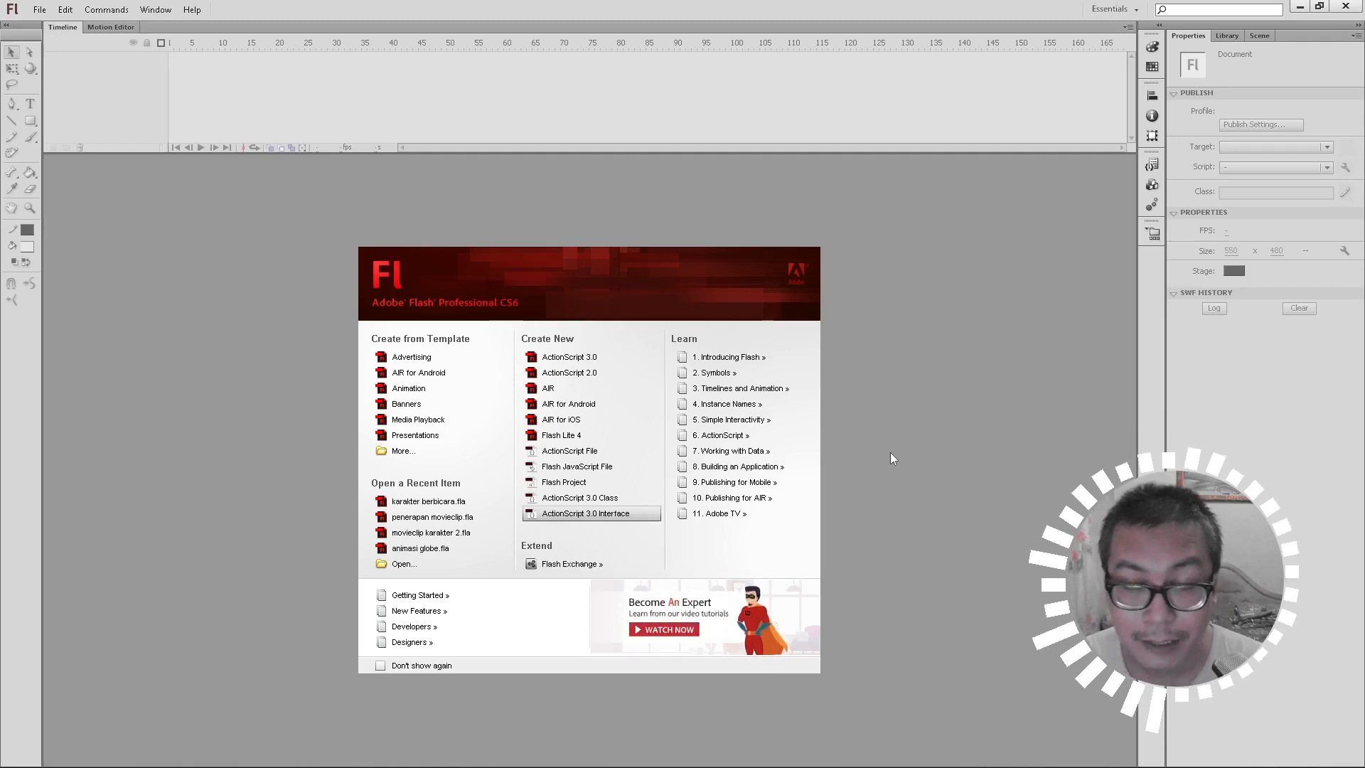
Step: Create a new ActionScript 2.0 document and set the Pencil tool to Ink mode
{"action": "left_click", "coordinate": [594, 384]}
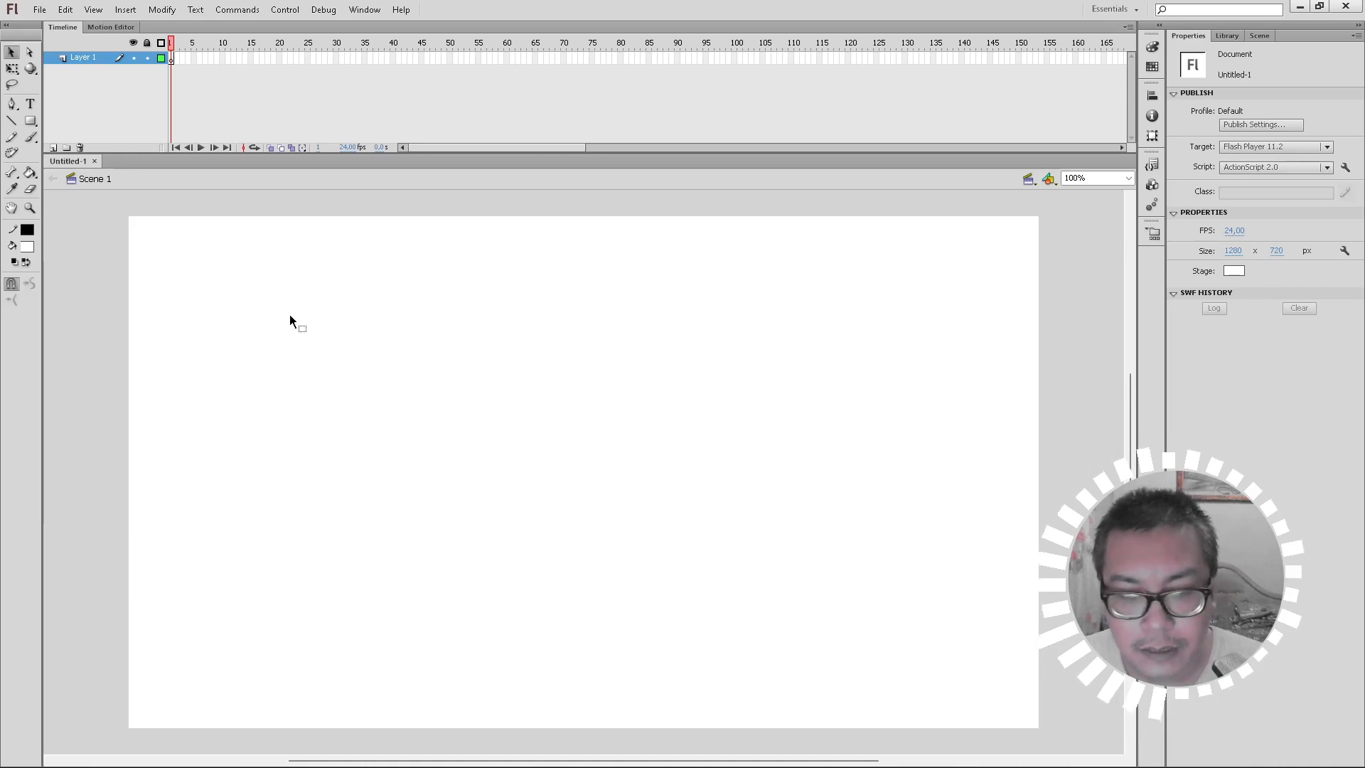
{"action": "key", "text": "y"}
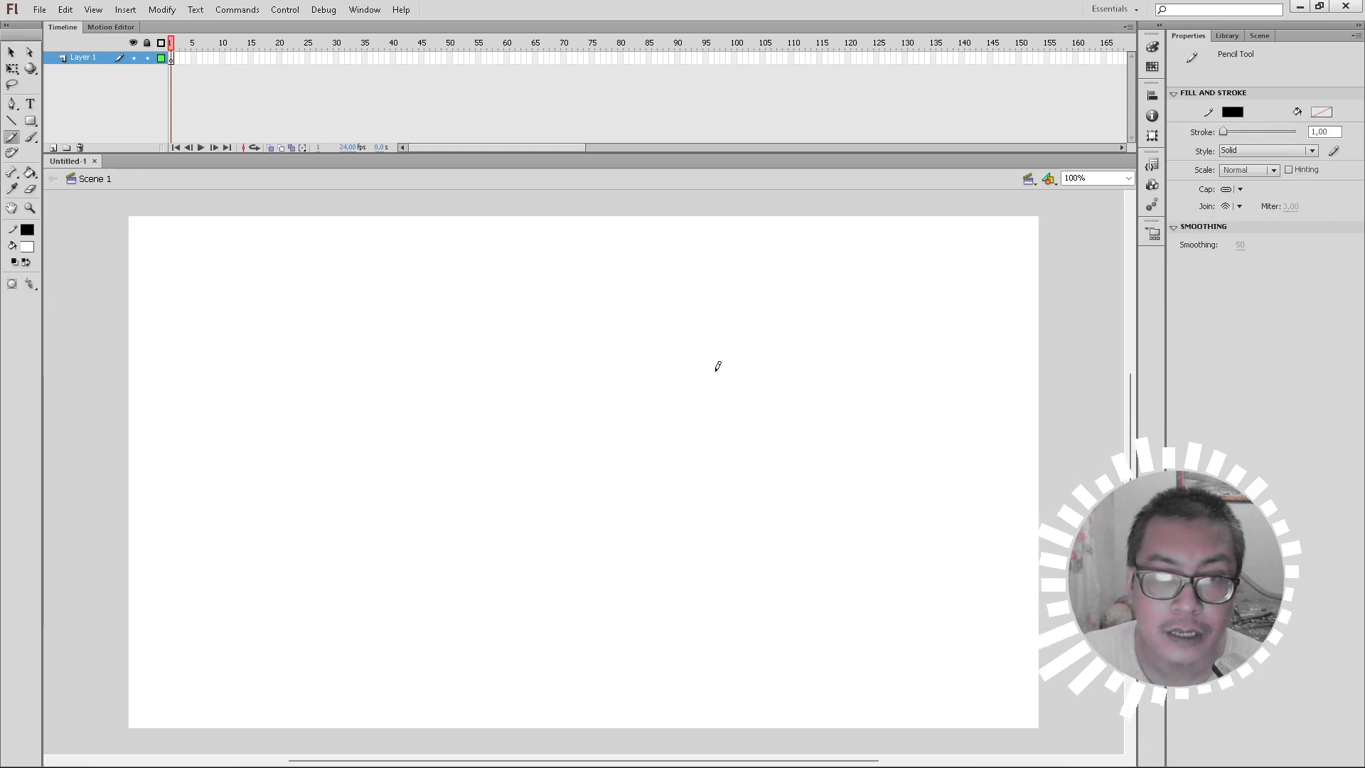
{"action": "left_click", "coordinate": [30, 284]}
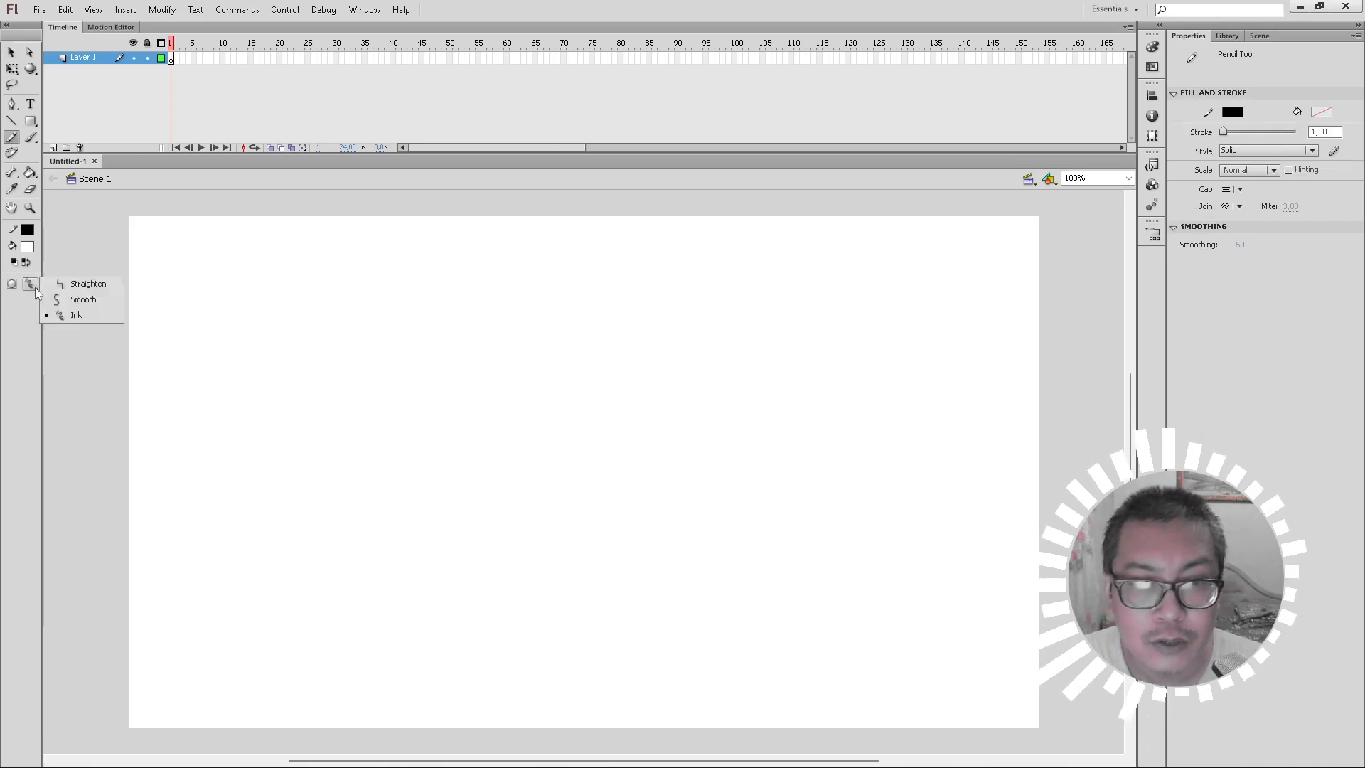
{"action": "left_click", "coordinate": [94, 315]}
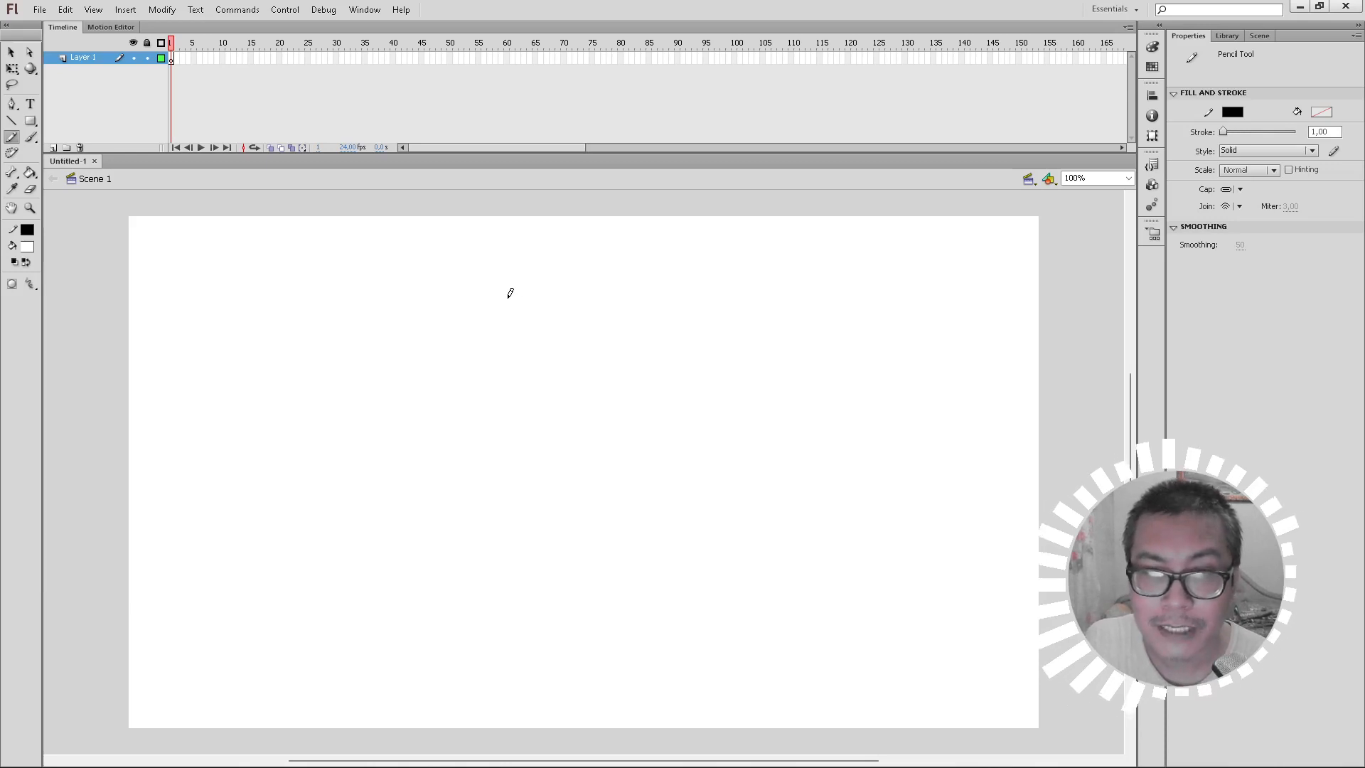
Step: Sketch a rough circular head for the character in the upper middle of the stage with overlapping pencil strokes
{"action": "mouse_move", "coordinate": [515, 287]}
{"action": "left_mouse_down"}
{"action": "mouse_move", "coordinate": [469, 302]}
{"action": "mouse_move", "coordinate": [519, 397]}
{"action": "mouse_move", "coordinate": [545, 387]}
{"action": "left_mouse_up"}
{"action": "left_click_drag", "start_coordinate": [587, 337], "coordinate": [545, 388]}
{"action": "mouse_move", "coordinate": [560, 302]}
{"action": "left_mouse_down"}
{"action": "mouse_move", "coordinate": [518, 285]}
{"action": "mouse_move", "coordinate": [446, 354]}
{"action": "mouse_move", "coordinate": [509, 360]}
{"action": "mouse_move", "coordinate": [562, 392]}
{"action": "mouse_move", "coordinate": [573, 366]}
{"action": "left_mouse_up"}
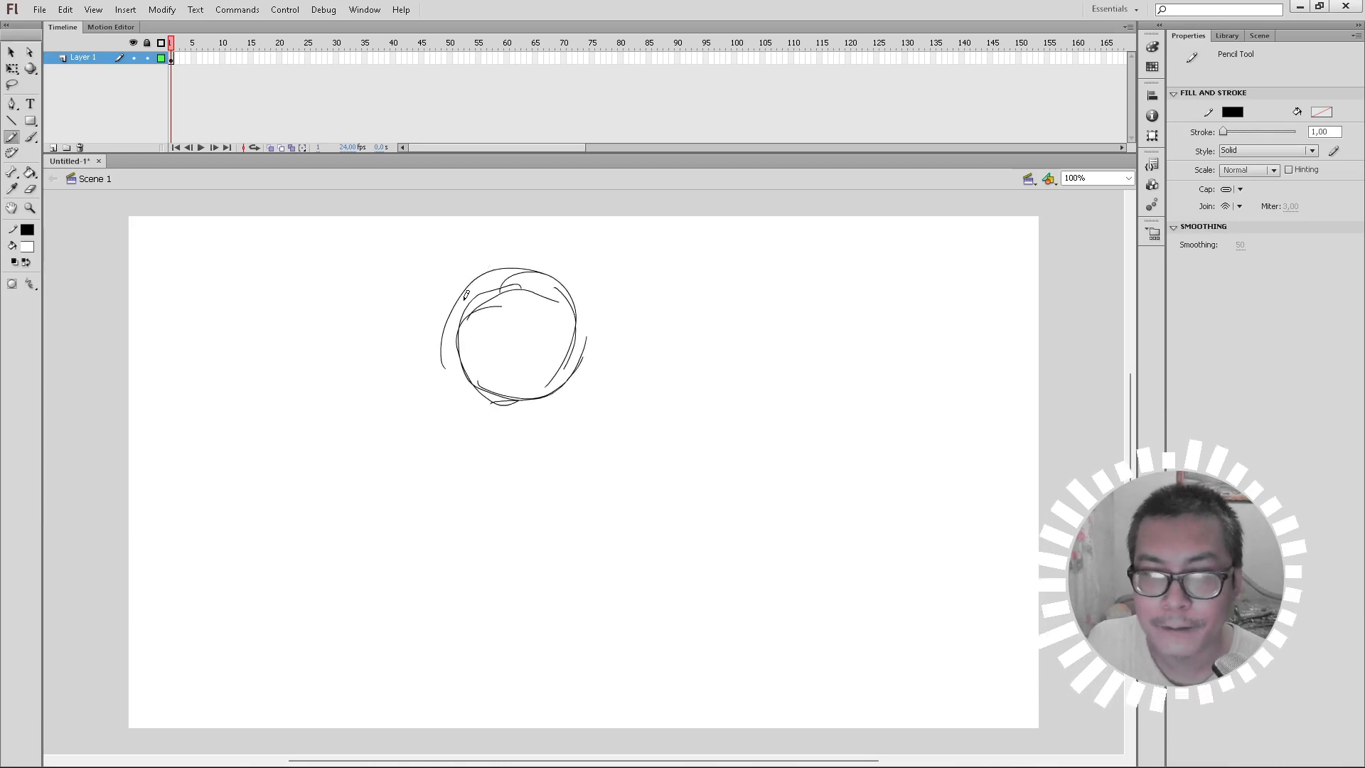
{"action": "left_click_drag", "start_coordinate": [466, 293], "coordinate": [461, 361]}
{"action": "mouse_move", "coordinate": [460, 315]}
{"action": "left_mouse_down"}
{"action": "mouse_move", "coordinate": [459, 369]}
{"action": "mouse_move", "coordinate": [503, 399]}
{"action": "mouse_move", "coordinate": [551, 390]}
{"action": "mouse_move", "coordinate": [582, 308]}
{"action": "left_mouse_up"}
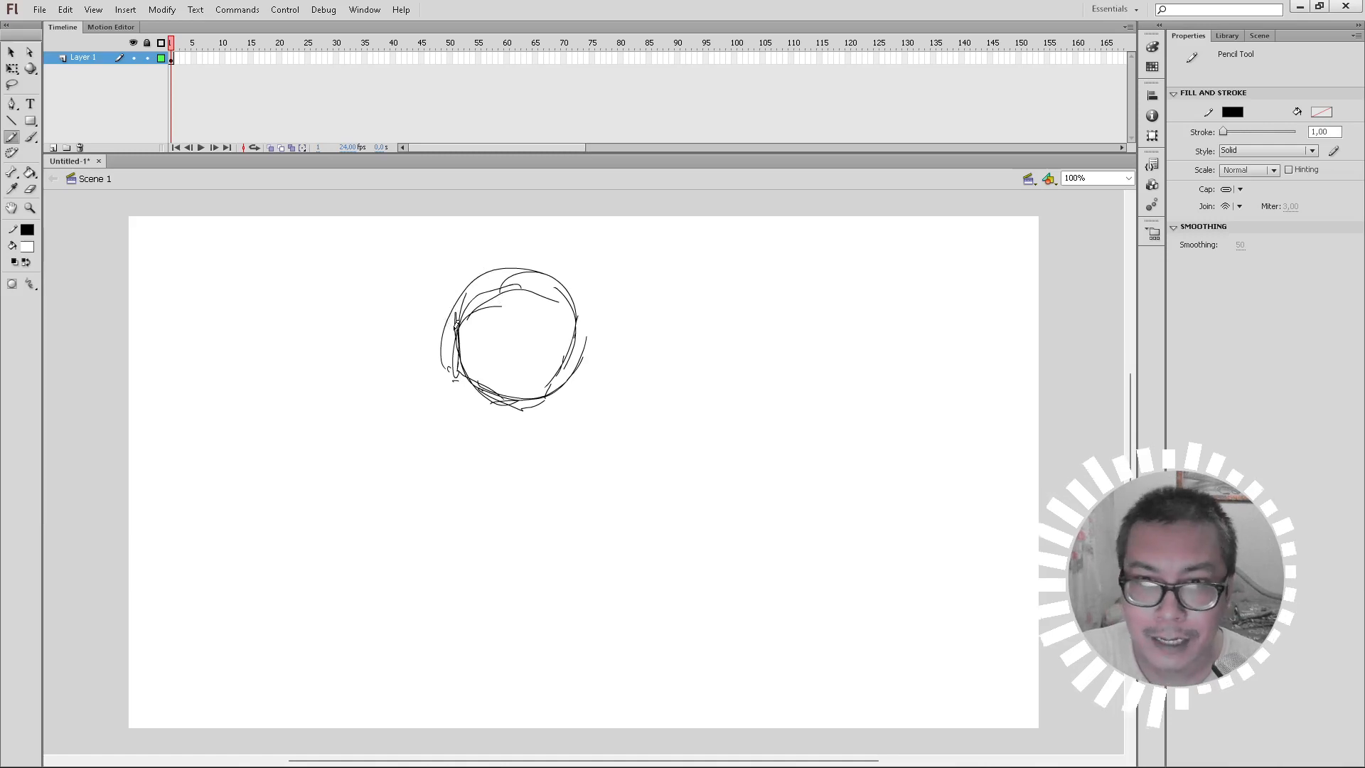
Step: Sketch the character's hair with a fringe and a tuft at the back, erasing the head lines that cross it
{"action": "mouse_move", "coordinate": [431, 324]}
{"action": "left_mouse_down"}
{"action": "mouse_move", "coordinate": [483, 331]}
{"action": "mouse_move", "coordinate": [475, 320]}
{"action": "mouse_move", "coordinate": [510, 282]}
{"action": "mouse_move", "coordinate": [533, 299]}
{"action": "mouse_move", "coordinate": [541, 288]}
{"action": "mouse_move", "coordinate": [570, 329]}
{"action": "mouse_move", "coordinate": [586, 317]}
{"action": "mouse_move", "coordinate": [575, 275]}
{"action": "mouse_move", "coordinate": [512, 258]}
{"action": "mouse_move", "coordinate": [438, 313]}
{"action": "mouse_move", "coordinate": [494, 255]}
{"action": "mouse_move", "coordinate": [559, 261]}
{"action": "mouse_move", "coordinate": [533, 279]}
{"action": "mouse_move", "coordinate": [549, 293]}
{"action": "mouse_move", "coordinate": [554, 274]}
{"action": "mouse_move", "coordinate": [583, 293]}
{"action": "mouse_move", "coordinate": [491, 310]}
{"action": "mouse_move", "coordinate": [503, 298]}
{"action": "mouse_move", "coordinate": [503, 315]}
{"action": "mouse_move", "coordinate": [487, 307]}
{"action": "mouse_move", "coordinate": [480, 325]}
{"action": "mouse_move", "coordinate": [497, 269]}
{"action": "mouse_move", "coordinate": [482, 266]}
{"action": "mouse_move", "coordinate": [439, 329]}
{"action": "mouse_move", "coordinate": [479, 305]}
{"action": "mouse_move", "coordinate": [584, 330]}
{"action": "mouse_move", "coordinate": [431, 336]}
{"action": "mouse_move", "coordinate": [450, 274]}
{"action": "mouse_move", "coordinate": [492, 240]}
{"action": "mouse_move", "coordinate": [601, 288]}
{"action": "mouse_move", "coordinate": [597, 327]}
{"action": "mouse_move", "coordinate": [593, 276]}
{"action": "left_mouse_up"}
{"action": "key", "text": "e"}
{"action": "key", "text": "y"}
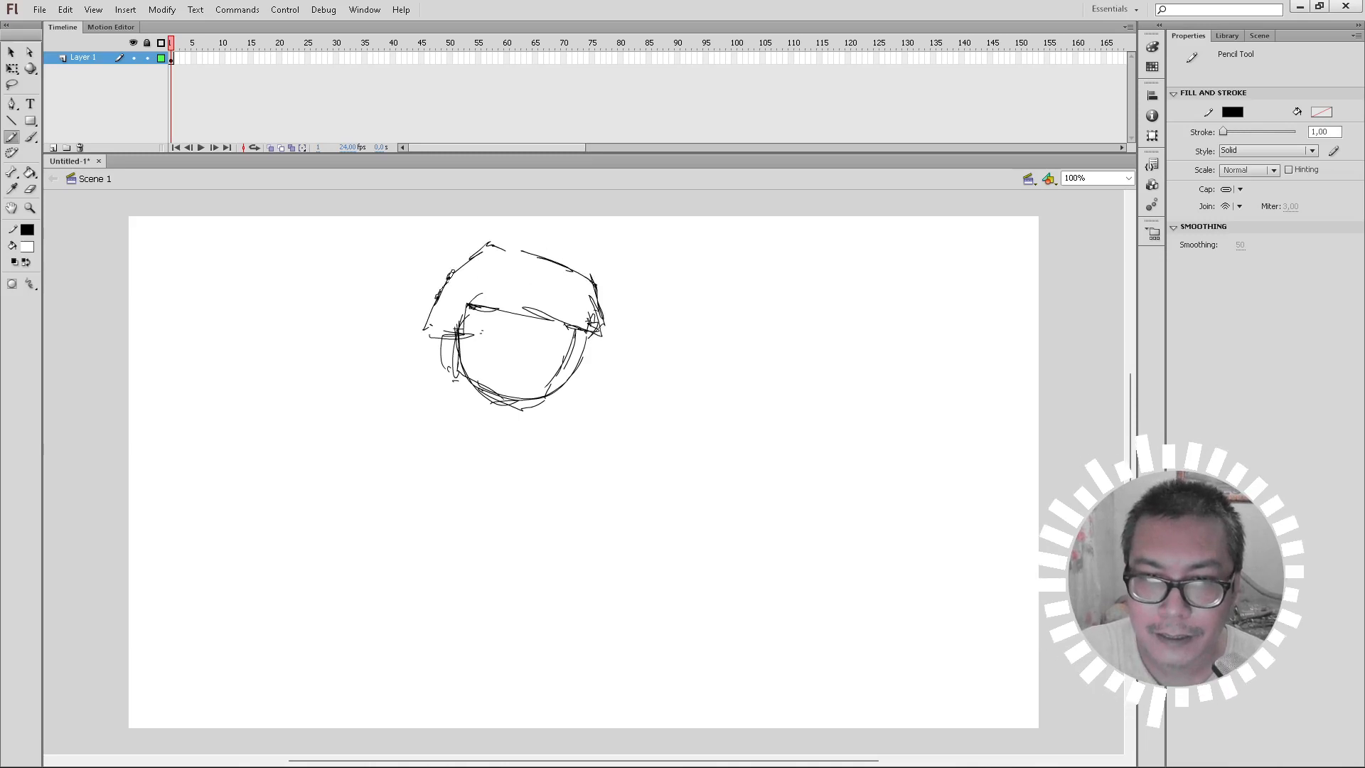
{"action": "mouse_move", "coordinate": [447, 296]}
{"action": "left_mouse_down"}
{"action": "mouse_move", "coordinate": [464, 242]}
{"action": "mouse_move", "coordinate": [509, 242]}
{"action": "mouse_move", "coordinate": [451, 264]}
{"action": "mouse_move", "coordinate": [435, 253]}
{"action": "mouse_move", "coordinate": [427, 274]}
{"action": "mouse_move", "coordinate": [435, 255]}
{"action": "mouse_move", "coordinate": [427, 270]}
{"action": "mouse_move", "coordinate": [464, 264]}
{"action": "mouse_move", "coordinate": [469, 236]}
{"action": "mouse_move", "coordinate": [501, 241]}
{"action": "mouse_move", "coordinate": [466, 249]}
{"action": "mouse_move", "coordinate": [496, 236]}
{"action": "mouse_move", "coordinate": [589, 268]}
{"action": "mouse_move", "coordinate": [604, 313]}
{"action": "left_mouse_up"}
{"action": "mouse_move", "coordinate": [435, 303]}
{"action": "left_mouse_down"}
{"action": "mouse_move", "coordinate": [436, 346]}
{"action": "mouse_move", "coordinate": [466, 336]}
{"action": "mouse_move", "coordinate": [429, 318]}
{"action": "left_mouse_up"}
{"action": "mouse_move", "coordinate": [584, 322]}
{"action": "left_mouse_down"}
{"action": "mouse_move", "coordinate": [595, 343]}
{"action": "mouse_move", "coordinate": [613, 320]}
{"action": "mouse_move", "coordinate": [605, 334]}
{"action": "left_mouse_up"}
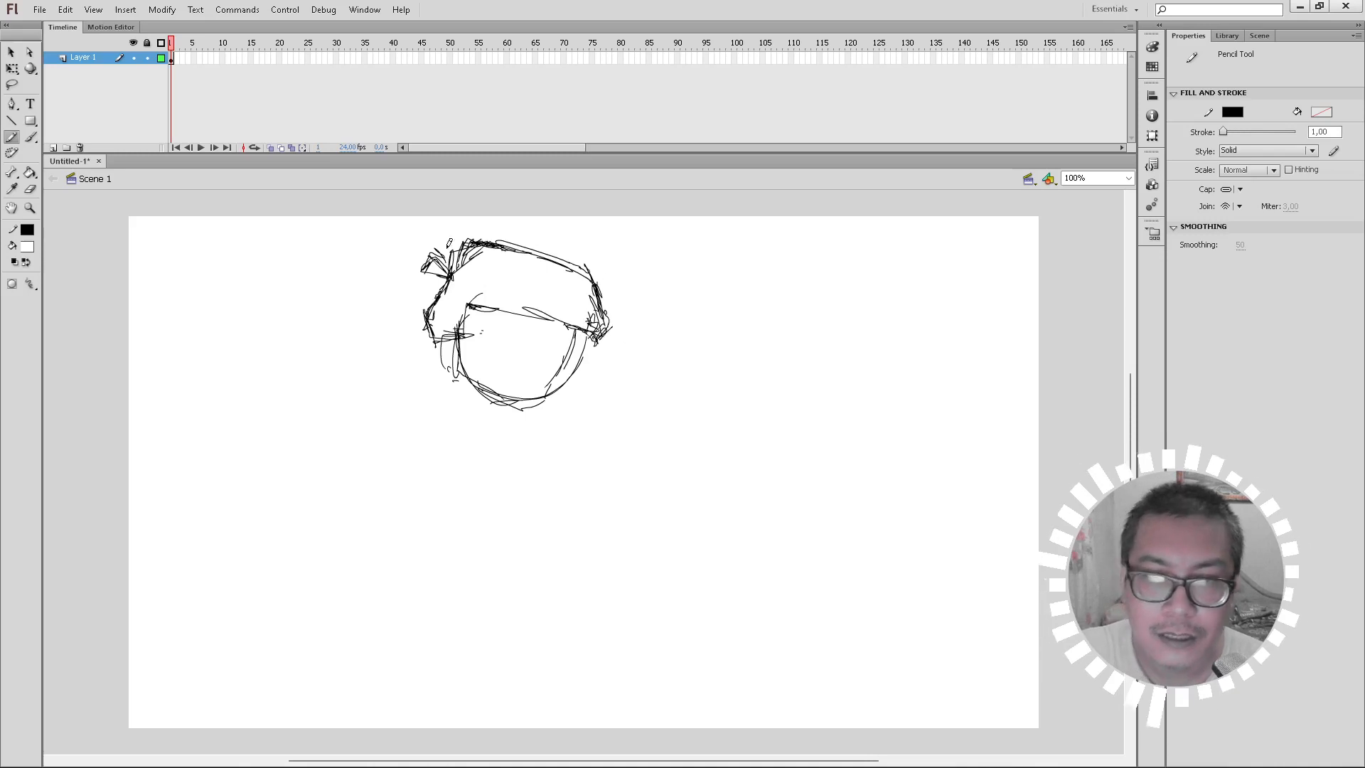
{"action": "mouse_move", "coordinate": [489, 237]}
{"action": "left_mouse_down"}
{"action": "mouse_move", "coordinate": [601, 272]}
{"action": "mouse_move", "coordinate": [482, 230]}
{"action": "mouse_move", "coordinate": [467, 258]}
{"action": "mouse_move", "coordinate": [487, 230]}
{"action": "left_mouse_up"}
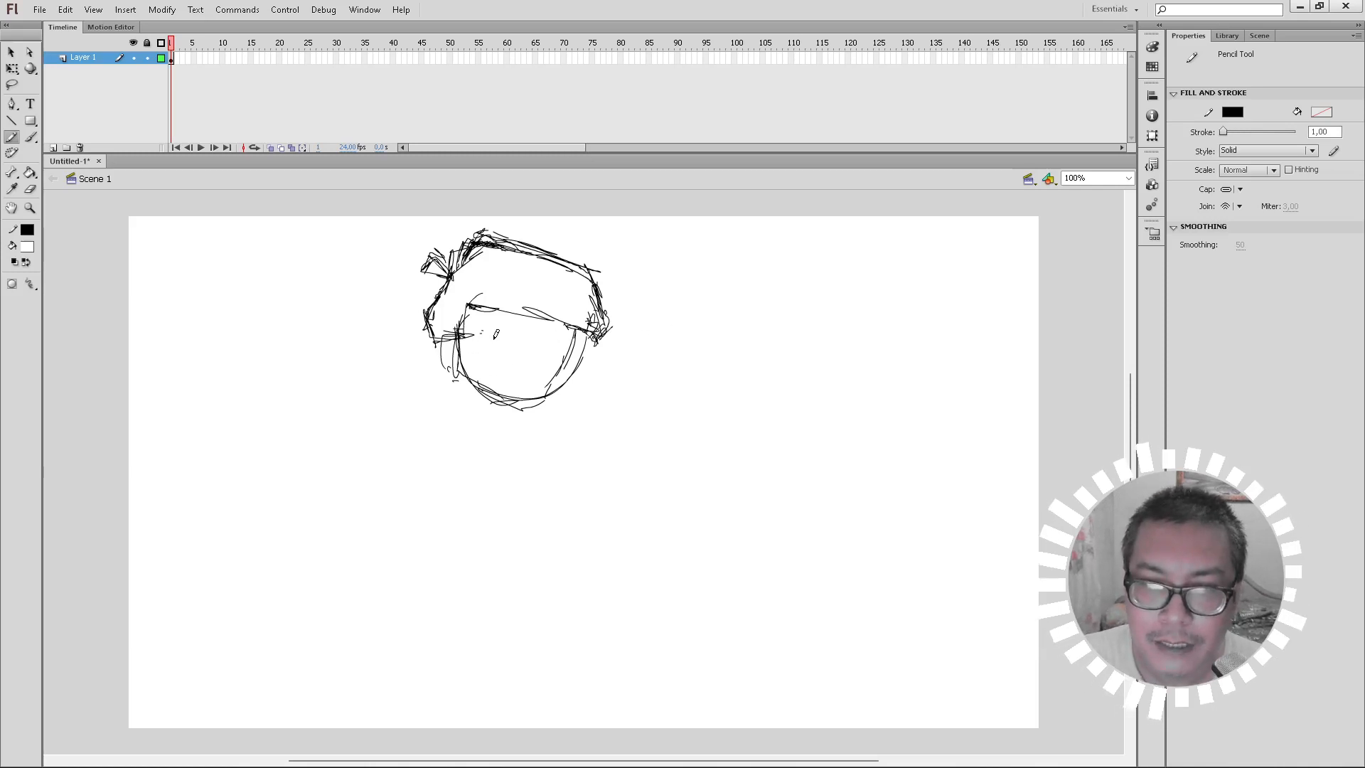
Step: Draw the character's eyes, square glasses and mouth on the face, erasing stray lines around them
{"action": "left_click_drag", "start_coordinate": [498, 333], "coordinate": [556, 337]}
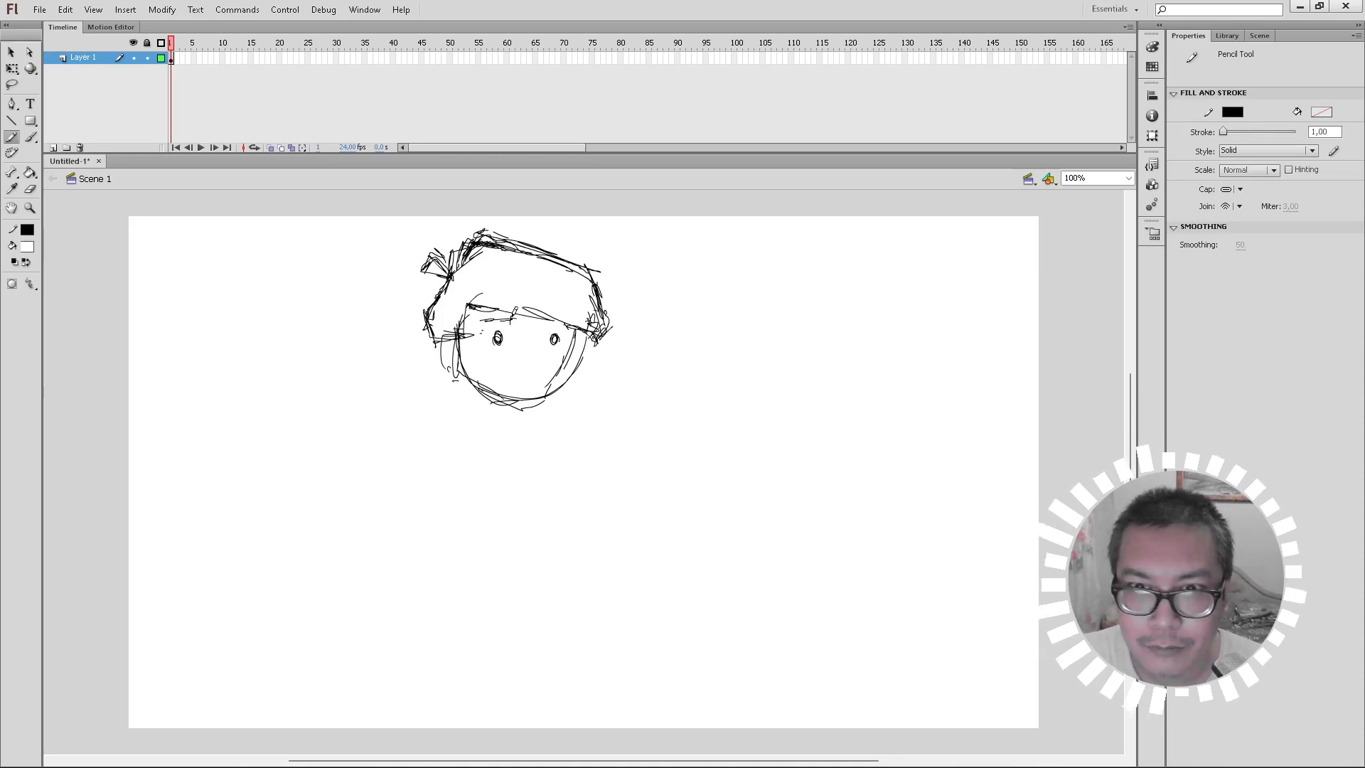
{"action": "mouse_move", "coordinate": [512, 324]}
{"action": "left_mouse_down"}
{"action": "mouse_move", "coordinate": [482, 346]}
{"action": "mouse_move", "coordinate": [507, 350]}
{"action": "mouse_move", "coordinate": [541, 315]}
{"action": "mouse_move", "coordinate": [546, 349]}
{"action": "mouse_move", "coordinate": [563, 351]}
{"action": "mouse_move", "coordinate": [559, 321]}
{"action": "mouse_move", "coordinate": [574, 319]}
{"action": "mouse_move", "coordinate": [530, 339]}
{"action": "mouse_move", "coordinate": [525, 323]}
{"action": "mouse_move", "coordinate": [525, 357]}
{"action": "mouse_move", "coordinate": [495, 361]}
{"action": "mouse_move", "coordinate": [453, 337]}
{"action": "mouse_move", "coordinate": [491, 307]}
{"action": "mouse_move", "coordinate": [567, 312]}
{"action": "mouse_move", "coordinate": [544, 329]}
{"action": "mouse_move", "coordinate": [572, 347]}
{"action": "left_mouse_up"}
{"action": "key", "text": "e"}
{"action": "key", "text": "y"}
{"action": "mouse_move", "coordinate": [545, 345]}
{"action": "left_mouse_down"}
{"action": "mouse_move", "coordinate": [540, 310]}
{"action": "mouse_move", "coordinate": [563, 303]}
{"action": "mouse_move", "coordinate": [582, 326]}
{"action": "mouse_move", "coordinate": [544, 356]}
{"action": "mouse_move", "coordinate": [560, 357]}
{"action": "mouse_move", "coordinate": [534, 331]}
{"action": "left_mouse_up"}
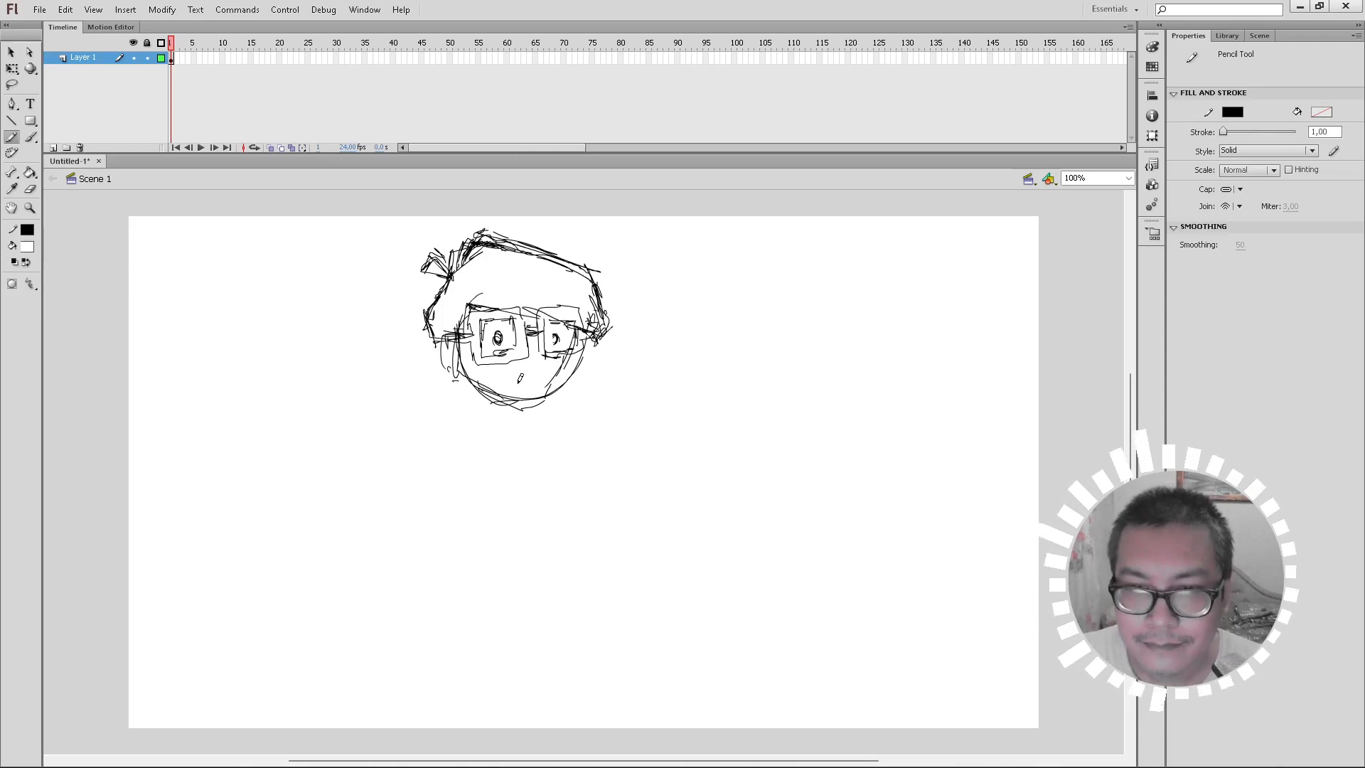
{"action": "left_click_drag", "start_coordinate": [520, 384], "coordinate": [550, 383]}
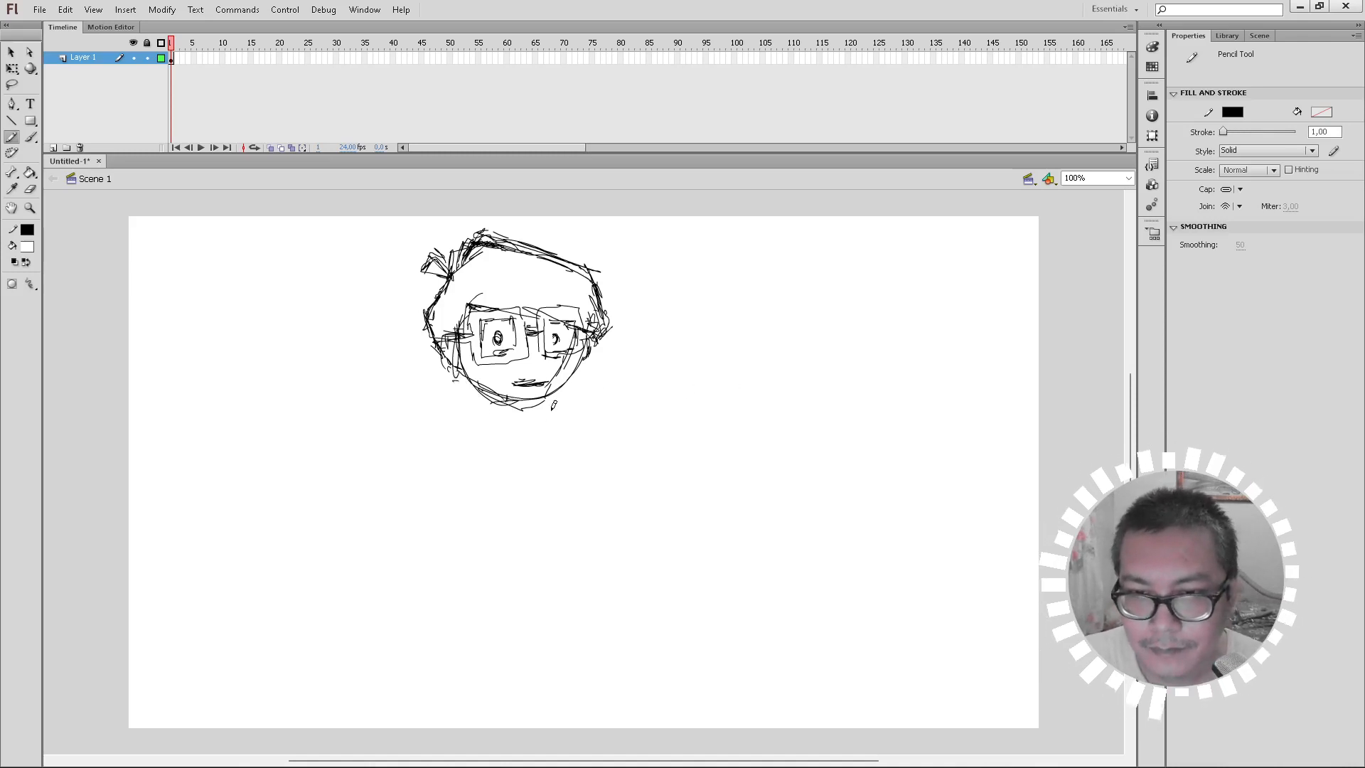
Step: Sketch the neck, collar, shoulders and a torso that tapers toward the waist below the head
{"action": "mouse_move", "coordinate": [541, 395]}
{"action": "left_mouse_down"}
{"action": "mouse_move", "coordinate": [531, 426]}
{"action": "mouse_move", "coordinate": [557, 418]}
{"action": "mouse_move", "coordinate": [514, 430]}
{"action": "mouse_move", "coordinate": [558, 428]}
{"action": "mouse_move", "coordinate": [482, 426]}
{"action": "mouse_move", "coordinate": [503, 421]}
{"action": "left_mouse_up"}
{"action": "mouse_move", "coordinate": [493, 420]}
{"action": "left_mouse_down"}
{"action": "mouse_move", "coordinate": [495, 438]}
{"action": "mouse_move", "coordinate": [489, 419]}
{"action": "mouse_move", "coordinate": [464, 435]}
{"action": "left_mouse_up"}
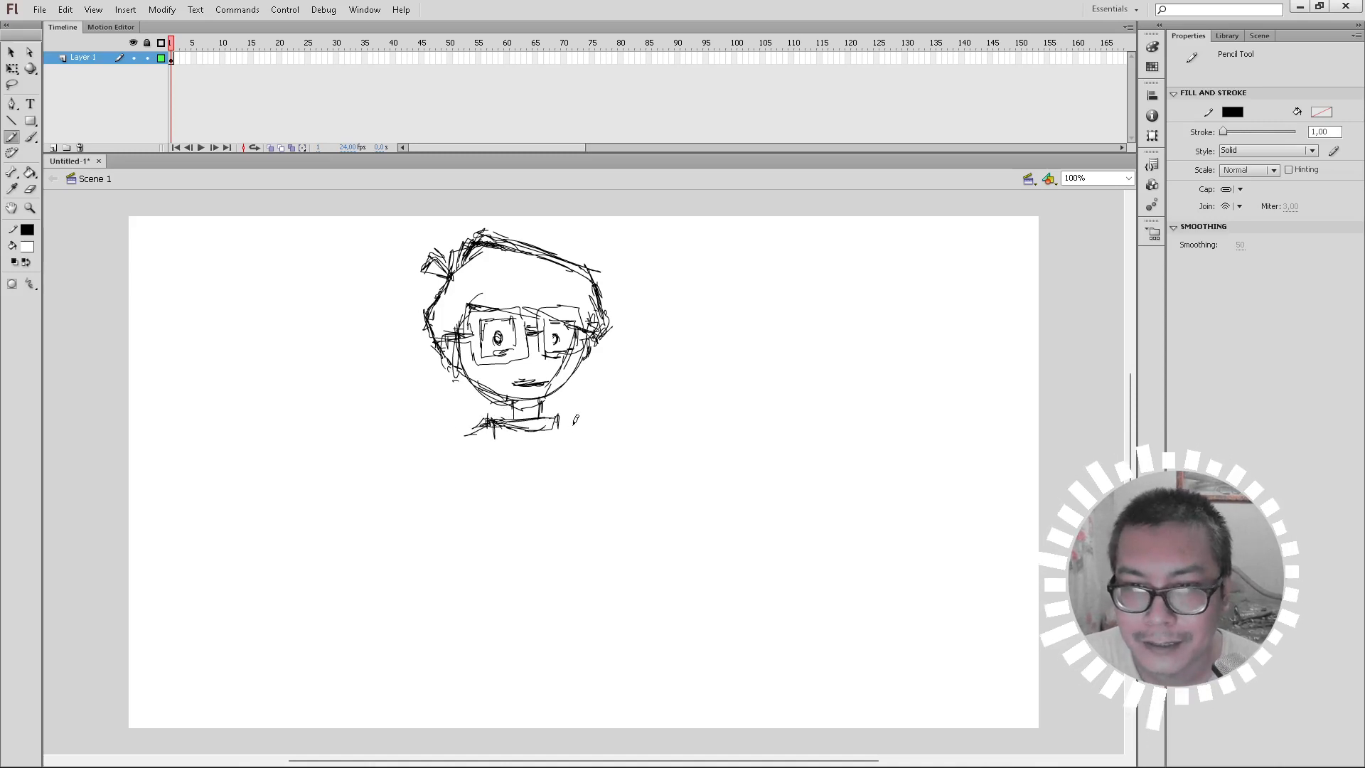
{"action": "mouse_move", "coordinate": [560, 423]}
{"action": "left_mouse_down"}
{"action": "mouse_move", "coordinate": [603, 425]}
{"action": "mouse_move", "coordinate": [590, 469]}
{"action": "left_mouse_up"}
{"action": "left_click_drag", "start_coordinate": [470, 430], "coordinate": [460, 505]}
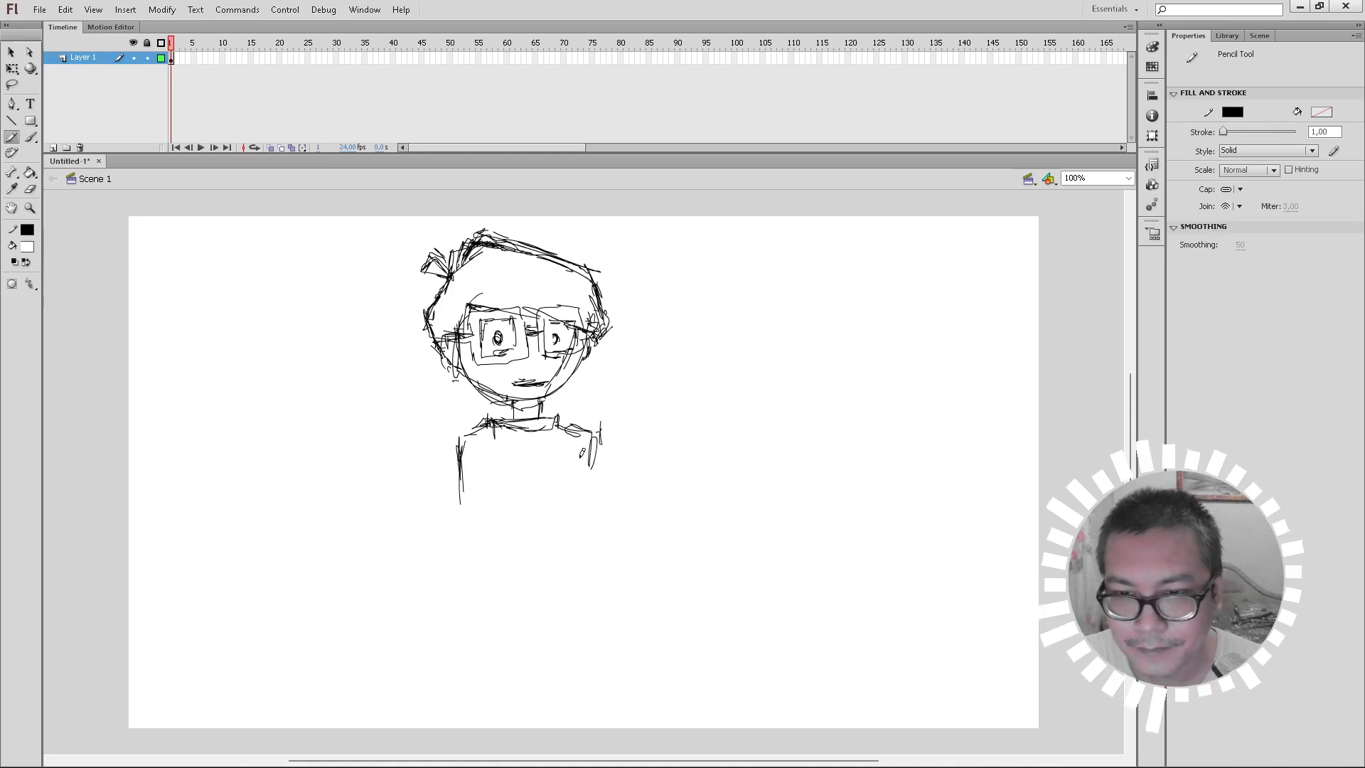
{"action": "left_click_drag", "start_coordinate": [593, 442], "coordinate": [578, 506]}
{"action": "mouse_move", "coordinate": [462, 469]}
{"action": "left_mouse_down"}
{"action": "mouse_move", "coordinate": [479, 546]}
{"action": "mouse_move", "coordinate": [491, 610]}
{"action": "left_mouse_up"}
{"action": "mouse_move", "coordinate": [586, 515]}
{"action": "left_mouse_down"}
{"action": "mouse_move", "coordinate": [573, 575]}
{"action": "mouse_move", "coordinate": [593, 585]}
{"action": "mouse_move", "coordinate": [565, 601]}
{"action": "mouse_move", "coordinate": [586, 592]}
{"action": "mouse_move", "coordinate": [479, 606]}
{"action": "left_mouse_up"}
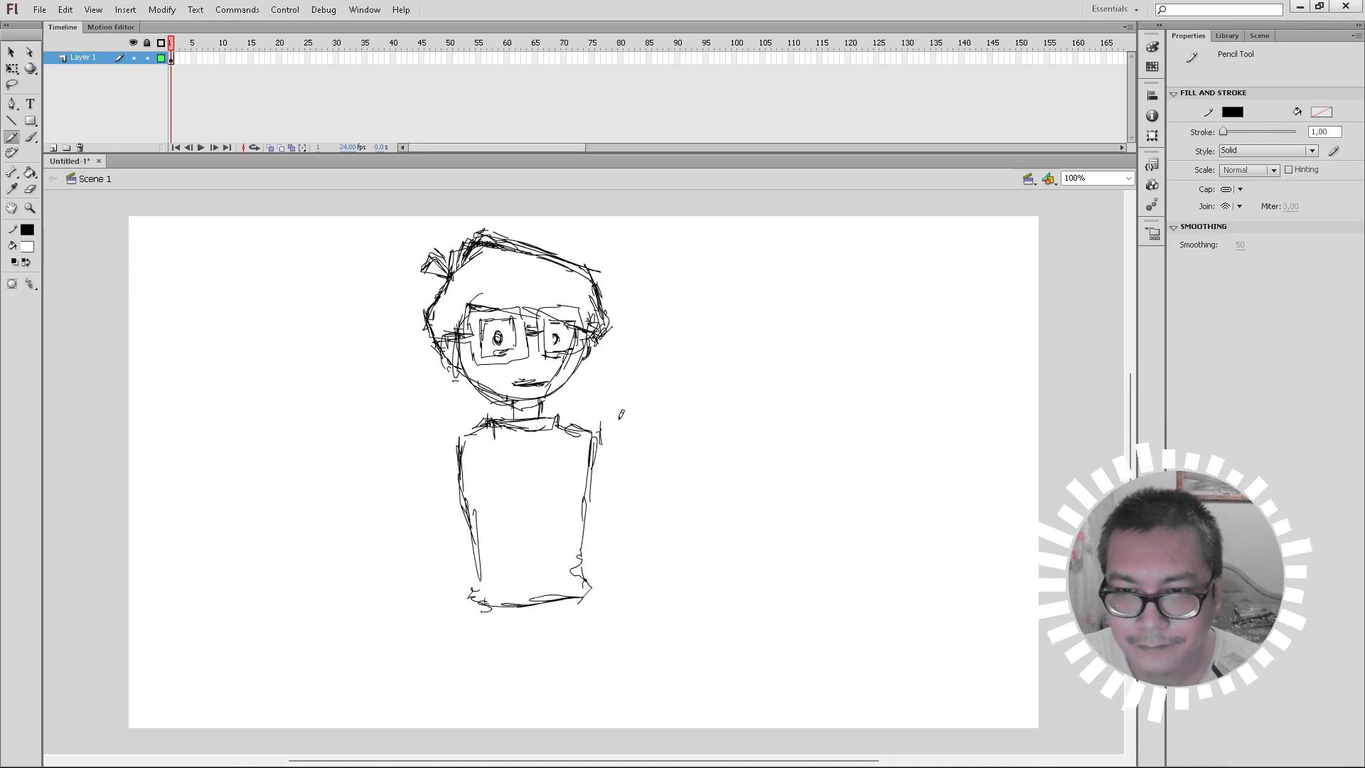
{"action": "left_click_drag", "start_coordinate": [602, 443], "coordinate": [611, 457]}
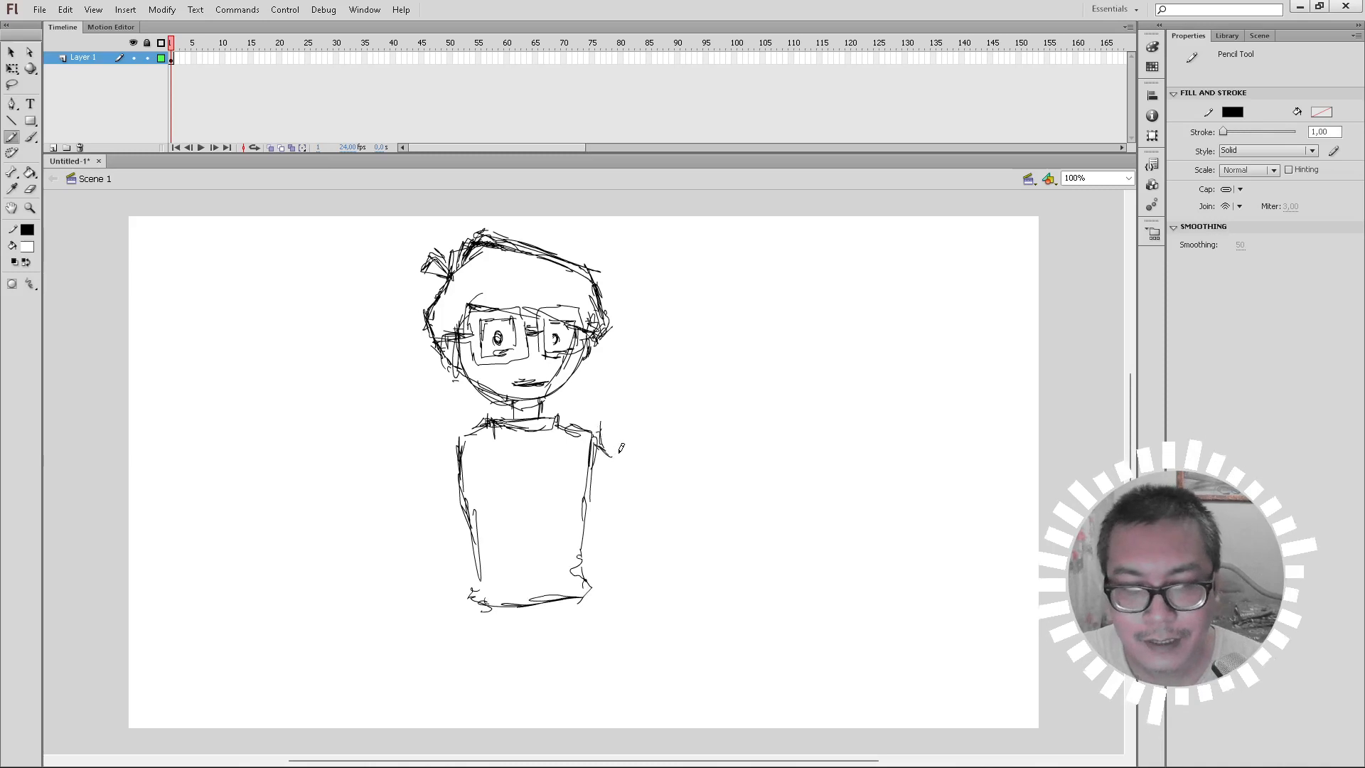
Step: Scale the whole sketch down with Free Transform and move it up near the top of the stage
{"action": "key", "text": "ctrl+a"}
{"action": "key", "text": "q"}
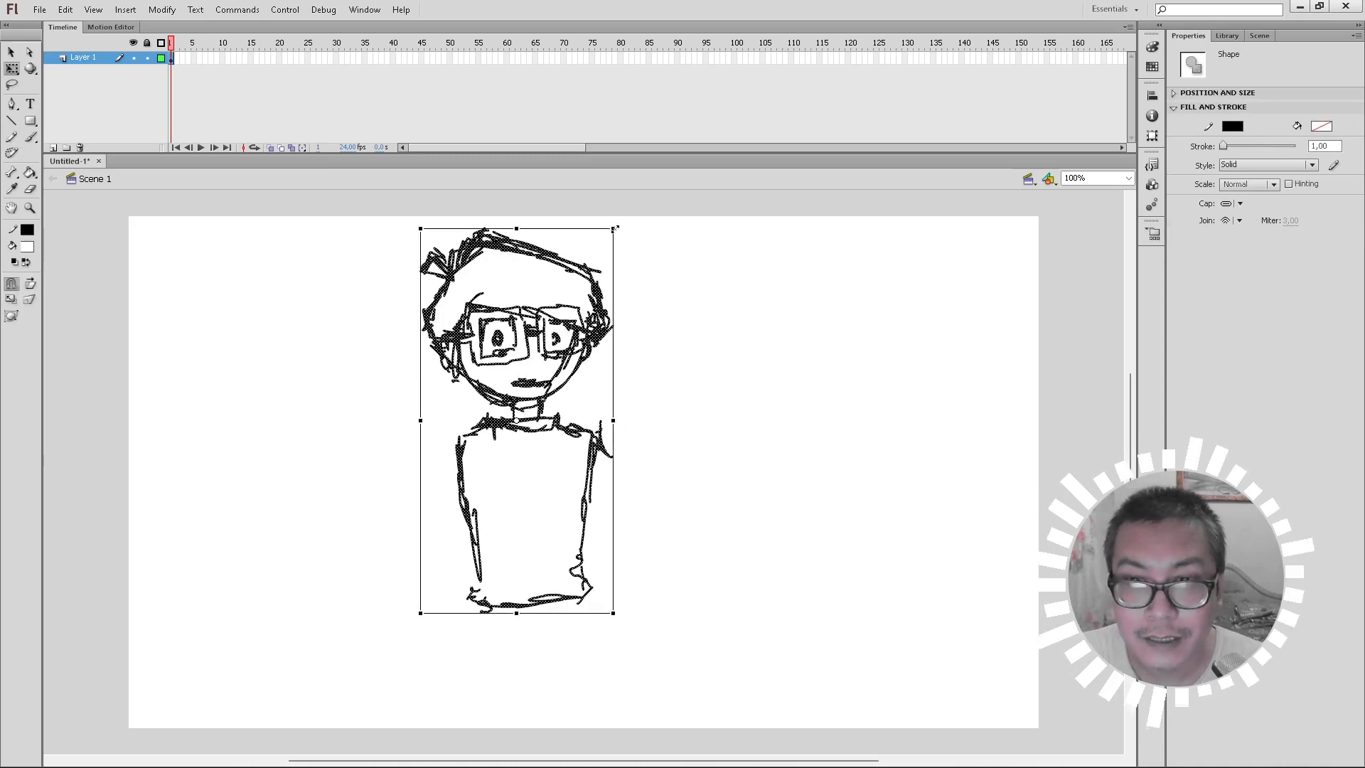
{"action": "left_click_drag", "start_coordinate": [615, 229], "coordinate": [561, 335]}
{"action": "left_click_drag", "start_coordinate": [561, 412], "coordinate": [595, 313]}
{"action": "left_click", "coordinate": [634, 364]}
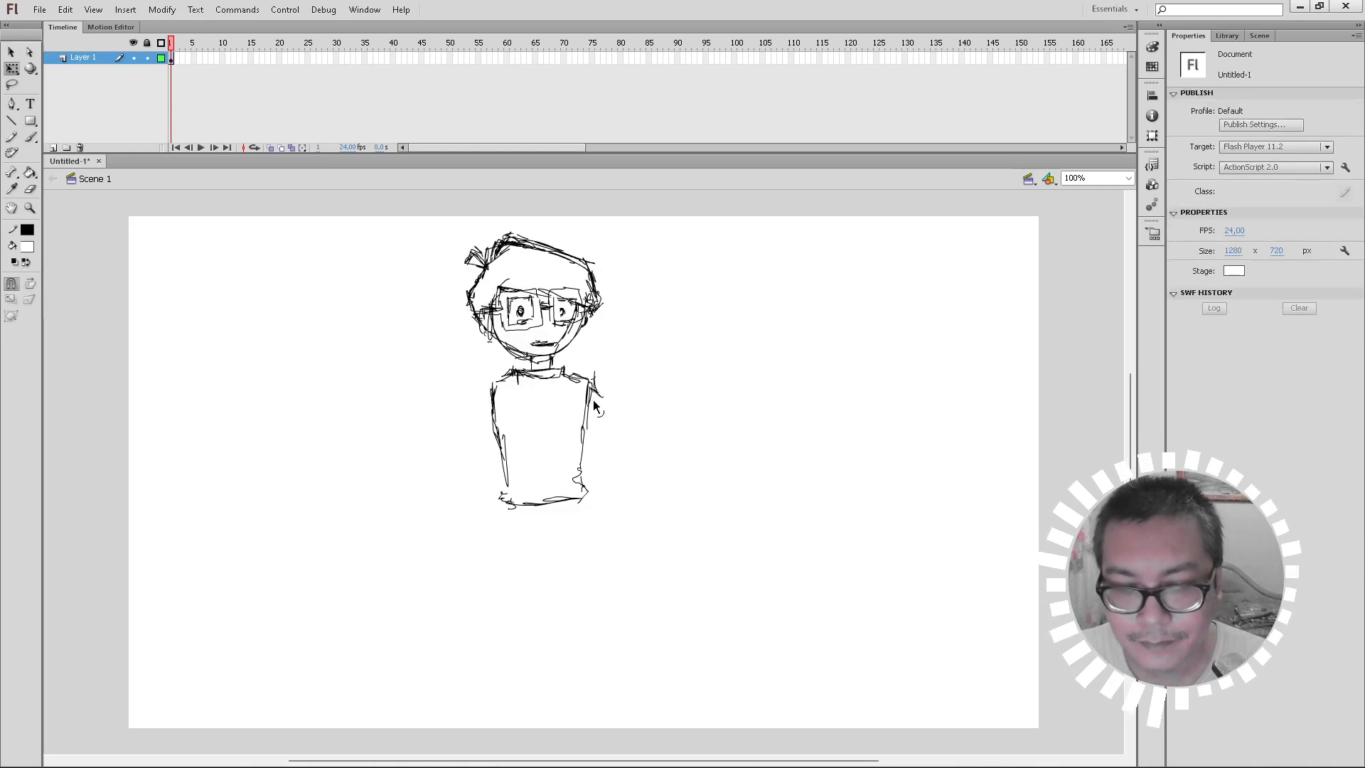
Step: Sketch circles for the shoulder and elbow joints and connect them with both upper arms
{"action": "key", "text": "y"}
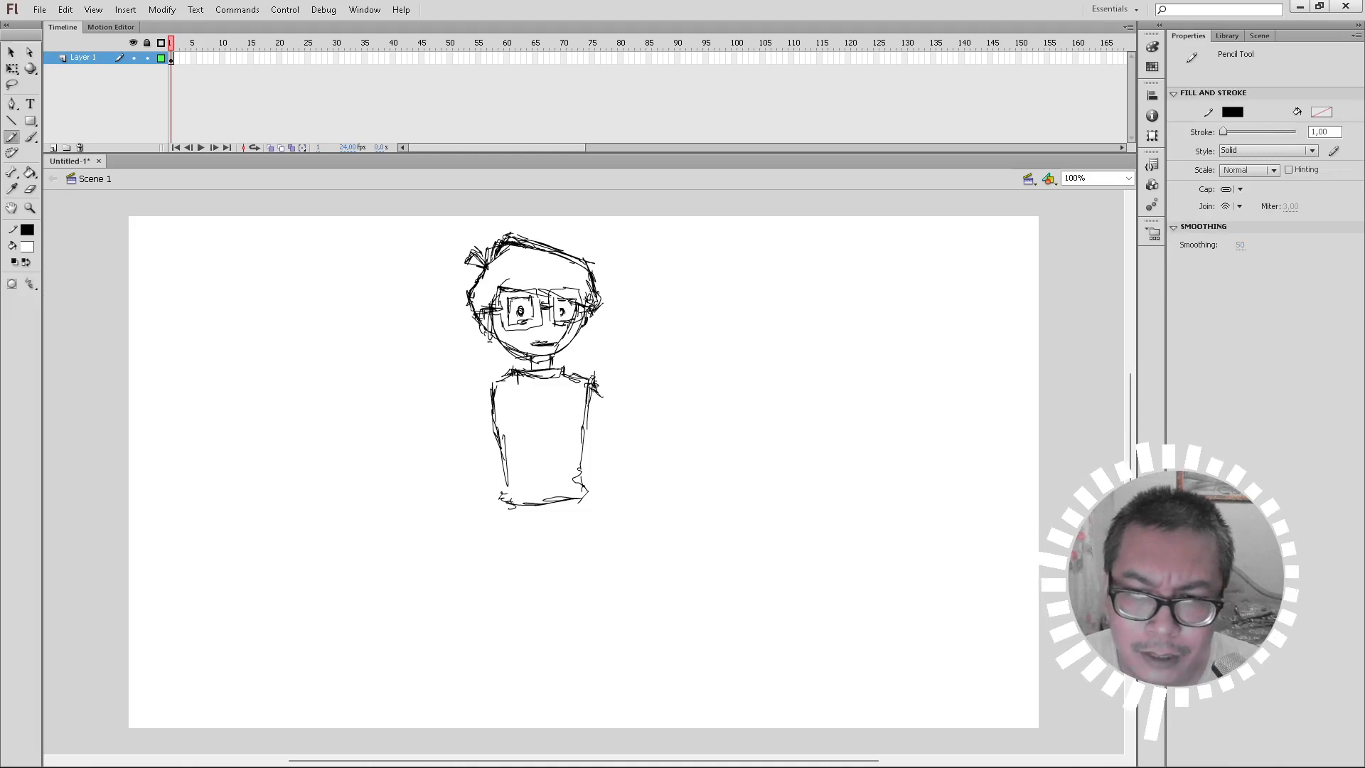
{"action": "mouse_move", "coordinate": [585, 378]}
{"action": "left_mouse_down"}
{"action": "mouse_move", "coordinate": [596, 409]}
{"action": "mouse_move", "coordinate": [586, 390]}
{"action": "mouse_move", "coordinate": [485, 406]}
{"action": "mouse_move", "coordinate": [498, 389]}
{"action": "mouse_move", "coordinate": [507, 410]}
{"action": "mouse_move", "coordinate": [487, 411]}
{"action": "left_mouse_up"}
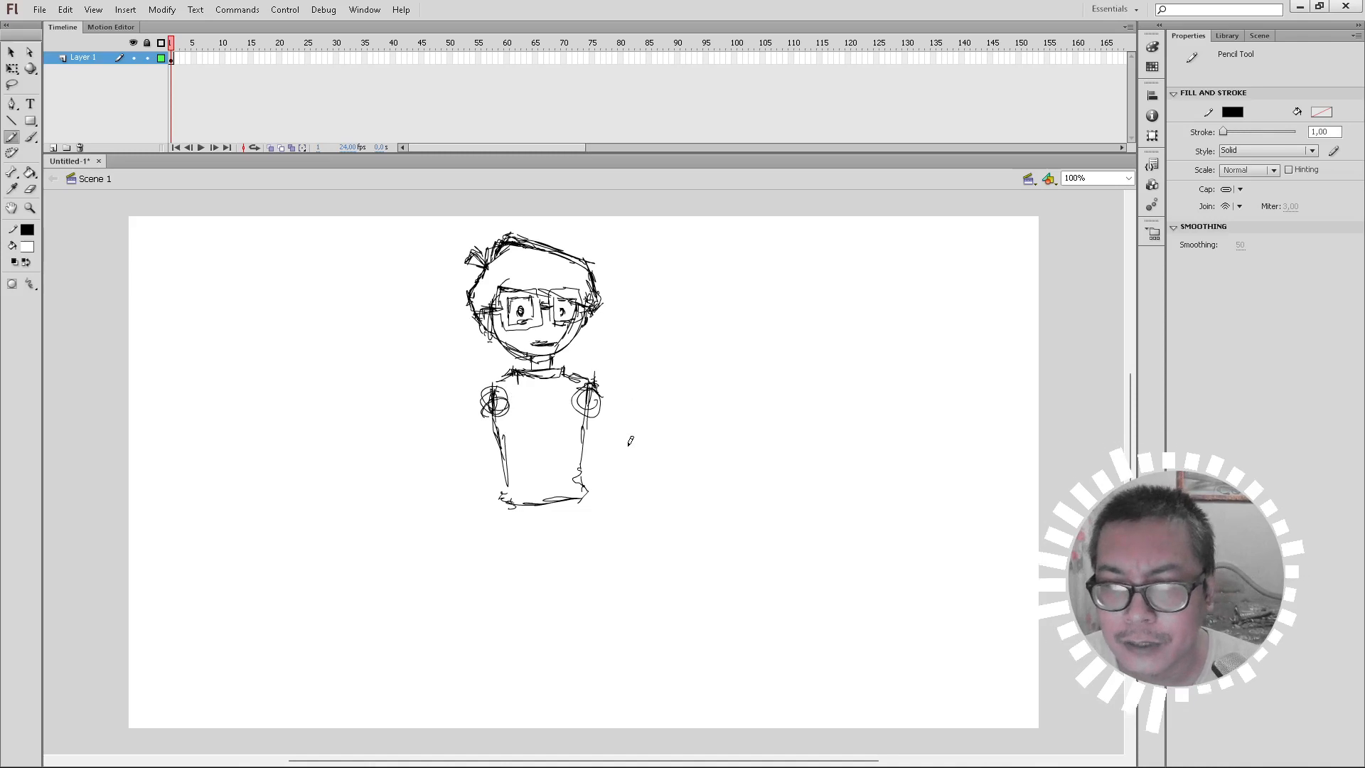
{"action": "mouse_move", "coordinate": [629, 447]}
{"action": "left_mouse_down"}
{"action": "mouse_move", "coordinate": [618, 462]}
{"action": "mouse_move", "coordinate": [627, 446]}
{"action": "left_mouse_up"}
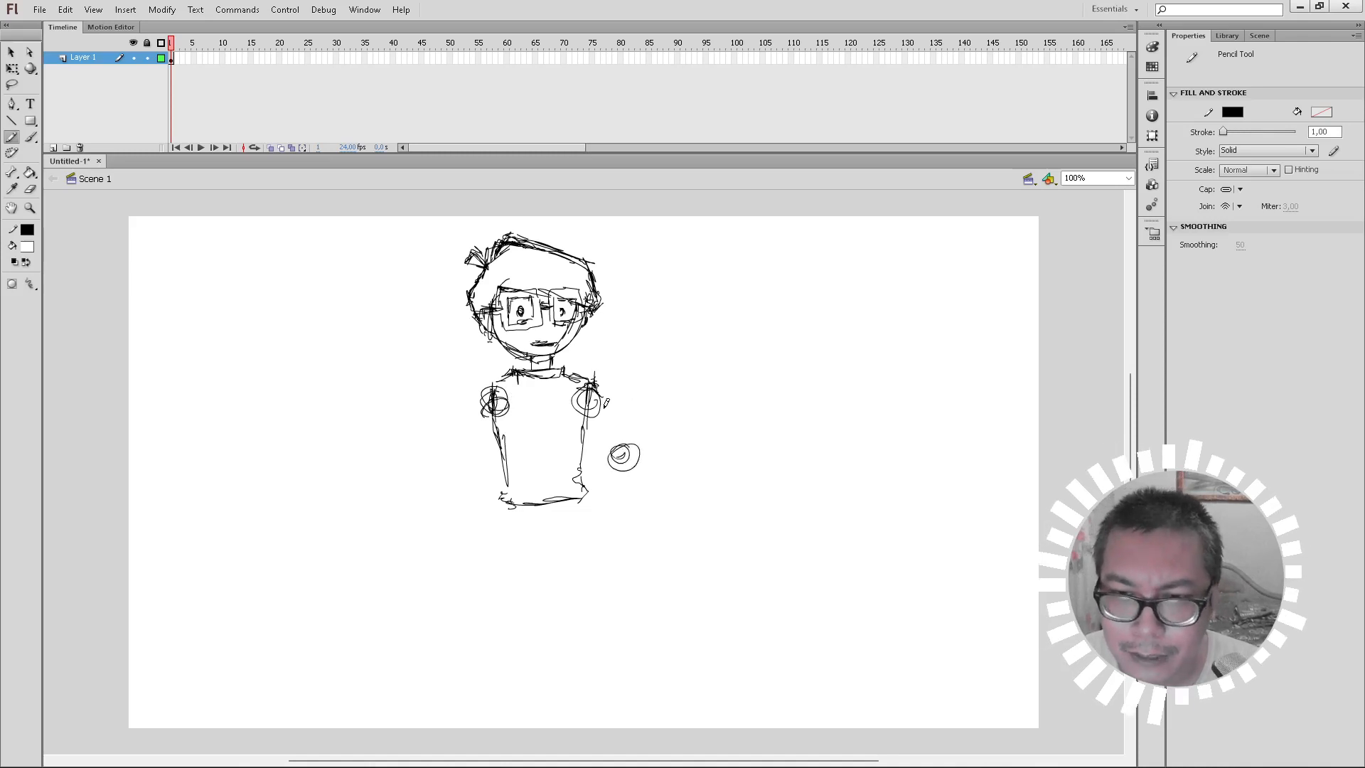
{"action": "left_click_drag", "start_coordinate": [599, 384], "coordinate": [631, 446]}
{"action": "left_click_drag", "start_coordinate": [576, 405], "coordinate": [612, 451]}
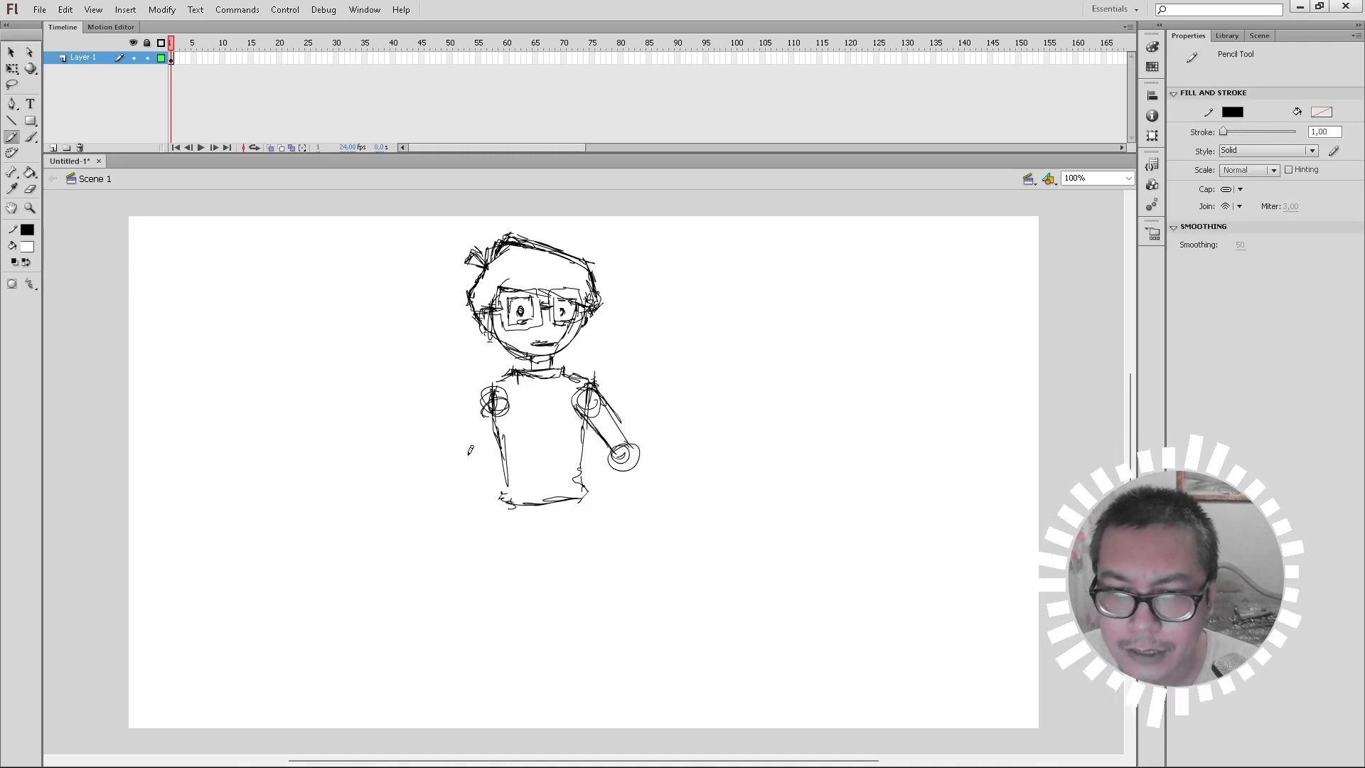
{"action": "mouse_move", "coordinate": [465, 461]}
{"action": "left_mouse_down"}
{"action": "mouse_move", "coordinate": [475, 389]}
{"action": "mouse_move", "coordinate": [491, 434]}
{"action": "mouse_move", "coordinate": [474, 461]}
{"action": "mouse_move", "coordinate": [508, 408]}
{"action": "left_mouse_up"}
{"action": "left_click_drag", "start_coordinate": [487, 392], "coordinate": [453, 444]}
{"action": "left_click_drag", "start_coordinate": [480, 398], "coordinate": [455, 453]}
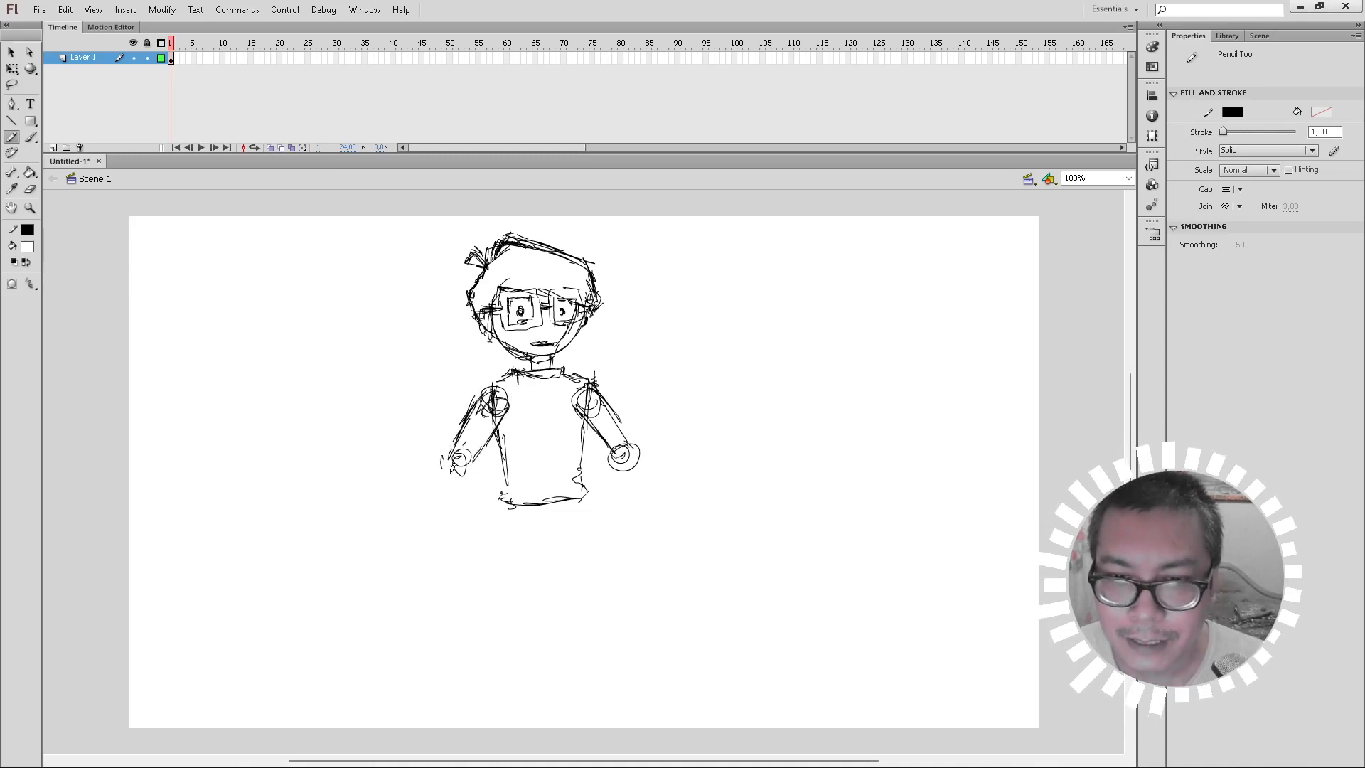
Step: Sketch the forearms bending in to the waist with wrist circles and hands, and add short shirt sleeves
{"action": "mouse_move", "coordinate": [473, 461]}
{"action": "left_mouse_down"}
{"action": "mouse_move", "coordinate": [460, 491]}
{"action": "mouse_move", "coordinate": [496, 499]}
{"action": "left_mouse_up"}
{"action": "mouse_move", "coordinate": [621, 480]}
{"action": "left_mouse_down"}
{"action": "mouse_move", "coordinate": [600, 465]}
{"action": "mouse_move", "coordinate": [592, 510]}
{"action": "left_mouse_up"}
{"action": "left_click_drag", "start_coordinate": [502, 503], "coordinate": [508, 540]}
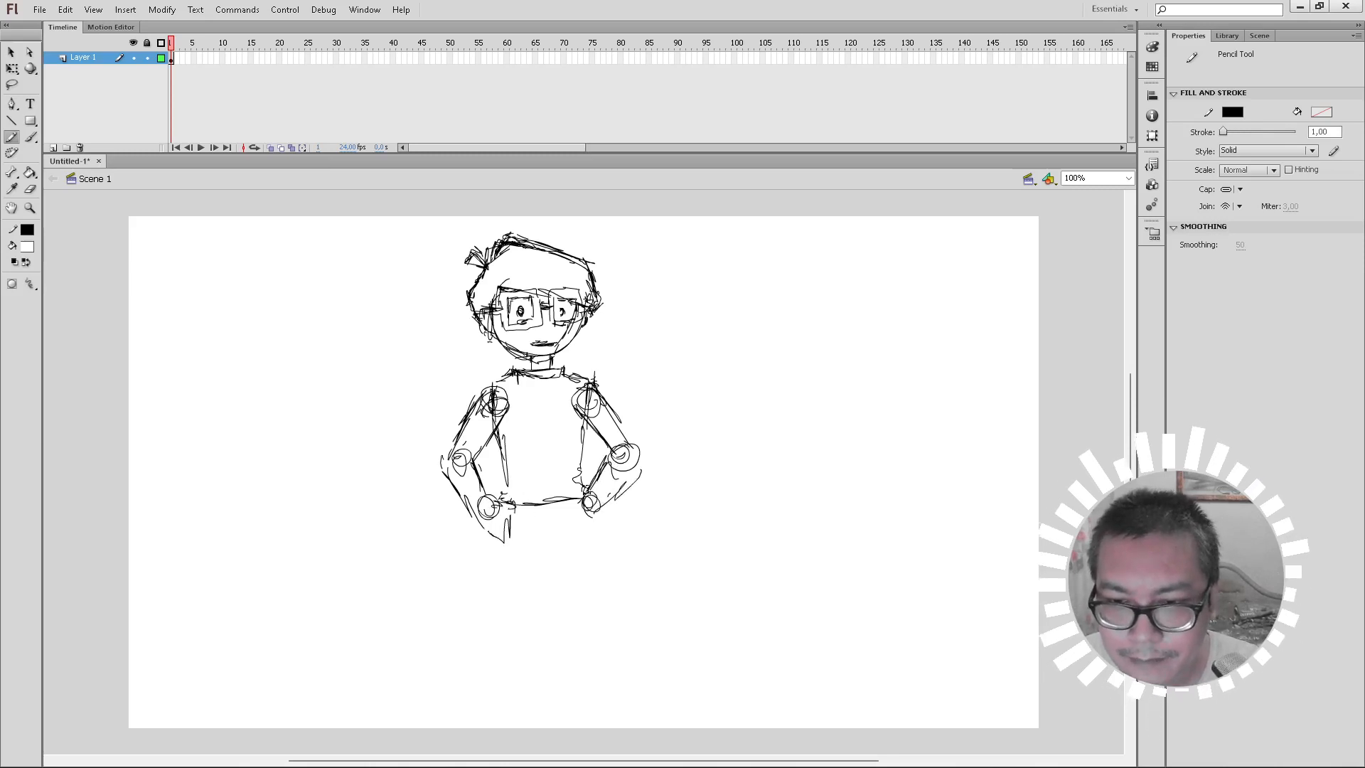
{"action": "mouse_move", "coordinate": [571, 502]}
{"action": "left_mouse_down"}
{"action": "mouse_move", "coordinate": [580, 539]}
{"action": "mouse_move", "coordinate": [599, 535]}
{"action": "left_mouse_up"}
{"action": "left_click_drag", "start_coordinate": [569, 500], "coordinate": [547, 509]}
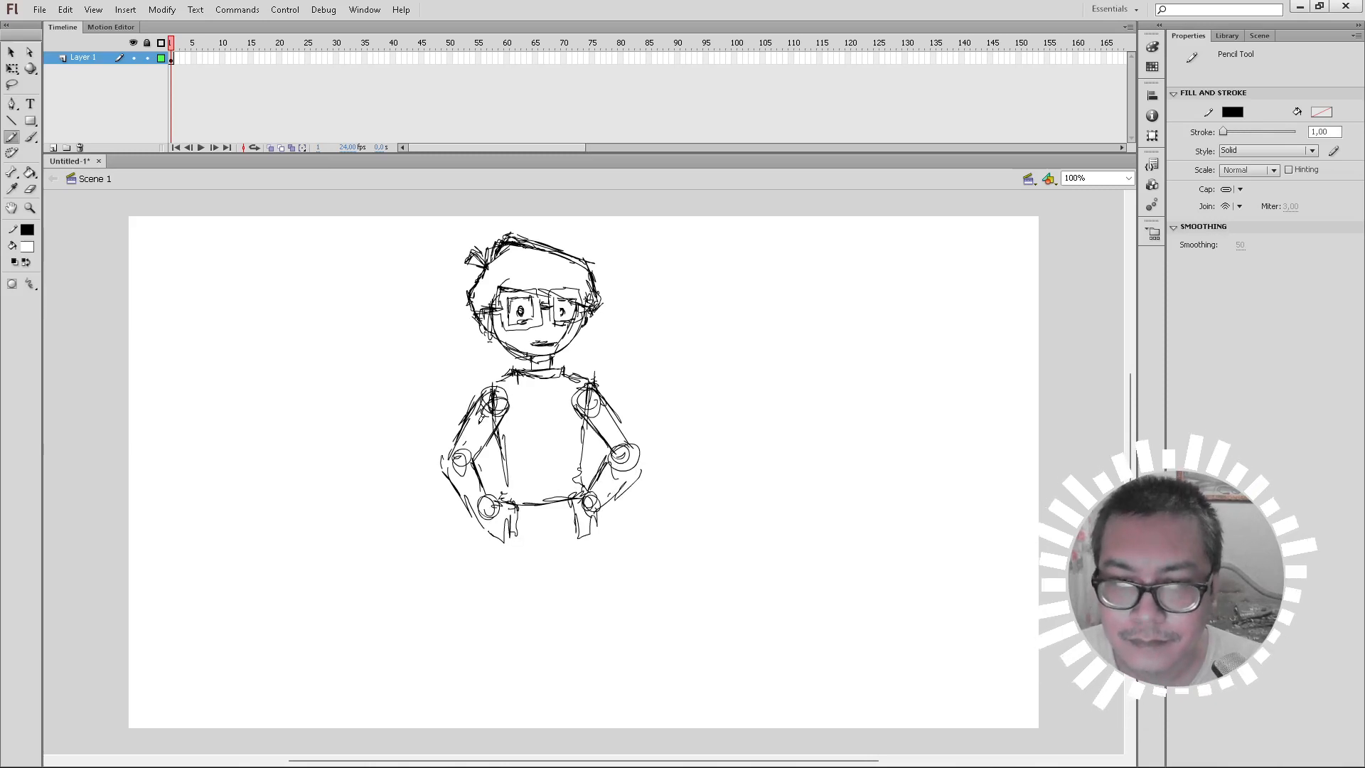
{"action": "mouse_move", "coordinate": [466, 425]}
{"action": "left_mouse_down"}
{"action": "mouse_move", "coordinate": [492, 445]}
{"action": "mouse_move", "coordinate": [467, 426]}
{"action": "mouse_move", "coordinate": [505, 433]}
{"action": "mouse_move", "coordinate": [506, 412]}
{"action": "mouse_move", "coordinate": [465, 409]}
{"action": "mouse_move", "coordinate": [514, 399]}
{"action": "mouse_move", "coordinate": [615, 416]}
{"action": "mouse_move", "coordinate": [611, 394]}
{"action": "mouse_move", "coordinate": [623, 416]}
{"action": "mouse_move", "coordinate": [594, 378]}
{"action": "mouse_move", "coordinate": [617, 396]}
{"action": "left_mouse_up"}
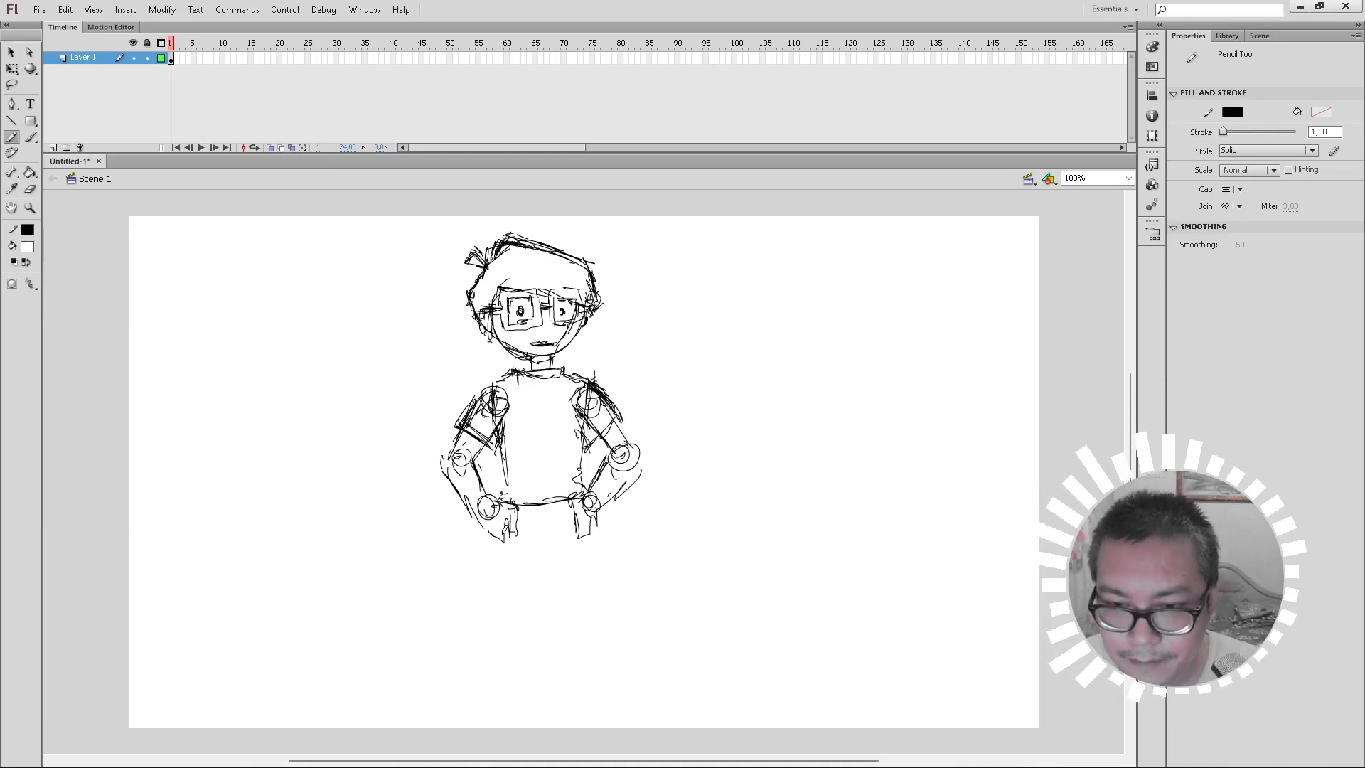
Step: Sketch the trousers' hips and crotch and both thighs down to circular knee joints
{"action": "mouse_move", "coordinate": [505, 541]}
{"action": "left_mouse_down"}
{"action": "mouse_move", "coordinate": [504, 569]}
{"action": "mouse_move", "coordinate": [552, 532]}
{"action": "mouse_move", "coordinate": [535, 573]}
{"action": "left_mouse_up"}
{"action": "left_click_drag", "start_coordinate": [604, 530], "coordinate": [599, 620]}
{"action": "mouse_move", "coordinate": [531, 580]}
{"action": "left_mouse_down"}
{"action": "mouse_move", "coordinate": [505, 567]}
{"action": "mouse_move", "coordinate": [493, 632]}
{"action": "left_mouse_up"}
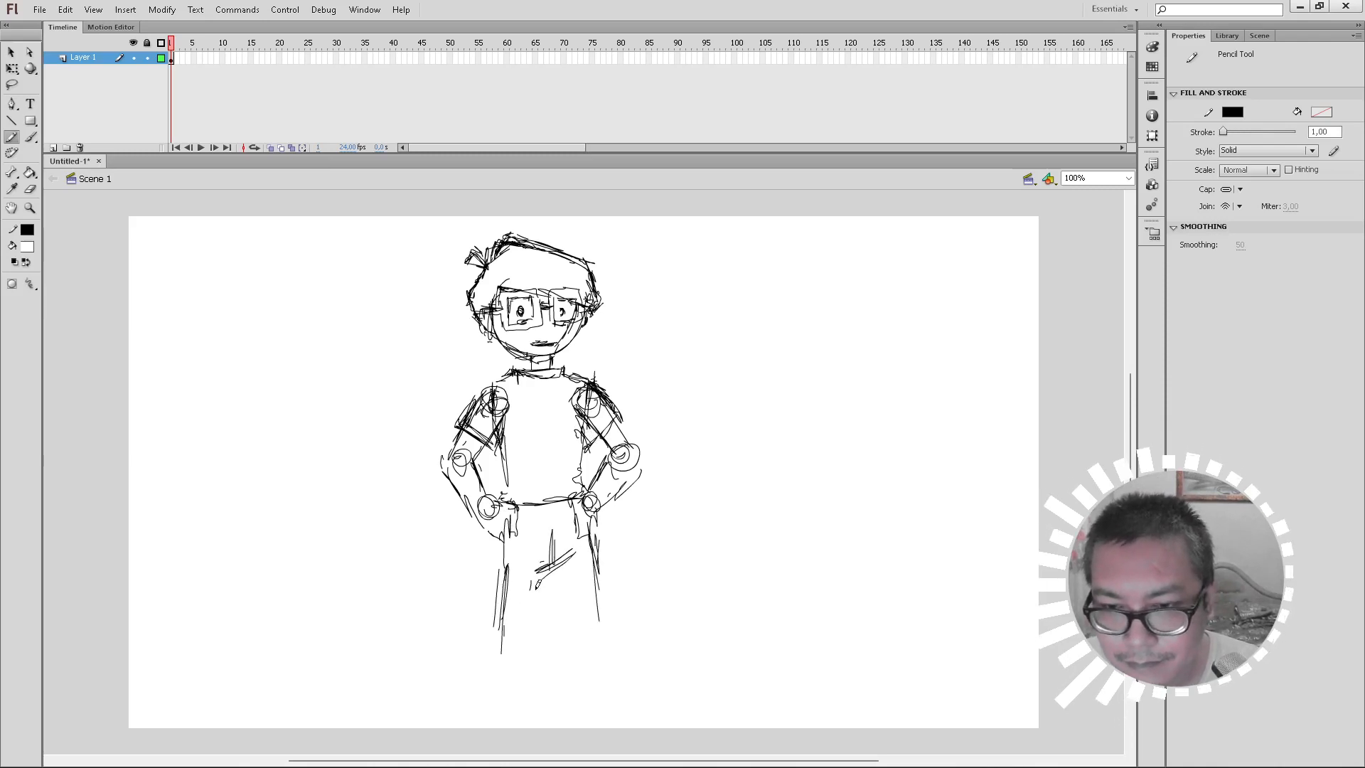
{"action": "mouse_move", "coordinate": [546, 569]}
{"action": "left_mouse_down"}
{"action": "mouse_move", "coordinate": [526, 633]}
{"action": "mouse_move", "coordinate": [566, 610]}
{"action": "mouse_move", "coordinate": [580, 643]}
{"action": "mouse_move", "coordinate": [601, 627]}
{"action": "mouse_move", "coordinate": [577, 637]}
{"action": "mouse_move", "coordinate": [594, 613]}
{"action": "mouse_move", "coordinate": [501, 637]}
{"action": "mouse_move", "coordinate": [526, 623]}
{"action": "left_mouse_up"}
Step: Sketch both lower legs with trouser cuffs, ankle circles and outward-pointing feet
{"action": "scroll", "coordinate": [515, 675], "scroll_direction": "down", "scroll_amount": 3}
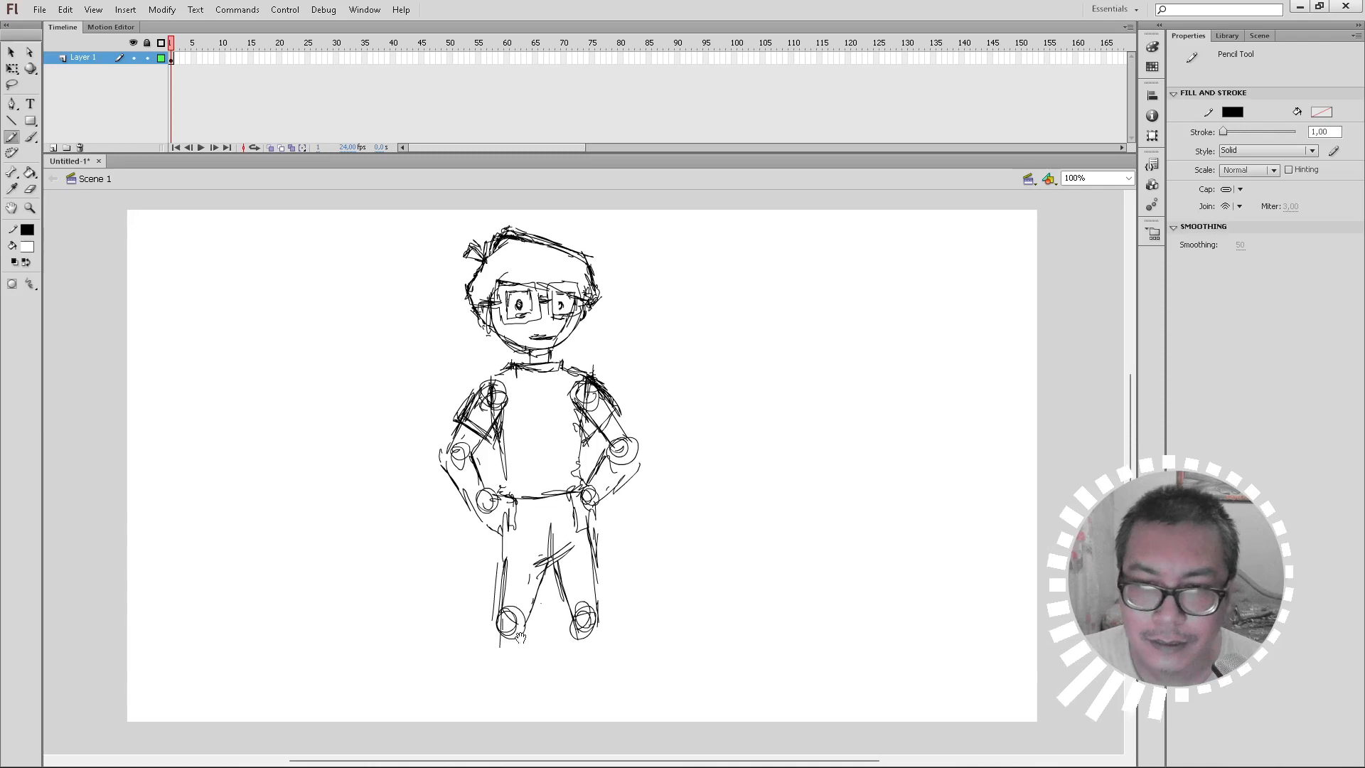
{"action": "mouse_move", "coordinate": [506, 578]}
{"action": "left_mouse_down"}
{"action": "mouse_move", "coordinate": [496, 656]}
{"action": "mouse_move", "coordinate": [513, 656]}
{"action": "left_mouse_up"}
{"action": "left_click_drag", "start_coordinate": [508, 554], "coordinate": [488, 606]}
{"action": "left_click_drag", "start_coordinate": [497, 560], "coordinate": [494, 644]}
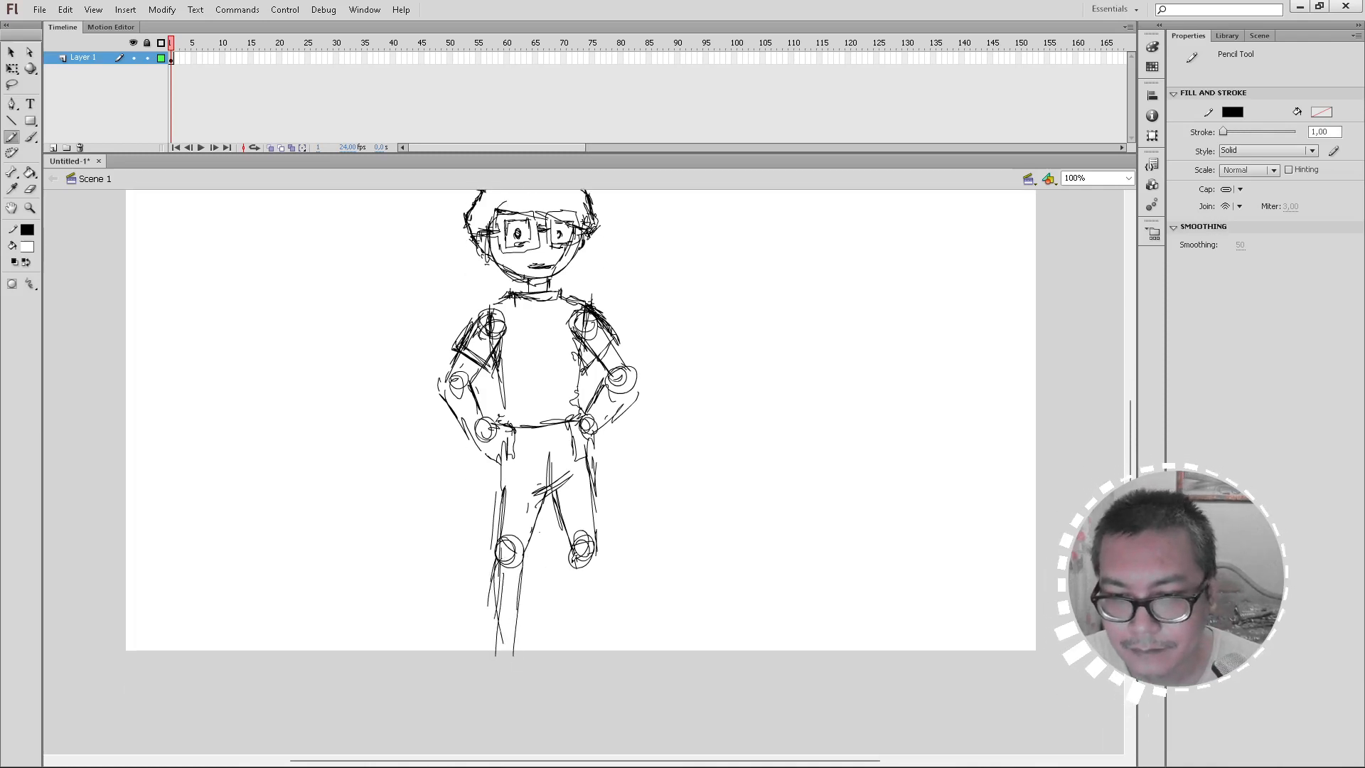
{"action": "mouse_move", "coordinate": [573, 553]}
{"action": "left_mouse_down"}
{"action": "mouse_move", "coordinate": [576, 648]}
{"action": "mouse_move", "coordinate": [597, 625]}
{"action": "mouse_move", "coordinate": [587, 658]}
{"action": "mouse_move", "coordinate": [601, 655]}
{"action": "mouse_move", "coordinate": [580, 672]}
{"action": "mouse_move", "coordinate": [629, 675]}
{"action": "left_mouse_up"}
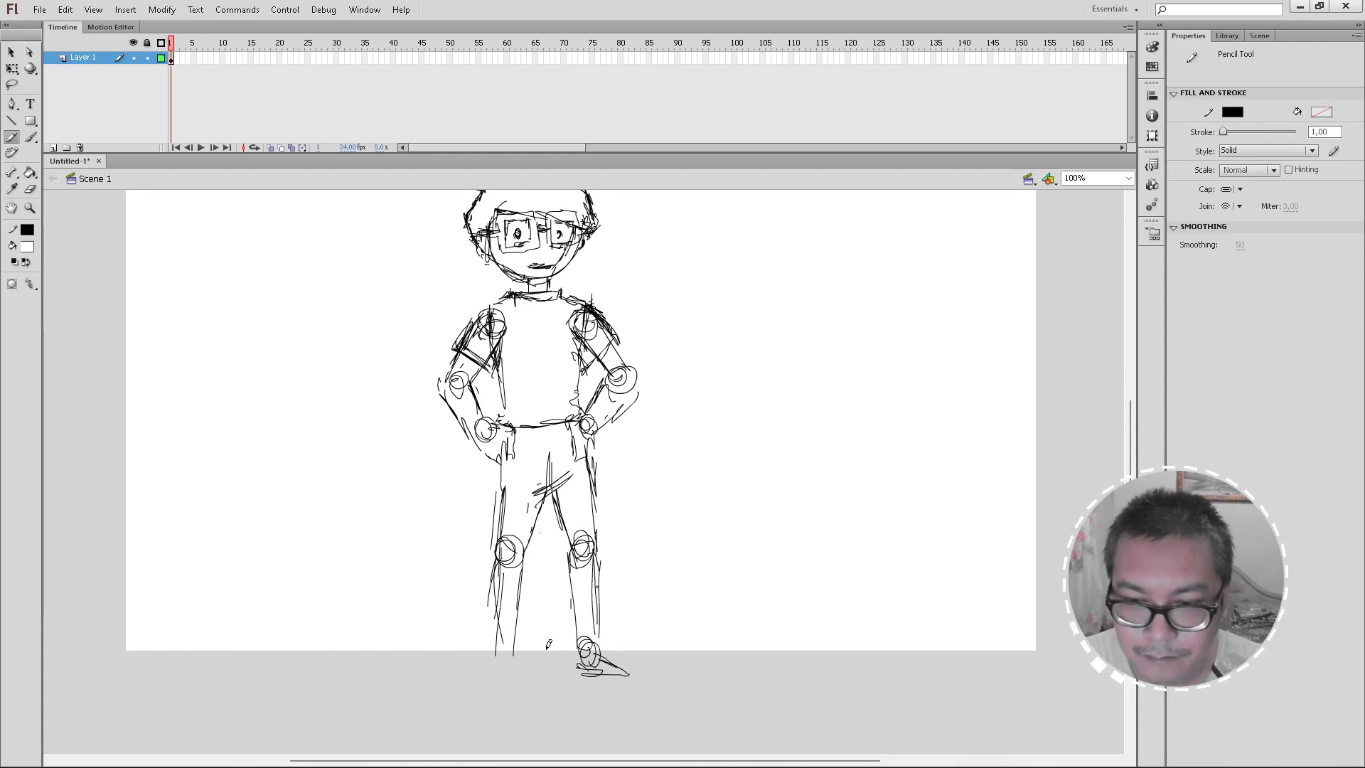
{"action": "mouse_move", "coordinate": [516, 648]}
{"action": "left_mouse_down"}
{"action": "mouse_move", "coordinate": [498, 675]}
{"action": "mouse_move", "coordinate": [472, 667]}
{"action": "mouse_move", "coordinate": [507, 677]}
{"action": "mouse_move", "coordinate": [466, 676]}
{"action": "mouse_move", "coordinate": [530, 649]}
{"action": "mouse_move", "coordinate": [518, 579]}
{"action": "left_mouse_up"}
{"action": "left_click_drag", "start_coordinate": [502, 612], "coordinate": [499, 638]}
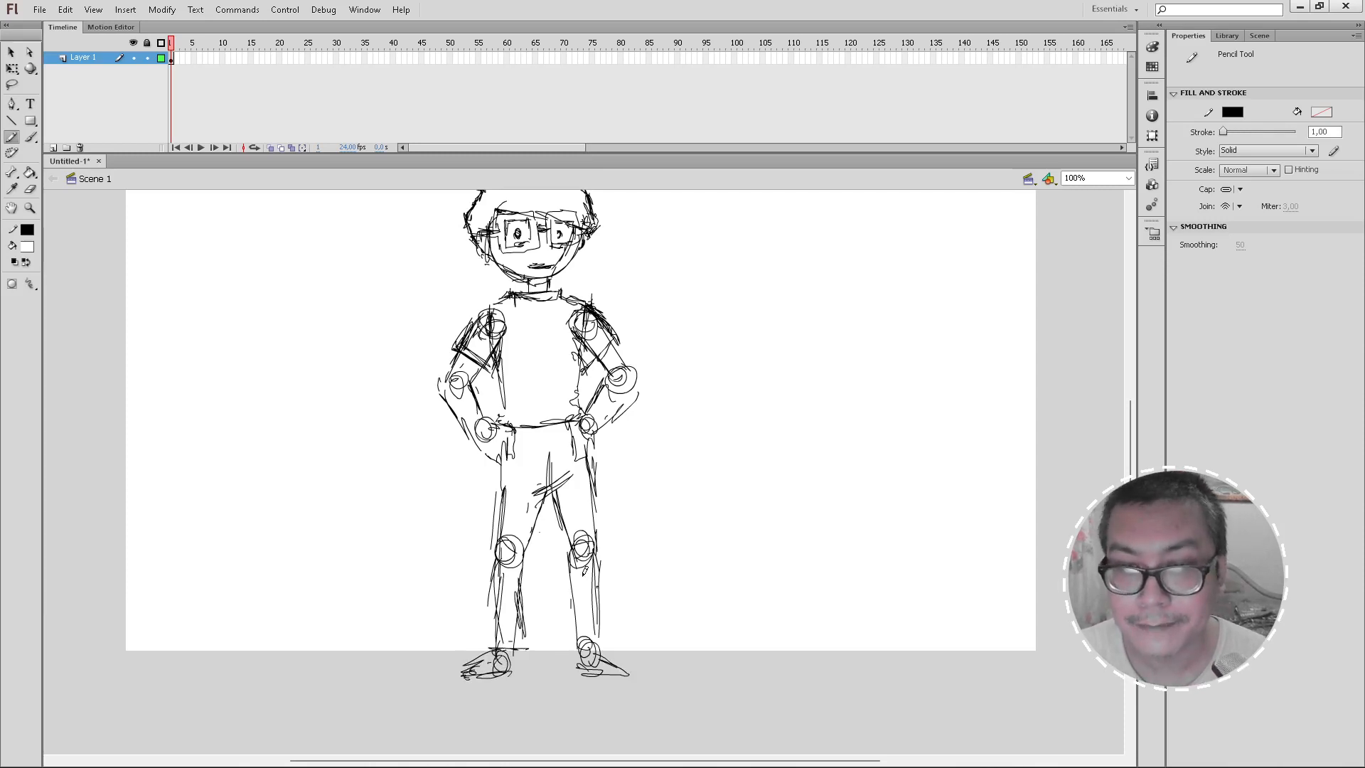
{"action": "mouse_move", "coordinate": [571, 573]}
{"action": "left_mouse_down"}
{"action": "mouse_move", "coordinate": [568, 629]}
{"action": "mouse_move", "coordinate": [604, 622]}
{"action": "mouse_move", "coordinate": [566, 604]}
{"action": "left_mouse_up"}
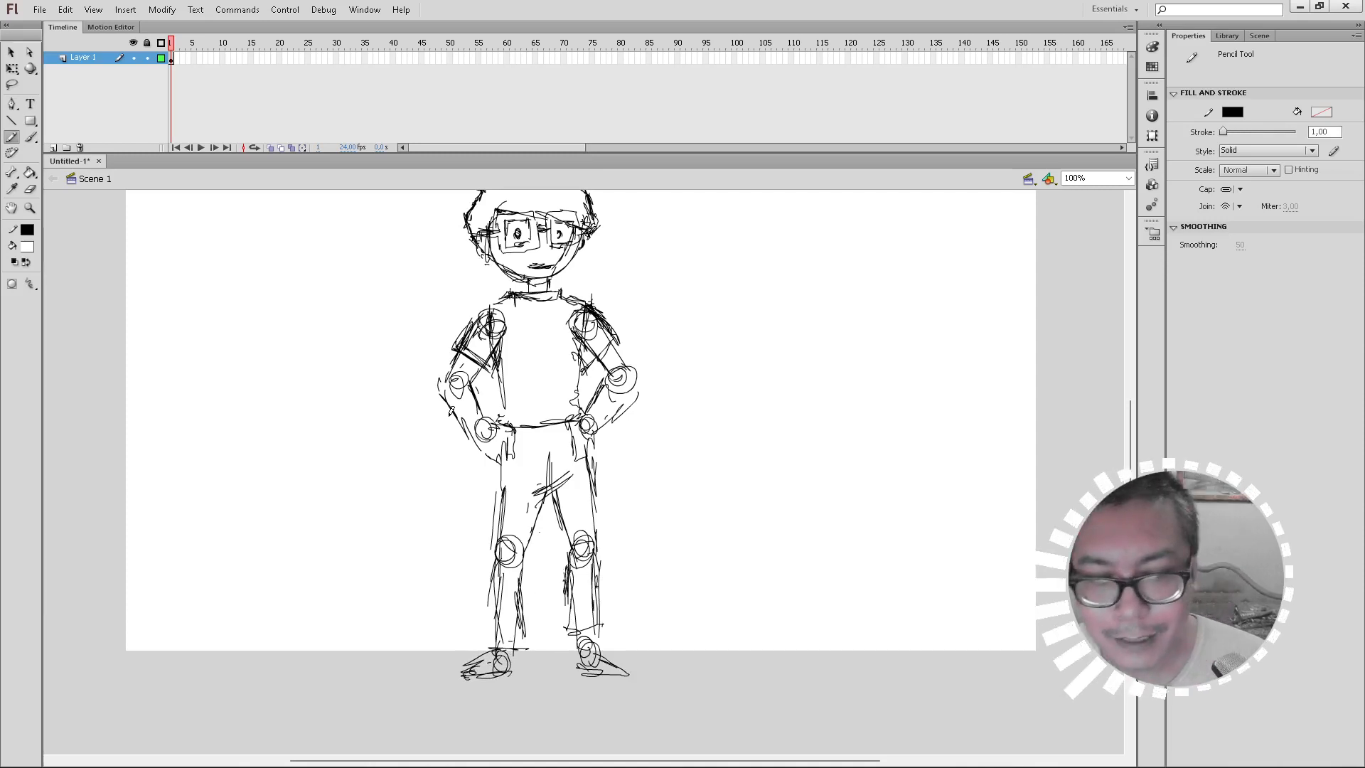
Step: Scale the entire character sketch down and move it to the left side of the stage
{"action": "key", "text": "ctrl+w"}
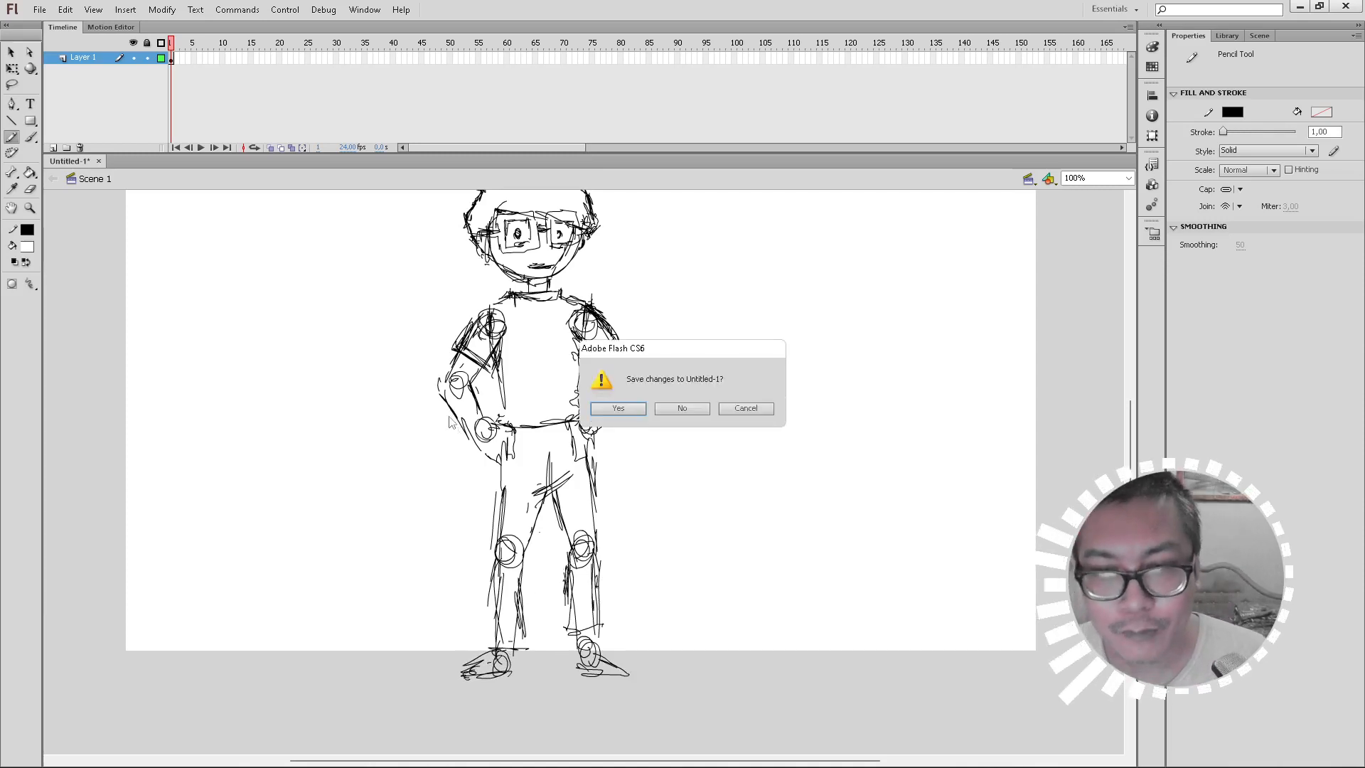
{"action": "left_click", "coordinate": [745, 408]}
{"action": "key", "text": "ctrl+a"}
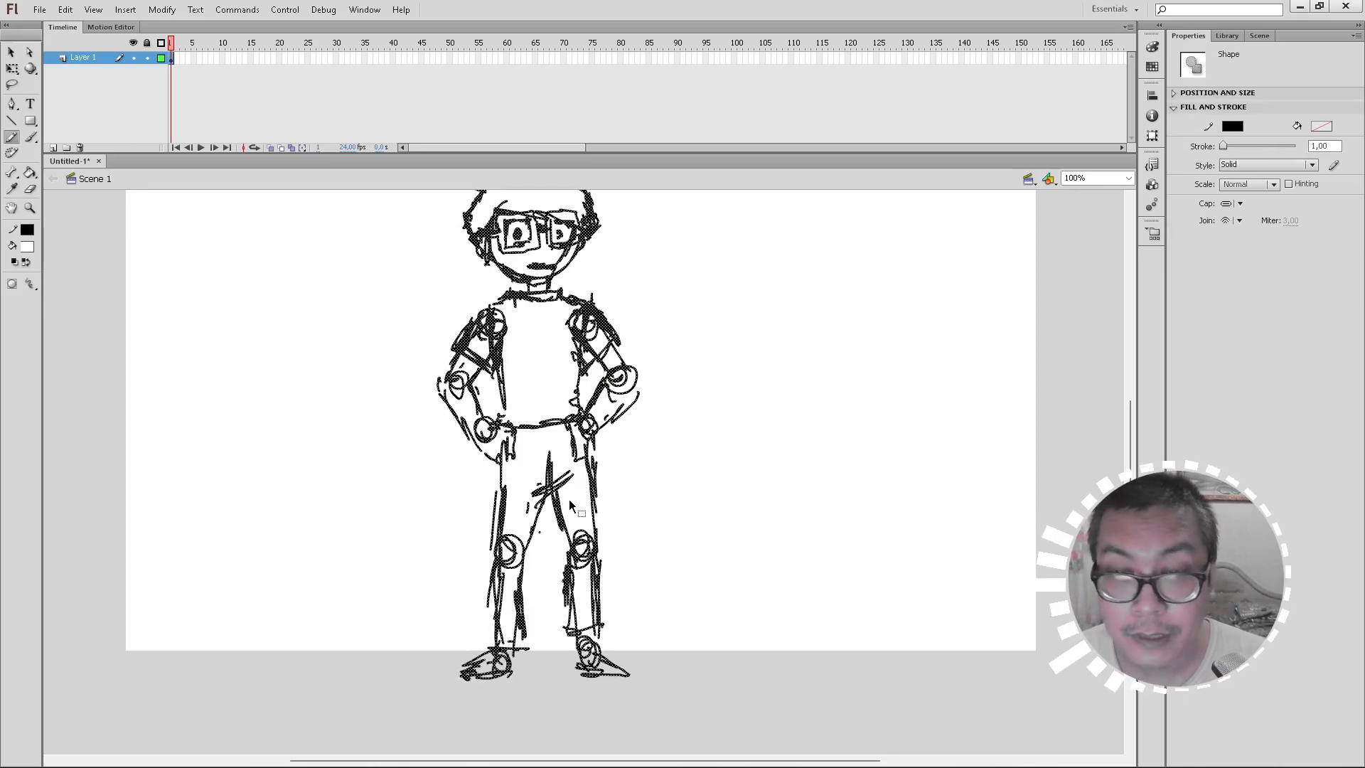
{"action": "key", "text": "q"}
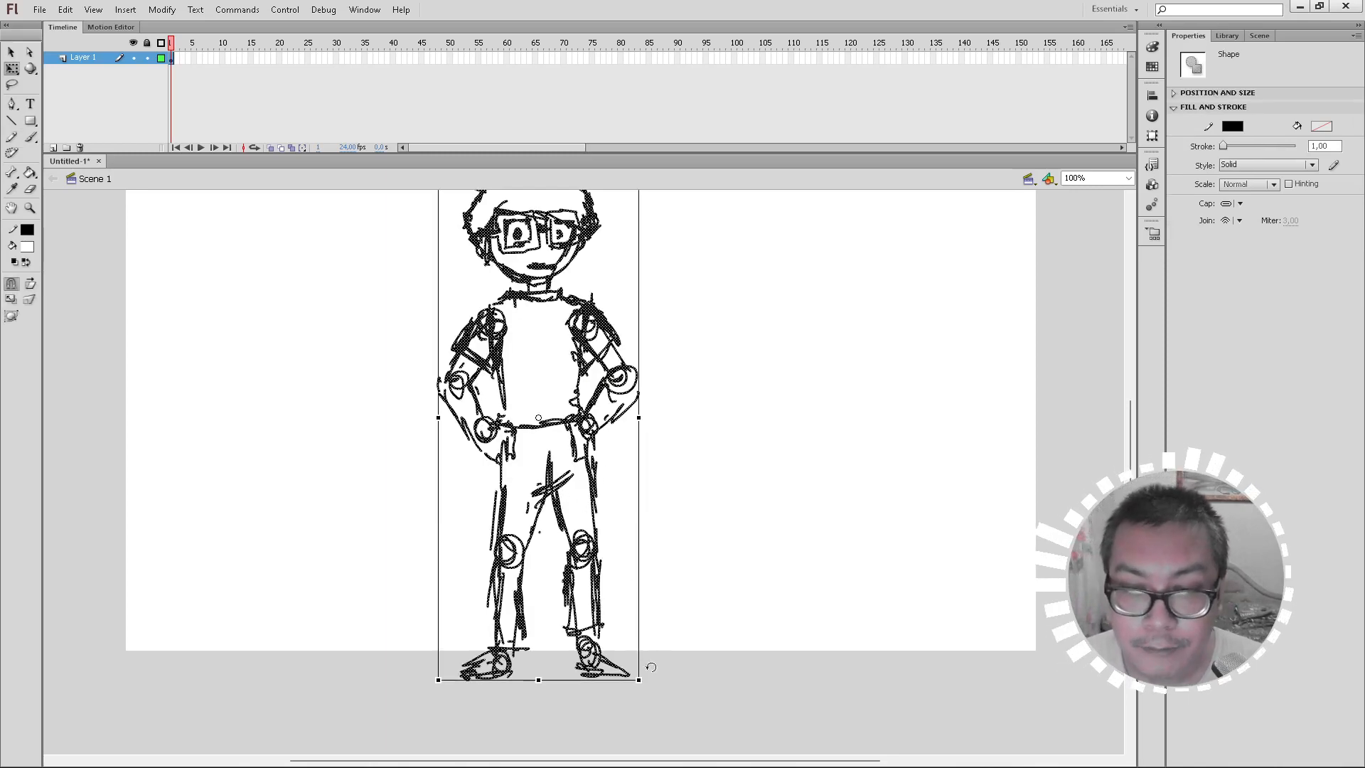
{"action": "mouse_move", "coordinate": [638, 680]}
{"action": "left_mouse_down"}
{"action": "mouse_move", "coordinate": [578, 596]}
{"action": "mouse_move", "coordinate": [567, 532]}
{"action": "left_mouse_up"}
{"action": "key", "text": "y"}
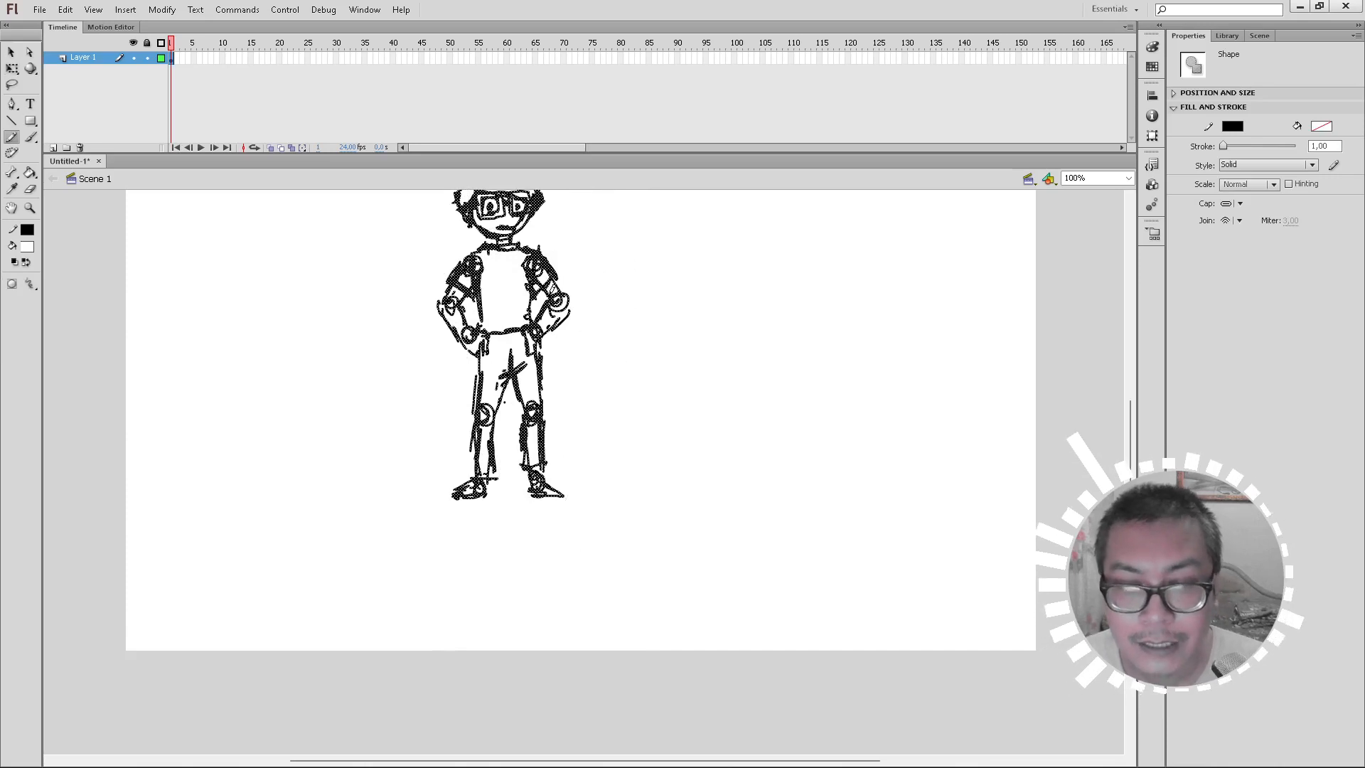
{"action": "key", "text": "v"}
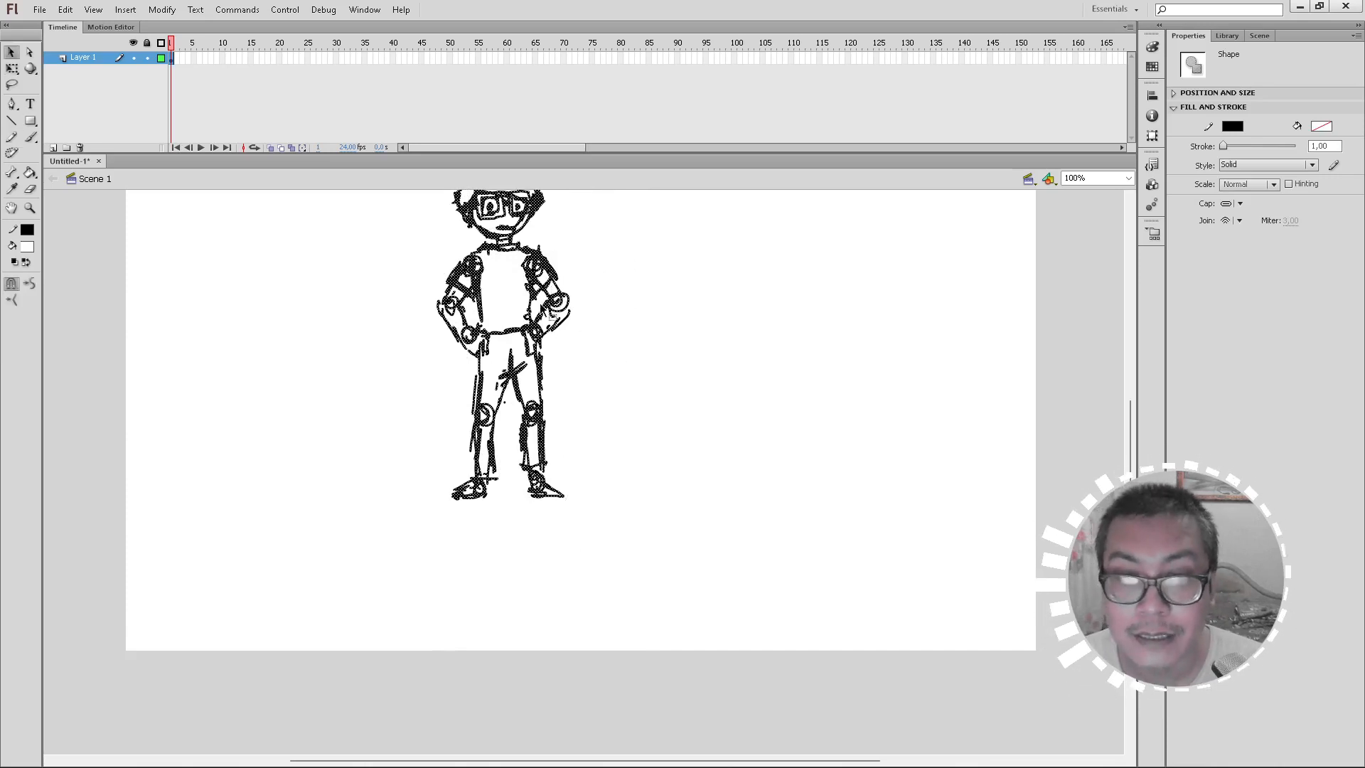
{"action": "mouse_move", "coordinate": [553, 276]}
{"action": "left_mouse_down"}
{"action": "mouse_move", "coordinate": [460, 324]}
{"action": "mouse_move", "coordinate": [275, 359]}
{"action": "left_mouse_up"}
{"action": "left_click", "coordinate": [399, 407]}
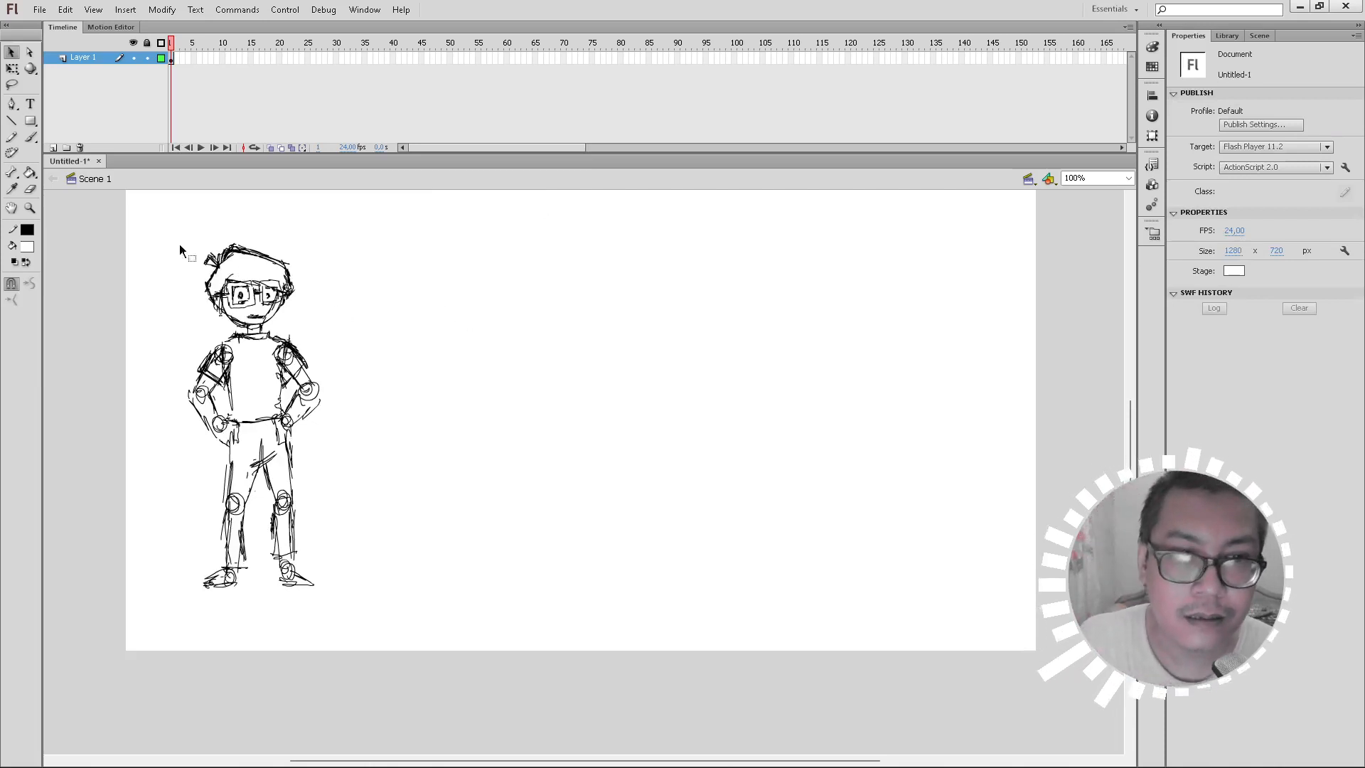
Step: Sketch a rough circle for the side-view head on the empty stage beside the front-view character, level with its head
{"action": "left_click", "coordinate": [12, 137]}
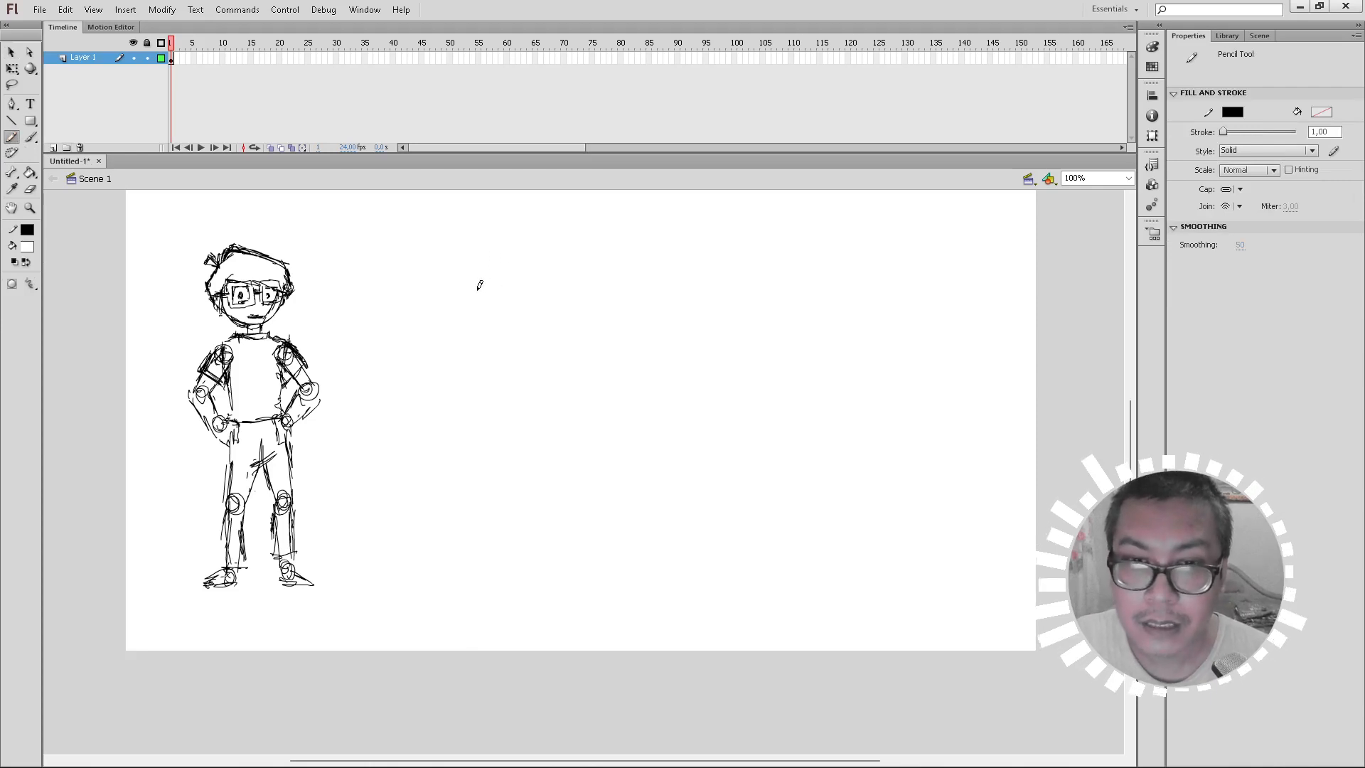
{"action": "mouse_move", "coordinate": [490, 276]}
{"action": "left_mouse_down"}
{"action": "mouse_move", "coordinate": [482, 314]}
{"action": "mouse_move", "coordinate": [497, 316]}
{"action": "mouse_move", "coordinate": [467, 318]}
{"action": "mouse_move", "coordinate": [509, 268]}
{"action": "mouse_move", "coordinate": [516, 279]}
{"action": "mouse_move", "coordinate": [481, 297]}
{"action": "mouse_move", "coordinate": [477, 332]}
{"action": "mouse_move", "coordinate": [521, 320]}
{"action": "mouse_move", "coordinate": [498, 268]}
{"action": "mouse_move", "coordinate": [509, 317]}
{"action": "left_mouse_up"}
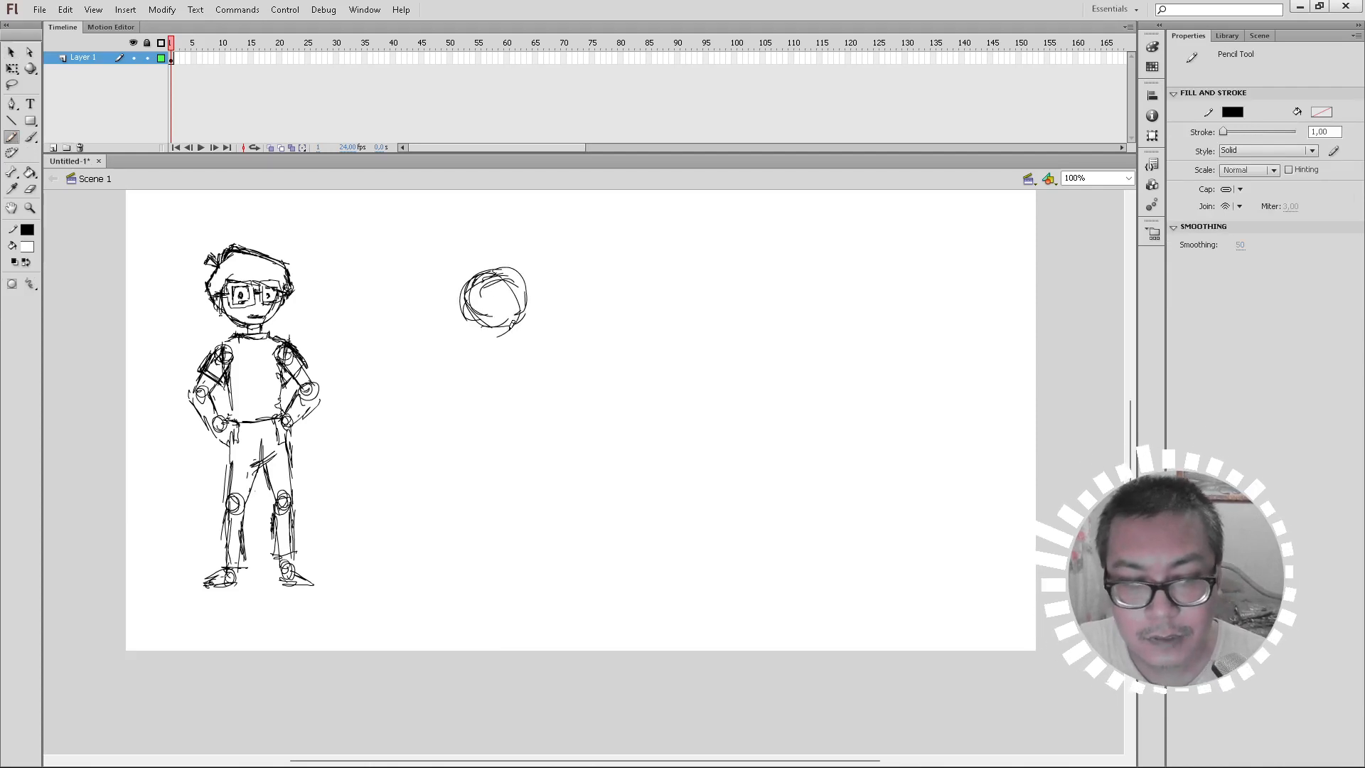
{"action": "key", "text": "z"}
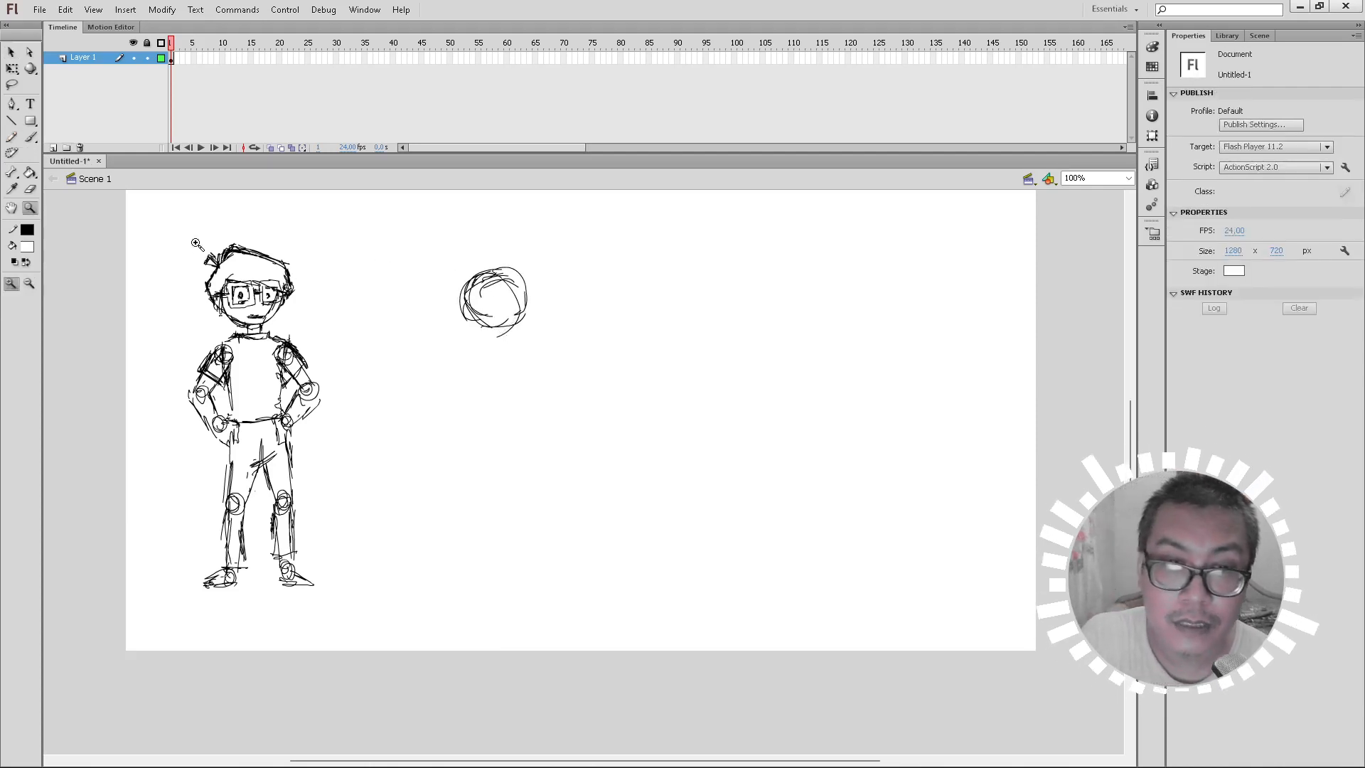
{"action": "left_click_drag", "start_coordinate": [196, 243], "coordinate": [554, 515]}
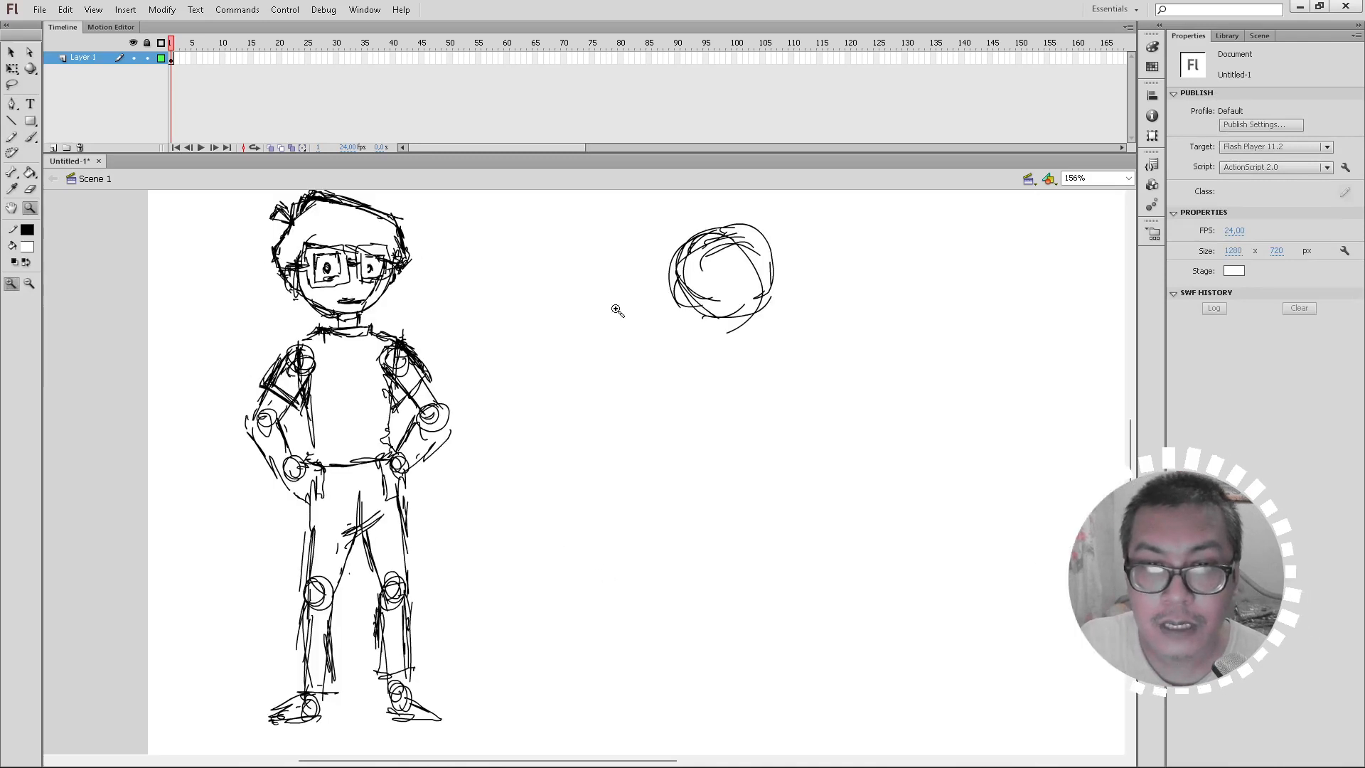
{"action": "left_click_drag", "start_coordinate": [609, 308], "coordinate": [570, 339]}
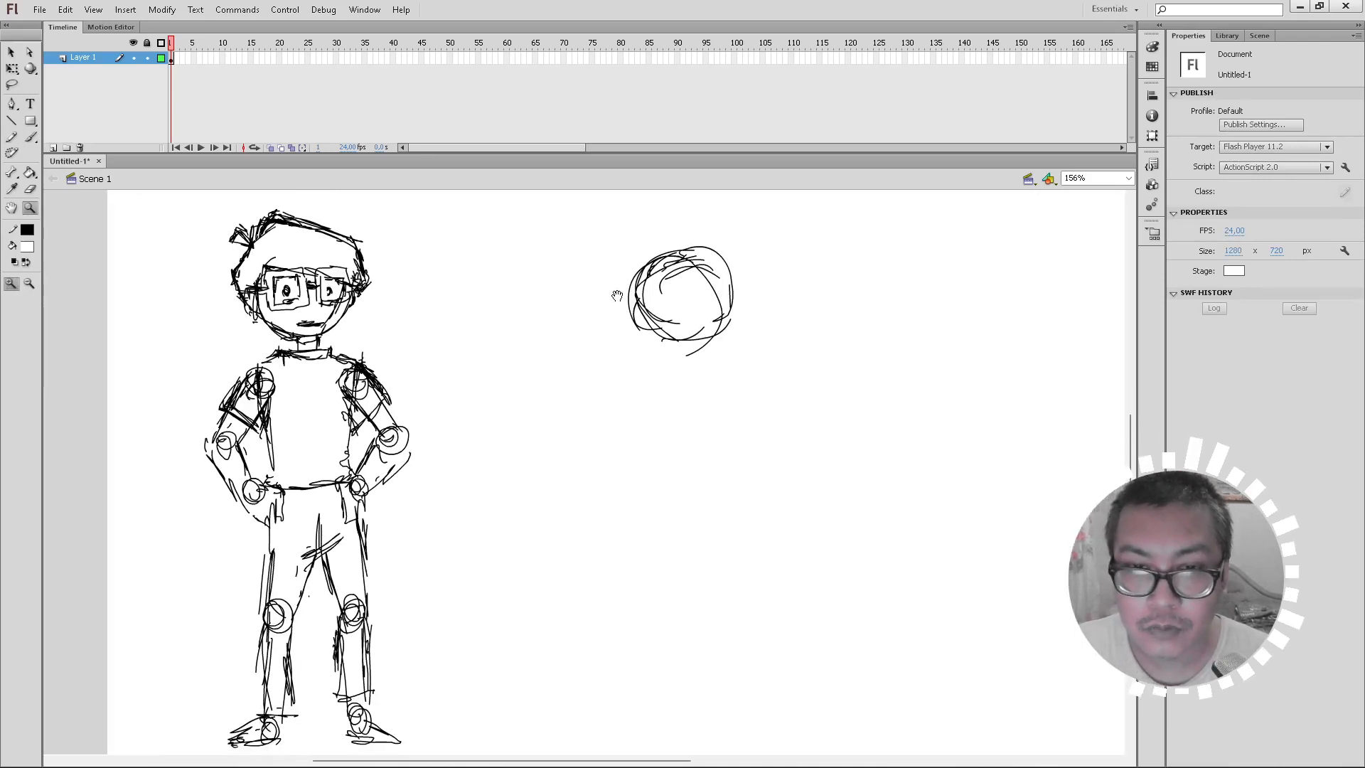
Step: Erase the loose inner strokes of the head circle and redraw its outline more cleanly
{"action": "key", "text": "e"}
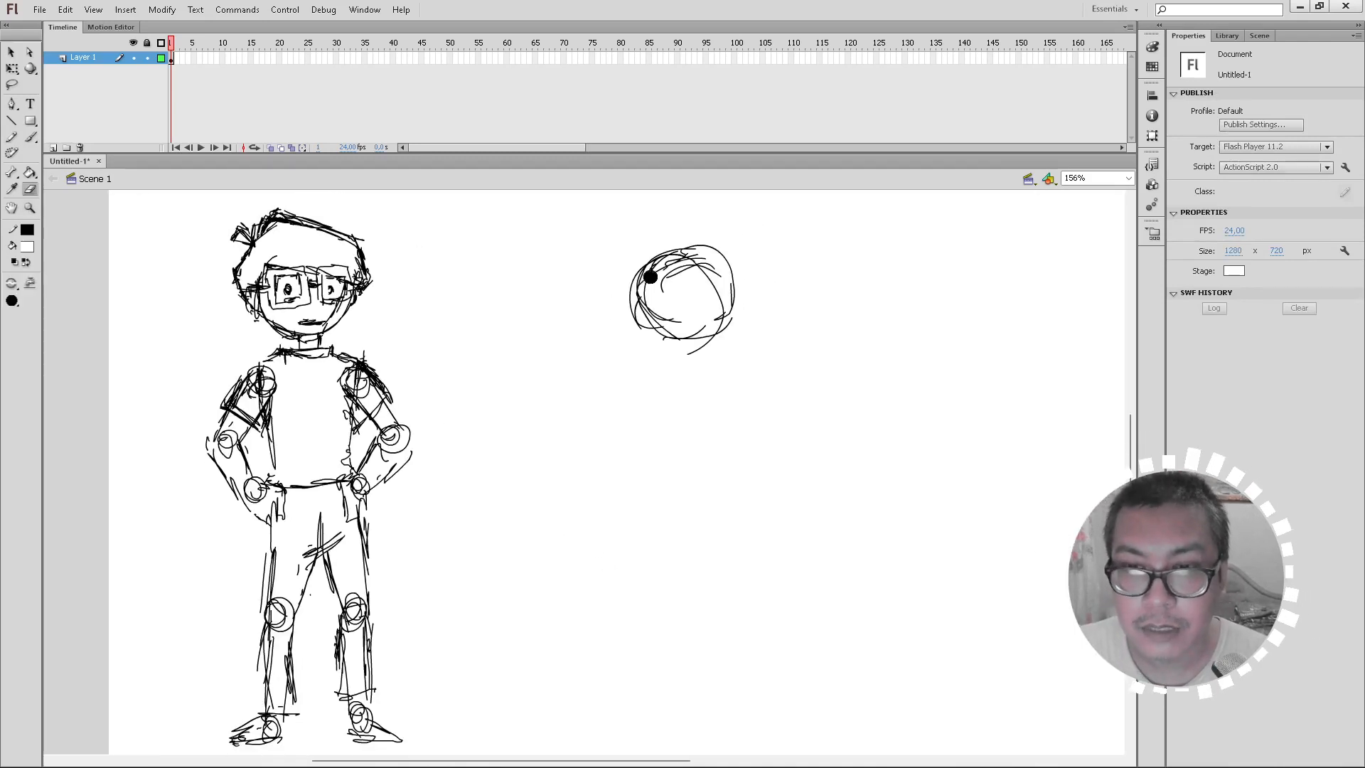
{"action": "mouse_move", "coordinate": [651, 278]}
{"action": "left_mouse_down"}
{"action": "mouse_move", "coordinate": [703, 311]}
{"action": "mouse_move", "coordinate": [682, 260]}
{"action": "mouse_move", "coordinate": [710, 297]}
{"action": "mouse_move", "coordinate": [672, 273]}
{"action": "mouse_move", "coordinate": [671, 315]}
{"action": "left_mouse_up"}
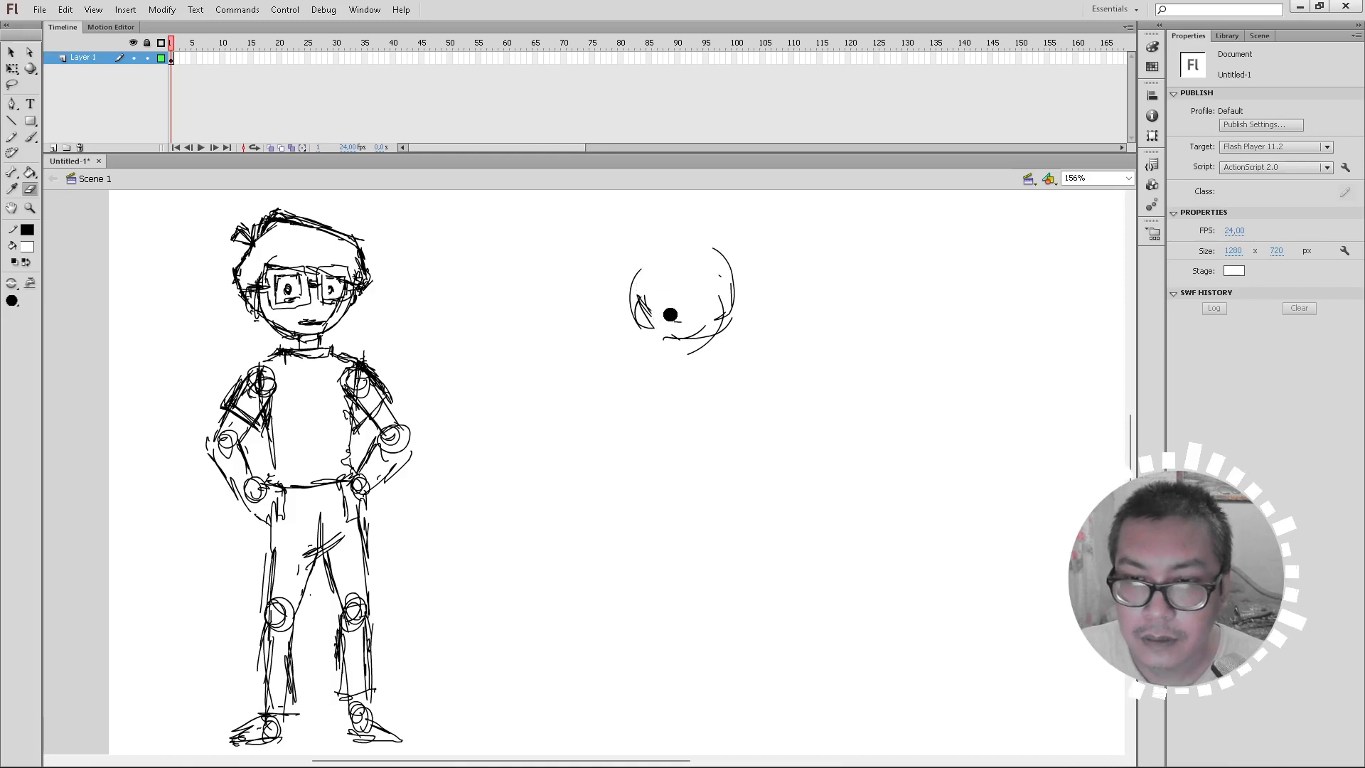
{"action": "key", "text": "y"}
{"action": "mouse_move", "coordinate": [643, 260]}
{"action": "left_mouse_down"}
{"action": "mouse_move", "coordinate": [657, 334]}
{"action": "mouse_move", "coordinate": [721, 342]}
{"action": "mouse_move", "coordinate": [728, 297]}
{"action": "mouse_move", "coordinate": [663, 320]}
{"action": "mouse_move", "coordinate": [698, 335]}
{"action": "mouse_move", "coordinate": [726, 326]}
{"action": "left_mouse_up"}
{"action": "key", "text": "e"}
{"action": "key", "text": "y"}
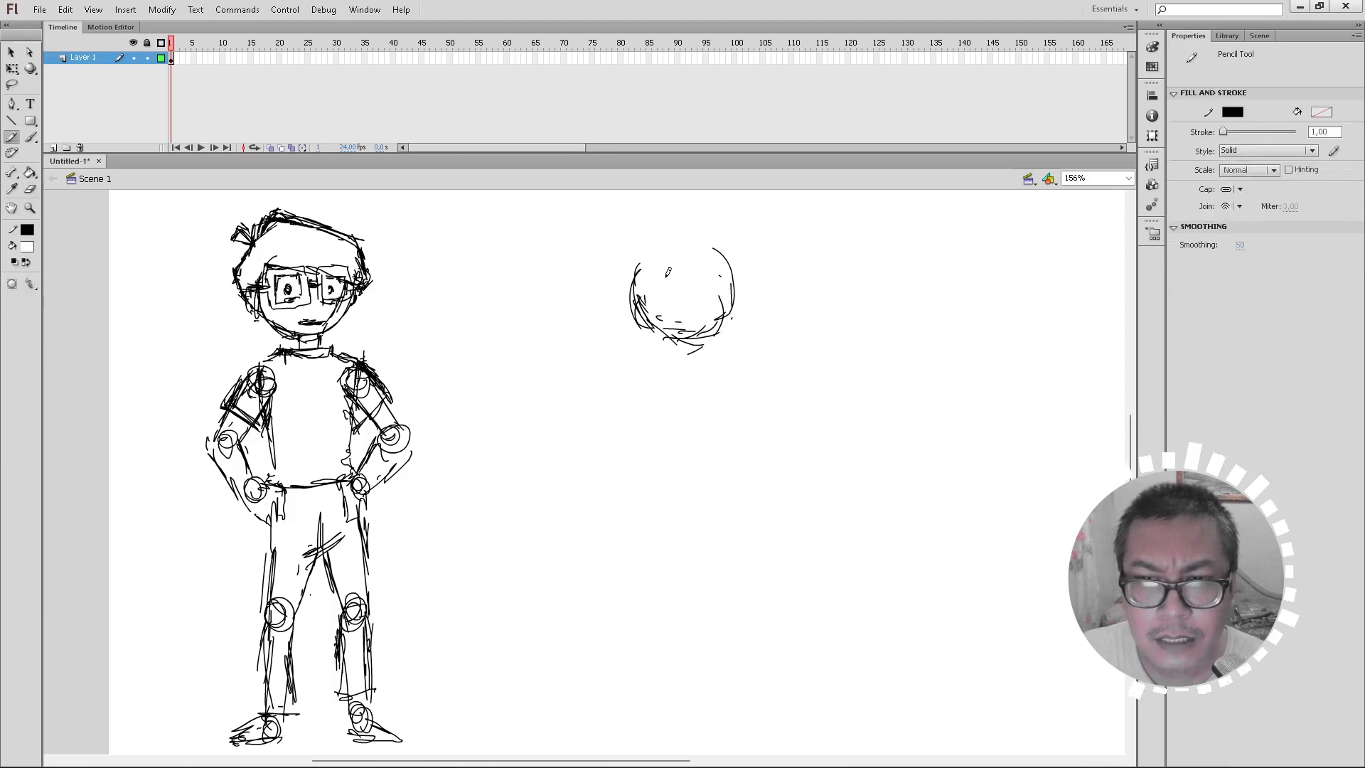
{"action": "mouse_move", "coordinate": [640, 270]}
{"action": "left_mouse_down"}
{"action": "mouse_move", "coordinate": [676, 241]}
{"action": "mouse_move", "coordinate": [707, 242]}
{"action": "mouse_move", "coordinate": [736, 266]}
{"action": "mouse_move", "coordinate": [726, 283]}
{"action": "left_mouse_up"}
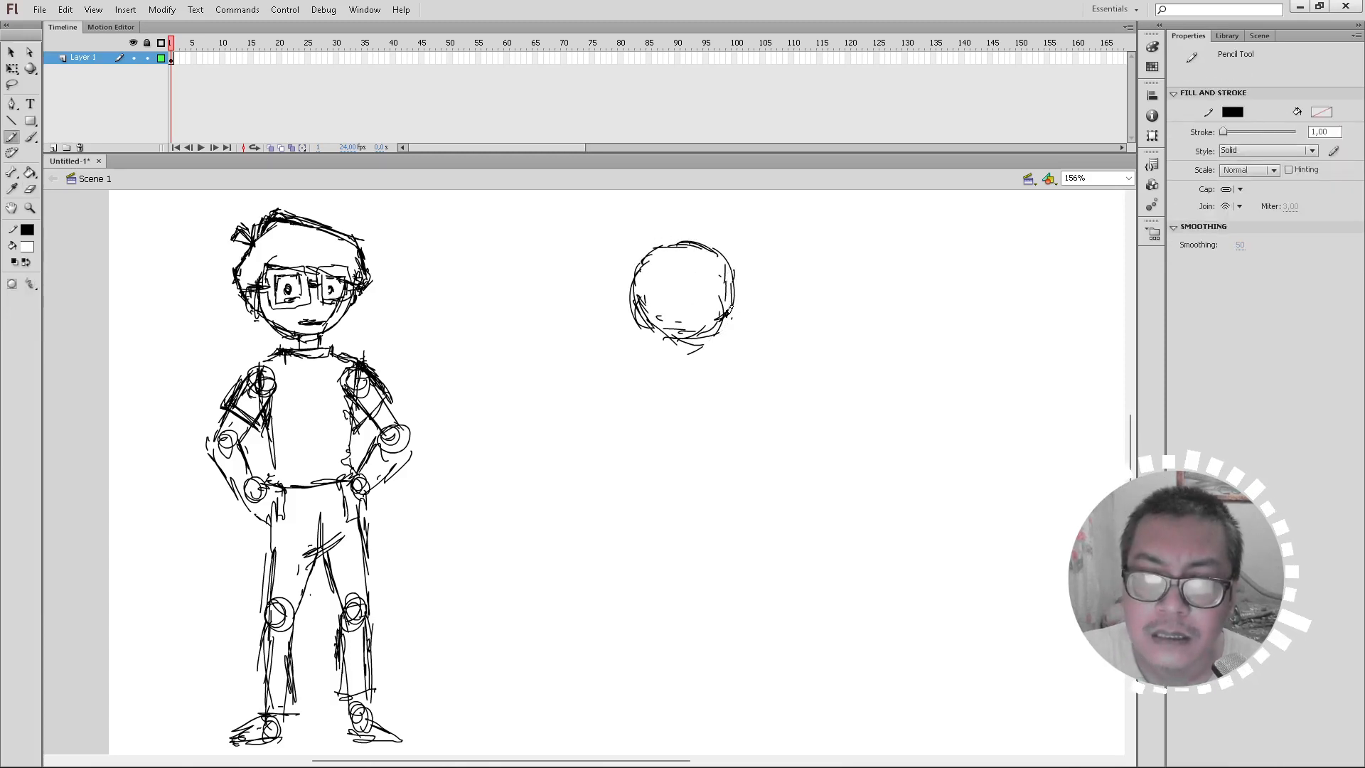
{"action": "key", "text": "e"}
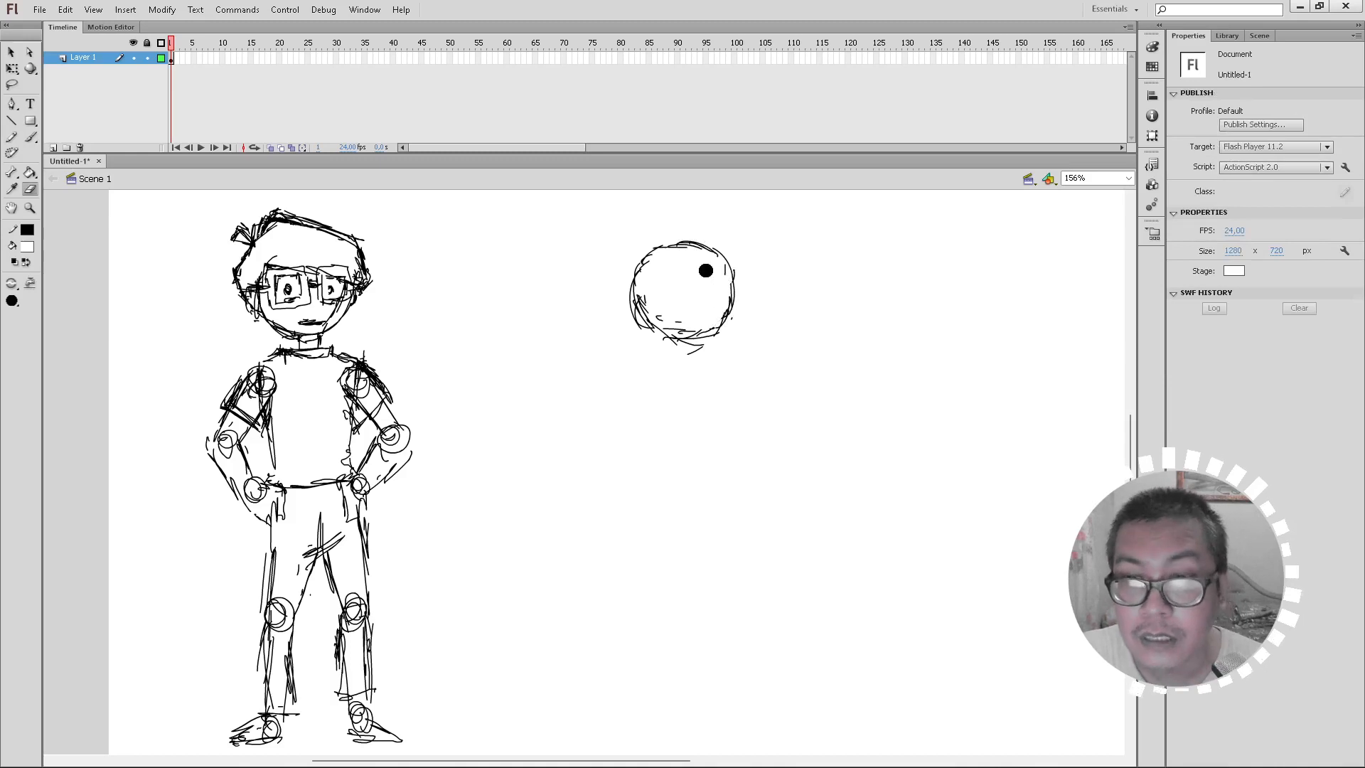
Step: Reinforce the side-view head's outline along the face, chin and crown with short pencil strokes
{"action": "key", "text": "y"}
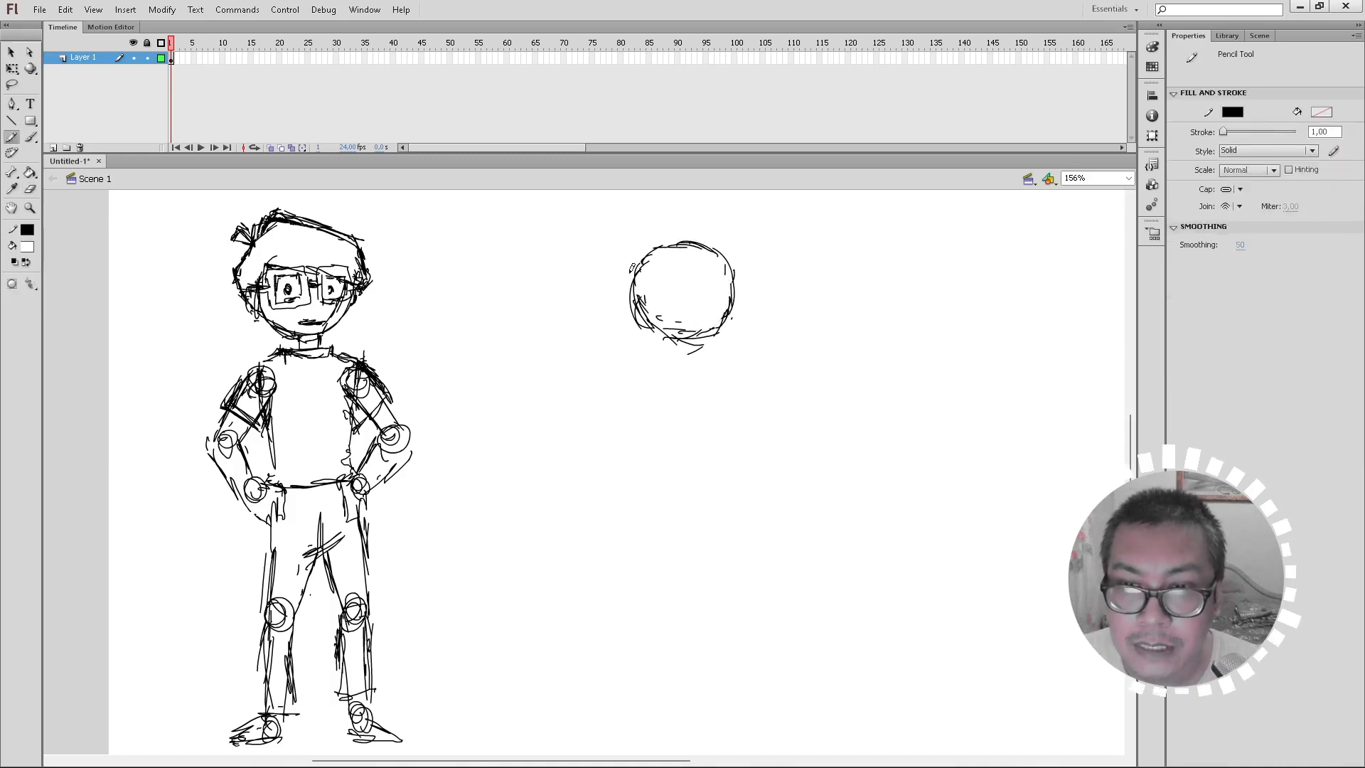
{"action": "left_click_drag", "start_coordinate": [631, 268], "coordinate": [632, 284]}
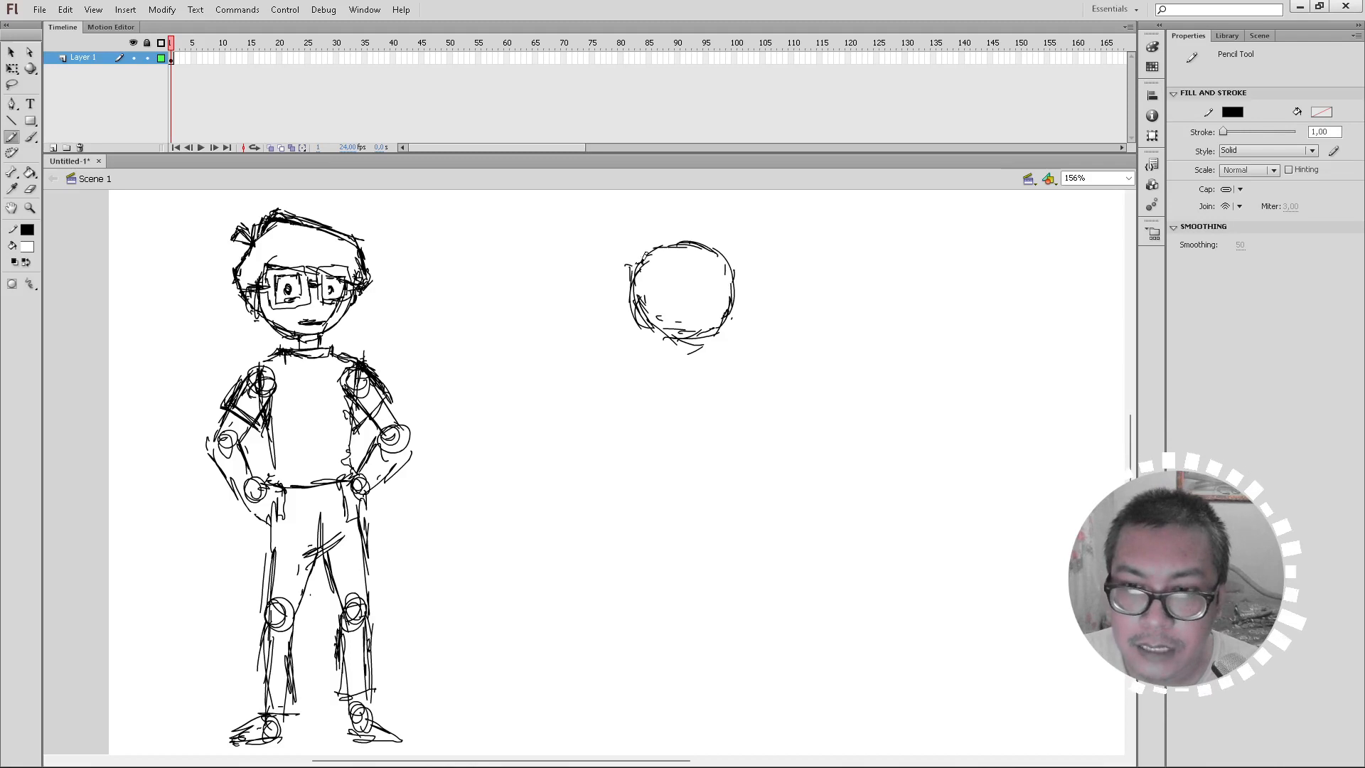
{"action": "left_click_drag", "start_coordinate": [638, 268], "coordinate": [640, 324]}
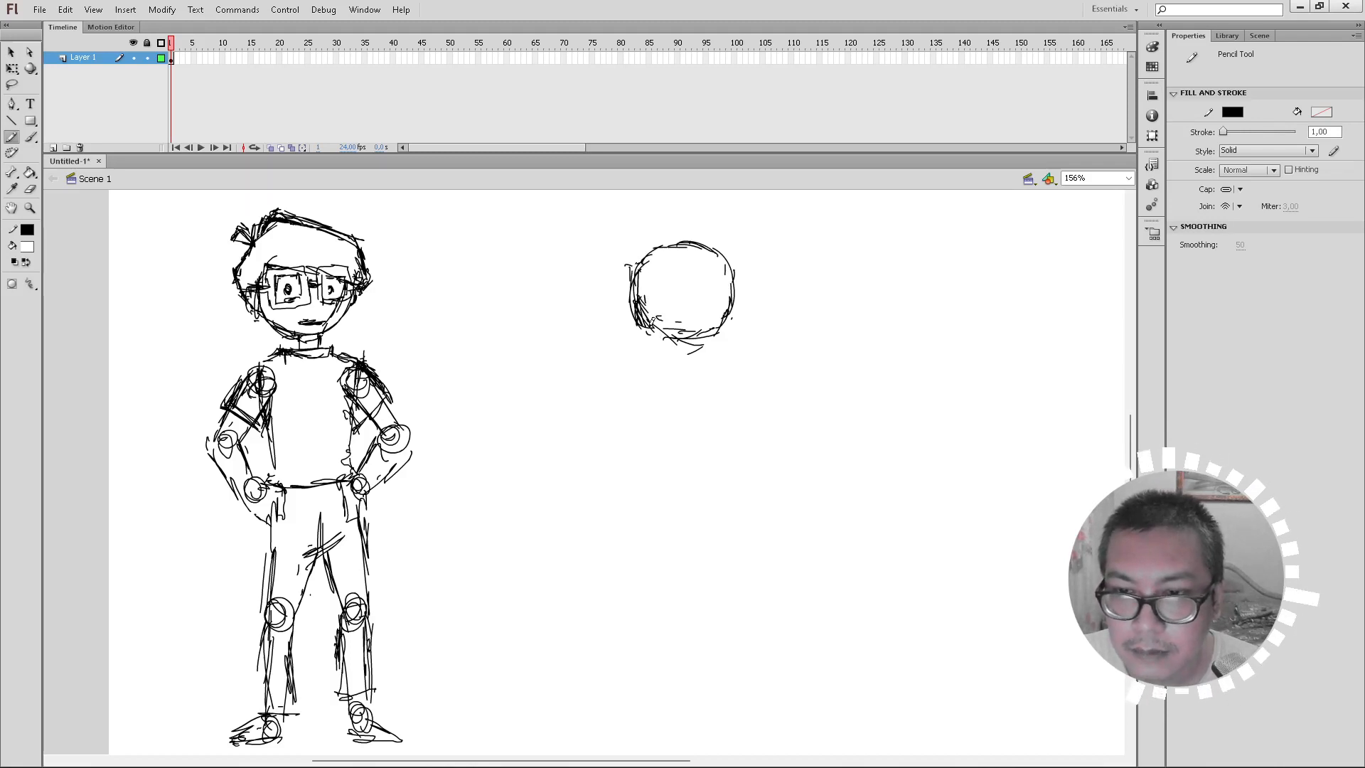
{"action": "mouse_move", "coordinate": [659, 334]}
{"action": "left_mouse_down"}
{"action": "mouse_move", "coordinate": [702, 322]}
{"action": "mouse_move", "coordinate": [659, 338]}
{"action": "mouse_move", "coordinate": [710, 335]}
{"action": "left_mouse_up"}
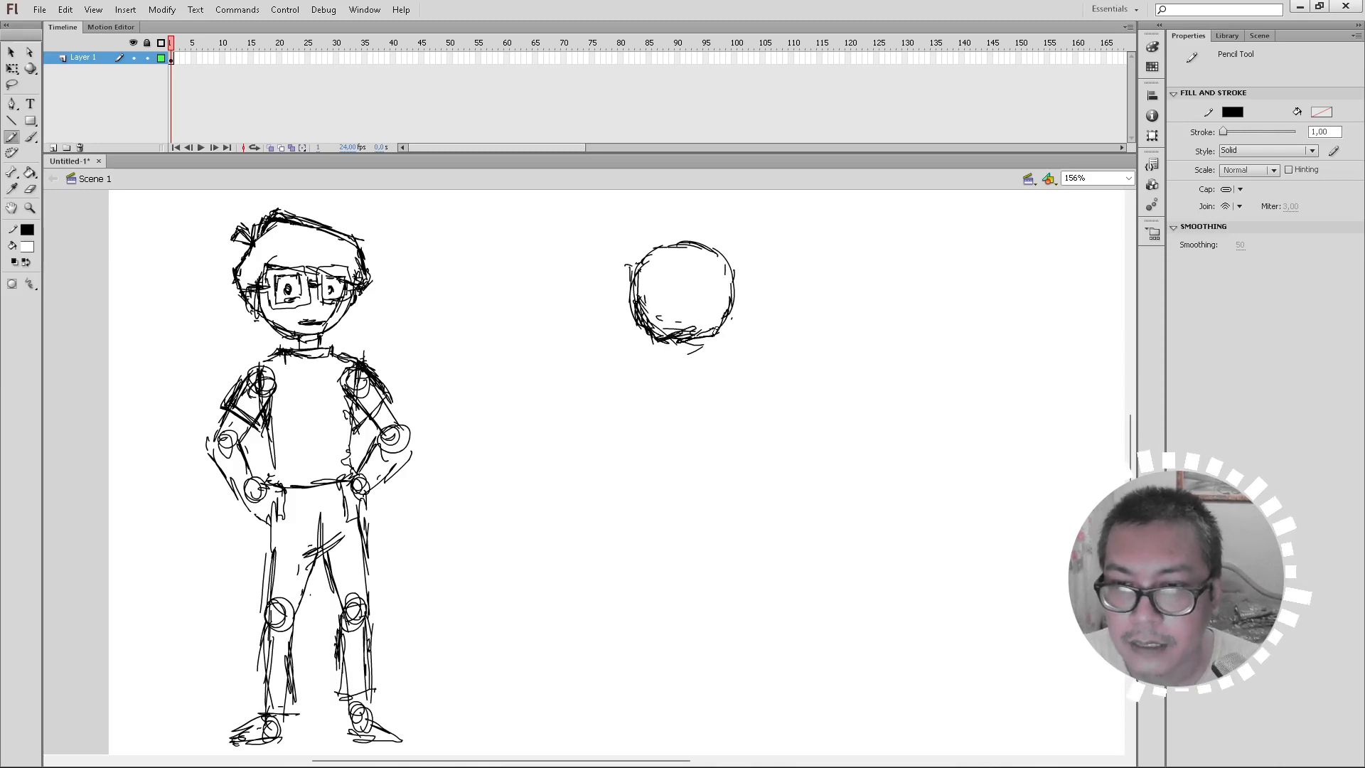
{"action": "left_click_drag", "start_coordinate": [659, 243], "coordinate": [699, 244]}
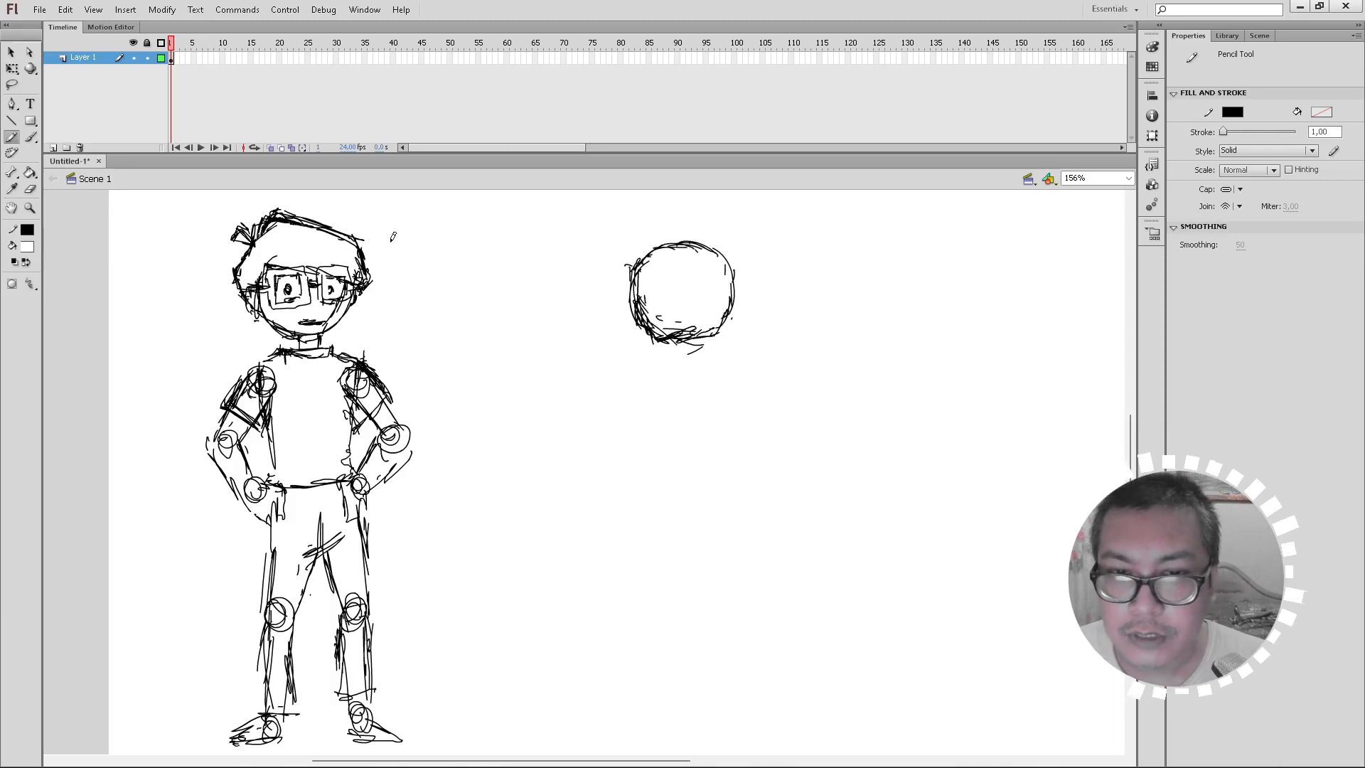
Step: Sketch the side-view head's ear, hair, glasses with temple arm, eye and neck, facing left
{"action": "mouse_move", "coordinate": [638, 252]}
{"action": "left_mouse_down"}
{"action": "mouse_move", "coordinate": [719, 287]}
{"action": "mouse_move", "coordinate": [743, 273]}
{"action": "mouse_move", "coordinate": [688, 280]}
{"action": "mouse_move", "coordinate": [702, 275]}
{"action": "mouse_move", "coordinate": [689, 309]}
{"action": "mouse_move", "coordinate": [709, 289]}
{"action": "mouse_move", "coordinate": [694, 325]}
{"action": "mouse_move", "coordinate": [726, 313]}
{"action": "left_mouse_up"}
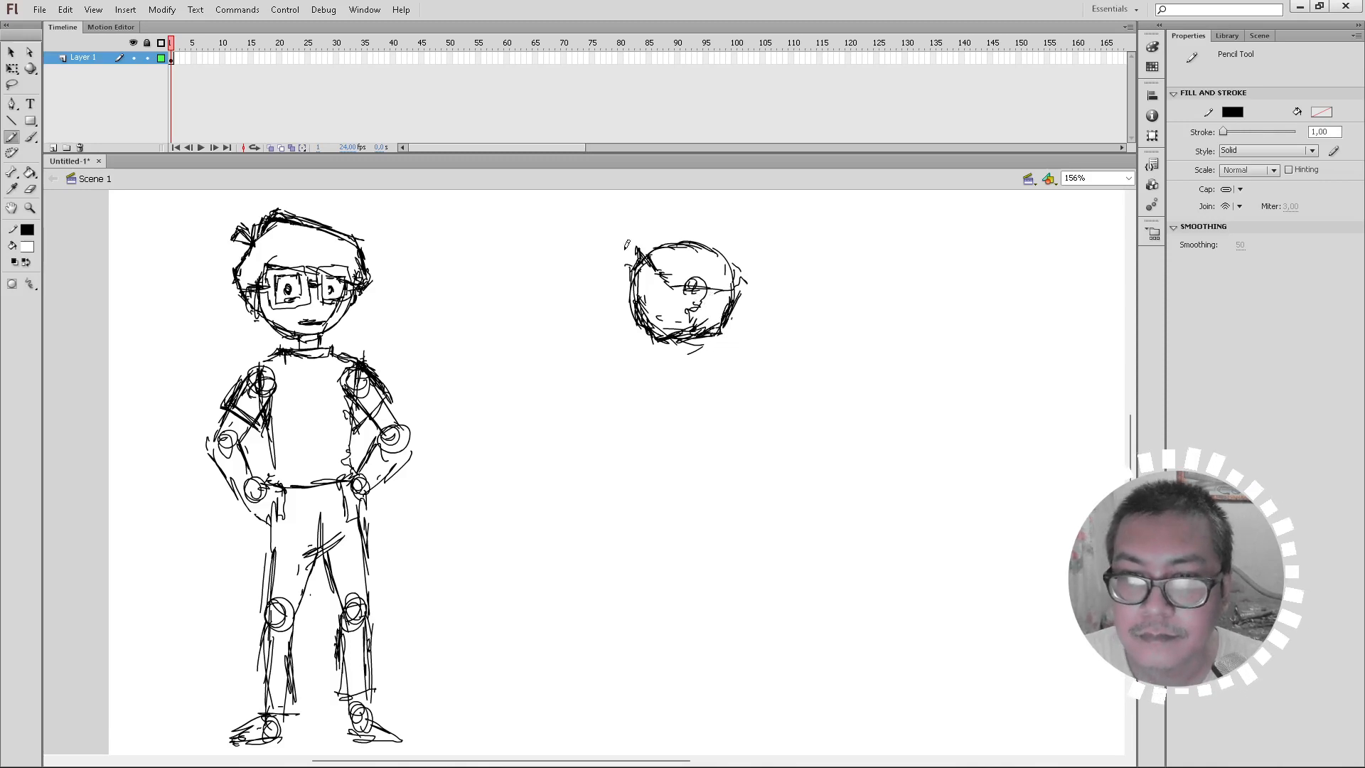
{"action": "mouse_move", "coordinate": [625, 235]}
{"action": "left_mouse_down"}
{"action": "mouse_move", "coordinate": [622, 254]}
{"action": "mouse_move", "coordinate": [643, 212]}
{"action": "mouse_move", "coordinate": [711, 222]}
{"action": "mouse_move", "coordinate": [748, 271]}
{"action": "mouse_move", "coordinate": [665, 205]}
{"action": "mouse_move", "coordinate": [644, 217]}
{"action": "left_mouse_up"}
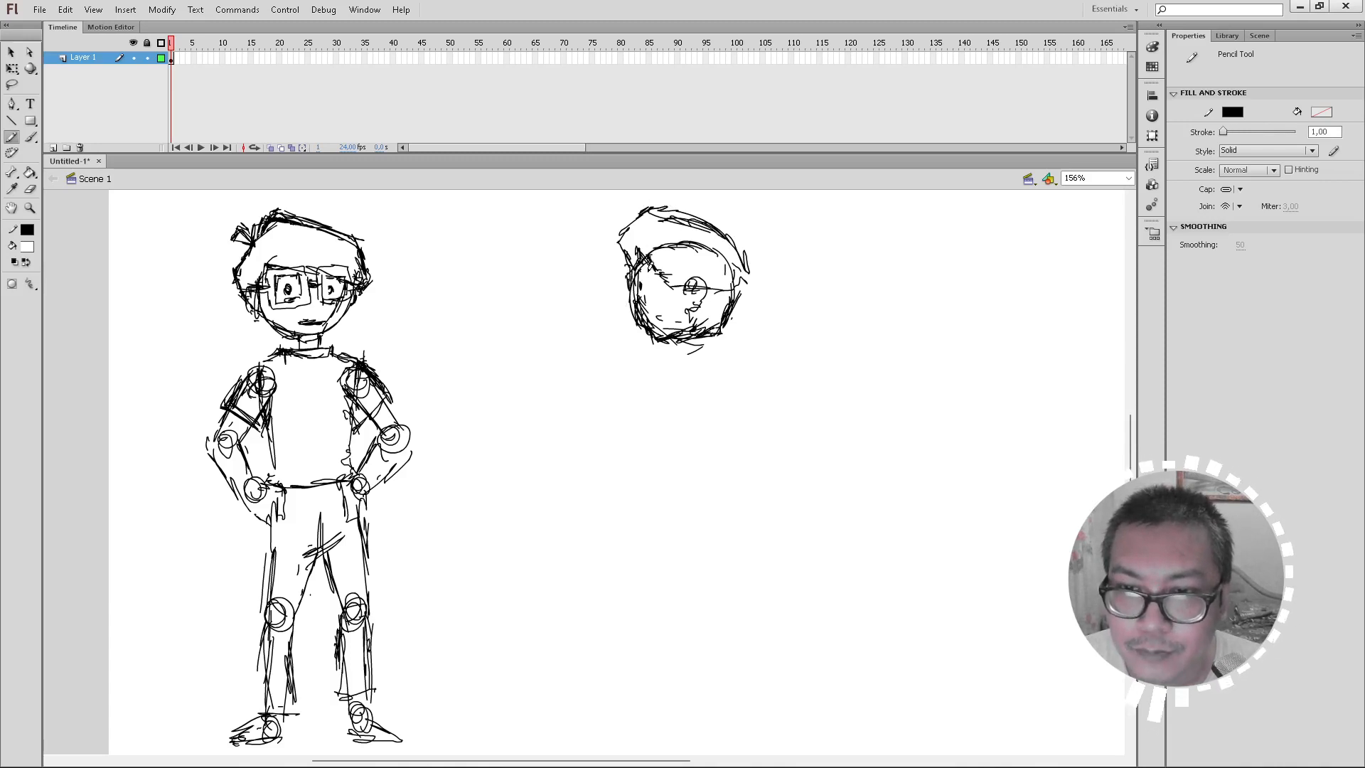
{"action": "mouse_move", "coordinate": [650, 271]}
{"action": "left_mouse_down"}
{"action": "mouse_move", "coordinate": [652, 307]}
{"action": "mouse_move", "coordinate": [640, 266]}
{"action": "mouse_move", "coordinate": [687, 283]}
{"action": "mouse_move", "coordinate": [655, 282]}
{"action": "left_mouse_up"}
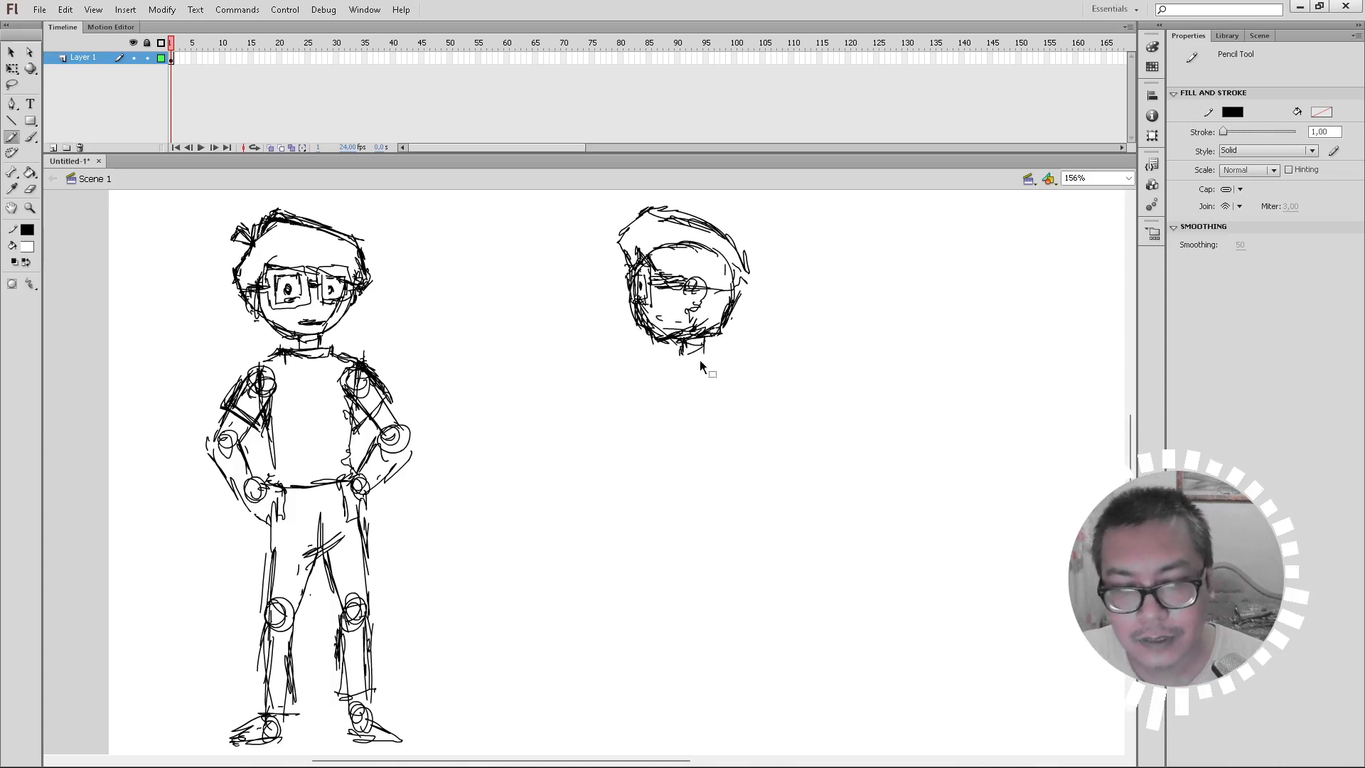
Step: Lasso the side-view head, scale it down slightly and shift it to line up with the front-view head
{"action": "key", "text": "l"}
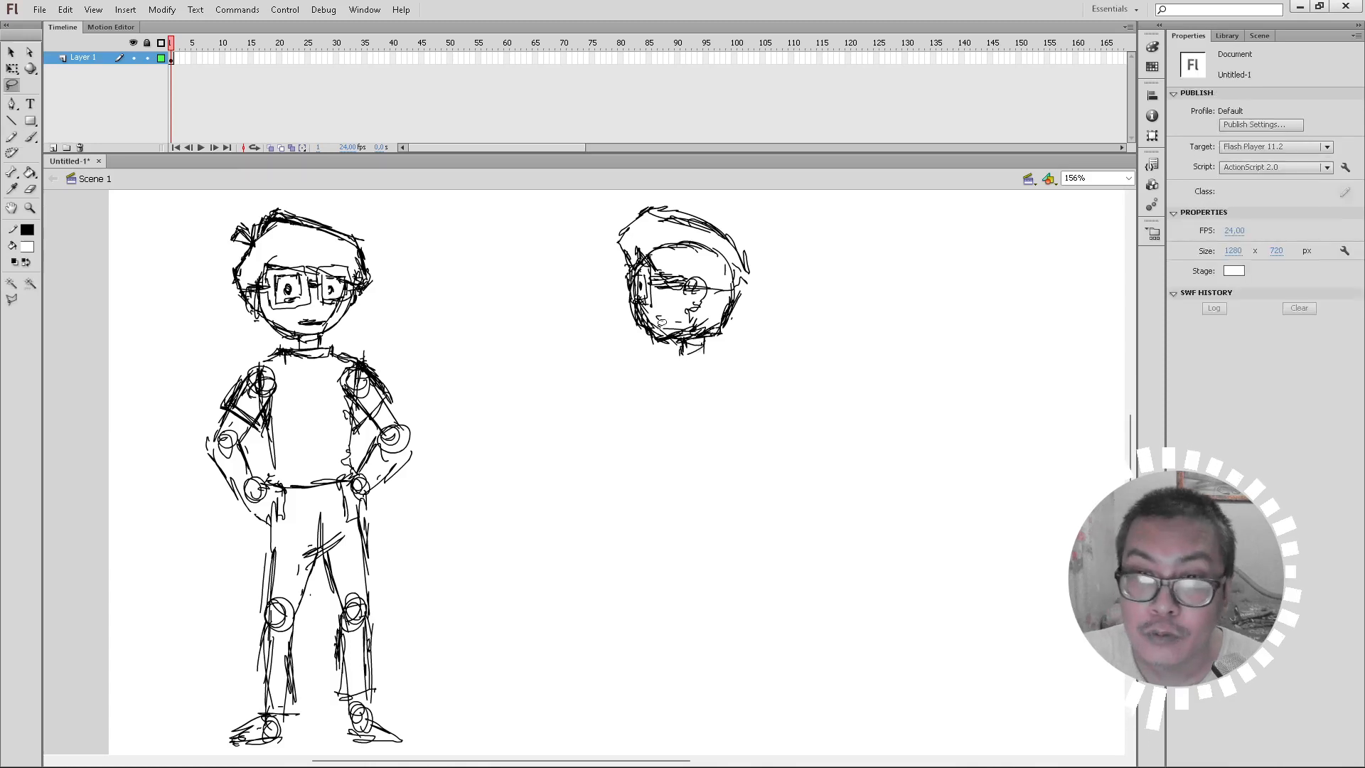
{"action": "mouse_move", "coordinate": [594, 207]}
{"action": "left_mouse_down"}
{"action": "mouse_move", "coordinate": [818, 296]}
{"action": "mouse_move", "coordinate": [604, 203]}
{"action": "mouse_move", "coordinate": [604, 363]}
{"action": "mouse_move", "coordinate": [743, 193]}
{"action": "mouse_move", "coordinate": [591, 201]}
{"action": "mouse_move", "coordinate": [741, 374]}
{"action": "mouse_move", "coordinate": [665, 180]}
{"action": "mouse_move", "coordinate": [648, 186]}
{"action": "left_mouse_up"}
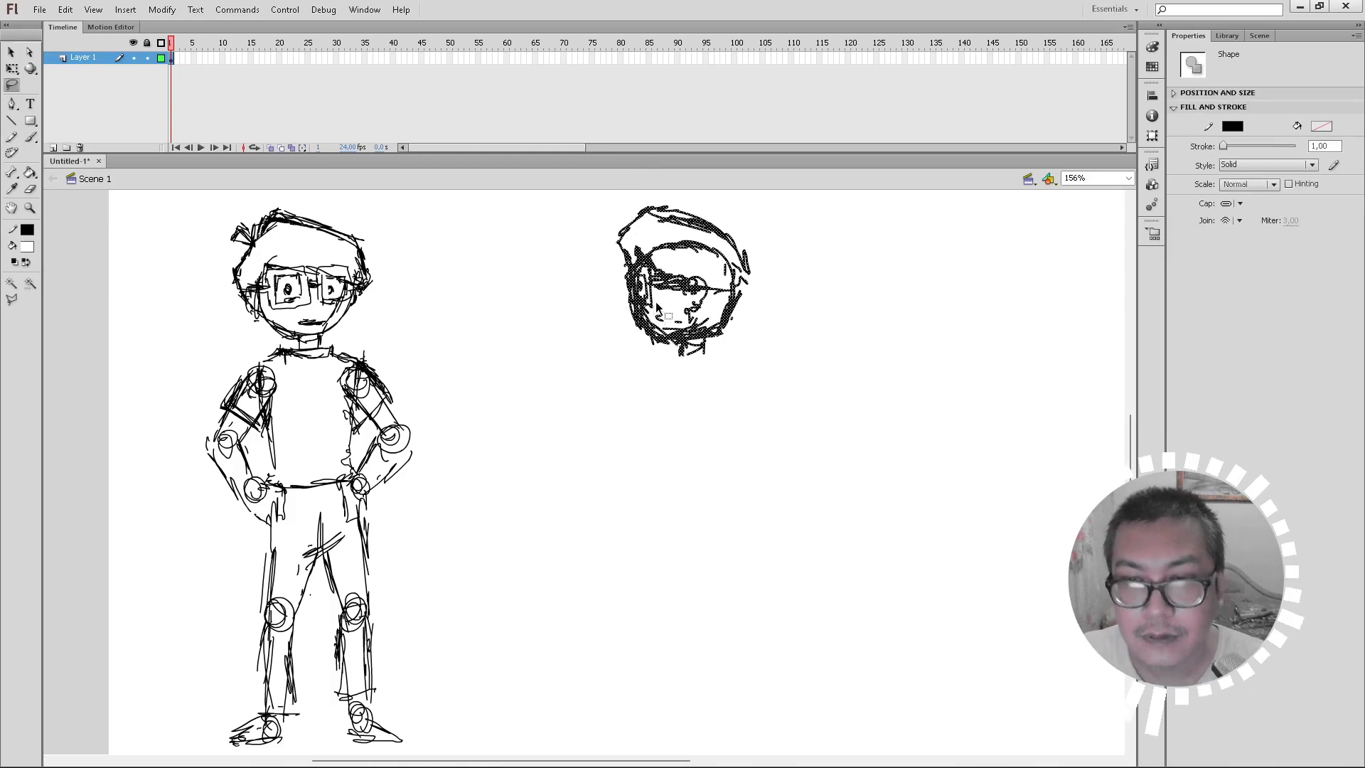
{"action": "key", "text": "q"}
{"action": "left_click_drag", "start_coordinate": [747, 352], "coordinate": [734, 335]}
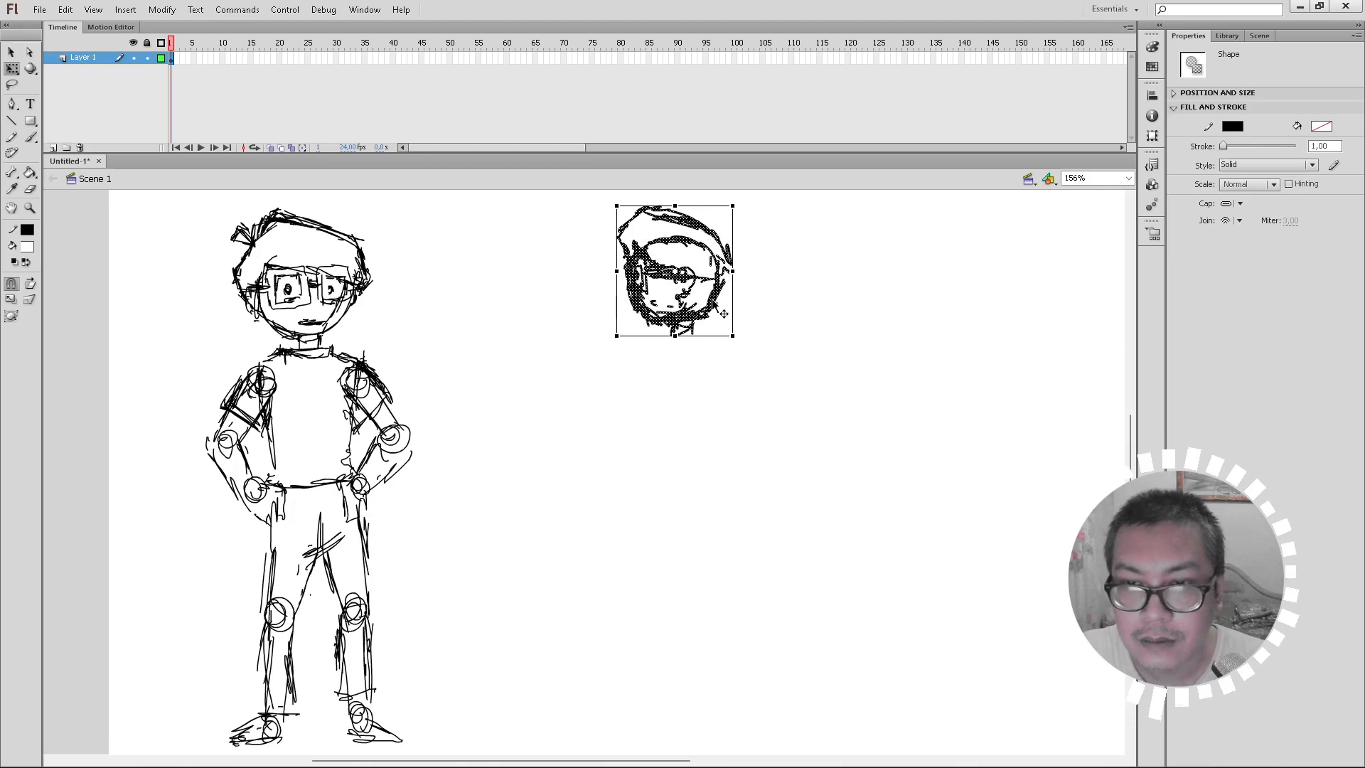
{"action": "left_click_drag", "start_coordinate": [712, 300], "coordinate": [713, 311]}
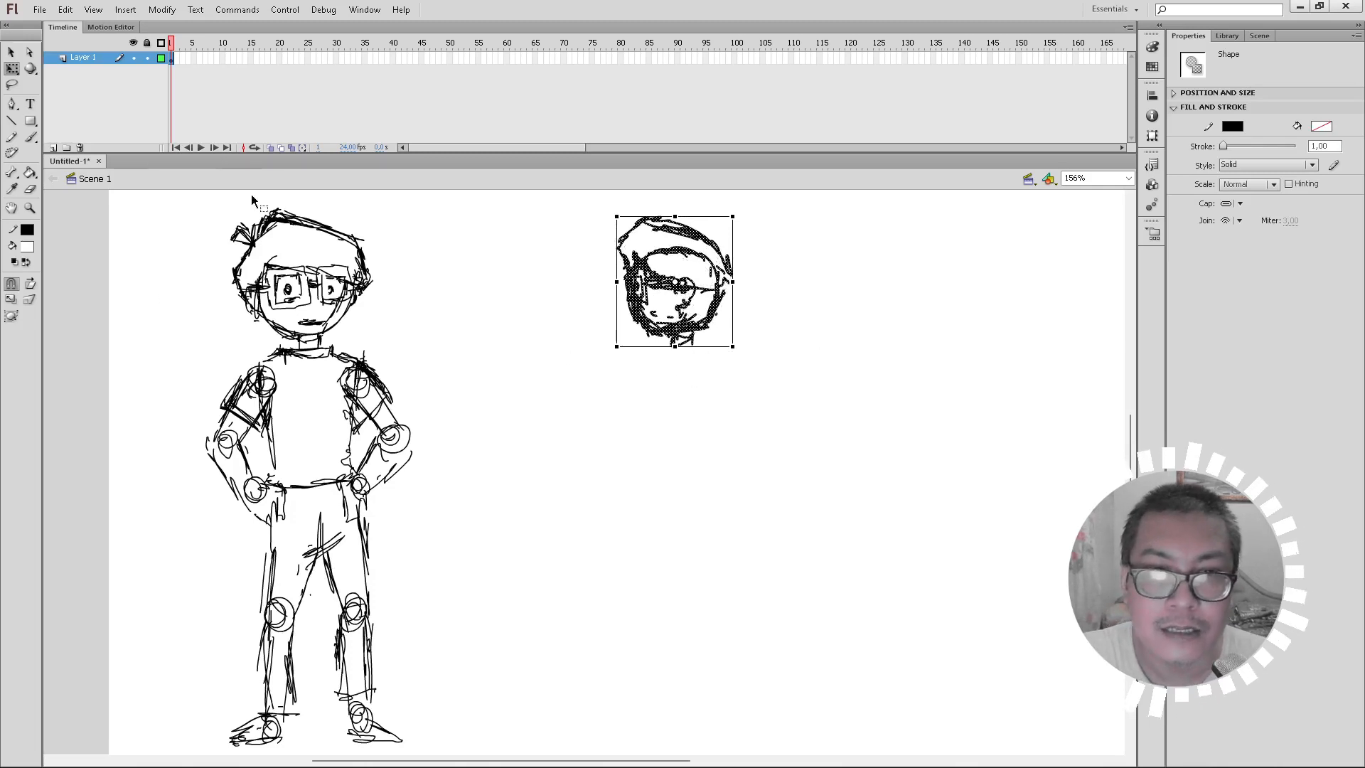
Step: Show the rulers and place horizontal guides at the front view's hair top, chin and neck base
{"action": "left_click", "coordinate": [131, 13]}
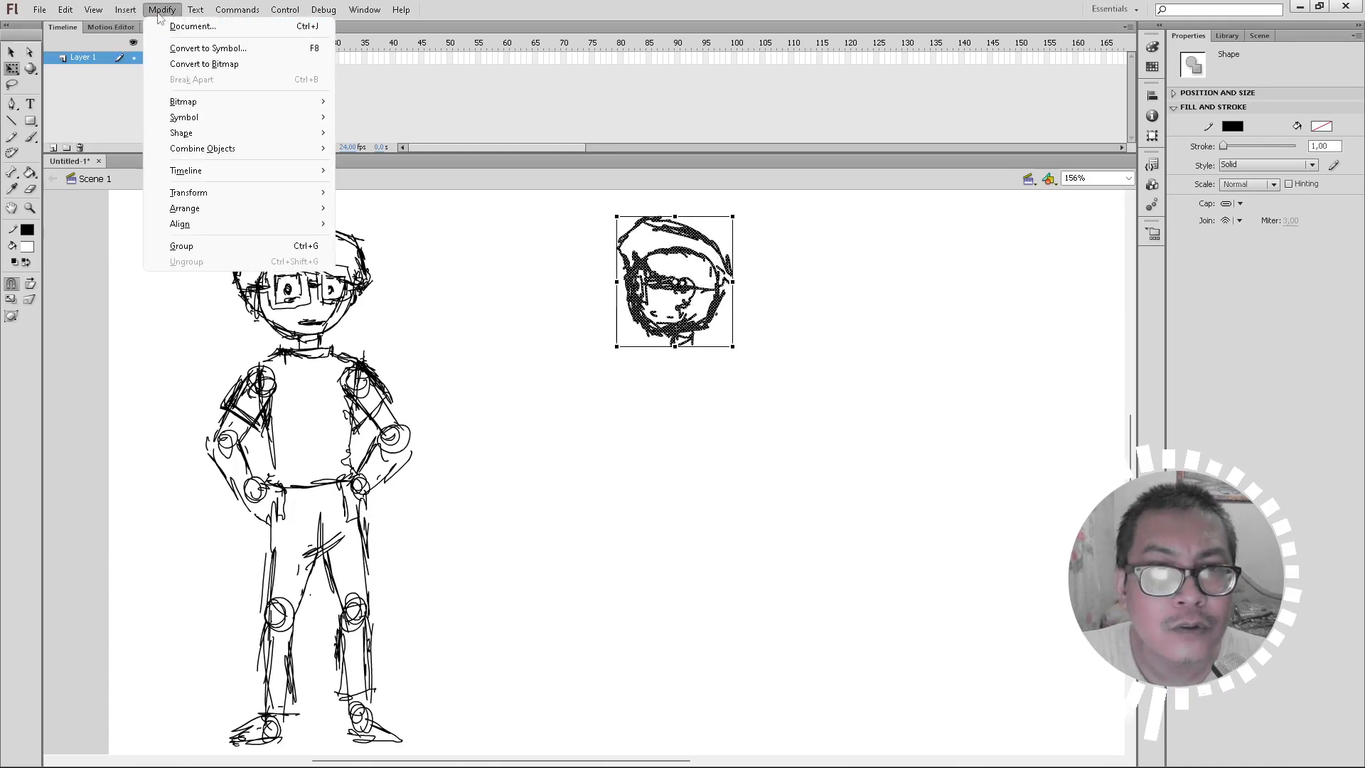
{"action": "mouse_move", "coordinate": [101, 13]}
{"action": "left_click", "coordinate": [117, 139]}
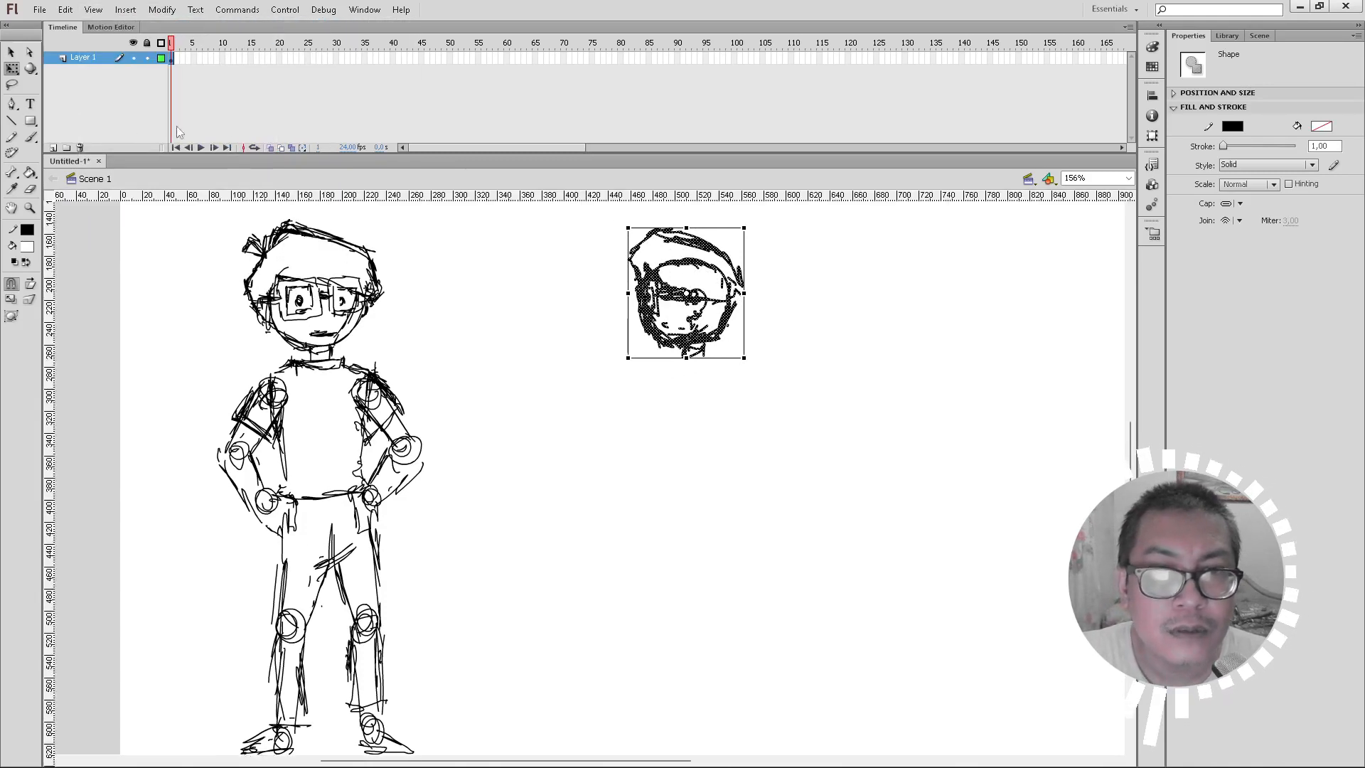
{"action": "left_click_drag", "start_coordinate": [604, 199], "coordinate": [618, 347]}
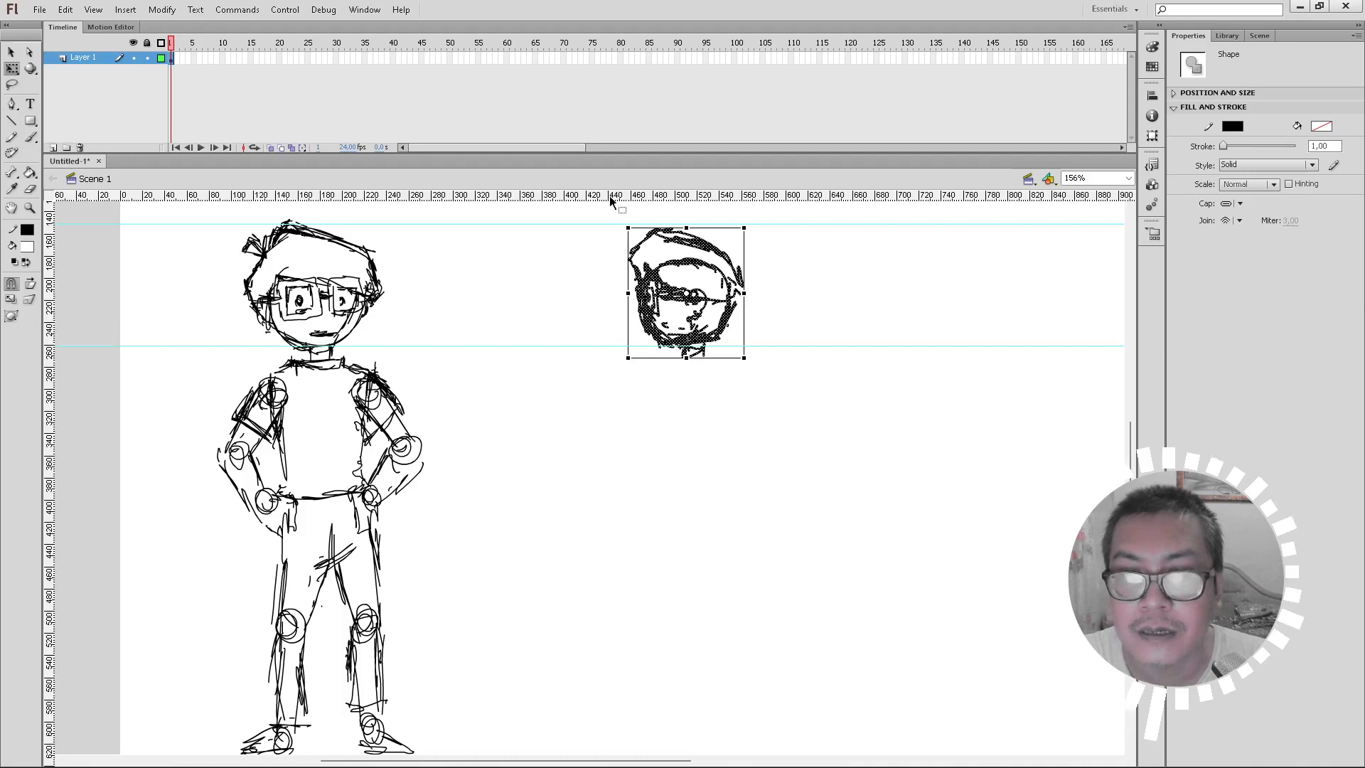
{"action": "left_click_drag", "start_coordinate": [610, 201], "coordinate": [618, 359]}
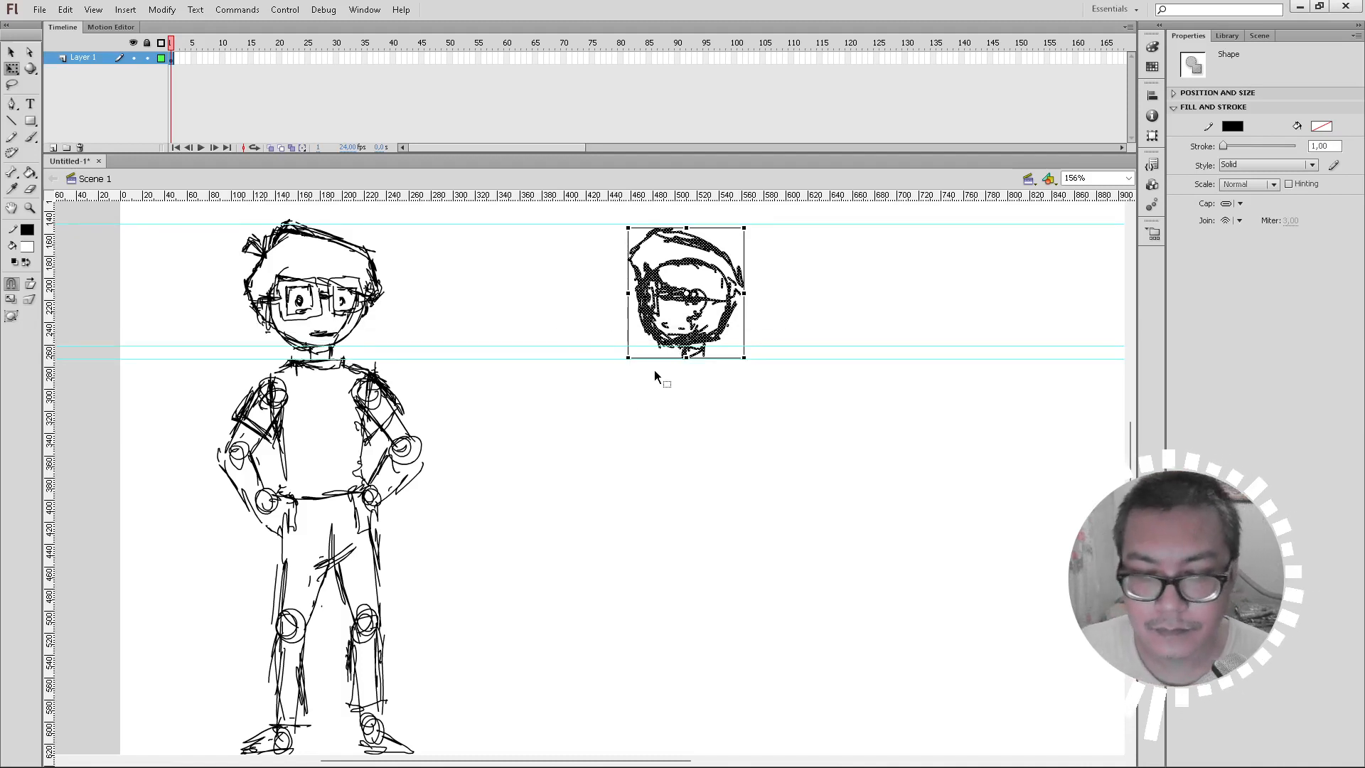
Step: Sketch the collar line below the side-view neck and add a horizontal guide at the front view's waist
{"action": "key", "text": "y"}
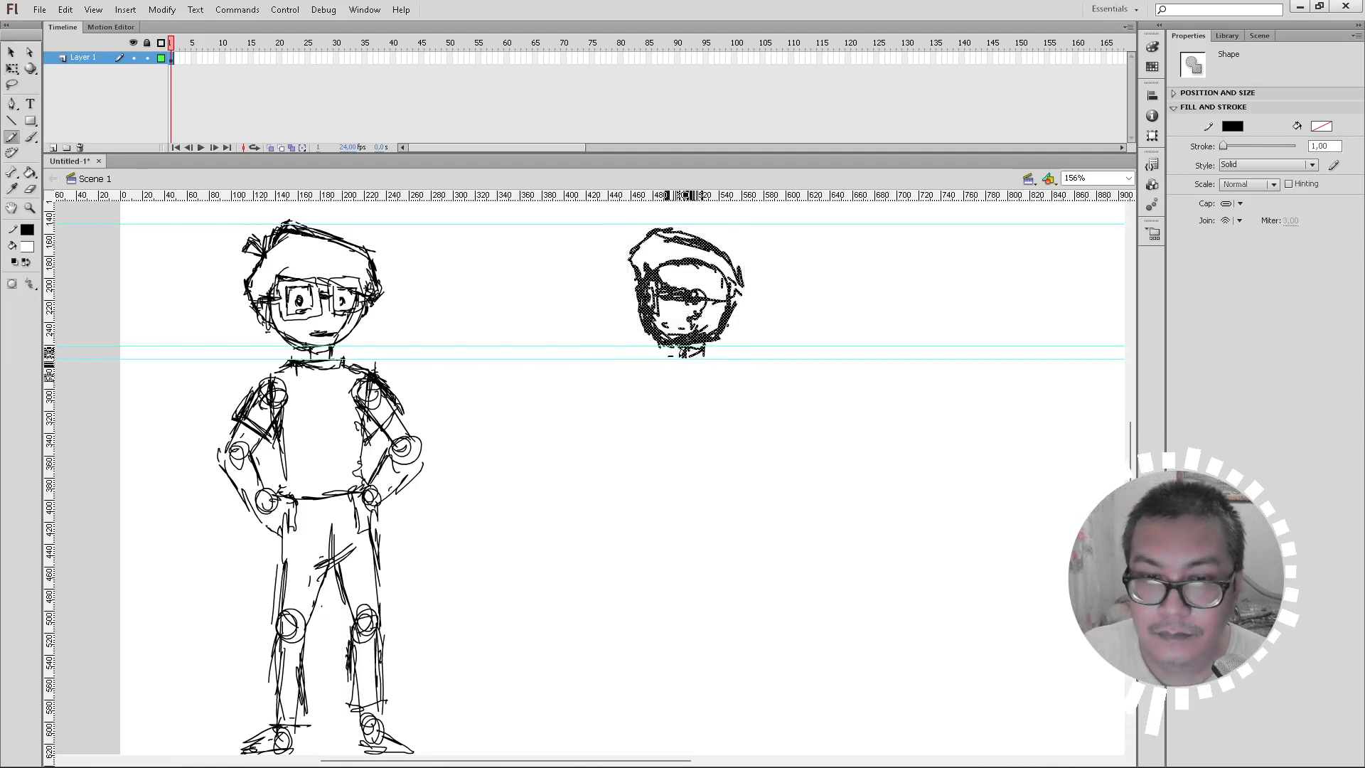
{"action": "left_click_drag", "start_coordinate": [669, 356], "coordinate": [717, 359]}
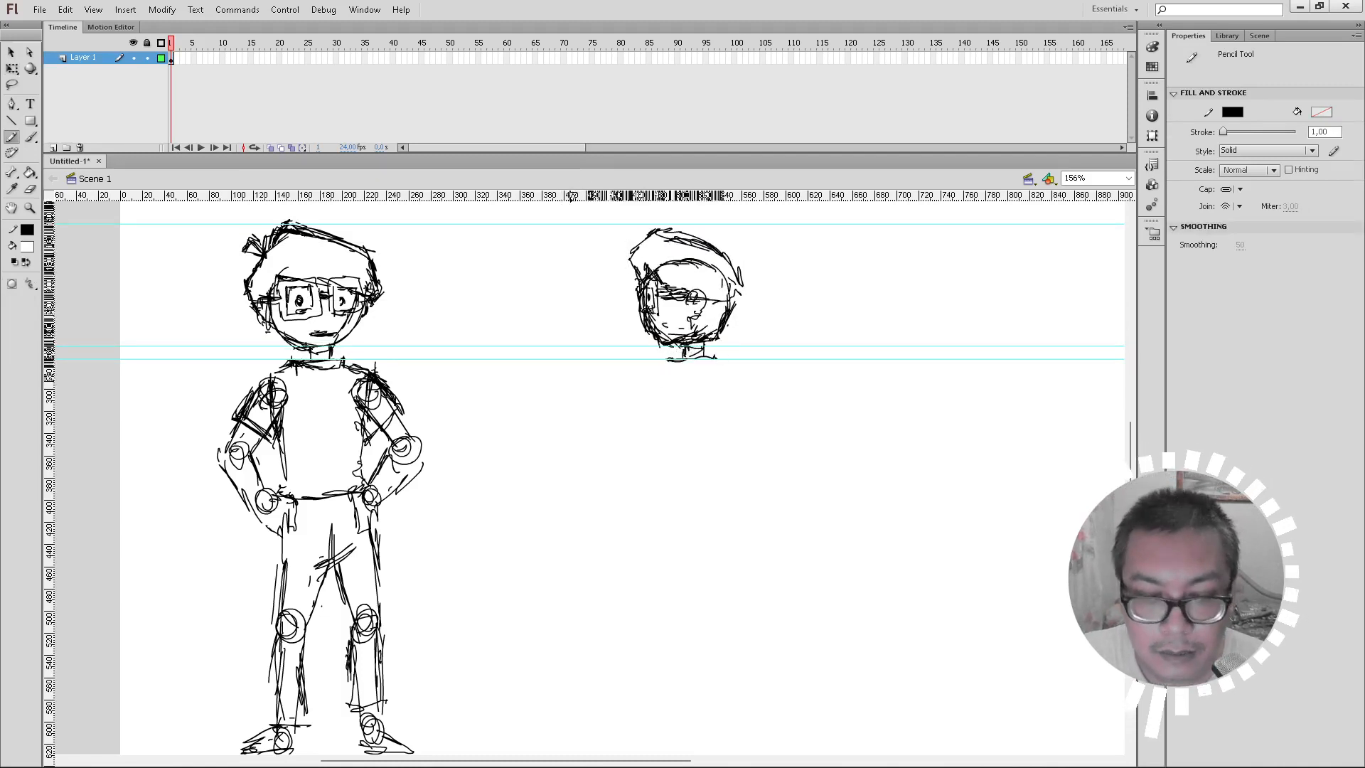
{"action": "key", "text": "v"}
{"action": "left_click_drag", "start_coordinate": [581, 201], "coordinate": [579, 496]}
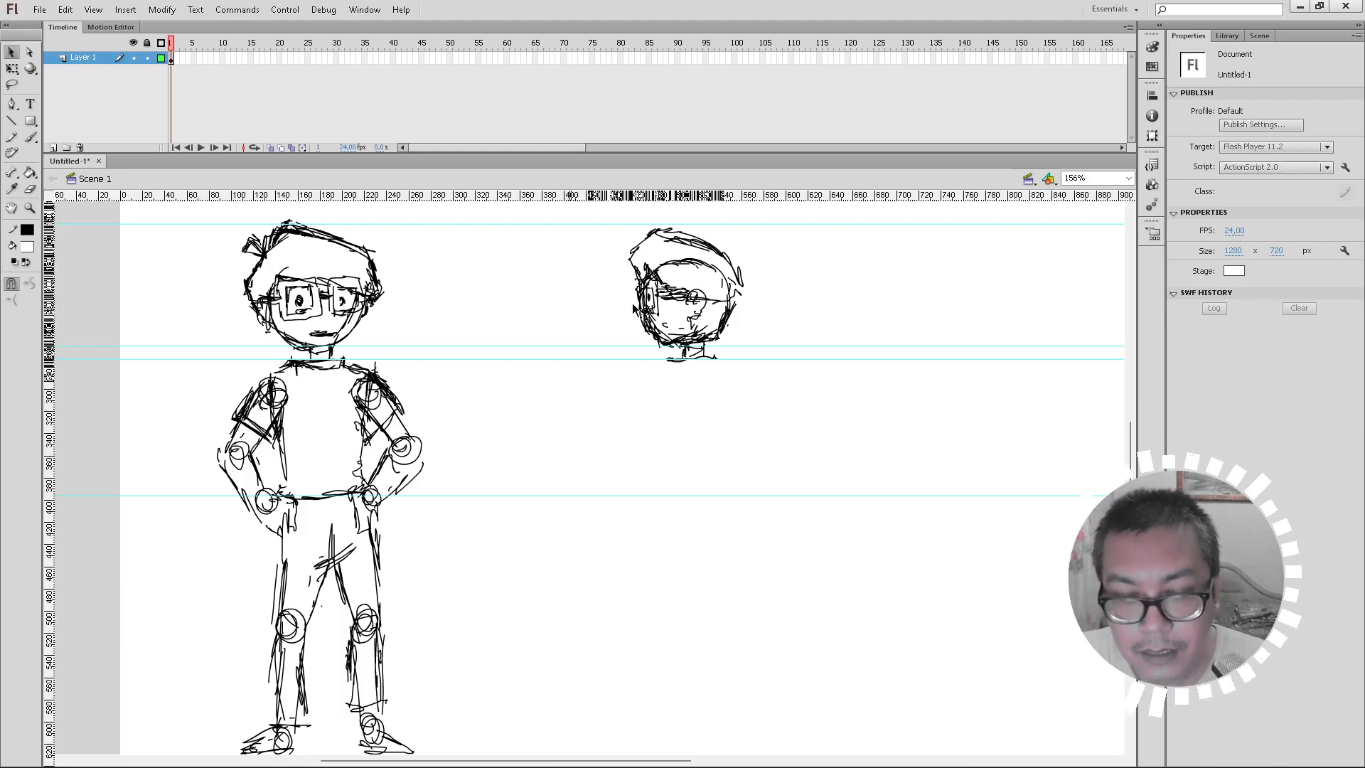
Step: Sketch the side-view arm with a shoulder circle, short sleeve, bent elbow and forearm, ending in a hand at the waist guide
{"action": "key", "text": "y"}
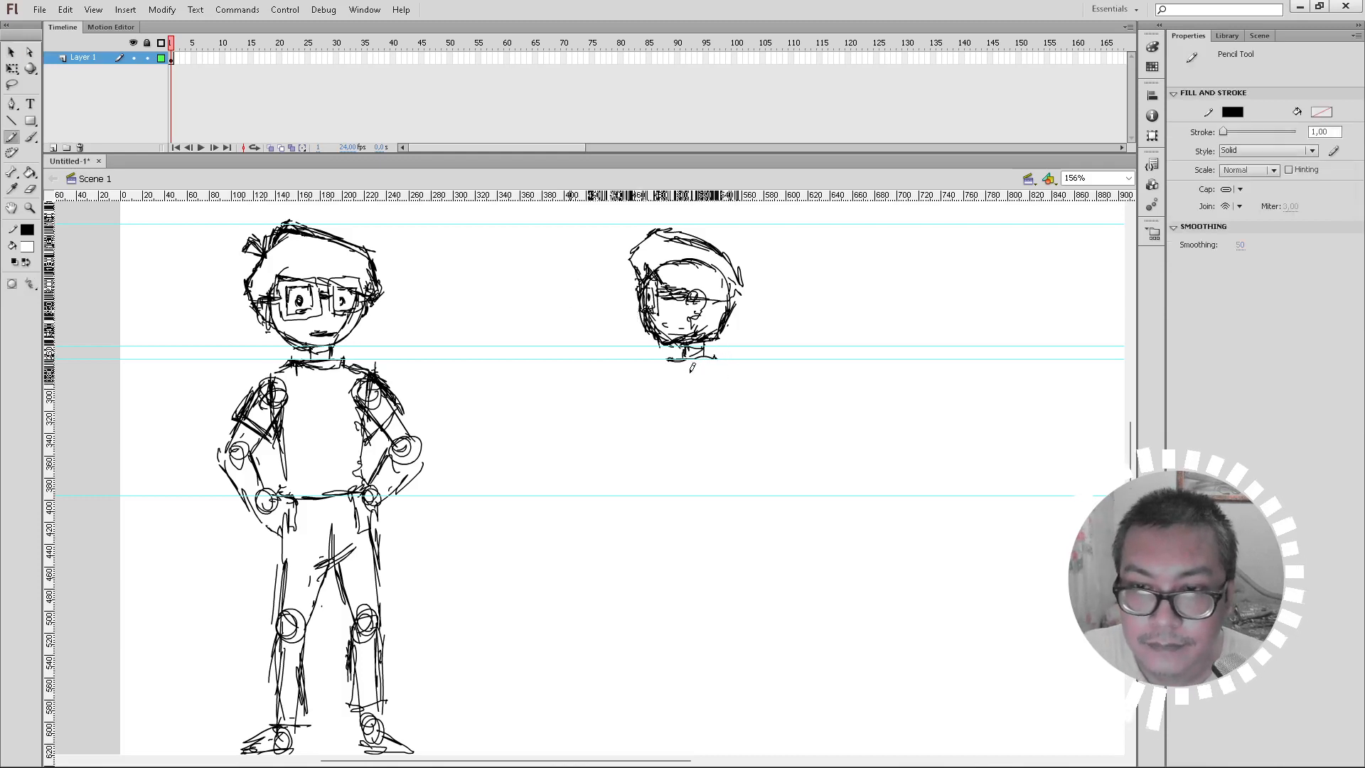
{"action": "mouse_move", "coordinate": [694, 359]}
{"action": "left_mouse_down"}
{"action": "mouse_move", "coordinate": [697, 387]}
{"action": "mouse_move", "coordinate": [714, 369]}
{"action": "mouse_move", "coordinate": [701, 388]}
{"action": "mouse_move", "coordinate": [707, 378]}
{"action": "left_mouse_up"}
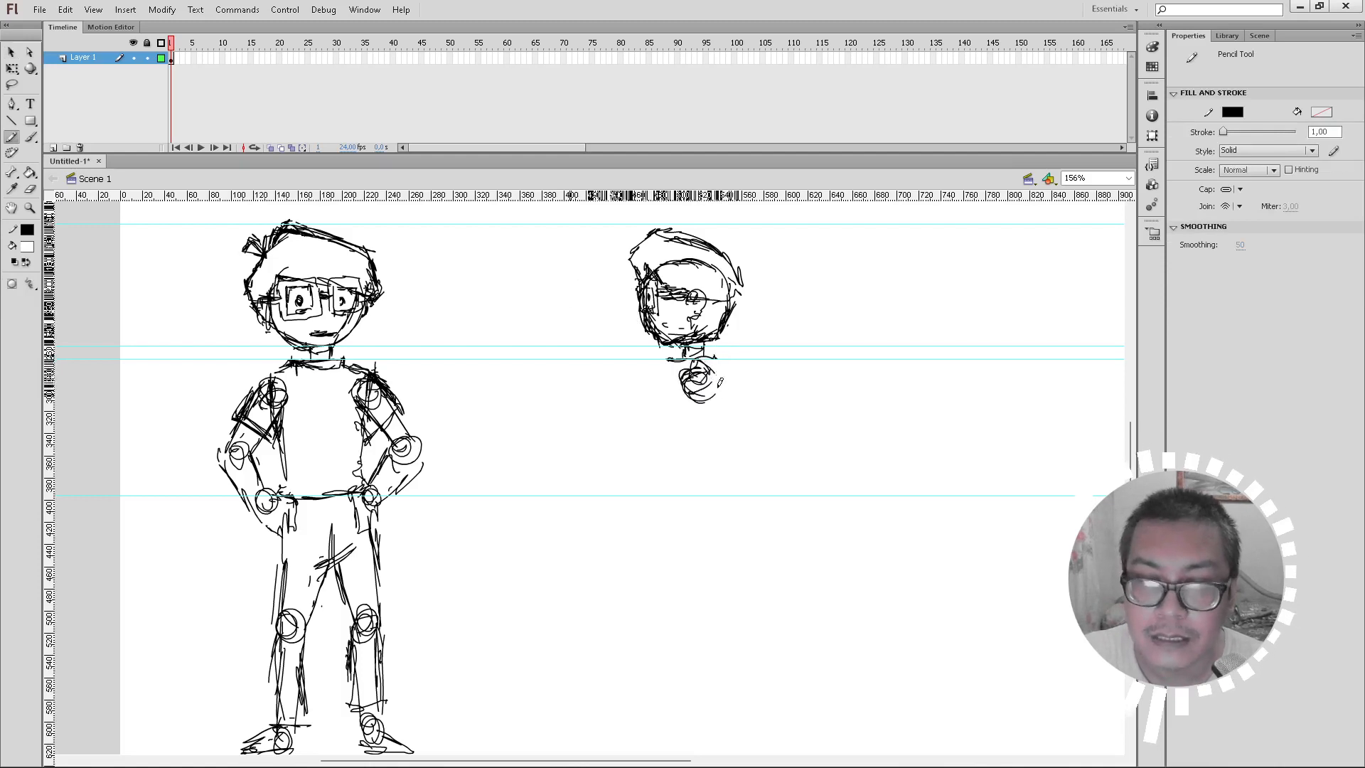
{"action": "mouse_move", "coordinate": [721, 388]}
{"action": "left_mouse_down"}
{"action": "mouse_move", "coordinate": [712, 376]}
{"action": "mouse_move", "coordinate": [729, 407]}
{"action": "left_mouse_up"}
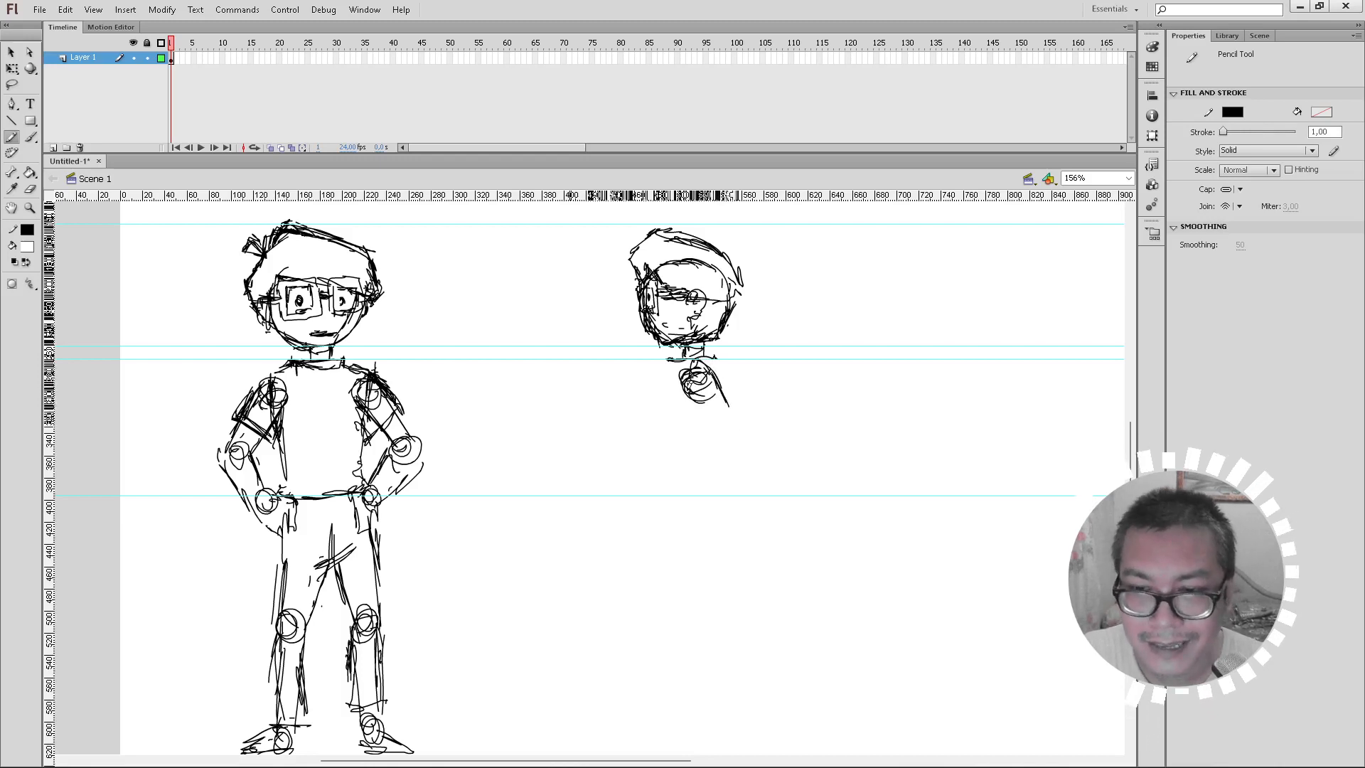
{"action": "mouse_move", "coordinate": [684, 367]}
{"action": "left_mouse_down"}
{"action": "mouse_move", "coordinate": [693, 425]}
{"action": "mouse_move", "coordinate": [697, 410]}
{"action": "mouse_move", "coordinate": [720, 416]}
{"action": "mouse_move", "coordinate": [737, 396]}
{"action": "mouse_move", "coordinate": [747, 450]}
{"action": "mouse_move", "coordinate": [704, 493]}
{"action": "left_mouse_up"}
{"action": "mouse_move", "coordinate": [708, 414]}
{"action": "left_mouse_down"}
{"action": "mouse_move", "coordinate": [723, 459]}
{"action": "mouse_move", "coordinate": [689, 497]}
{"action": "mouse_move", "coordinate": [702, 506]}
{"action": "mouse_move", "coordinate": [711, 478]}
{"action": "mouse_move", "coordinate": [726, 485]}
{"action": "mouse_move", "coordinate": [690, 510]}
{"action": "left_mouse_up"}
{"action": "left_click_drag", "start_coordinate": [701, 534], "coordinate": [703, 537]}
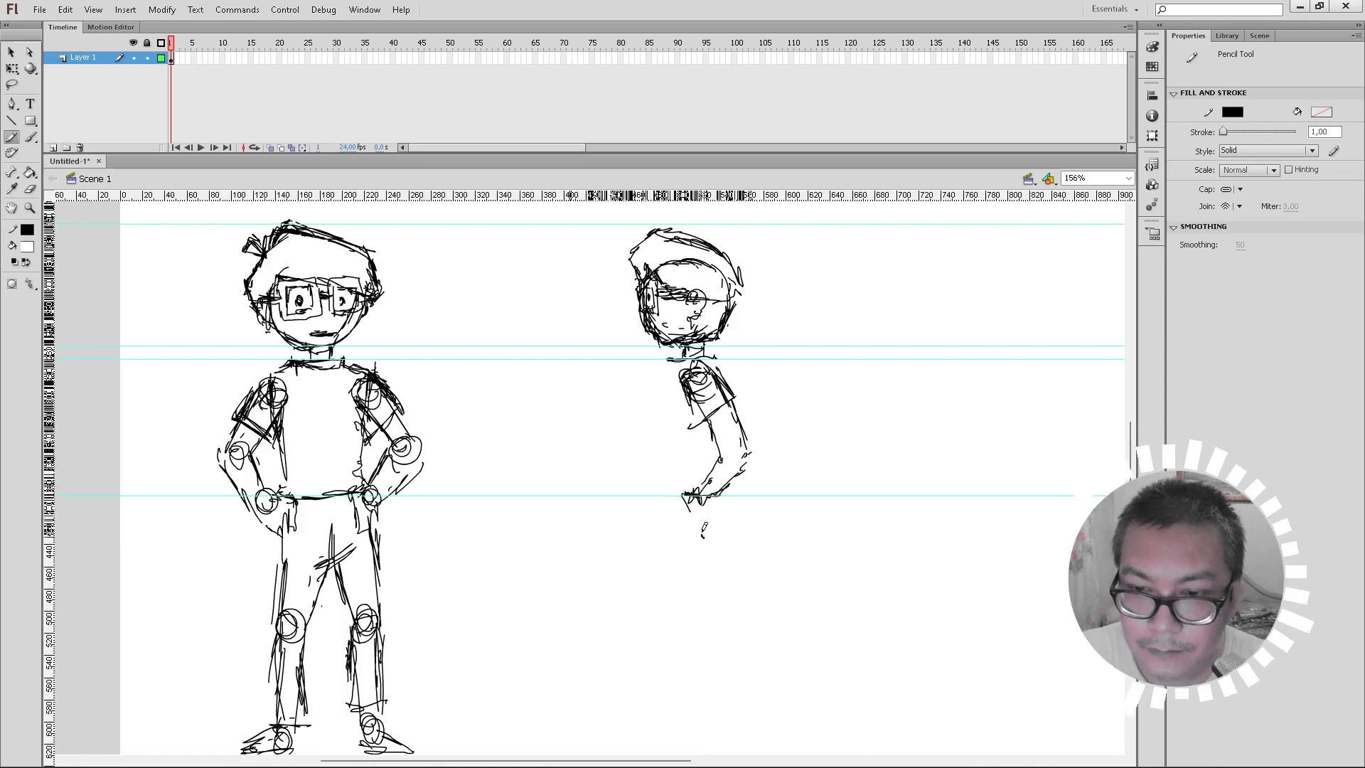
{"action": "mouse_move", "coordinate": [684, 483]}
{"action": "left_mouse_down"}
{"action": "mouse_move", "coordinate": [704, 532]}
{"action": "mouse_move", "coordinate": [684, 500]}
{"action": "left_mouse_up"}
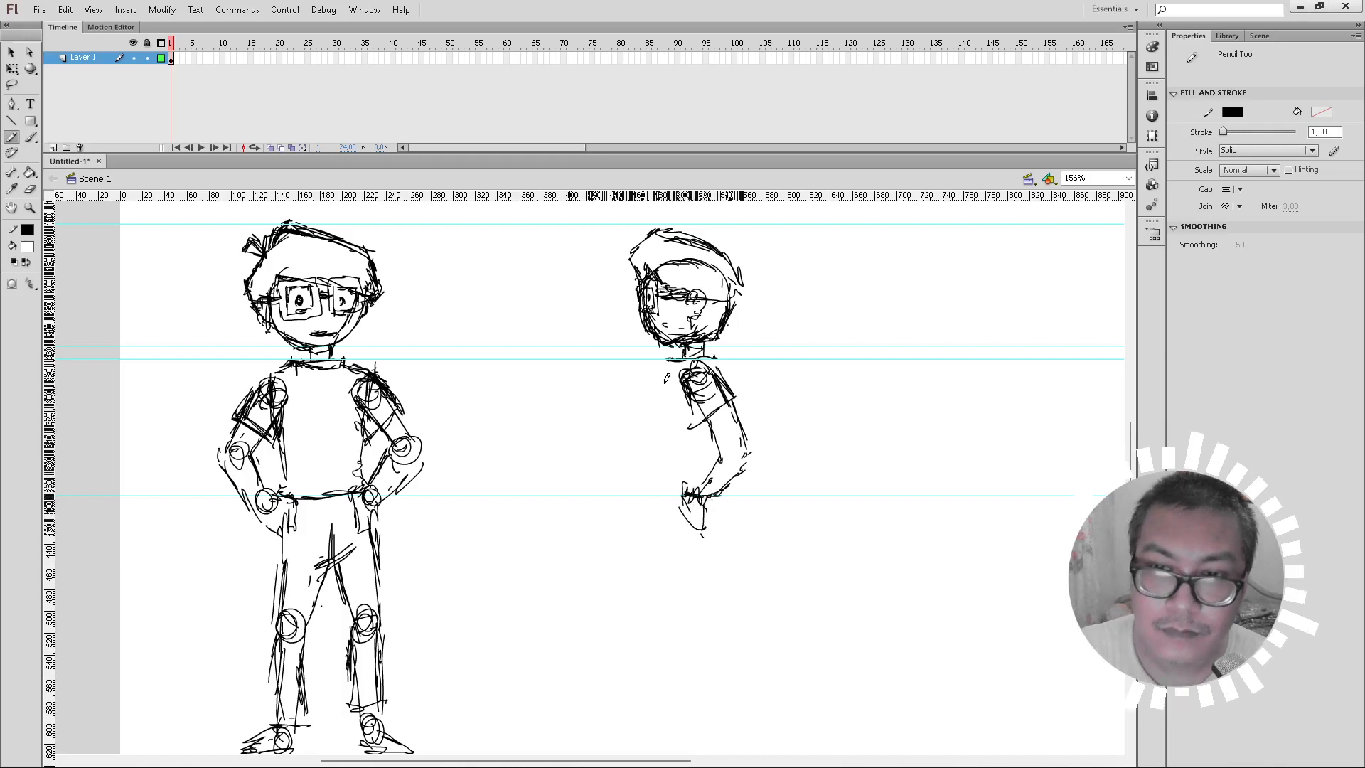
Step: Sketch the side-view torso's outline from the collar to the shirt hem at the waist guide, plus the back of the hip
{"action": "mouse_move", "coordinate": [671, 361]}
{"action": "left_mouse_down"}
{"action": "mouse_move", "coordinate": [665, 400]}
{"action": "mouse_move", "coordinate": [667, 359]}
{"action": "mouse_move", "coordinate": [665, 494]}
{"action": "left_mouse_up"}
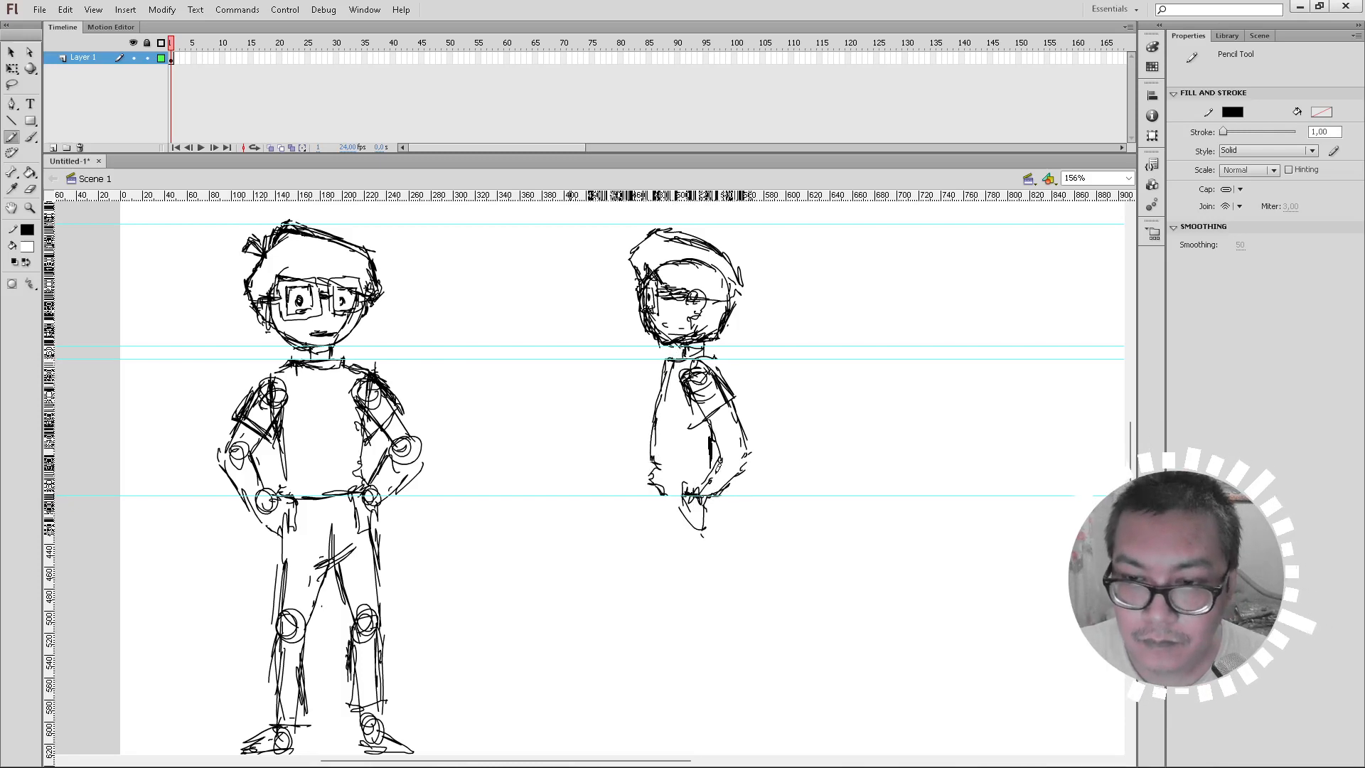
{"action": "left_click_drag", "start_coordinate": [714, 438], "coordinate": [726, 491]}
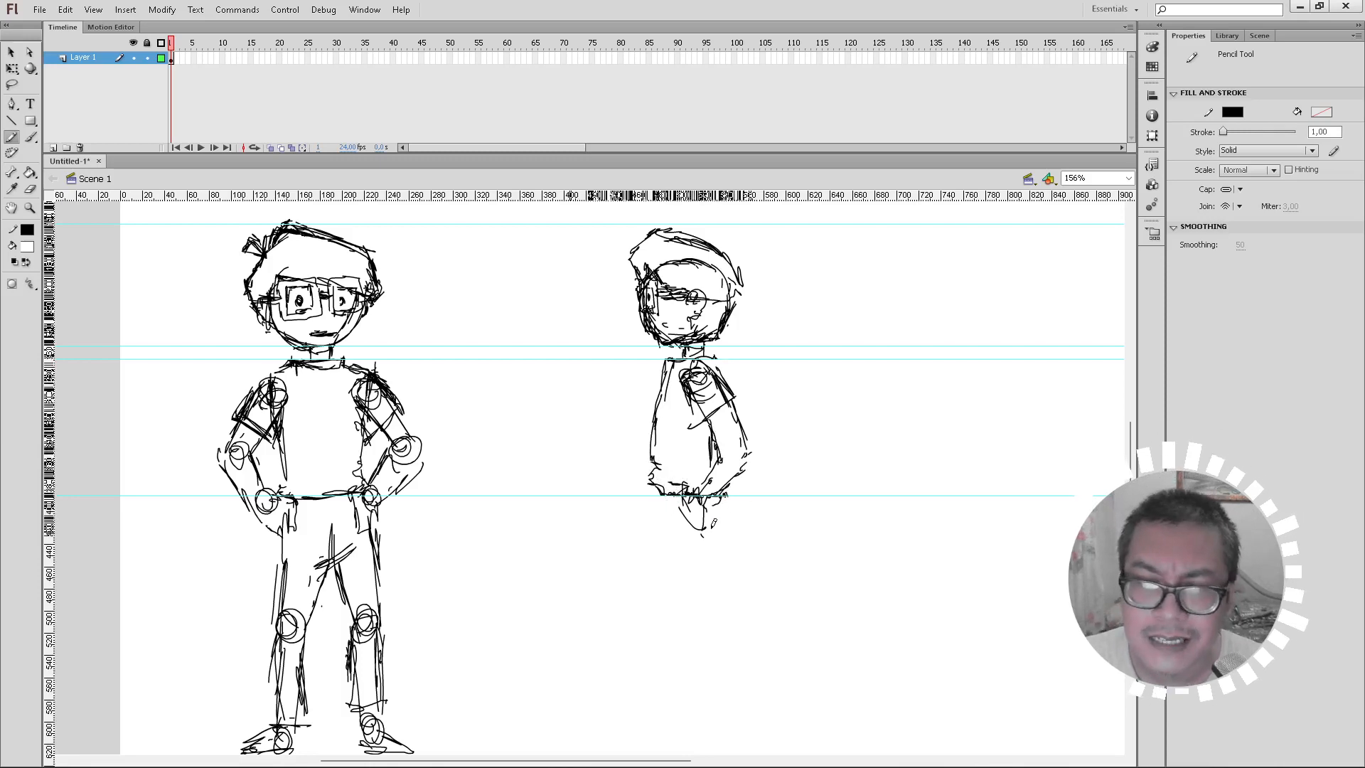
{"action": "left_click_drag", "start_coordinate": [724, 511], "coordinate": [717, 534]}
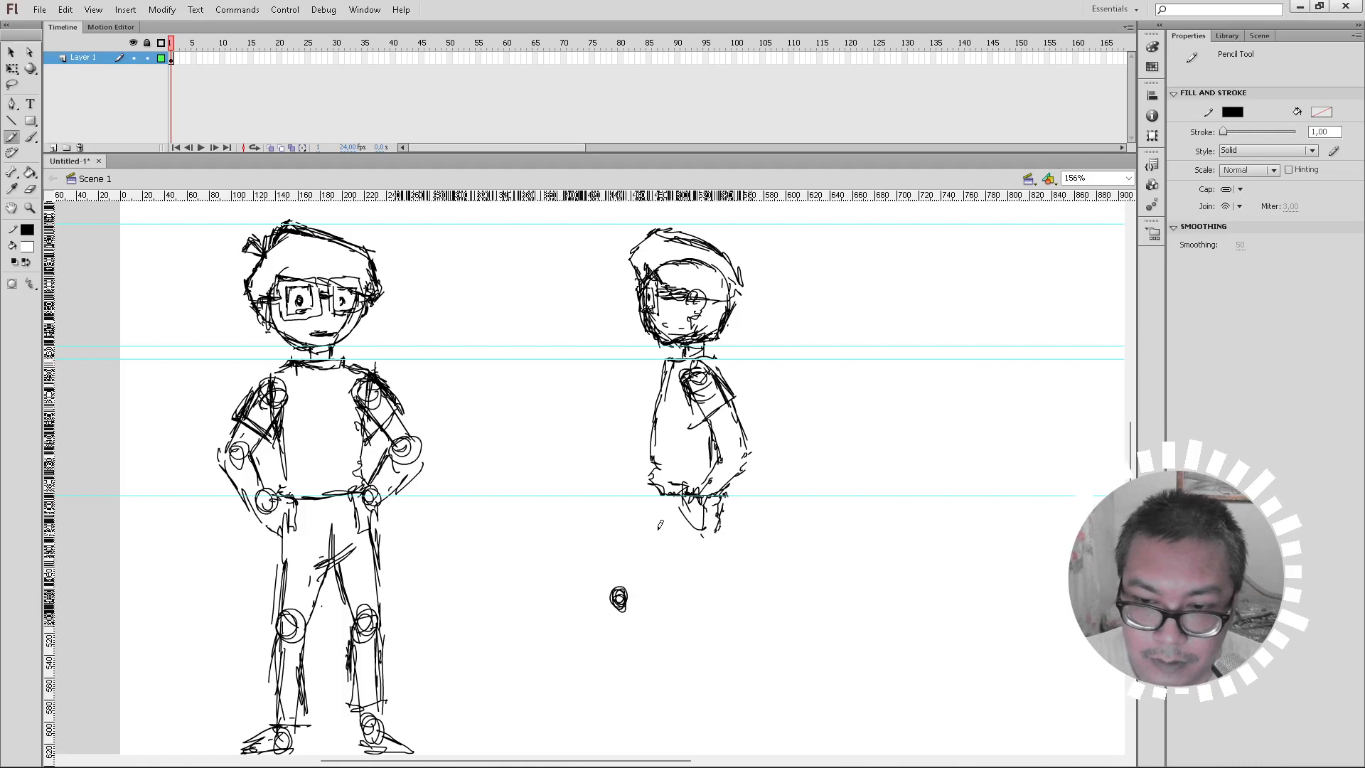
Step: Erase the stray circle below the waist and sketch the side view's forward-stepping leg with a knee circle, shin and shoe
{"action": "key", "text": "e"}
{"action": "key", "text": "y"}
{"action": "left_click_drag", "start_coordinate": [664, 499], "coordinate": [628, 554]}
{"action": "left_click_drag", "start_coordinate": [712, 507], "coordinate": [679, 566]}
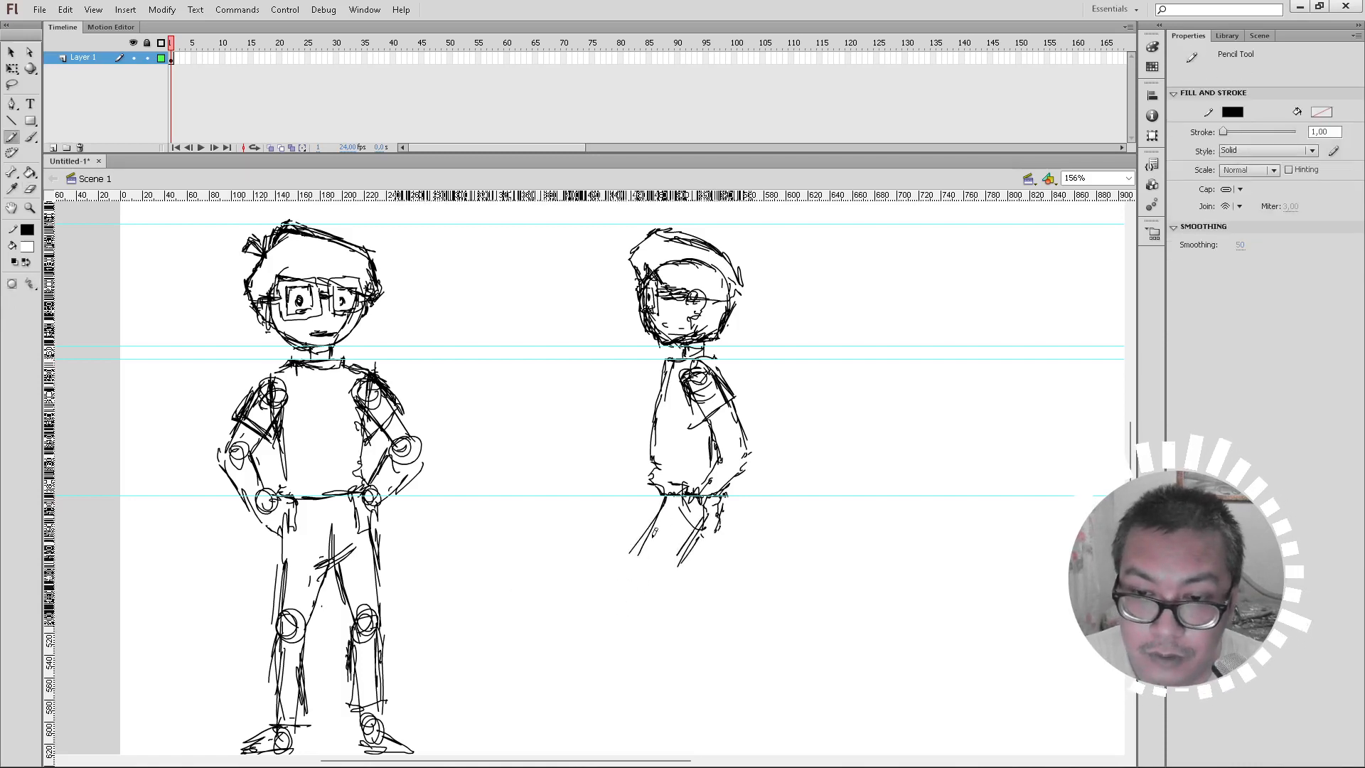
{"action": "mouse_move", "coordinate": [660, 519]}
{"action": "left_mouse_down"}
{"action": "mouse_move", "coordinate": [648, 584]}
{"action": "mouse_move", "coordinate": [607, 628]}
{"action": "left_mouse_up"}
{"action": "mouse_move", "coordinate": [661, 579]}
{"action": "left_mouse_down"}
{"action": "mouse_move", "coordinate": [631, 644]}
{"action": "mouse_move", "coordinate": [600, 640]}
{"action": "mouse_move", "coordinate": [613, 653]}
{"action": "mouse_move", "coordinate": [694, 543]}
{"action": "left_mouse_up"}
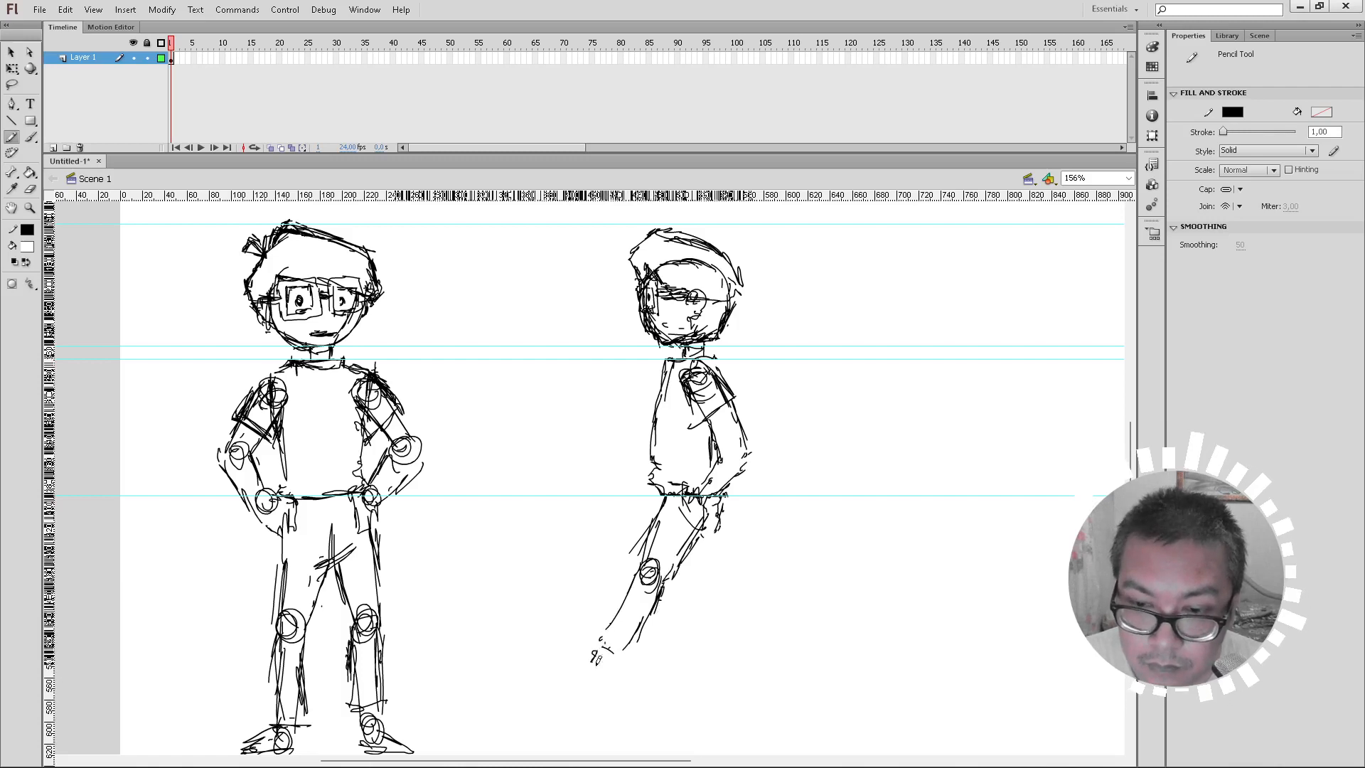
{"action": "left_click_drag", "start_coordinate": [626, 653], "coordinate": [609, 676]}
{"action": "mouse_move", "coordinate": [637, 628]}
{"action": "left_mouse_down"}
{"action": "mouse_move", "coordinate": [600, 654]}
{"action": "mouse_move", "coordinate": [616, 666]}
{"action": "mouse_move", "coordinate": [550, 656]}
{"action": "mouse_move", "coordinate": [615, 676]}
{"action": "left_mouse_up"}
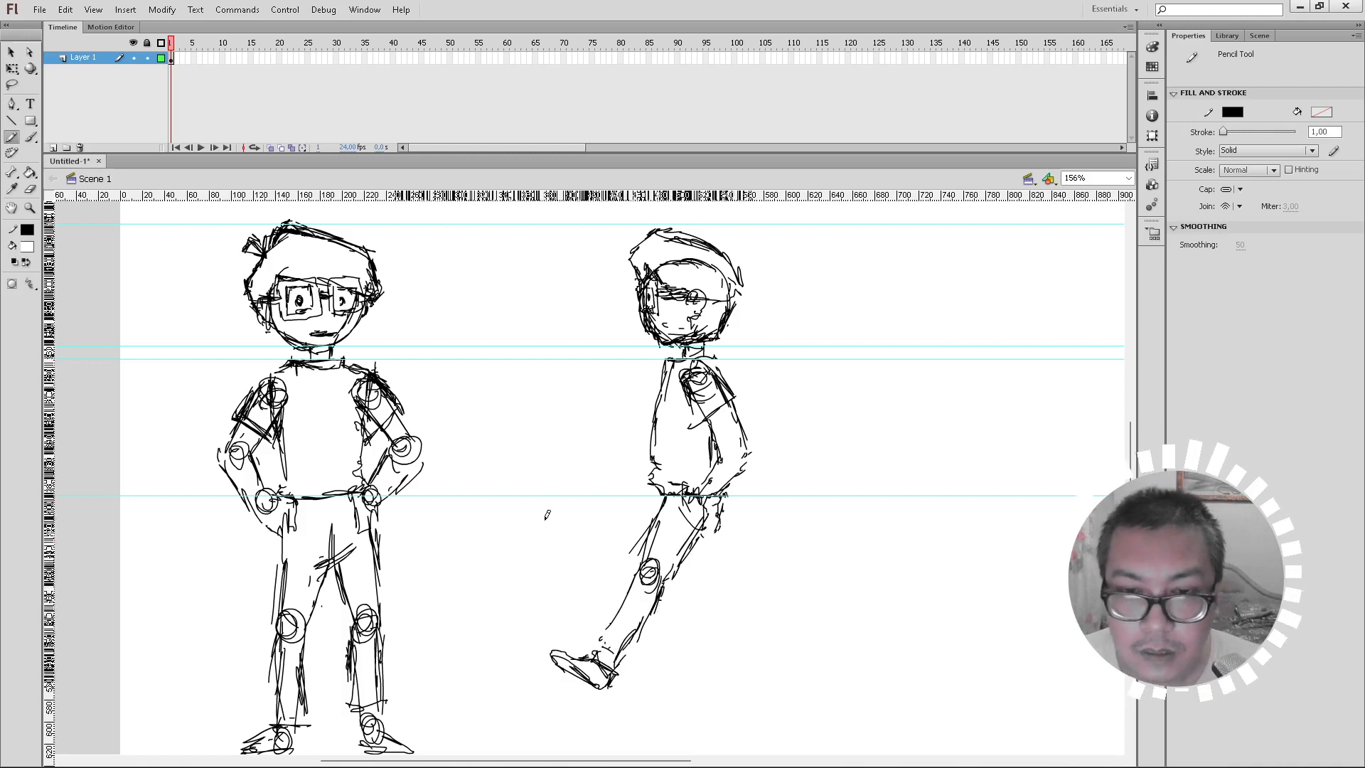
Step: Lasso the forward leg from the knee down, move it lower to lengthen the leg, and redraw the thigh lines across the gap
{"action": "key", "text": "l"}
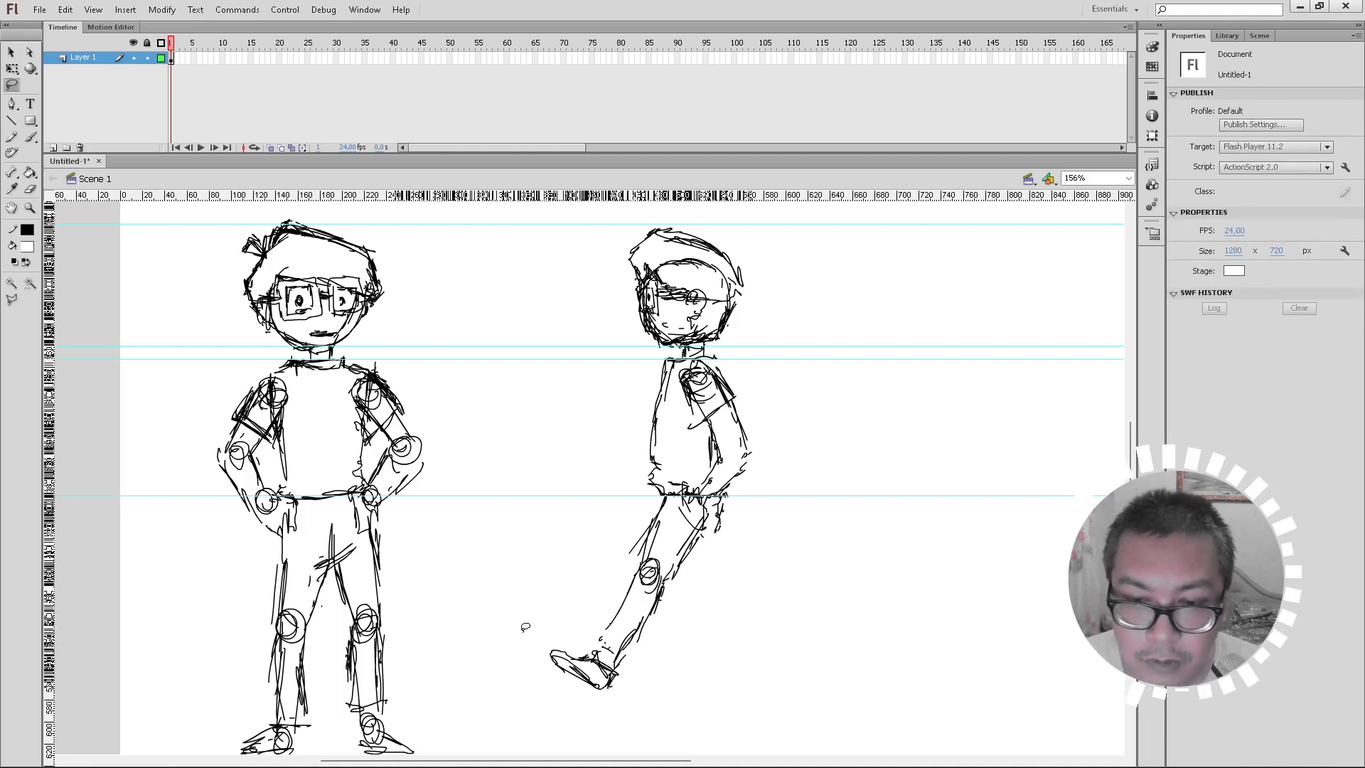
{"action": "mouse_move", "coordinate": [525, 627]}
{"action": "left_mouse_down"}
{"action": "mouse_move", "coordinate": [625, 538]}
{"action": "mouse_move", "coordinate": [717, 656]}
{"action": "mouse_move", "coordinate": [551, 684]}
{"action": "mouse_move", "coordinate": [533, 640]}
{"action": "left_mouse_up"}
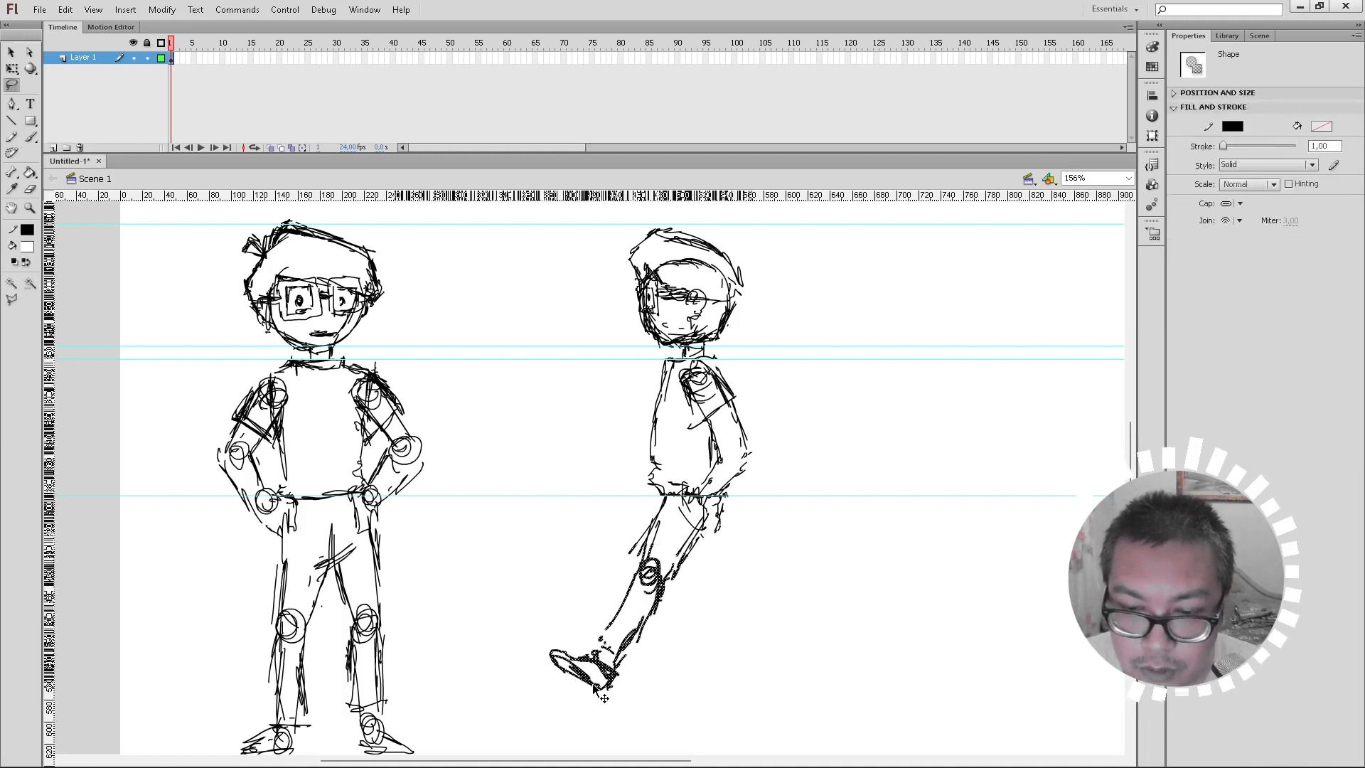
{"action": "mouse_move", "coordinate": [624, 687]}
{"action": "left_mouse_down"}
{"action": "mouse_move", "coordinate": [615, 709]}
{"action": "mouse_move", "coordinate": [631, 684]}
{"action": "left_mouse_up"}
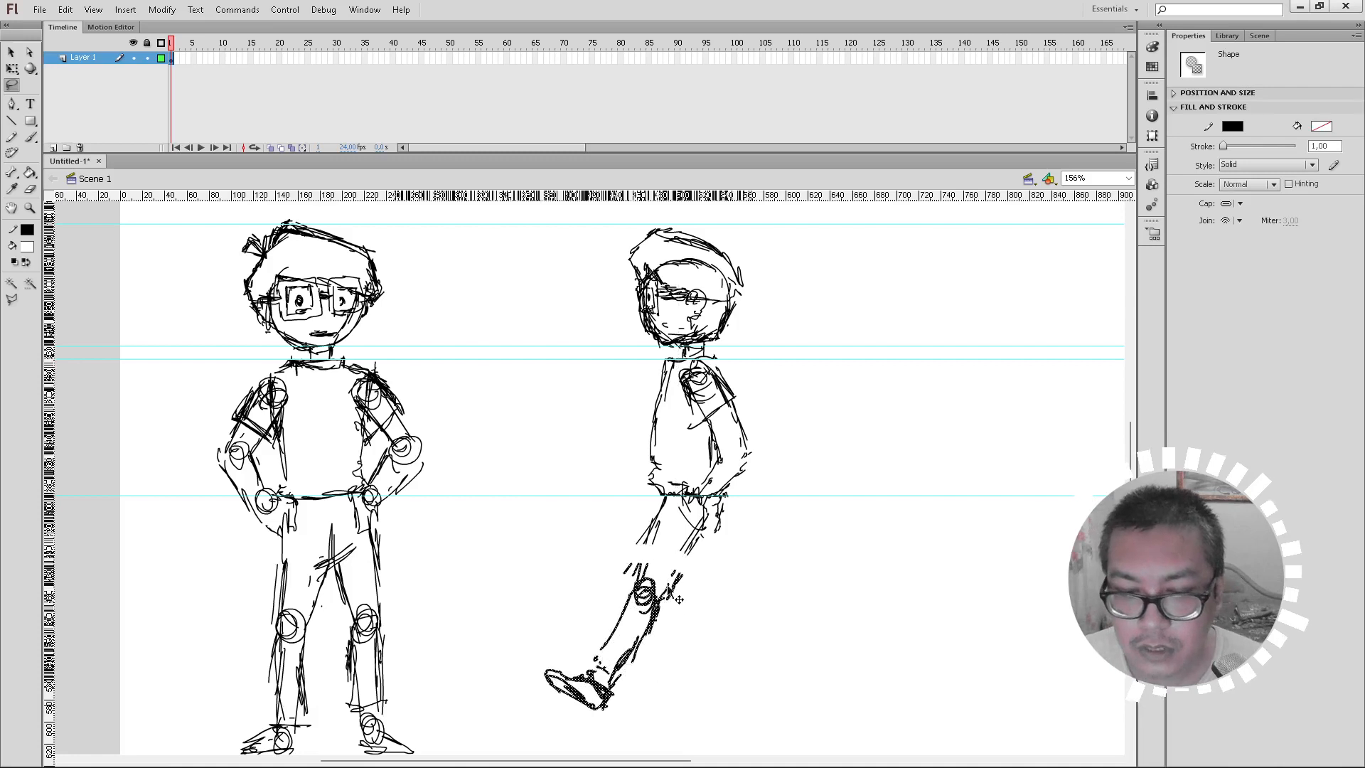
{"action": "key", "text": "y"}
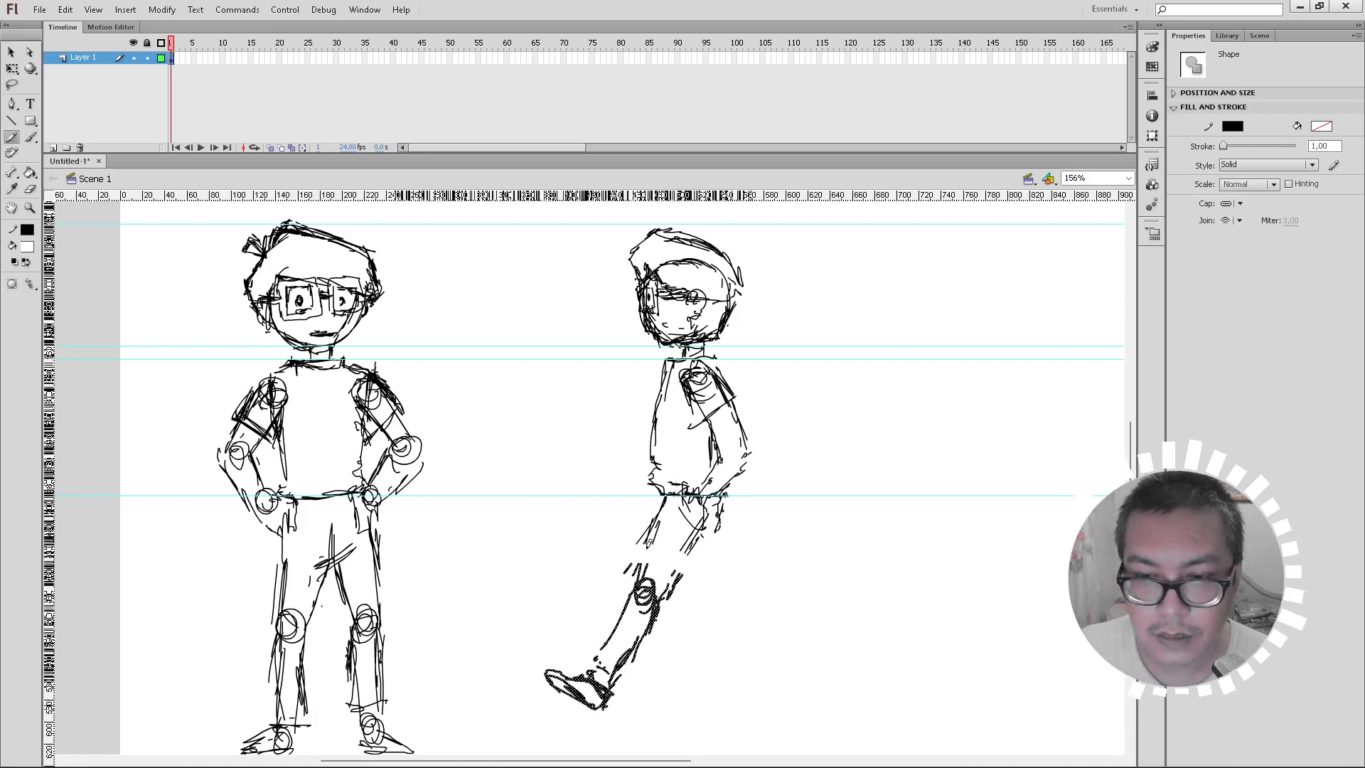
{"action": "mouse_move", "coordinate": [668, 512]}
{"action": "left_mouse_down"}
{"action": "mouse_move", "coordinate": [642, 562]}
{"action": "mouse_move", "coordinate": [679, 572]}
{"action": "left_mouse_up"}
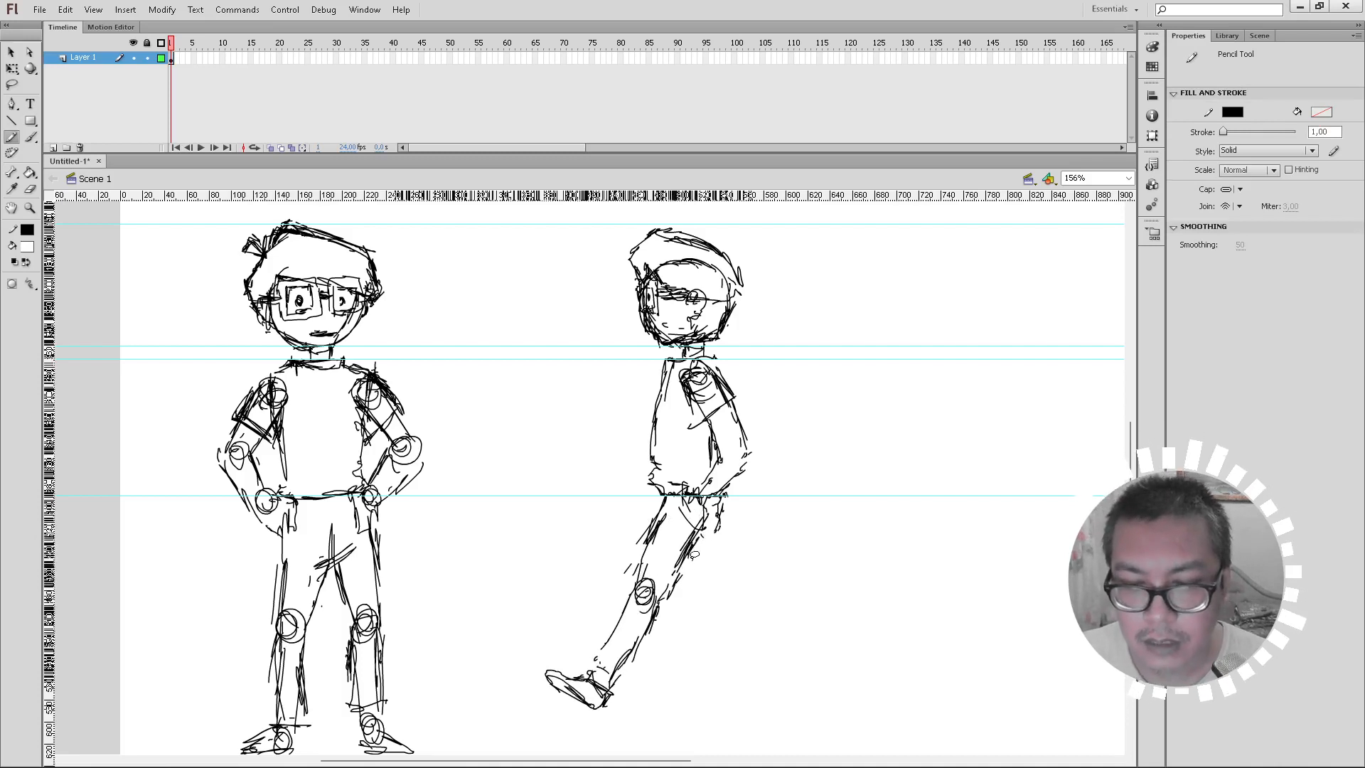
Step: Lasso the forward leg, rotate it to a steeper angle with Free Transform and shift it back under the hip
{"action": "key", "text": "l"}
{"action": "mouse_move", "coordinate": [697, 554]}
{"action": "left_mouse_down"}
{"action": "mouse_move", "coordinate": [541, 679]}
{"action": "mouse_move", "coordinate": [580, 721]}
{"action": "mouse_move", "coordinate": [705, 675]}
{"action": "mouse_move", "coordinate": [693, 593]}
{"action": "left_mouse_up"}
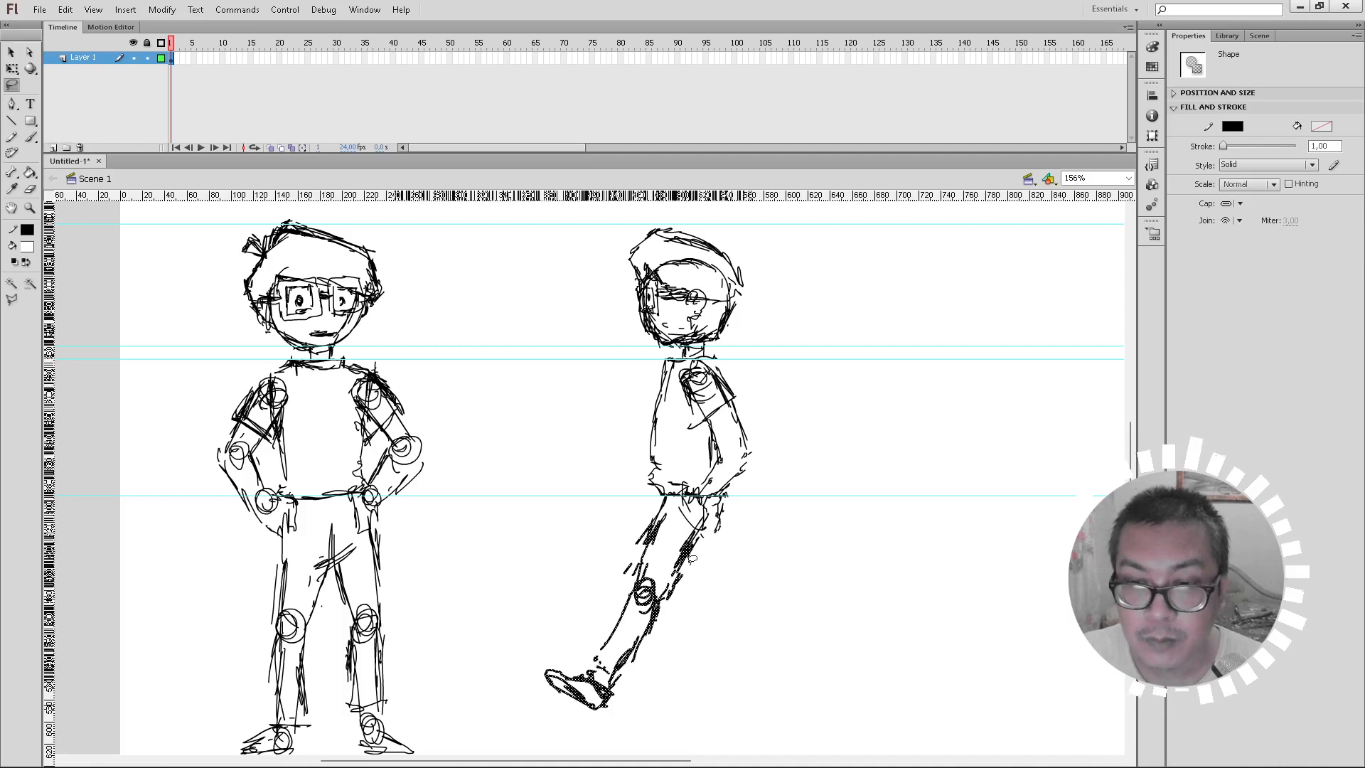
{"action": "key", "text": "q"}
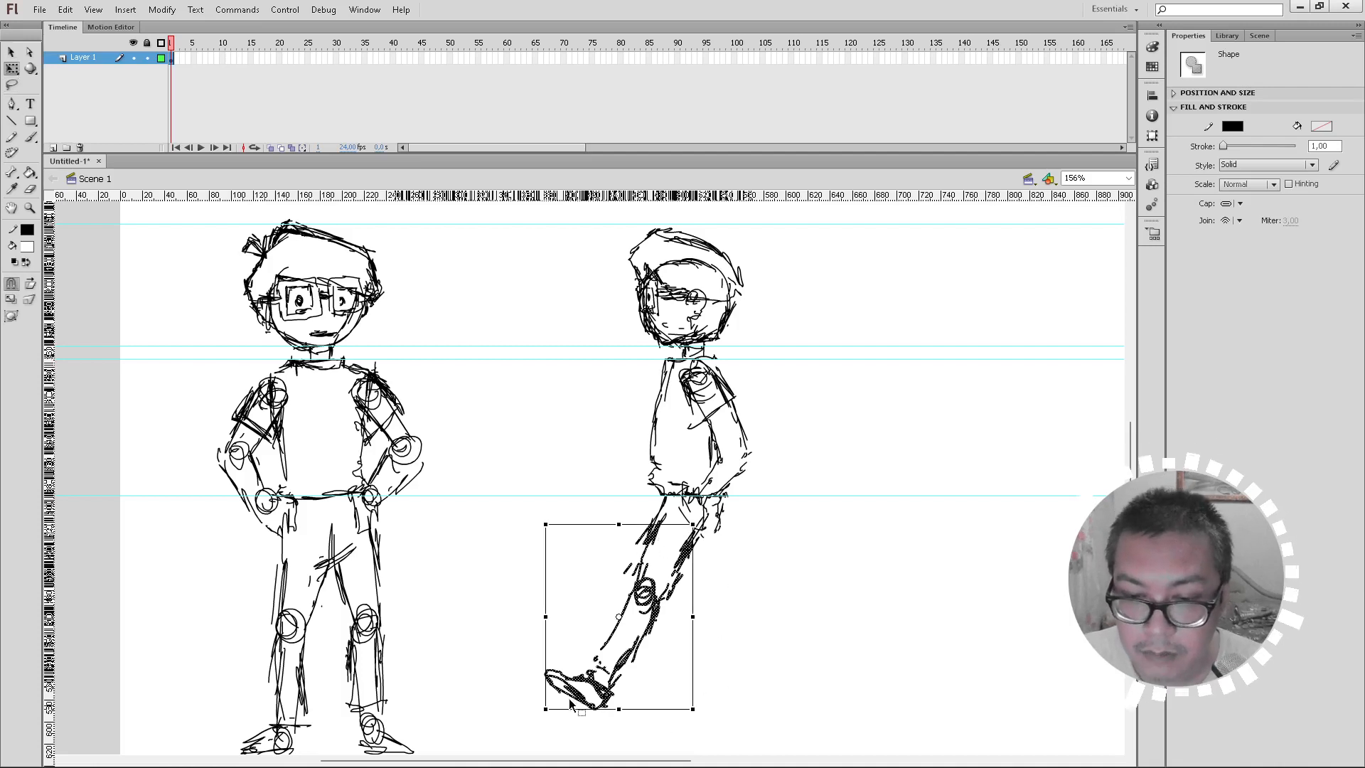
{"action": "left_click_drag", "start_coordinate": [544, 713], "coordinate": [569, 724]}
{"action": "left_click_drag", "start_coordinate": [651, 601], "coordinate": [673, 610]}
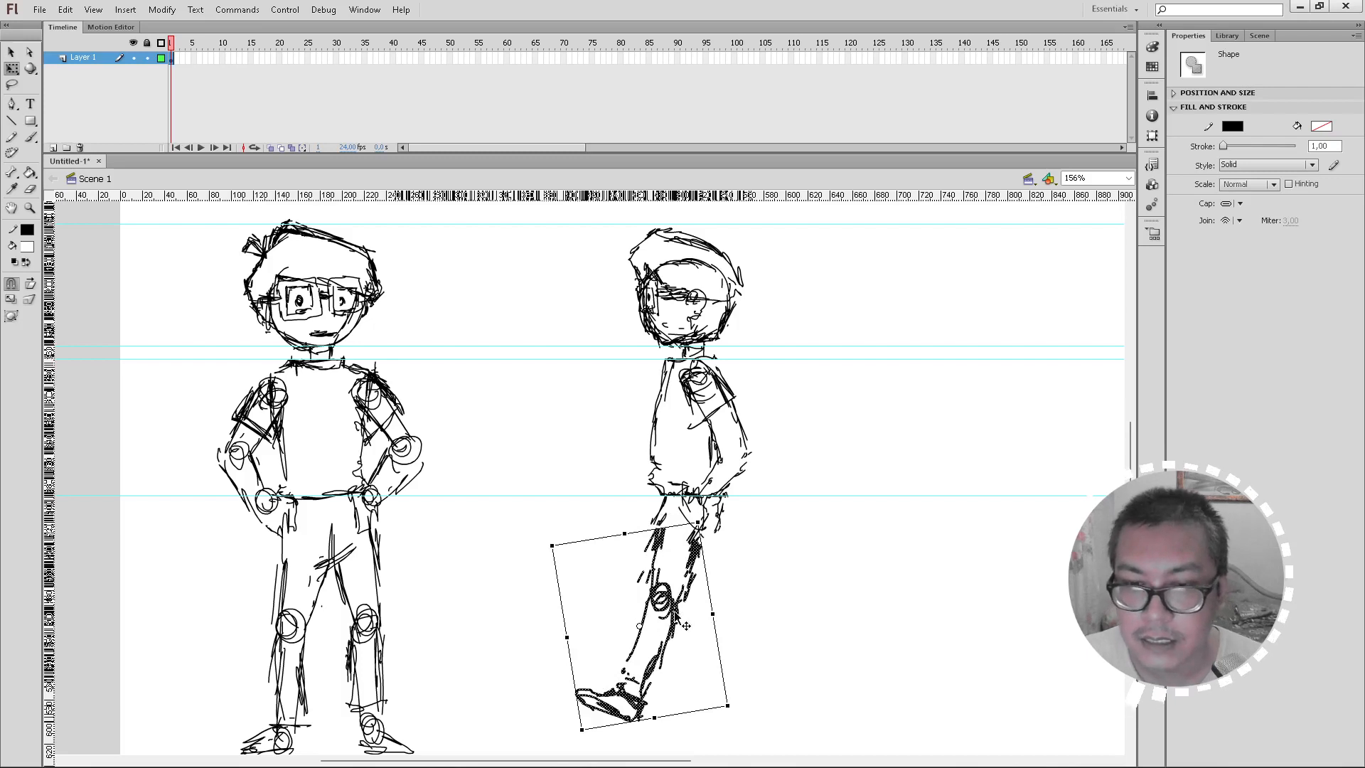
{"action": "left_click", "coordinate": [770, 570]}
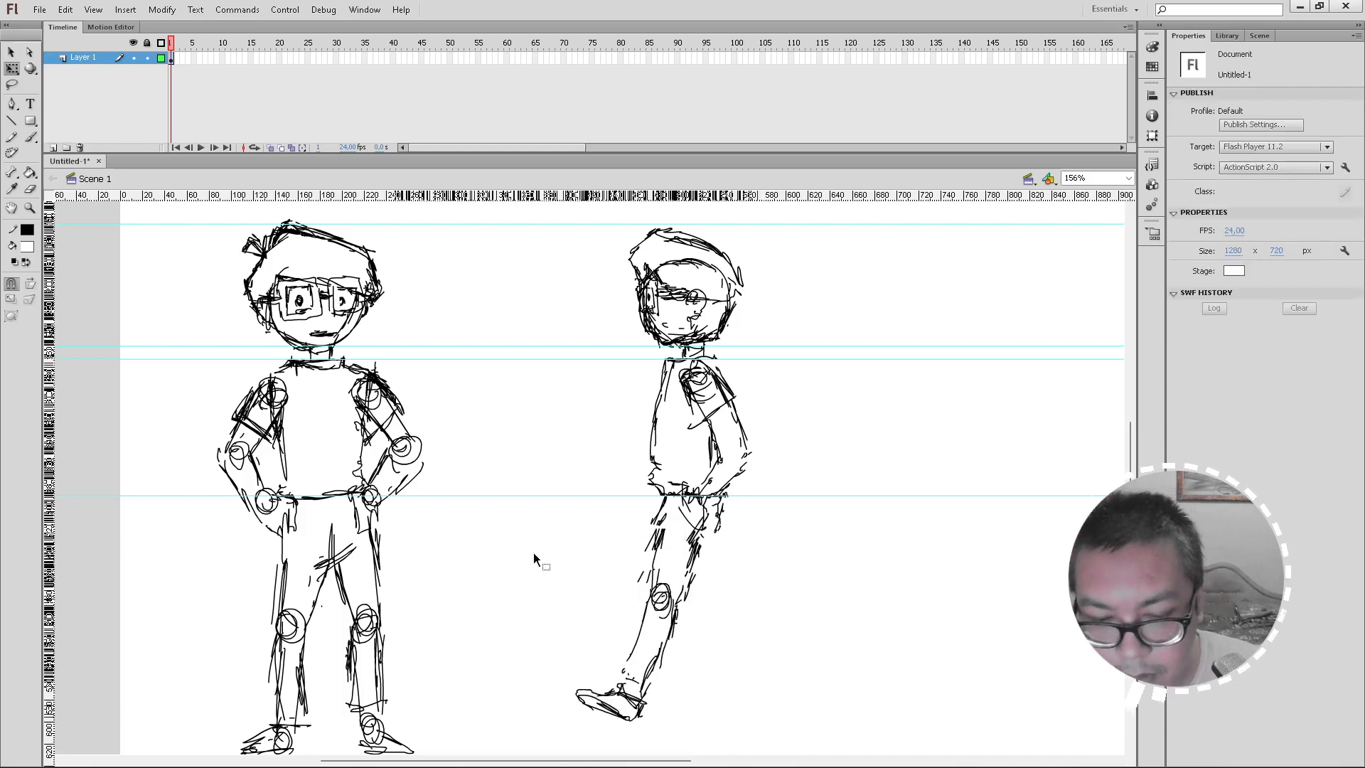
{"action": "key", "text": "e"}
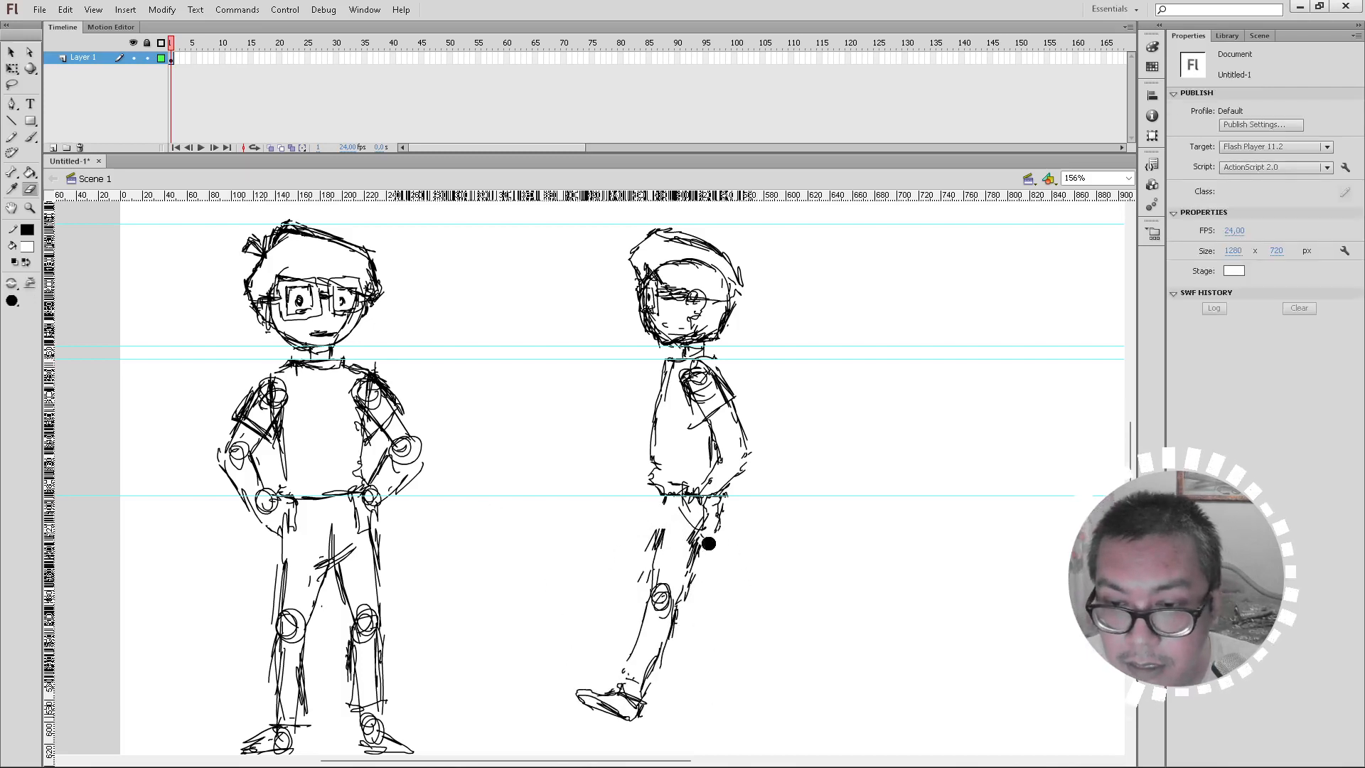
{"action": "key", "text": "y"}
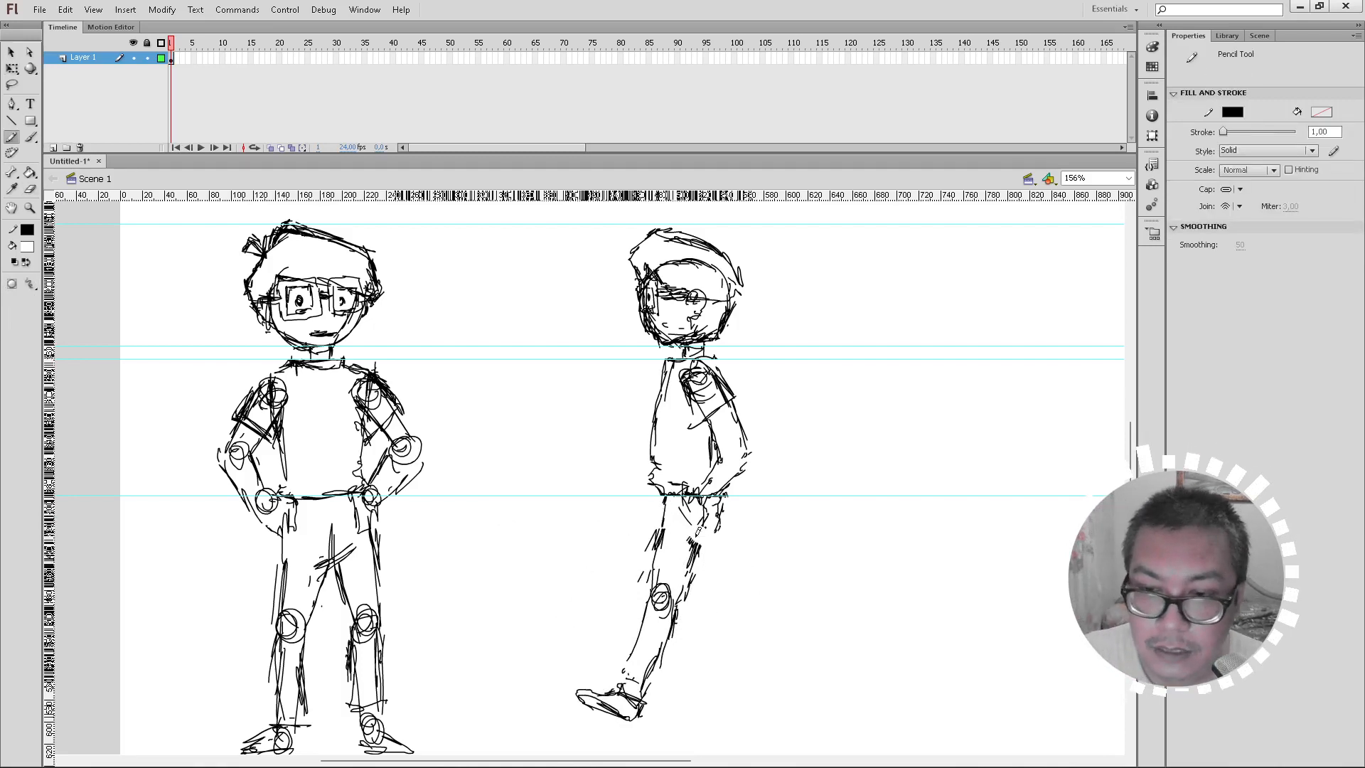
{"action": "mouse_move", "coordinate": [702, 545]}
{"action": "left_mouse_down"}
{"action": "mouse_move", "coordinate": [700, 561]}
{"action": "mouse_move", "coordinate": [713, 542]}
{"action": "left_mouse_up"}
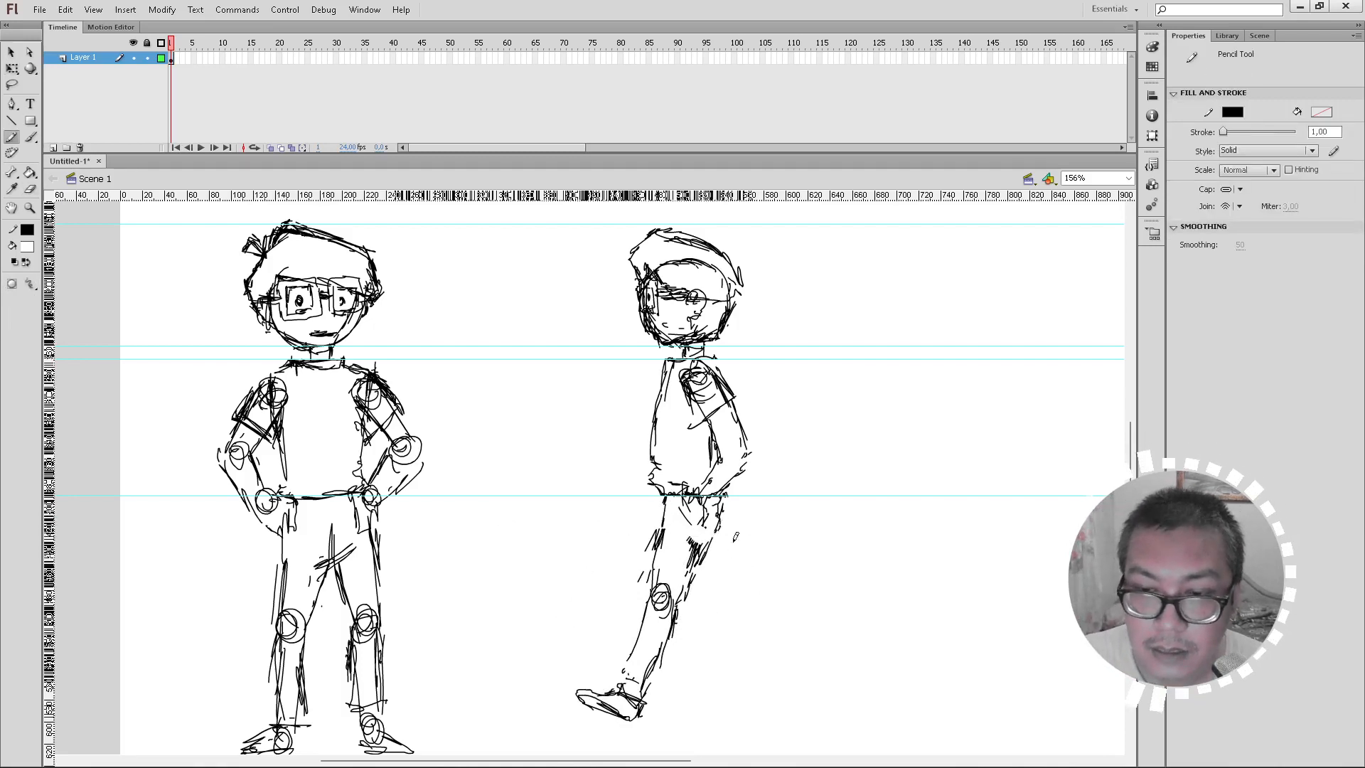
{"action": "key", "text": "ctrl+z"}
{"action": "key", "text": "ctrl+z"}
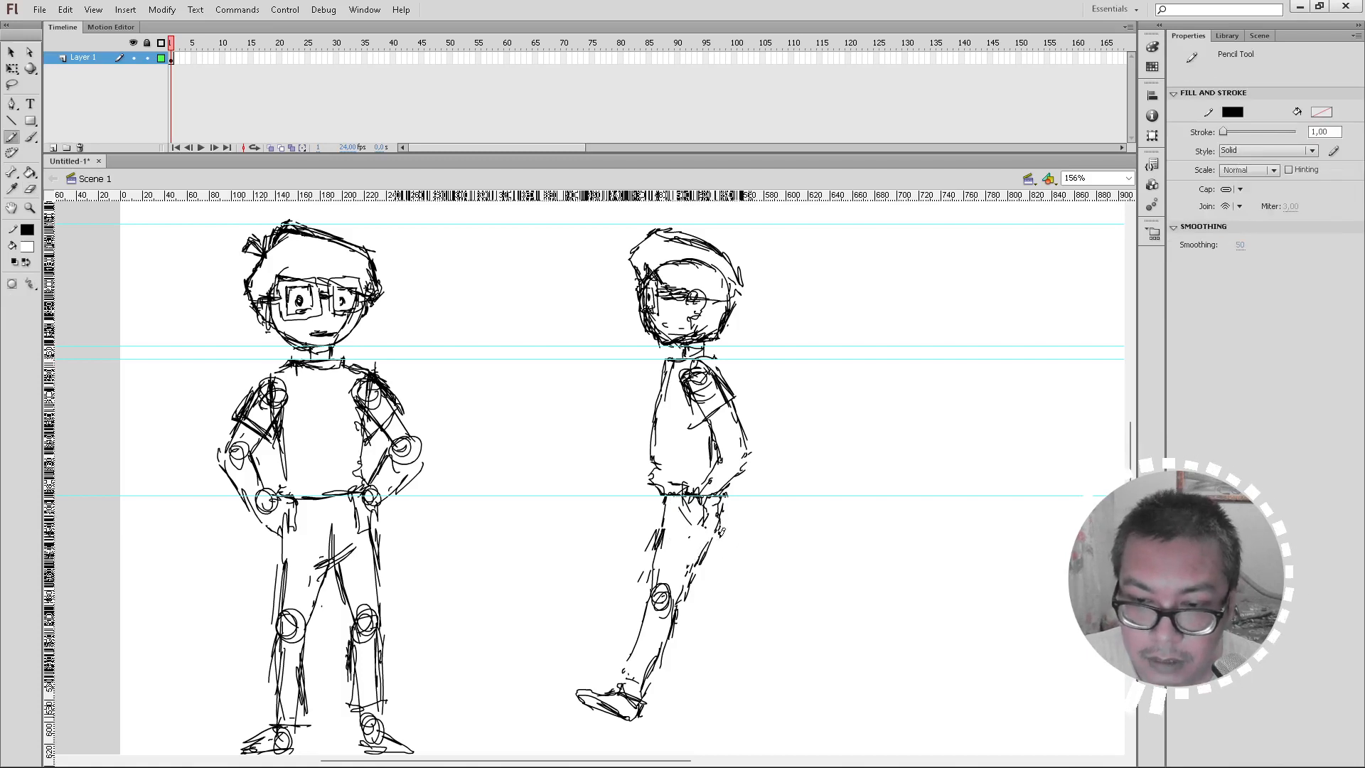
Step: Sketch the side view's rear leg trailing behind the forward leg, with thigh lines, a knee circle, shin and foot
{"action": "left_click_drag", "start_coordinate": [723, 513], "coordinate": [742, 621]}
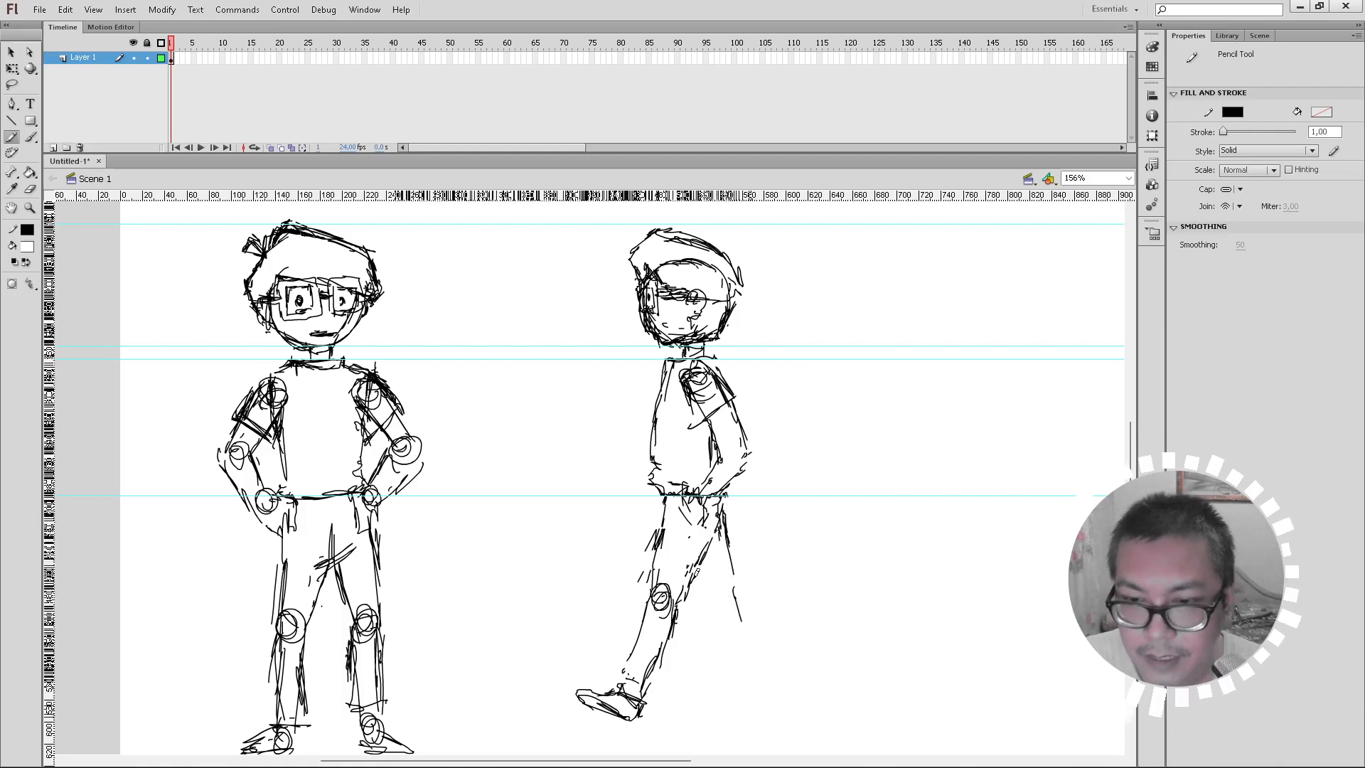
{"action": "mouse_move", "coordinate": [735, 599]}
{"action": "left_mouse_down"}
{"action": "mouse_move", "coordinate": [717, 612]}
{"action": "mouse_move", "coordinate": [743, 613]}
{"action": "mouse_move", "coordinate": [759, 672]}
{"action": "left_mouse_up"}
{"action": "left_click_drag", "start_coordinate": [709, 613], "coordinate": [745, 691]}
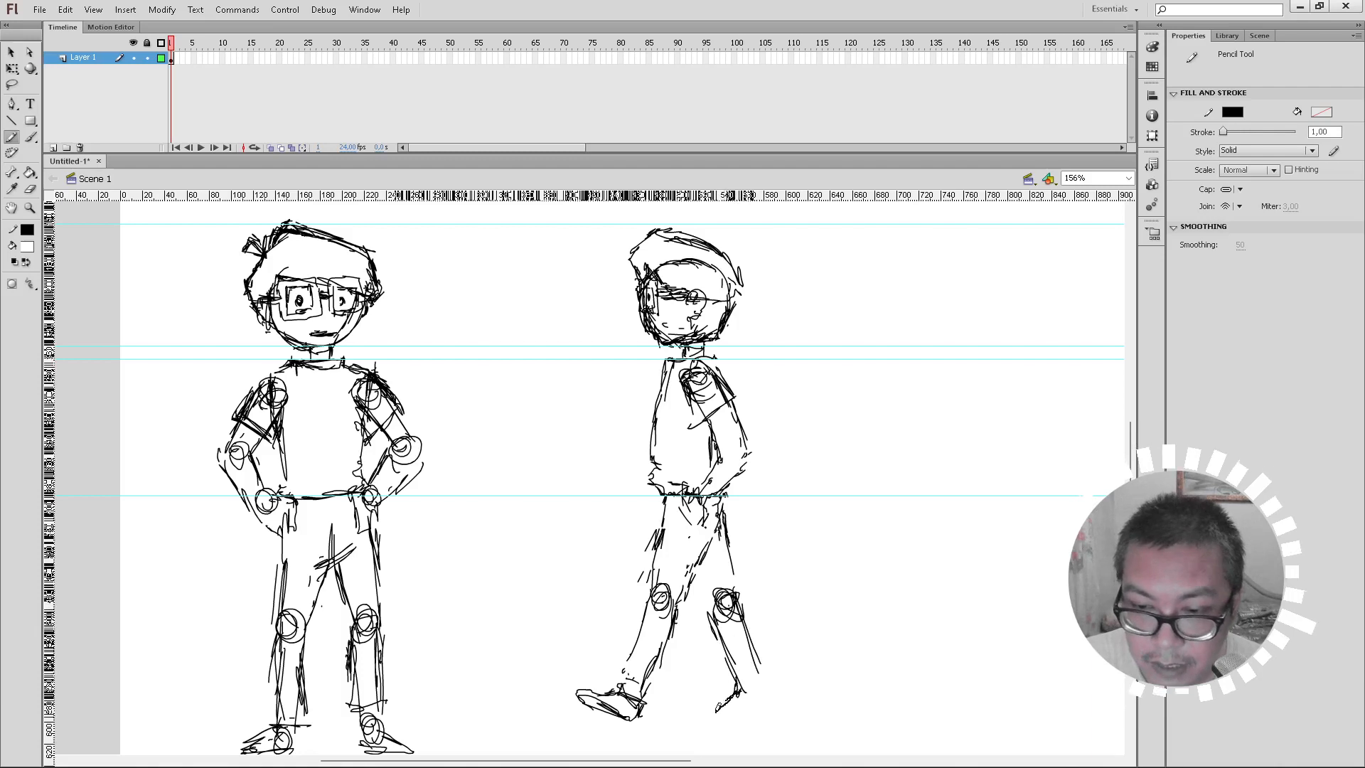
{"action": "left_click_drag", "start_coordinate": [747, 638], "coordinate": [768, 700]}
{"action": "left_click_drag", "start_coordinate": [695, 573], "coordinate": [709, 605]}
{"action": "left_click_drag", "start_coordinate": [727, 536], "coordinate": [735, 587]}
{"action": "left_click_drag", "start_coordinate": [723, 528], "coordinate": [731, 567]}
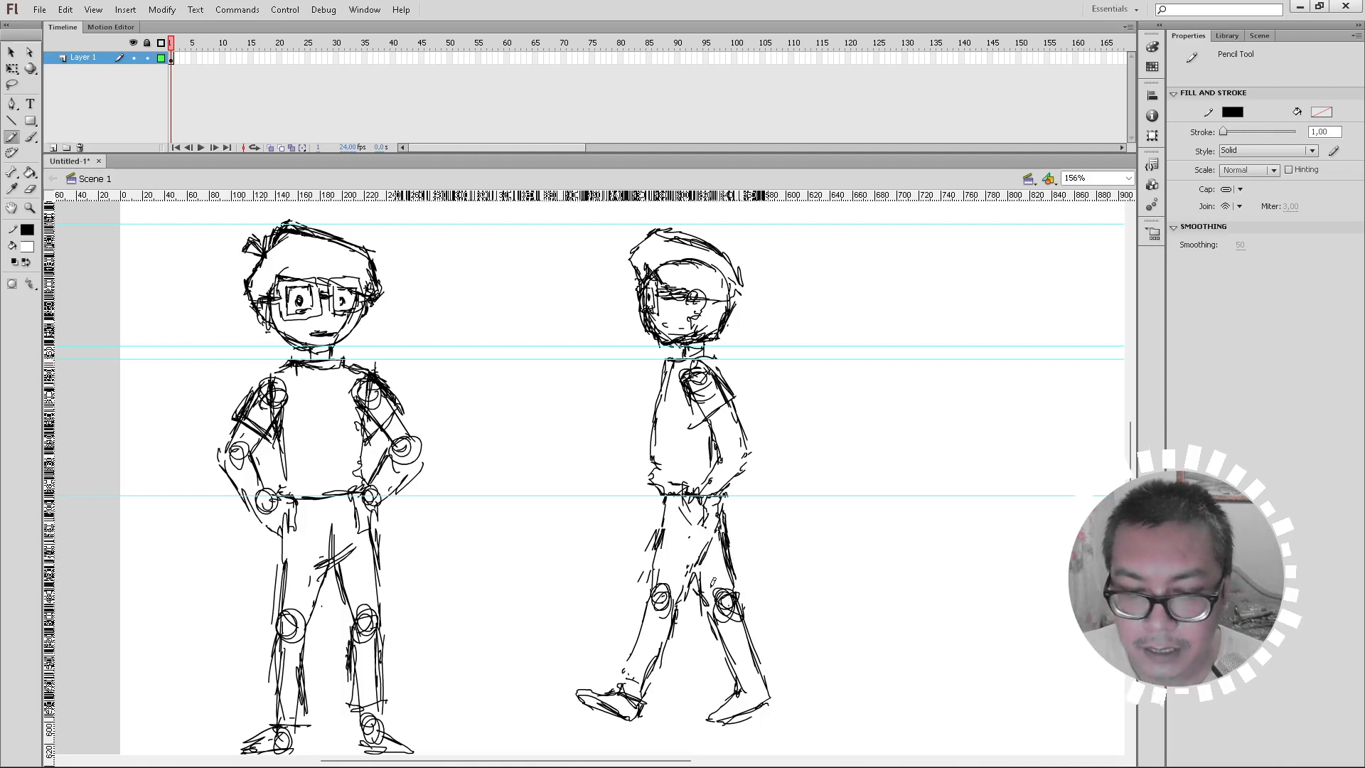
Step: Lasso both side-view lower legs, move them down and stretch them vertically so the feet reach the front view's foot level
{"action": "key", "text": "l"}
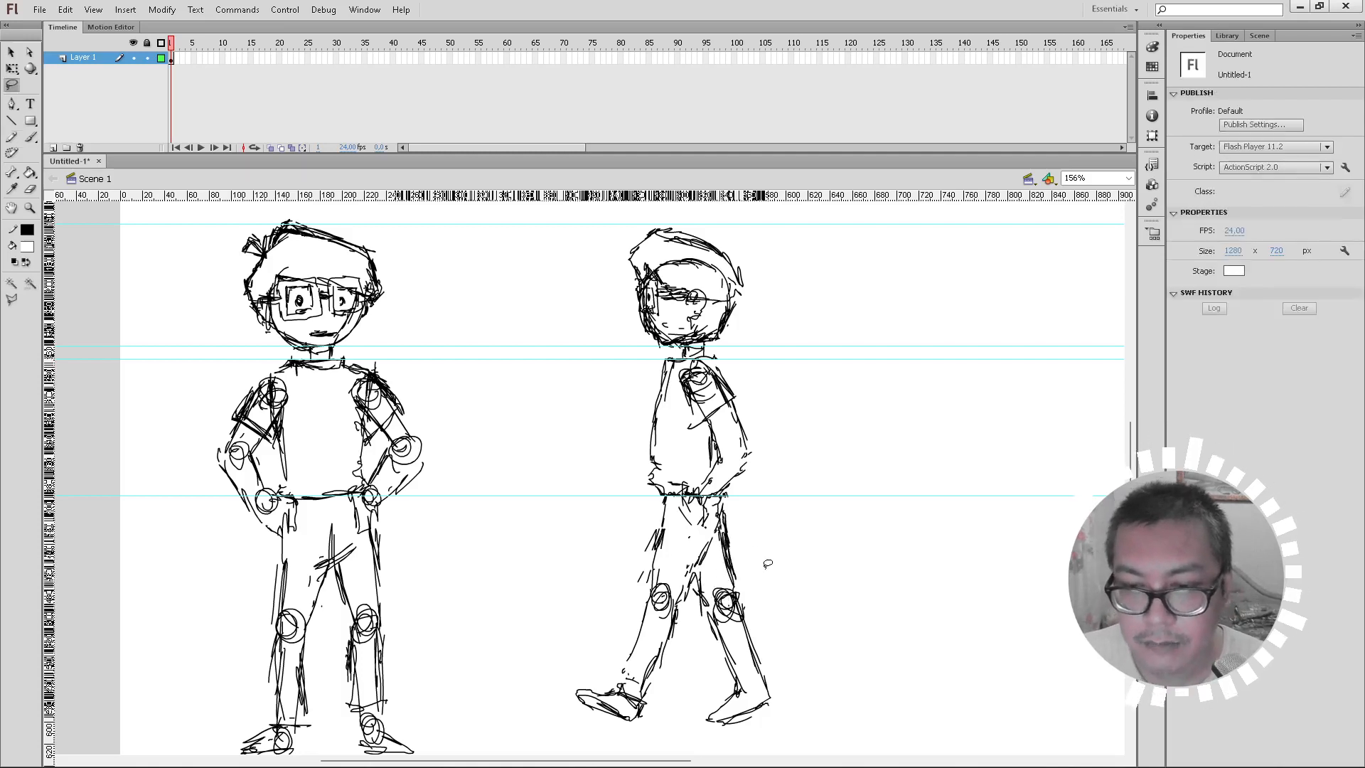
{"action": "mouse_move", "coordinate": [770, 573]}
{"action": "left_mouse_down"}
{"action": "mouse_move", "coordinate": [616, 564]}
{"action": "mouse_move", "coordinate": [540, 616]}
{"action": "mouse_move", "coordinate": [573, 739]}
{"action": "left_mouse_up"}
{"action": "mouse_move", "coordinate": [782, 703]}
{"action": "left_mouse_down"}
{"action": "mouse_move", "coordinate": [803, 677]}
{"action": "mouse_move", "coordinate": [767, 588]}
{"action": "mouse_move", "coordinate": [748, 632]}
{"action": "left_mouse_up"}
{"action": "key", "text": "q"}
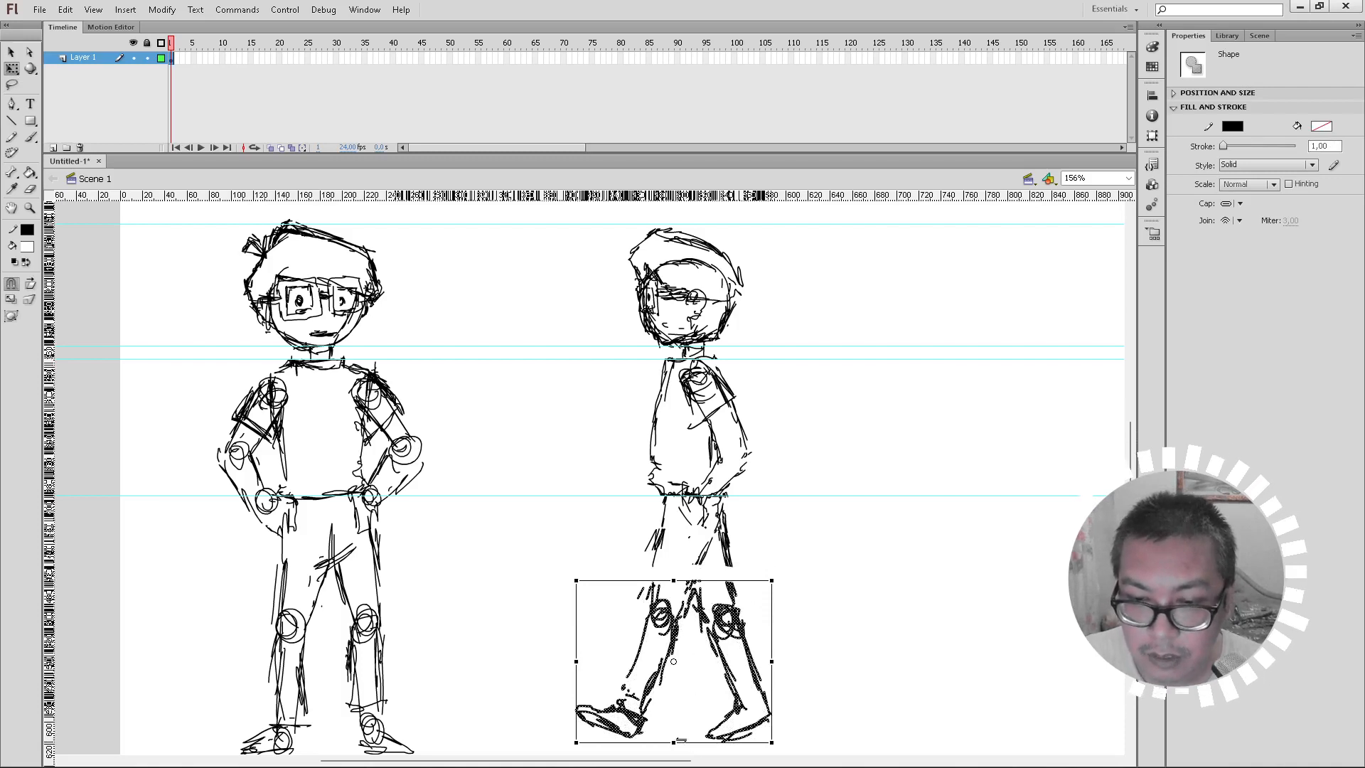
{"action": "left_click_drag", "start_coordinate": [674, 743], "coordinate": [674, 756]}
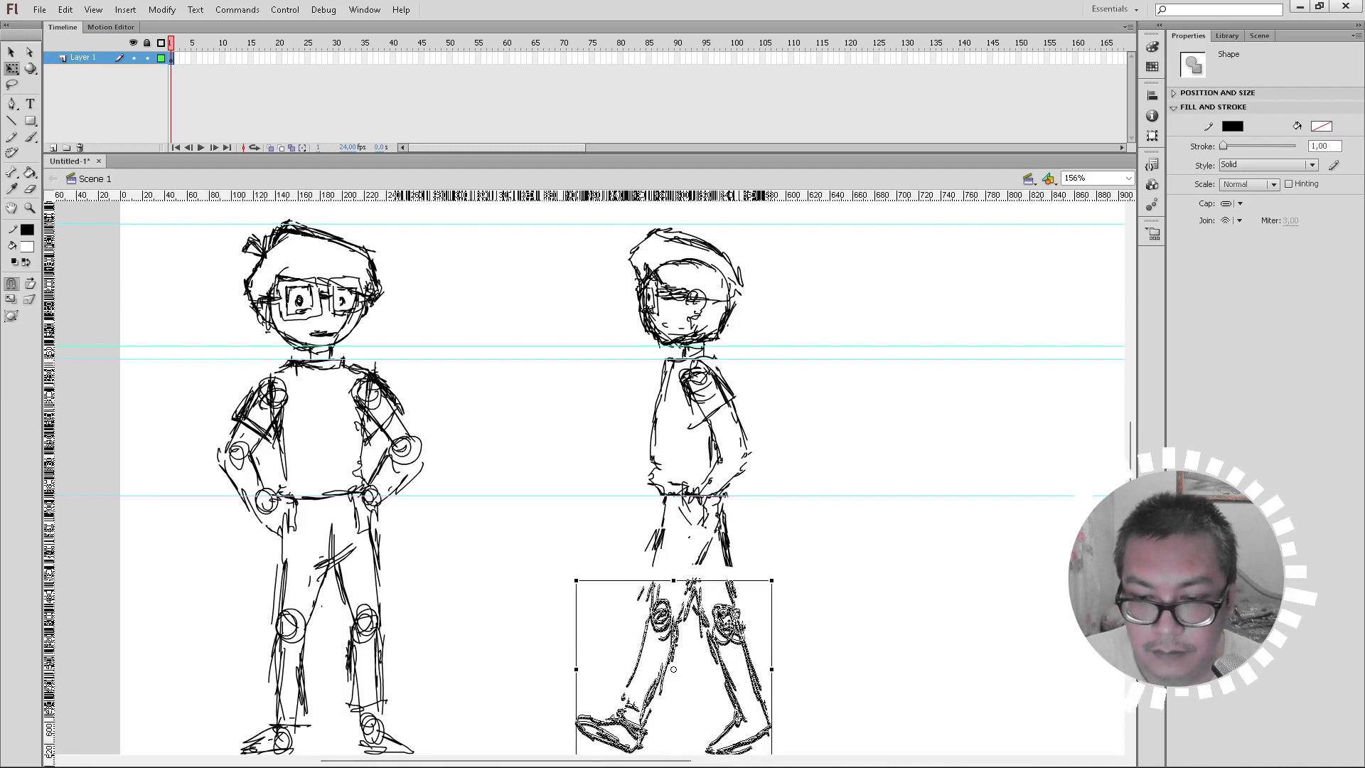
{"action": "left_click_drag", "start_coordinate": [727, 621], "coordinate": [746, 608]}
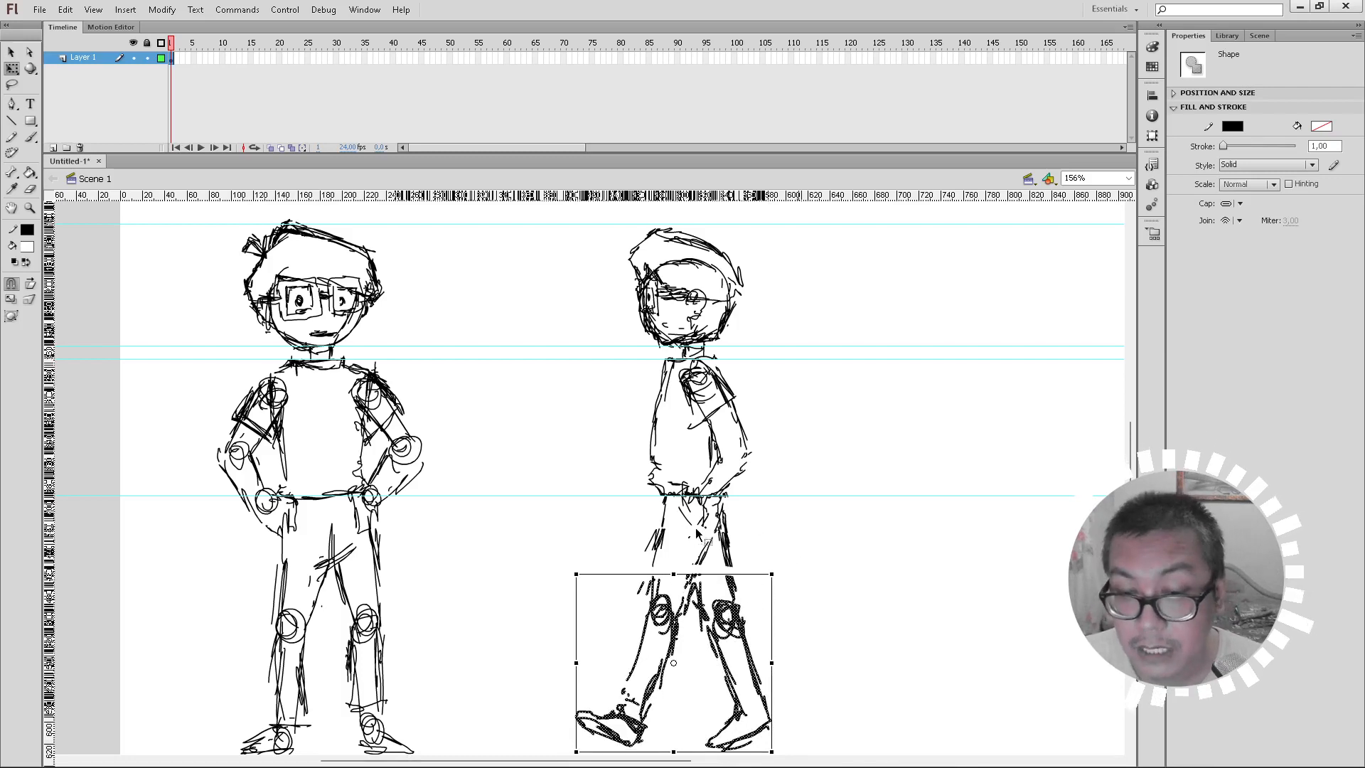
Step: Redraw the thigh lines across the gaps above both knees and sketch the trouser cuffs above the side view's feet
{"action": "key", "text": "y"}
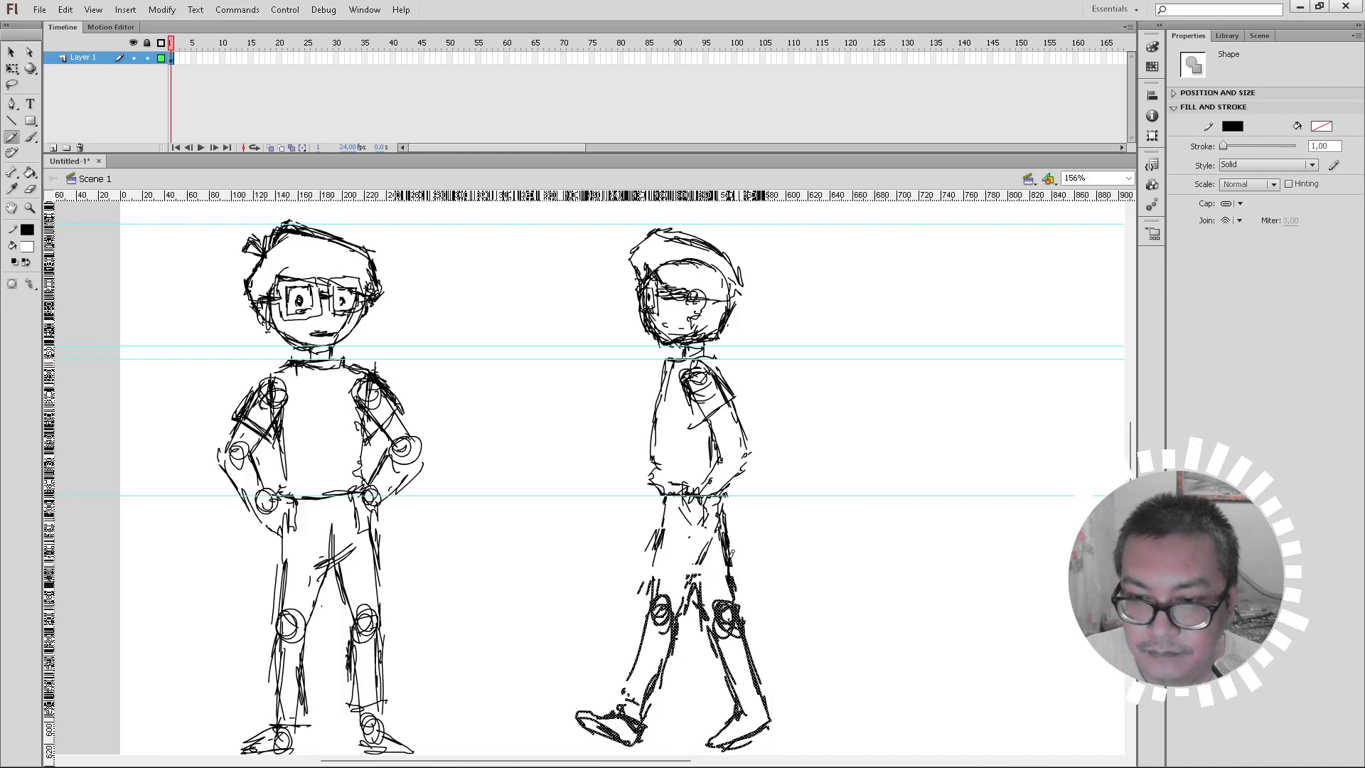
{"action": "left_click_drag", "start_coordinate": [702, 564], "coordinate": [692, 584]}
{"action": "left_click_drag", "start_coordinate": [664, 538], "coordinate": [652, 571]}
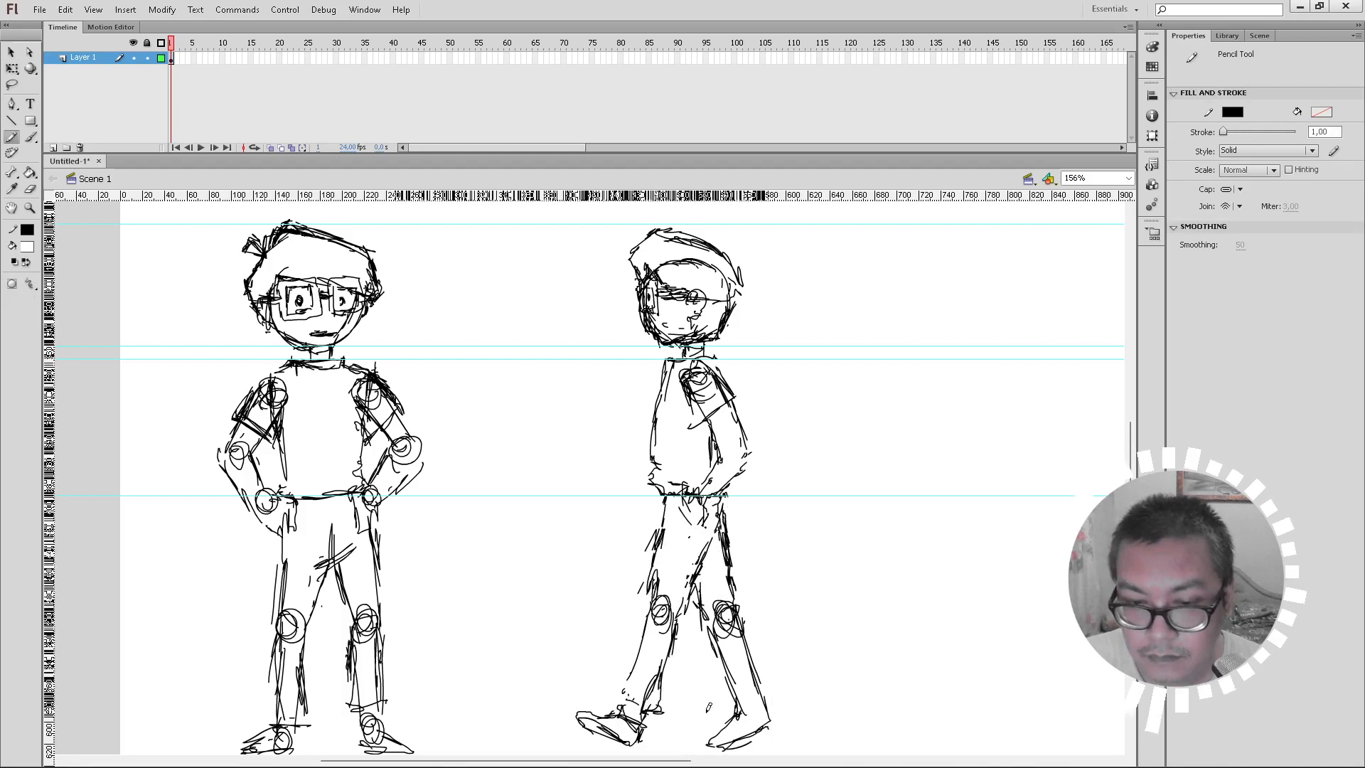
{"action": "left_click_drag", "start_coordinate": [730, 702], "coordinate": [766, 671]}
{"action": "mouse_move", "coordinate": [740, 704]}
{"action": "left_mouse_down"}
{"action": "mouse_move", "coordinate": [756, 715]}
{"action": "mouse_move", "coordinate": [769, 700]}
{"action": "mouse_move", "coordinate": [773, 720]}
{"action": "left_mouse_up"}
{"action": "mouse_move", "coordinate": [758, 664]}
{"action": "left_mouse_down"}
{"action": "mouse_move", "coordinate": [745, 635]}
{"action": "mouse_move", "coordinate": [761, 664]}
{"action": "mouse_move", "coordinate": [719, 655]}
{"action": "mouse_move", "coordinate": [770, 676]}
{"action": "mouse_move", "coordinate": [752, 633]}
{"action": "left_mouse_up"}
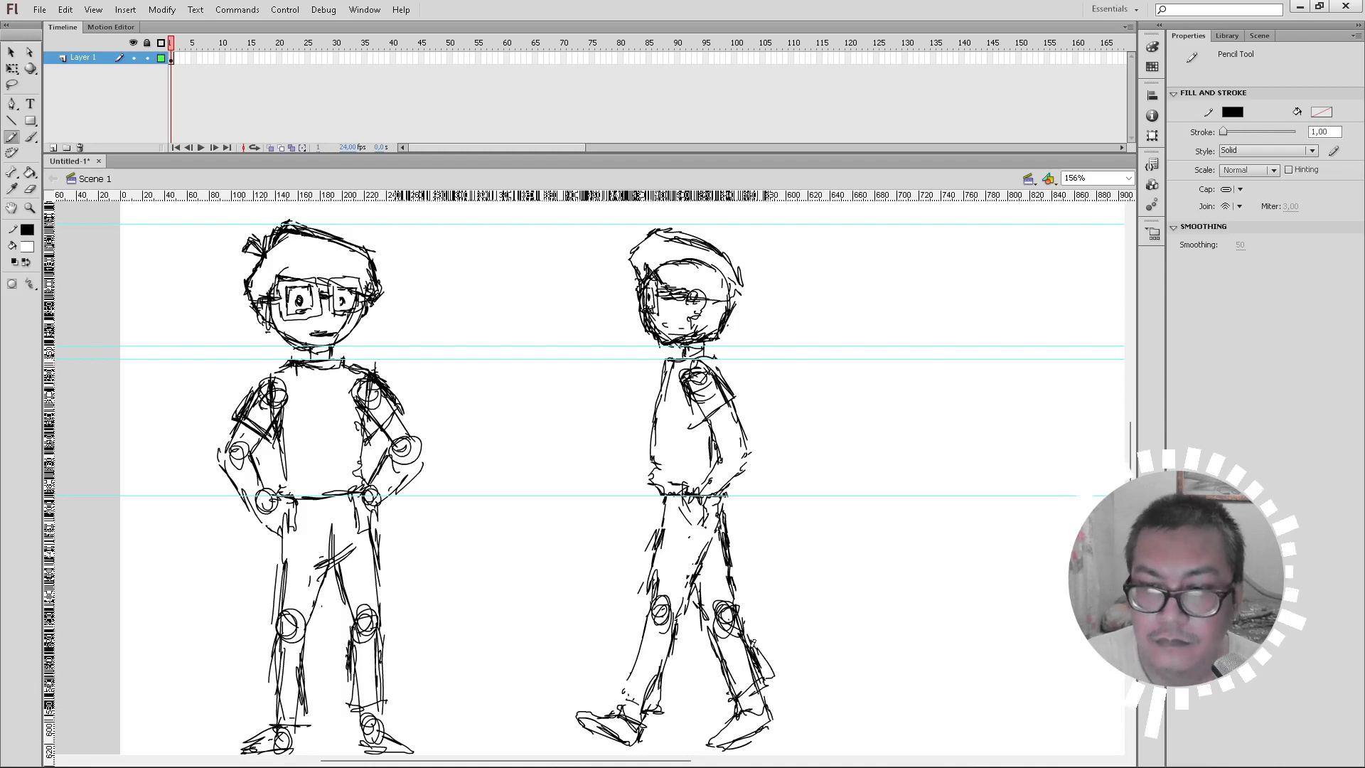
{"action": "key", "text": "e"}
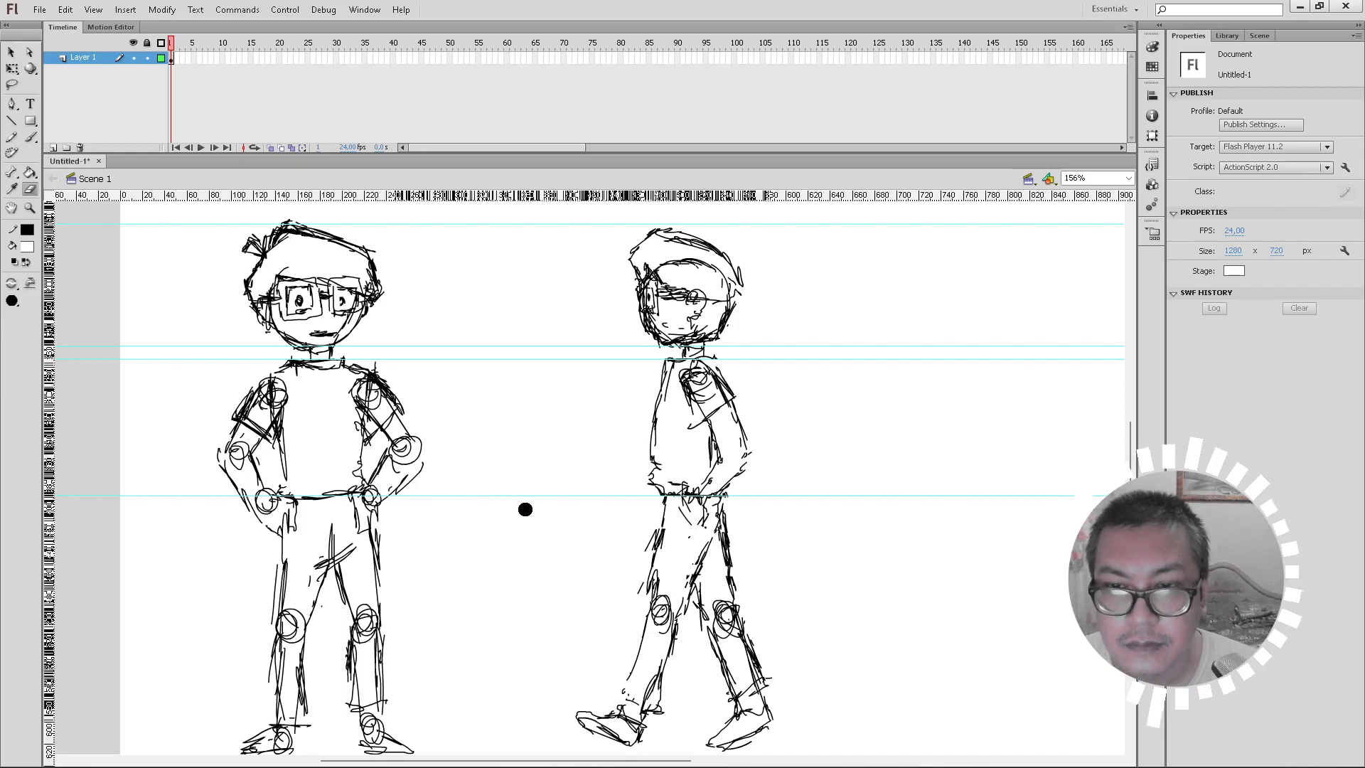
Step: Lasso the whole side-view figure and shift it slightly down so its feet line up with the front view's feet
{"action": "key", "text": "l"}
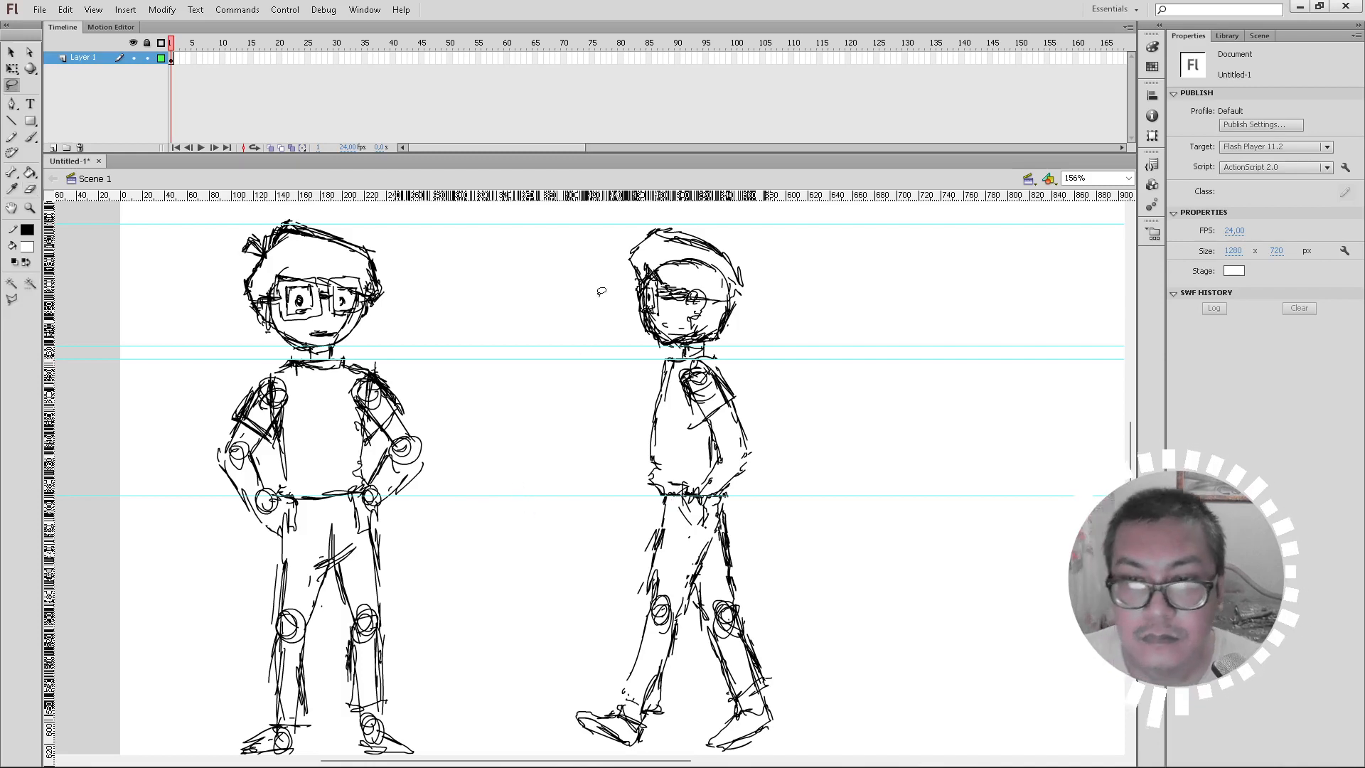
{"action": "mouse_move", "coordinate": [617, 243]}
{"action": "left_mouse_down"}
{"action": "mouse_move", "coordinate": [569, 347]}
{"action": "mouse_move", "coordinate": [548, 645]}
{"action": "mouse_move", "coordinate": [555, 753]}
{"action": "mouse_move", "coordinate": [844, 764]}
{"action": "mouse_move", "coordinate": [859, 516]}
{"action": "mouse_move", "coordinate": [802, 328]}
{"action": "mouse_move", "coordinate": [760, 240]}
{"action": "mouse_move", "coordinate": [710, 216]}
{"action": "mouse_move", "coordinate": [655, 214]}
{"action": "mouse_move", "coordinate": [616, 244]}
{"action": "left_mouse_up"}
{"action": "left_click_drag", "start_coordinate": [672, 350], "coordinate": [681, 364]}
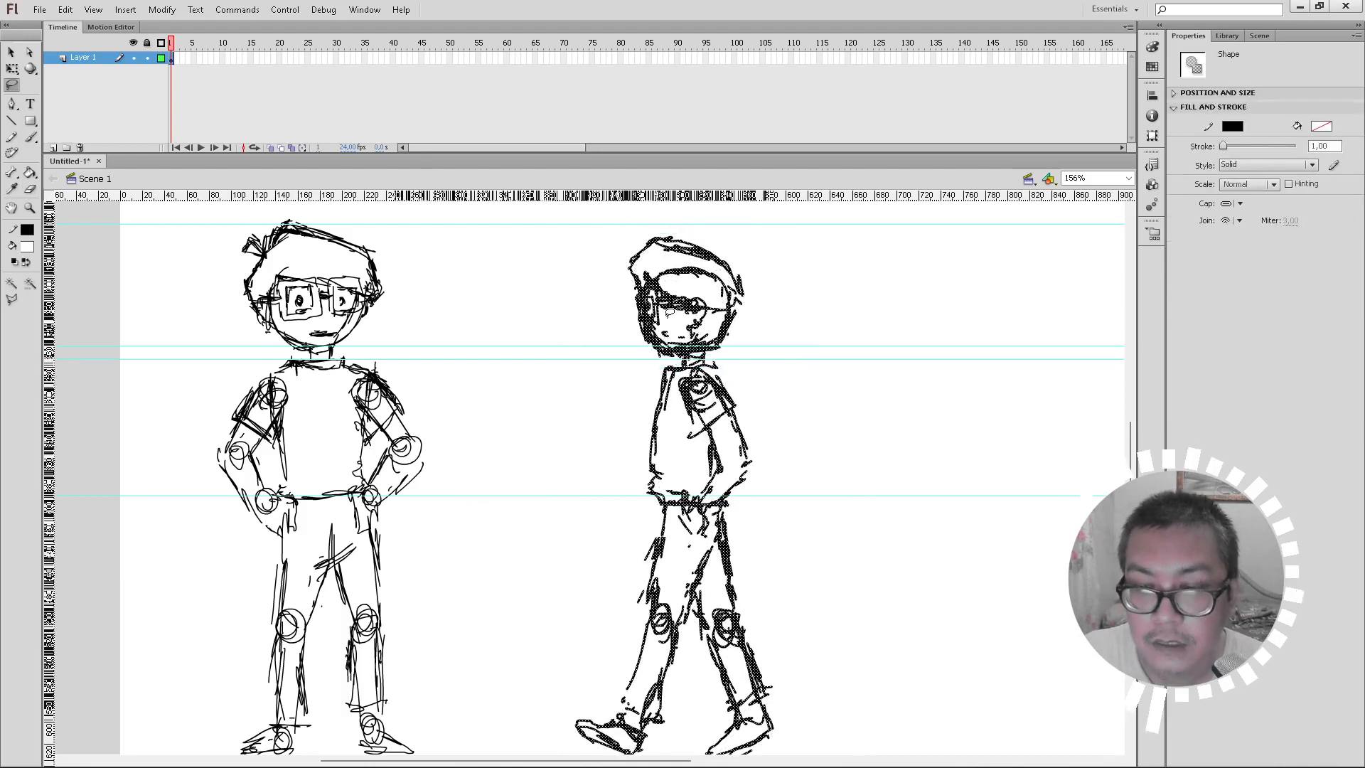
{"action": "key", "text": "Up"}
{"action": "key", "text": "Up"}
{"action": "key", "text": "Up"}
{"action": "key", "text": "Up"}
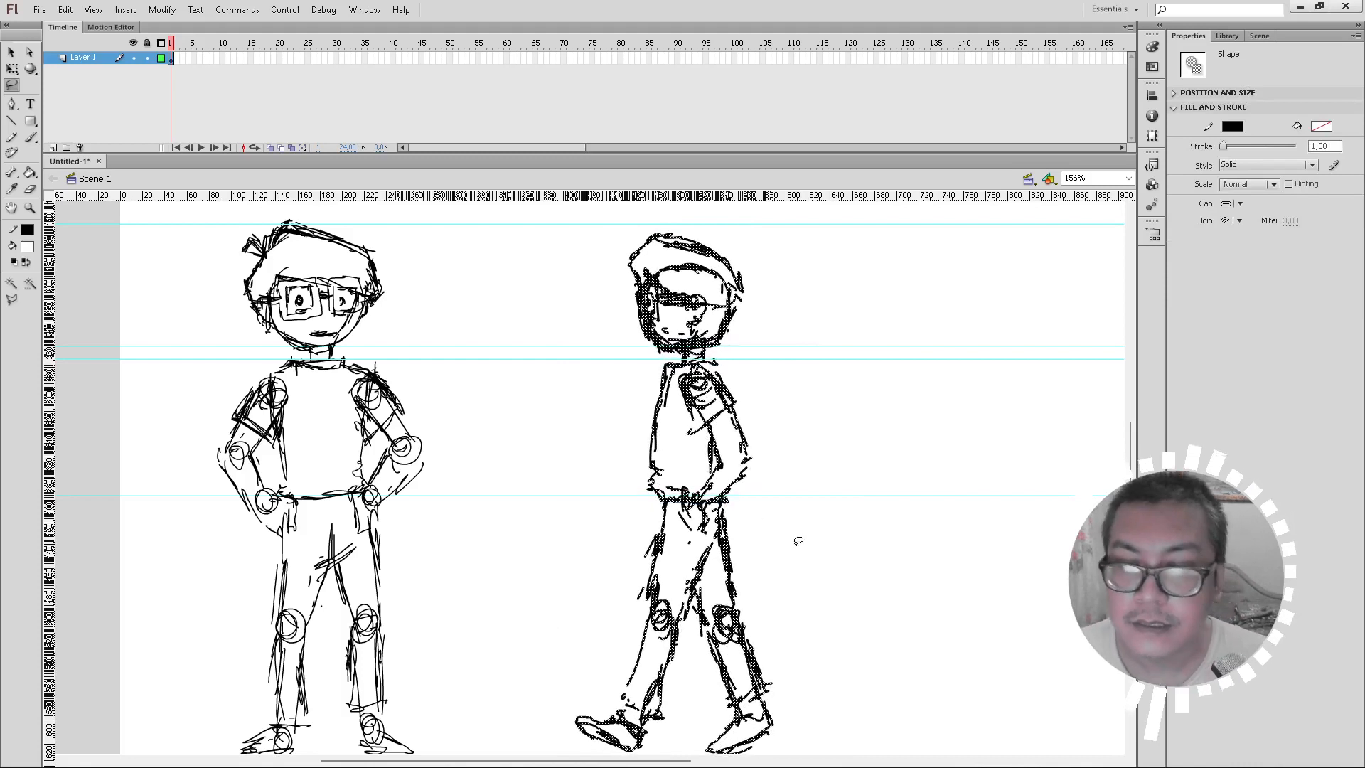
{"action": "left_click", "coordinate": [830, 547]}
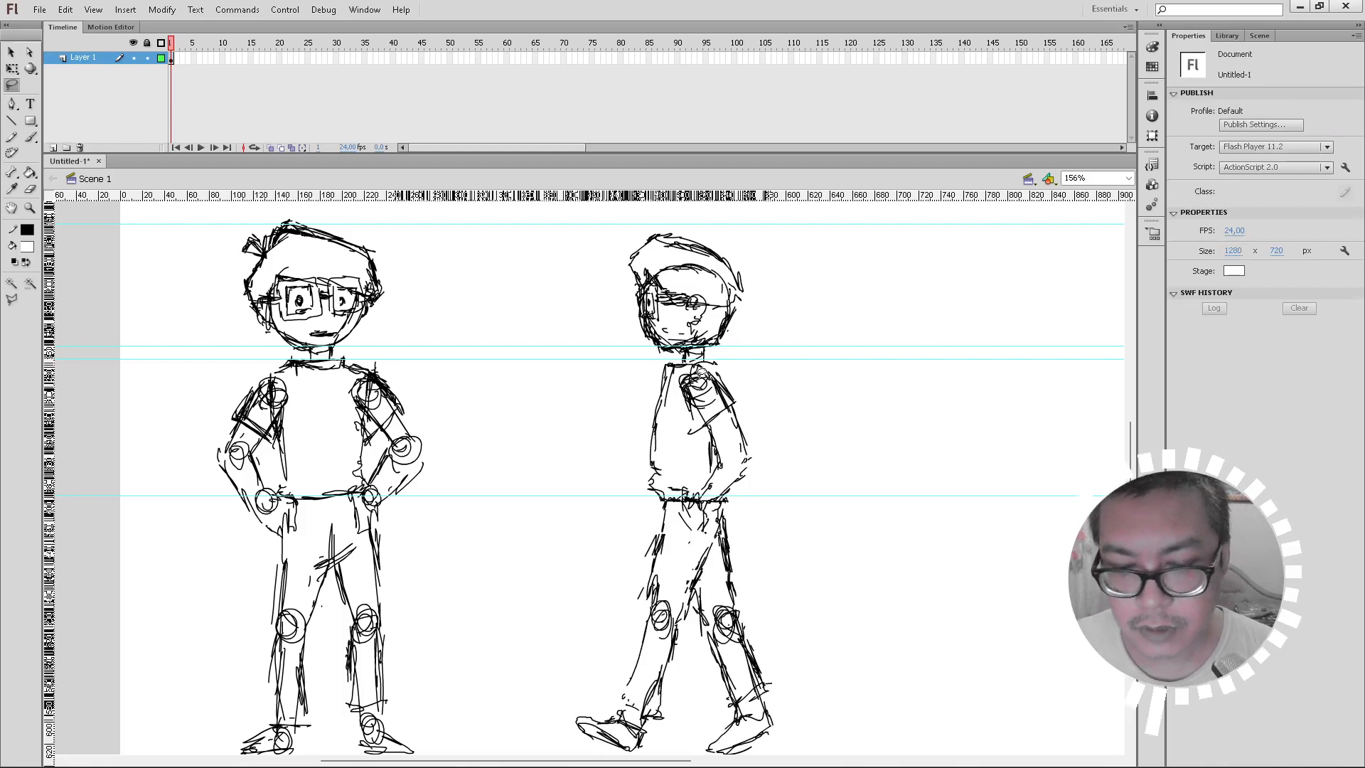
Step: Sketch an elbow circle and forearm lines on the side view's arm with the Pencil tool
{"action": "key", "text": "y"}
{"action": "mouse_move", "coordinate": [739, 440]}
{"action": "left_mouse_down"}
{"action": "mouse_move", "coordinate": [732, 454]}
{"action": "mouse_move", "coordinate": [717, 436]}
{"action": "mouse_move", "coordinate": [722, 482]}
{"action": "mouse_move", "coordinate": [704, 491]}
{"action": "mouse_move", "coordinate": [724, 502]}
{"action": "mouse_move", "coordinate": [700, 497]}
{"action": "mouse_move", "coordinate": [711, 514]}
{"action": "left_mouse_up"}
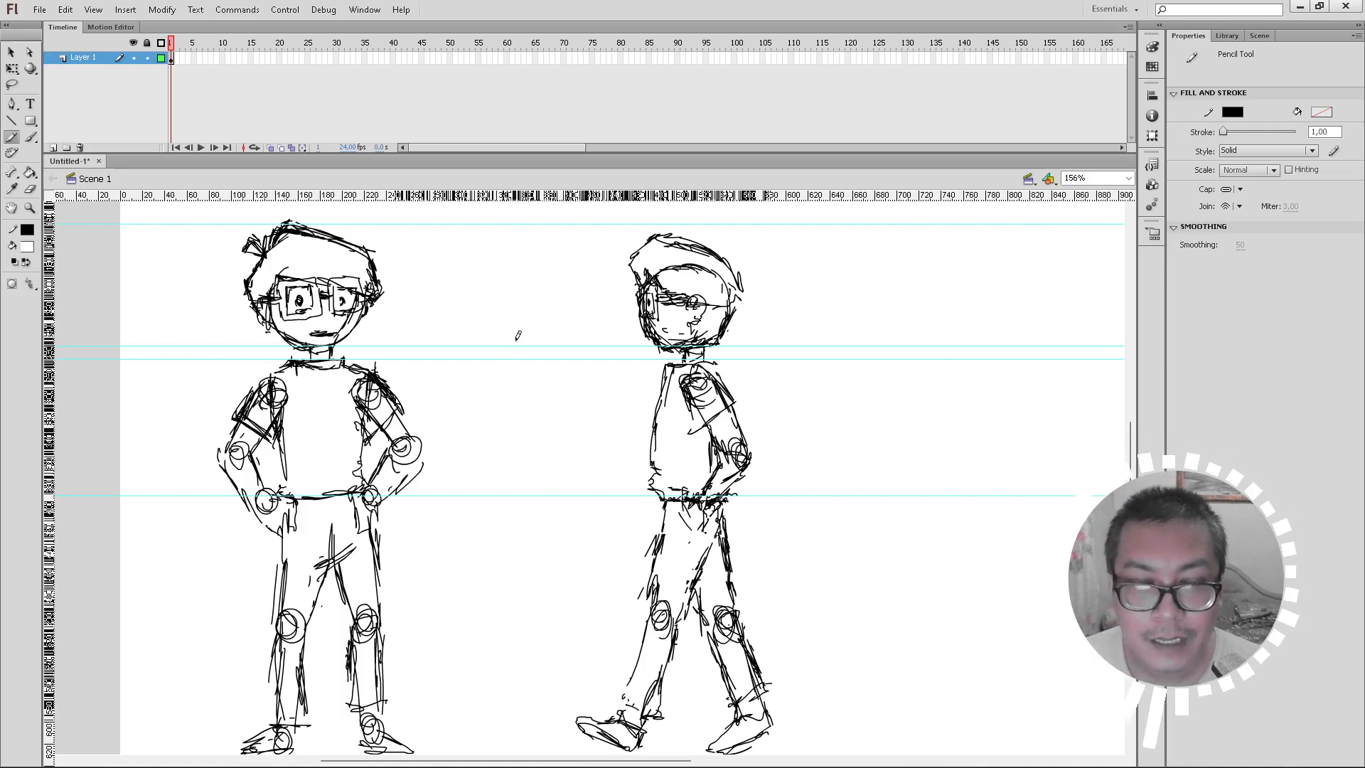
Step: Remove all four horizontal guides from the stage
{"action": "key", "text": "v"}
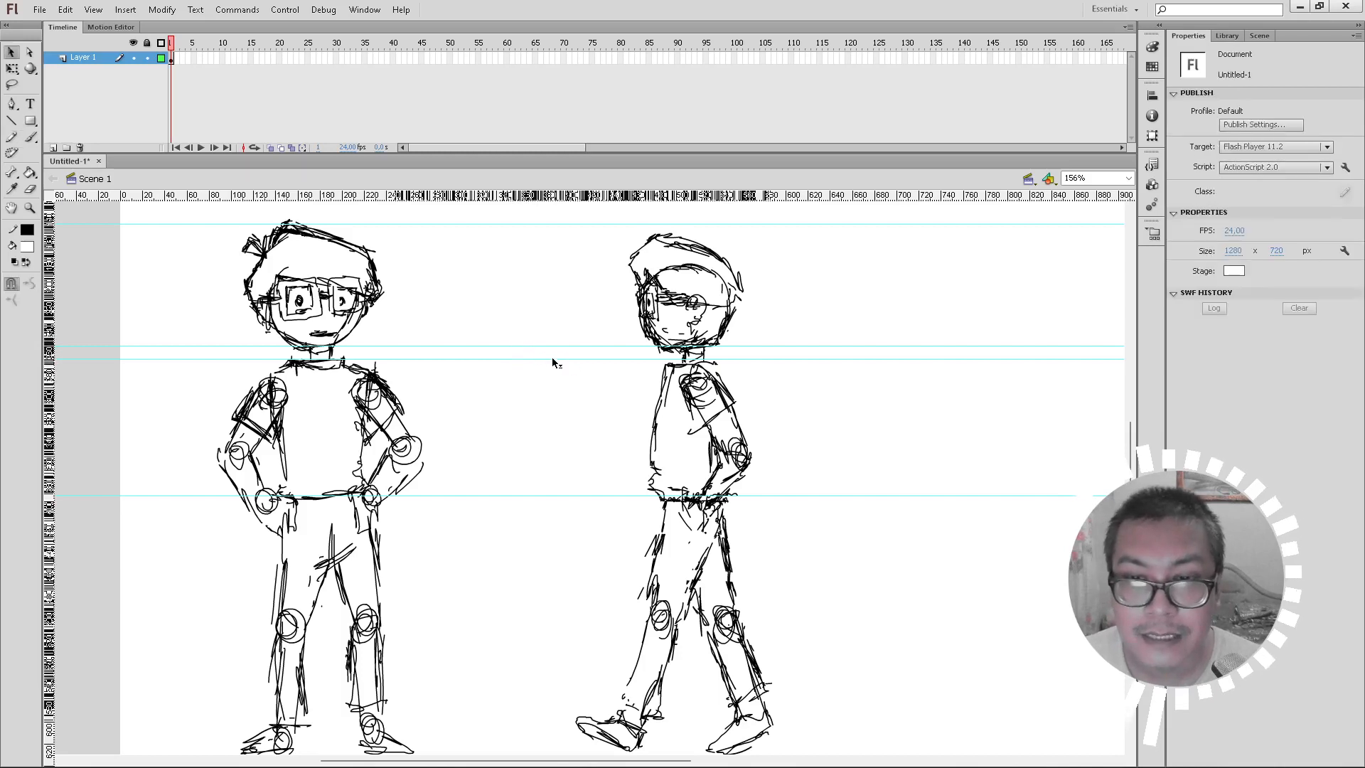
{"action": "left_click_drag", "start_coordinate": [555, 362], "coordinate": [566, 148]}
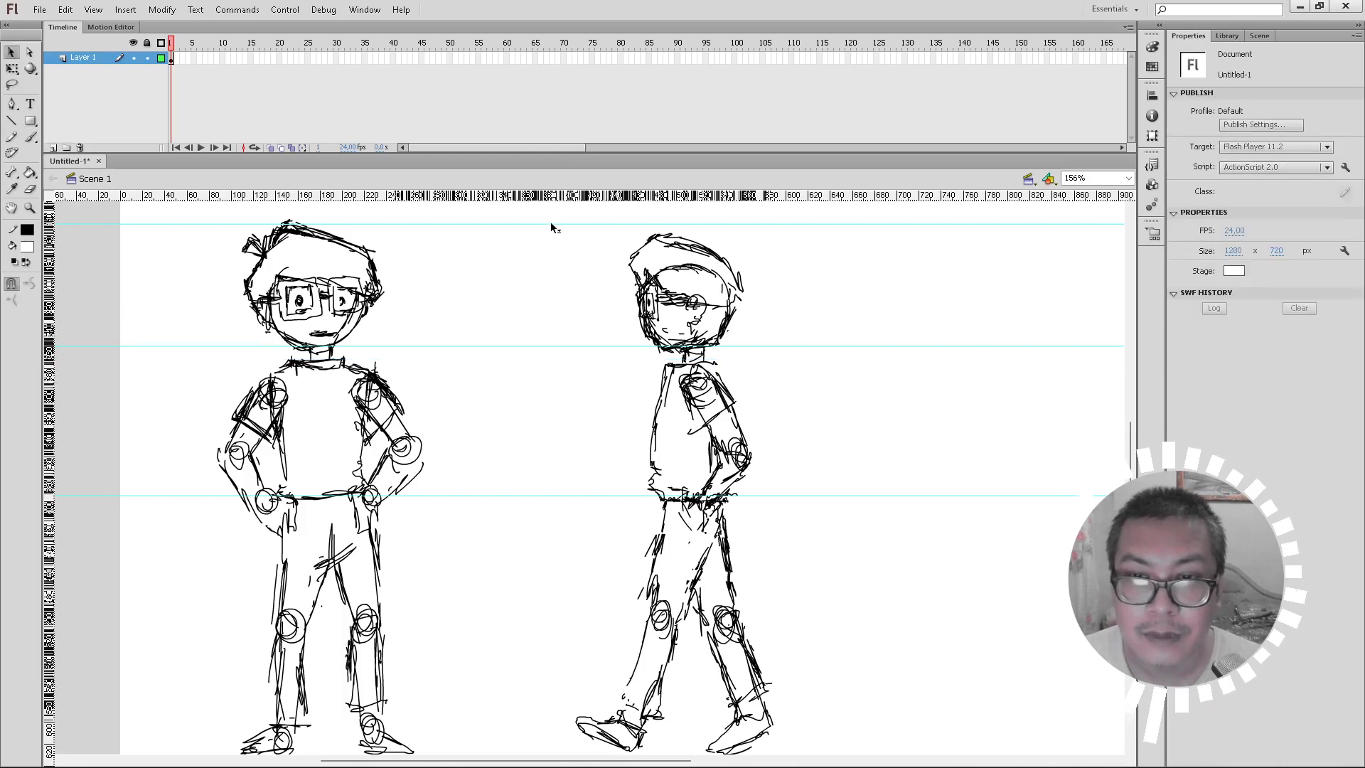
{"action": "left_click_drag", "start_coordinate": [554, 224], "coordinate": [573, 92]}
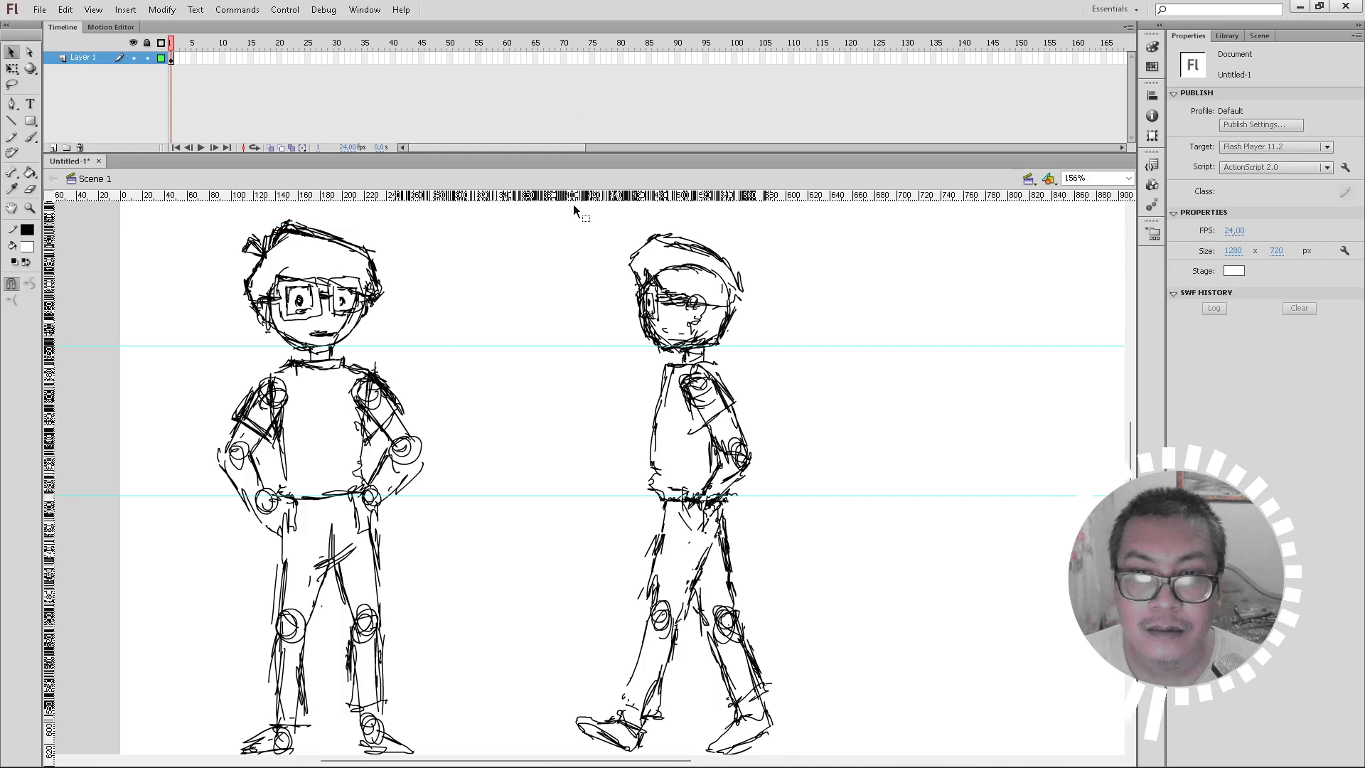
{"action": "left_click_drag", "start_coordinate": [550, 349], "coordinate": [562, 94]}
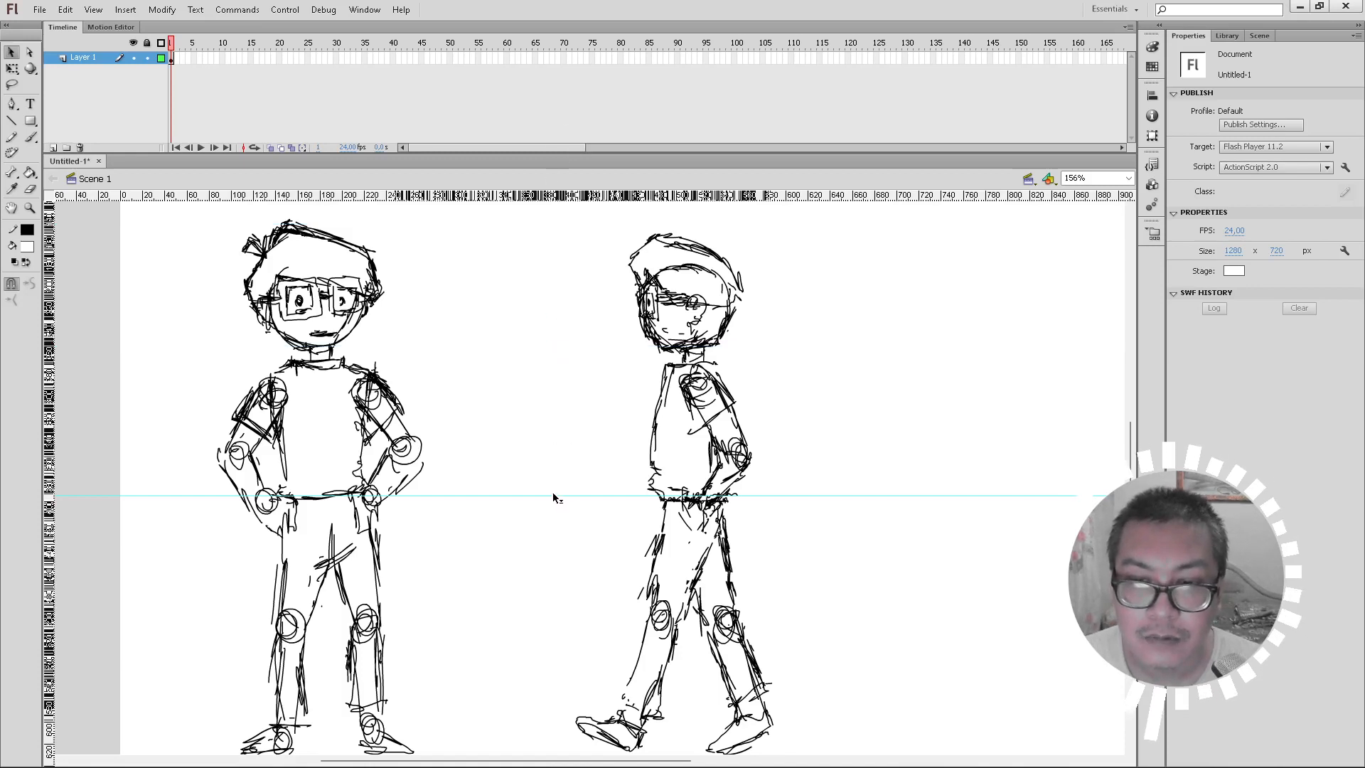
{"action": "left_click_drag", "start_coordinate": [552, 496], "coordinate": [576, 64]}
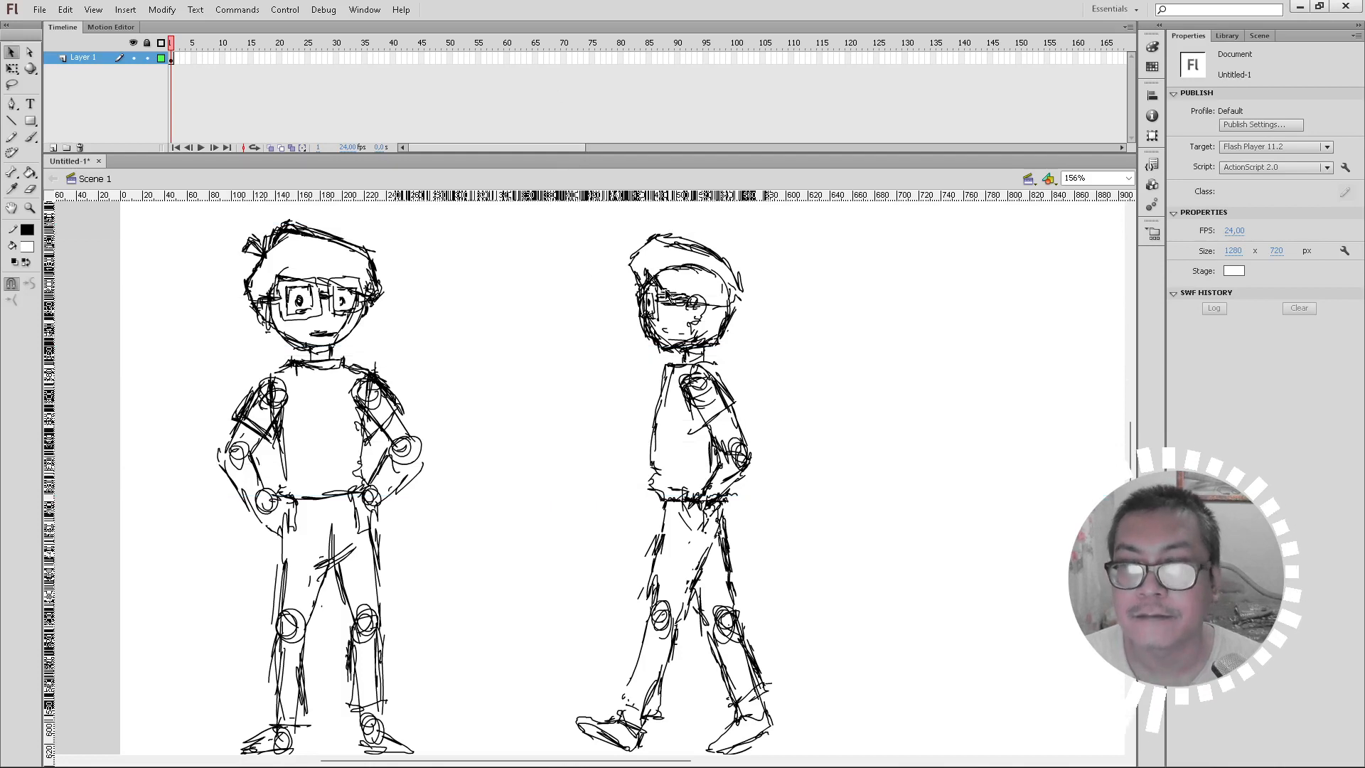
Step: Rename the layer holding both character drawings to "sketch"
{"action": "left_click", "coordinate": [1129, 177]}
{"action": "left_click", "coordinate": [1114, 210]}
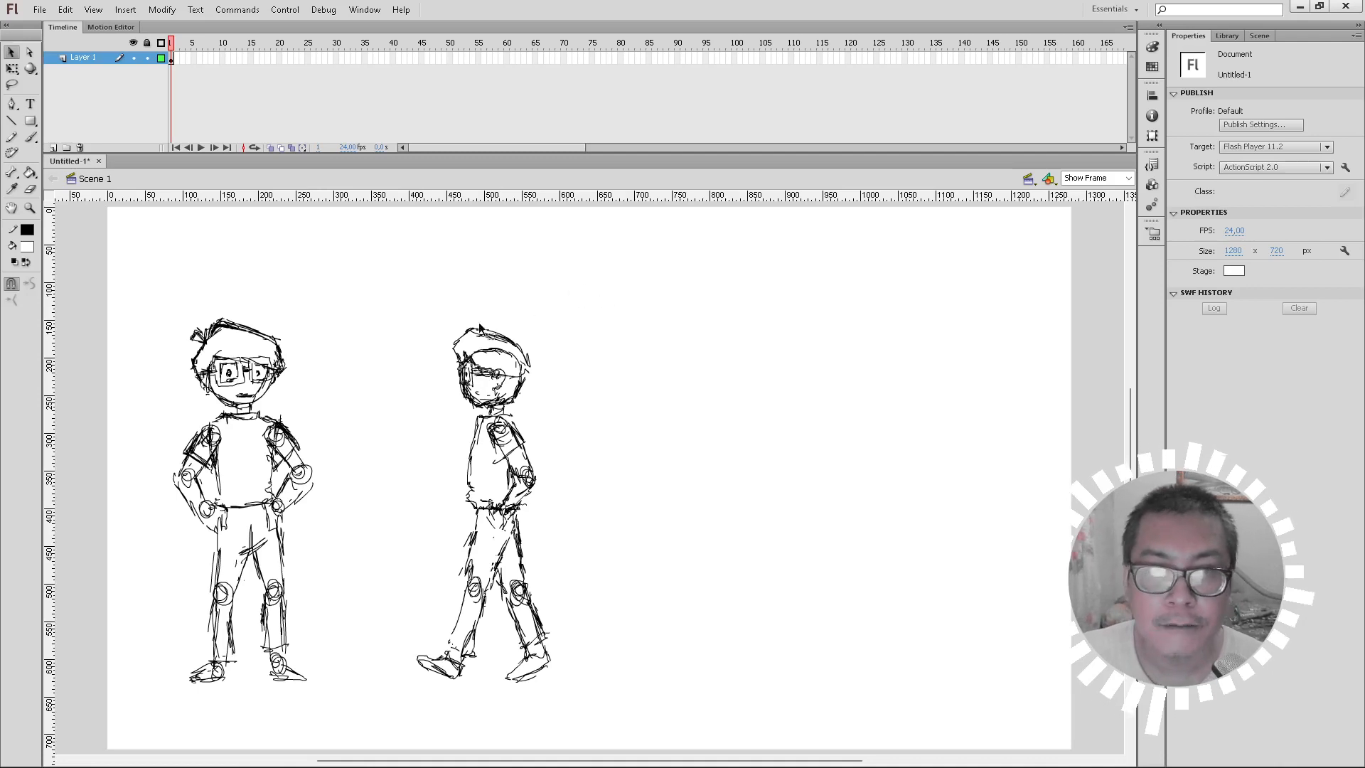
{"action": "left_click", "coordinate": [30, 207]}
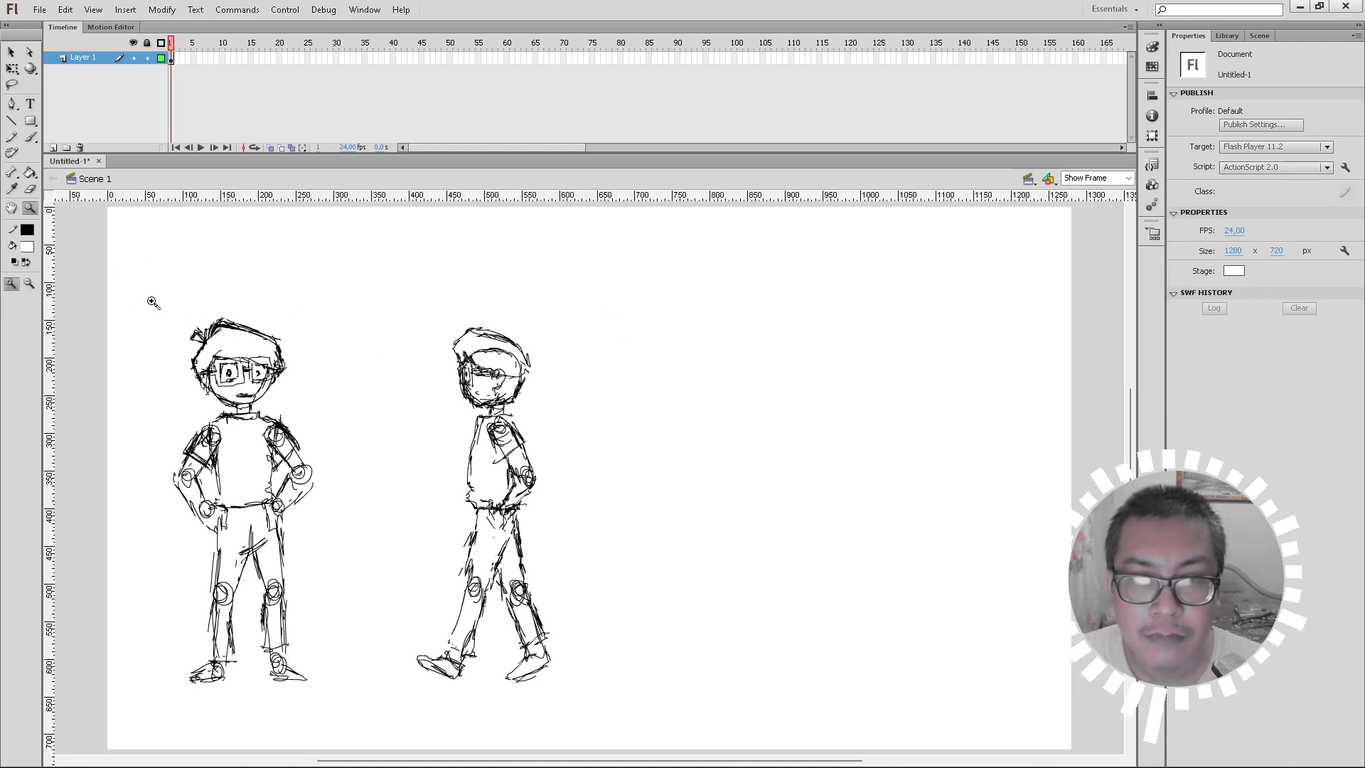
{"action": "left_click", "coordinate": [370, 430]}
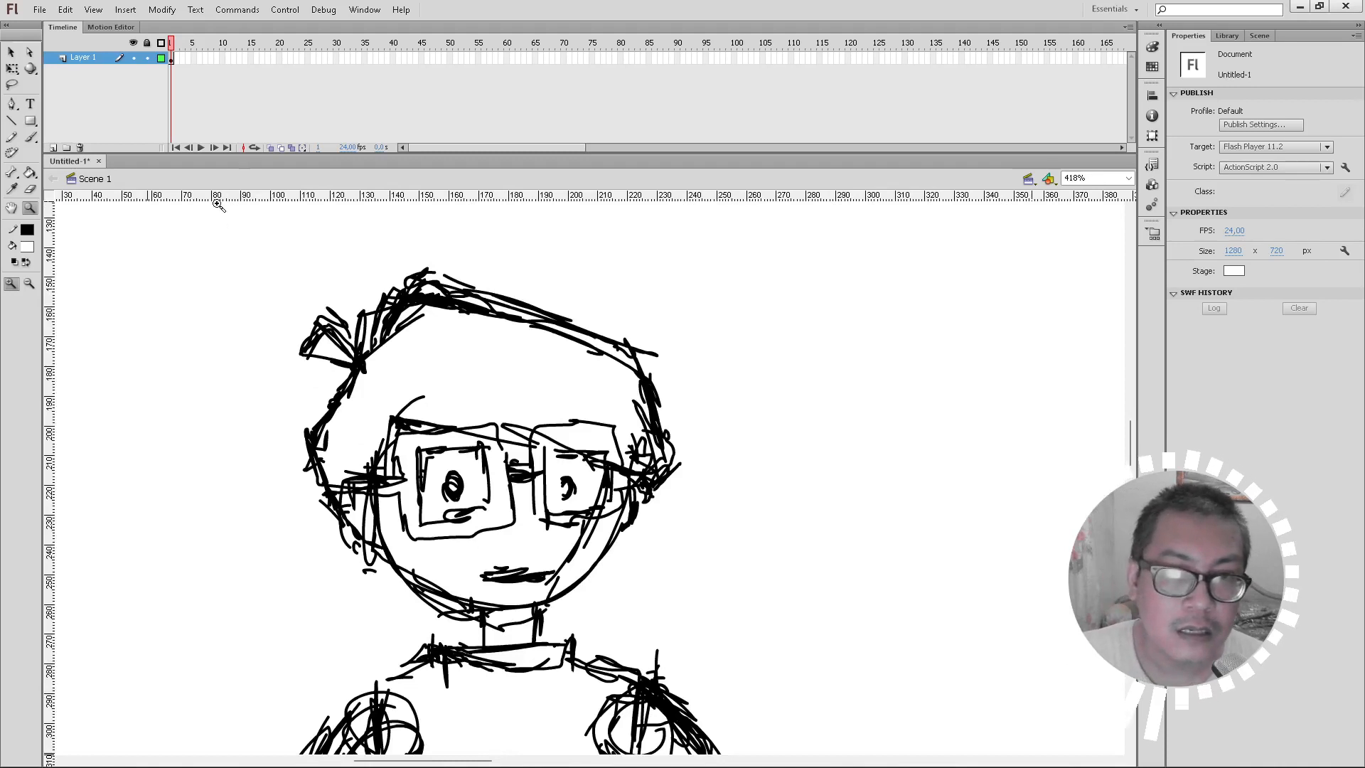
{"action": "left_click", "coordinate": [95, 63]}
{"action": "double_click", "coordinate": [94, 60]}
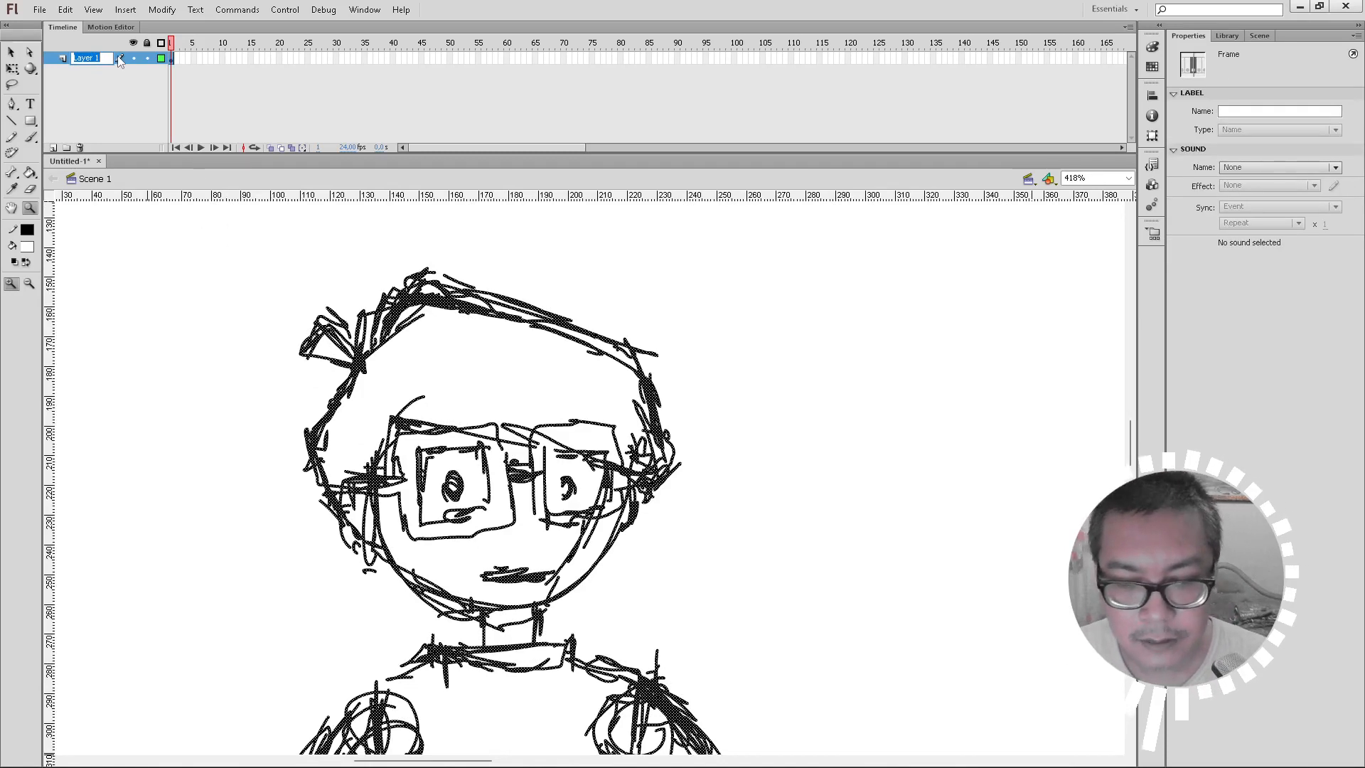
{"action": "type", "text": "sket"}
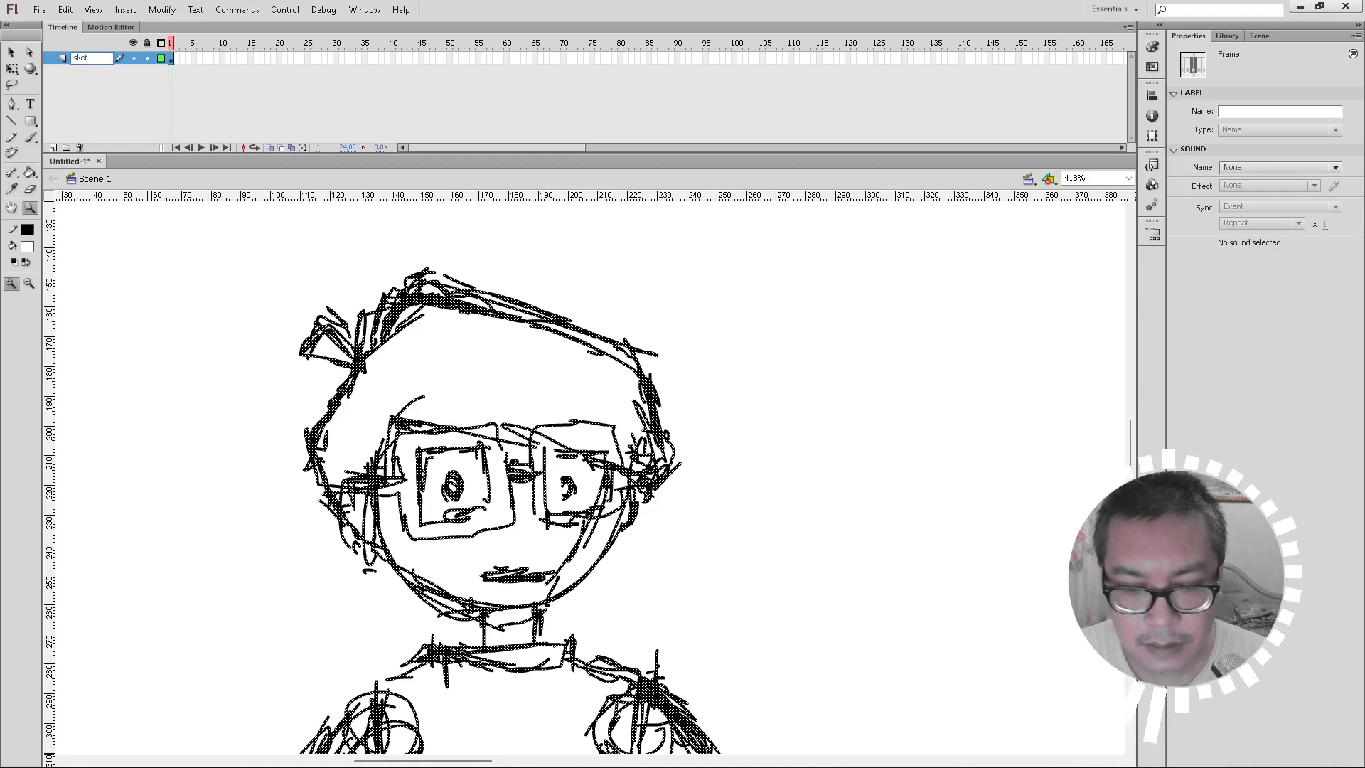
{"action": "type", "text": "ch"}
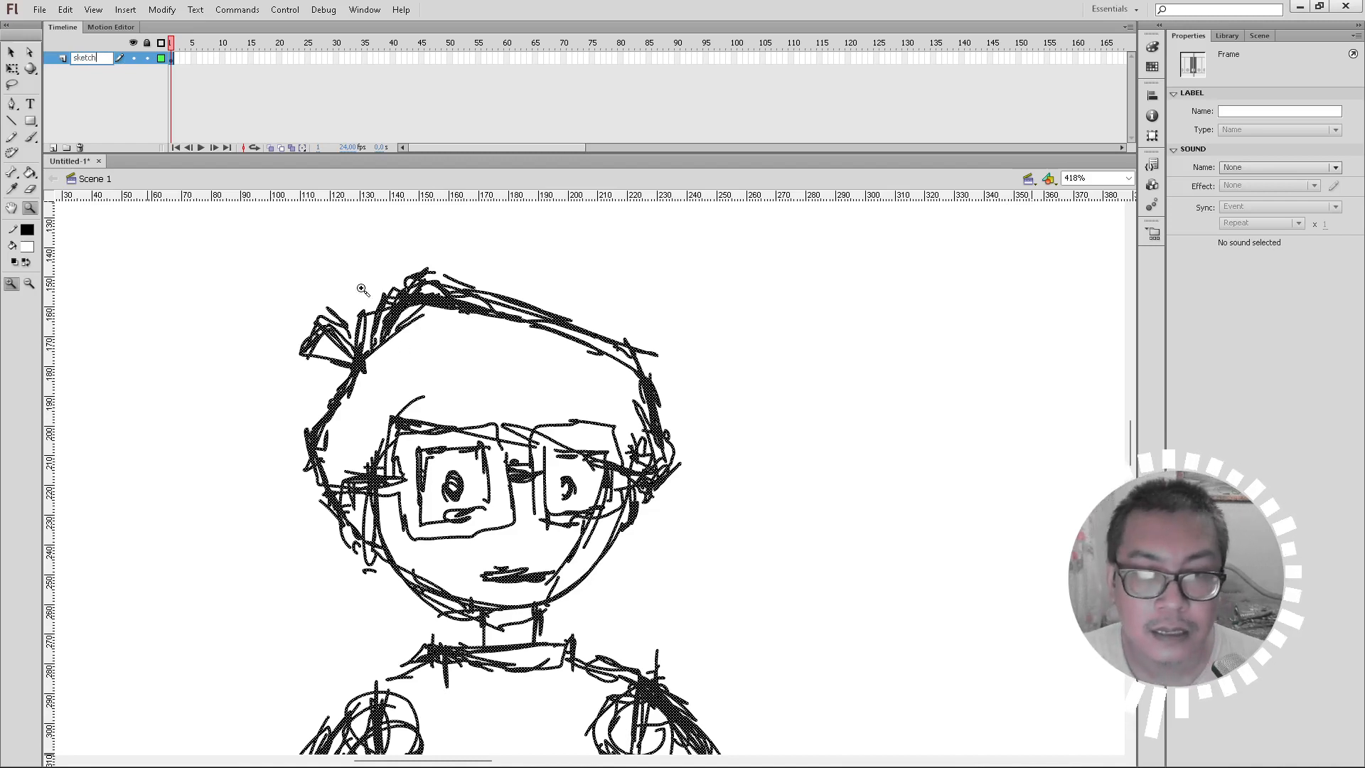
{"action": "left_click", "coordinate": [107, 110]}
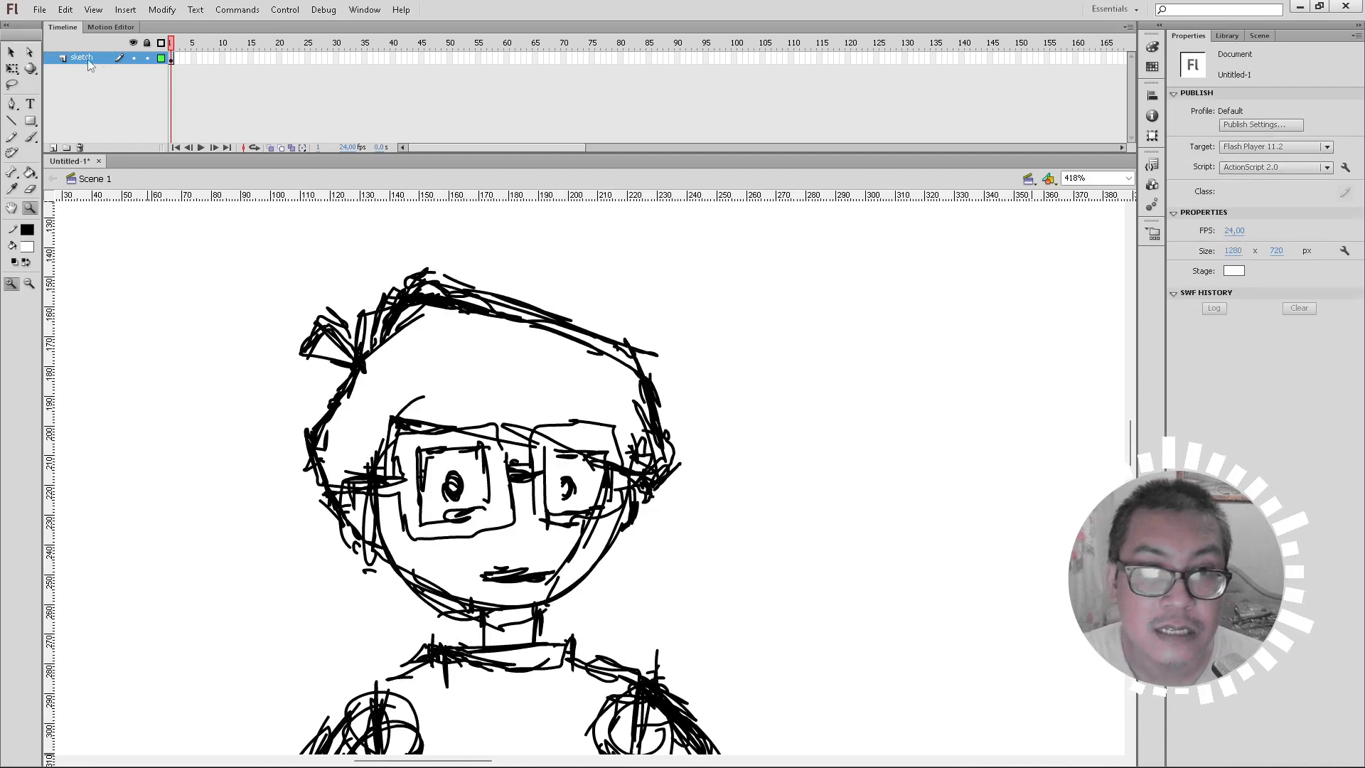
Step: Add a new layer above the sketch layer and lock the sketch layer
{"action": "left_click", "coordinate": [53, 147]}
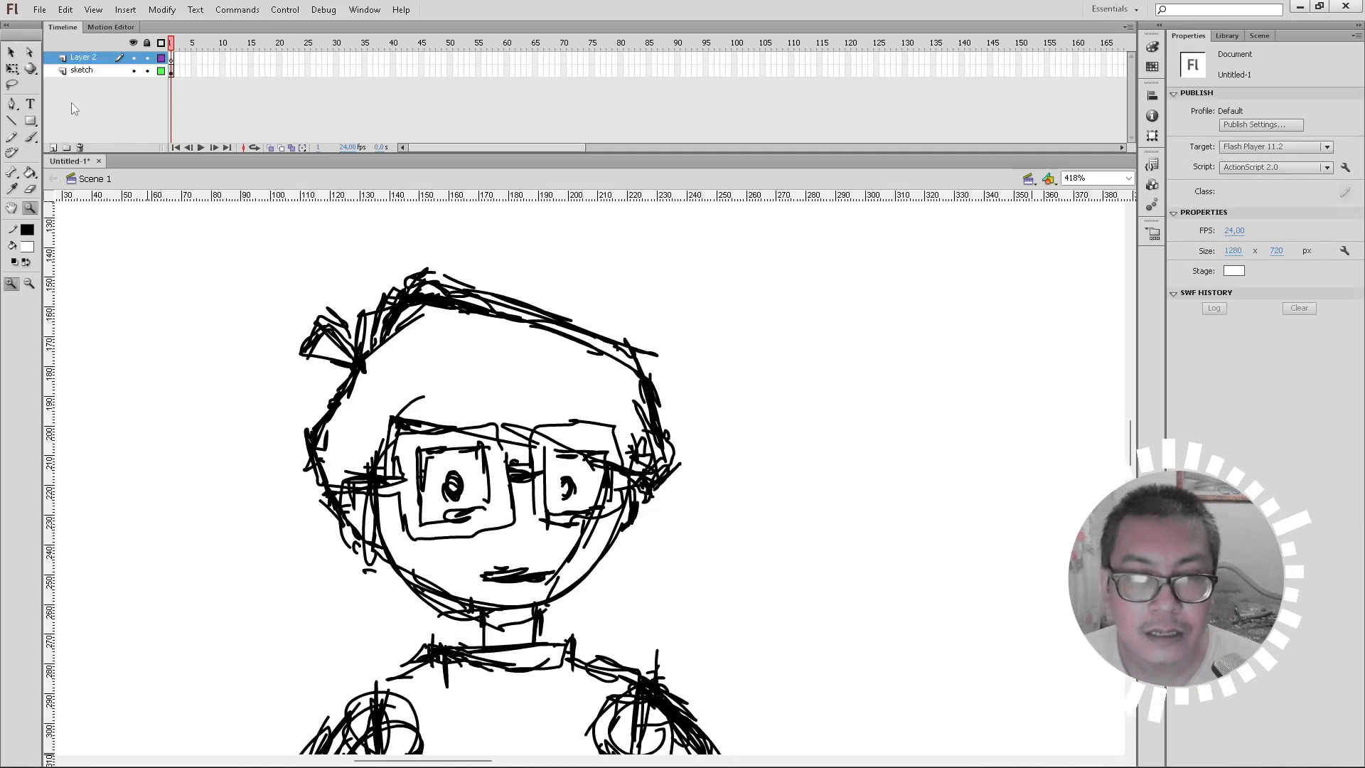
{"action": "left_click", "coordinate": [88, 62]}
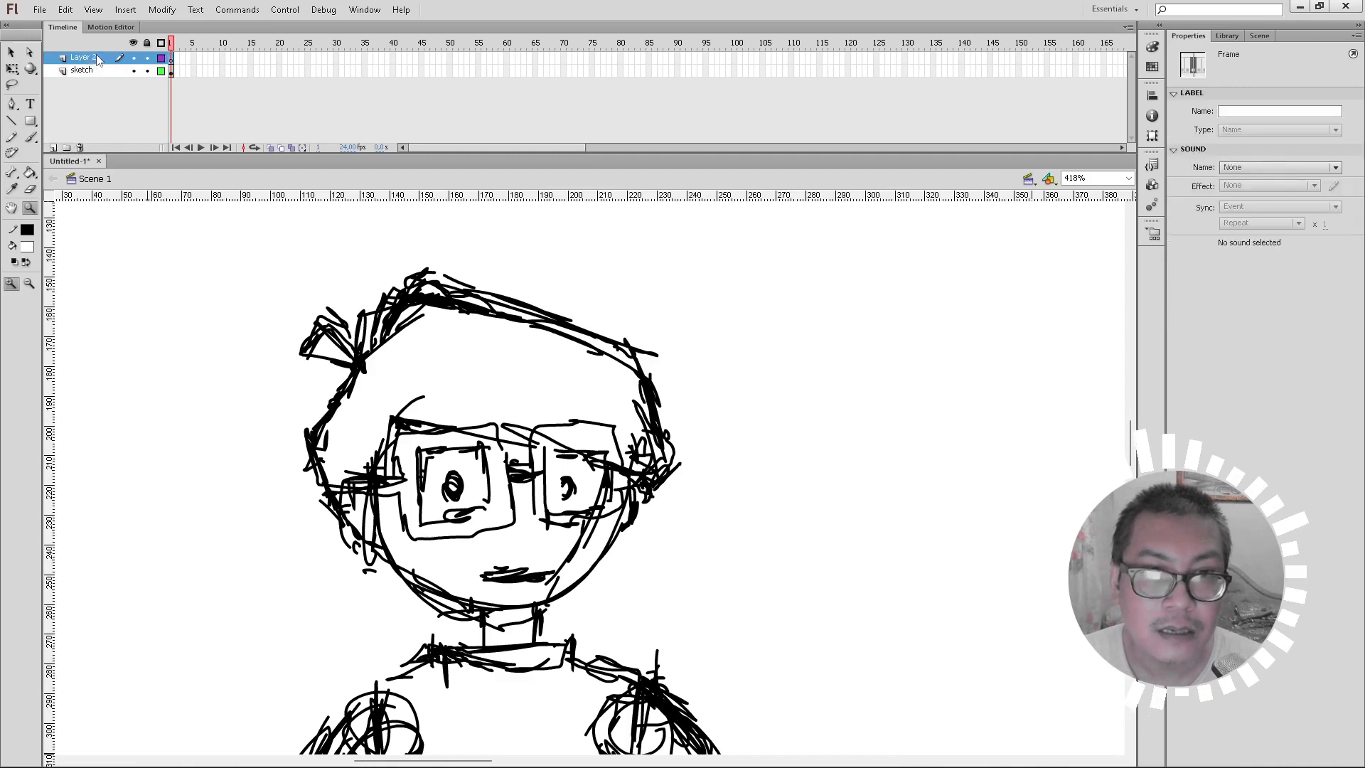
{"action": "left_click", "coordinate": [147, 71]}
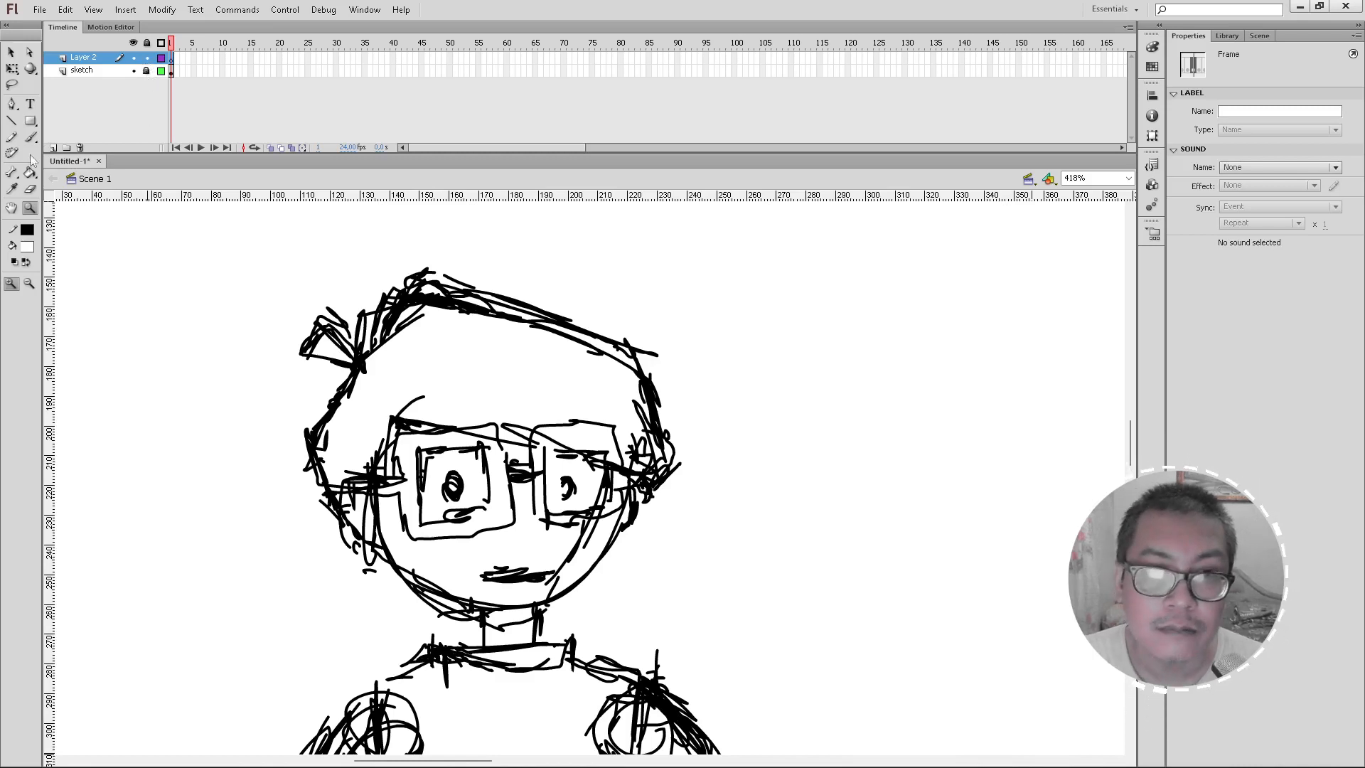
Step: Rename the new upper layer to "gambar"
{"action": "left_click", "coordinate": [31, 189]}
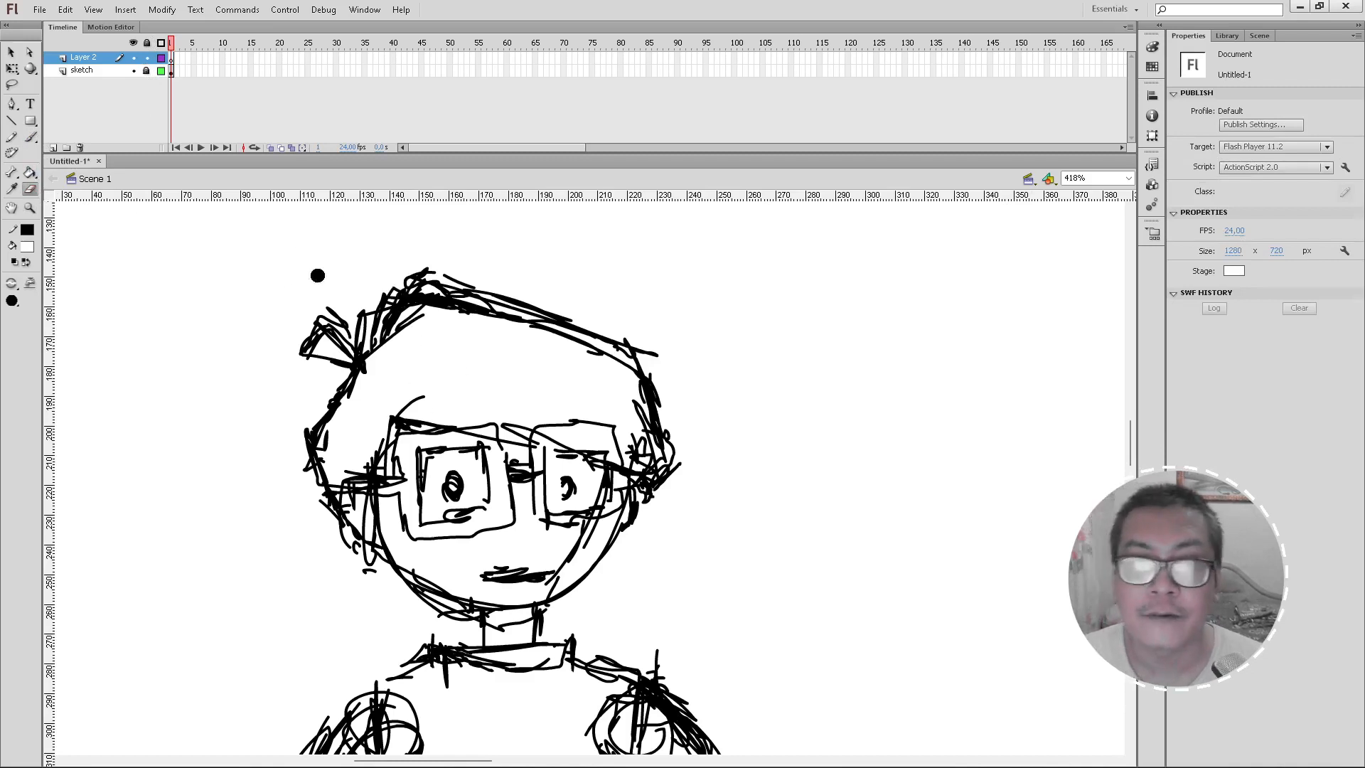
{"action": "double_click", "coordinate": [91, 59]}
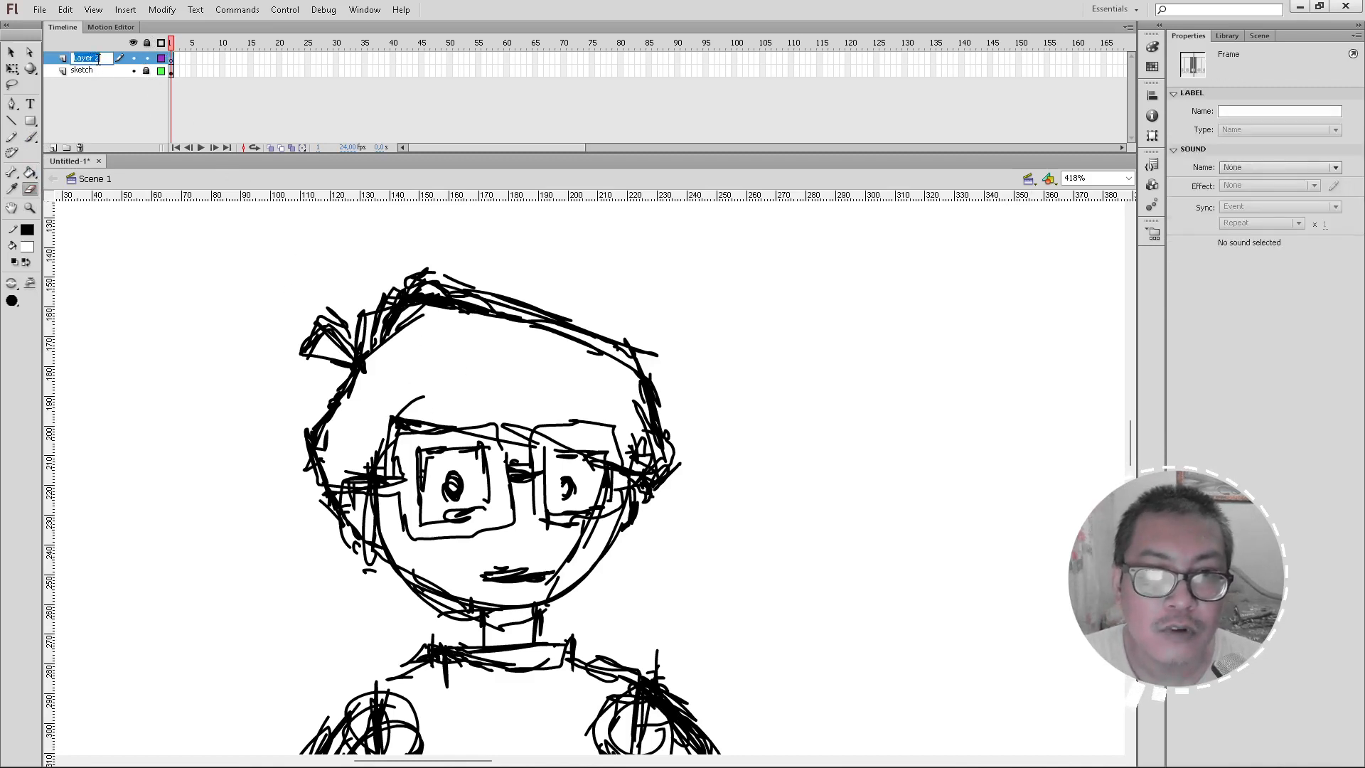
{"action": "type", "text": "gambar"}
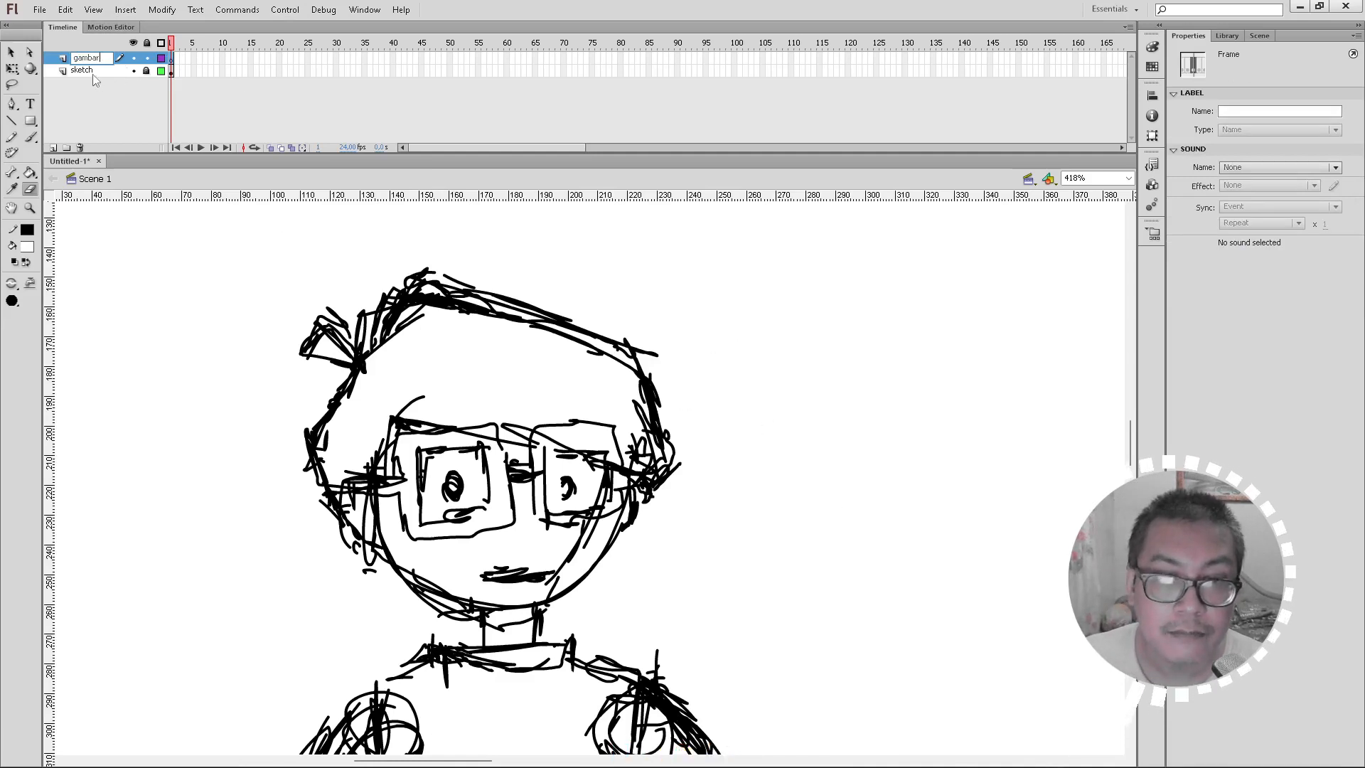
{"action": "left_click", "coordinate": [93, 74]}
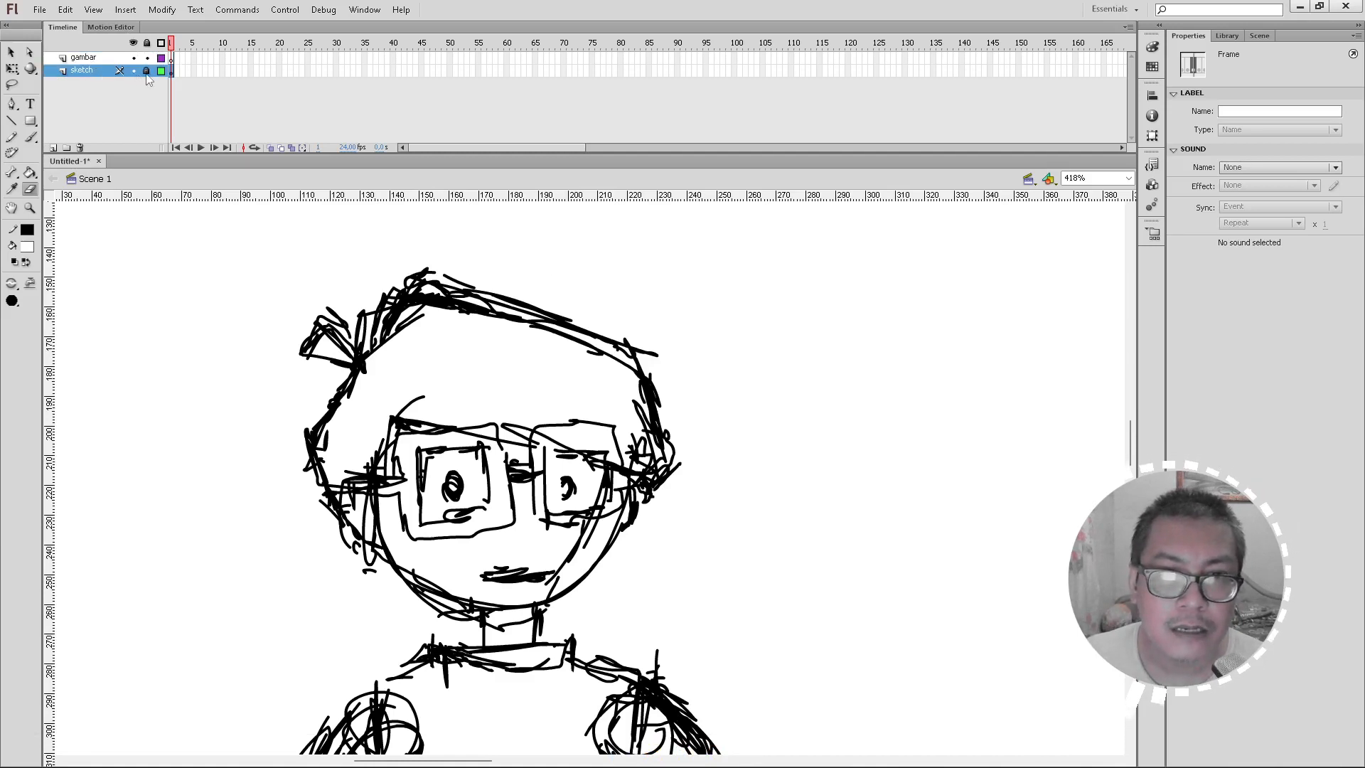
Step: Unlock the sketch layer, recolour all its strokes white (#FFFFFF) and display the layer as green outlines
{"action": "left_click", "coordinate": [91, 74]}
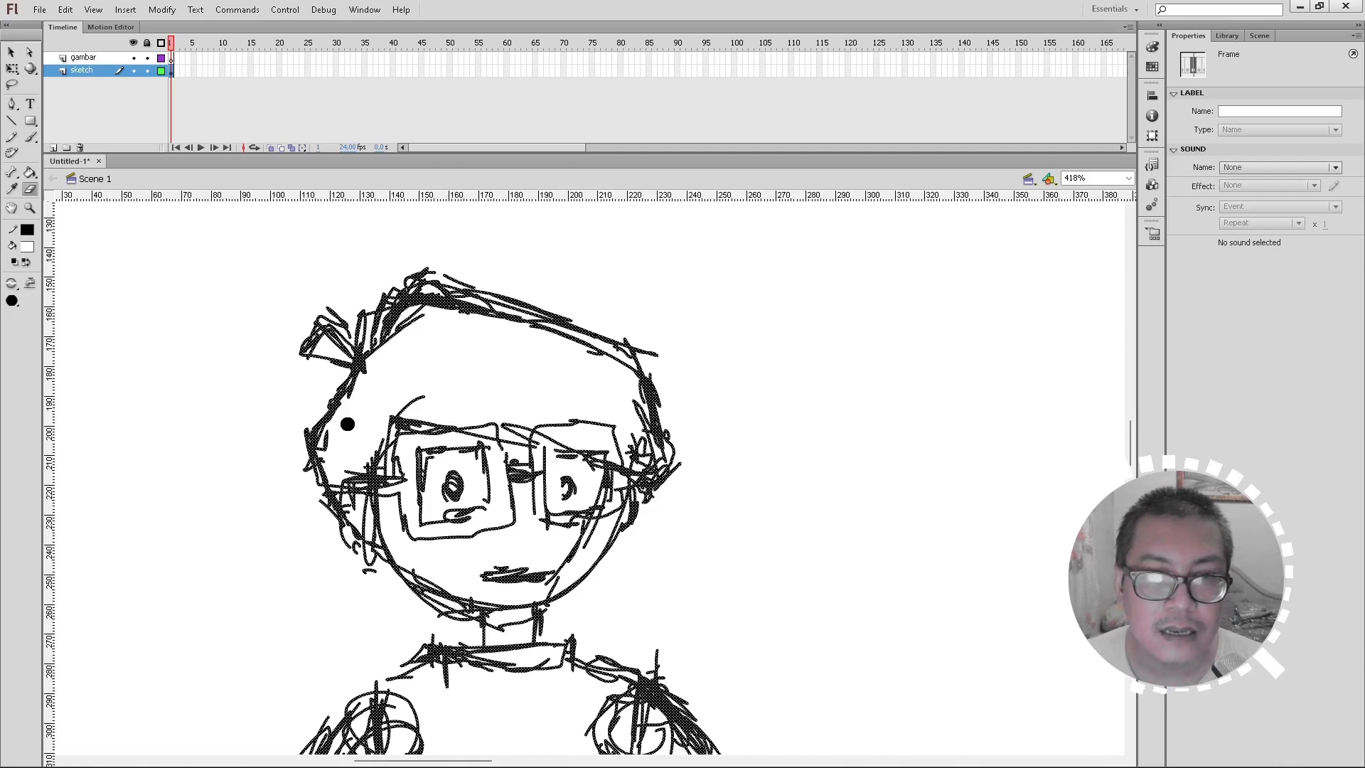
{"action": "left_click", "coordinate": [27, 229]}
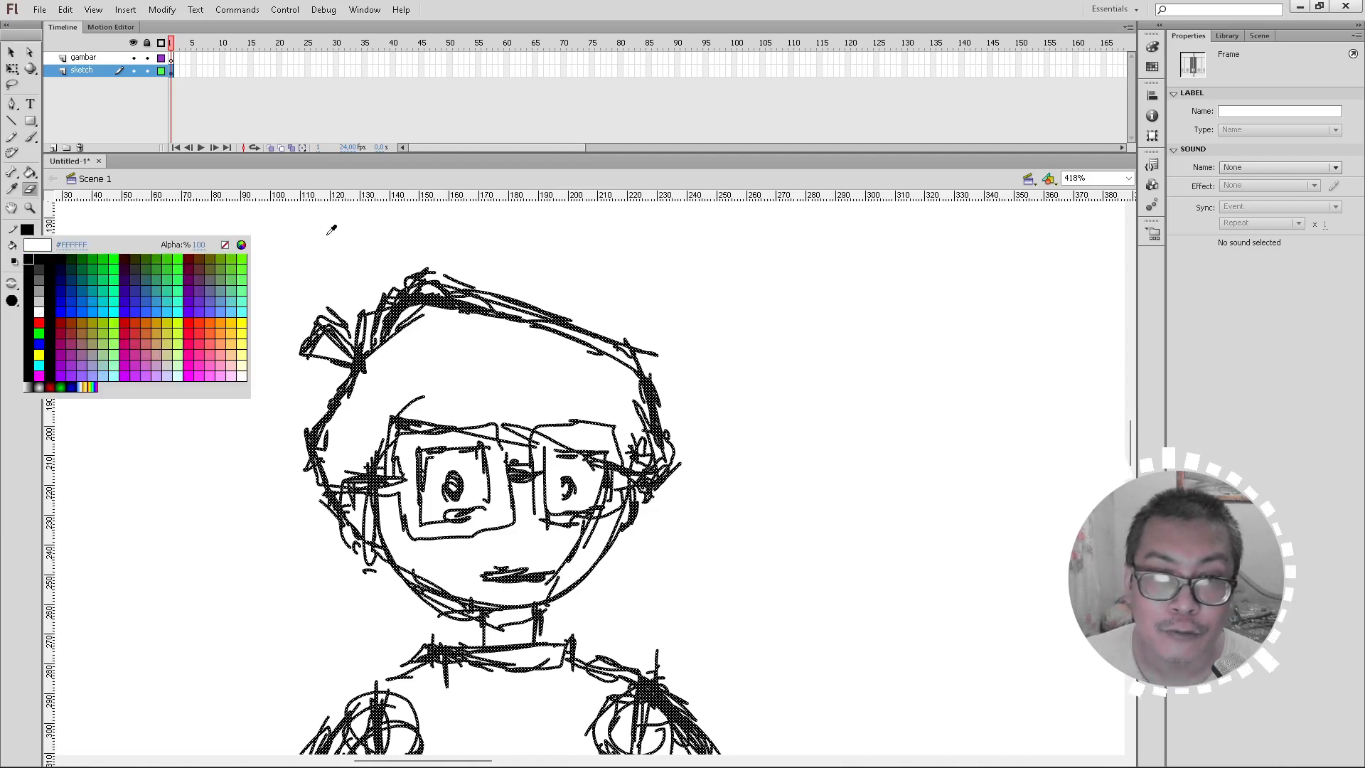
{"action": "left_click", "coordinate": [351, 223]}
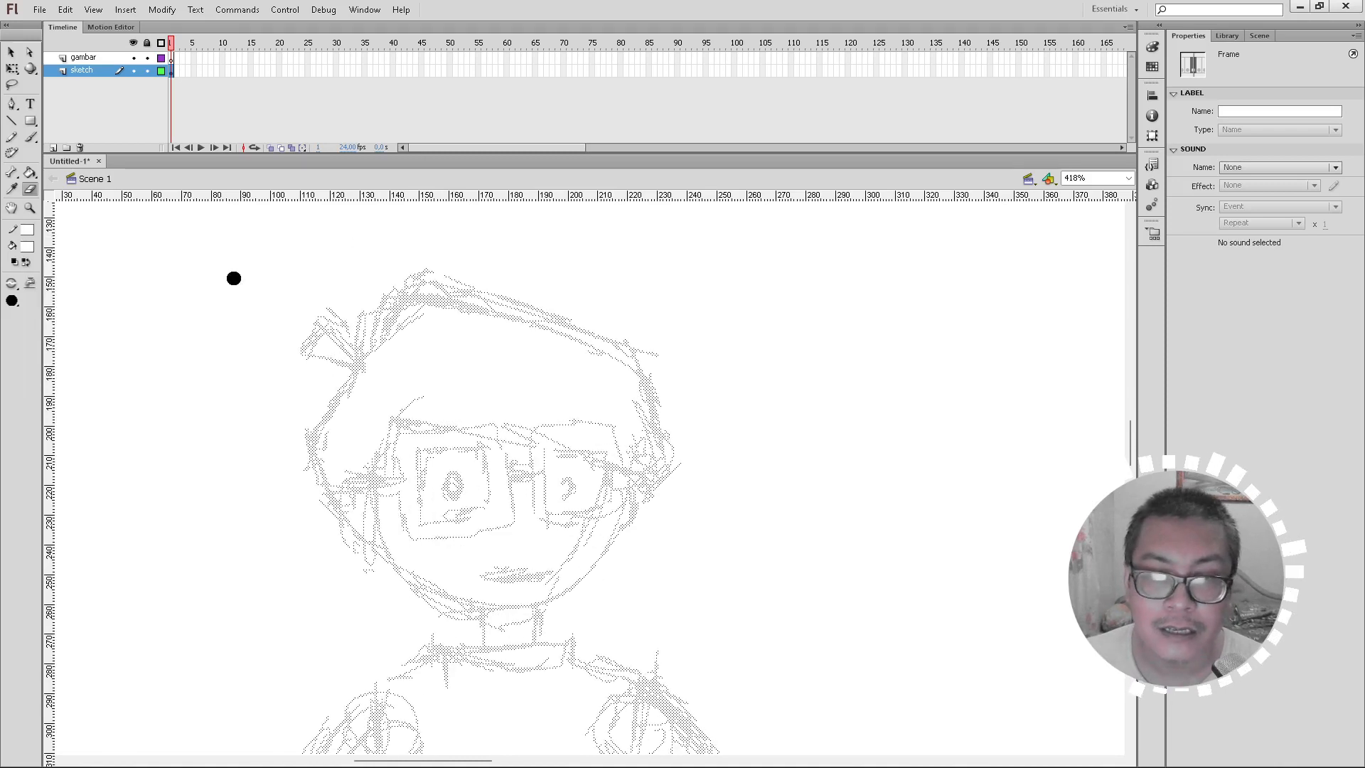
{"action": "left_click", "coordinate": [11, 52]}
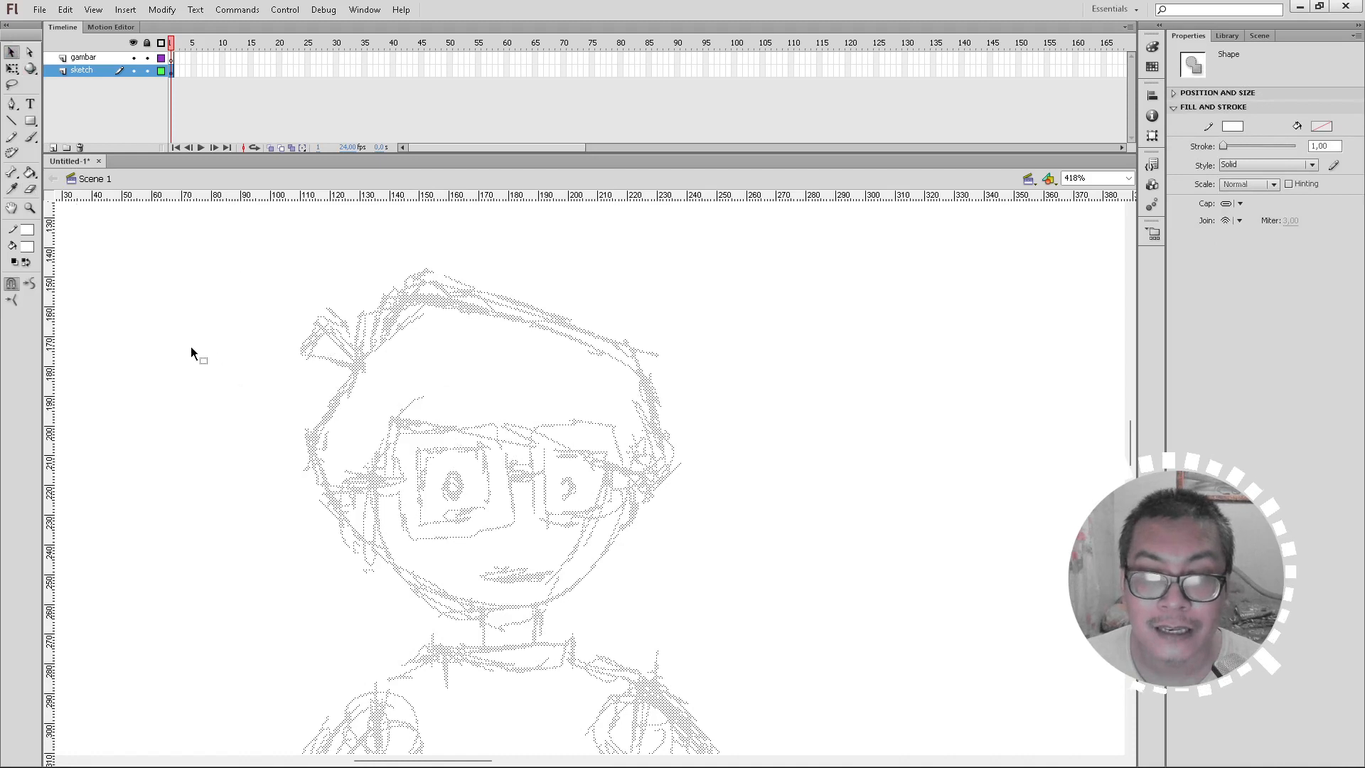
{"action": "key", "text": "Delete"}
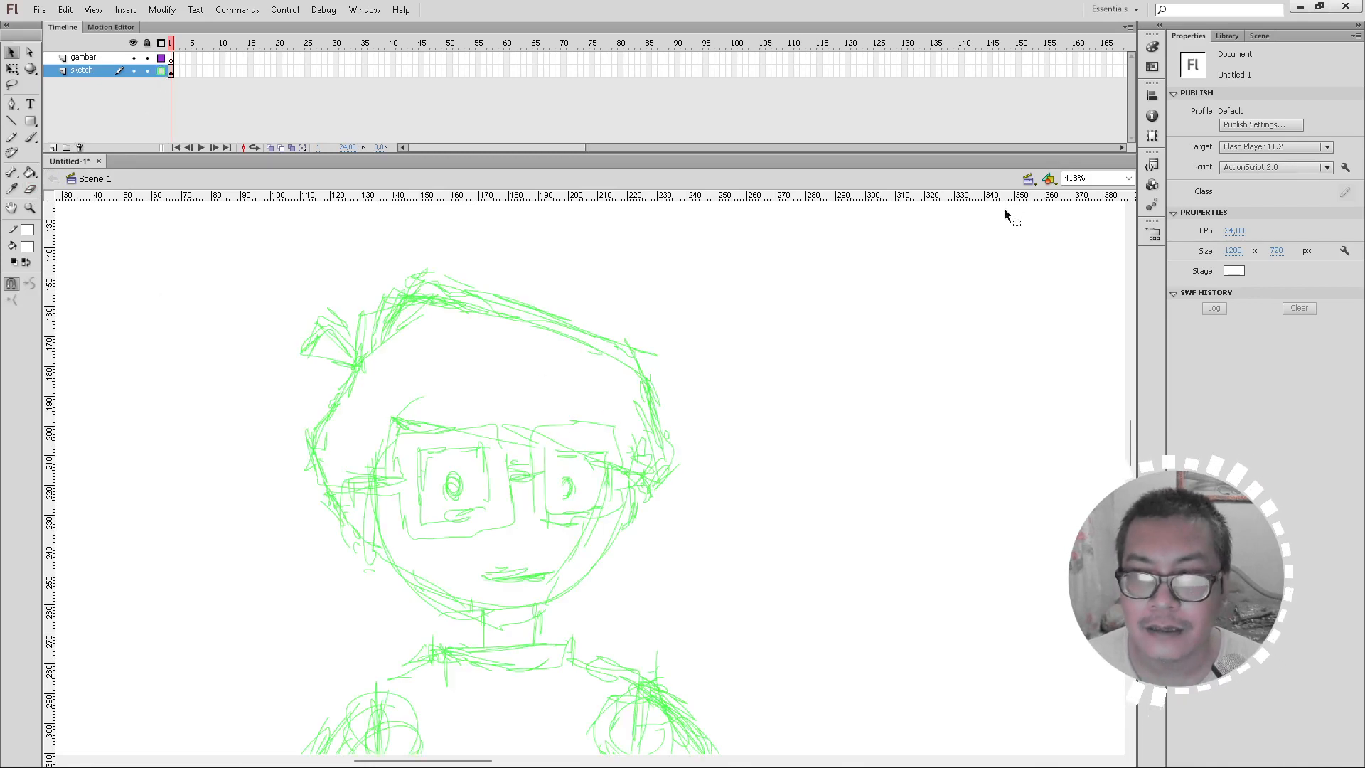
Step: Test the movie to check whether the white sketch shows in the output, and close the preview
{"action": "left_click", "coordinate": [1130, 178]}
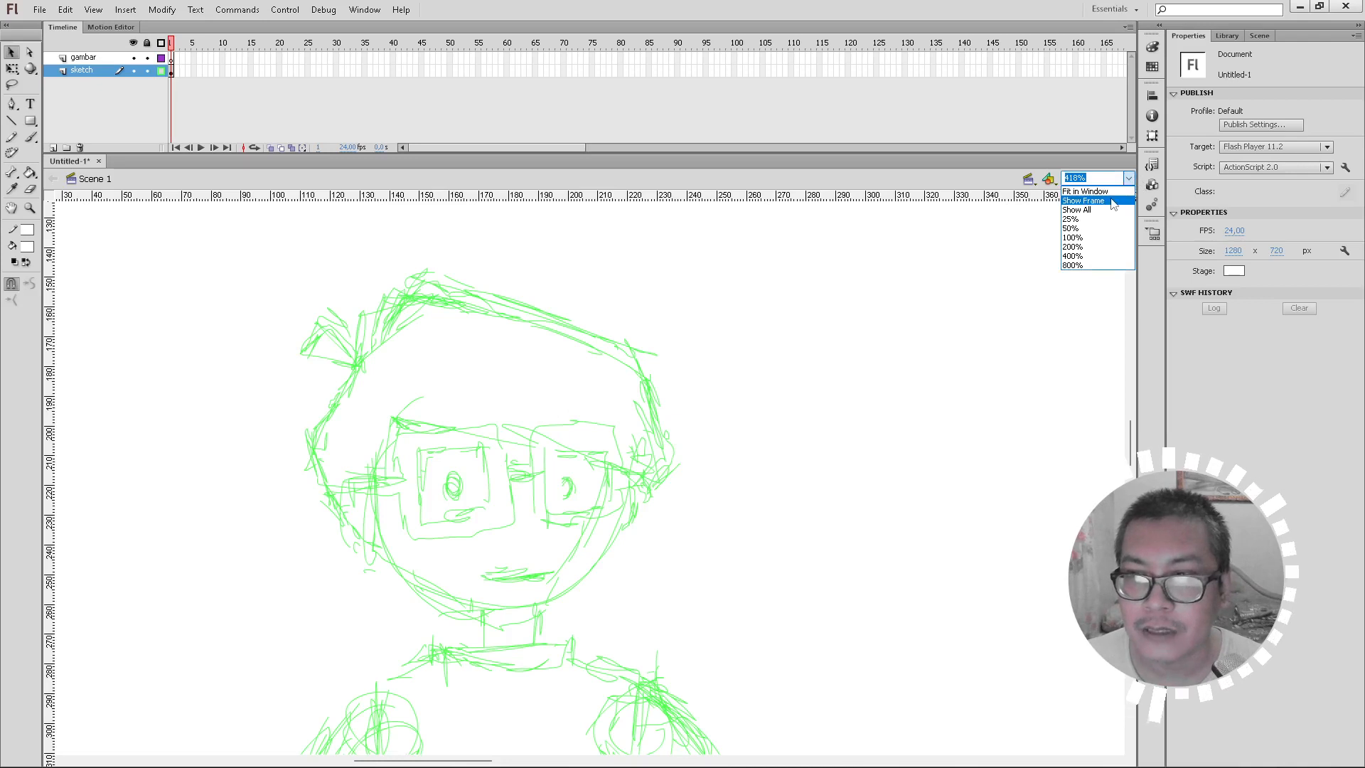
{"action": "left_click", "coordinate": [1086, 197]}
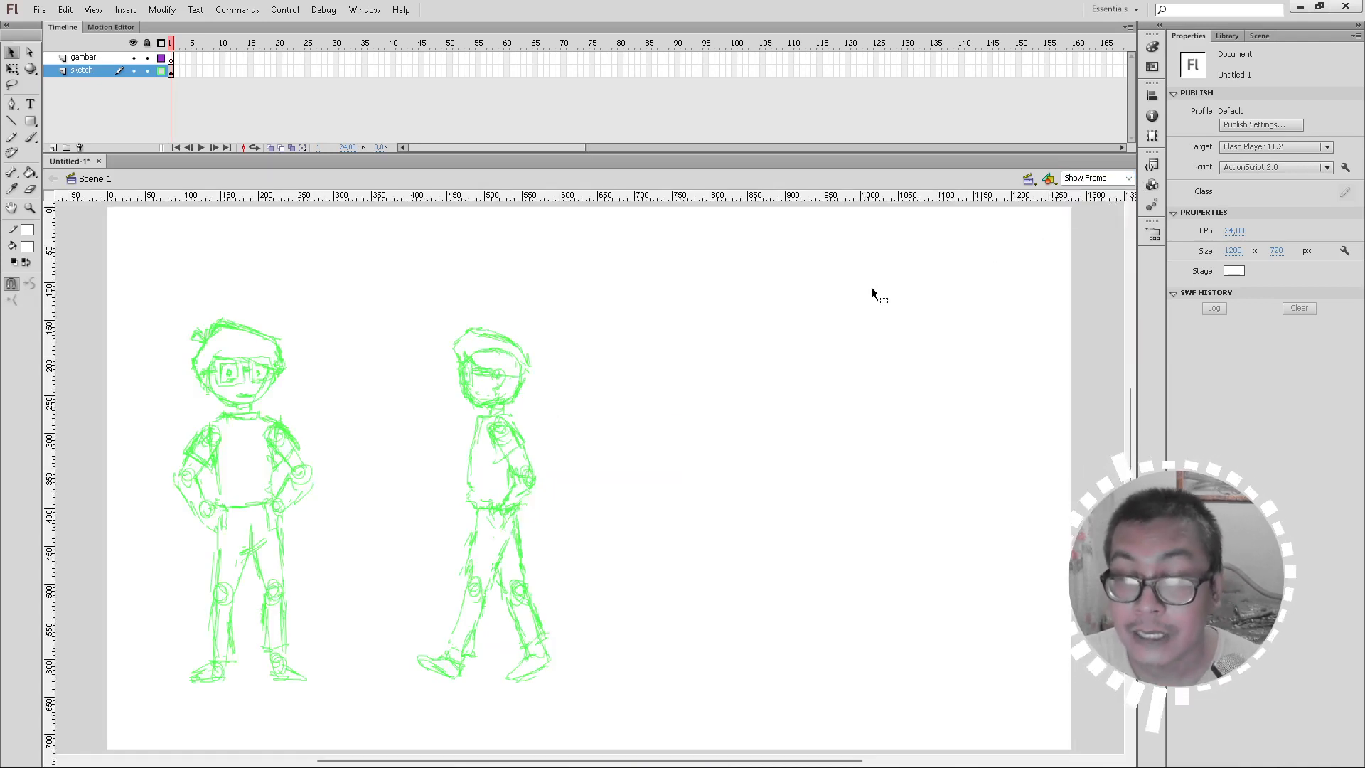
{"action": "key", "text": "ctrl+Return"}
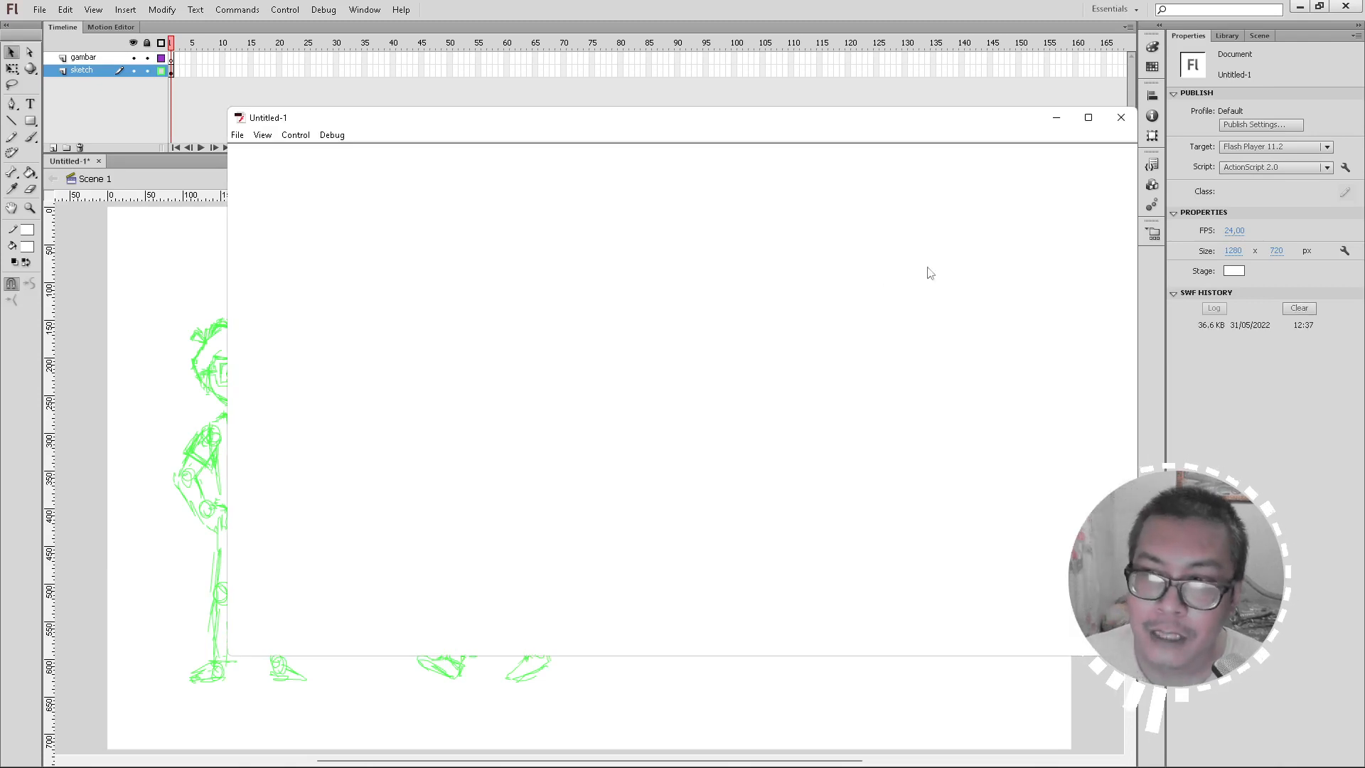
{"action": "left_click", "coordinate": [1122, 118]}
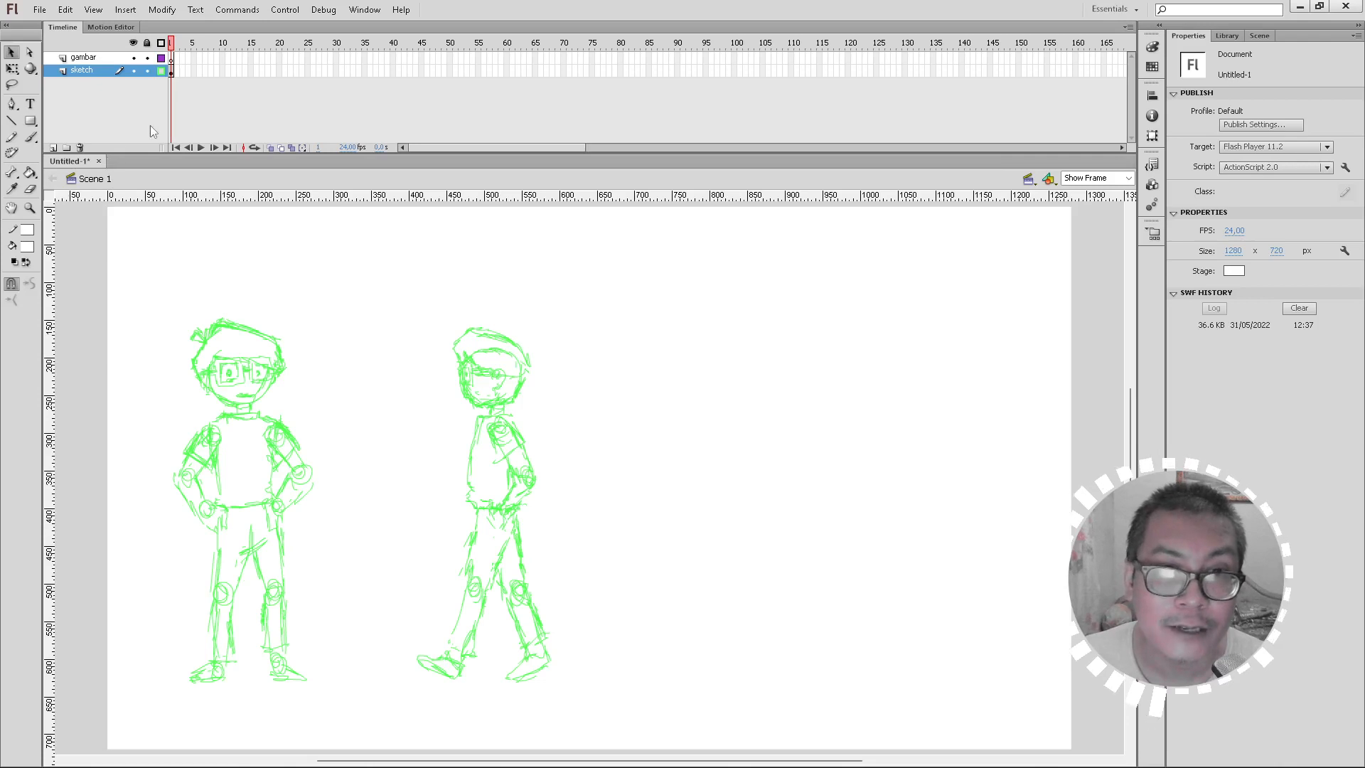
Step: Lock the sketch layer again and make the gambar layer active for drawing
{"action": "left_click", "coordinate": [147, 70]}
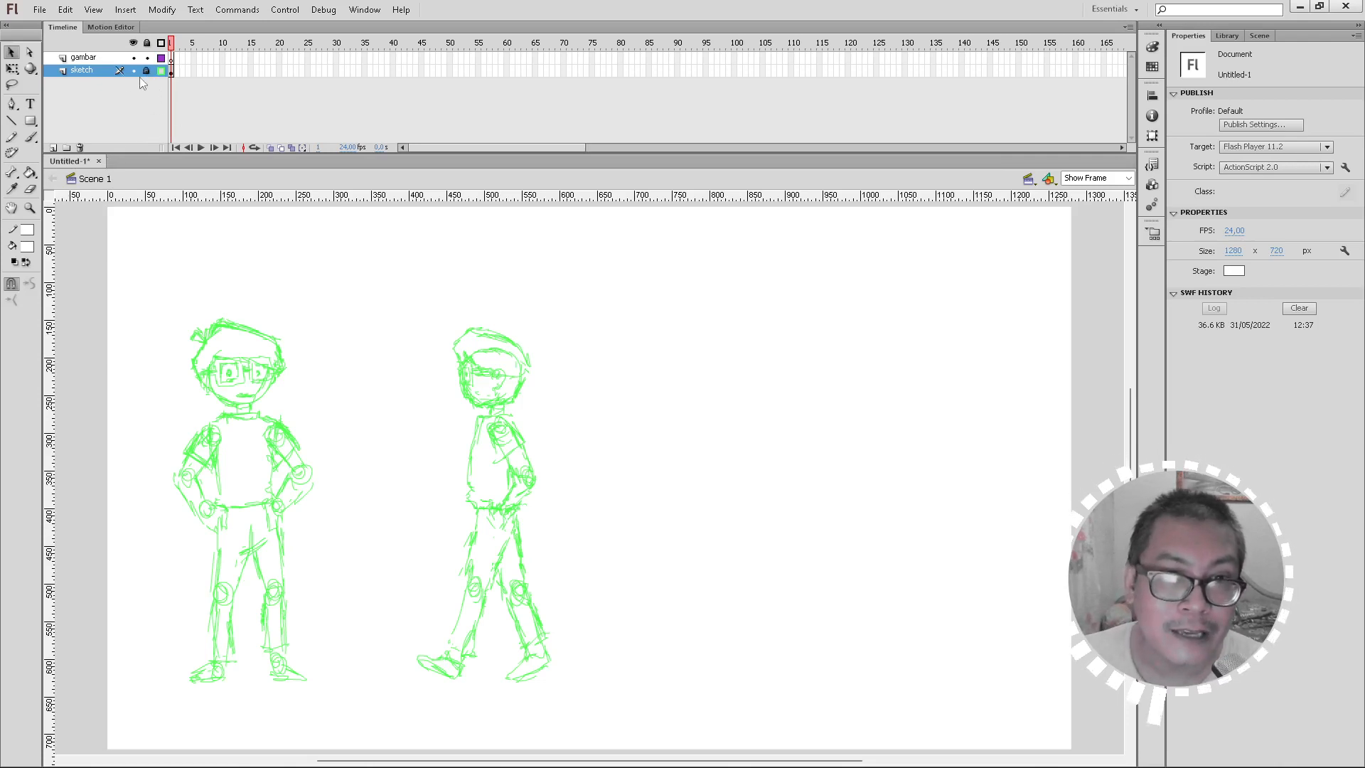
{"action": "left_click", "coordinate": [93, 61]}
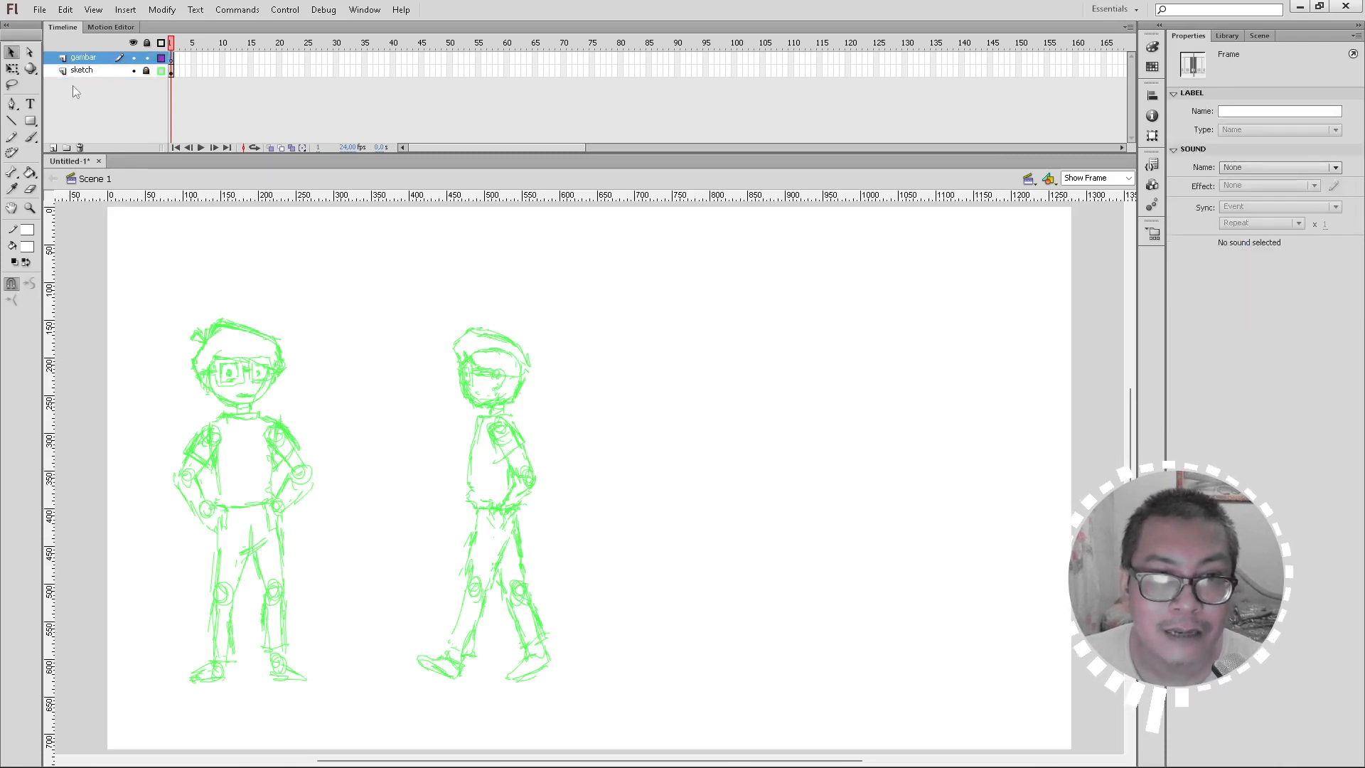
Step: Trace the jawline of the front-view head with the Pencil tool in black, following the sketch from one ear to the other
{"action": "left_click", "coordinate": [11, 139]}
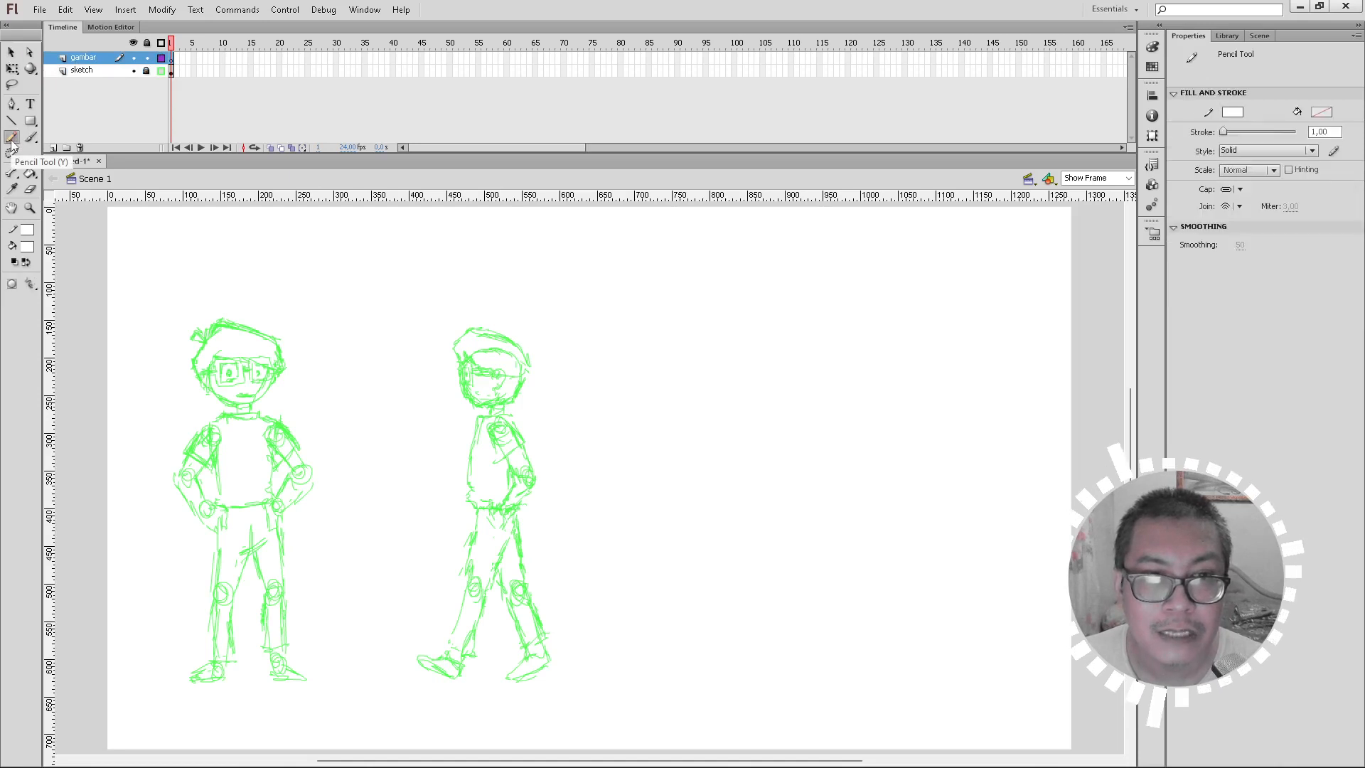
{"action": "left_click", "coordinate": [26, 233]}
{"action": "left_click", "coordinate": [33, 254]}
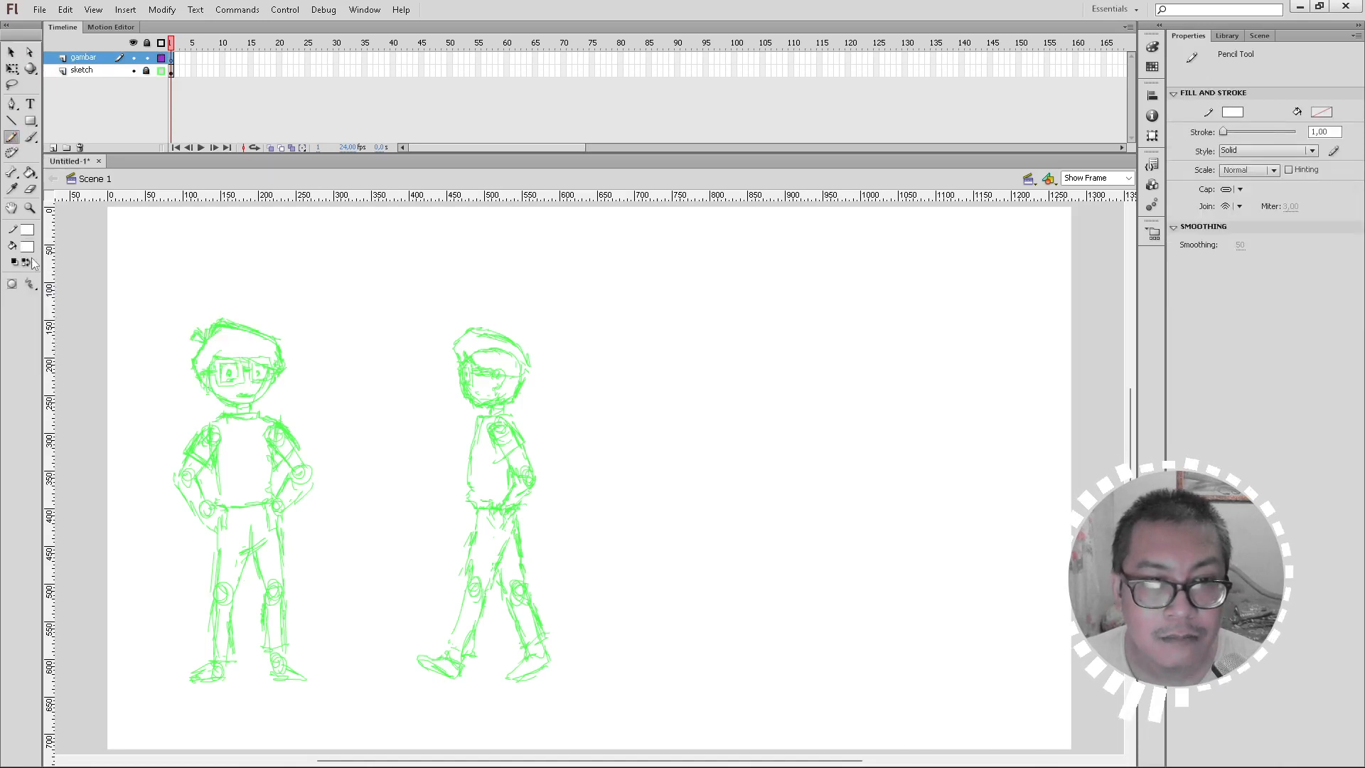
{"action": "left_click", "coordinate": [30, 208]}
{"action": "left_click_drag", "start_coordinate": [162, 284], "coordinate": [377, 468]}
{"action": "left_click_drag", "start_coordinate": [256, 293], "coordinate": [845, 662]}
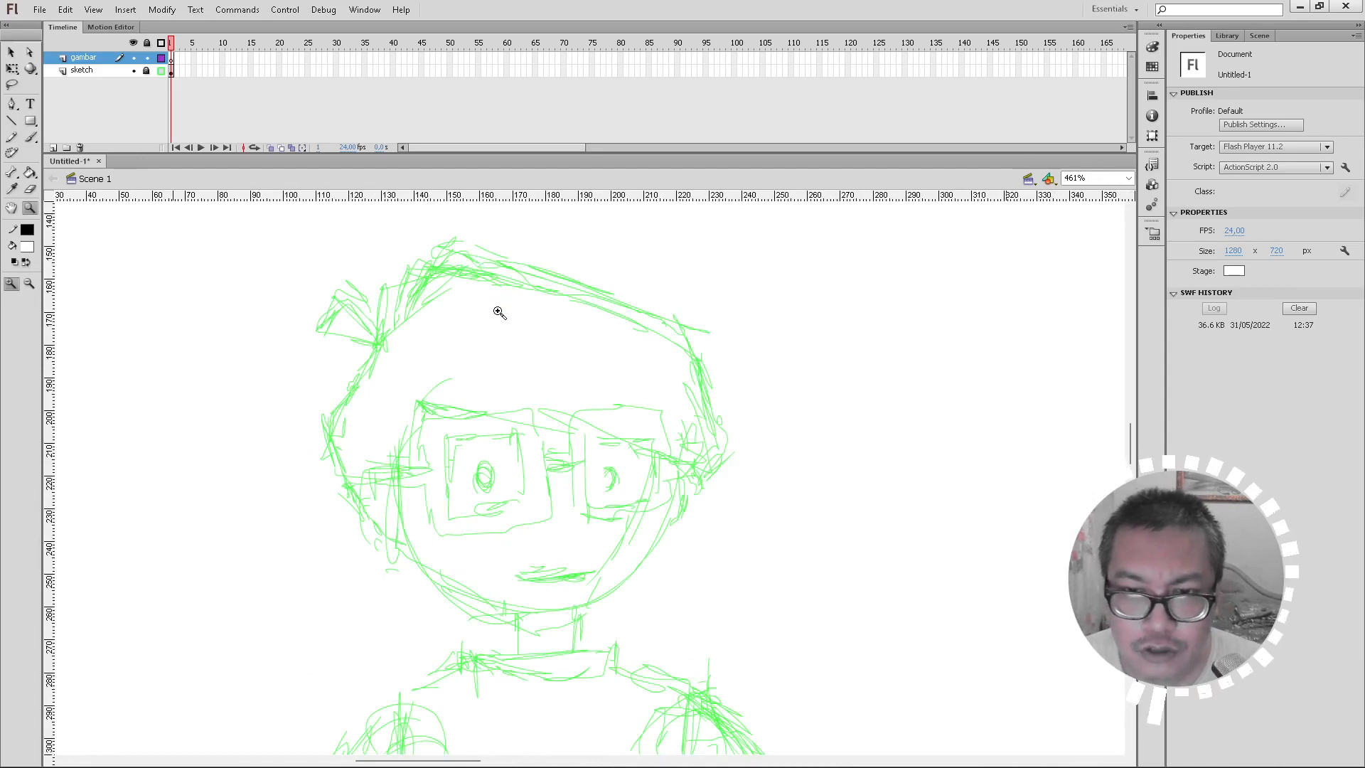
{"action": "left_click", "coordinate": [13, 138]}
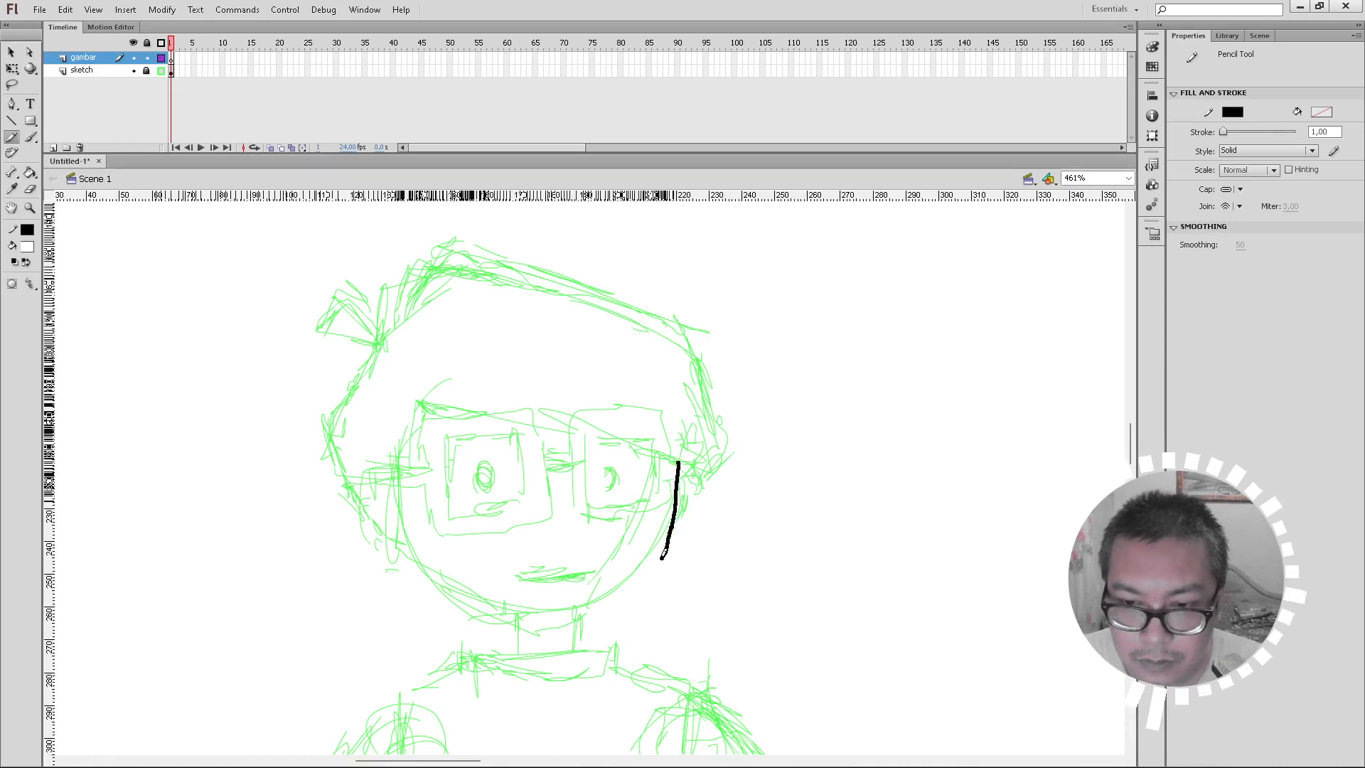
{"action": "mouse_move", "coordinate": [614, 590]}
{"action": "left_mouse_down"}
{"action": "mouse_move", "coordinate": [567, 611]}
{"action": "mouse_move", "coordinate": [506, 603]}
{"action": "mouse_move", "coordinate": [443, 577]}
{"action": "mouse_move", "coordinate": [408, 532]}
{"action": "left_mouse_up"}
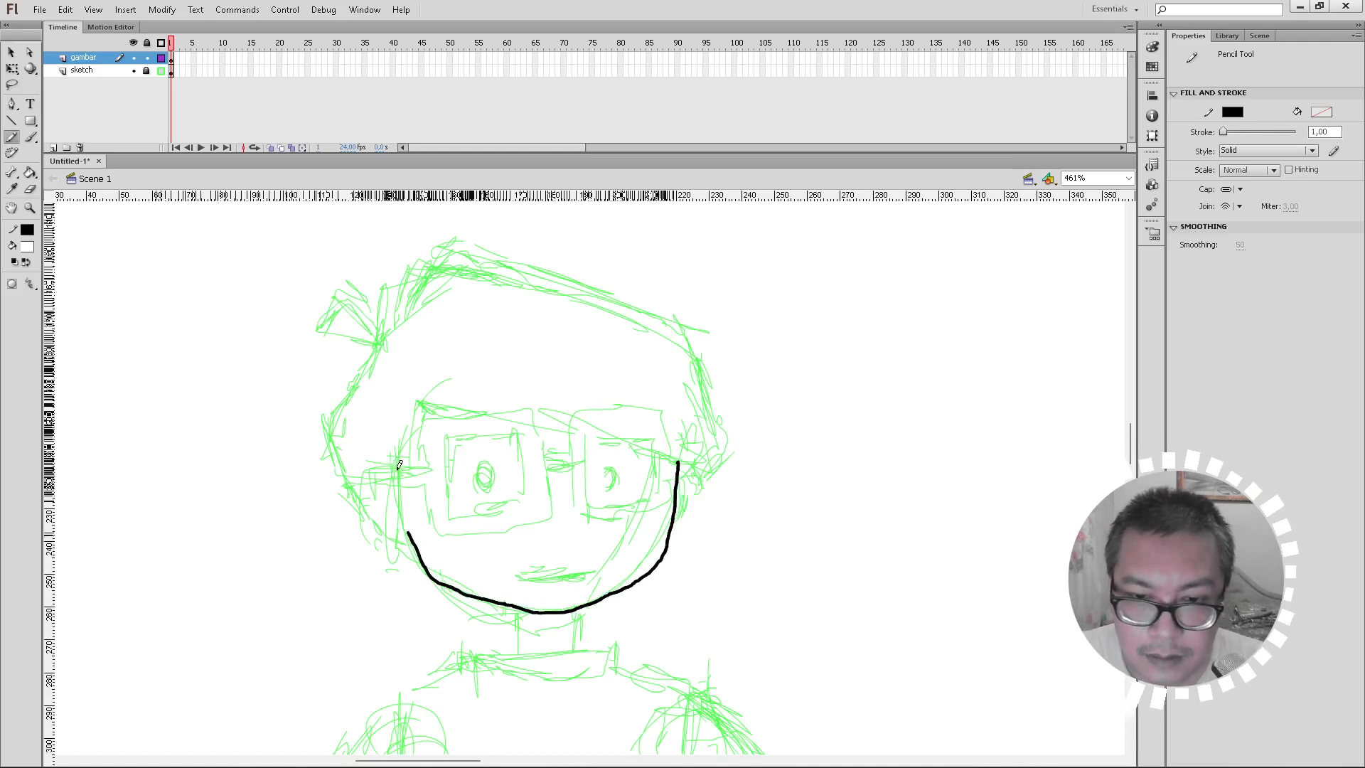
Step: Draw both ears of the front-view head in black, including their inner ear lines
{"action": "mouse_move", "coordinate": [398, 471]}
{"action": "left_mouse_down"}
{"action": "mouse_move", "coordinate": [381, 461]}
{"action": "mouse_move", "coordinate": [369, 506]}
{"action": "mouse_move", "coordinate": [411, 535]}
{"action": "left_mouse_up"}
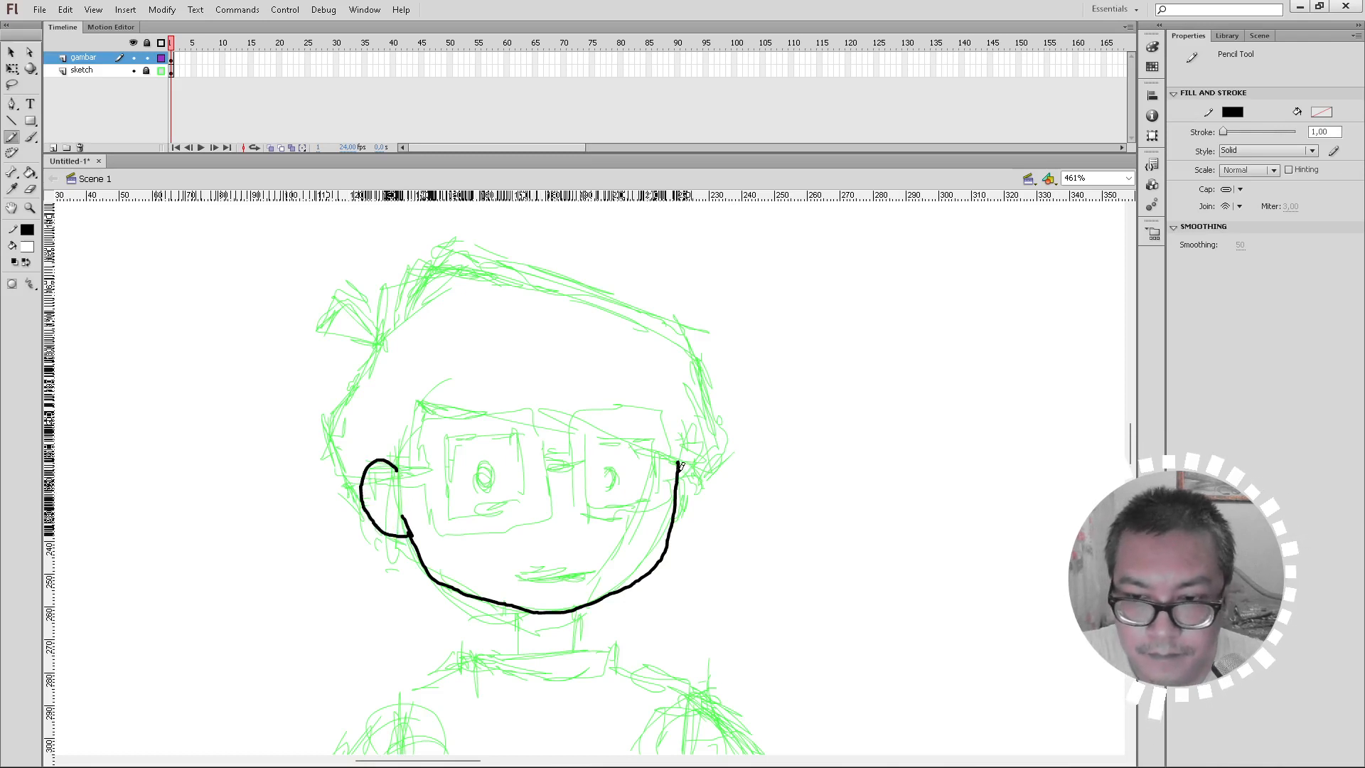
{"action": "mouse_move", "coordinate": [678, 469]}
{"action": "left_mouse_down"}
{"action": "mouse_move", "coordinate": [698, 463]}
{"action": "mouse_move", "coordinate": [697, 507]}
{"action": "mouse_move", "coordinate": [675, 521]}
{"action": "mouse_move", "coordinate": [684, 475]}
{"action": "mouse_move", "coordinate": [681, 509]}
{"action": "left_mouse_up"}
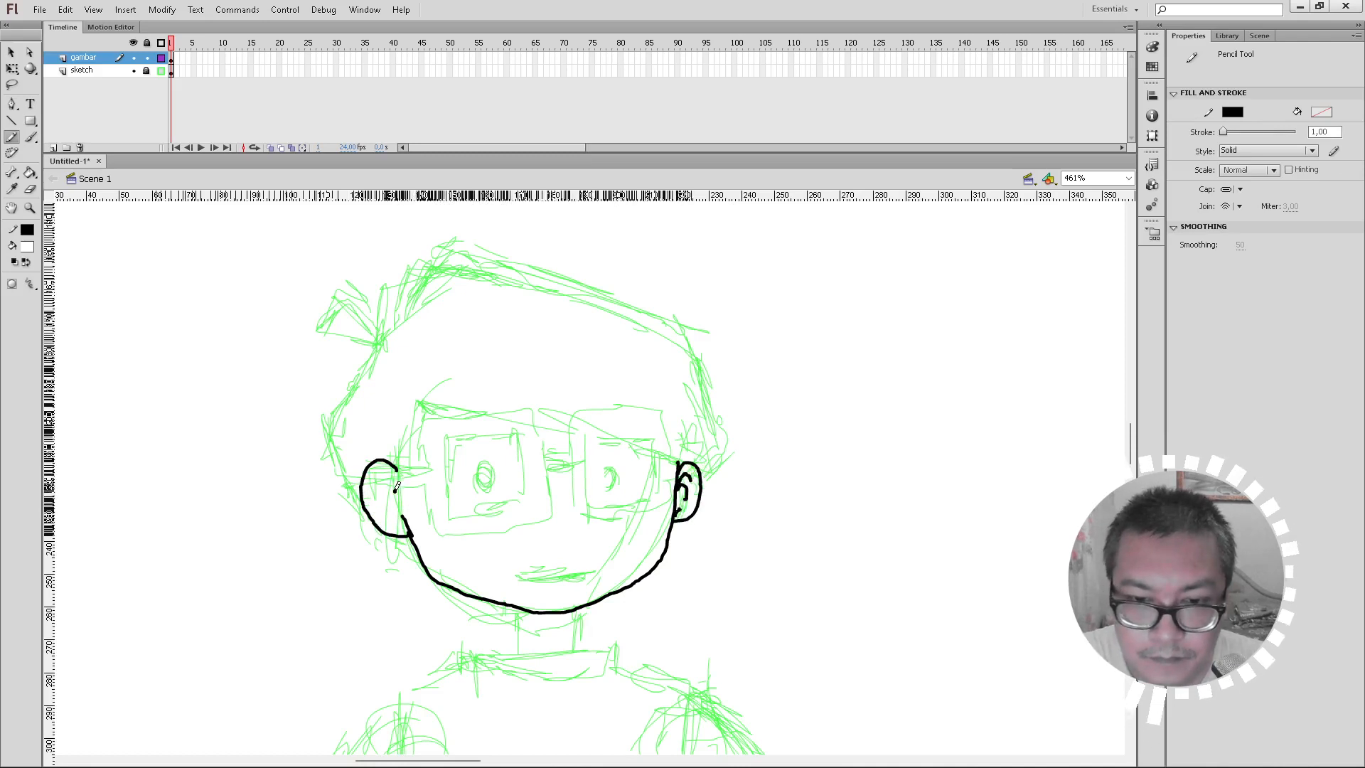
{"action": "mouse_move", "coordinate": [390, 489]}
{"action": "left_mouse_down"}
{"action": "mouse_move", "coordinate": [391, 502]}
{"action": "mouse_move", "coordinate": [382, 472]}
{"action": "mouse_move", "coordinate": [381, 505]}
{"action": "mouse_move", "coordinate": [408, 523]}
{"action": "left_mouse_up"}
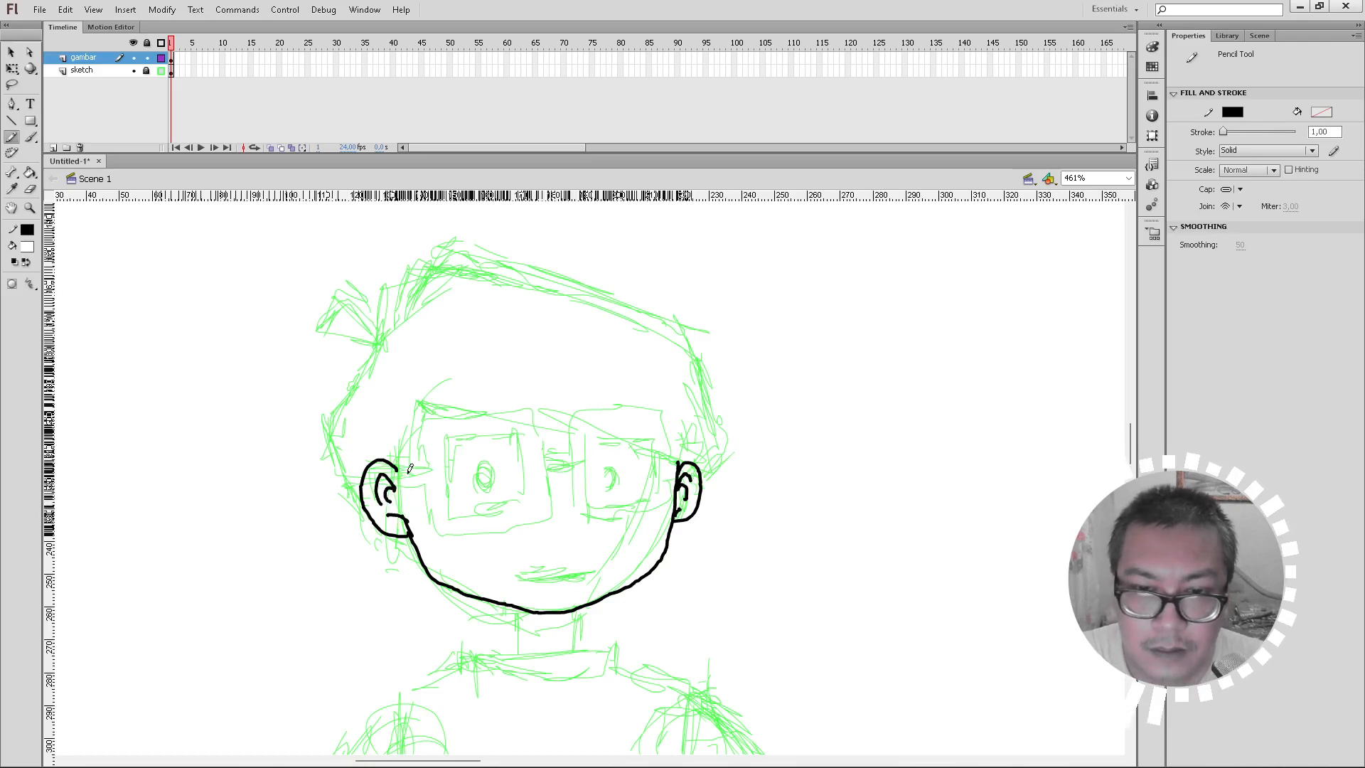
Step: Outline the hair in black, with its fringe, outer contour and the small separate tuft at the back
{"action": "mouse_move", "coordinate": [407, 472]}
{"action": "left_mouse_down"}
{"action": "mouse_move", "coordinate": [420, 390]}
{"action": "mouse_move", "coordinate": [440, 418]}
{"action": "mouse_move", "coordinate": [429, 393]}
{"action": "mouse_move", "coordinate": [683, 419]}
{"action": "mouse_move", "coordinate": [627, 429]}
{"action": "mouse_move", "coordinate": [686, 456]}
{"action": "mouse_move", "coordinate": [706, 483]}
{"action": "mouse_move", "coordinate": [726, 427]}
{"action": "mouse_move", "coordinate": [710, 366]}
{"action": "mouse_move", "coordinate": [676, 319]}
{"action": "mouse_move", "coordinate": [589, 268]}
{"action": "mouse_move", "coordinate": [462, 241]}
{"action": "mouse_move", "coordinate": [379, 329]}
{"action": "left_mouse_up"}
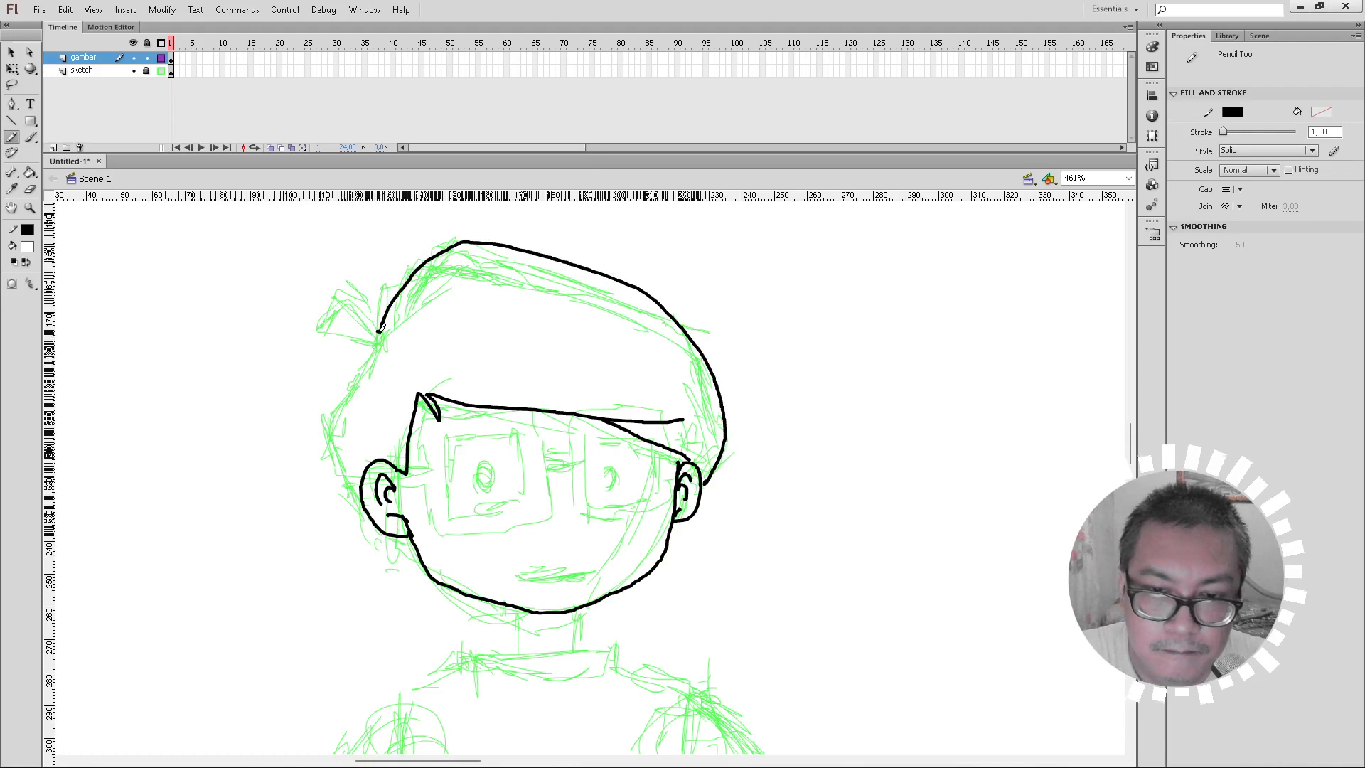
{"action": "mouse_move", "coordinate": [357, 355]}
{"action": "left_mouse_down"}
{"action": "mouse_move", "coordinate": [325, 427]}
{"action": "mouse_move", "coordinate": [365, 508]}
{"action": "left_mouse_up"}
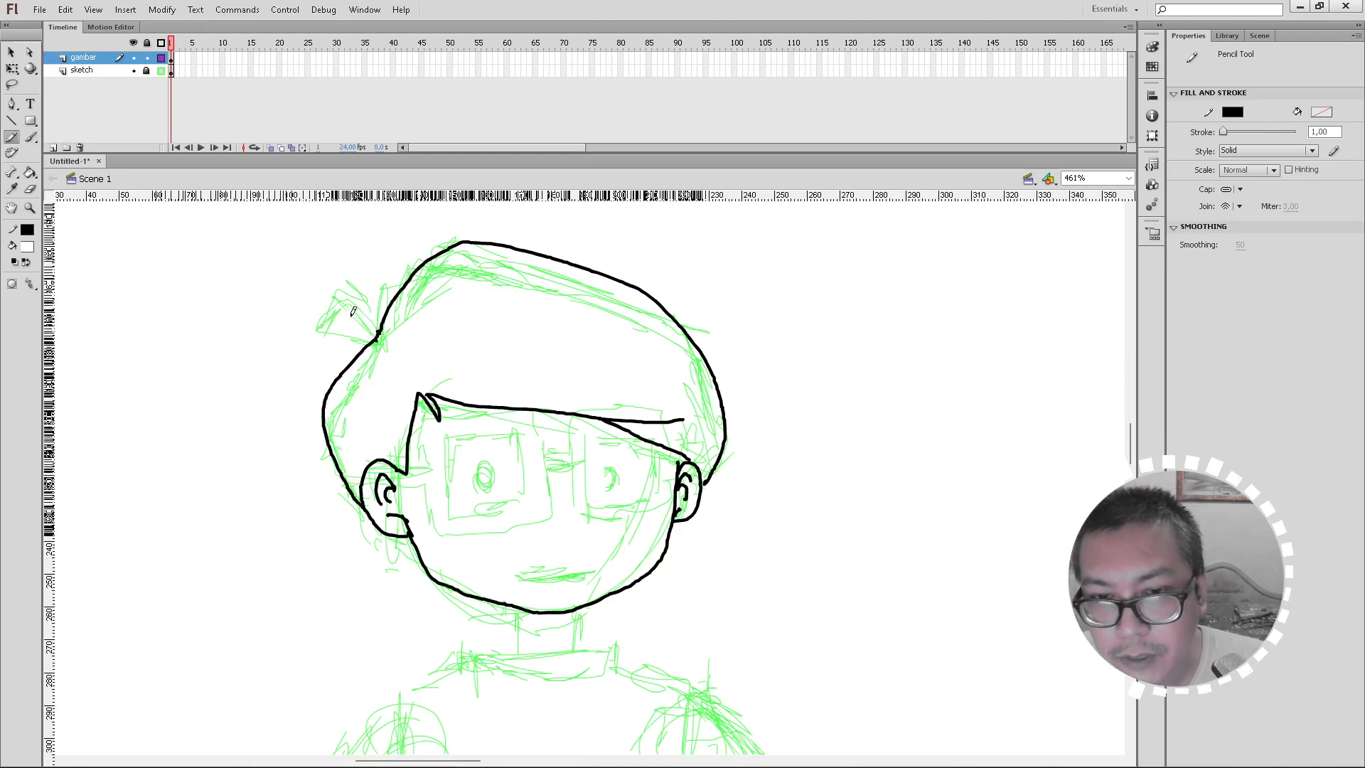
{"action": "mouse_move", "coordinate": [315, 321]}
{"action": "left_mouse_down"}
{"action": "mouse_move", "coordinate": [371, 336]}
{"action": "mouse_move", "coordinate": [346, 277]}
{"action": "mouse_move", "coordinate": [315, 322]}
{"action": "left_mouse_up"}
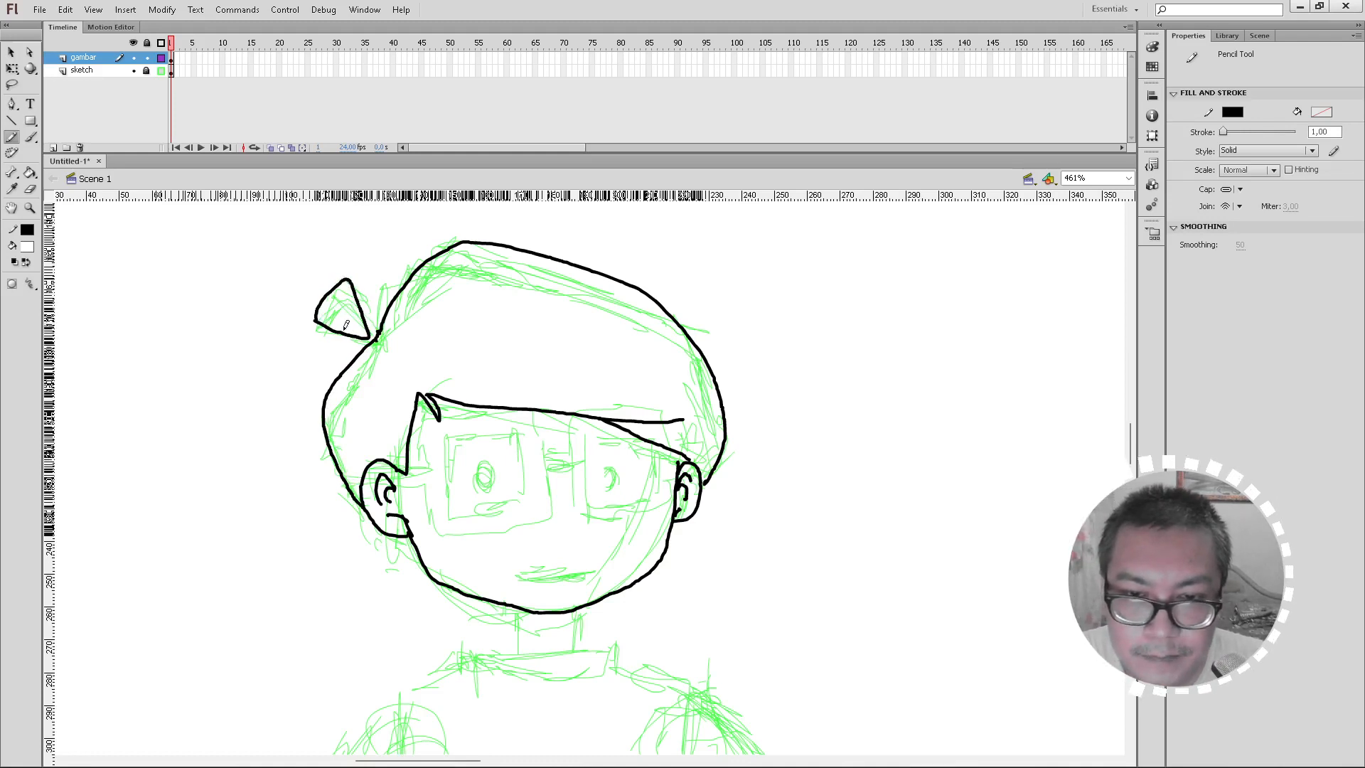
Step: Fill the hair and its small tuft with black using the Paint Bucket set to Close Small Gaps
{"action": "left_click", "coordinate": [31, 173]}
{"action": "left_click", "coordinate": [27, 247]}
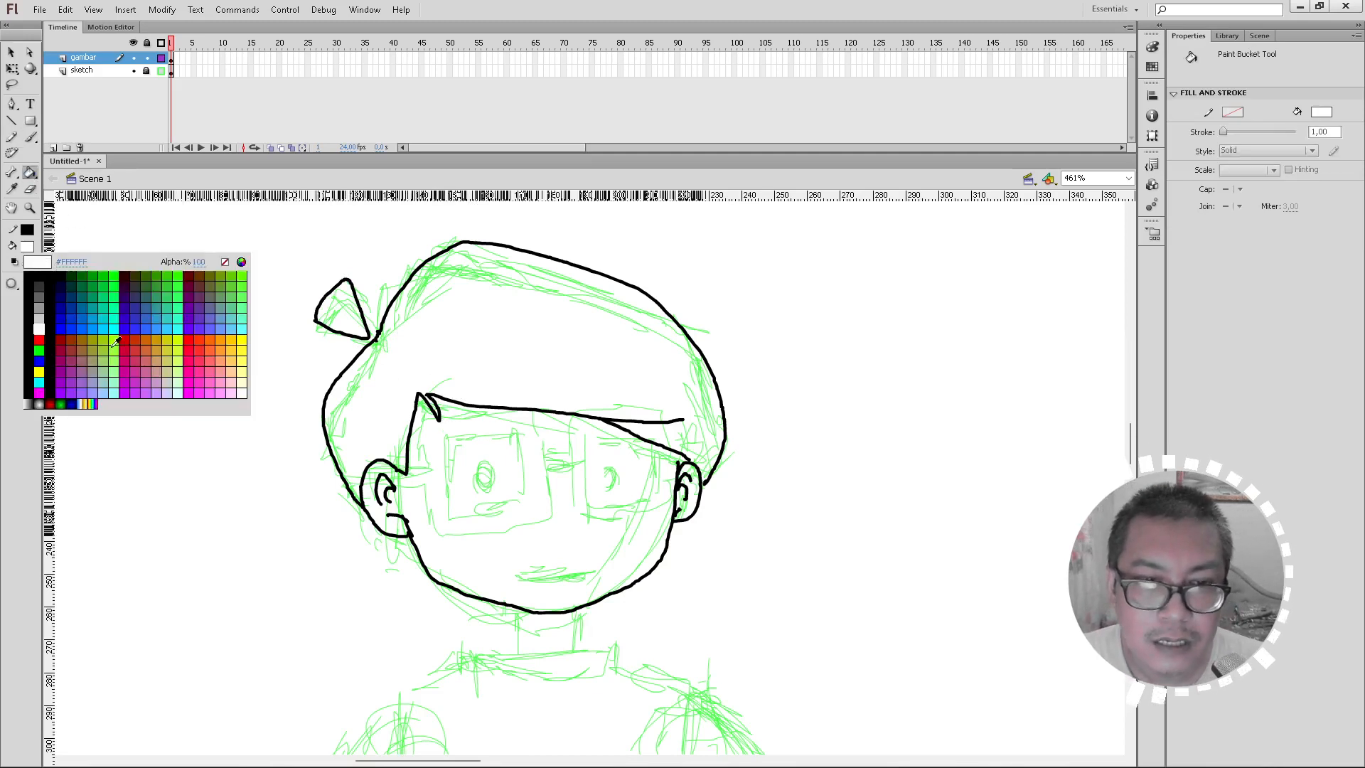
{"action": "left_click", "coordinate": [45, 276]}
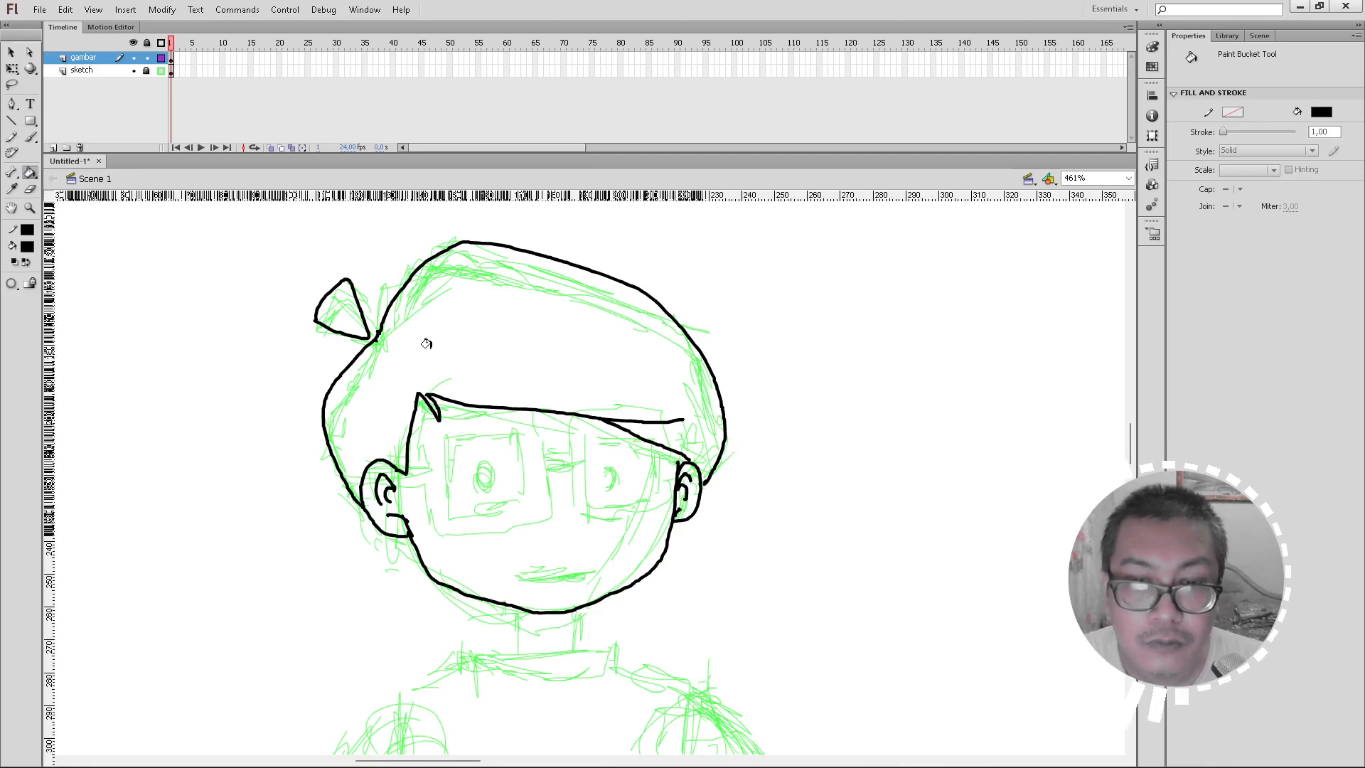
{"action": "left_click", "coordinate": [29, 283]}
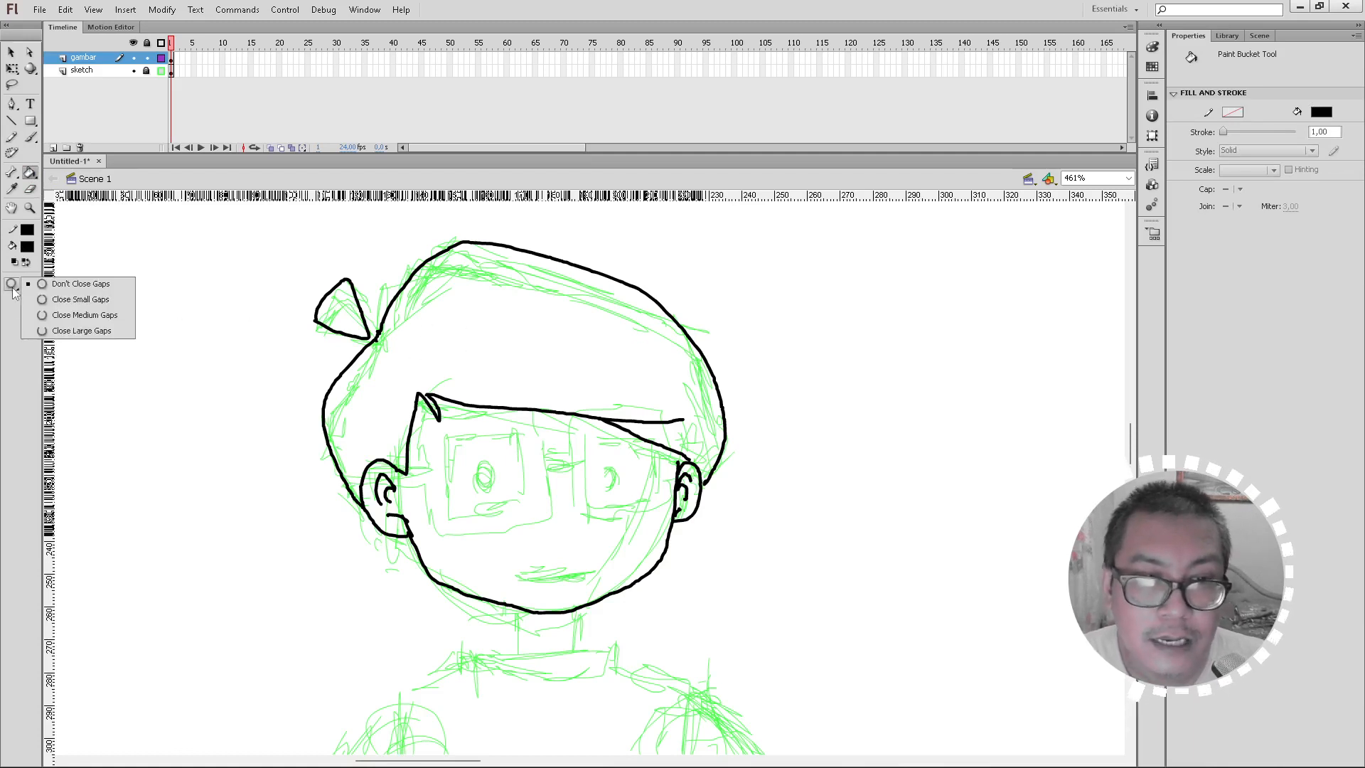
{"action": "left_click", "coordinate": [61, 302]}
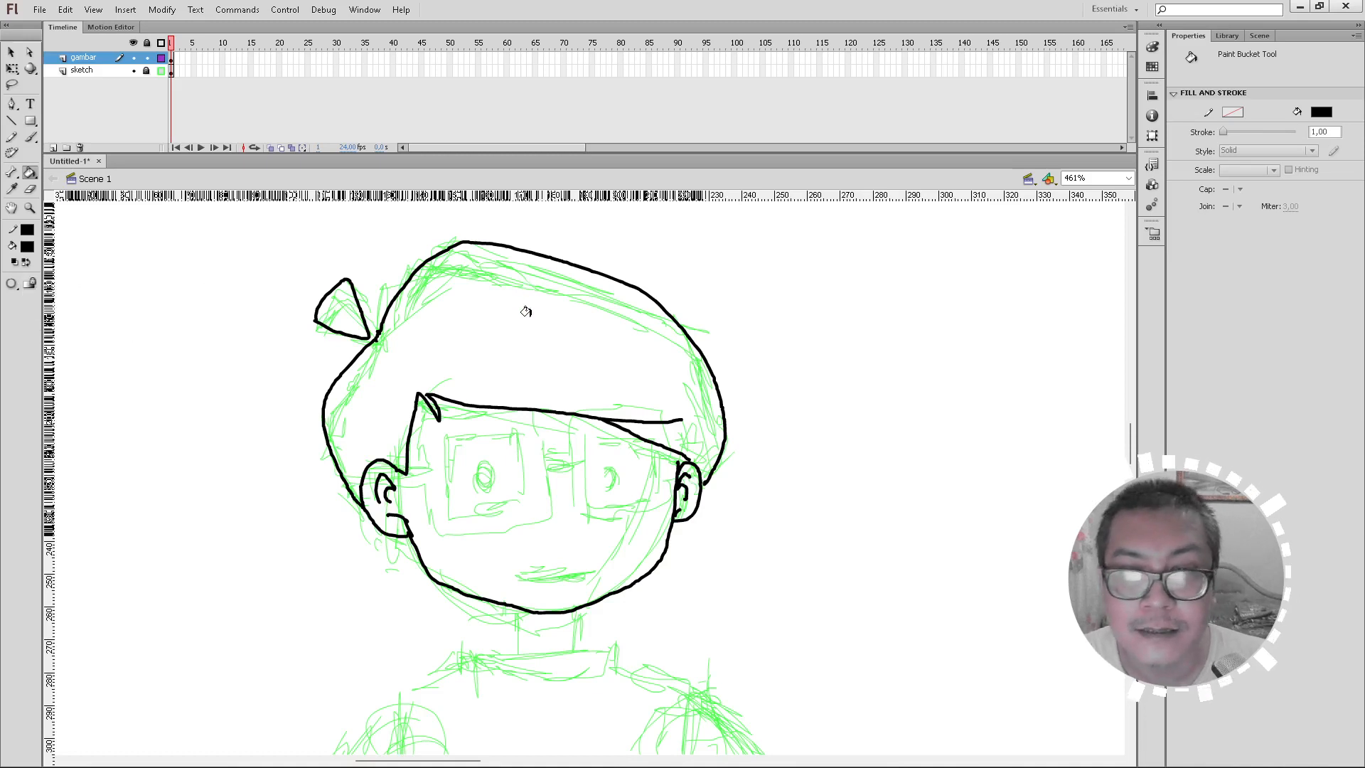
{"action": "left_click", "coordinate": [1128, 177]}
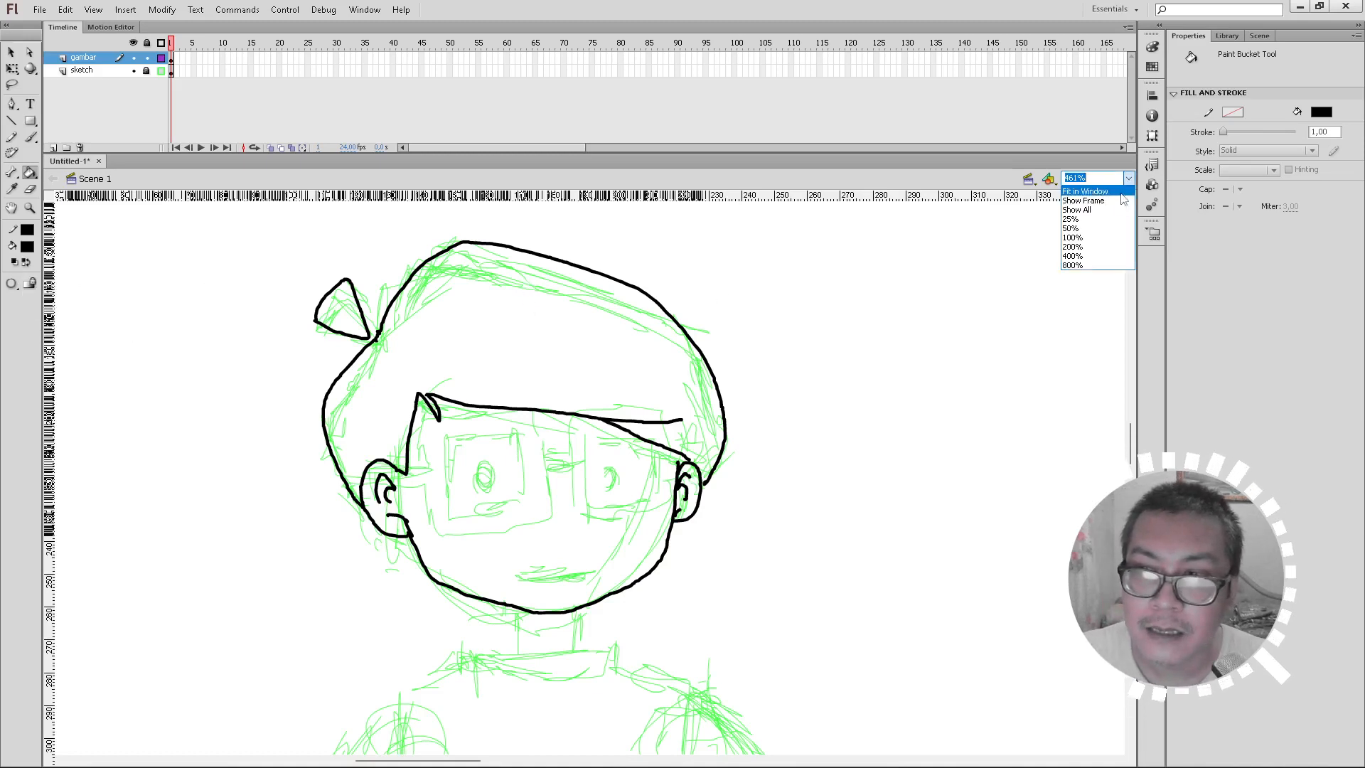
{"action": "left_click", "coordinate": [1084, 196]}
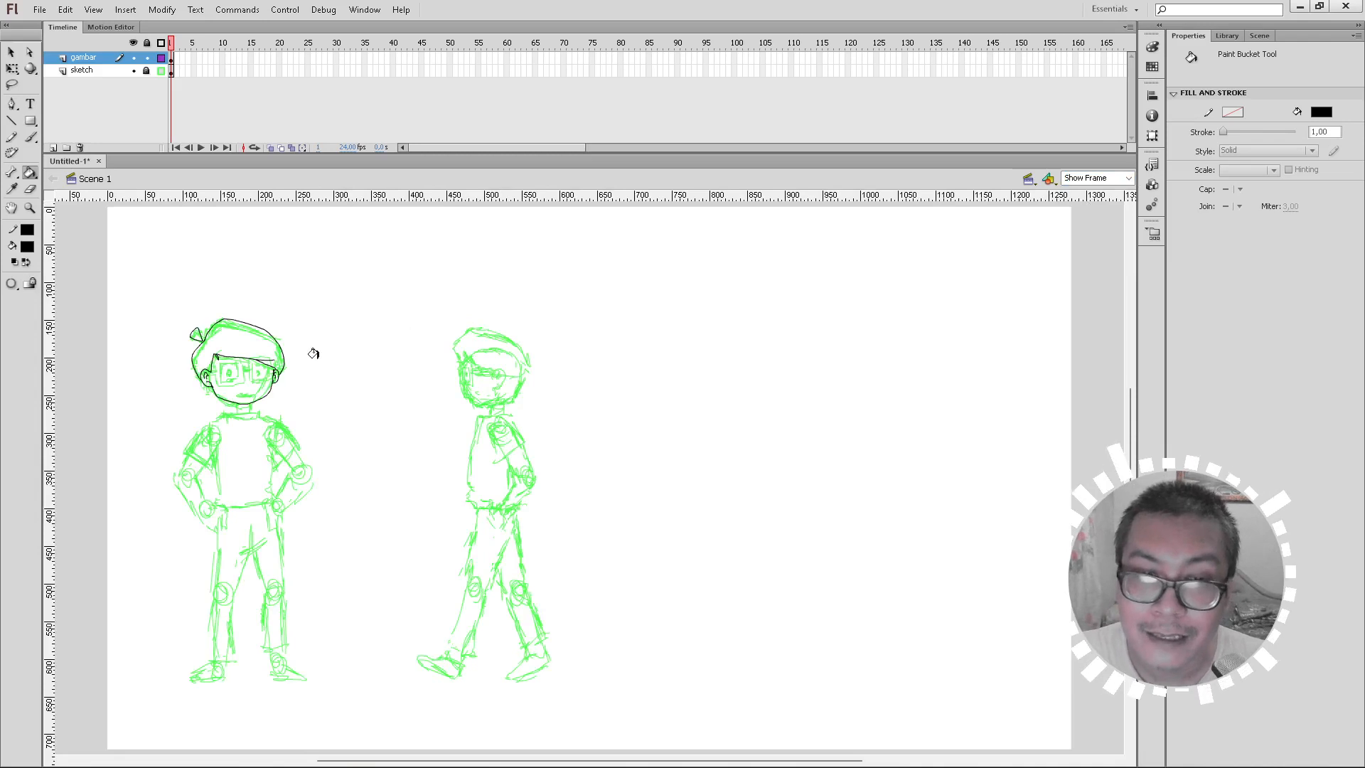
{"action": "left_click", "coordinate": [230, 336]}
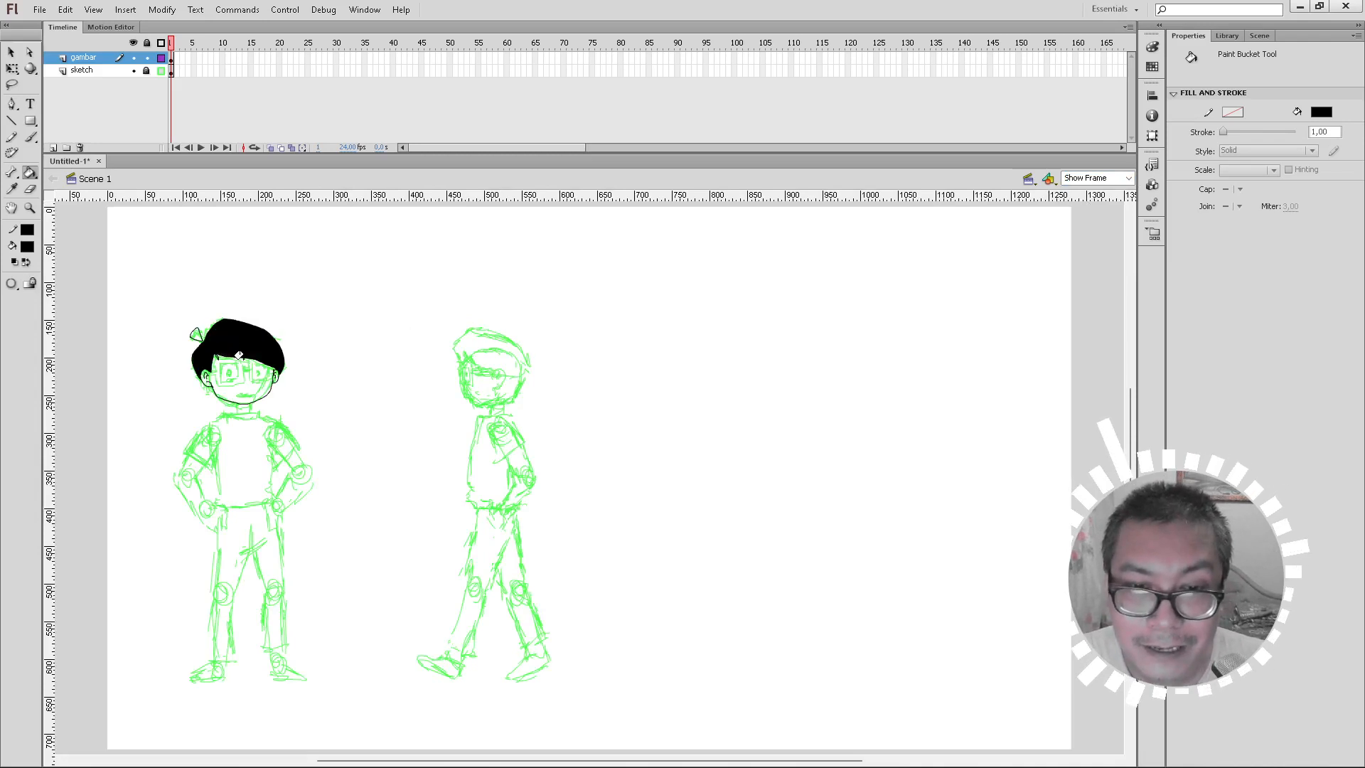
{"action": "left_click", "coordinate": [195, 333]}
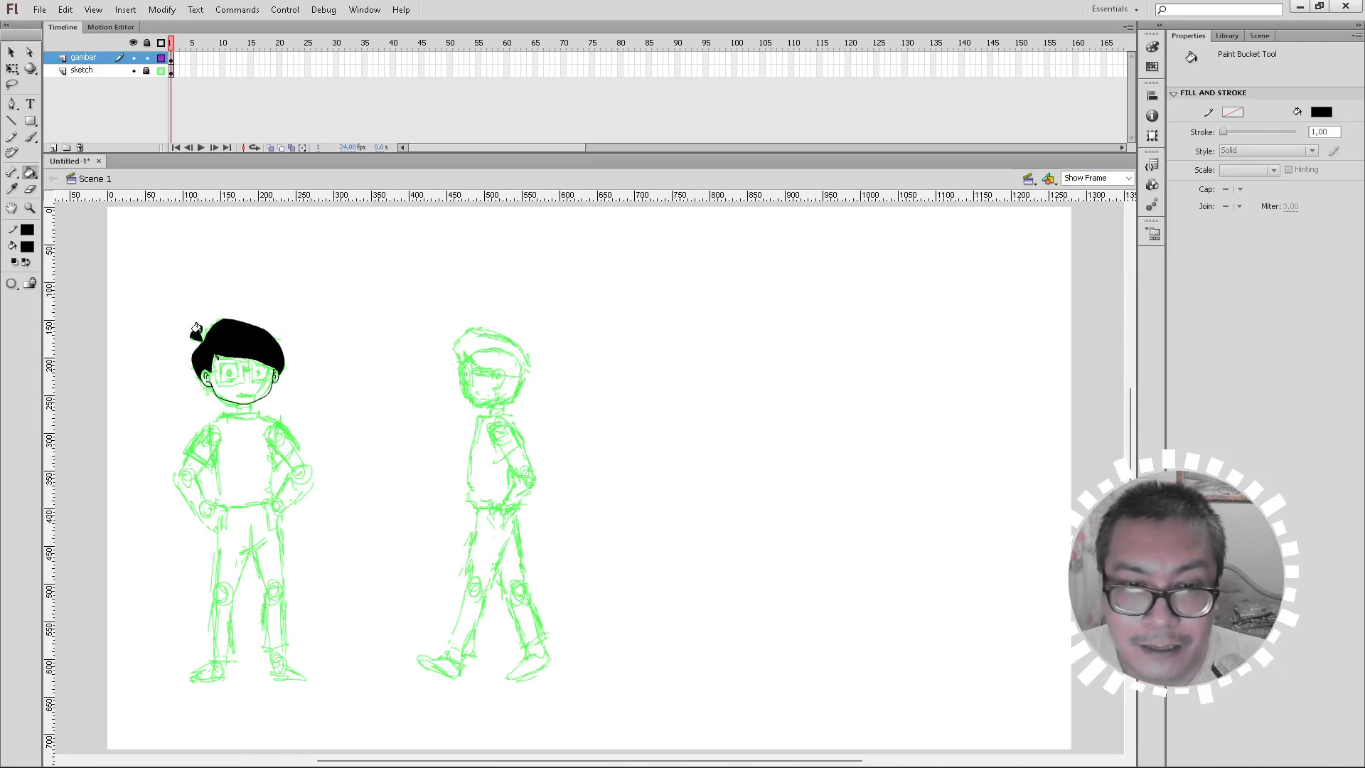
Step: Fill the face and both ears with a light orange skin tone using the Paint Bucket
{"action": "left_click", "coordinate": [30, 209]}
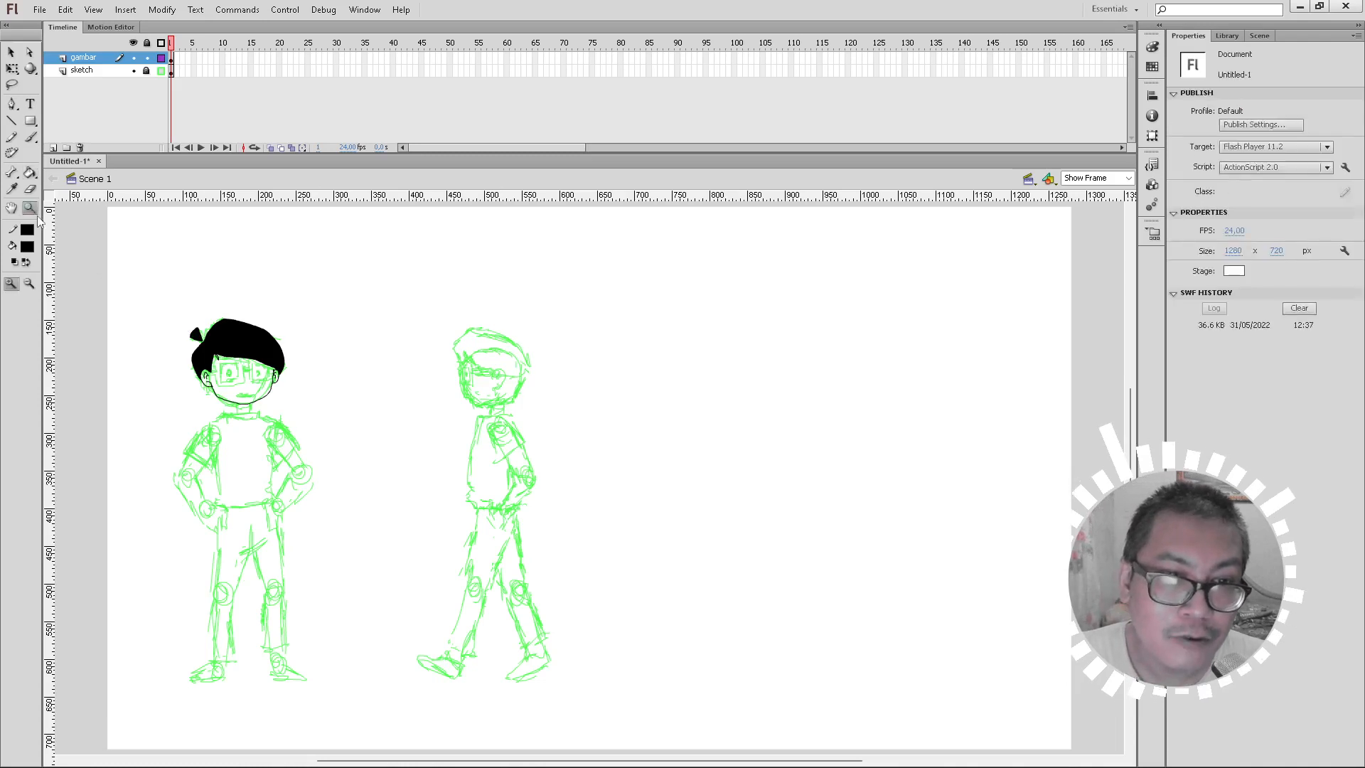
{"action": "left_click_drag", "start_coordinate": [167, 332], "coordinate": [332, 425]}
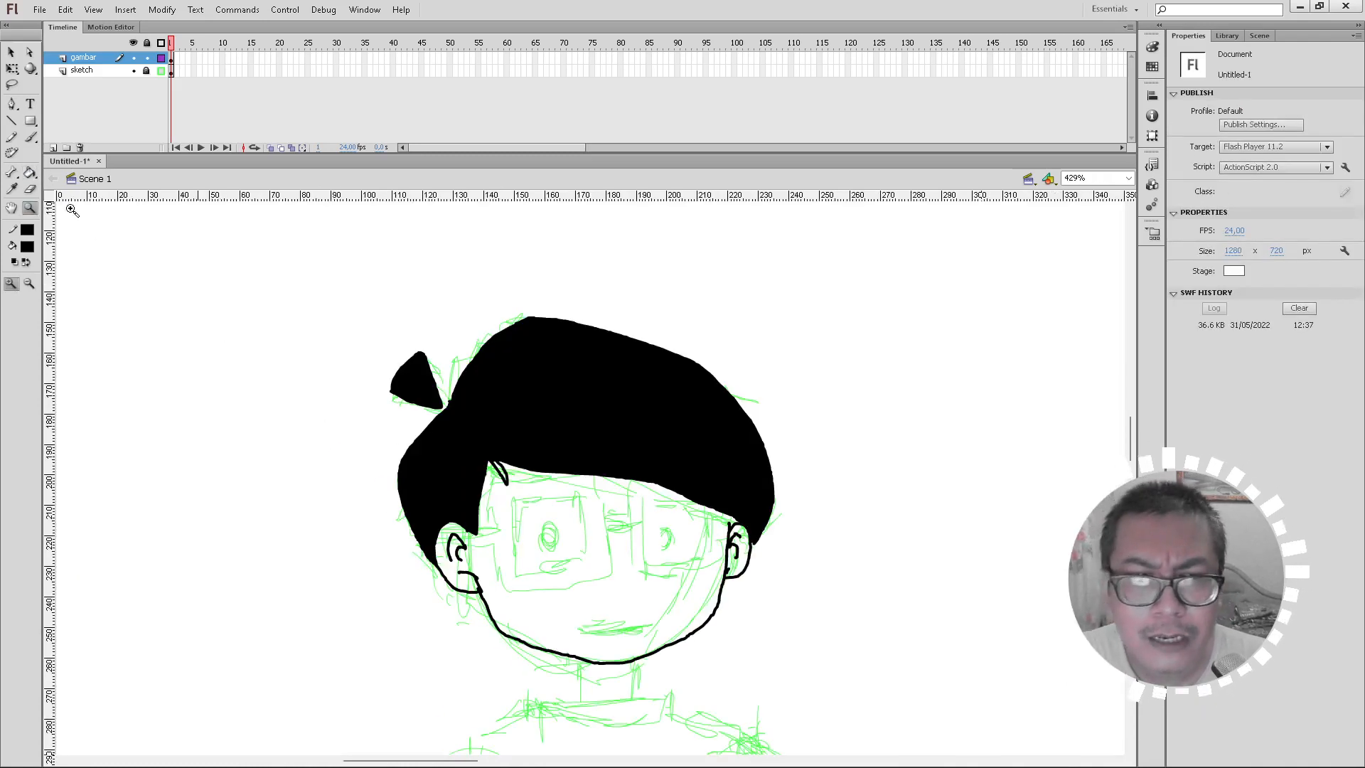
{"action": "left_click", "coordinate": [30, 173]}
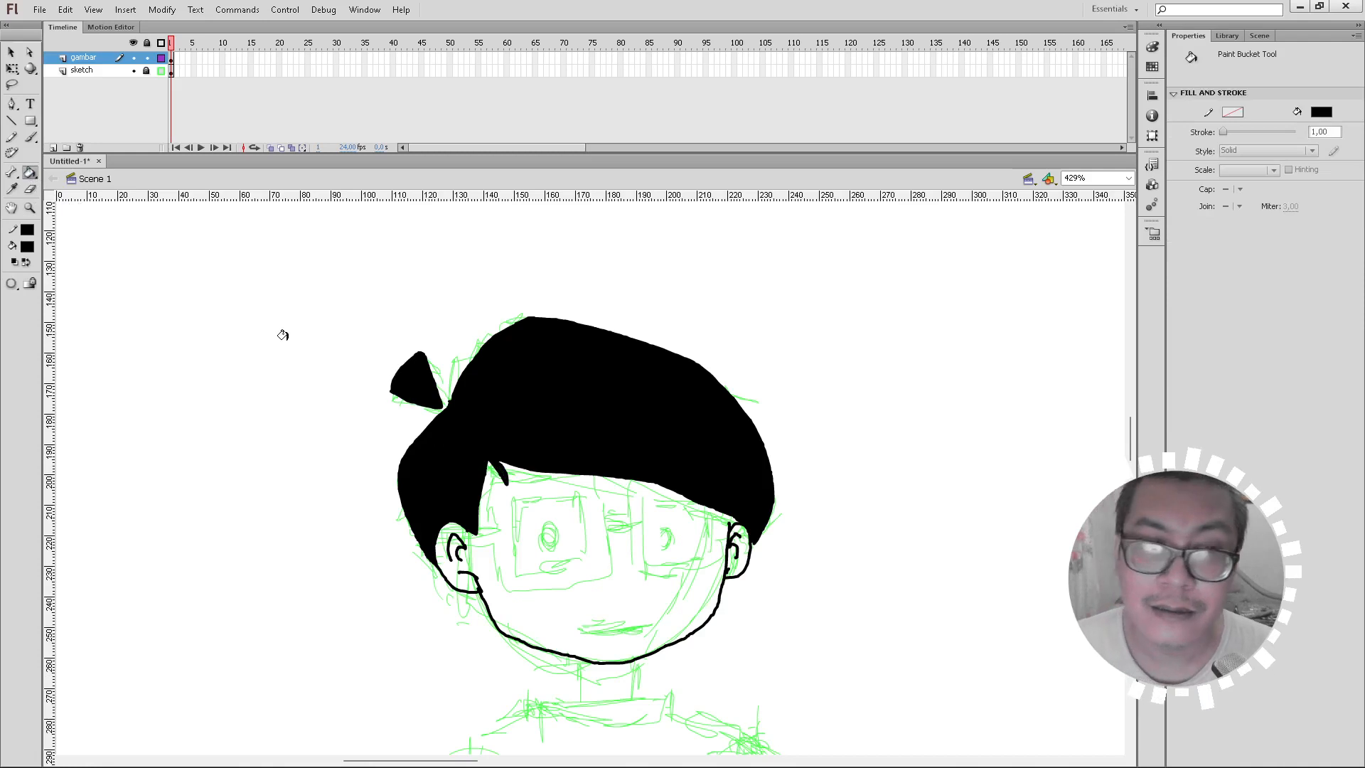
{"action": "left_click", "coordinate": [11, 283]}
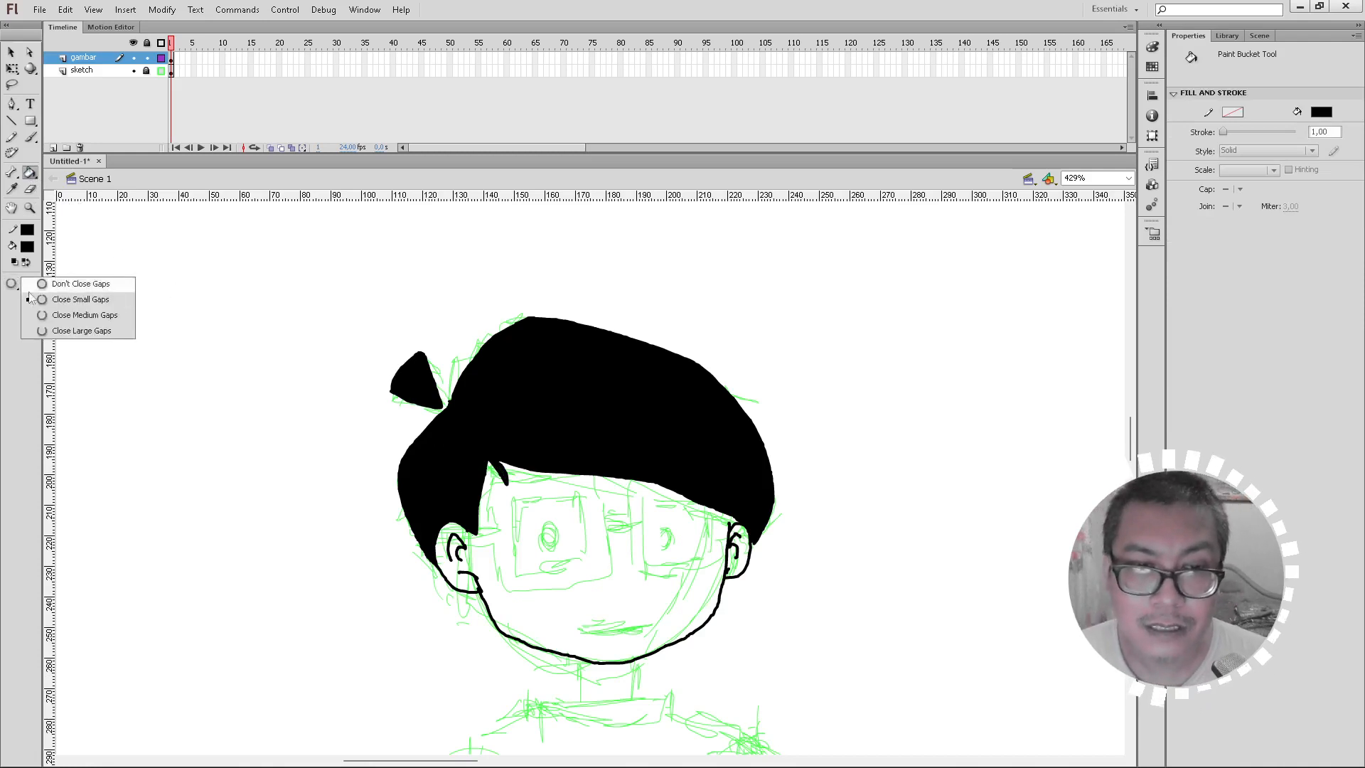
{"action": "left_click", "coordinate": [11, 284]}
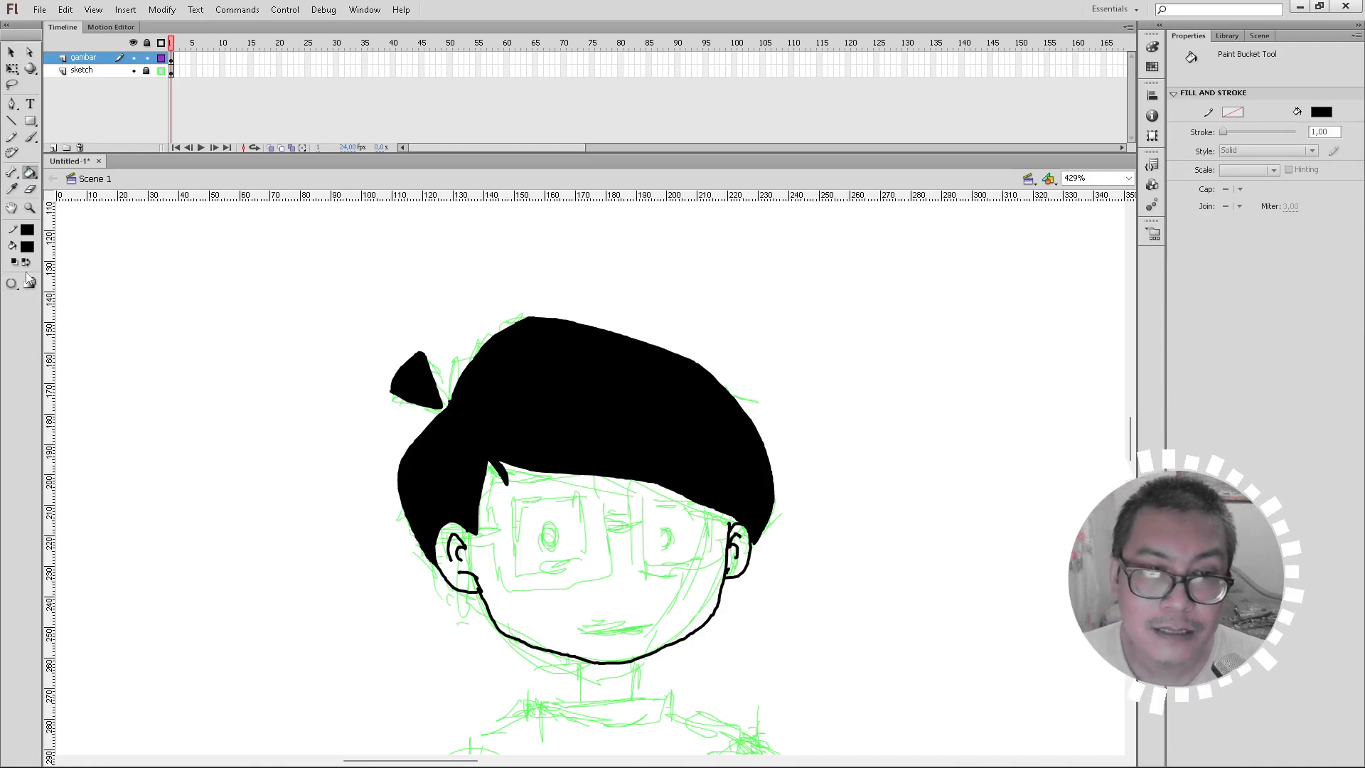
{"action": "left_click", "coordinate": [27, 247]}
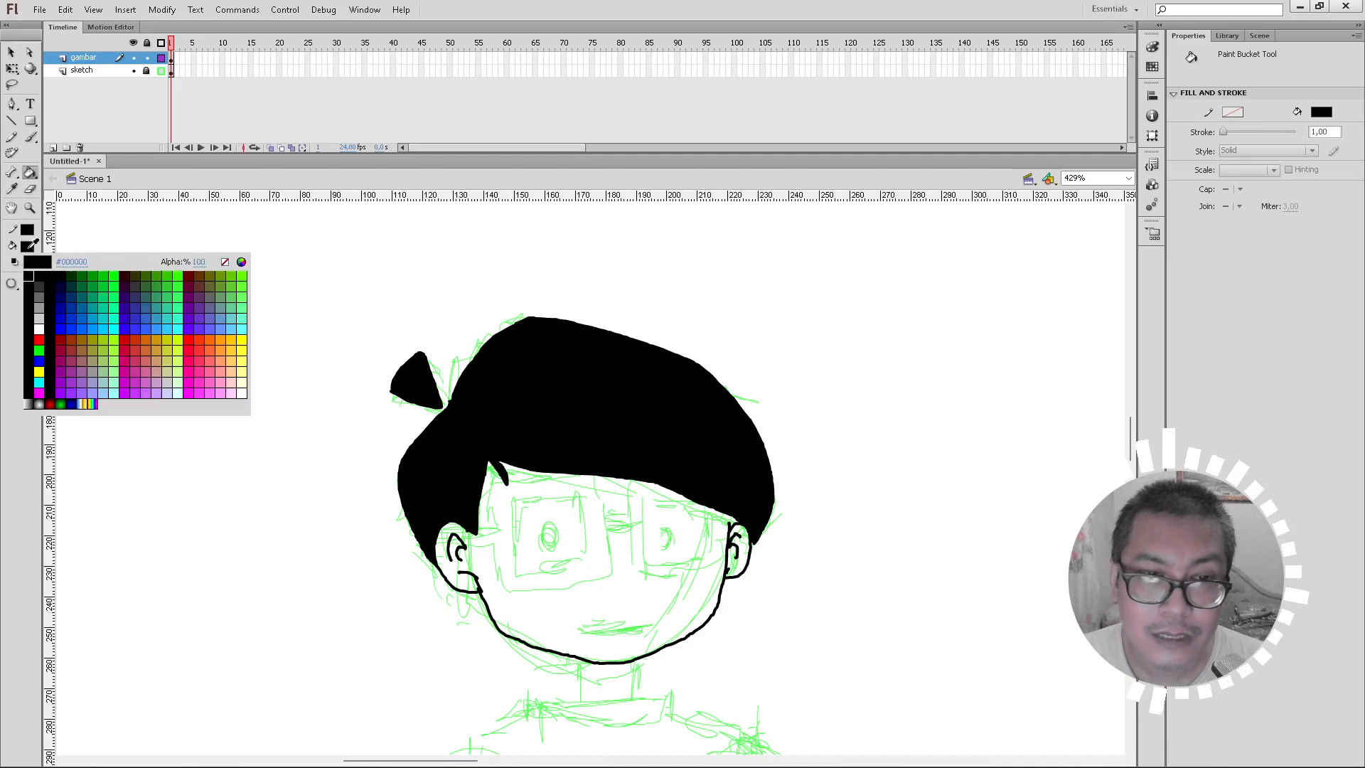
{"action": "left_click", "coordinate": [239, 365]}
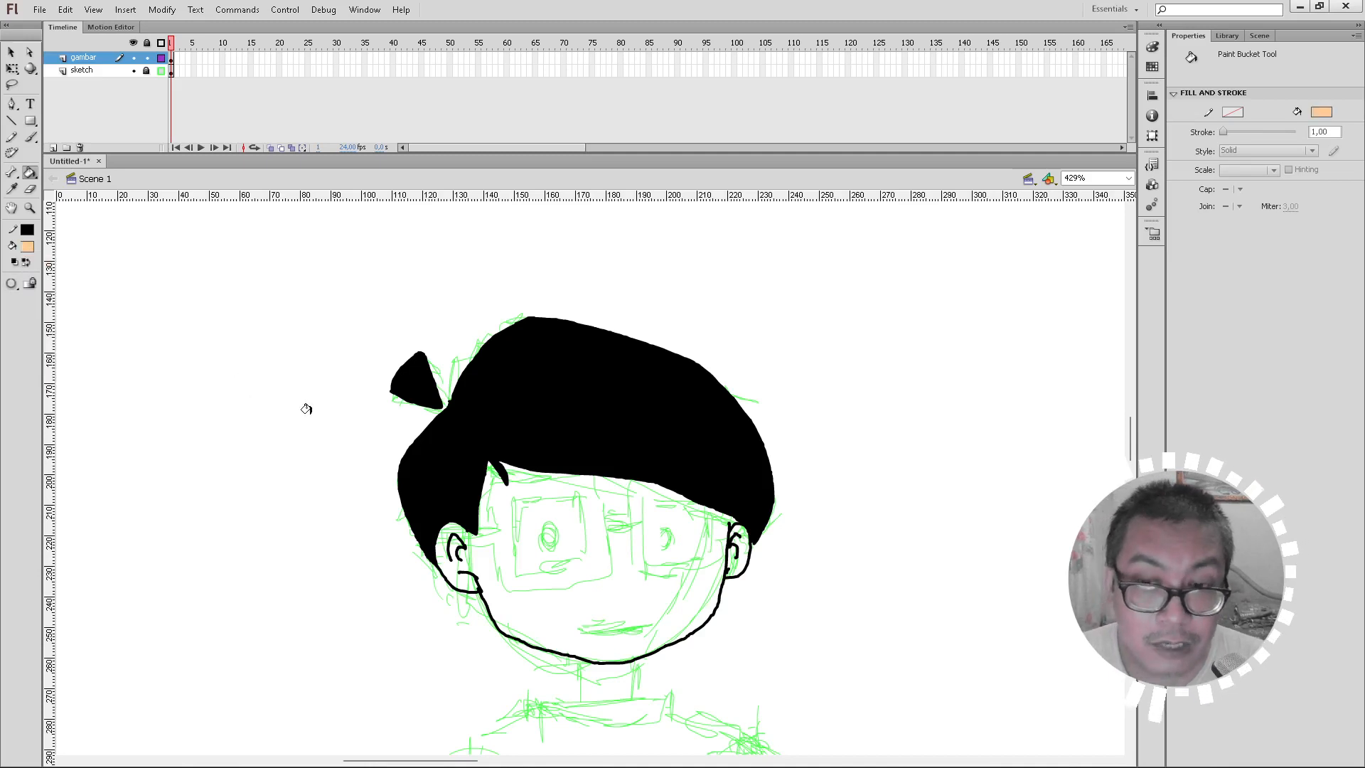
{"action": "left_click", "coordinate": [573, 529]}
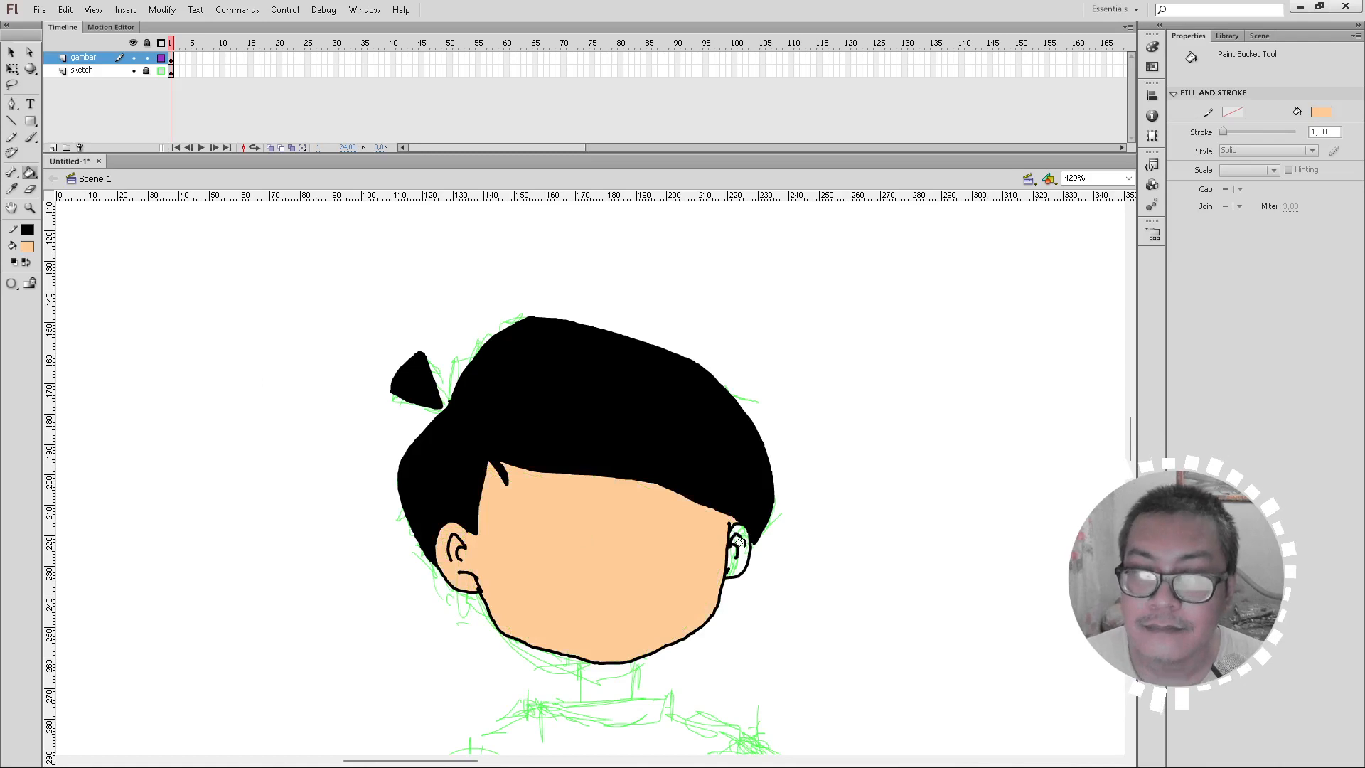
{"action": "left_click", "coordinate": [739, 542]}
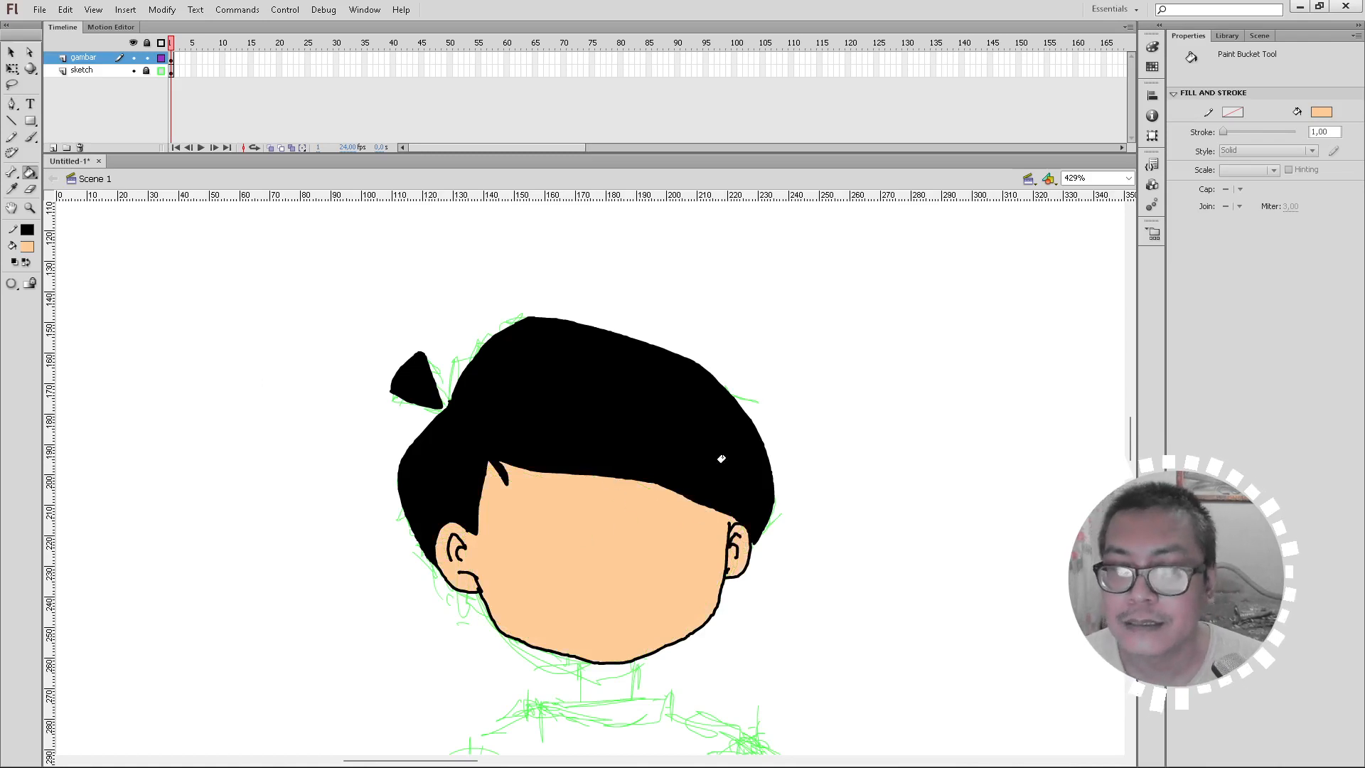
Step: Convert the whole coloured head drawing to a Movie Clip symbol named "mc template wajah 01"
{"action": "left_click", "coordinate": [12, 52]}
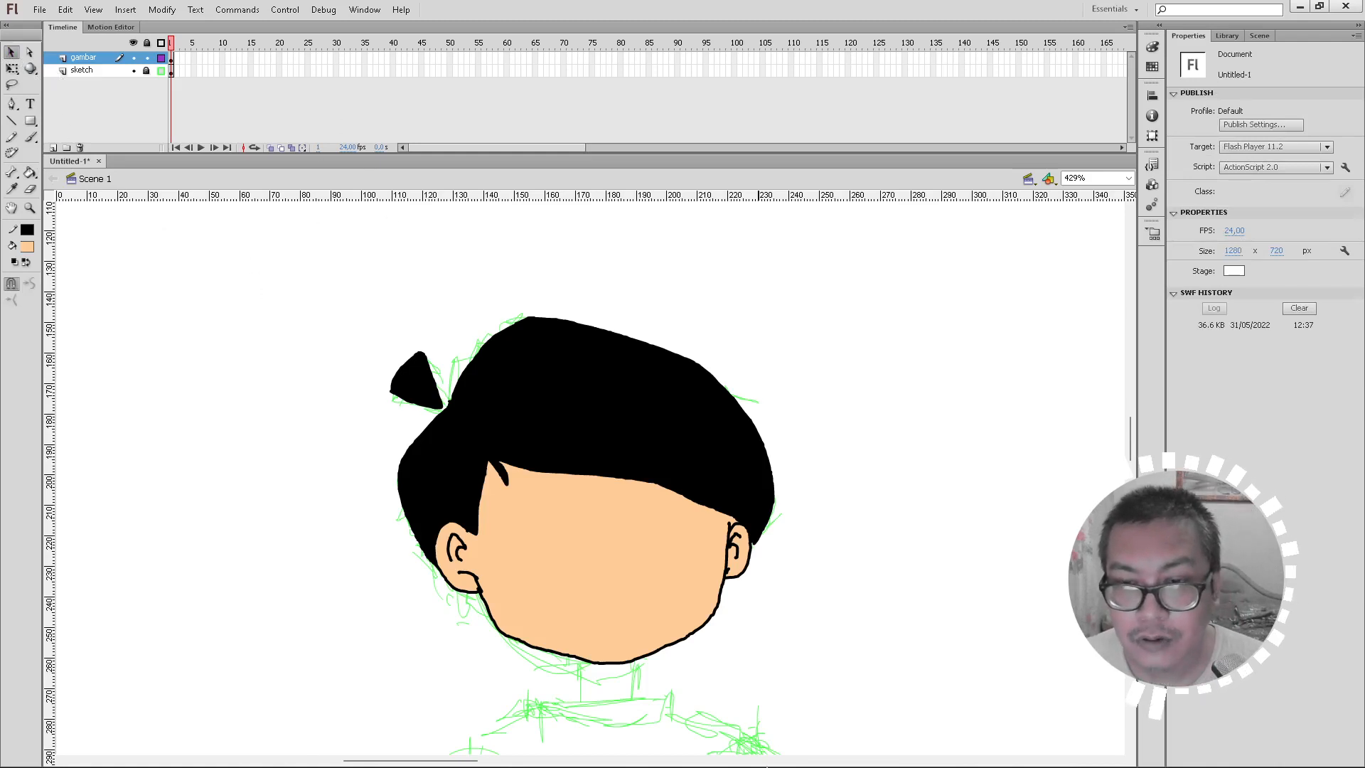
{"action": "key", "text": "ctrl+a"}
{"action": "right_click", "coordinate": [622, 421]}
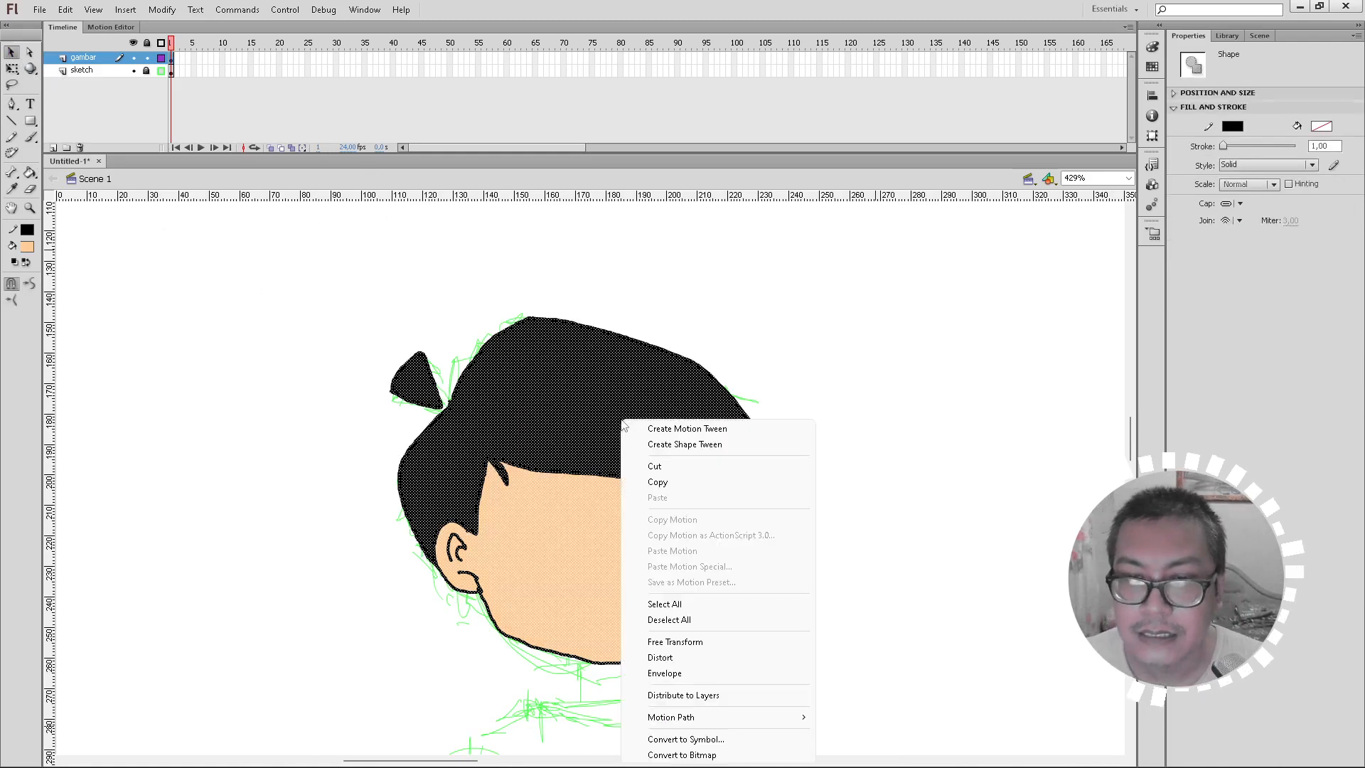
{"action": "left_click", "coordinate": [709, 741]}
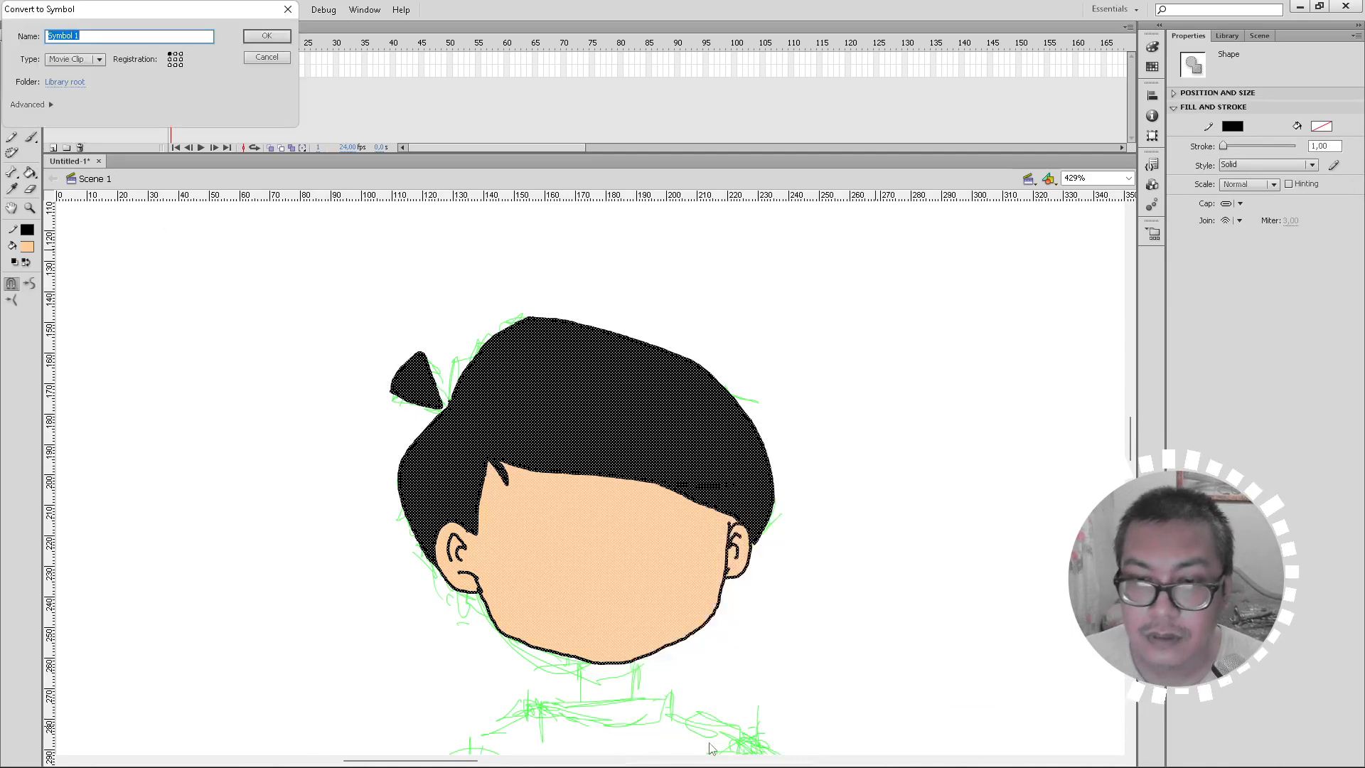
{"action": "type", "text": "mc template"}
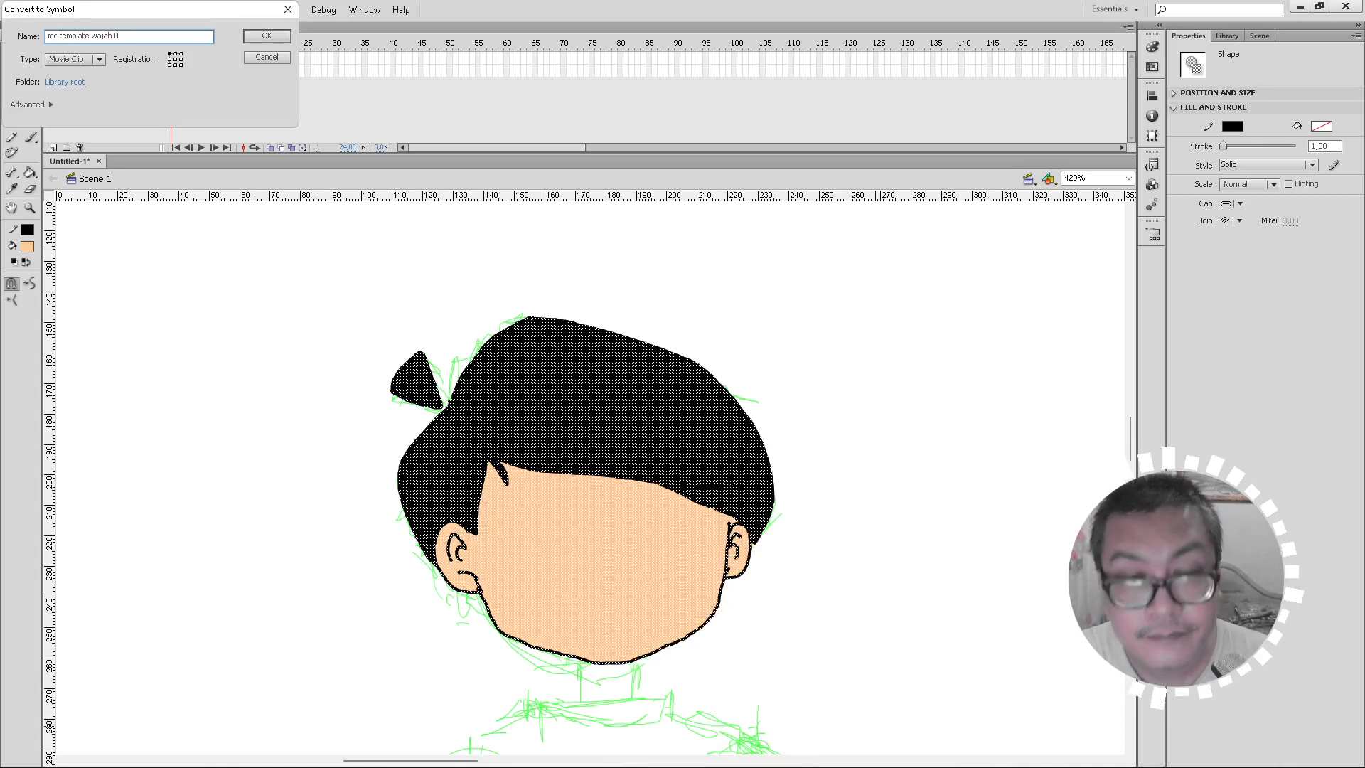
{"action": "left_click", "coordinate": [268, 35]}
Step: Move the head movie clip off the sketch to the empty area left of it and activate the Pencil tool for more tracing
{"action": "mouse_move", "coordinate": [626, 613]}
{"action": "left_mouse_down"}
{"action": "mouse_move", "coordinate": [550, 579]}
{"action": "mouse_move", "coordinate": [256, 535]}
{"action": "mouse_move", "coordinate": [695, 634]}
{"action": "mouse_move", "coordinate": [573, 585]}
{"action": "mouse_move", "coordinate": [654, 600]}
{"action": "mouse_move", "coordinate": [647, 612]}
{"action": "left_mouse_up"}
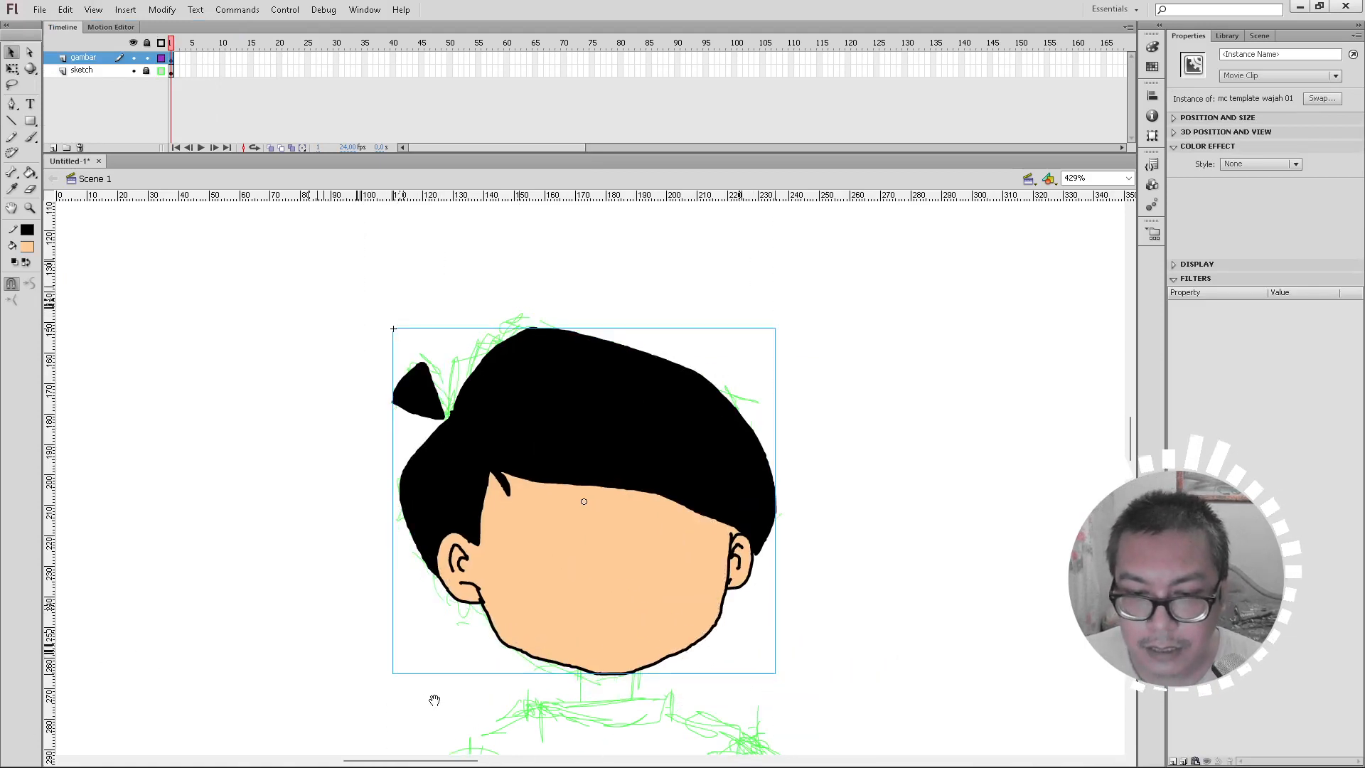
{"action": "left_click_drag", "start_coordinate": [421, 700], "coordinate": [530, 665]}
{"action": "mouse_move", "coordinate": [673, 557]}
{"action": "left_mouse_down"}
{"action": "mouse_move", "coordinate": [199, 540]}
{"action": "mouse_move", "coordinate": [217, 564]}
{"action": "left_mouse_up"}
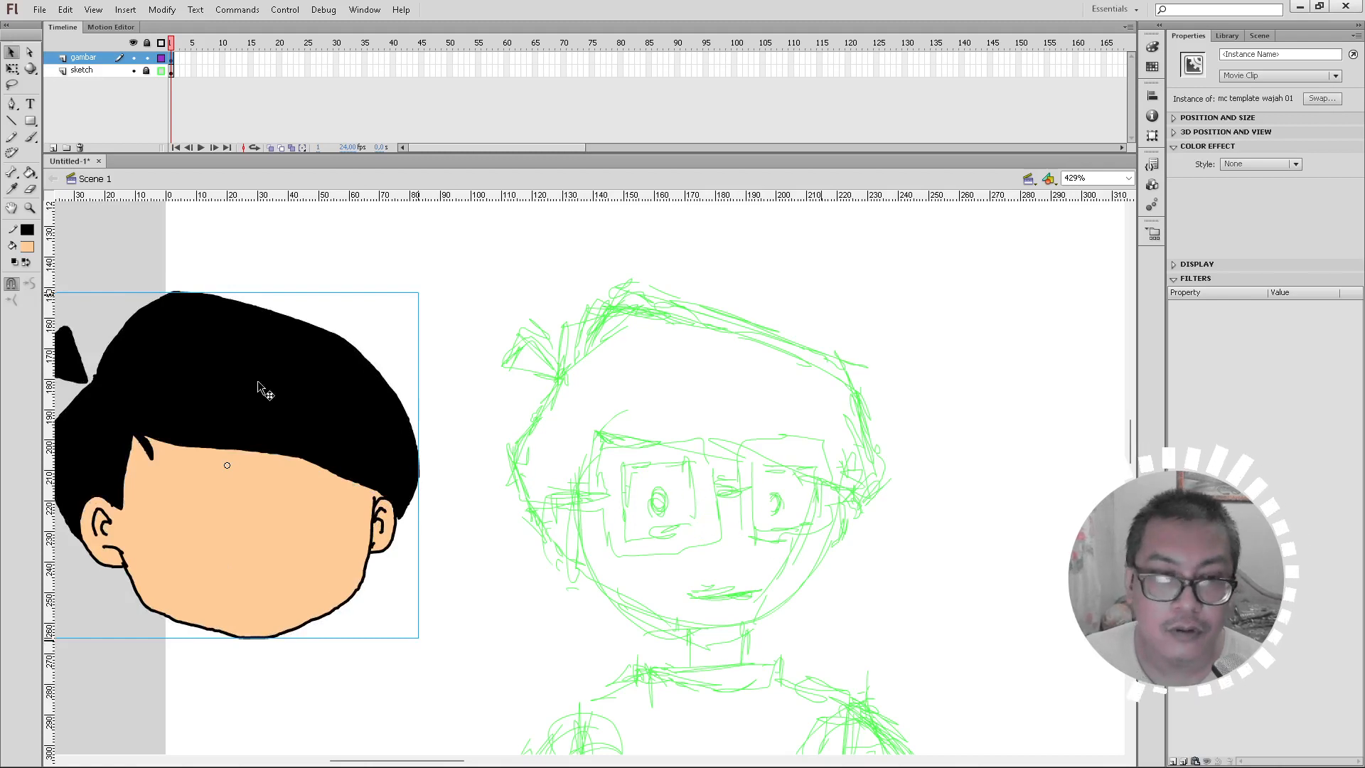
{"action": "left_click", "coordinate": [13, 138]}
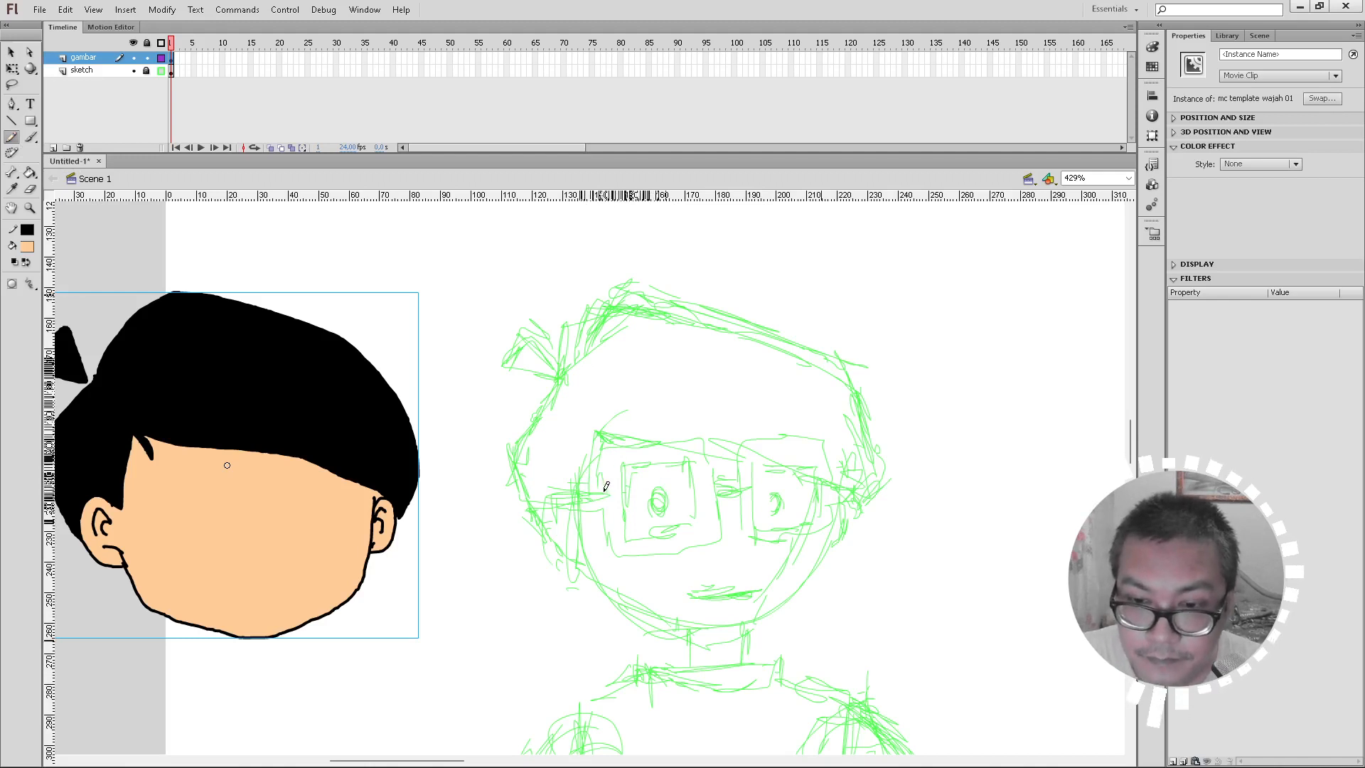
Step: Trace the glasses over the sketch with the Pencil tool, drawing both frames, the inner lens openings, the bridge and the temples
{"action": "mouse_move", "coordinate": [605, 495]}
{"action": "left_mouse_down"}
{"action": "mouse_move", "coordinate": [605, 443]}
{"action": "mouse_move", "coordinate": [622, 439]}
{"action": "mouse_move", "coordinate": [694, 438]}
{"action": "mouse_move", "coordinate": [713, 477]}
{"action": "mouse_move", "coordinate": [737, 475]}
{"action": "mouse_move", "coordinate": [741, 442]}
{"action": "left_mouse_up"}
{"action": "mouse_move", "coordinate": [796, 424]}
{"action": "left_mouse_down"}
{"action": "mouse_move", "coordinate": [853, 498]}
{"action": "mouse_move", "coordinate": [829, 501]}
{"action": "mouse_move", "coordinate": [831, 523]}
{"action": "mouse_move", "coordinate": [755, 541]}
{"action": "mouse_move", "coordinate": [739, 492]}
{"action": "mouse_move", "coordinate": [716, 495]}
{"action": "mouse_move", "coordinate": [721, 541]}
{"action": "mouse_move", "coordinate": [611, 554]}
{"action": "mouse_move", "coordinate": [605, 508]}
{"action": "mouse_move", "coordinate": [556, 508]}
{"action": "mouse_move", "coordinate": [558, 480]}
{"action": "mouse_move", "coordinate": [622, 480]}
{"action": "mouse_move", "coordinate": [627, 537]}
{"action": "mouse_move", "coordinate": [701, 525]}
{"action": "mouse_move", "coordinate": [692, 453]}
{"action": "mouse_move", "coordinate": [622, 460]}
{"action": "left_mouse_up"}
{"action": "mouse_move", "coordinate": [751, 456]}
{"action": "left_mouse_down"}
{"action": "mouse_move", "coordinate": [758, 525]}
{"action": "mouse_move", "coordinate": [820, 519]}
{"action": "mouse_move", "coordinate": [809, 453]}
{"action": "mouse_move", "coordinate": [755, 450]}
{"action": "left_mouse_up"}
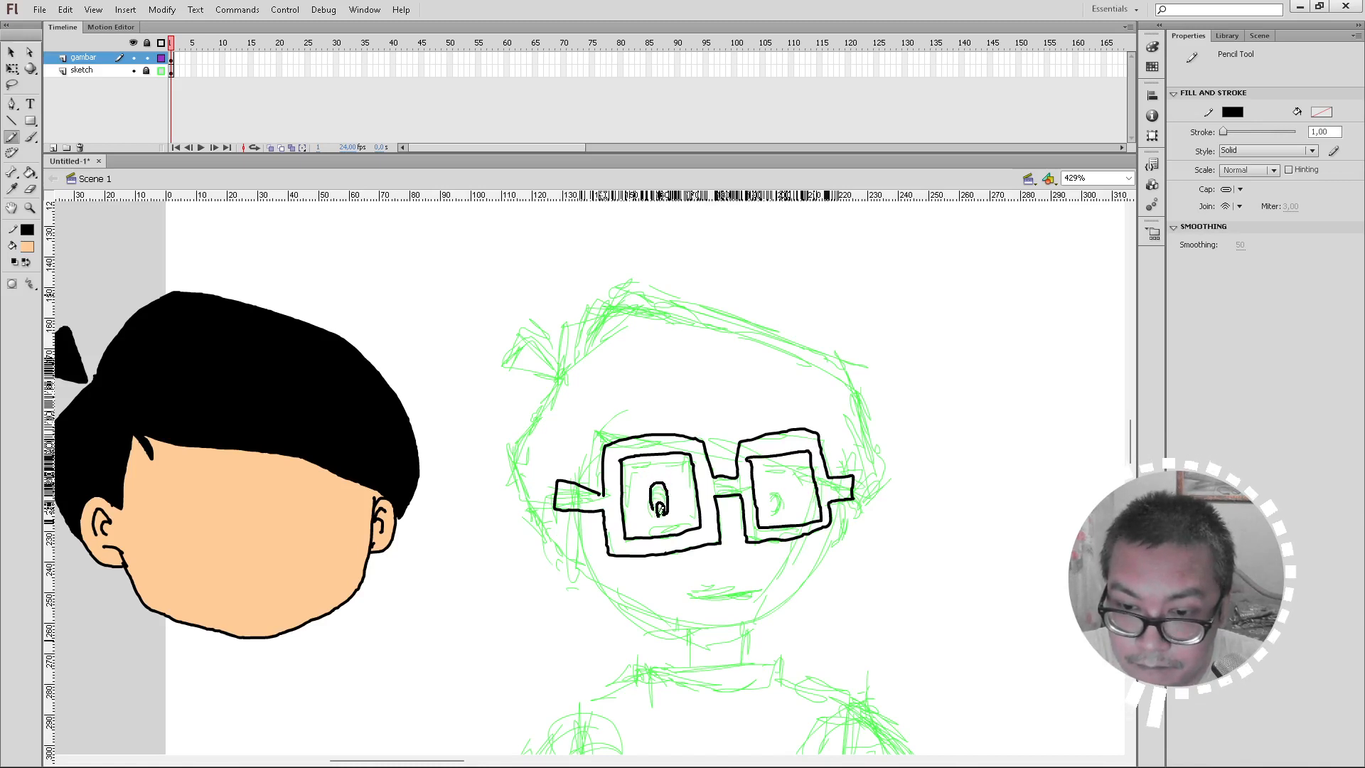
Step: Draw a small notched pupil inside each lens opening with the Pencil tool, undoing and redrawing faulty strokes
{"action": "left_click_drag", "start_coordinate": [659, 507], "coordinate": [658, 514]}
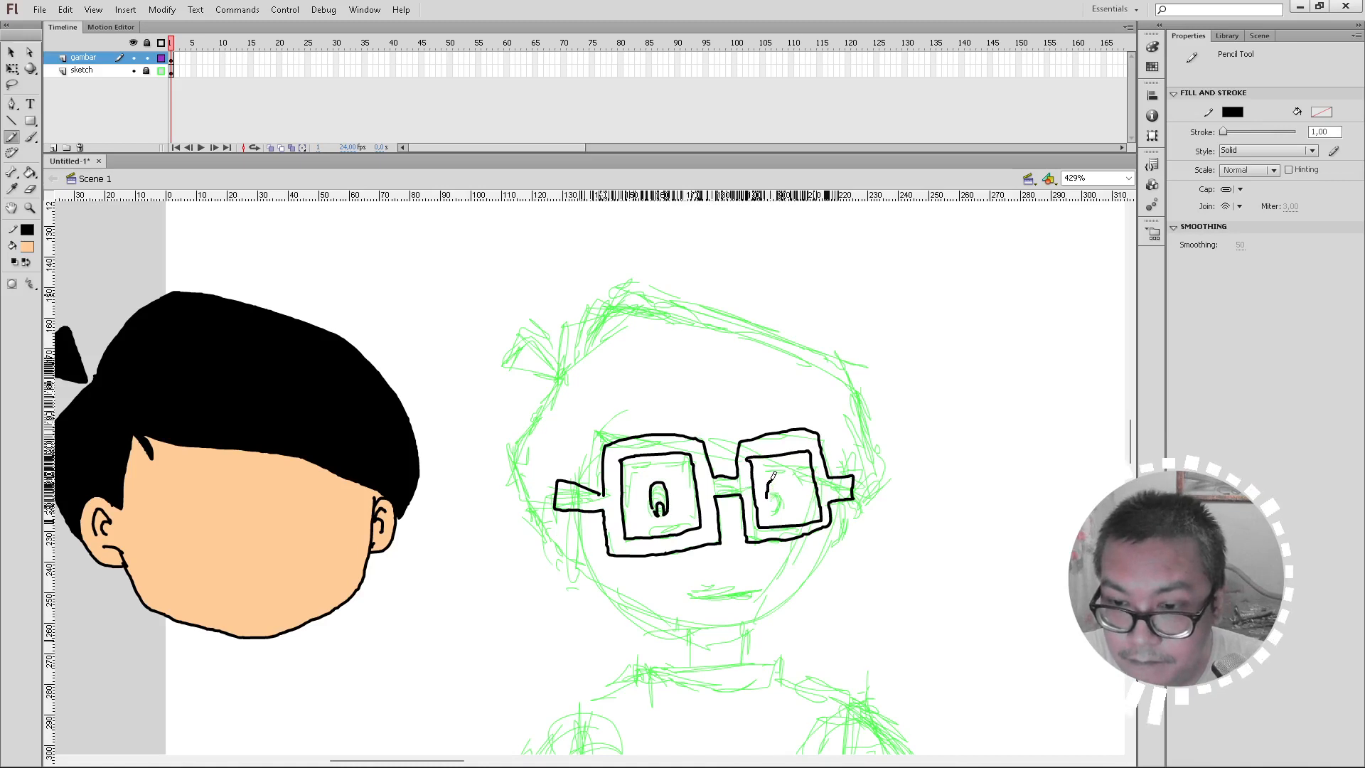
{"action": "left_click_drag", "start_coordinate": [781, 503], "coordinate": [770, 492]}
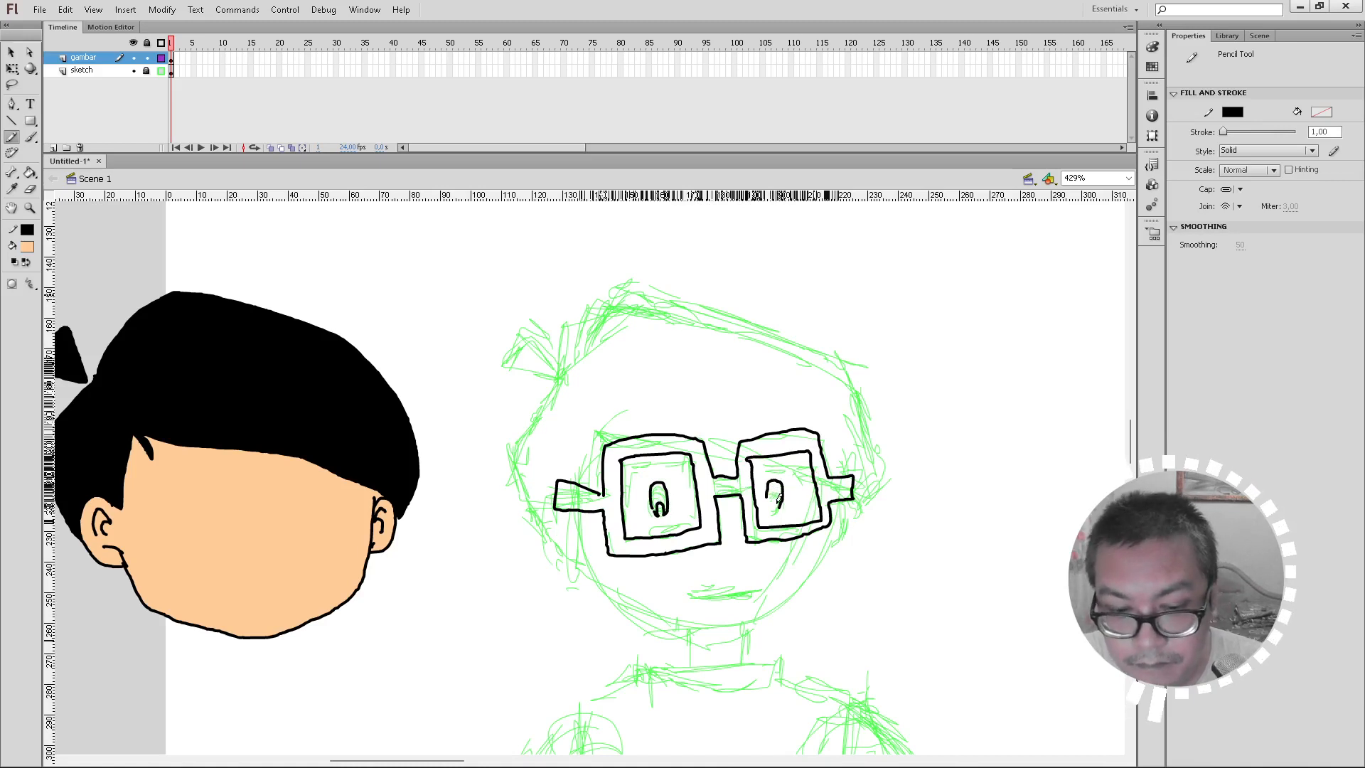
{"action": "key", "text": "ctrl+z"}
{"action": "key", "text": "ctrl+z"}
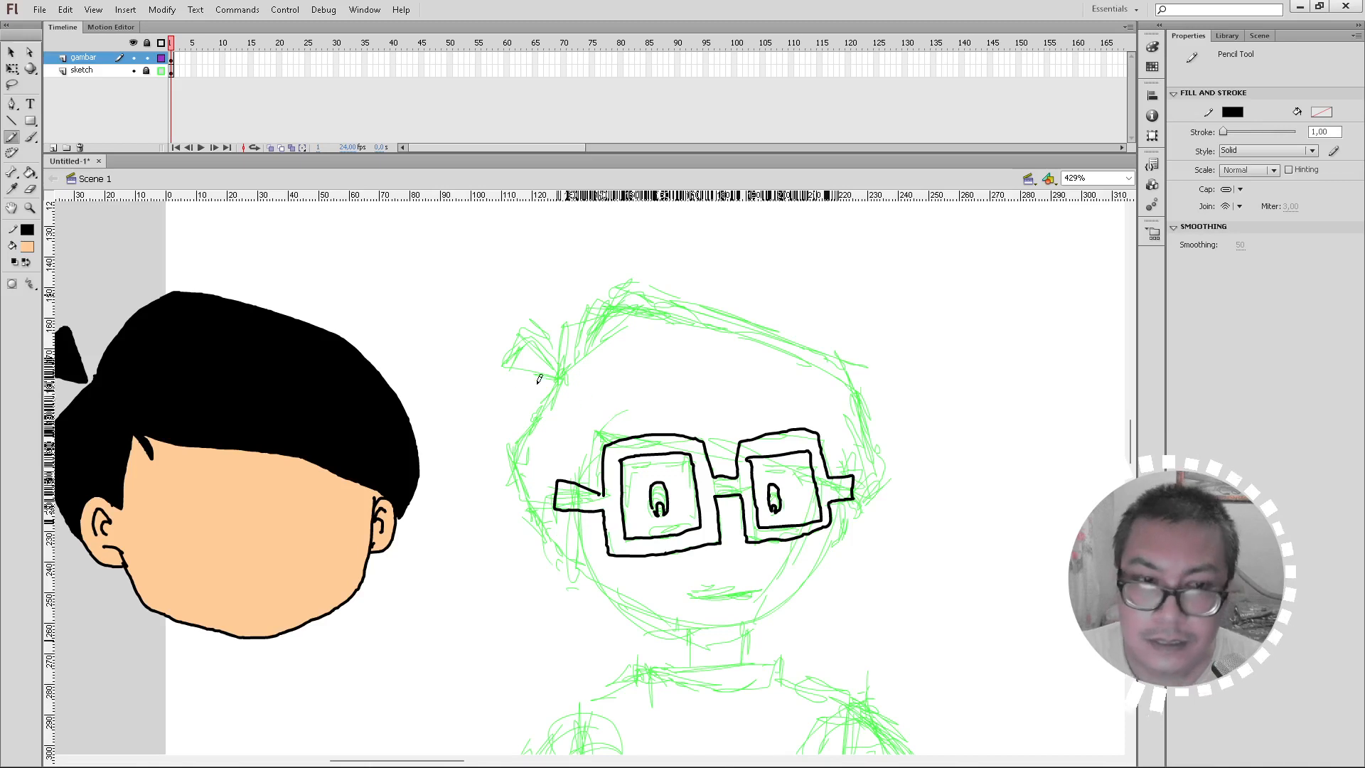
Step: Fill the glasses frame, bridge and temples with dark grey using the Paint Bucket, leaving the lens openings empty
{"action": "left_click", "coordinate": [30, 172]}
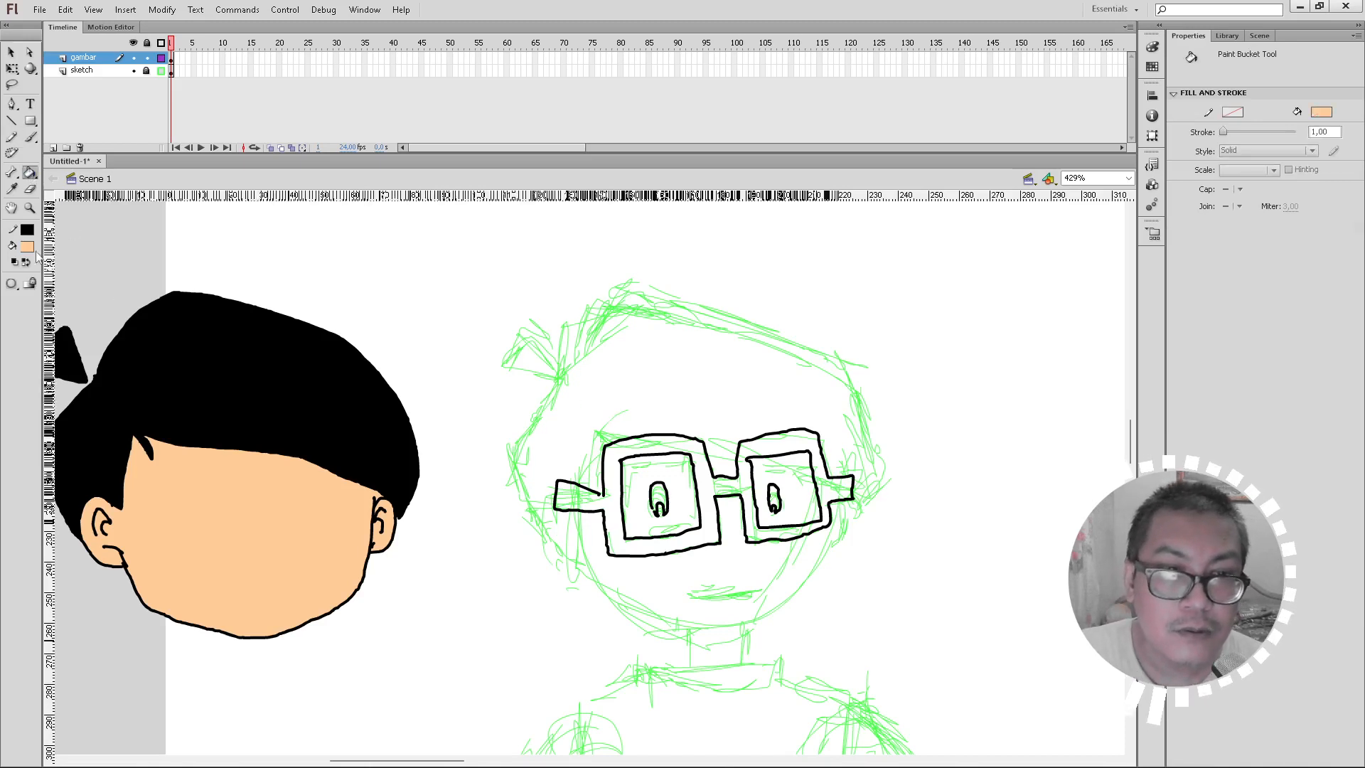
{"action": "left_click", "coordinate": [29, 245]}
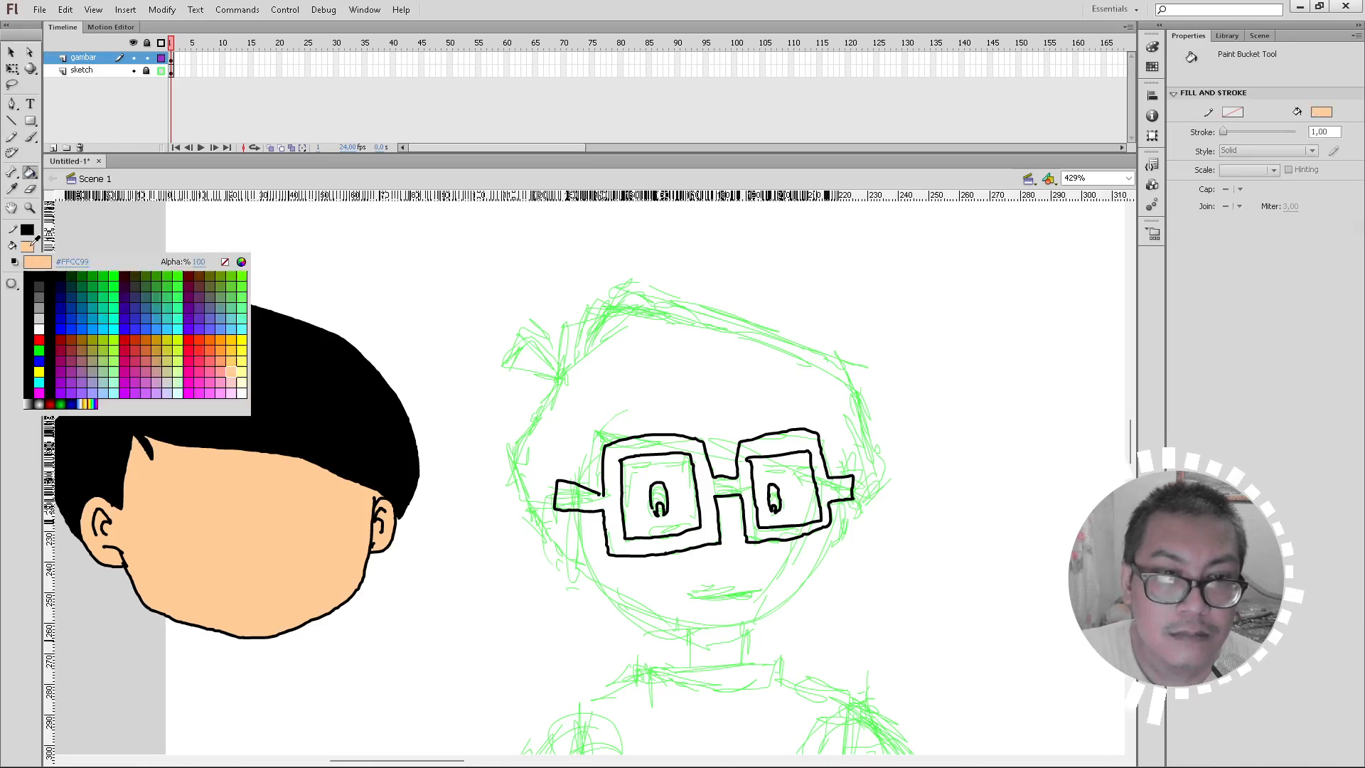
{"action": "left_click", "coordinate": [42, 282]}
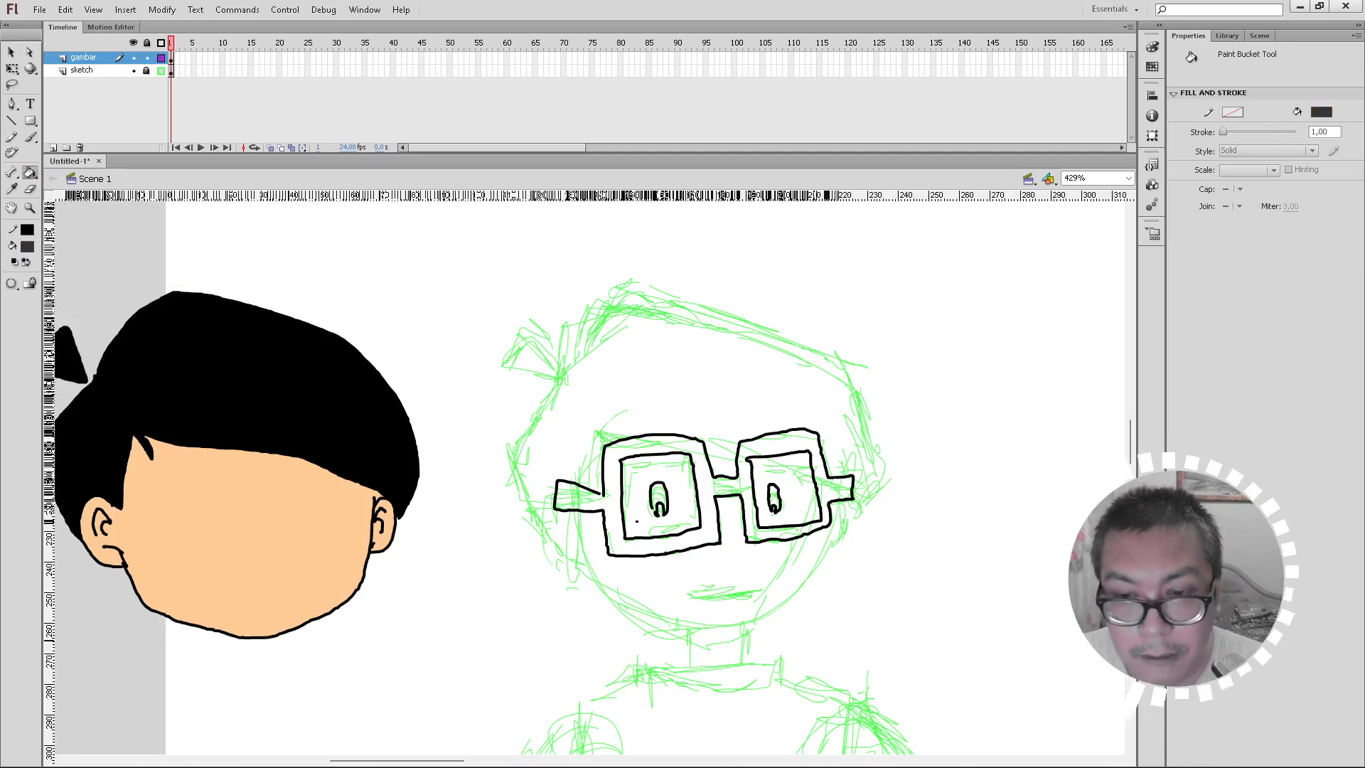
{"action": "key", "text": "b"}
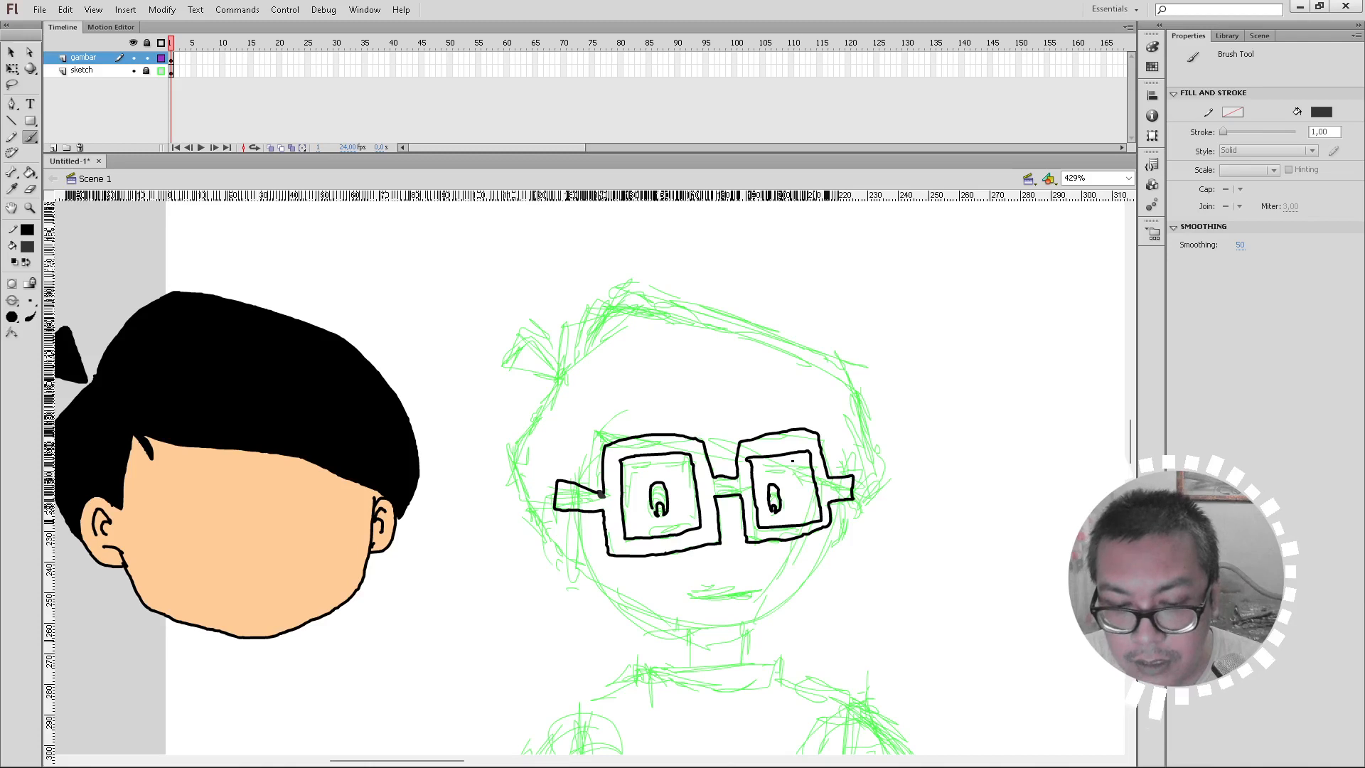
{"action": "key", "text": "k"}
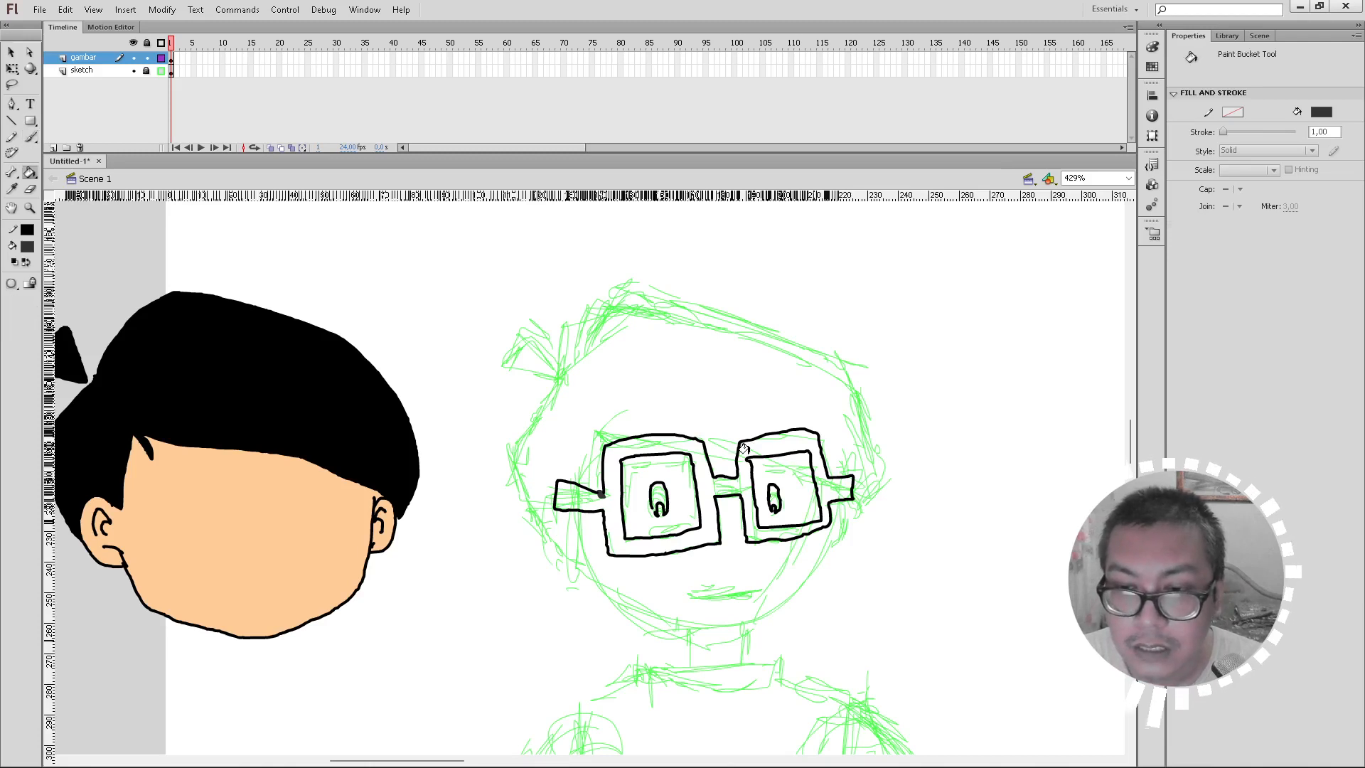
{"action": "left_click", "coordinate": [743, 448]}
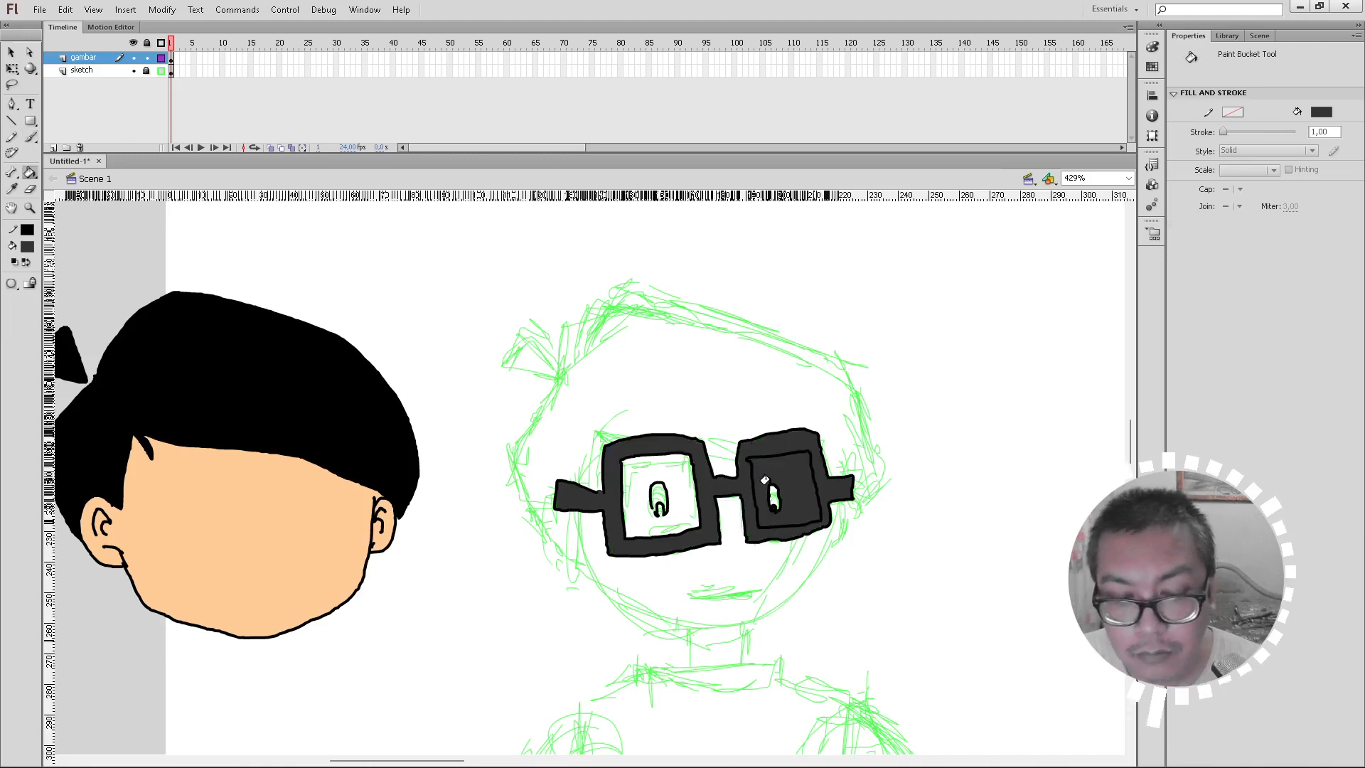
{"action": "key", "text": "ctrl+z"}
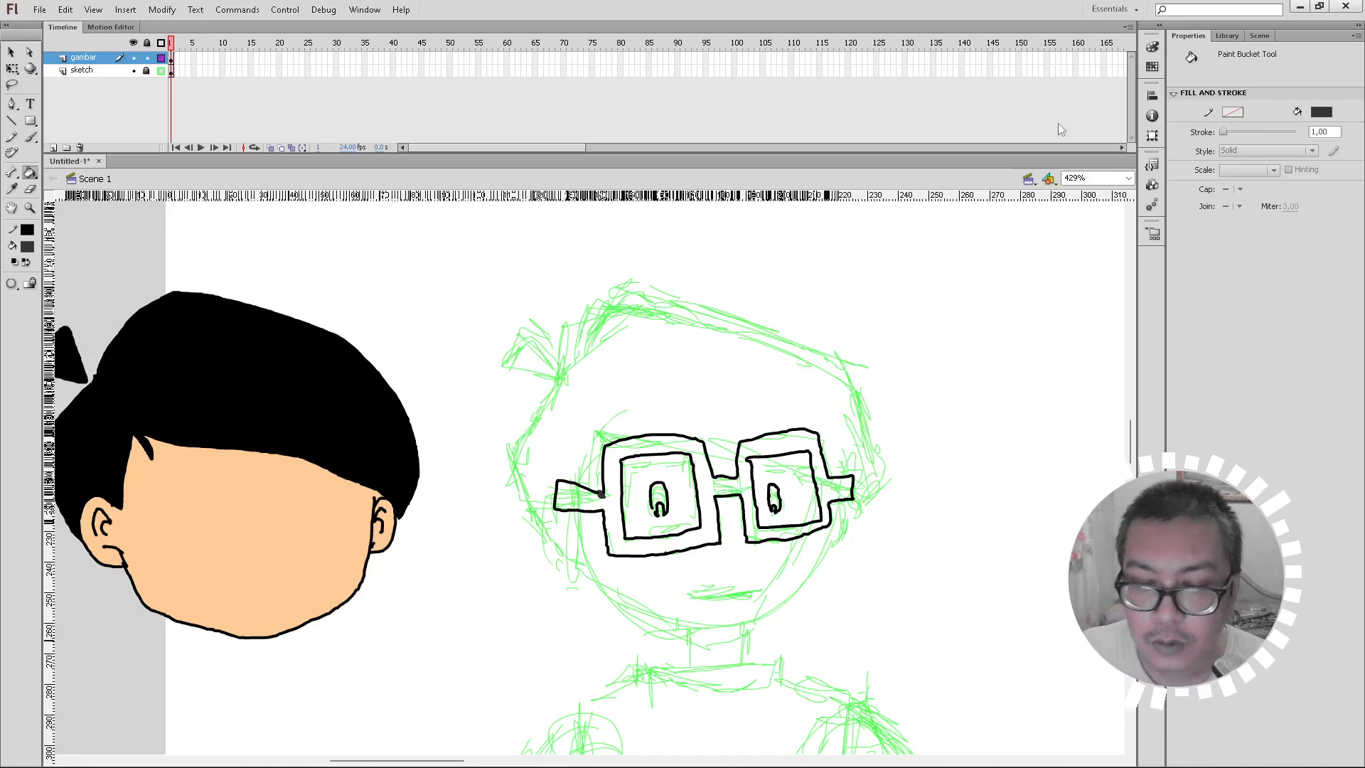
{"action": "key", "text": "ctrl+minus"}
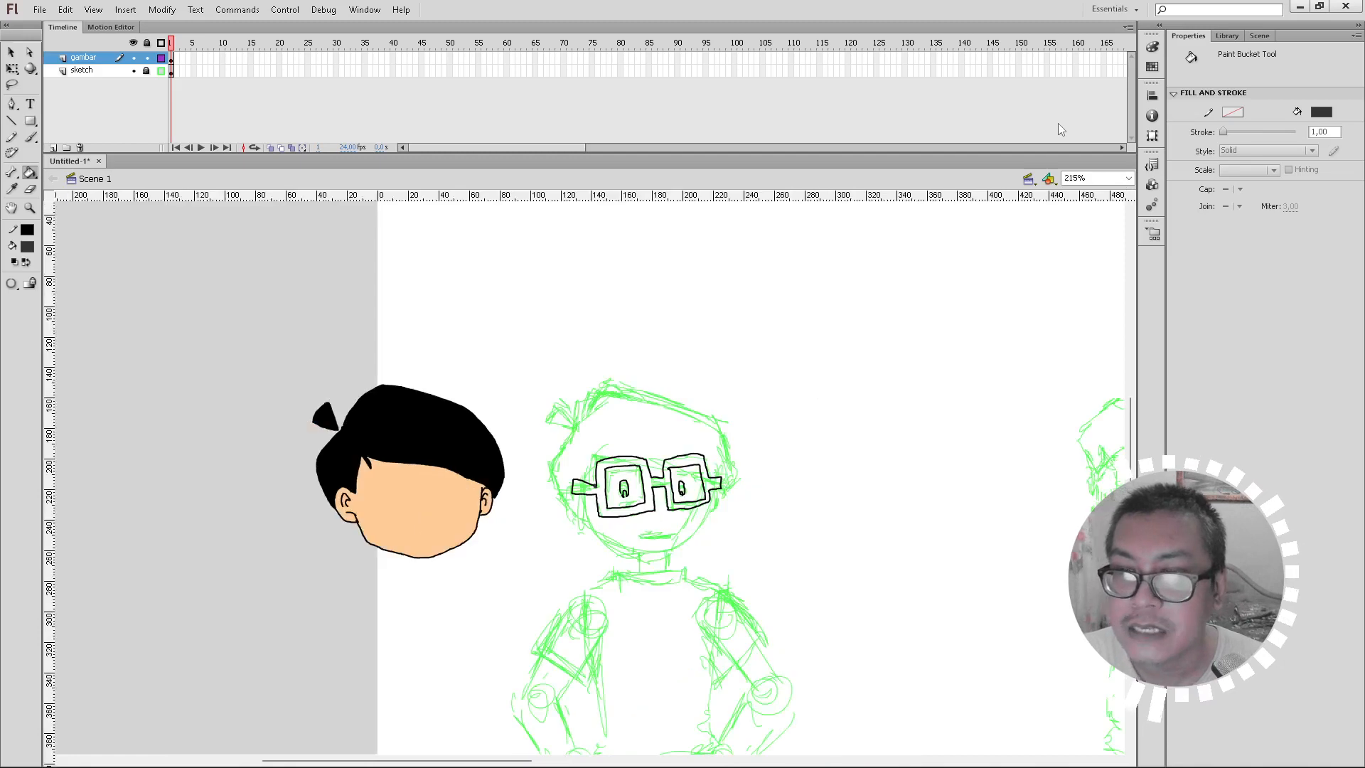
{"action": "left_click", "coordinate": [662, 465]}
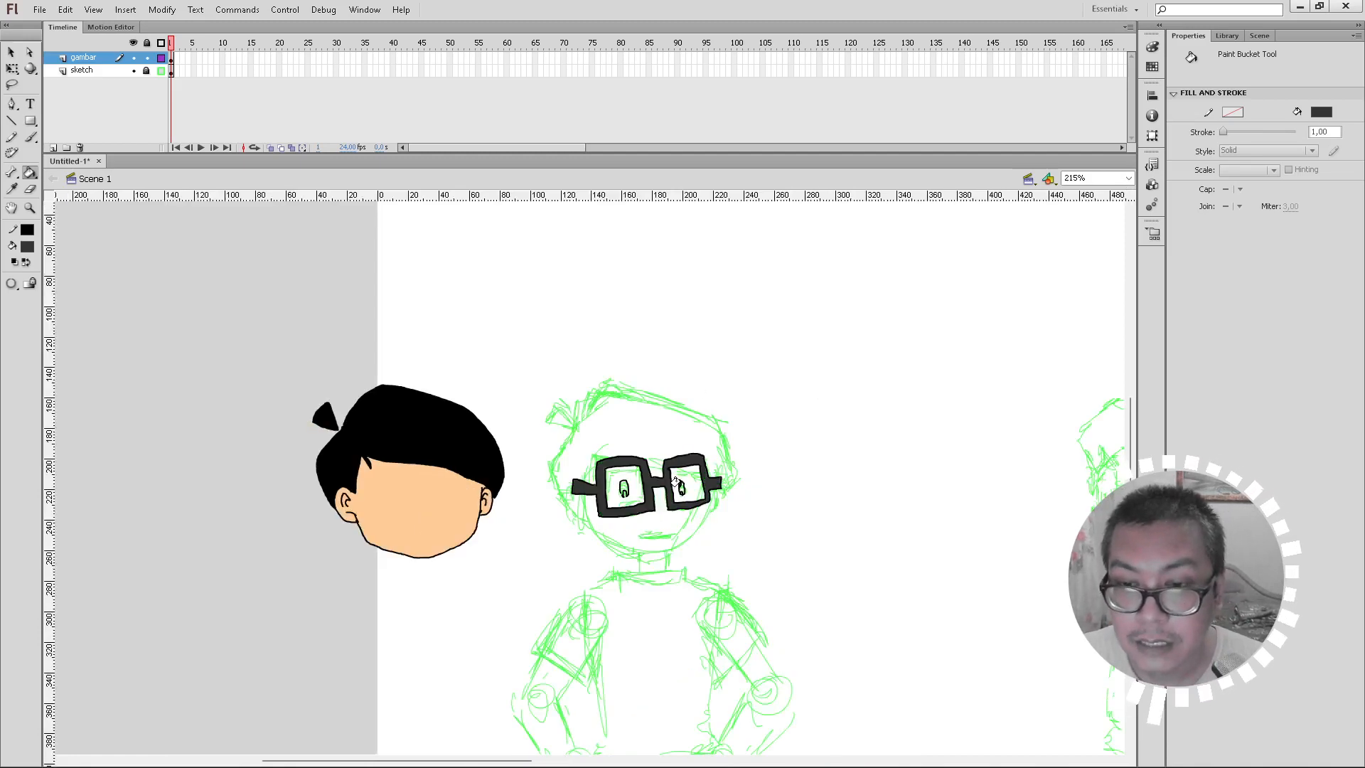
Step: Fill the pupils with the same dark grey, undoing any spill into the lens and closing outline gaps
{"action": "left_click", "coordinate": [622, 487]}
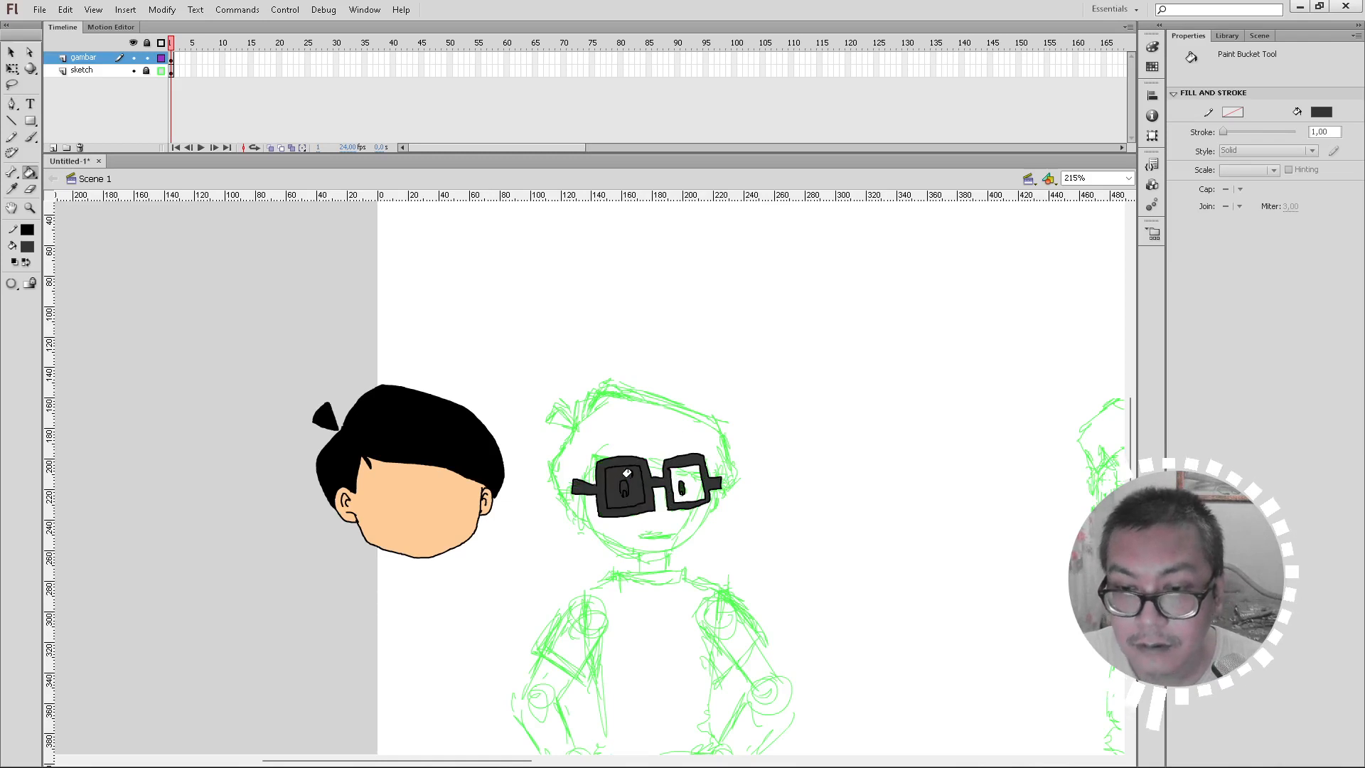
{"action": "key", "text": "ctrl+z"}
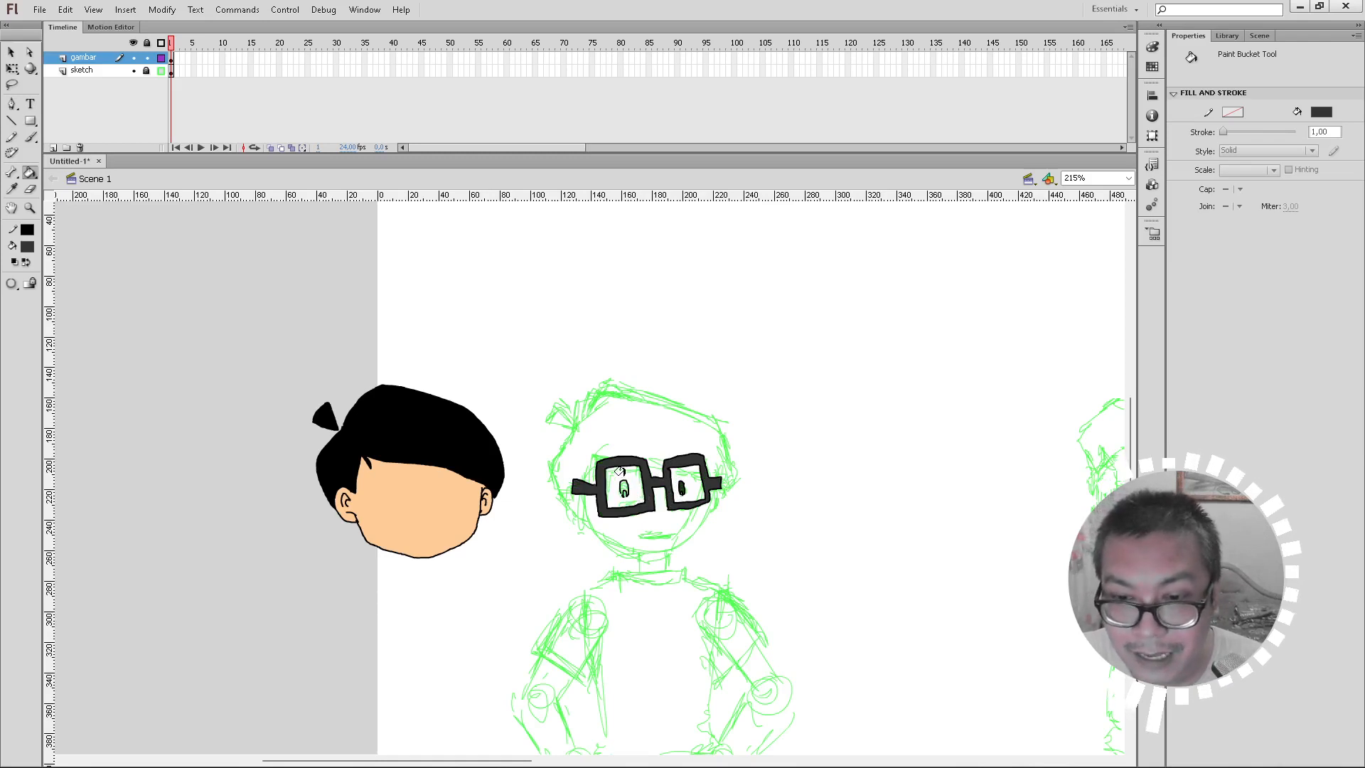
{"action": "key", "text": "ctrl+equal"}
{"action": "key", "text": "ctrl+equal"}
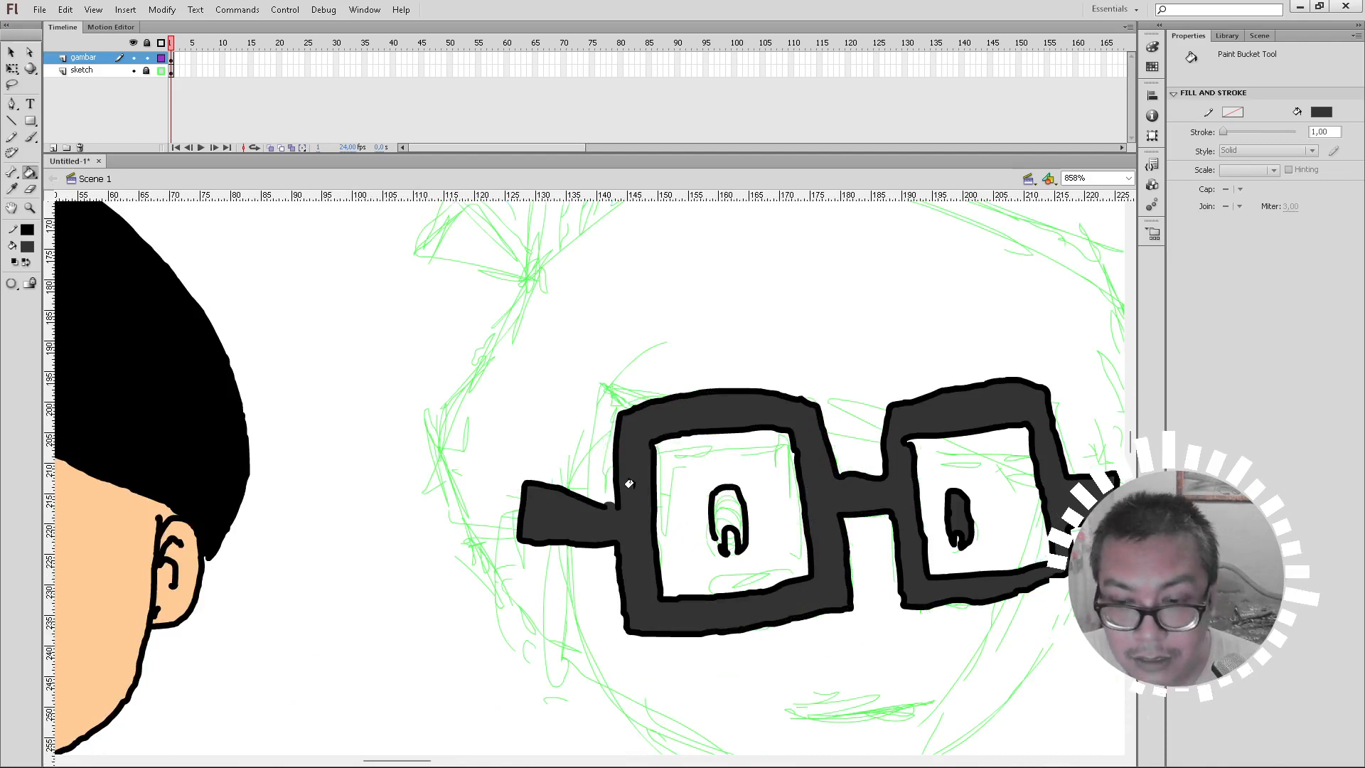
{"action": "key", "text": "b"}
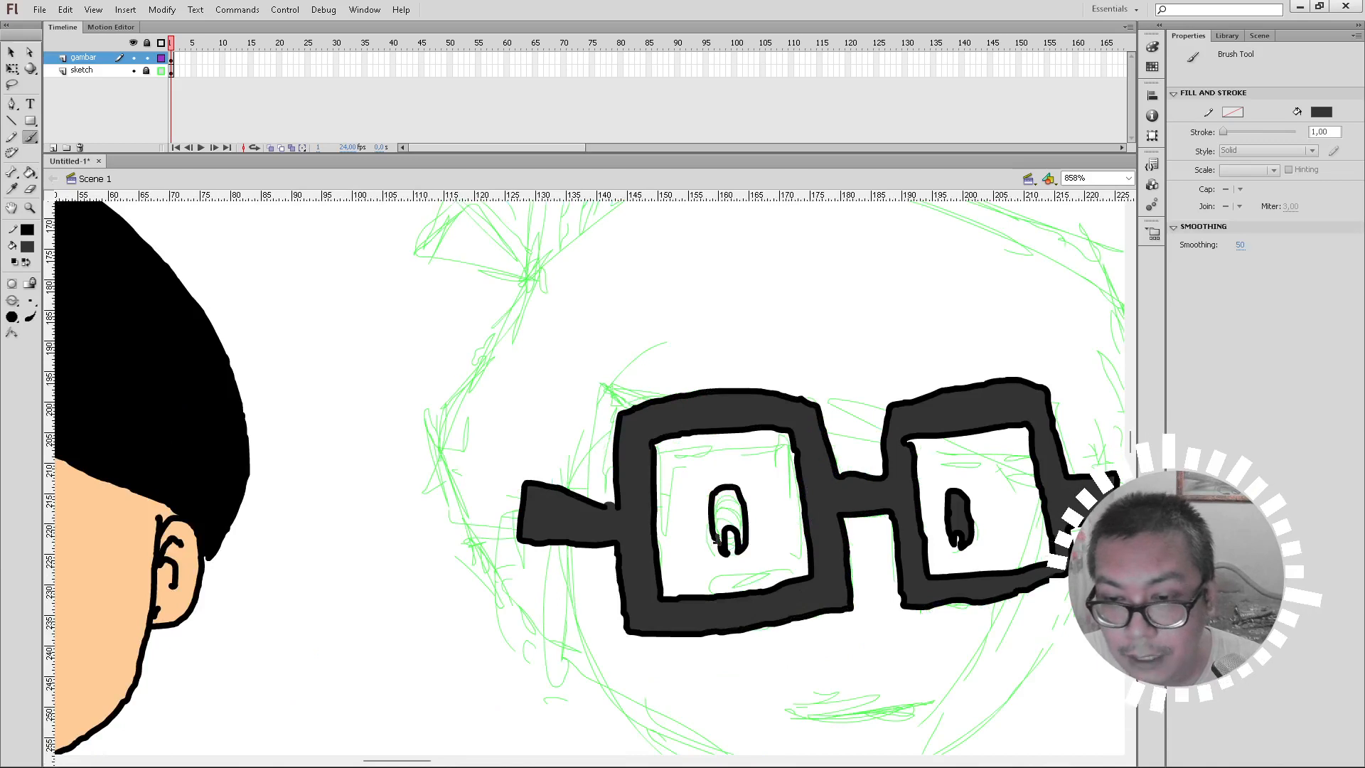
{"action": "key", "text": "k"}
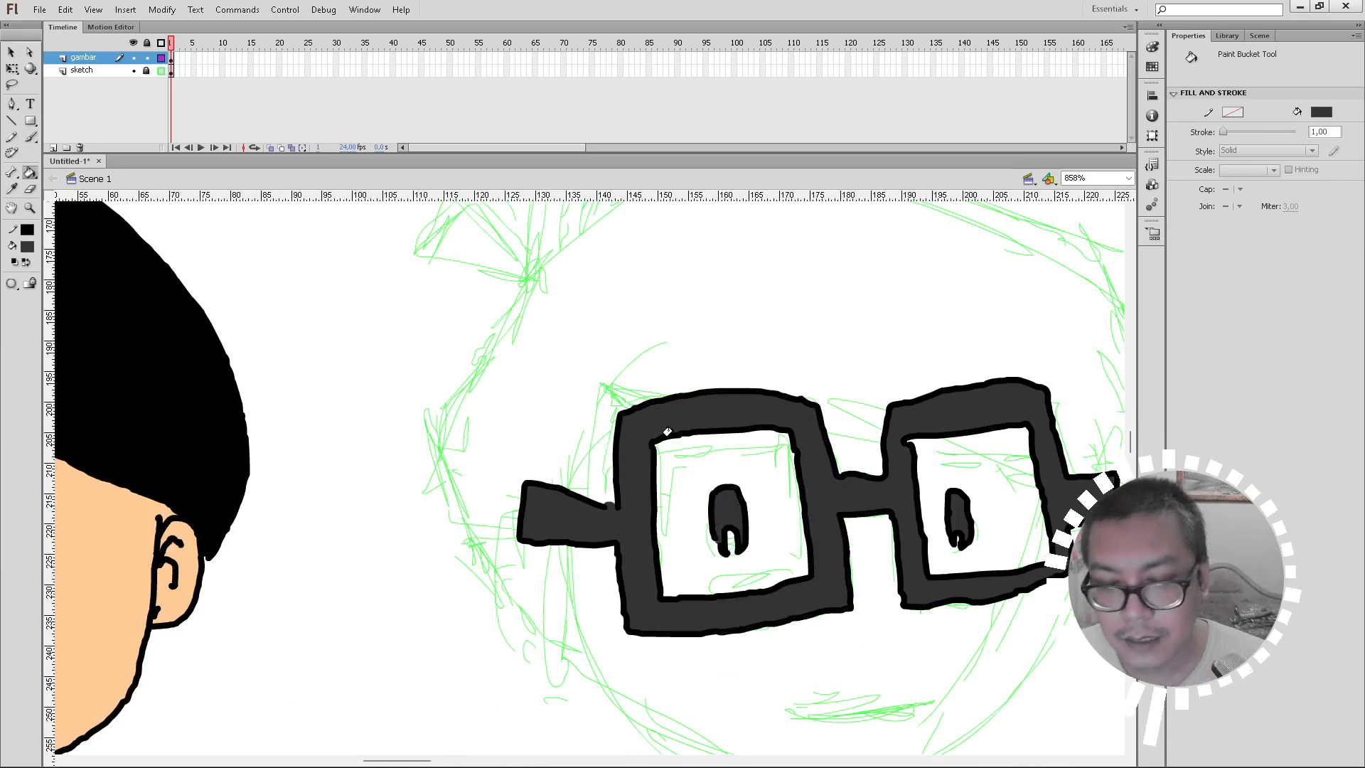
{"action": "key", "text": "y"}
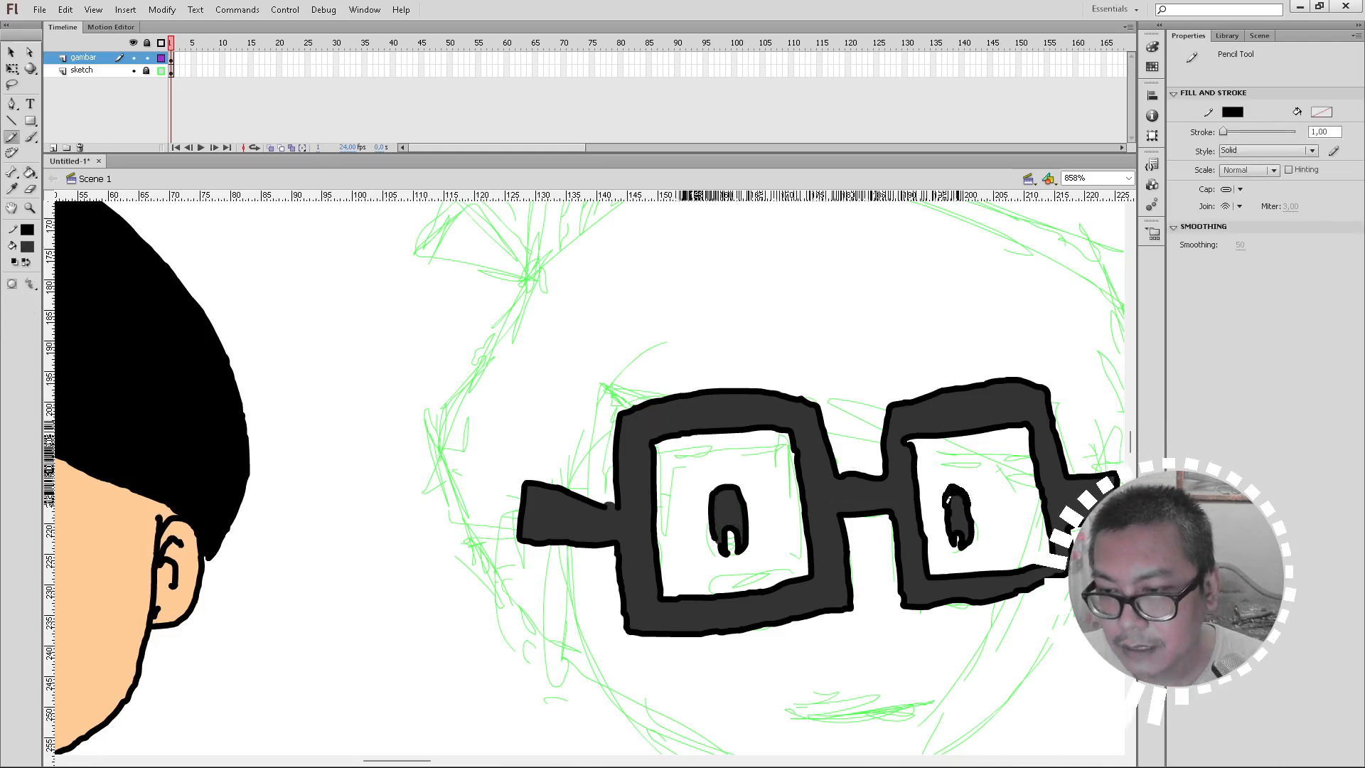
Step: Try to move the entire glasses and eyes drawing off the sketch to its right, then deselect it
{"action": "left_click", "coordinate": [1127, 178]}
{"action": "left_click", "coordinate": [1088, 200]}
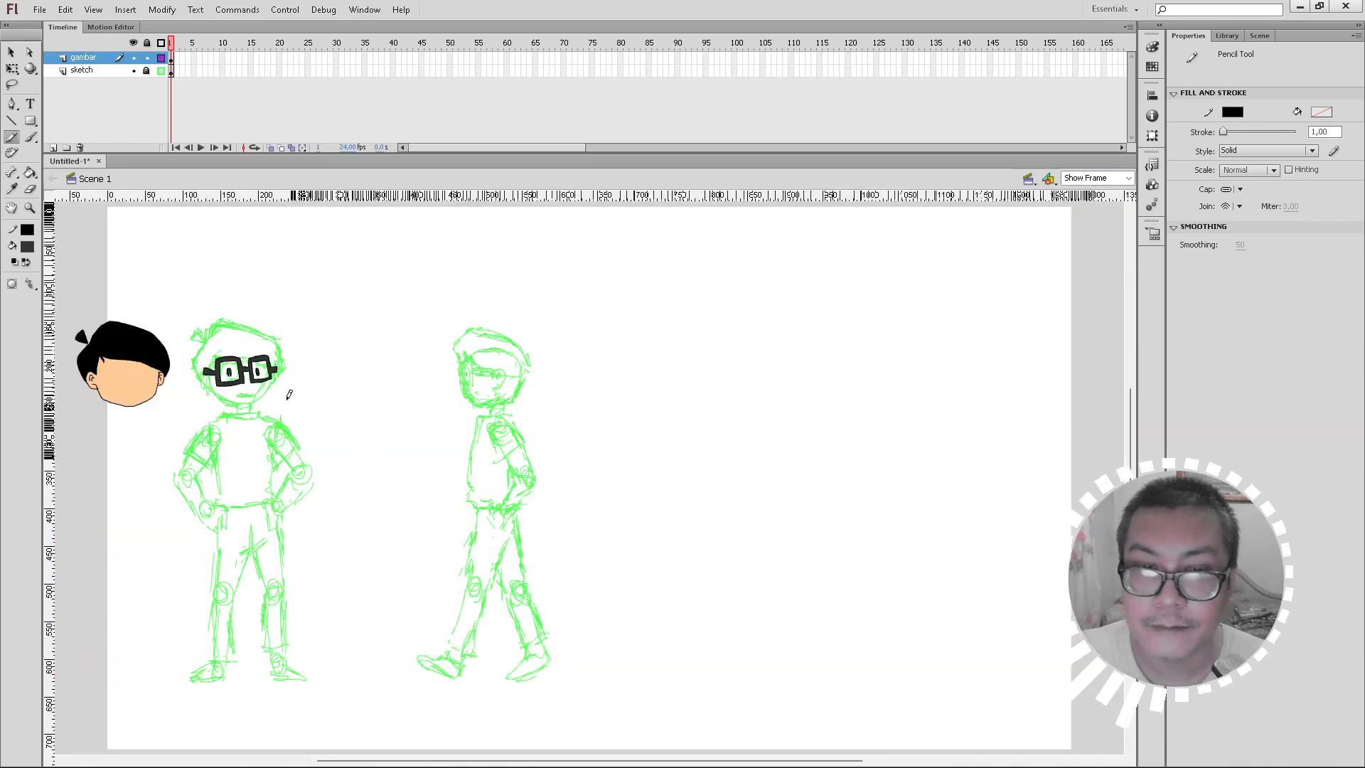
{"action": "key", "text": "z"}
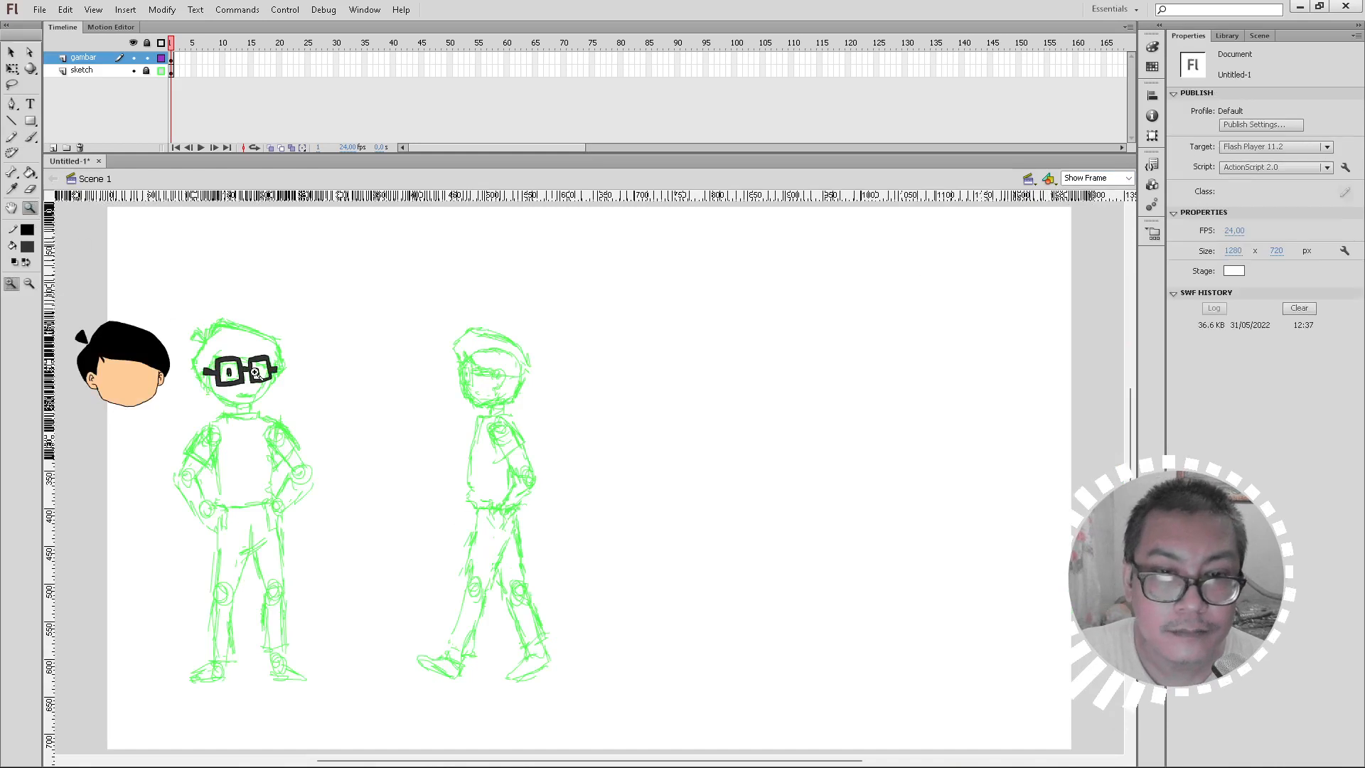
{"action": "left_click_drag", "start_coordinate": [170, 334], "coordinate": [324, 427]}
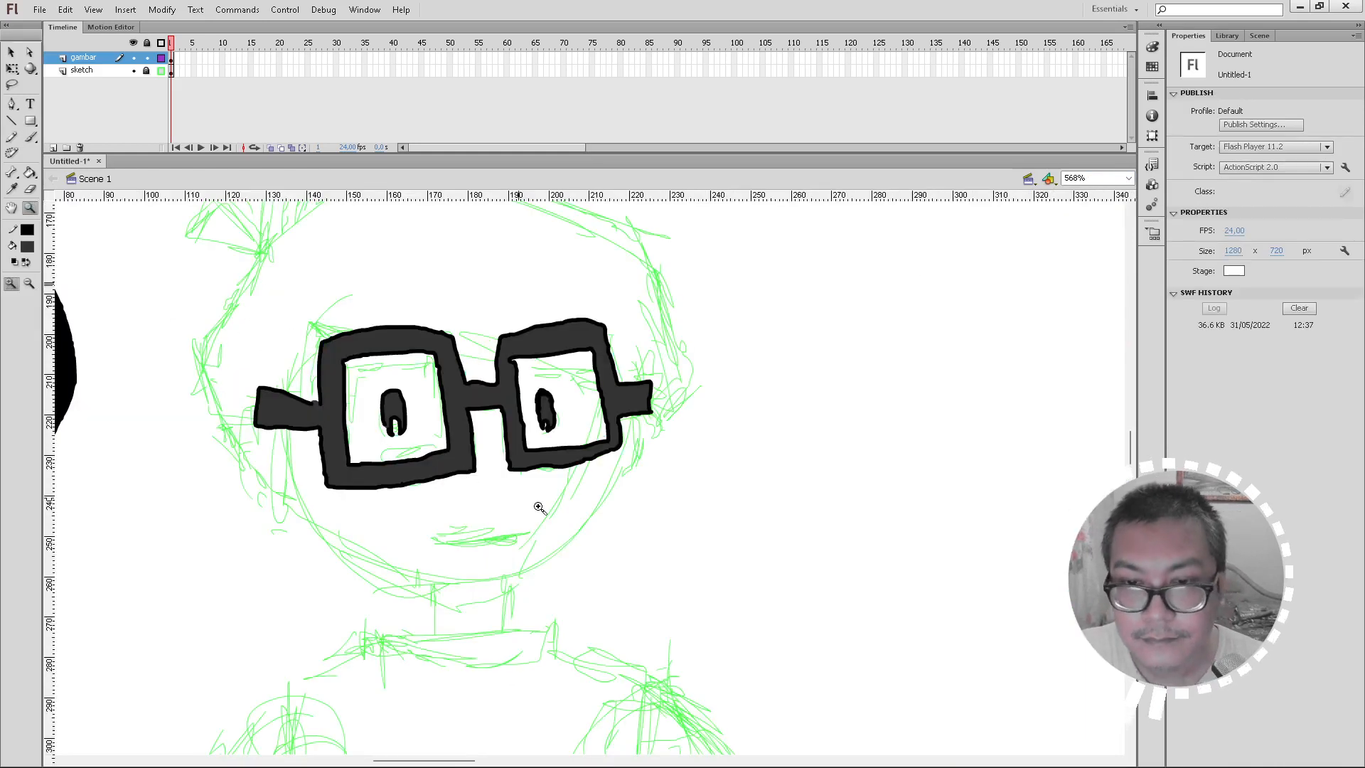
{"action": "left_click_drag", "start_coordinate": [538, 506], "coordinate": [640, 523]}
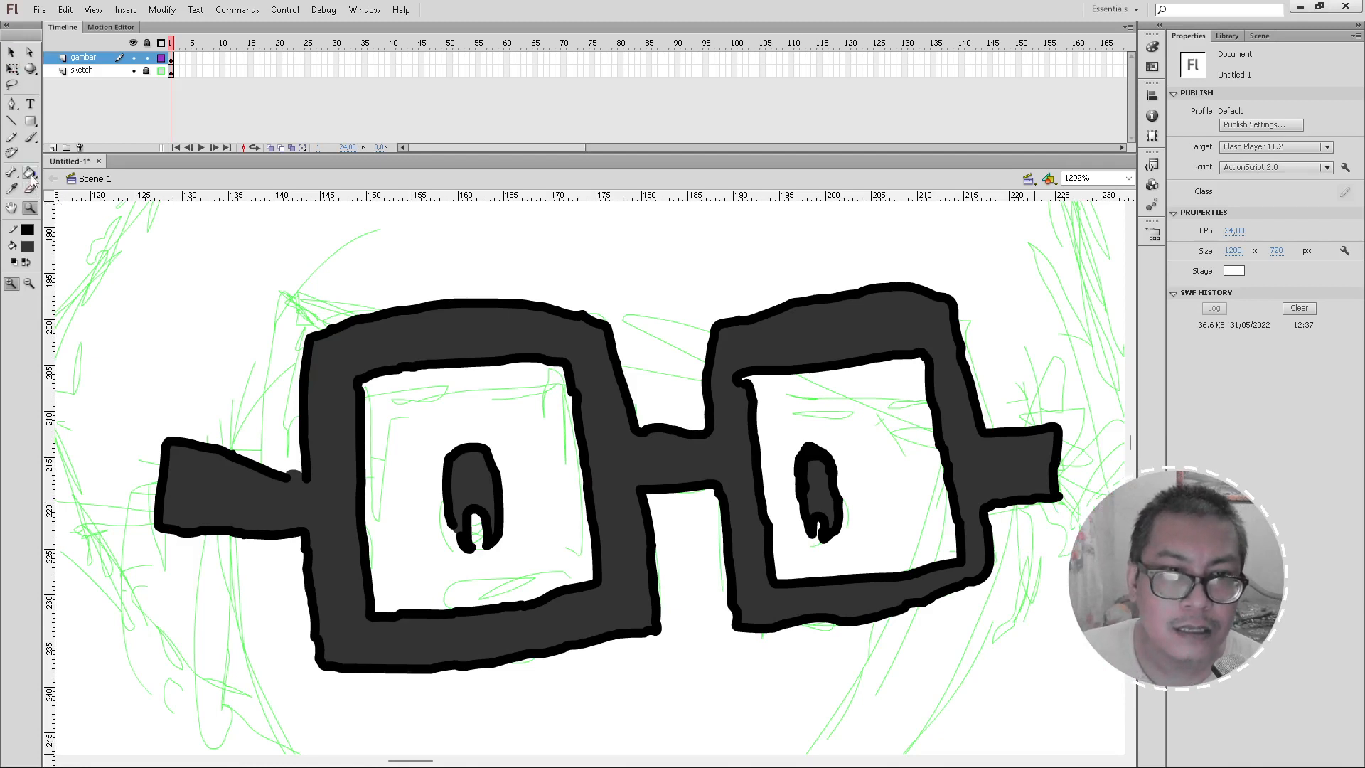
{"action": "left_click", "coordinate": [11, 52]}
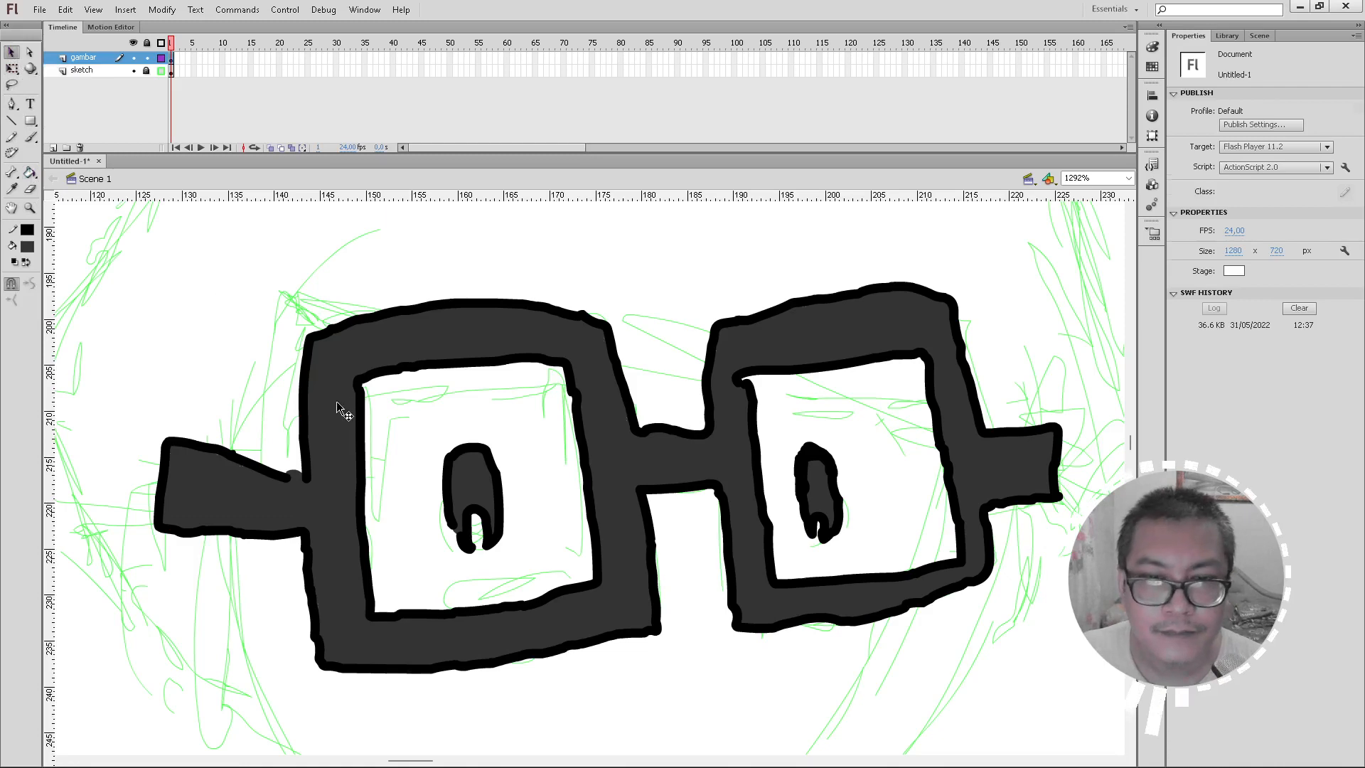
{"action": "key", "text": "ctrl+a"}
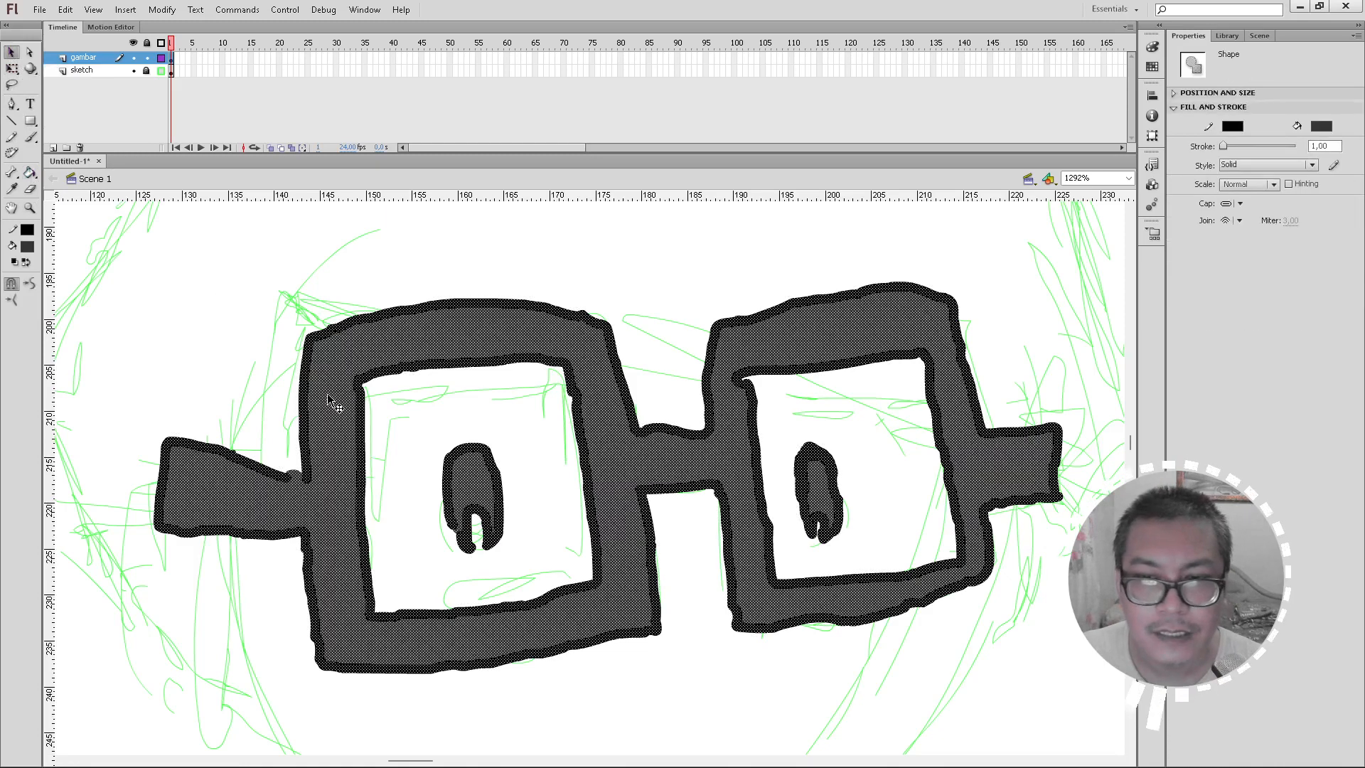
{"action": "left_click", "coordinate": [1129, 178]}
{"action": "left_click", "coordinate": [1088, 191]}
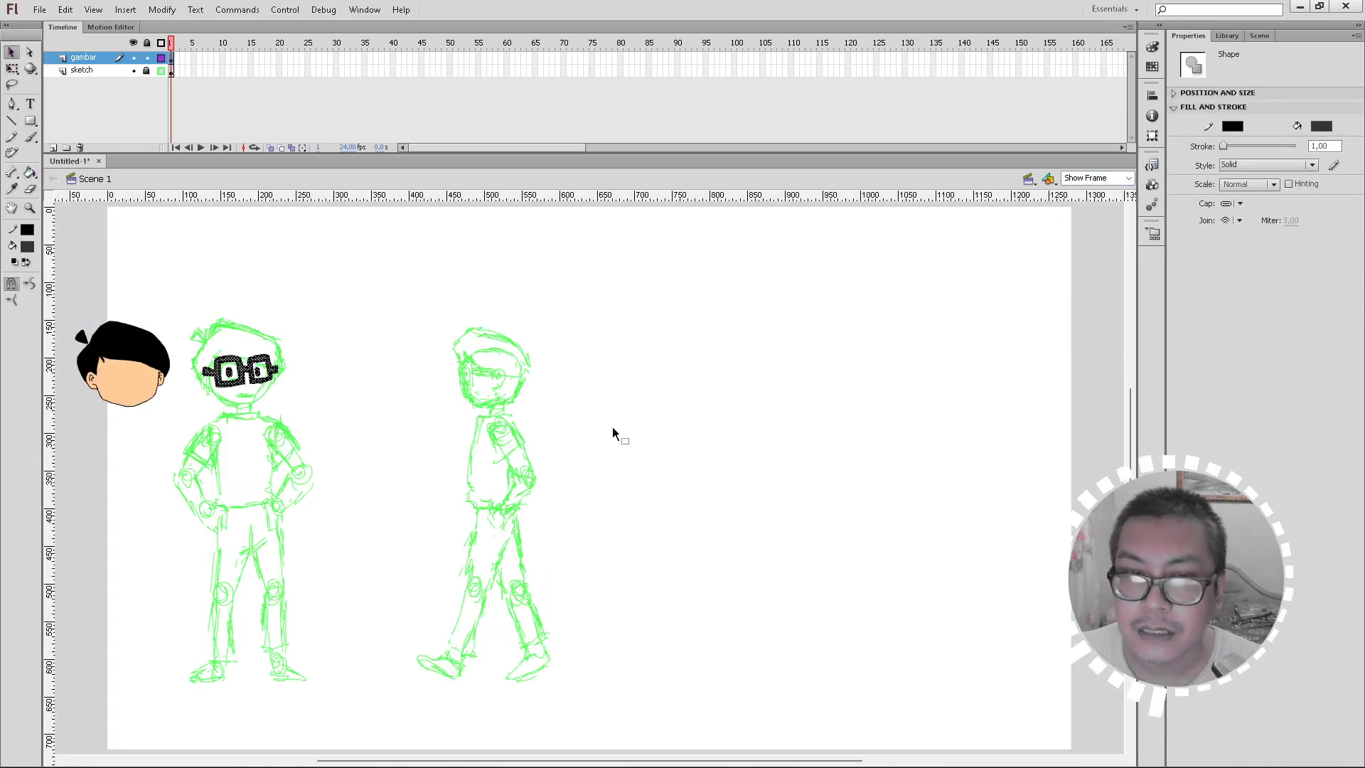
{"action": "left_click_drag", "start_coordinate": [274, 373], "coordinate": [431, 373]}
{"action": "key", "text": "ctrl+z"}
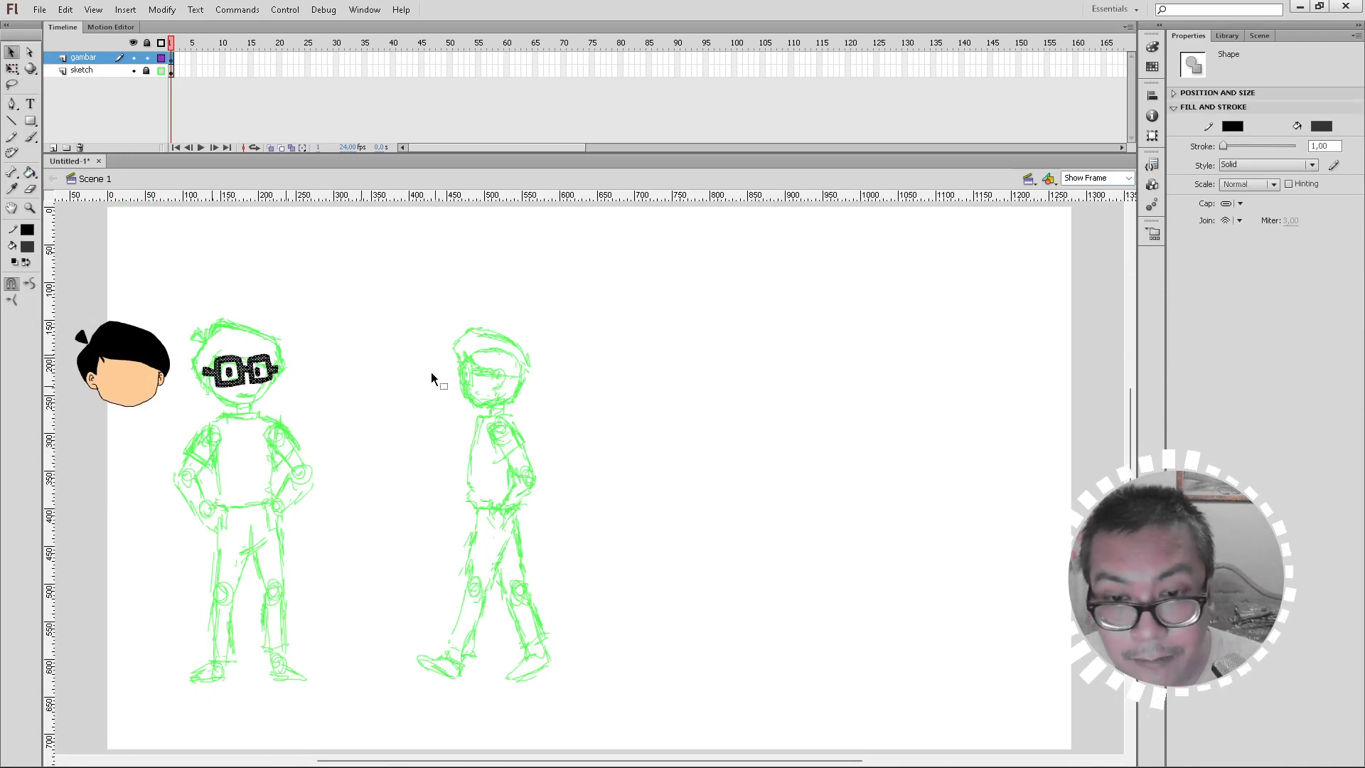
{"action": "left_click", "coordinate": [346, 367]}
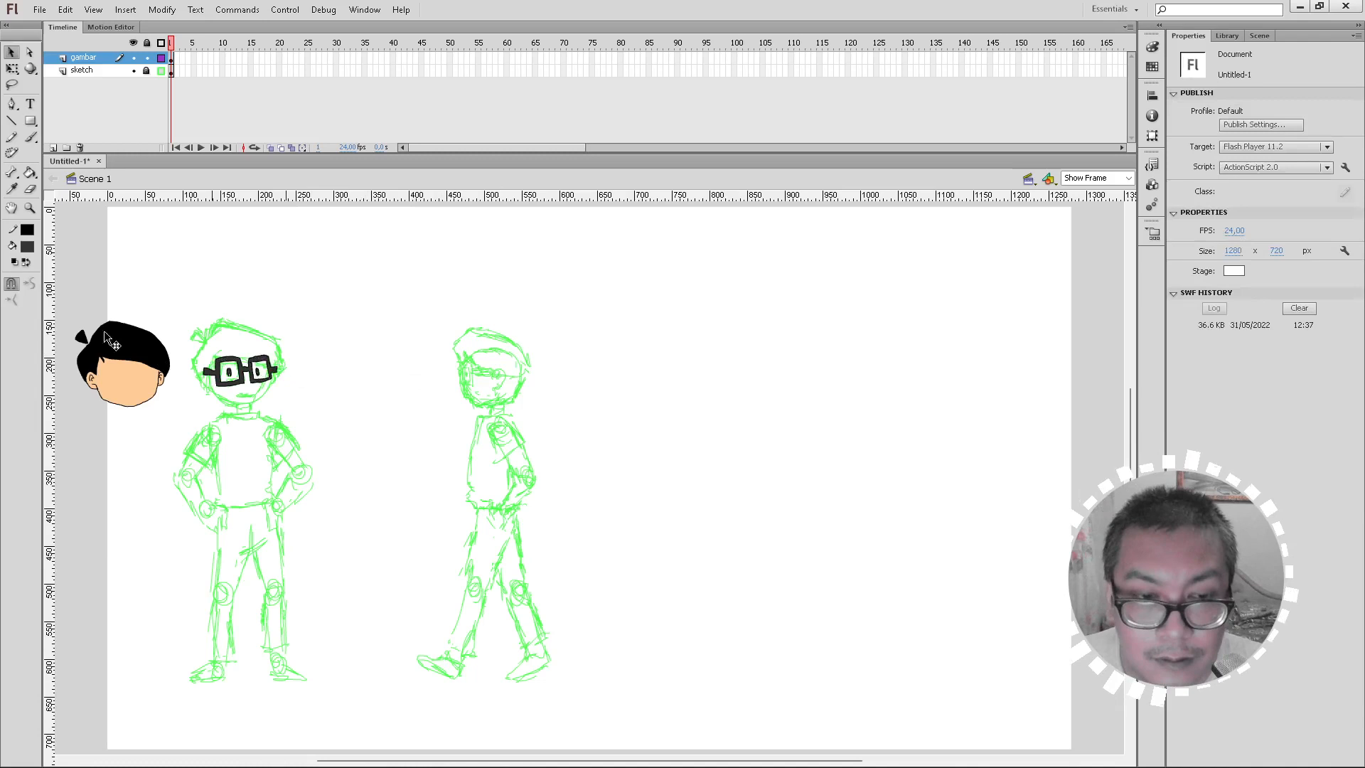
Step: Select the glasses frame fill together with its outlines and try to move it to the right, away from the pupils
{"action": "left_click", "coordinate": [29, 207]}
{"action": "left_click_drag", "start_coordinate": [199, 330], "coordinate": [352, 441]}
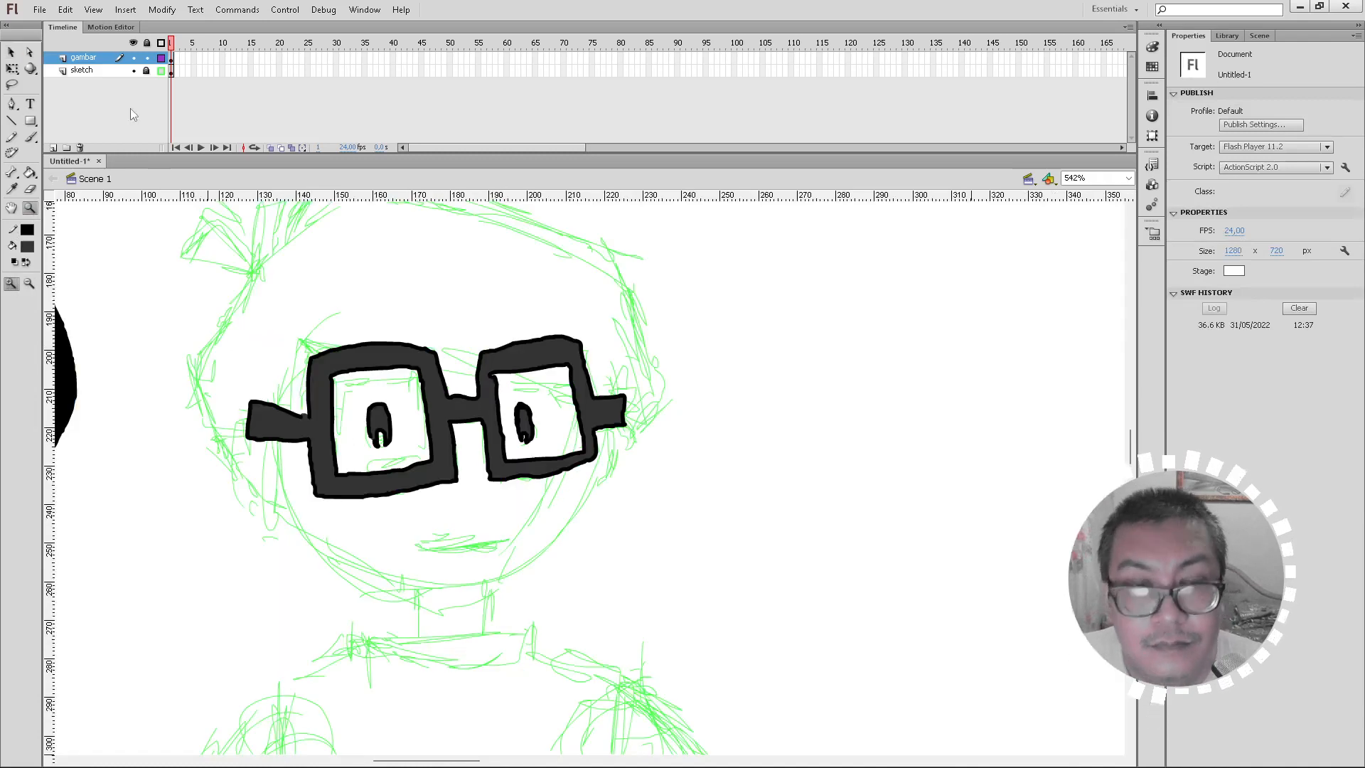
{"action": "left_click", "coordinate": [11, 52]}
{"action": "left_click", "coordinate": [596, 413]}
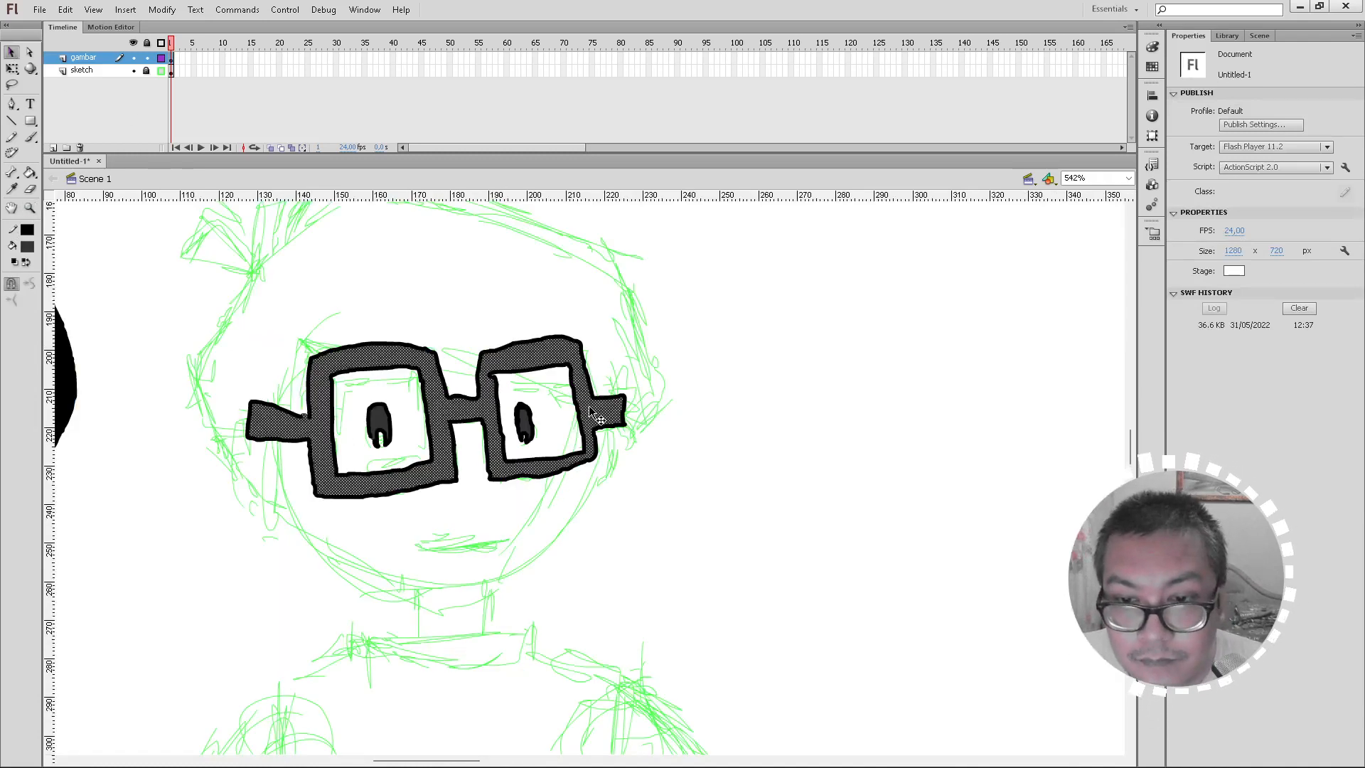
{"action": "left_click", "coordinate": [671, 425]}
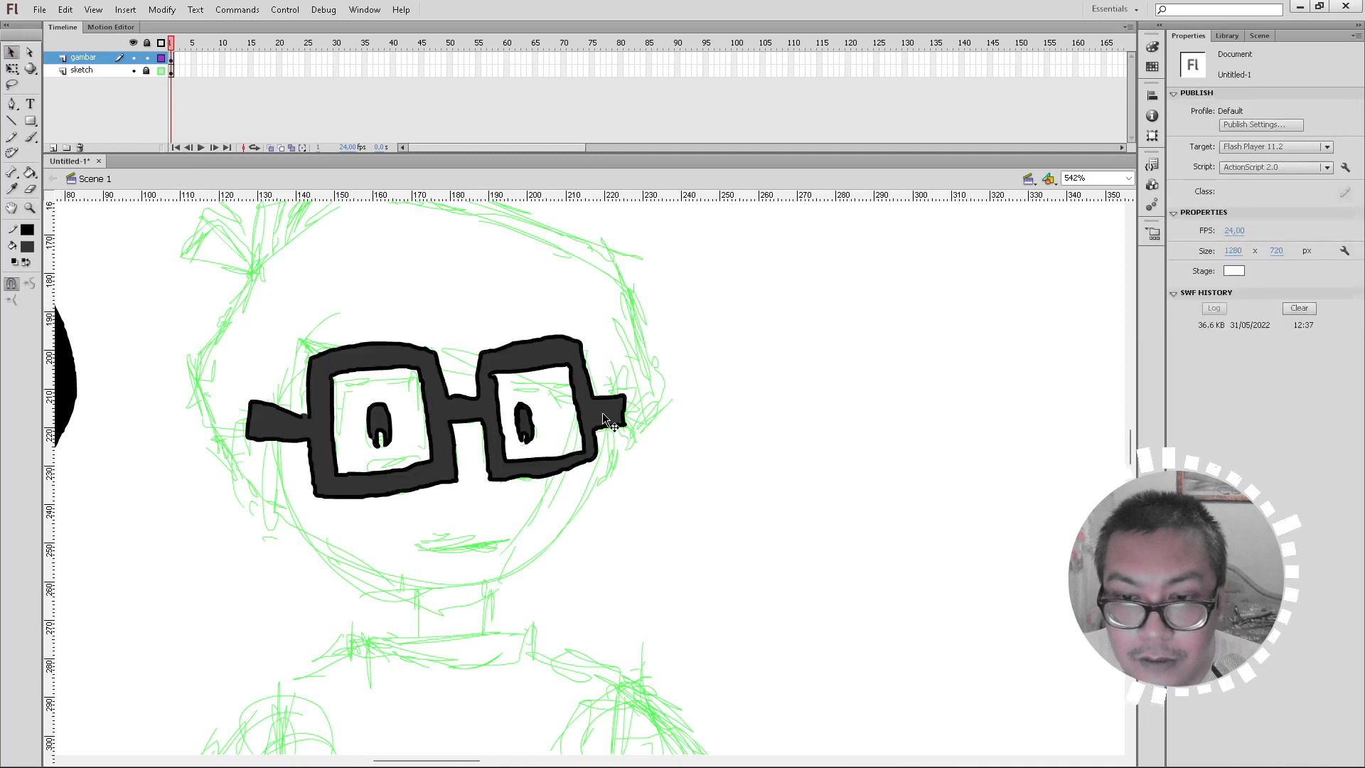
{"action": "left_click", "coordinate": [603, 418]}
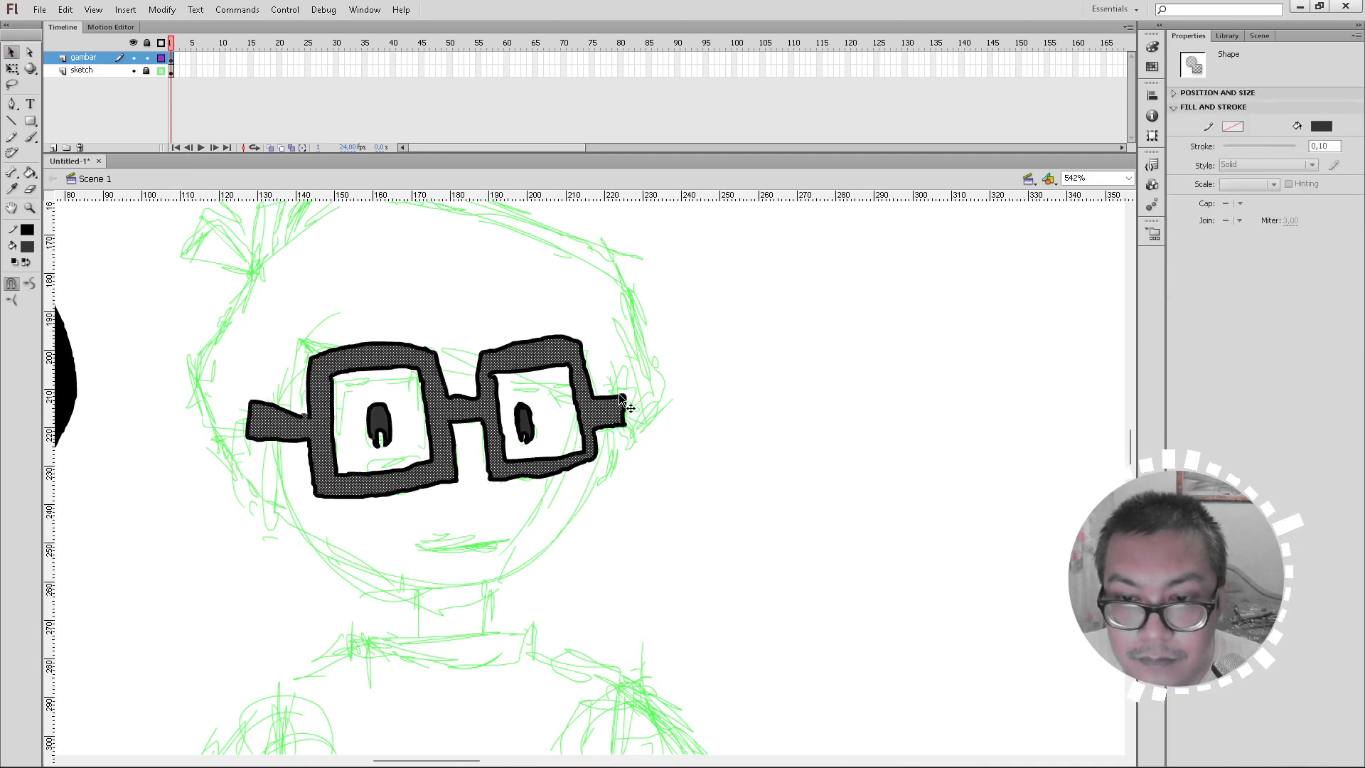
{"action": "double_click", "coordinate": [605, 418]}
{"action": "left_click_drag", "start_coordinate": [603, 414], "coordinate": [882, 413]}
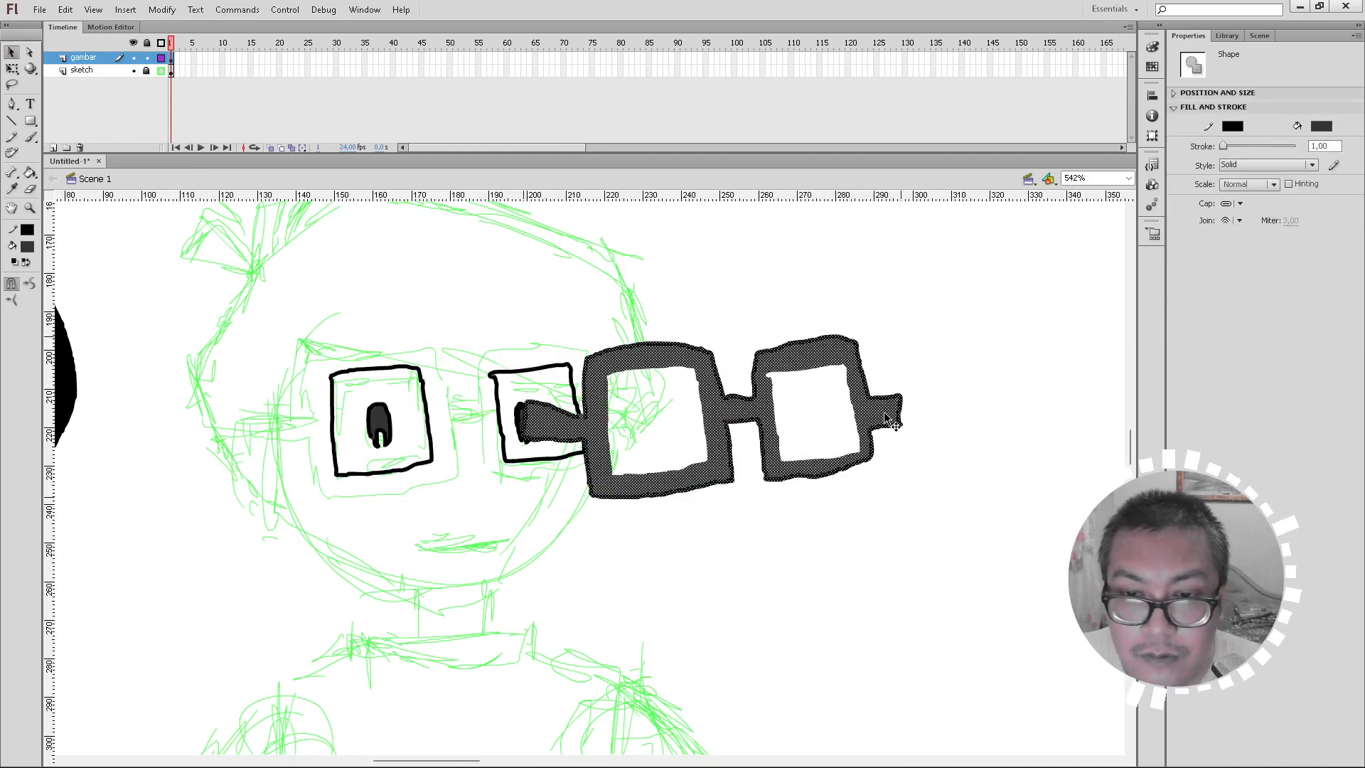
{"action": "key", "text": "ctrl+z"}
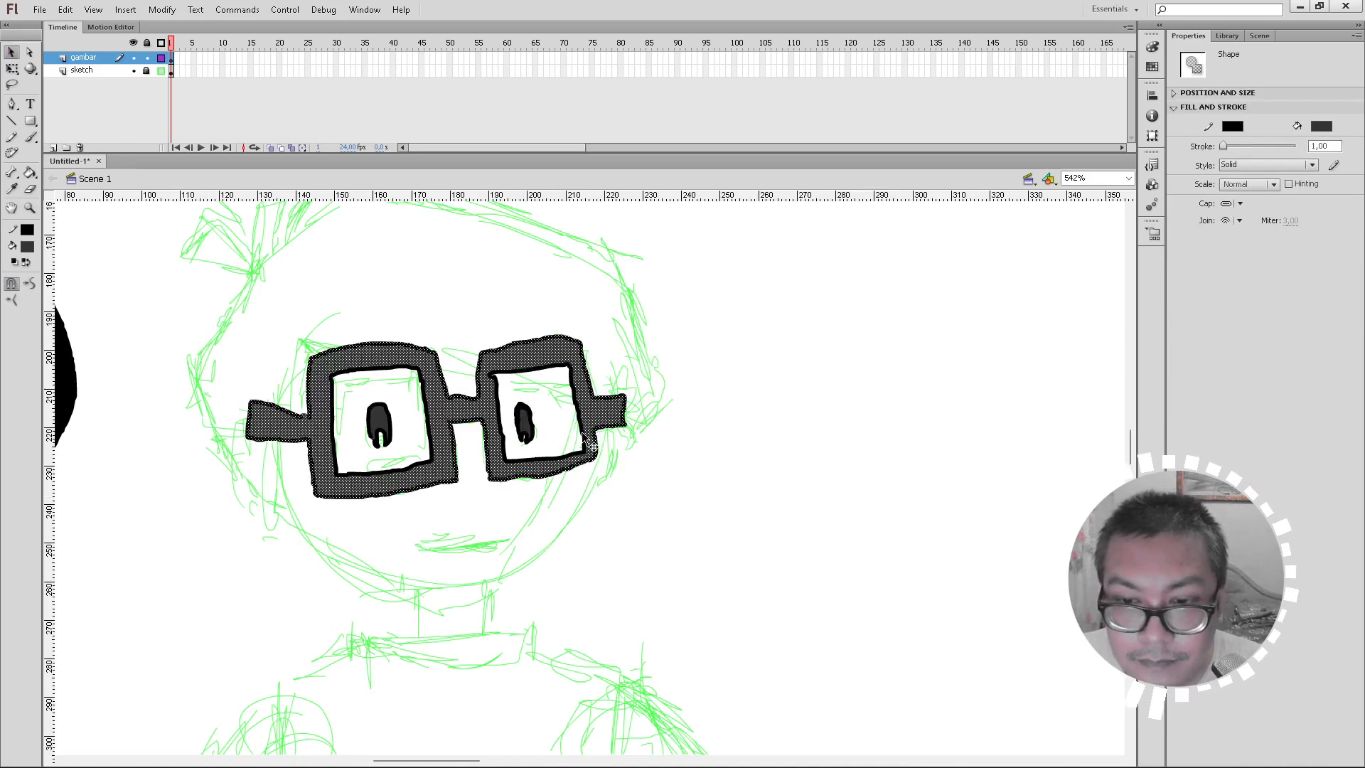
{"action": "left_click_drag", "start_coordinate": [601, 426], "coordinate": [1047, 425]}
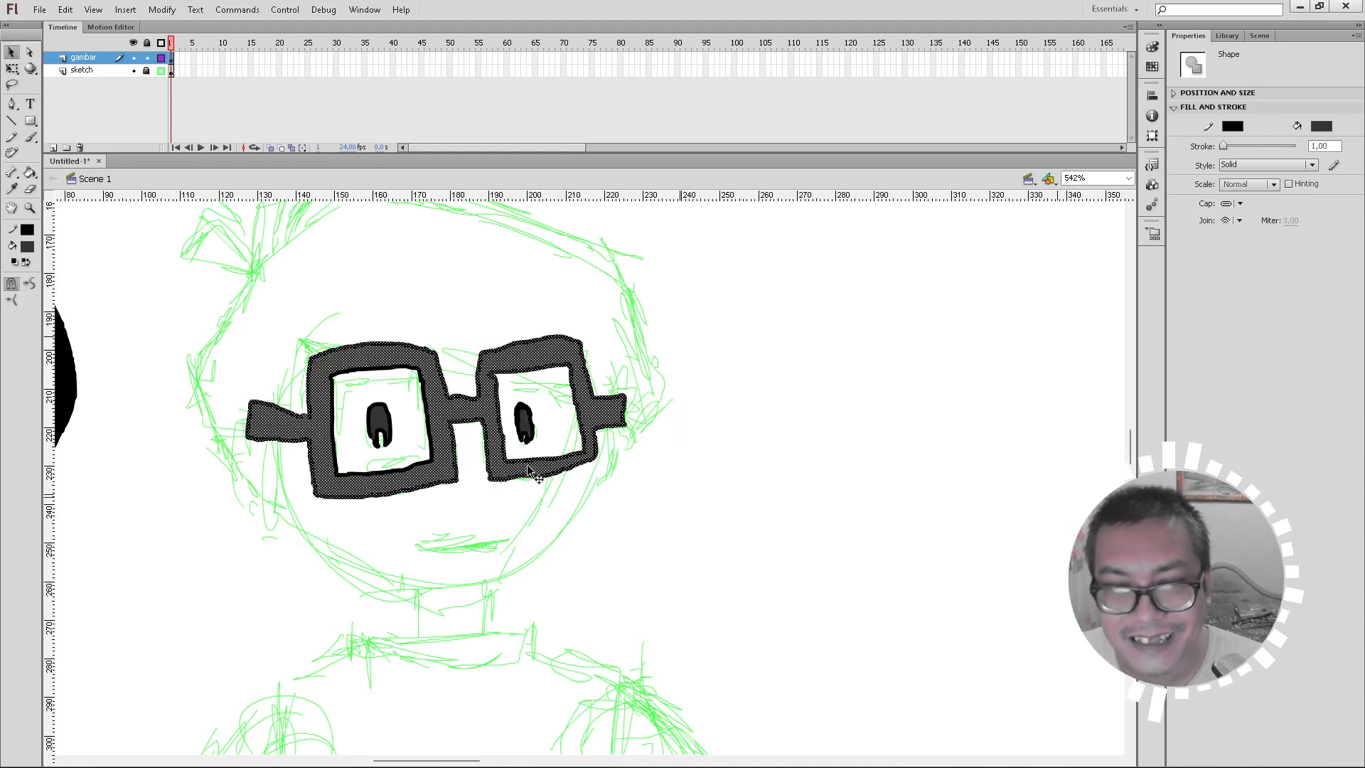
Step: Move the selected glasses frame with its outlines off the sketch to its right, leaving the pupils in place, and deselect it
{"action": "key", "text": "ctrl+z"}
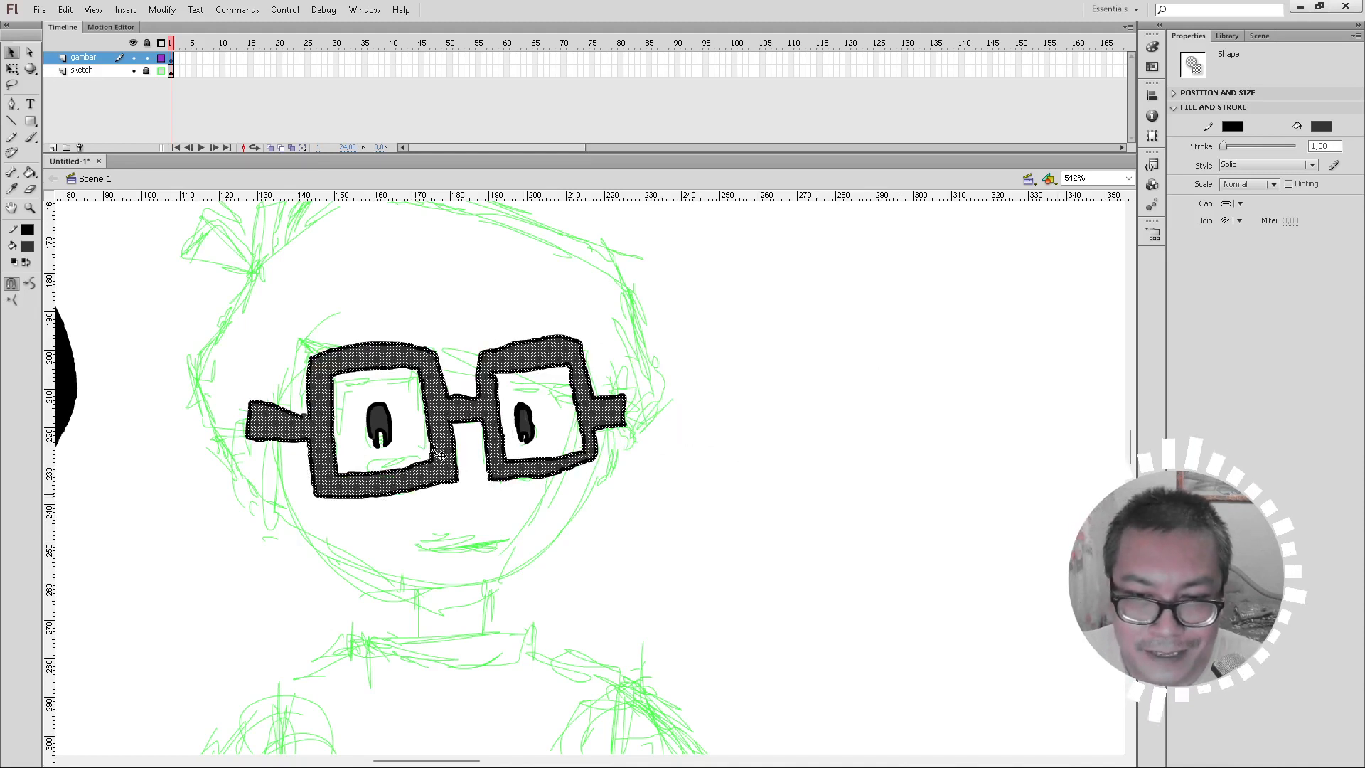
{"action": "left_click_drag", "start_coordinate": [495, 388], "coordinate": [884, 383]}
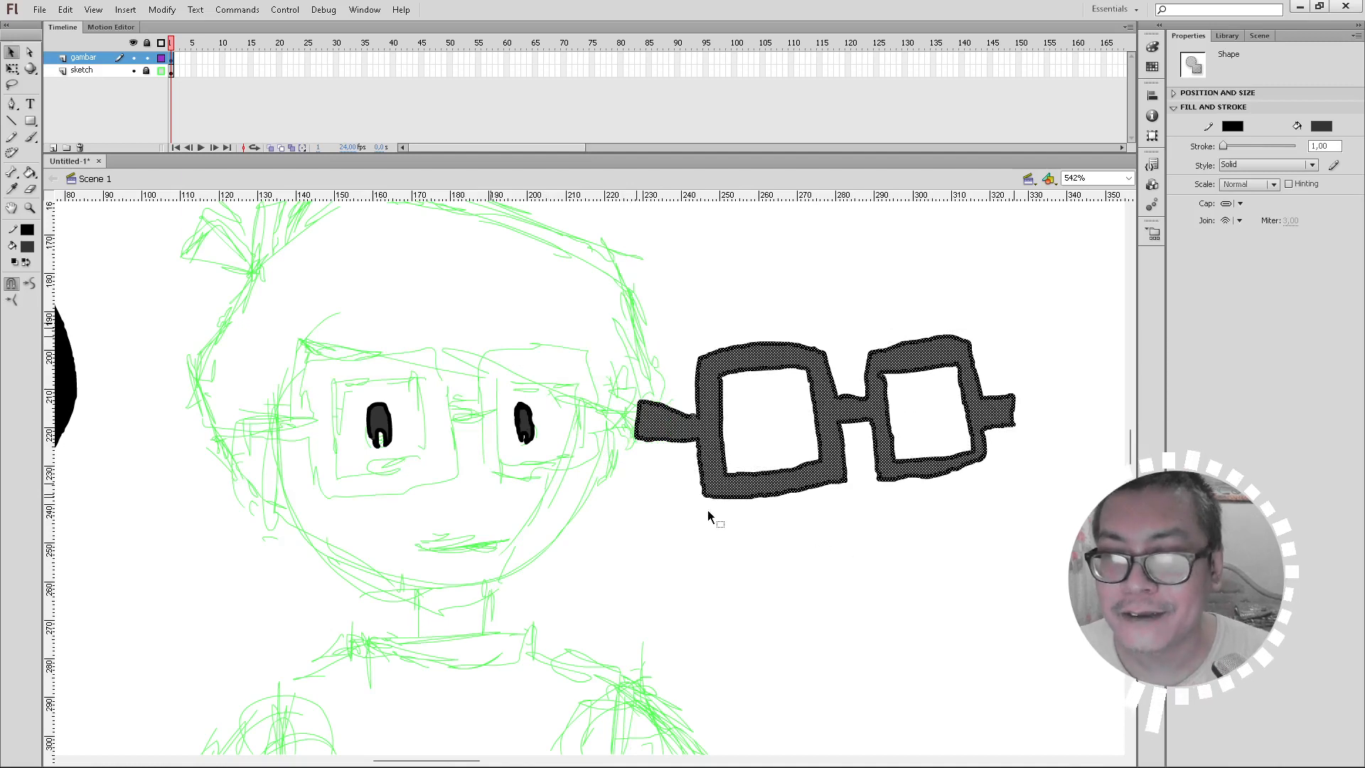
{"action": "left_click", "coordinate": [668, 536]}
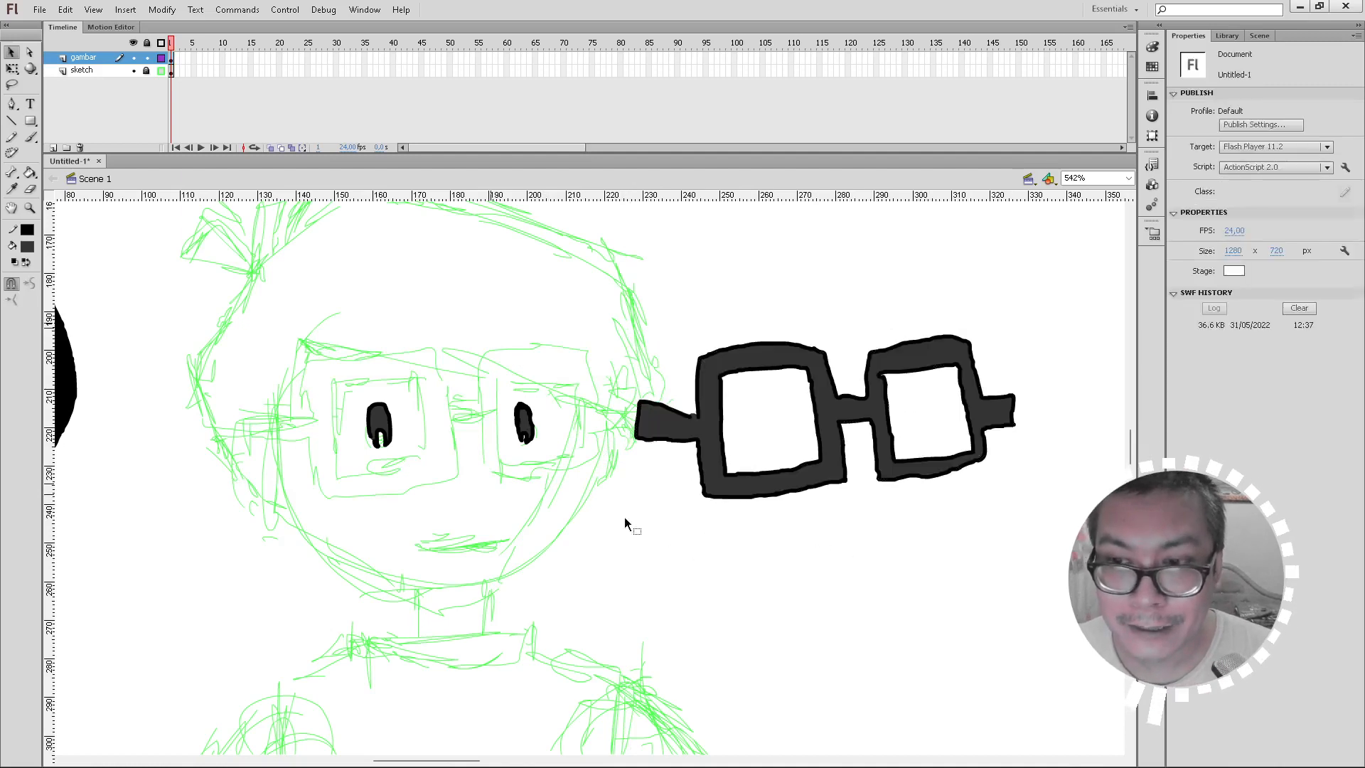
Step: Fill both lens openings of the glasses with light cyan #66FFFF using the Paint Bucket
{"action": "left_click", "coordinate": [27, 246]}
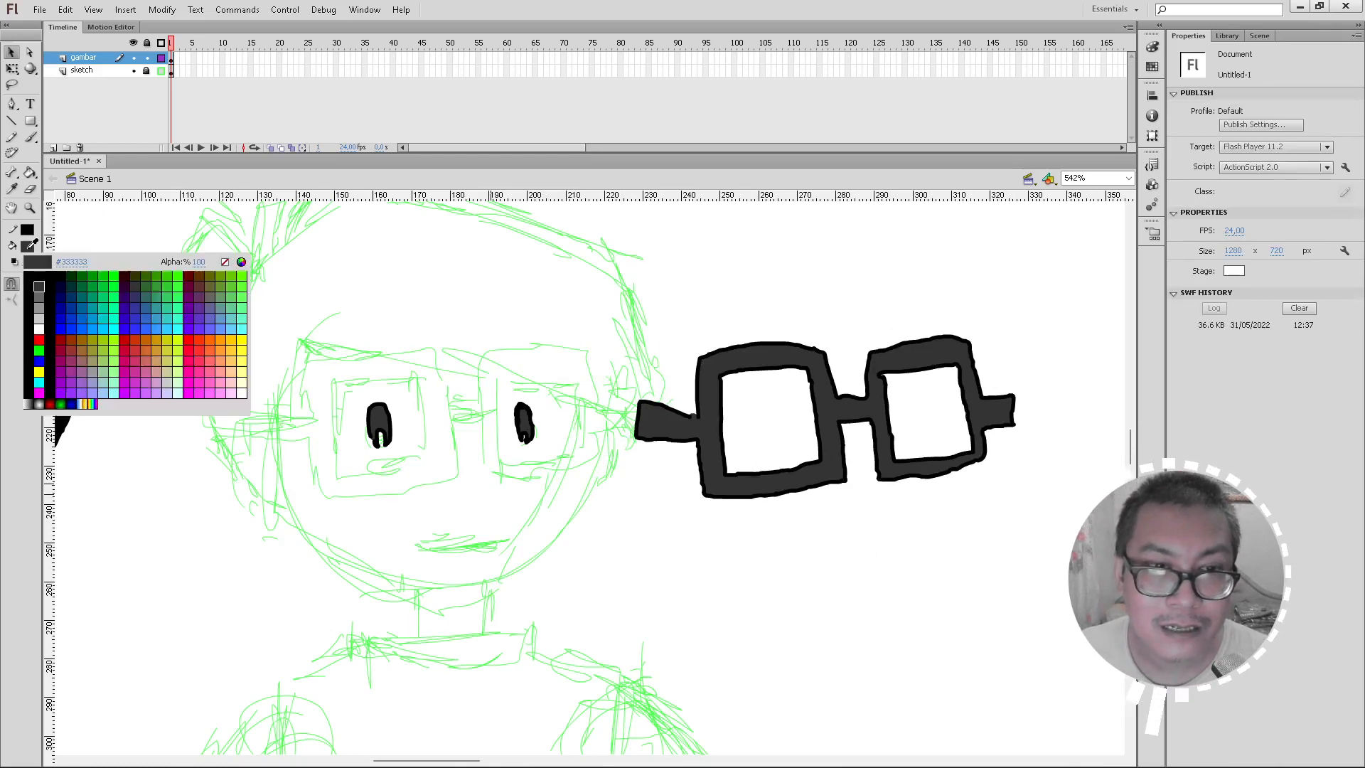
{"action": "left_click", "coordinate": [239, 324]}
{"action": "left_click", "coordinate": [30, 173]}
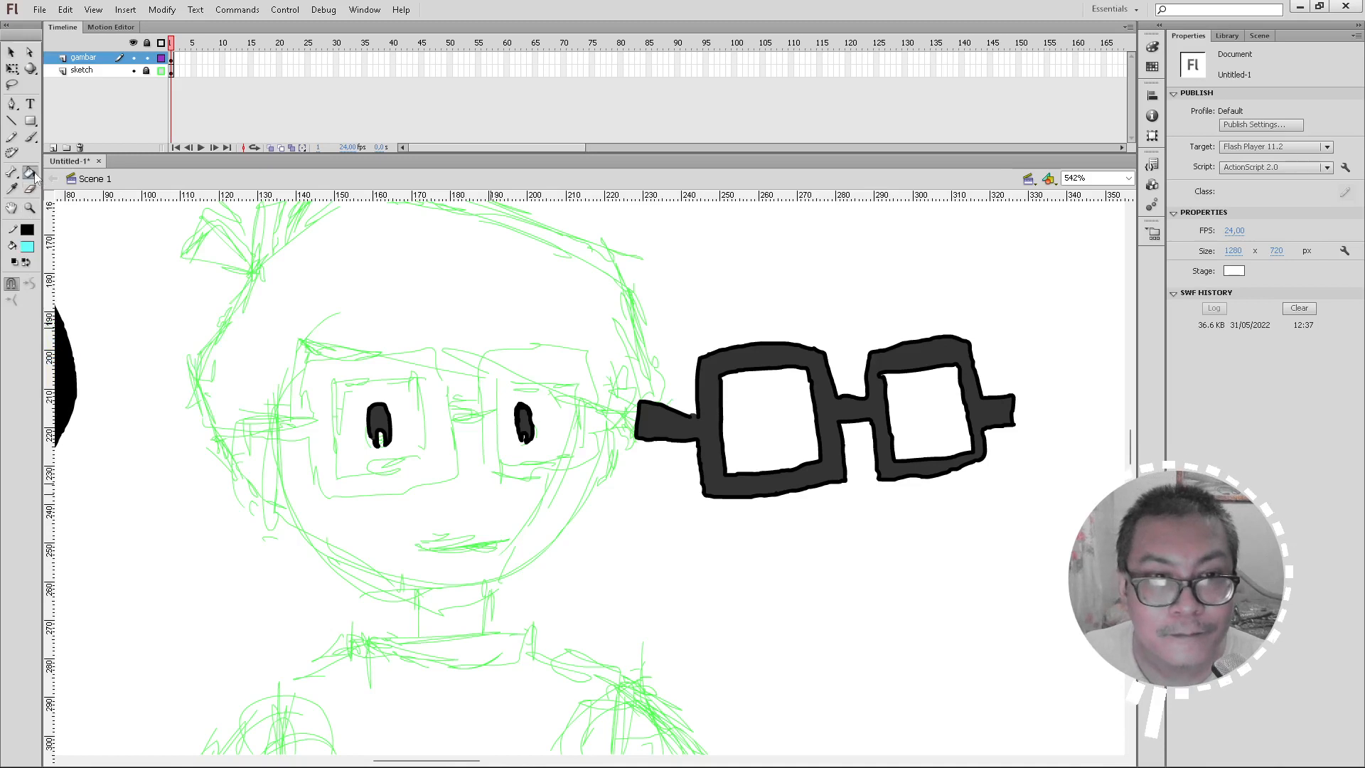
{"action": "left_click", "coordinate": [777, 398]}
{"action": "left_click", "coordinate": [906, 428]}
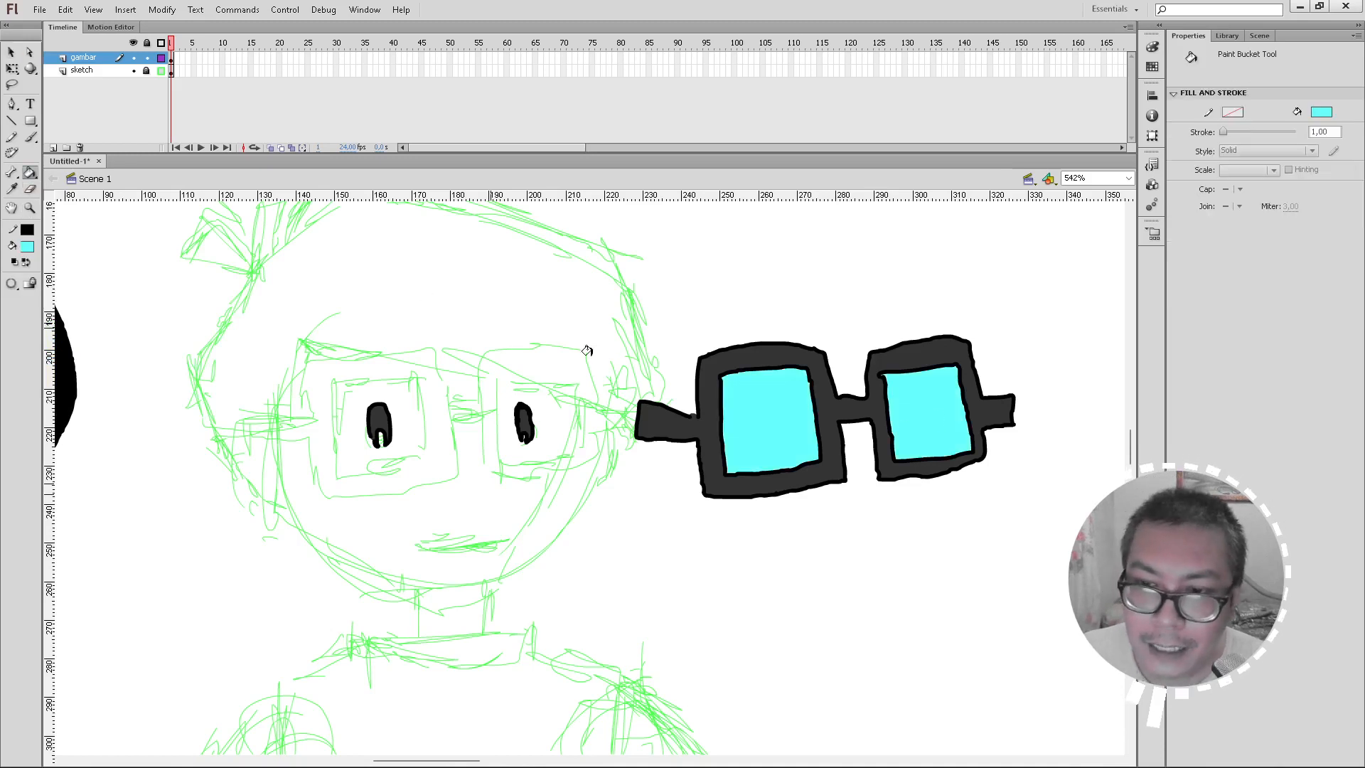
{"action": "left_click", "coordinate": [11, 52]}
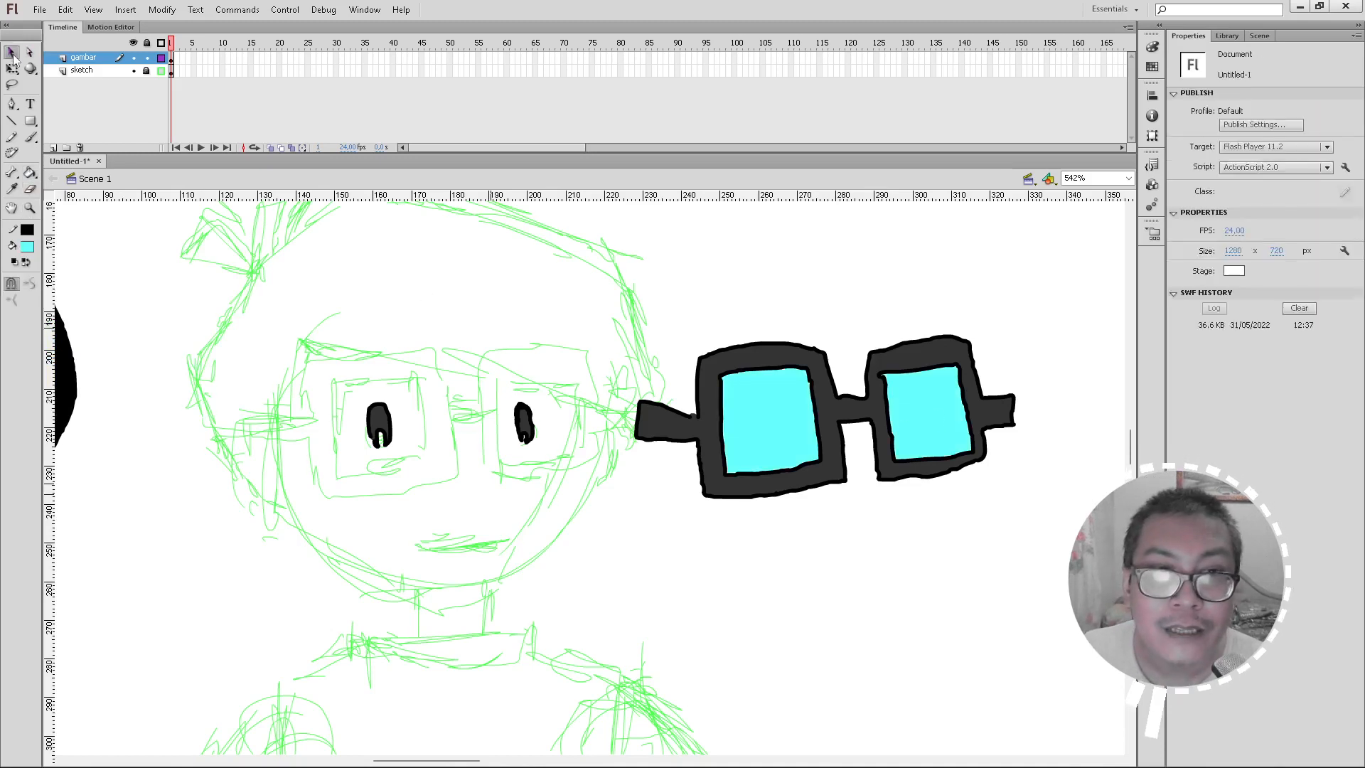
{"action": "left_click", "coordinate": [768, 447]}
{"action": "left_click", "coordinate": [932, 433], "text": "shift"}
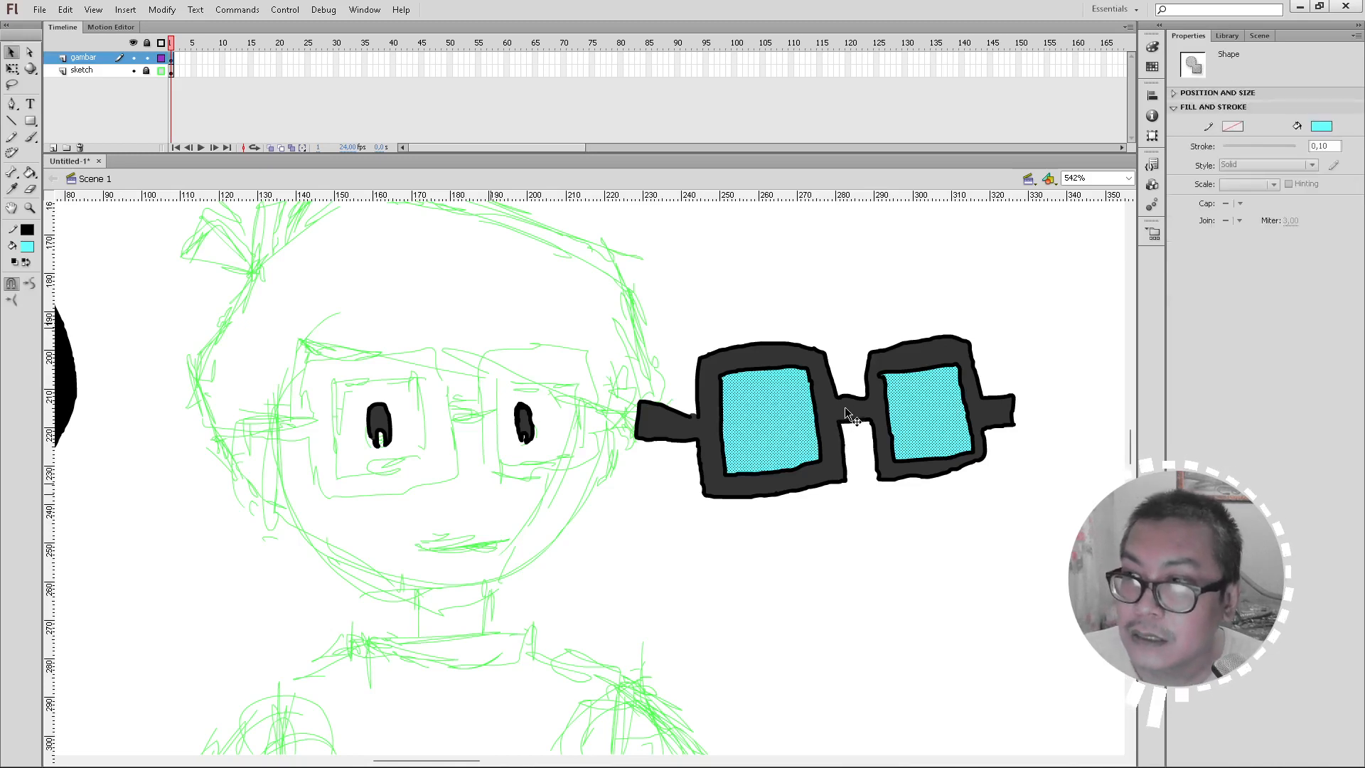
{"action": "left_click", "coordinate": [1321, 126]}
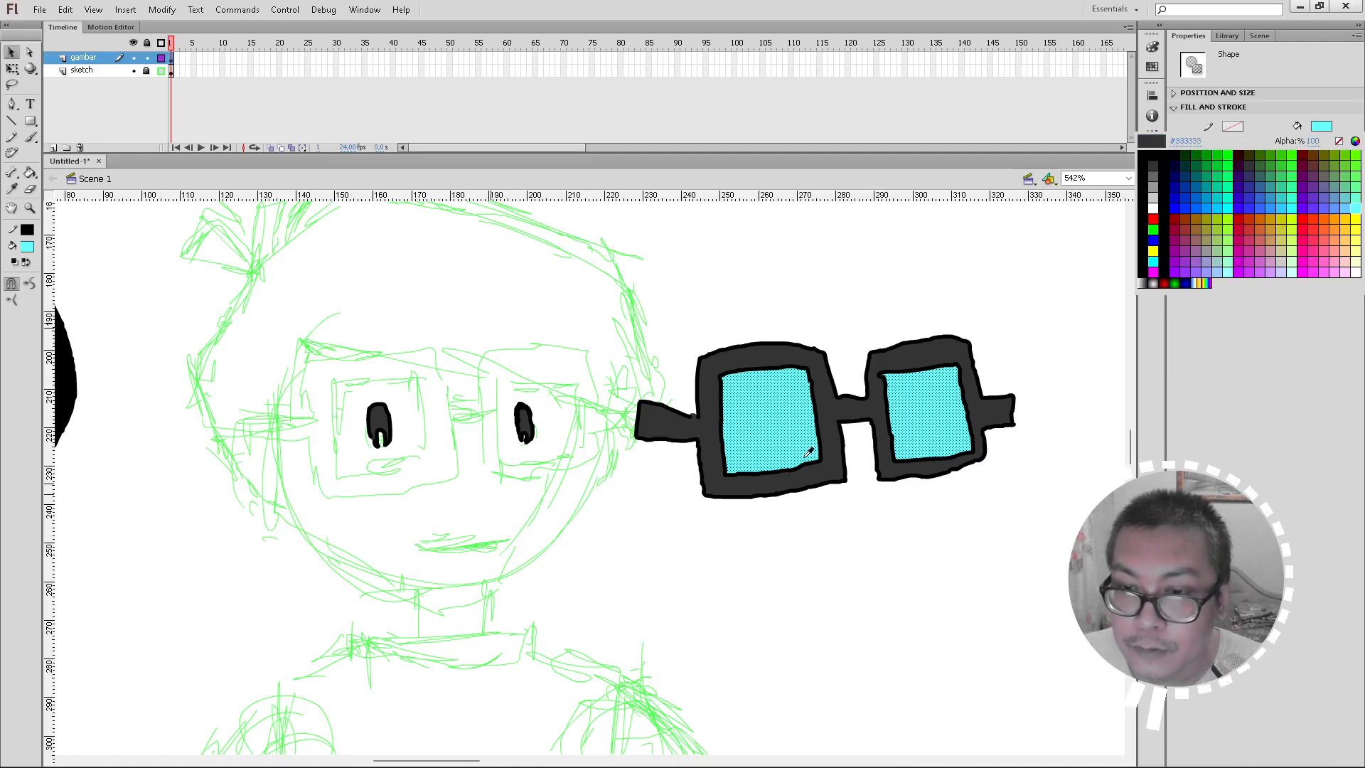
{"action": "left_click", "coordinate": [789, 433]}
{"action": "left_click", "coordinate": [787, 436]}
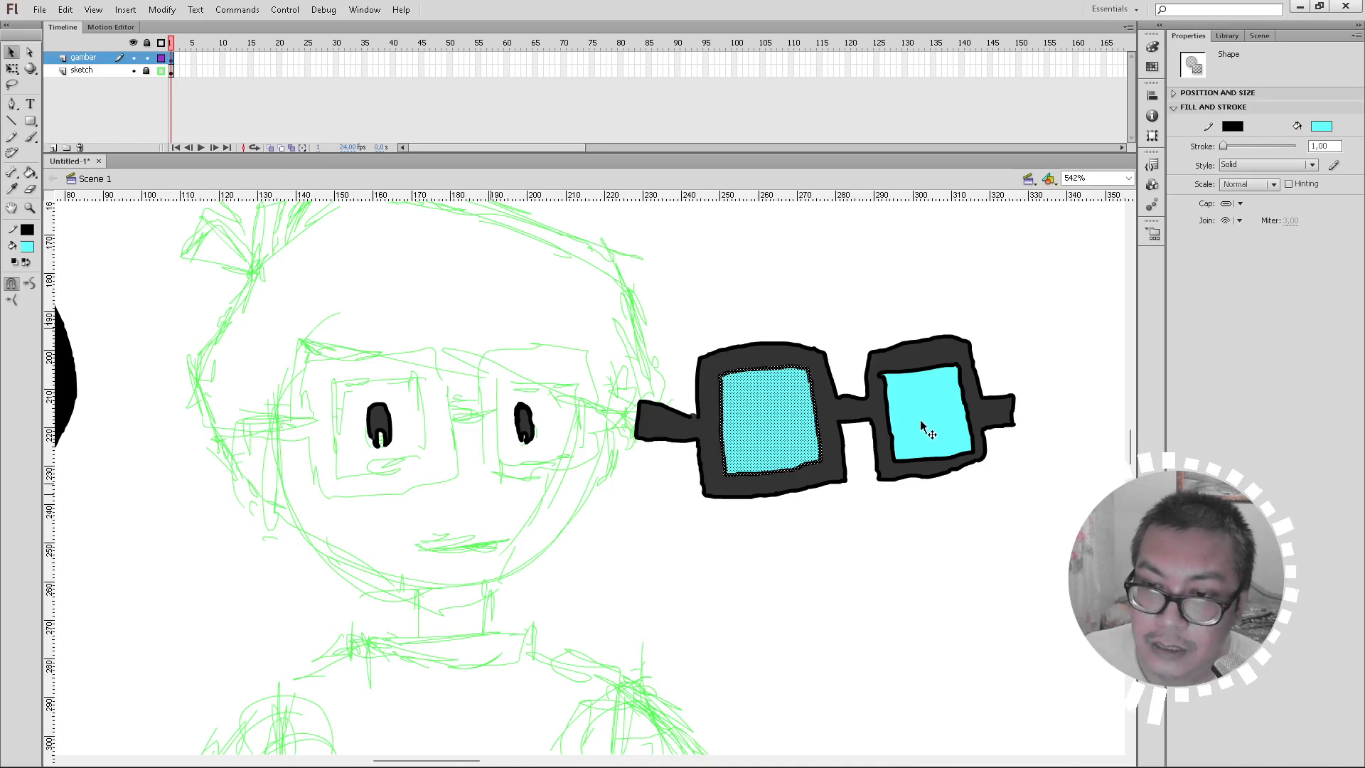
{"action": "left_click", "coordinate": [910, 506]}
Step: Select both cyan lens fills together, lower their fill alpha to about 46% and deselect them
{"action": "left_click", "coordinate": [783, 421]}
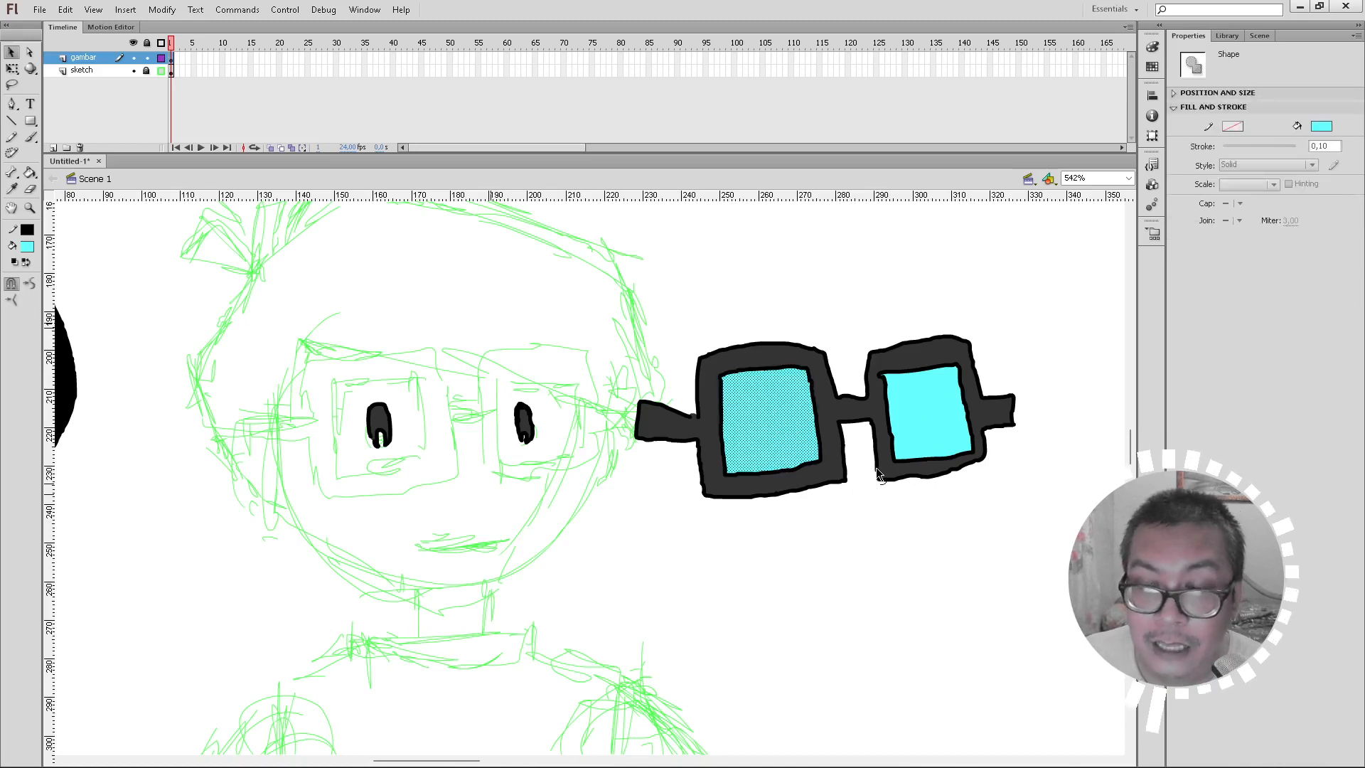
{"action": "left_click", "coordinate": [930, 404], "text": "shift"}
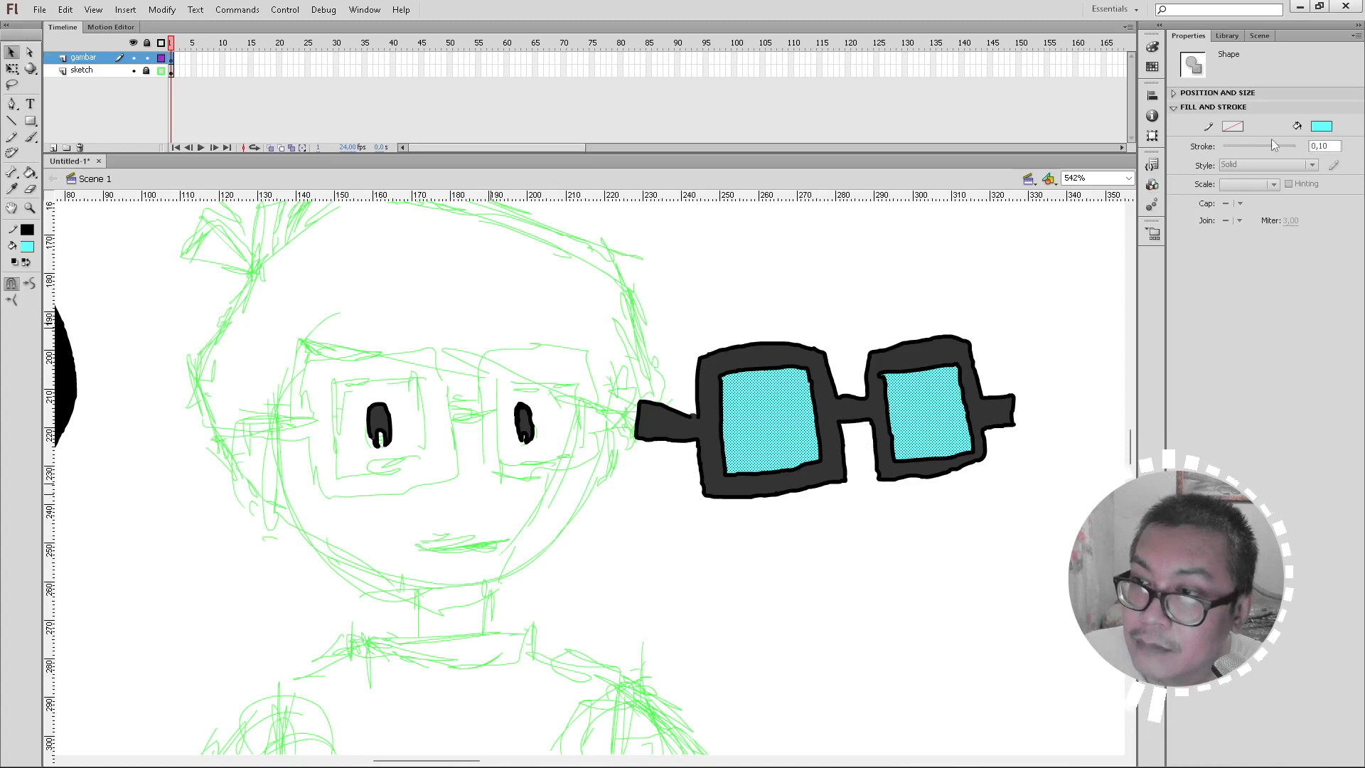
{"action": "left_click", "coordinate": [1322, 126]}
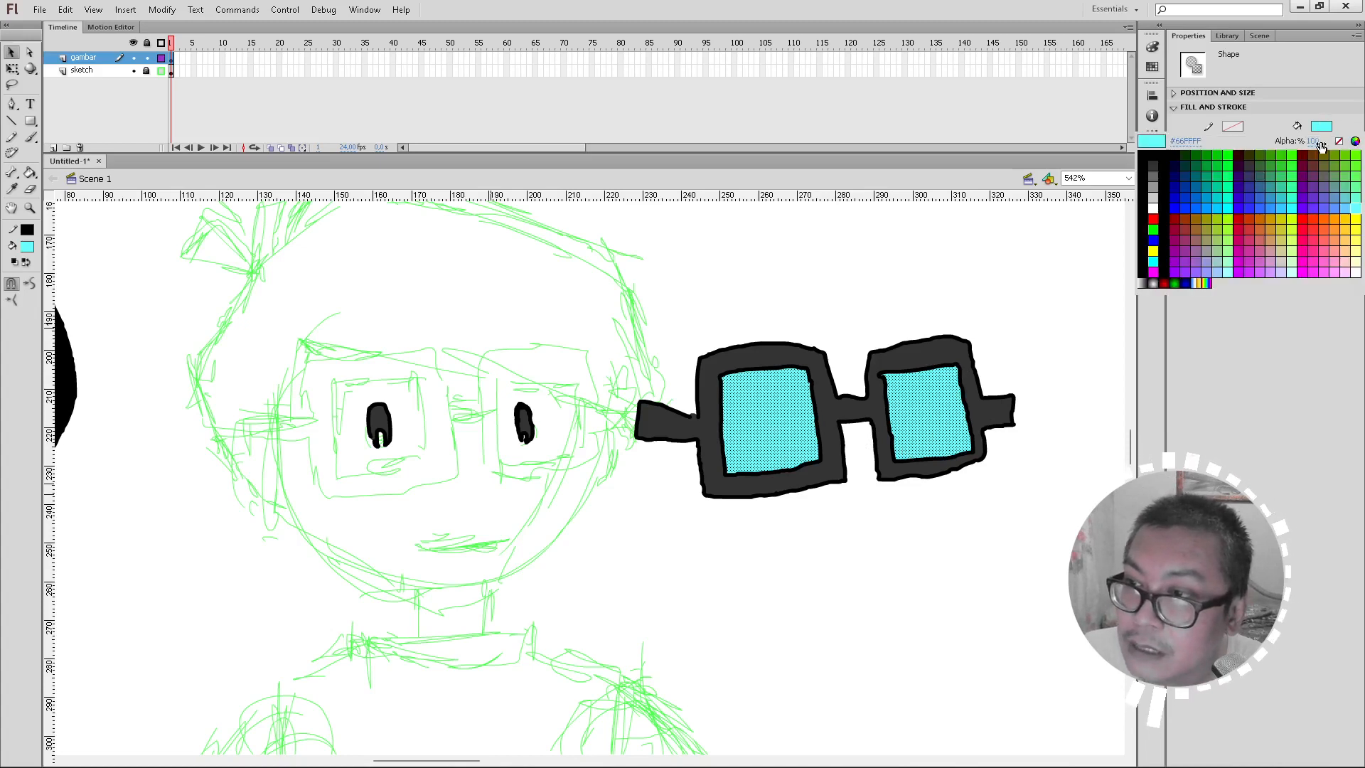
{"action": "left_click_drag", "start_coordinate": [1312, 141], "coordinate": [1289, 142]}
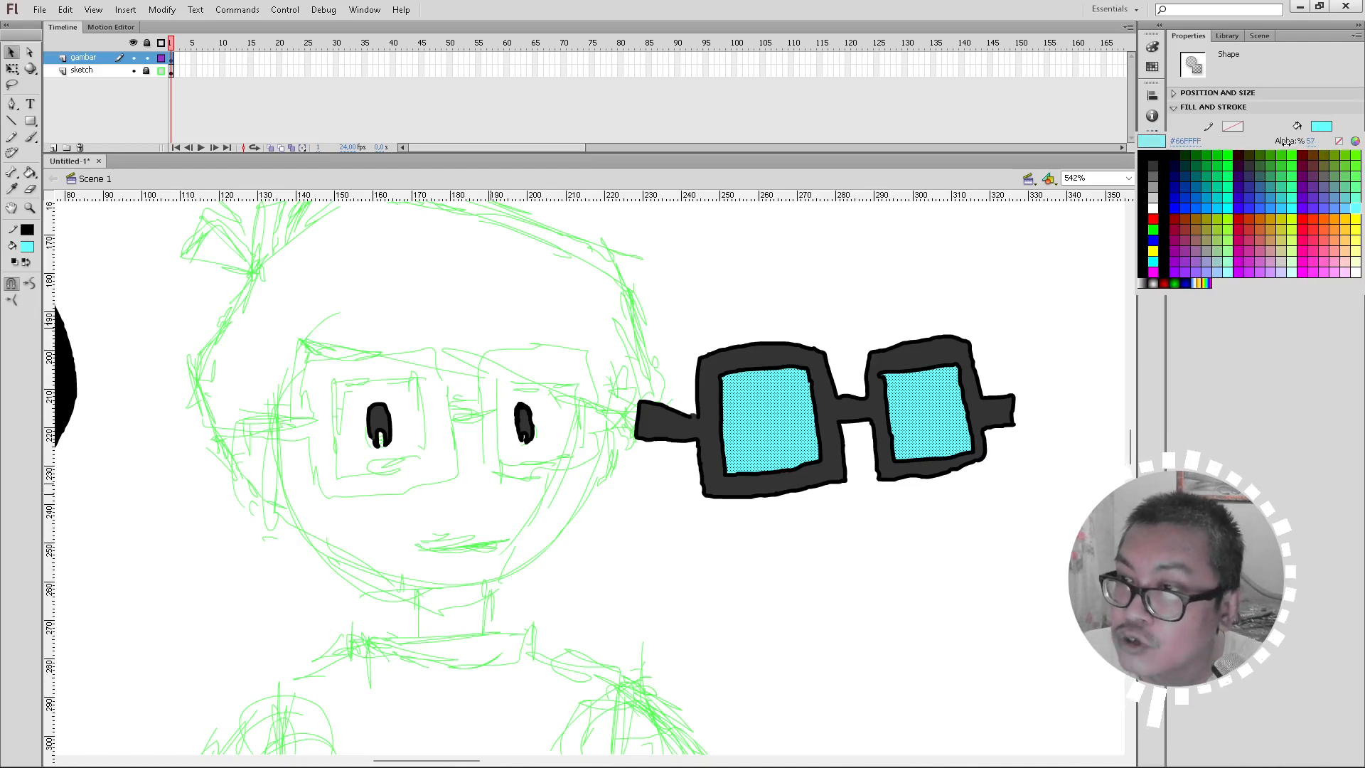
{"action": "left_click_drag", "start_coordinate": [1286, 141], "coordinate": [1278, 142]}
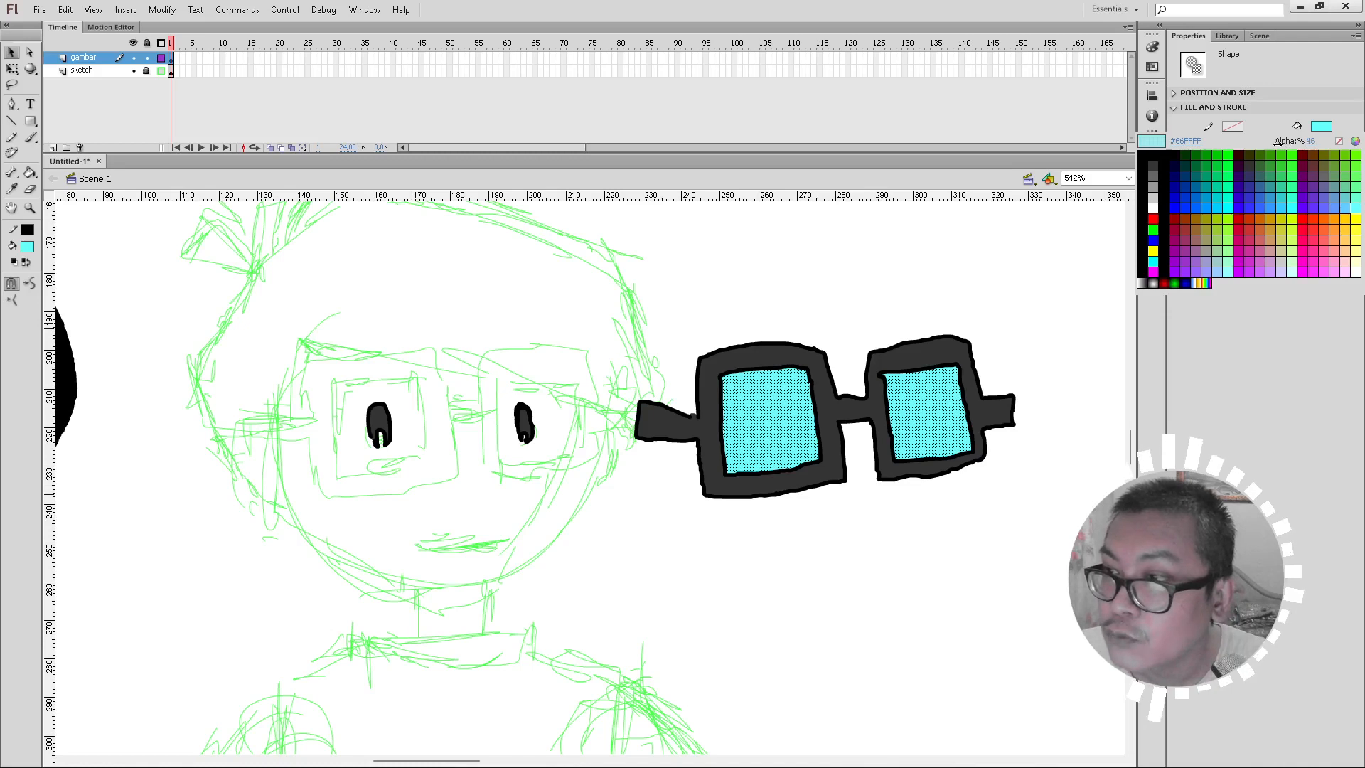
{"action": "left_click", "coordinate": [1182, 293]}
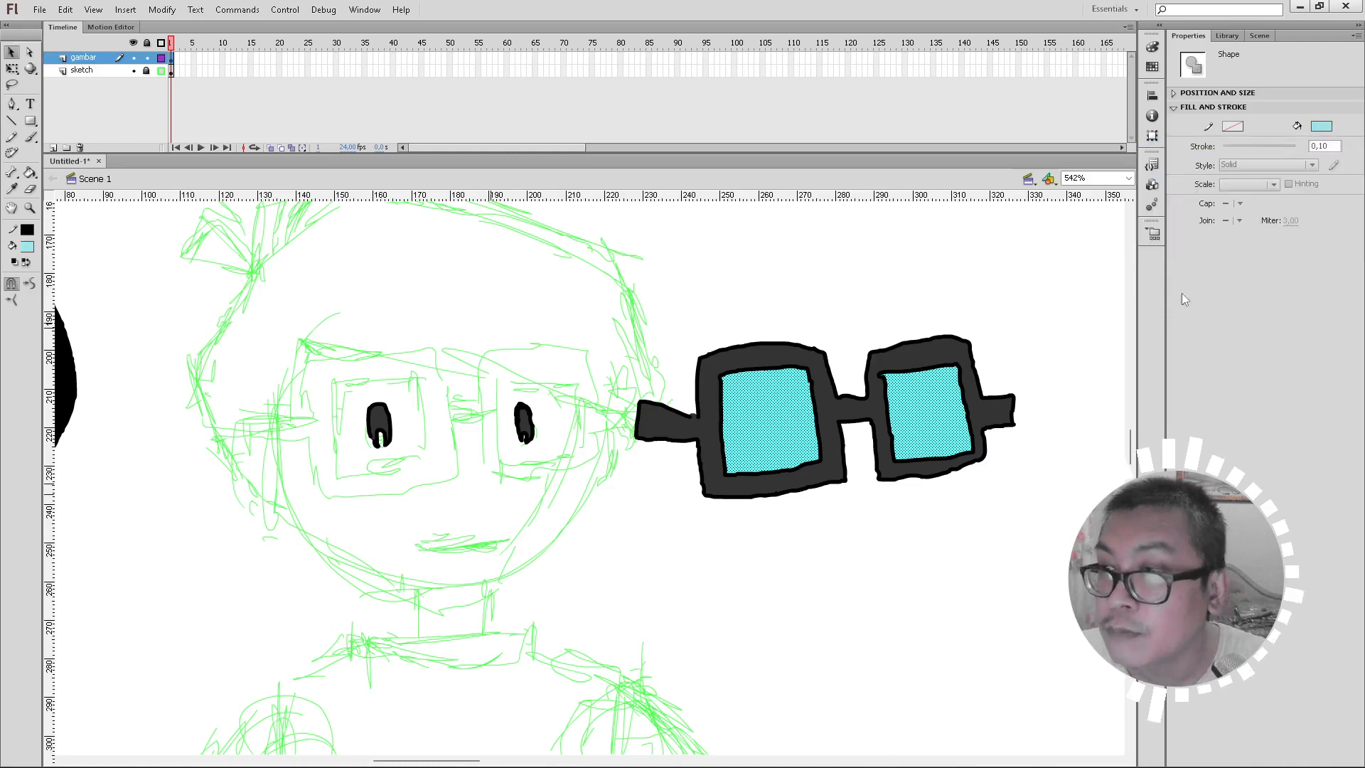
{"action": "left_click", "coordinate": [992, 510]}
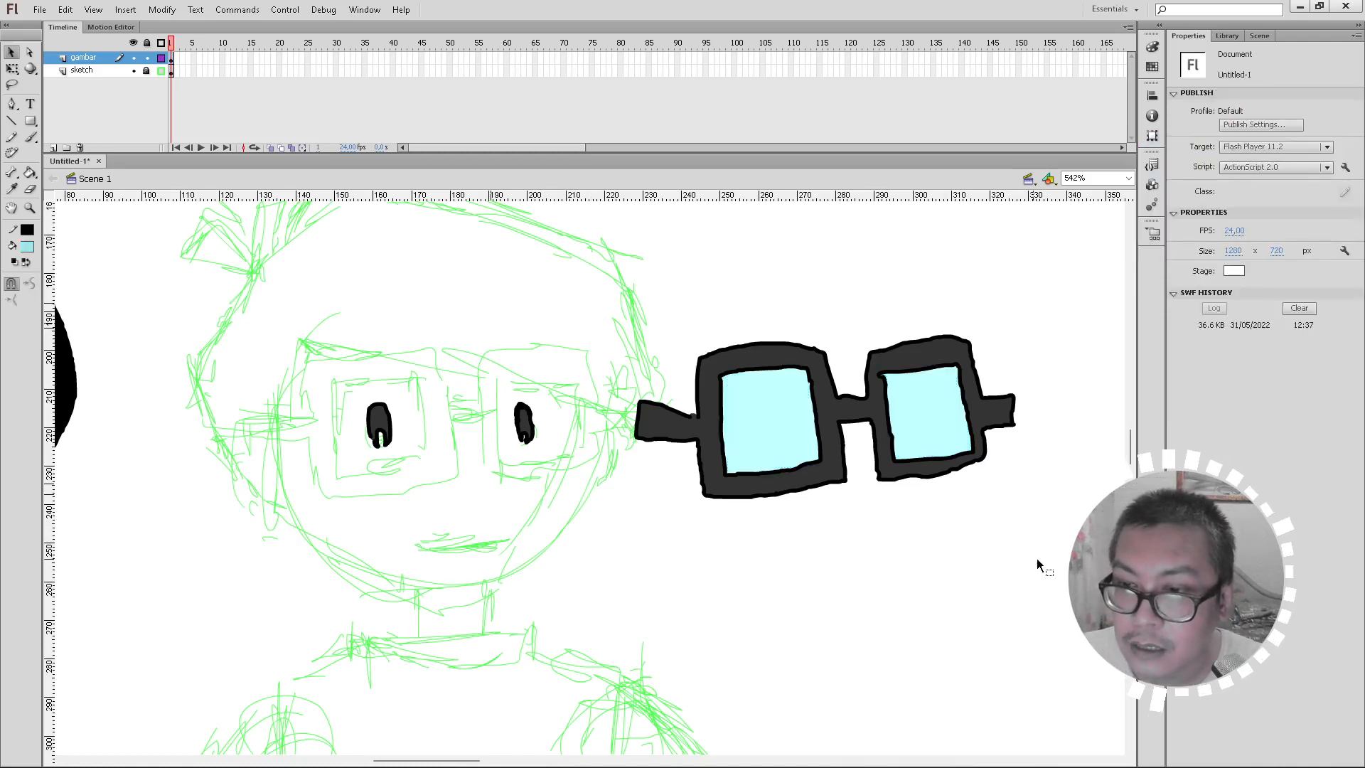
Step: Select the complete glasses with their lenses and convert them to a movie clip symbol named "mc kaca mata"
{"action": "left_click_drag", "start_coordinate": [1038, 566], "coordinate": [591, 303]}
{"action": "right_click", "coordinate": [990, 416]}
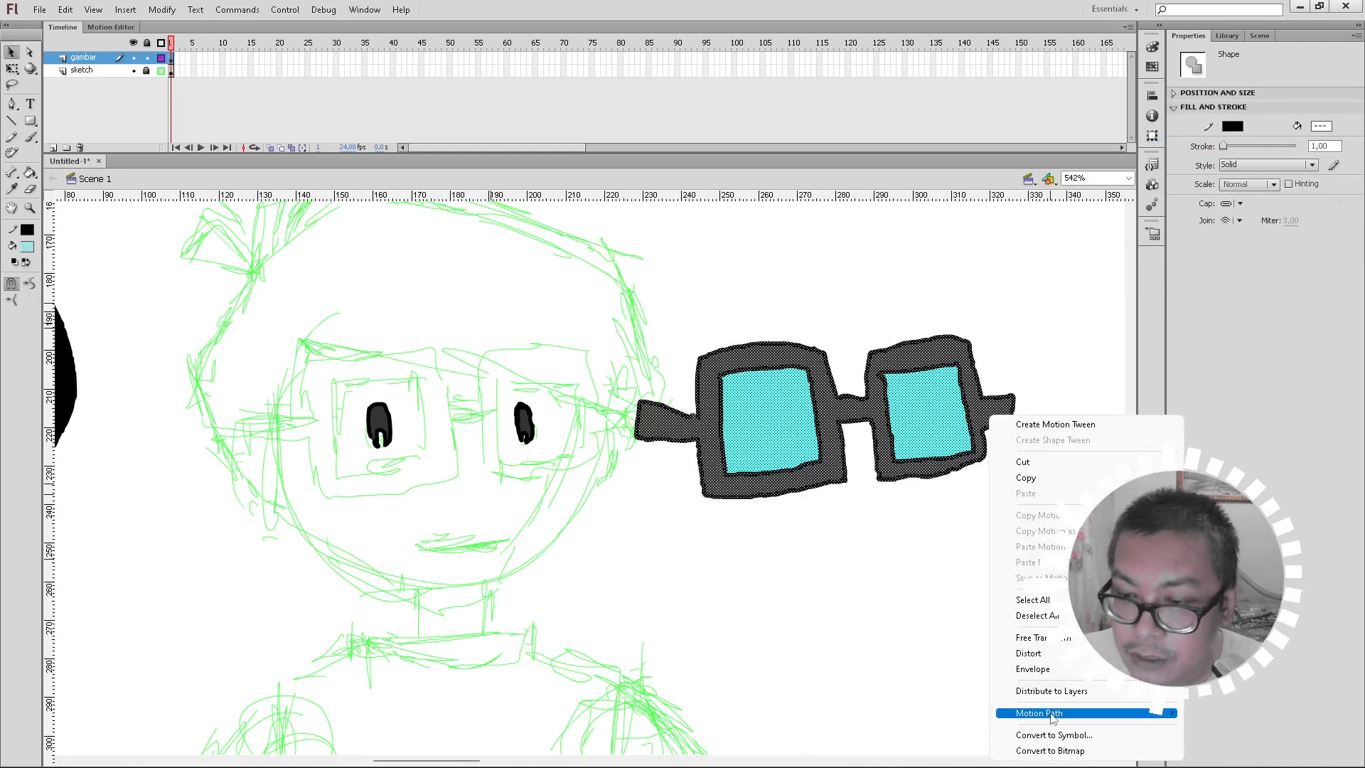
{"action": "left_click", "coordinate": [1056, 735]}
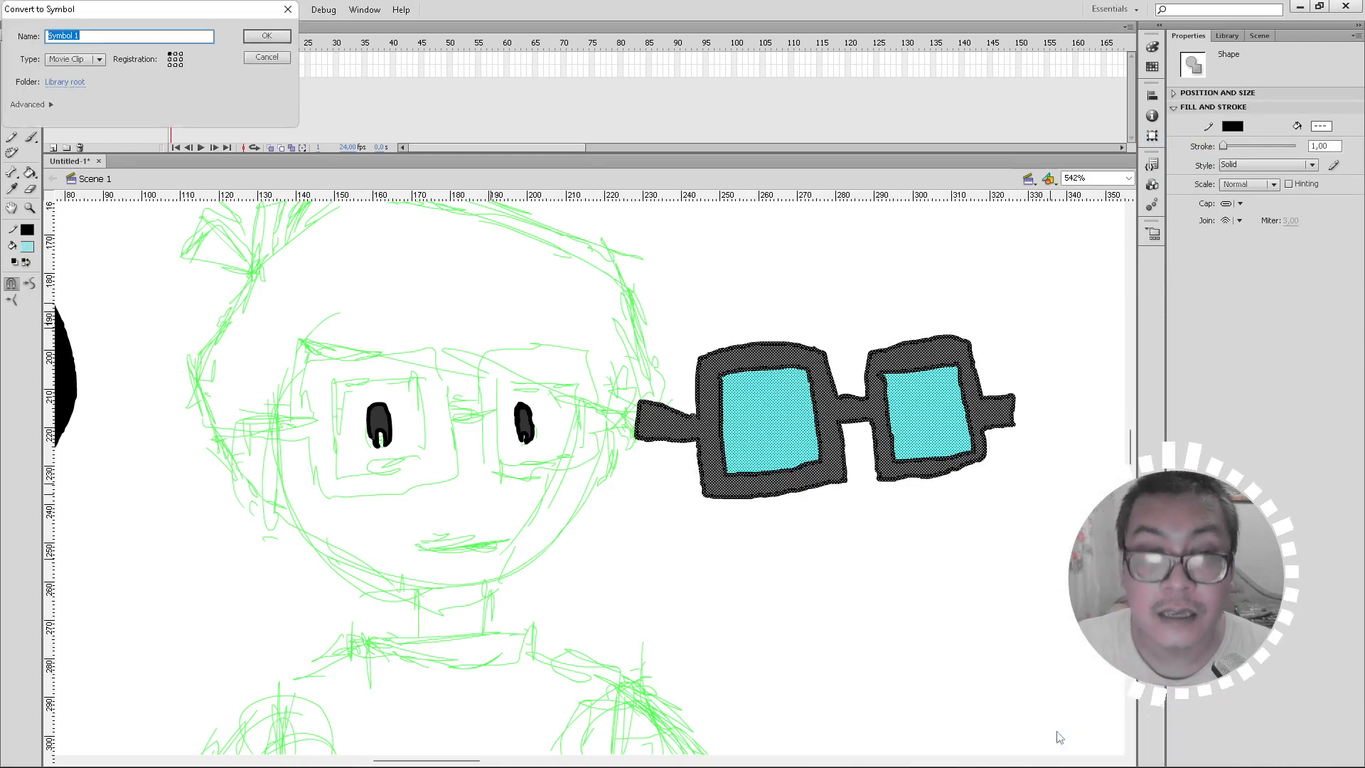
{"action": "type", "text": "mc k"}
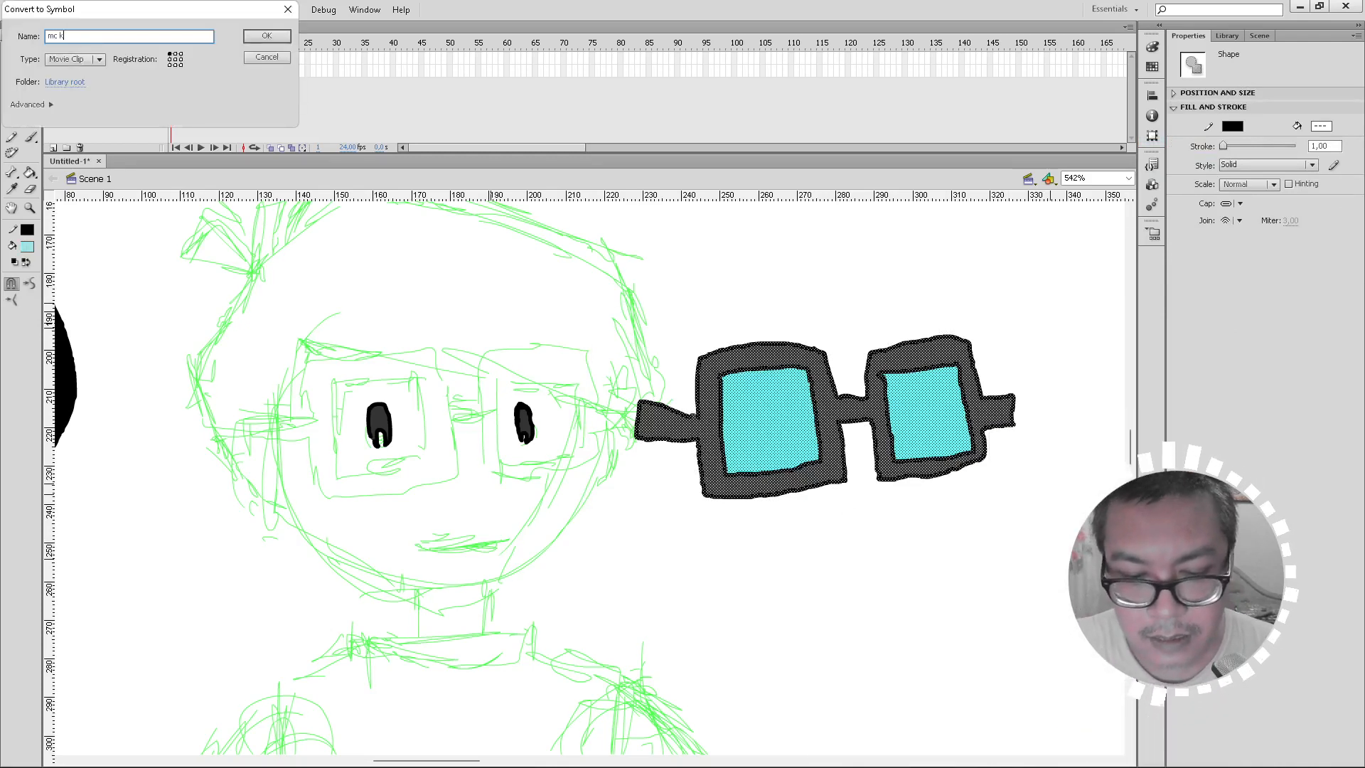
{"action": "type", "text": "aca mata"}
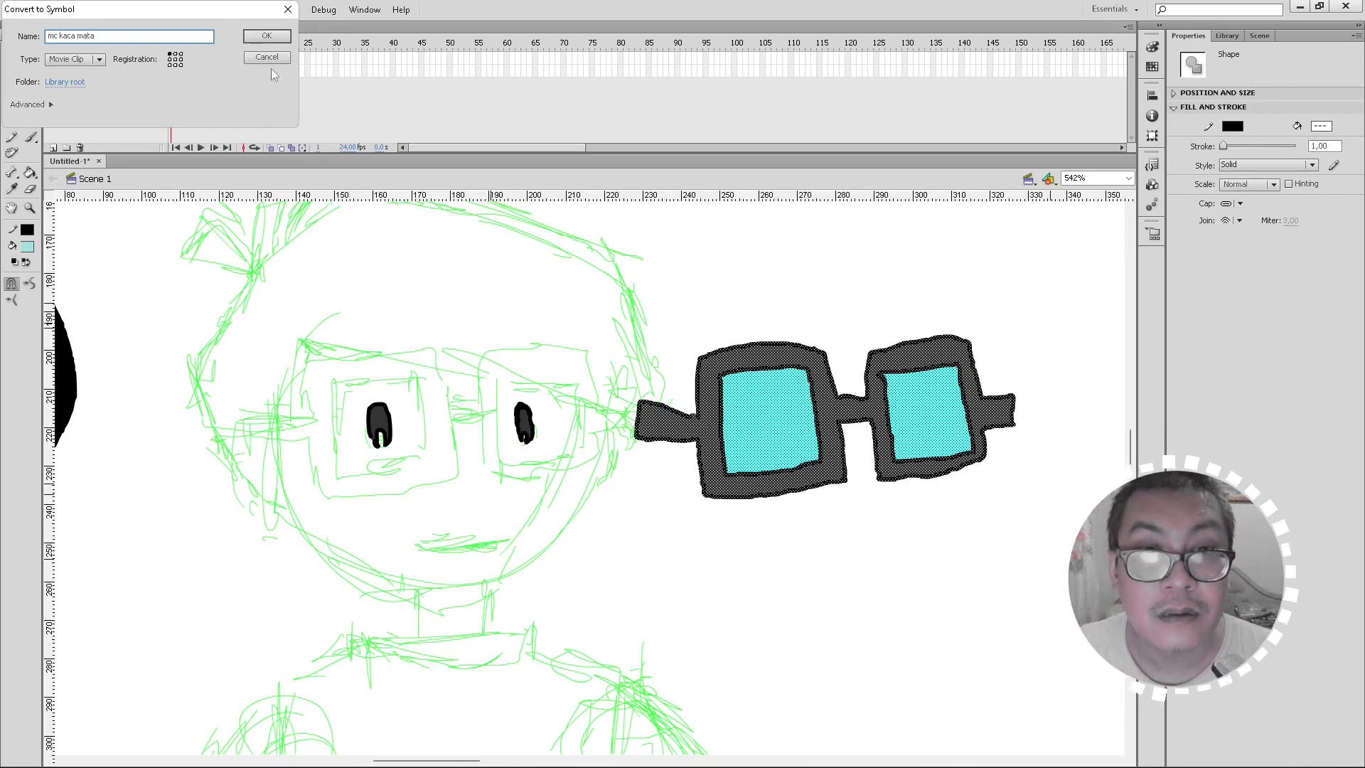
{"action": "left_click", "coordinate": [267, 36]}
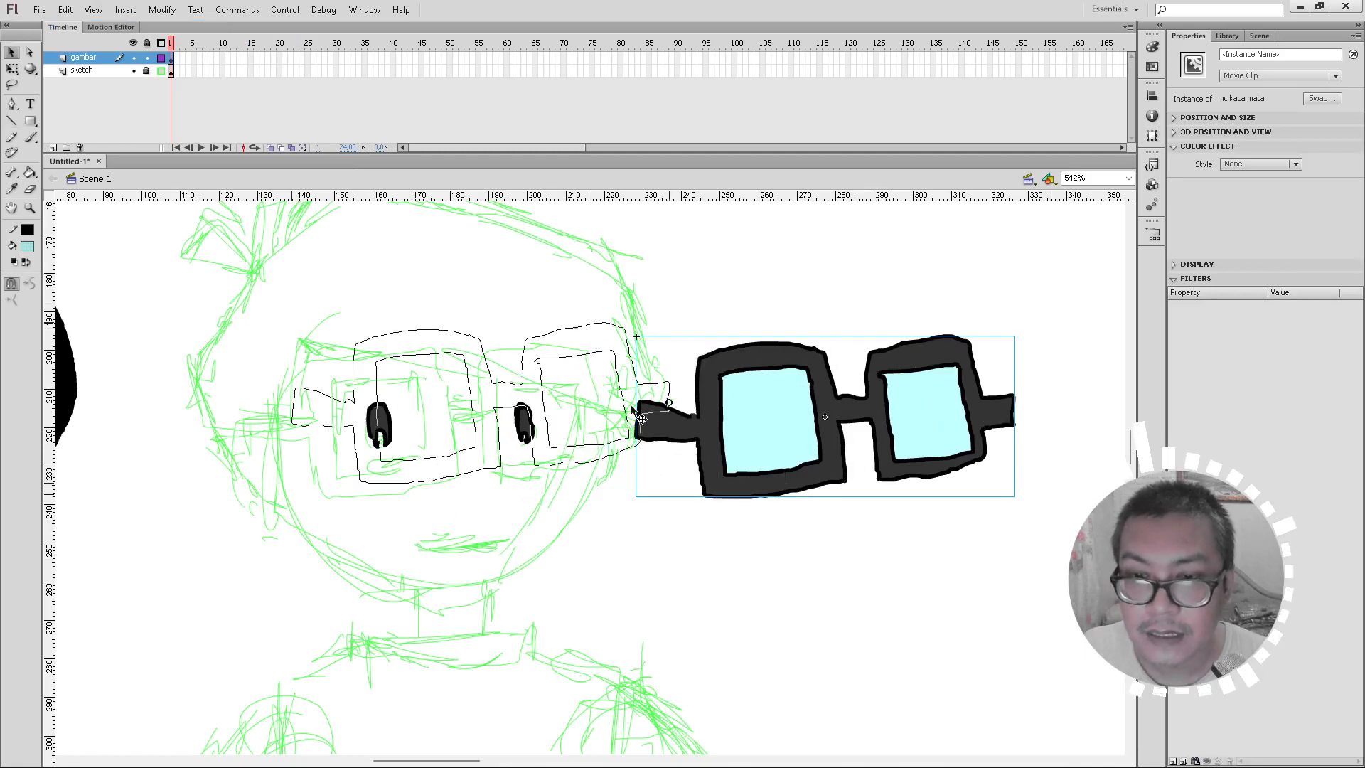
Step: Move the glasses movie clip back over the pupils on the sketch
{"action": "left_click_drag", "start_coordinate": [632, 408], "coordinate": [241, 418]}
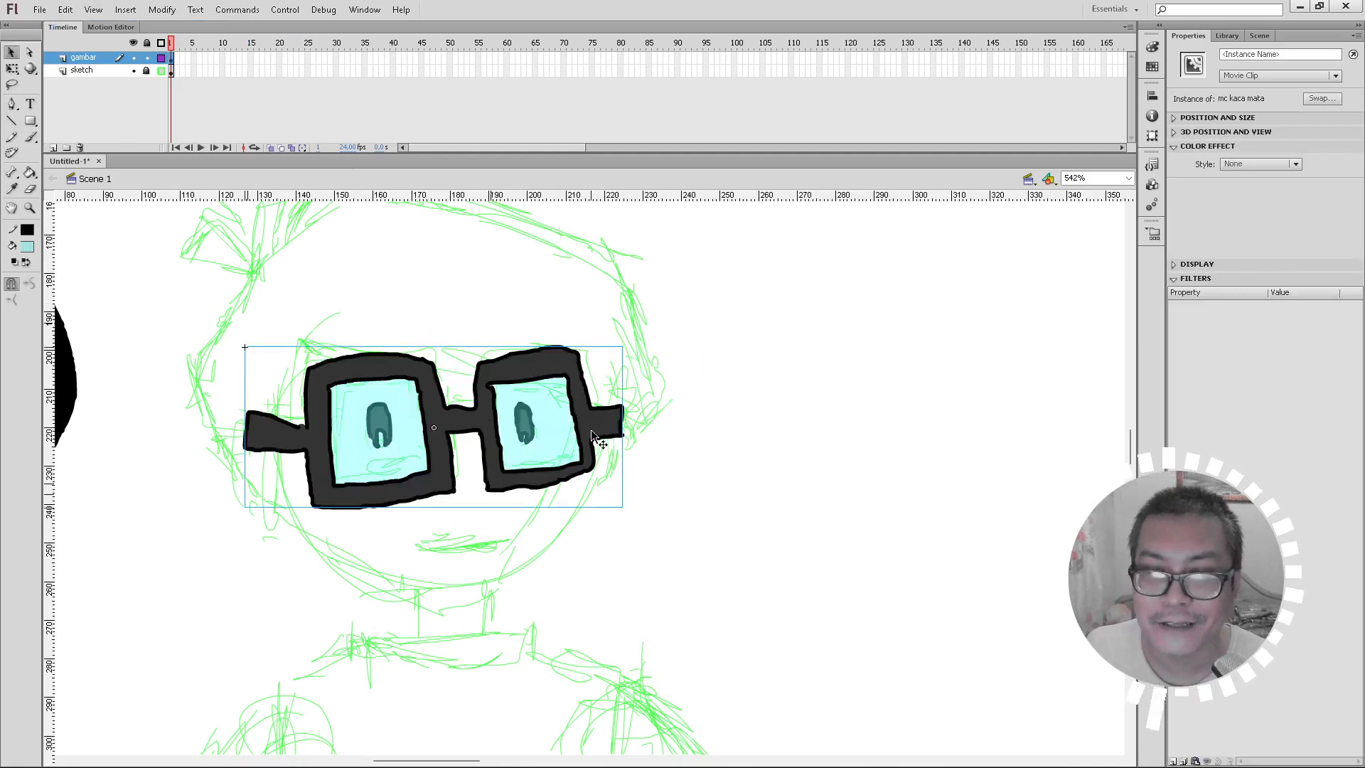
{"action": "left_click", "coordinate": [1128, 179]}
{"action": "left_click", "coordinate": [1112, 202]}
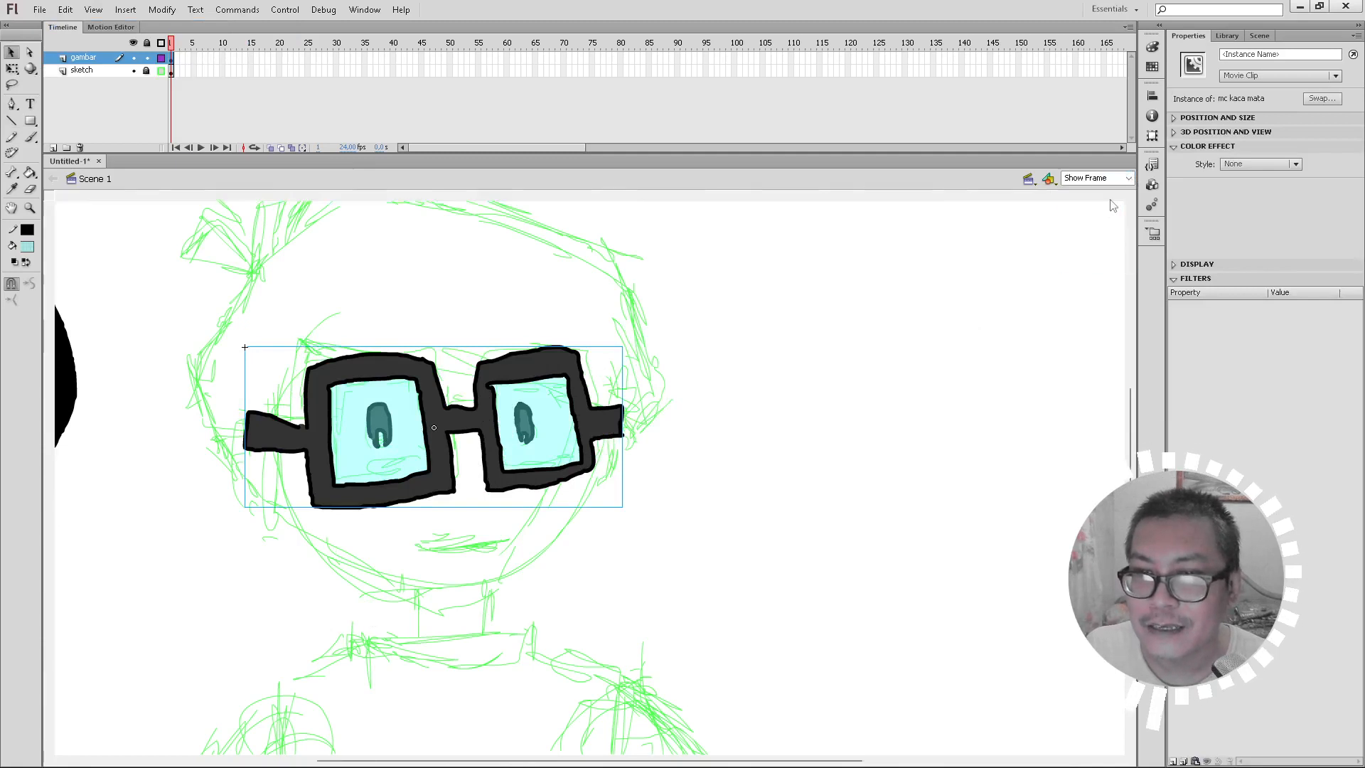
Step: Move the glasses movie clip from the sketch onto the coloured head beside it, across the face between the ears
{"action": "left_click", "coordinate": [29, 207]}
{"action": "left_click_drag", "start_coordinate": [84, 304], "coordinate": [390, 474]}
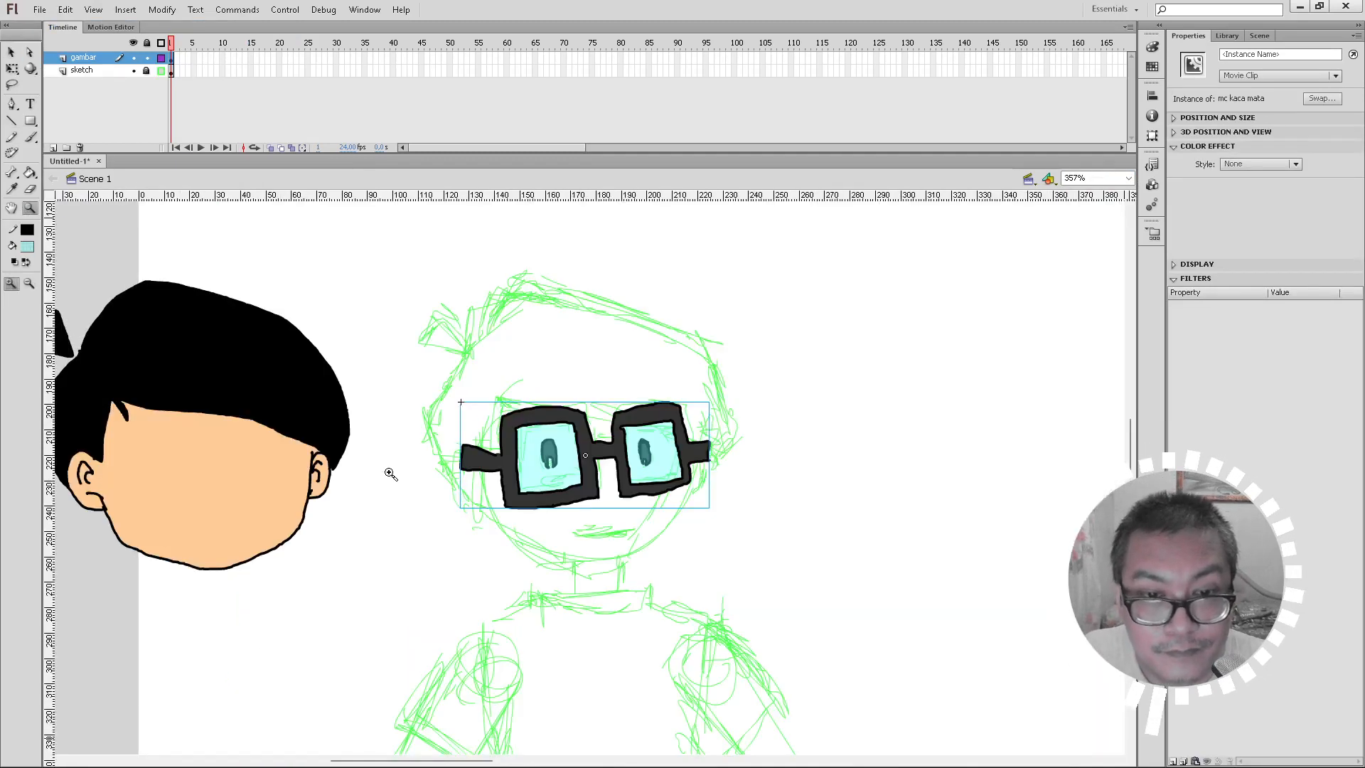
{"action": "left_click", "coordinate": [12, 52]}
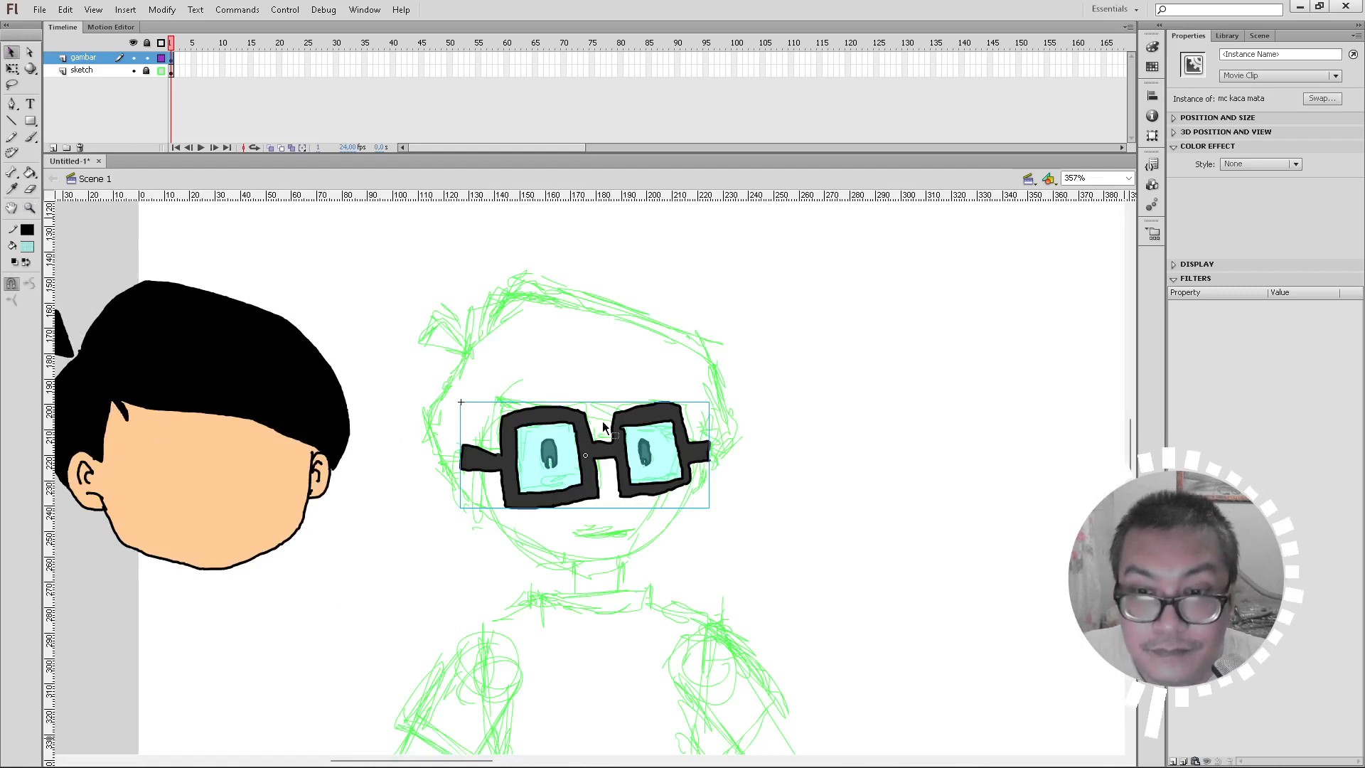
{"action": "mouse_move", "coordinate": [678, 440]}
{"action": "left_mouse_down"}
{"action": "mouse_move", "coordinate": [360, 459]}
{"action": "mouse_move", "coordinate": [291, 442]}
{"action": "mouse_move", "coordinate": [294, 454]}
{"action": "left_mouse_up"}
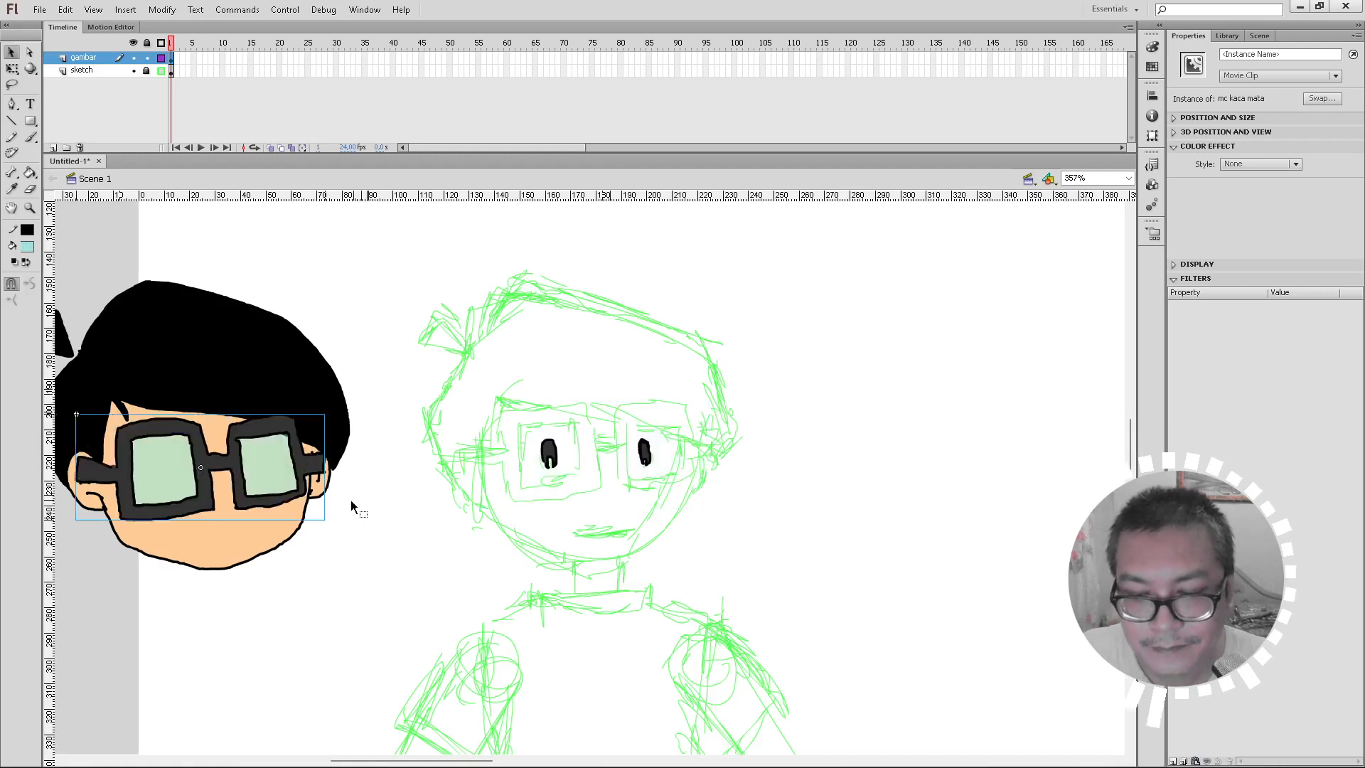
Step: Nudge the glasses up on the coloured face and fine-tune them sideways so the temples meet the ears, and deselect them
{"action": "key", "text": "Up"}
{"action": "key", "text": "Up"}
{"action": "key", "text": "Up"}
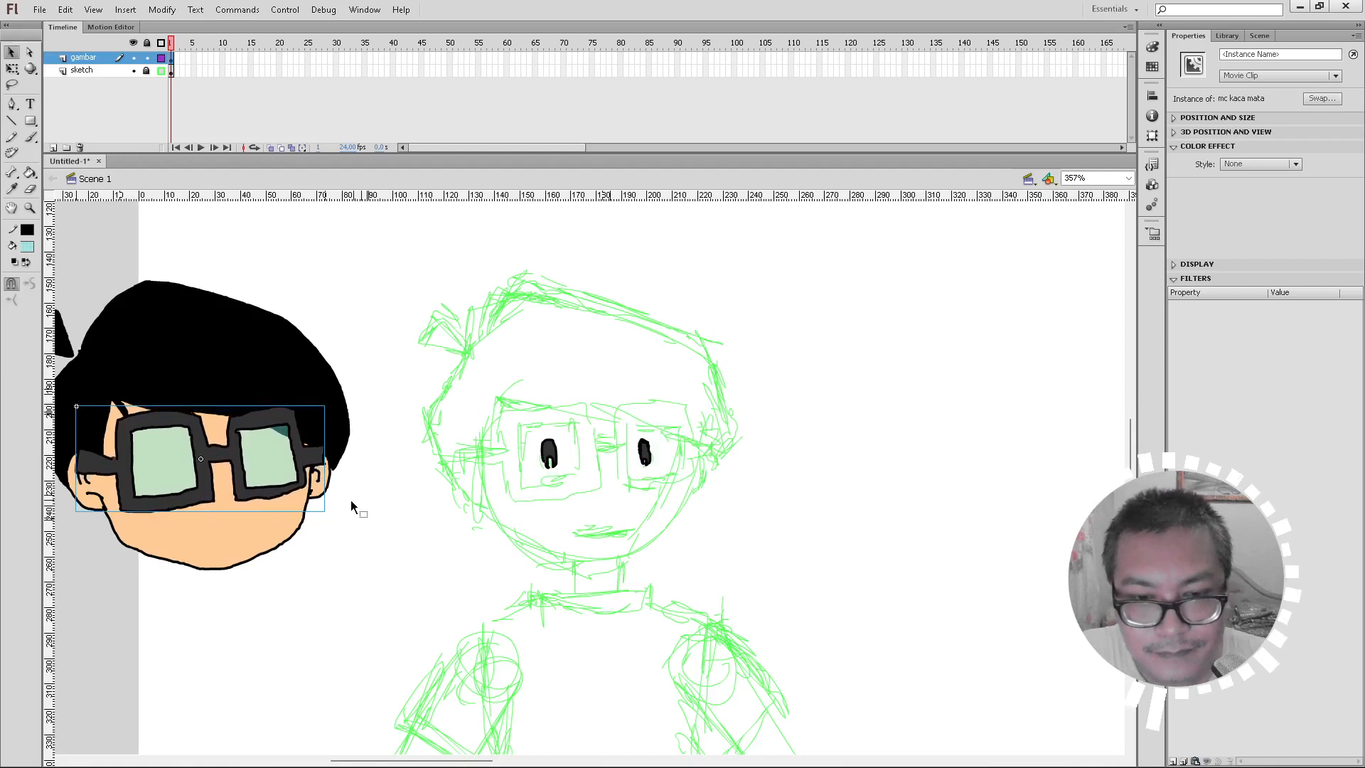
{"action": "key", "text": "Up"}
{"action": "key", "text": "Up"}
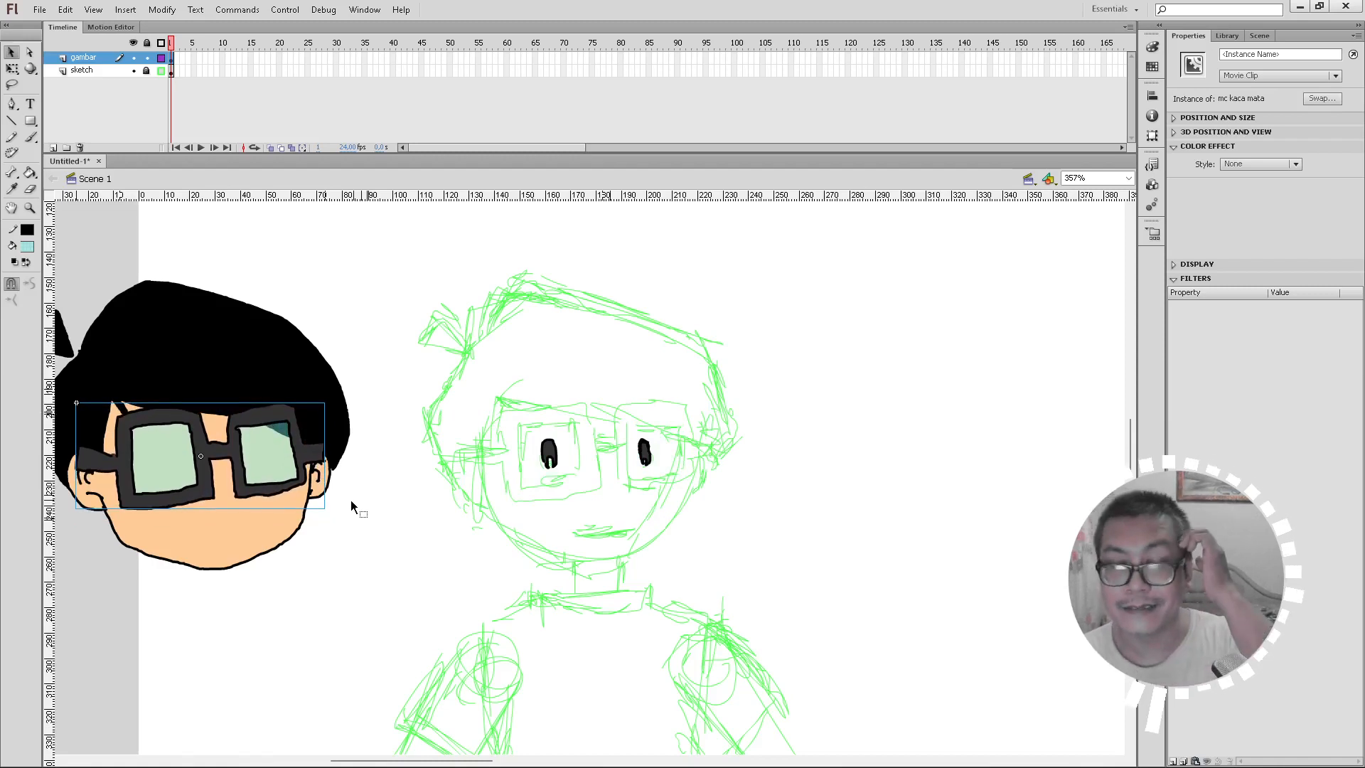
{"action": "key", "text": "Right"}
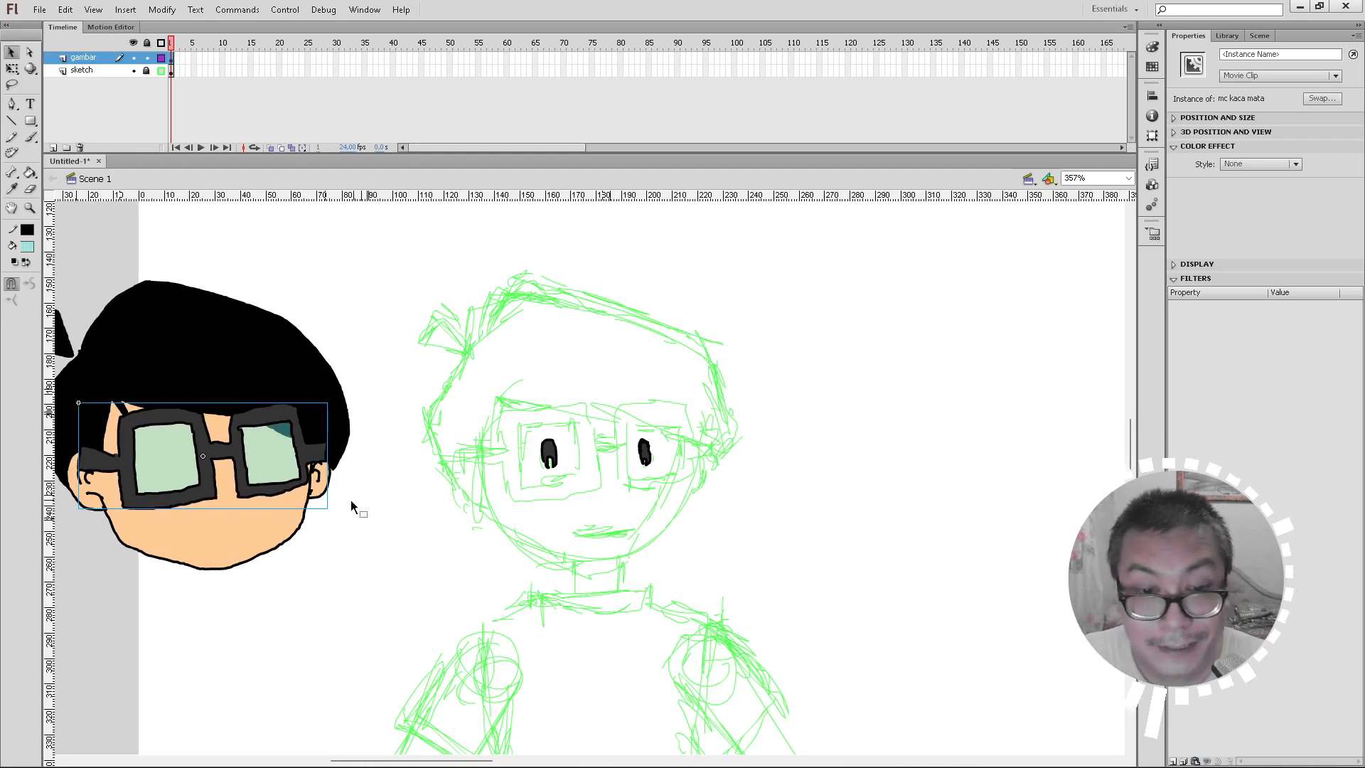
{"action": "key", "text": "Left"}
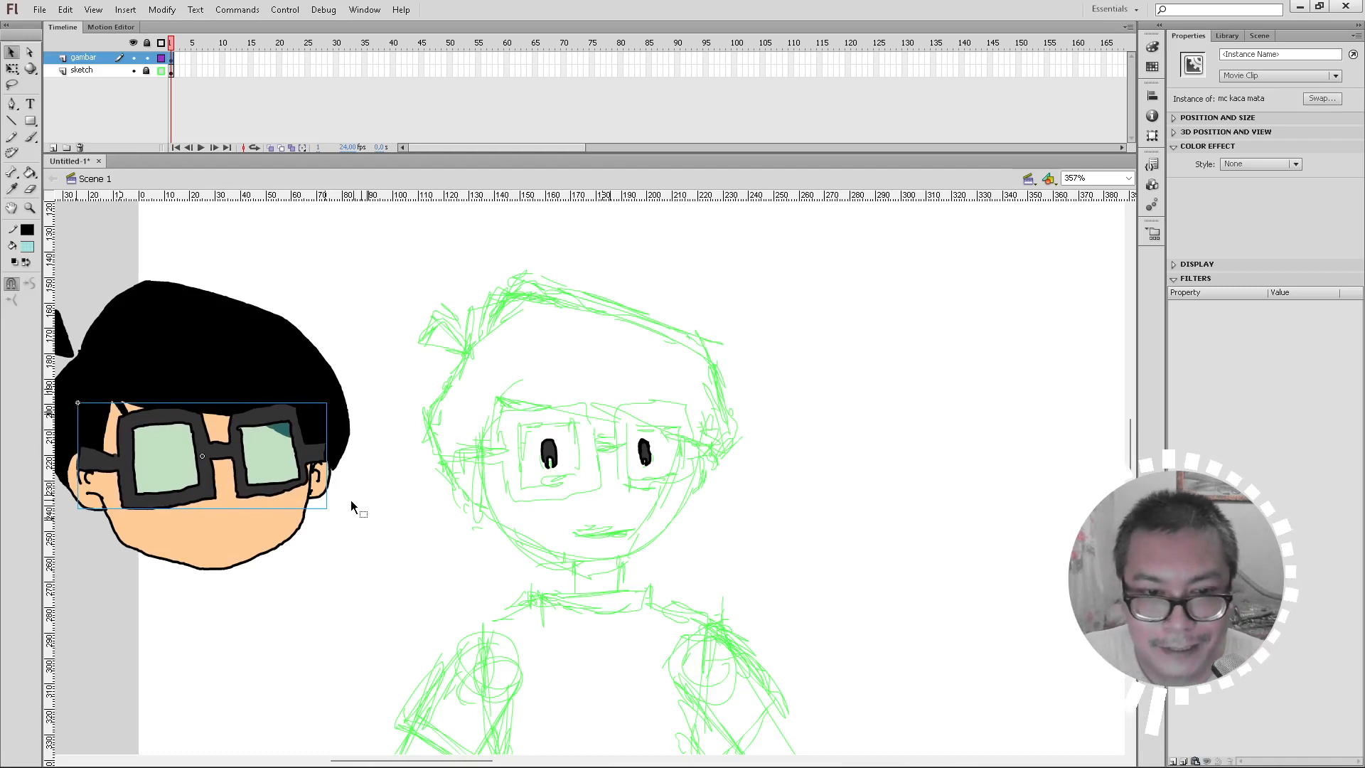
{"action": "left_click", "coordinate": [717, 552]}
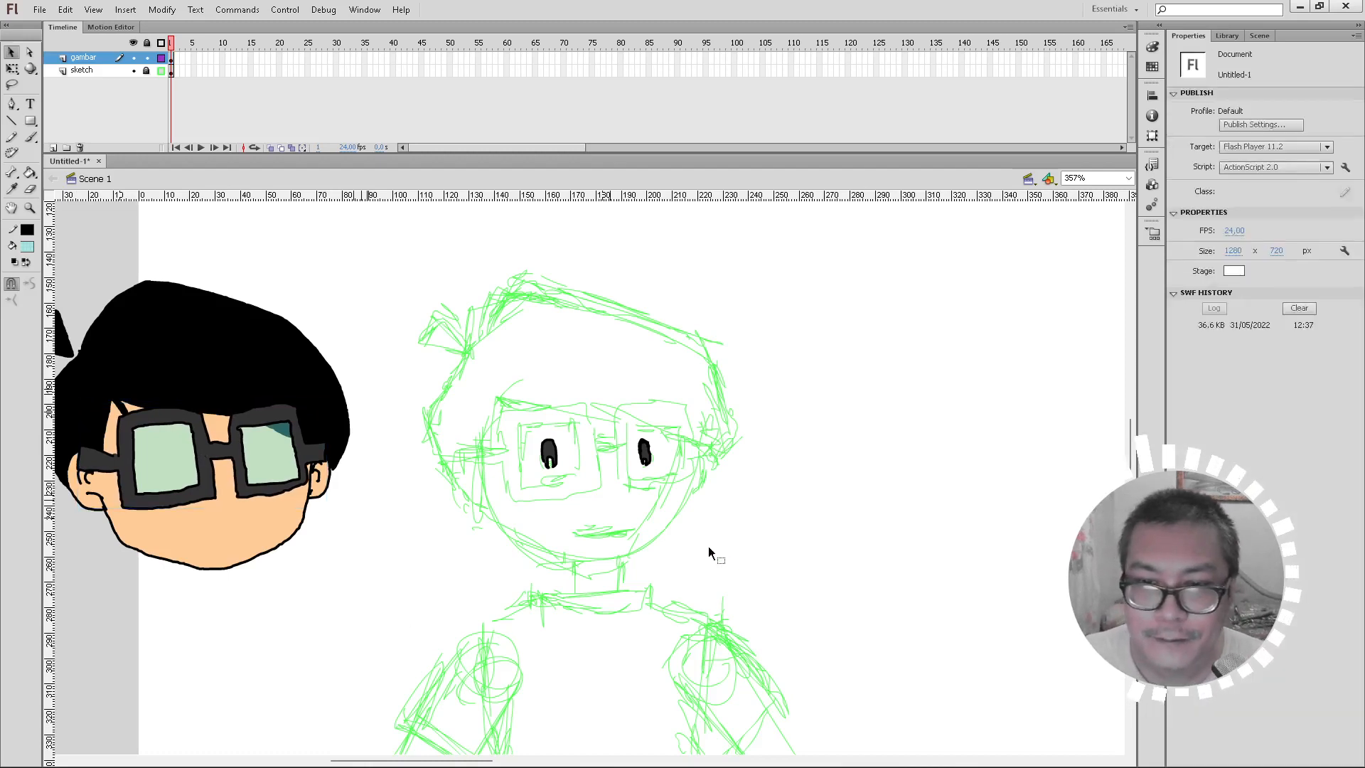
Step: Enlarge the view of the sketched face and activate the Pencil tool for drawing around the pupils
{"action": "left_click", "coordinate": [29, 208]}
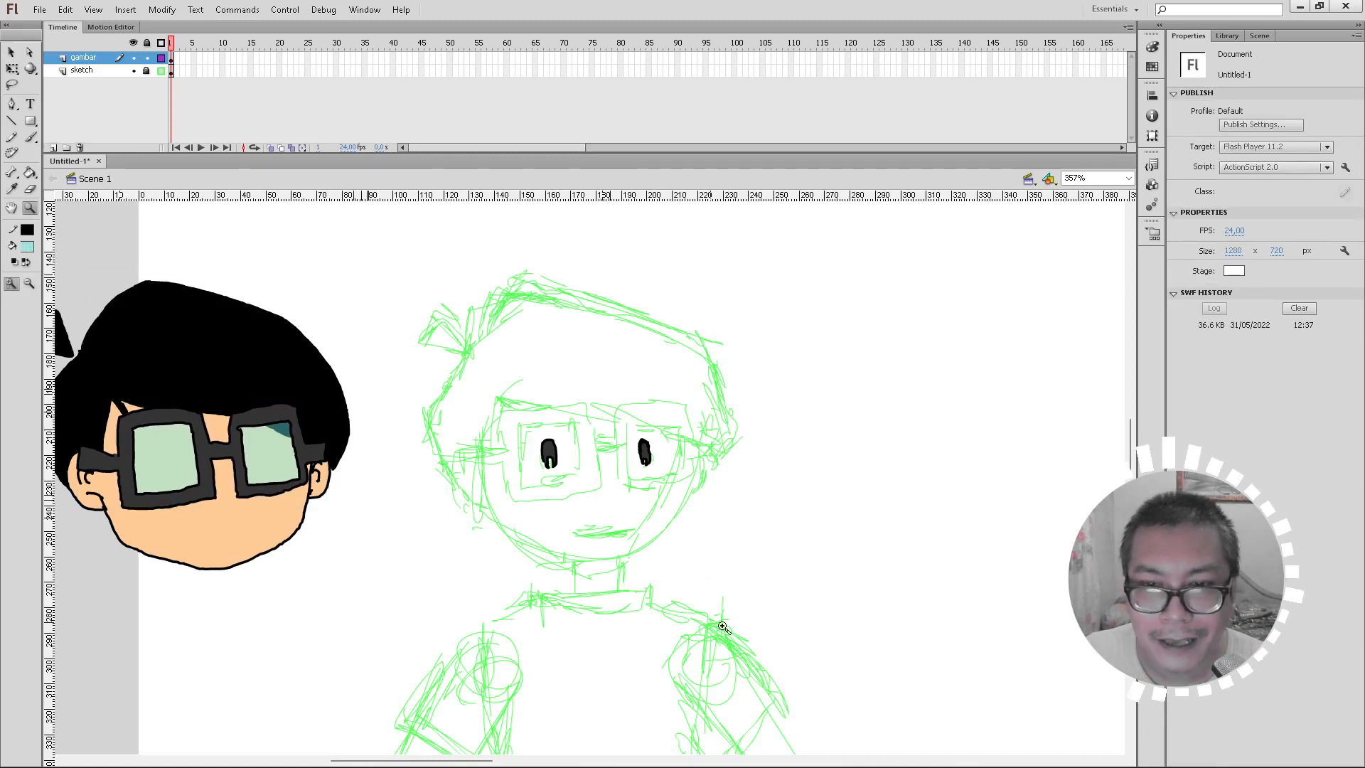
{"action": "left_click", "coordinate": [830, 655]}
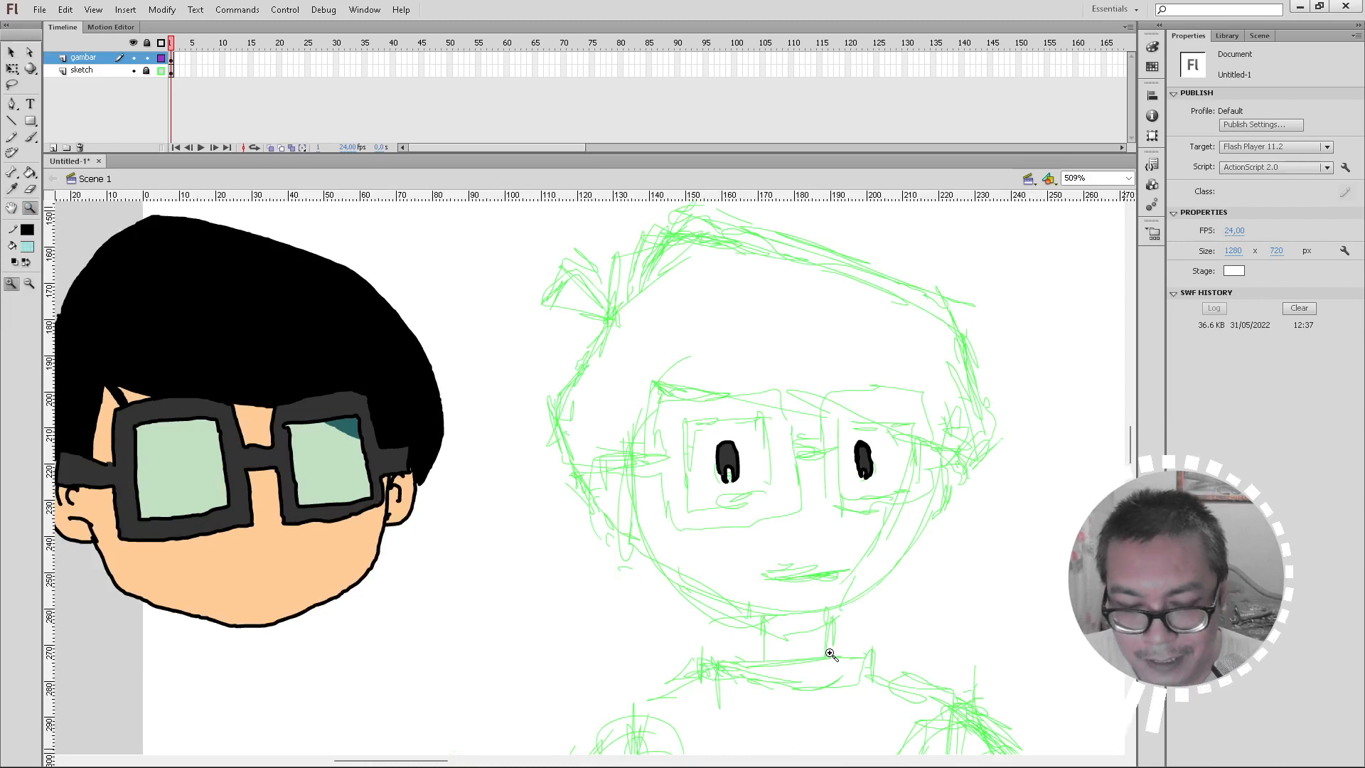
{"action": "key", "text": "y"}
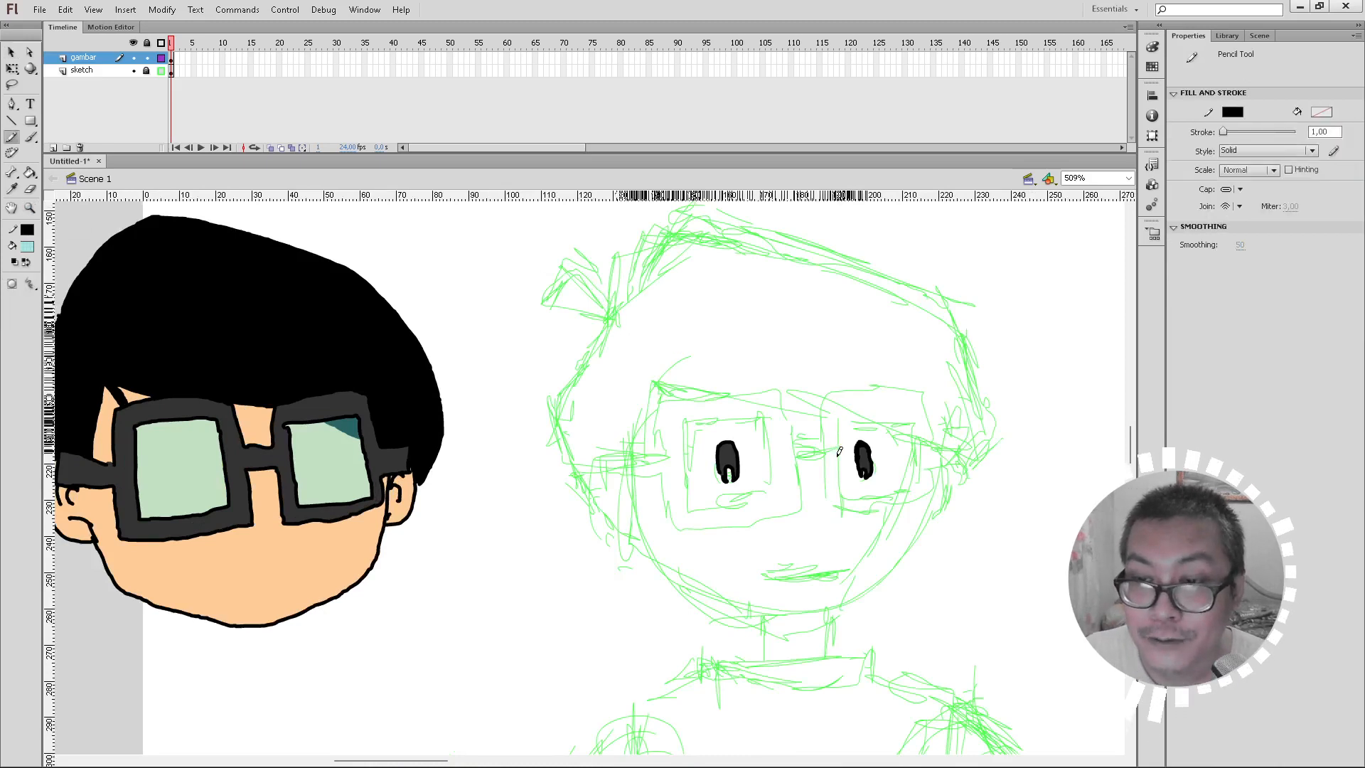
{"action": "mouse_move", "coordinate": [845, 439]}
{"action": "left_mouse_down"}
{"action": "mouse_move", "coordinate": [874, 426]}
{"action": "mouse_move", "coordinate": [886, 448]}
{"action": "left_mouse_up"}
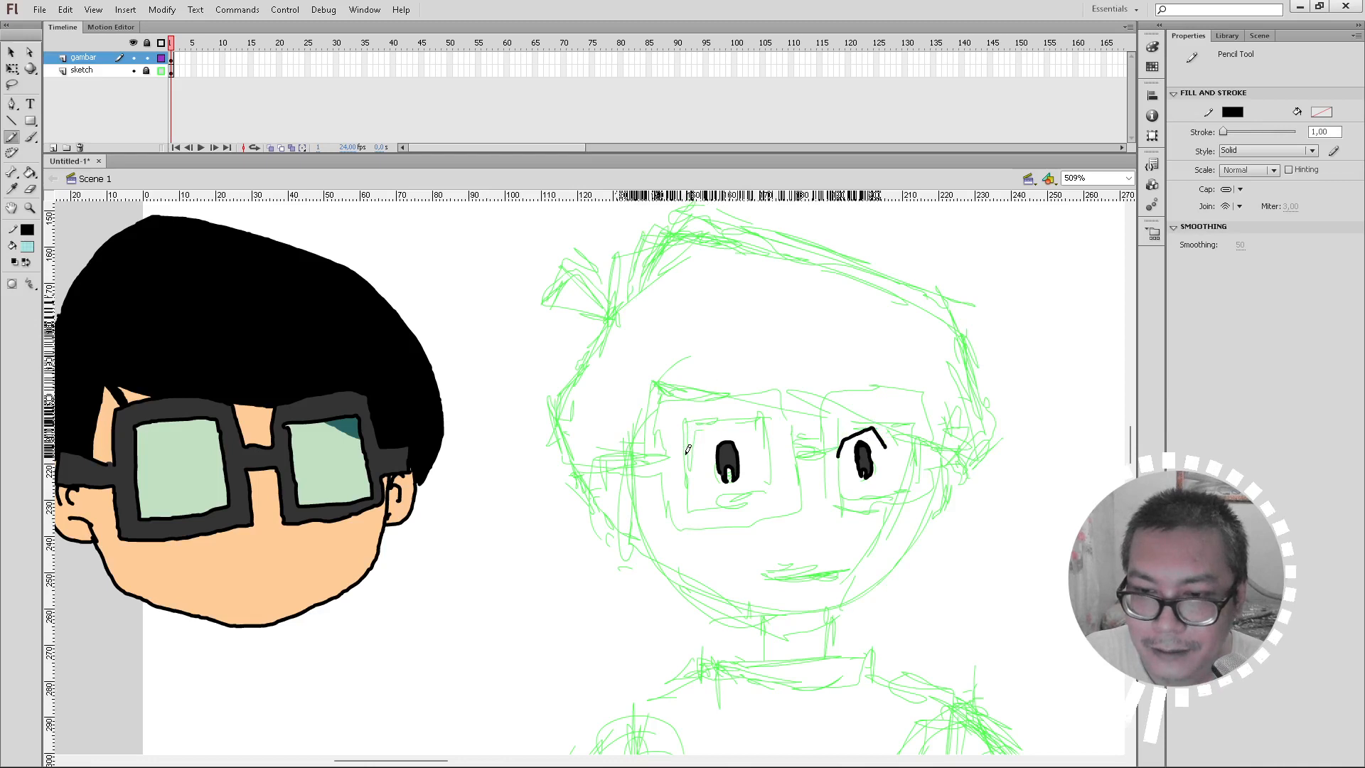
{"action": "mouse_move", "coordinate": [697, 439]}
{"action": "left_mouse_down"}
{"action": "mouse_move", "coordinate": [740, 426]}
{"action": "mouse_move", "coordinate": [751, 446]}
{"action": "left_mouse_up"}
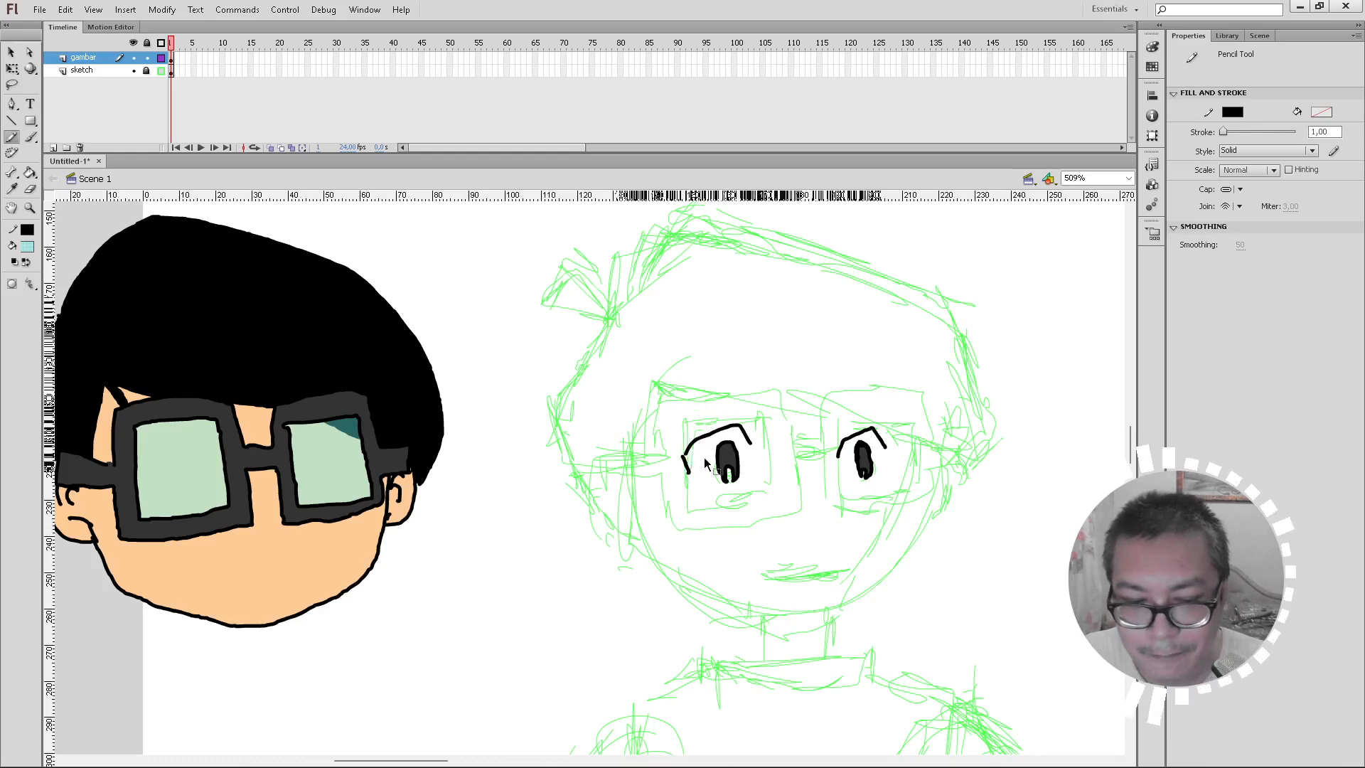
{"action": "left_click_drag", "start_coordinate": [688, 450], "coordinate": [689, 473]}
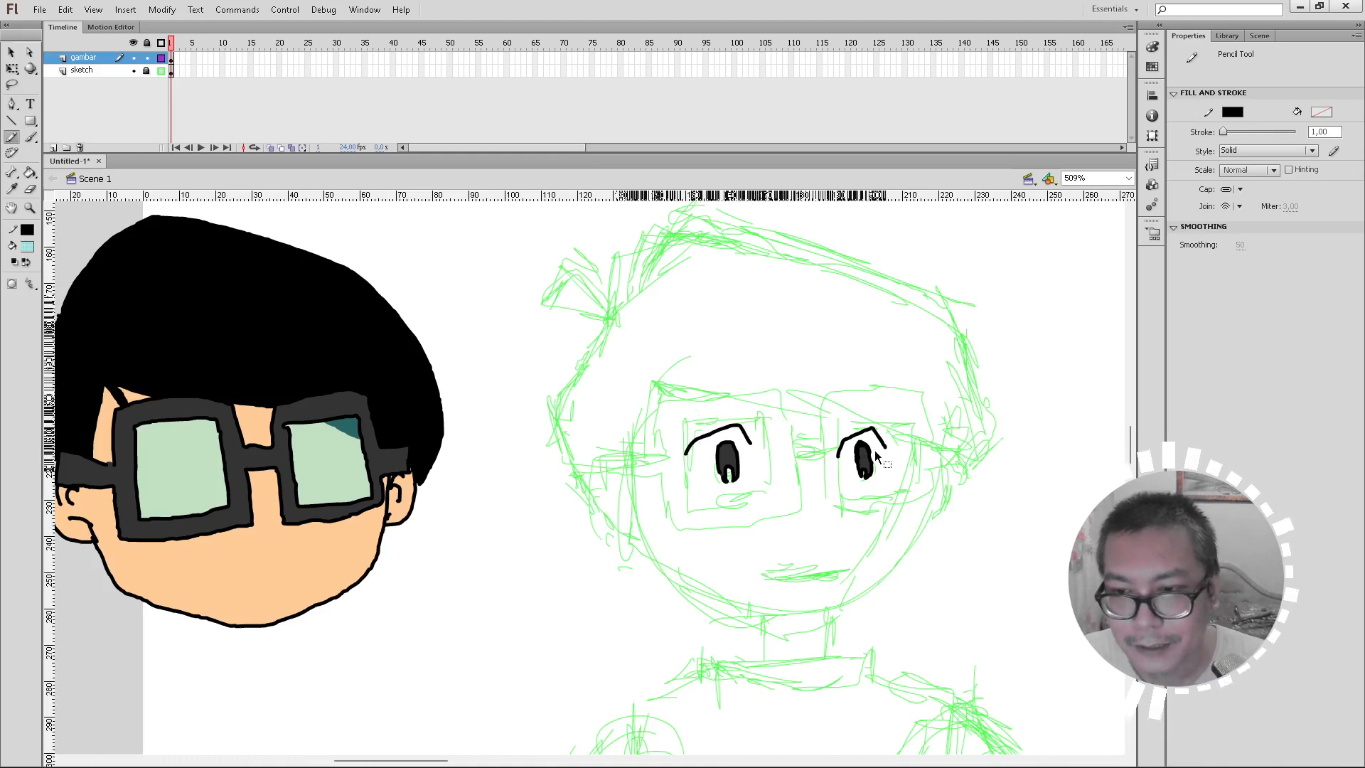
{"action": "key", "text": "ctrl+z"}
{"action": "key", "text": "ctrl+z"}
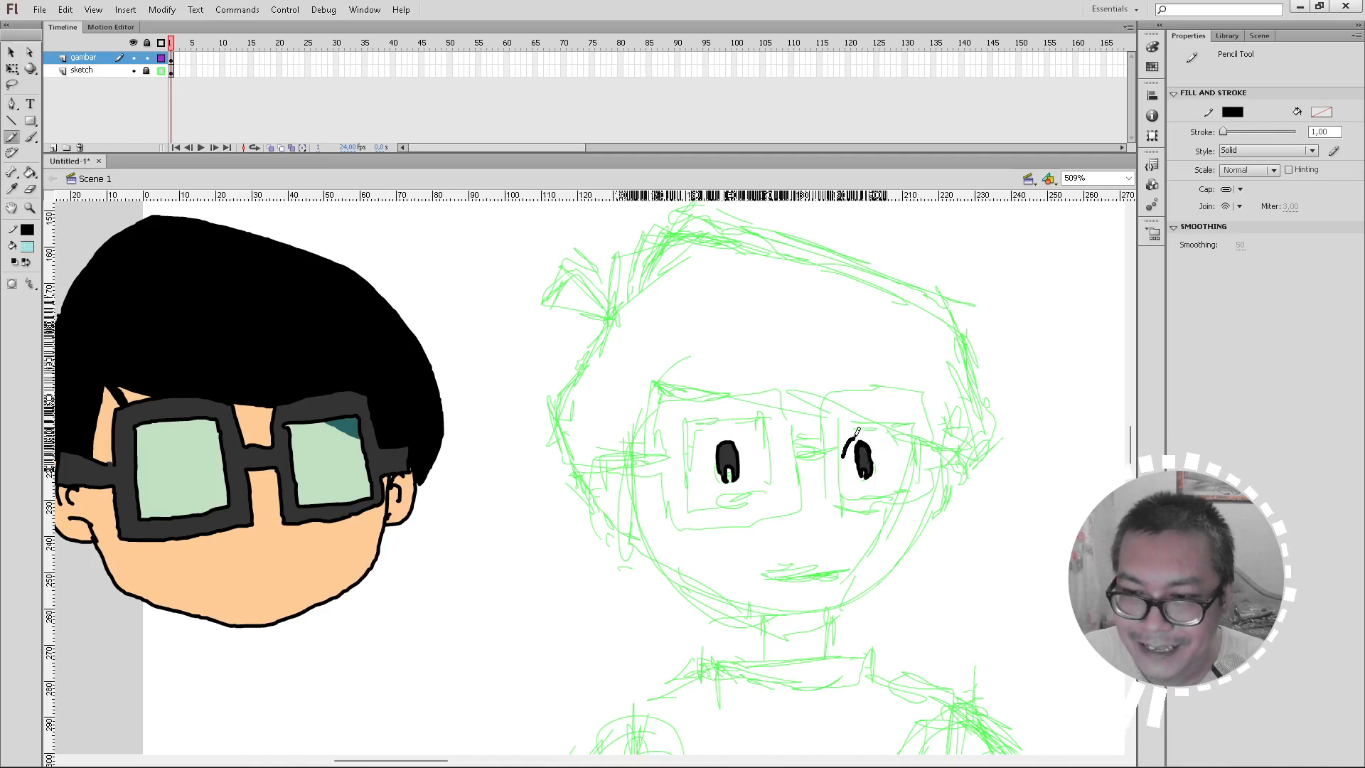
Step: Draw tapered upper eyelid outlines above both pupils and fill them with solid, fully opaque black
{"action": "mouse_move", "coordinate": [858, 432]}
{"action": "left_mouse_down"}
{"action": "mouse_move", "coordinate": [882, 423]}
{"action": "mouse_move", "coordinate": [890, 445]}
{"action": "left_mouse_up"}
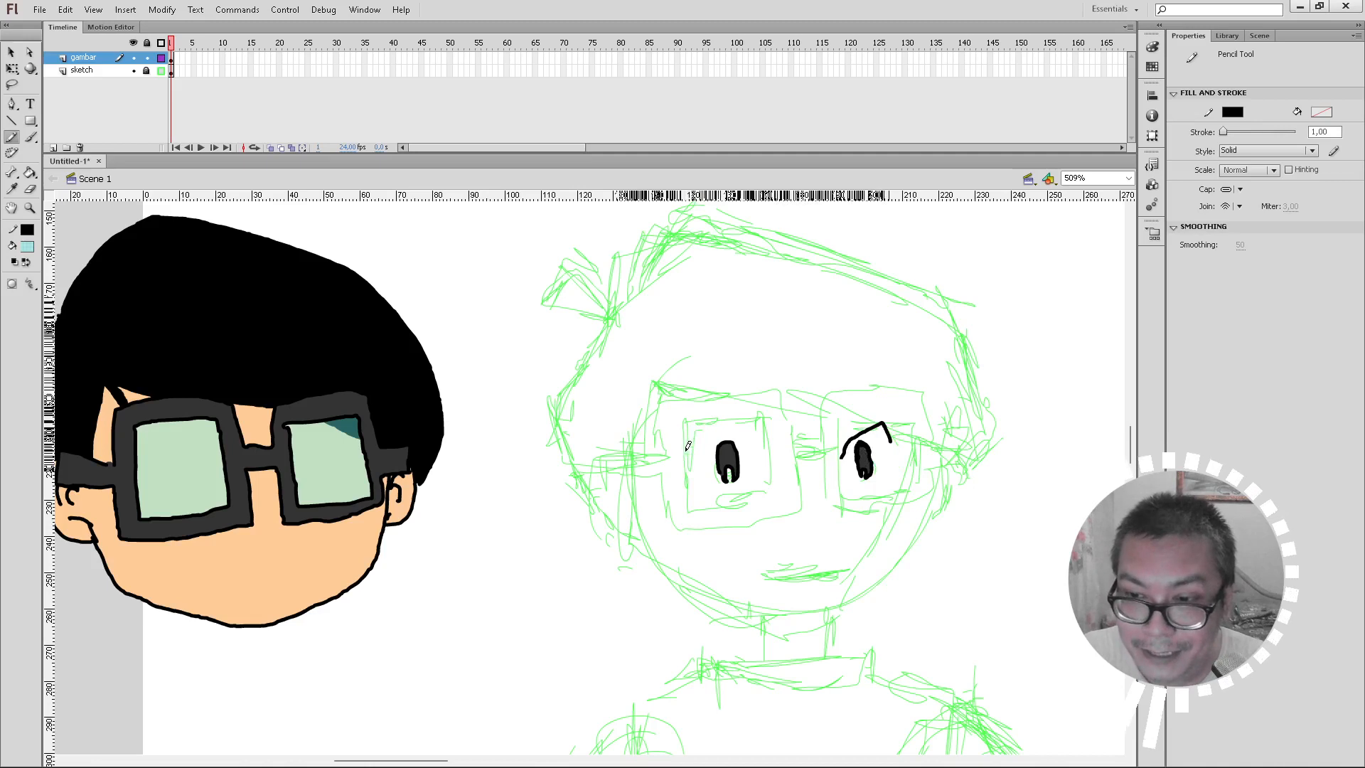
{"action": "left_click_drag", "start_coordinate": [710, 430], "coordinate": [743, 421]}
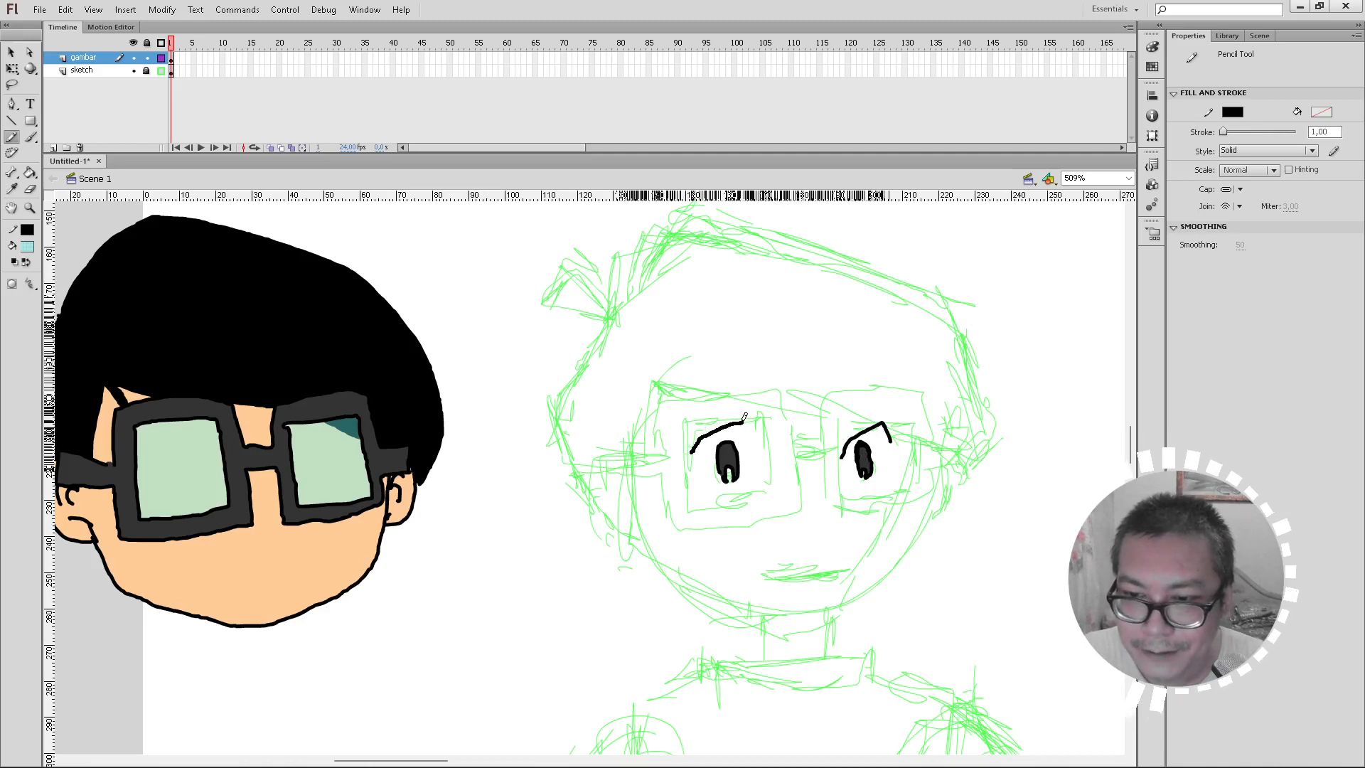
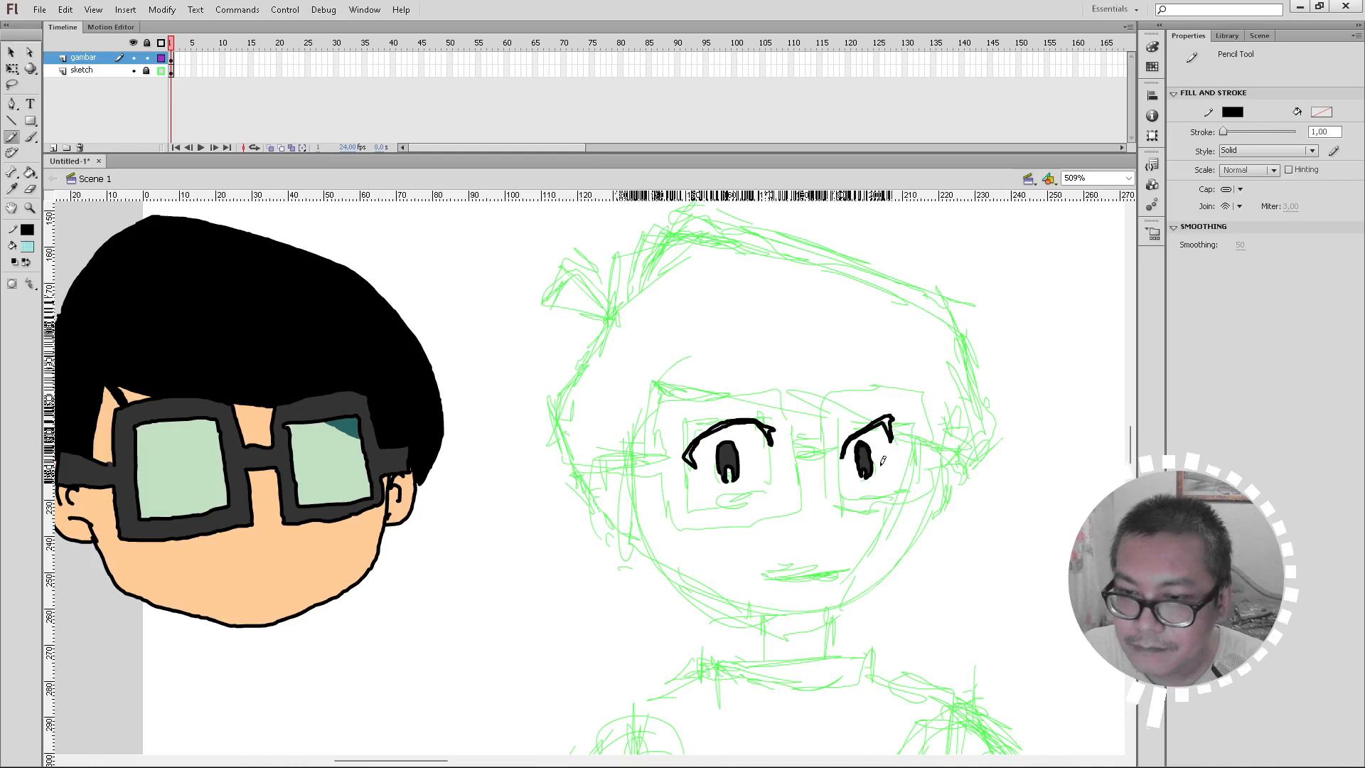
{"action": "key", "text": "k"}
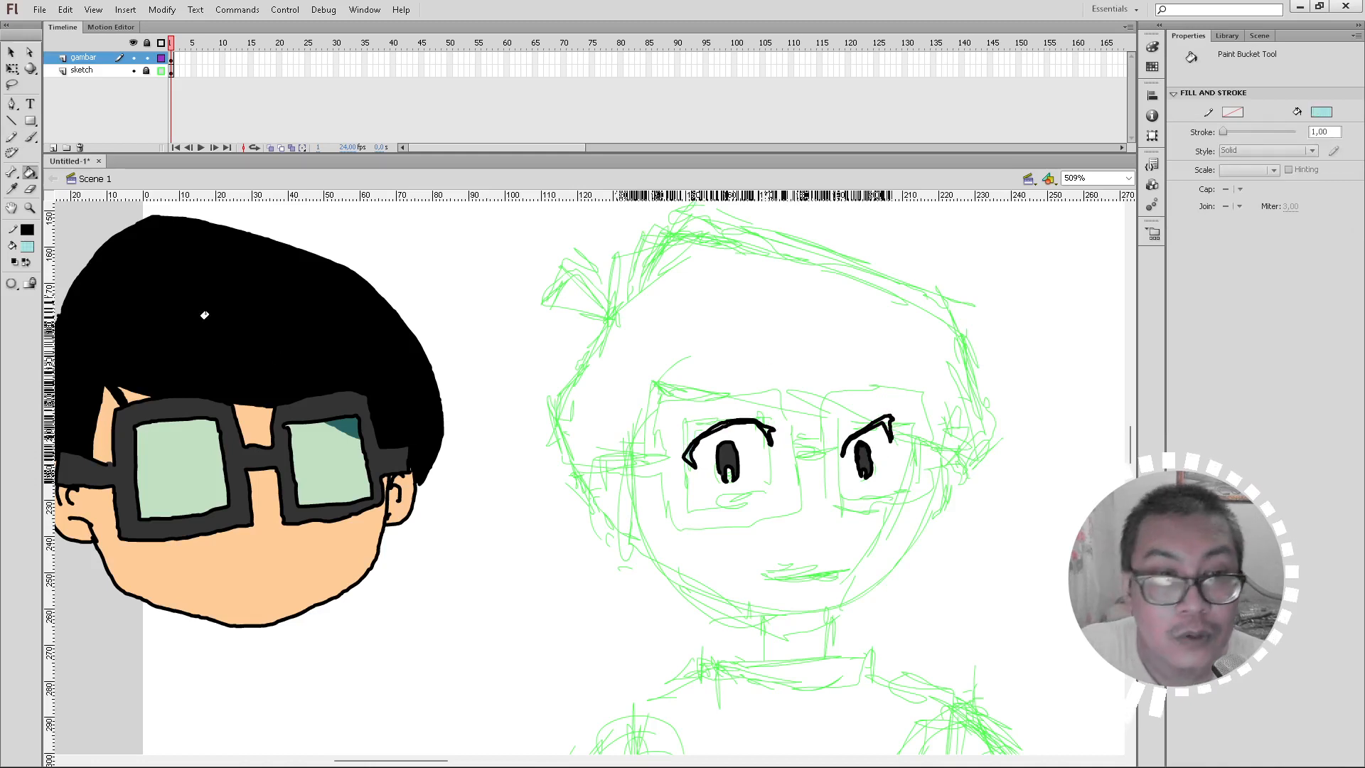
{"action": "left_click", "coordinate": [28, 249]}
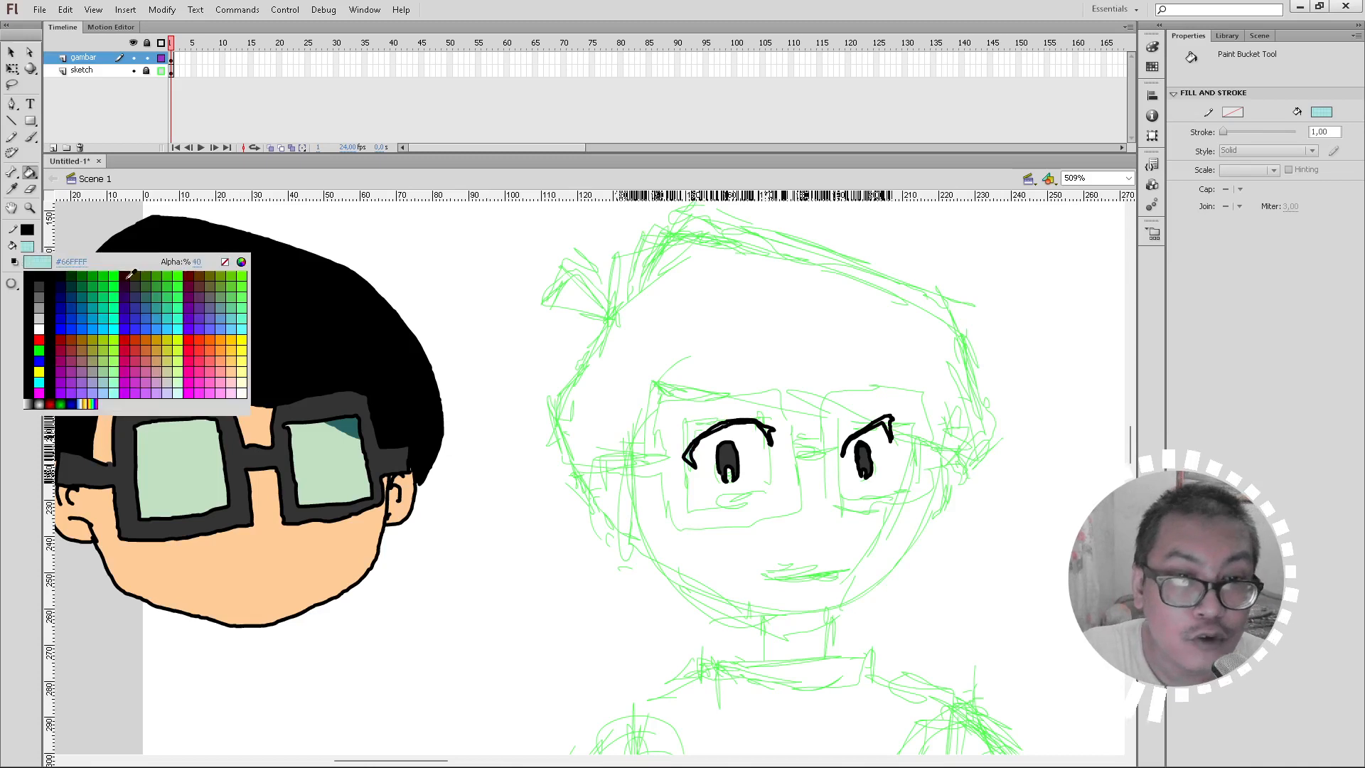
{"action": "left_click", "coordinate": [44, 279]}
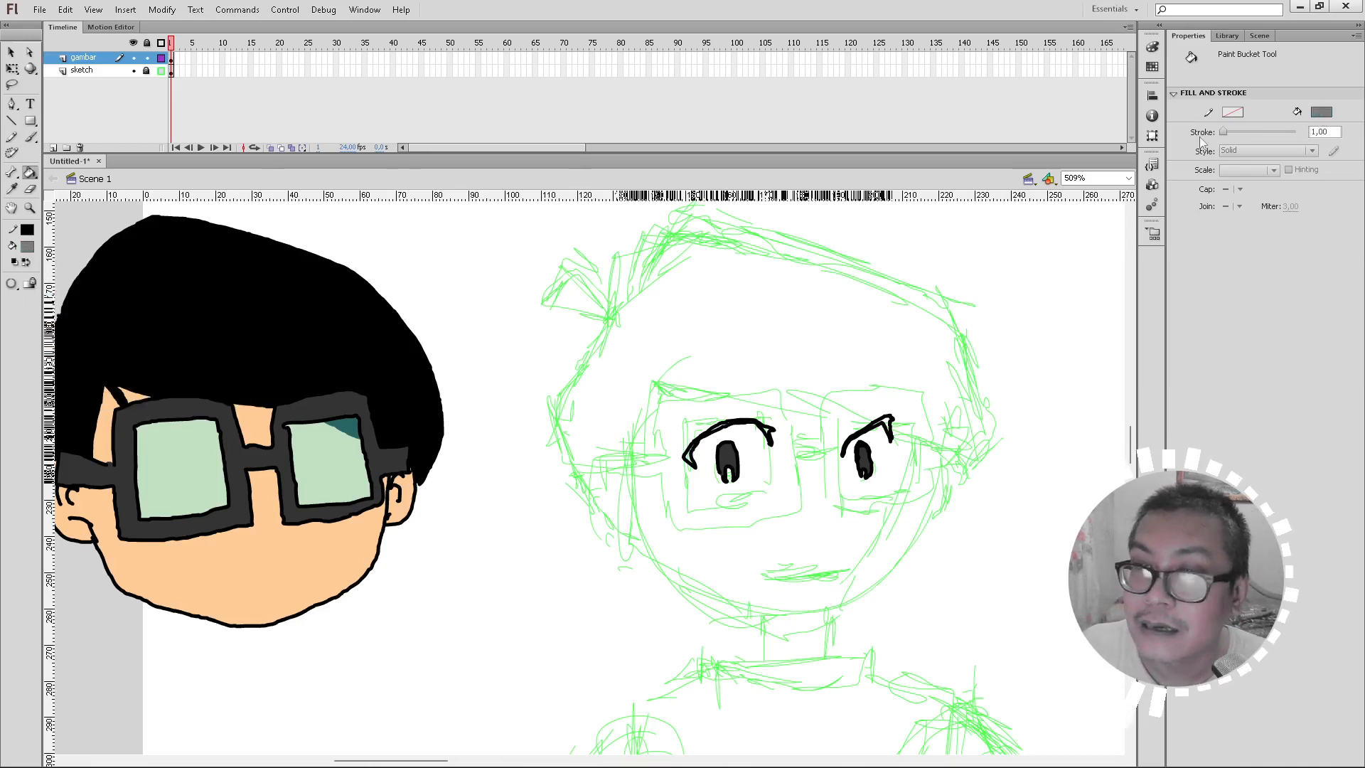
{"action": "left_click", "coordinate": [25, 252]}
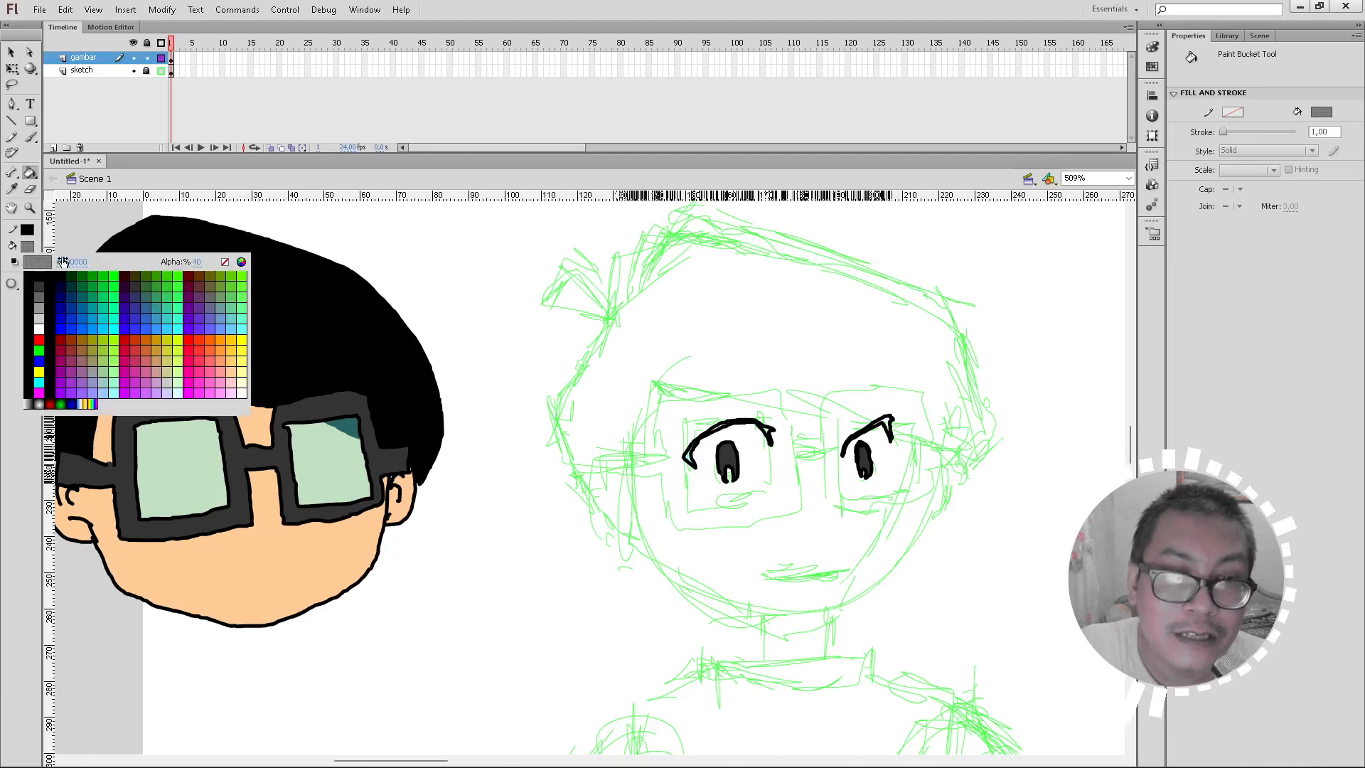
{"action": "left_click", "coordinate": [284, 264]}
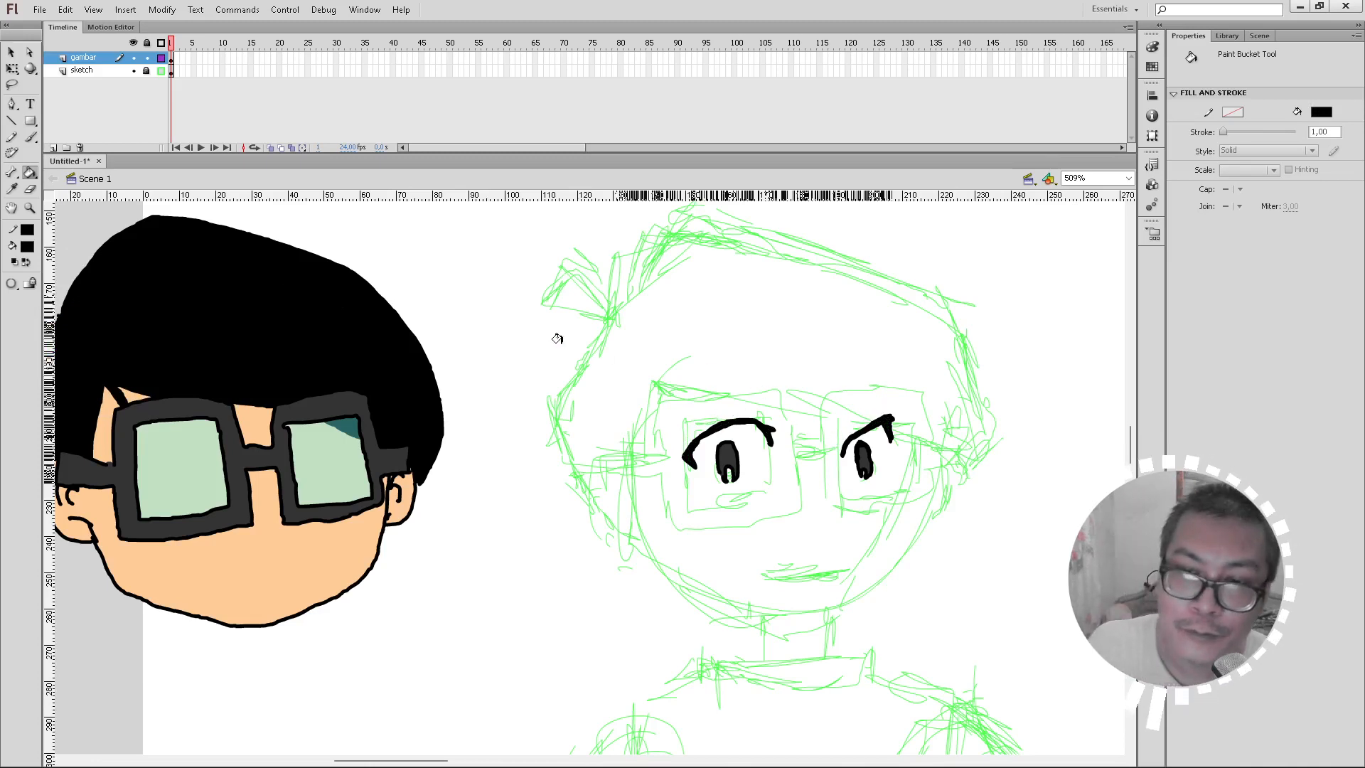
Step: Draw a short crease stroke with the Pencil above the inner end of each upper eyelid
{"action": "left_click", "coordinate": [12, 138]}
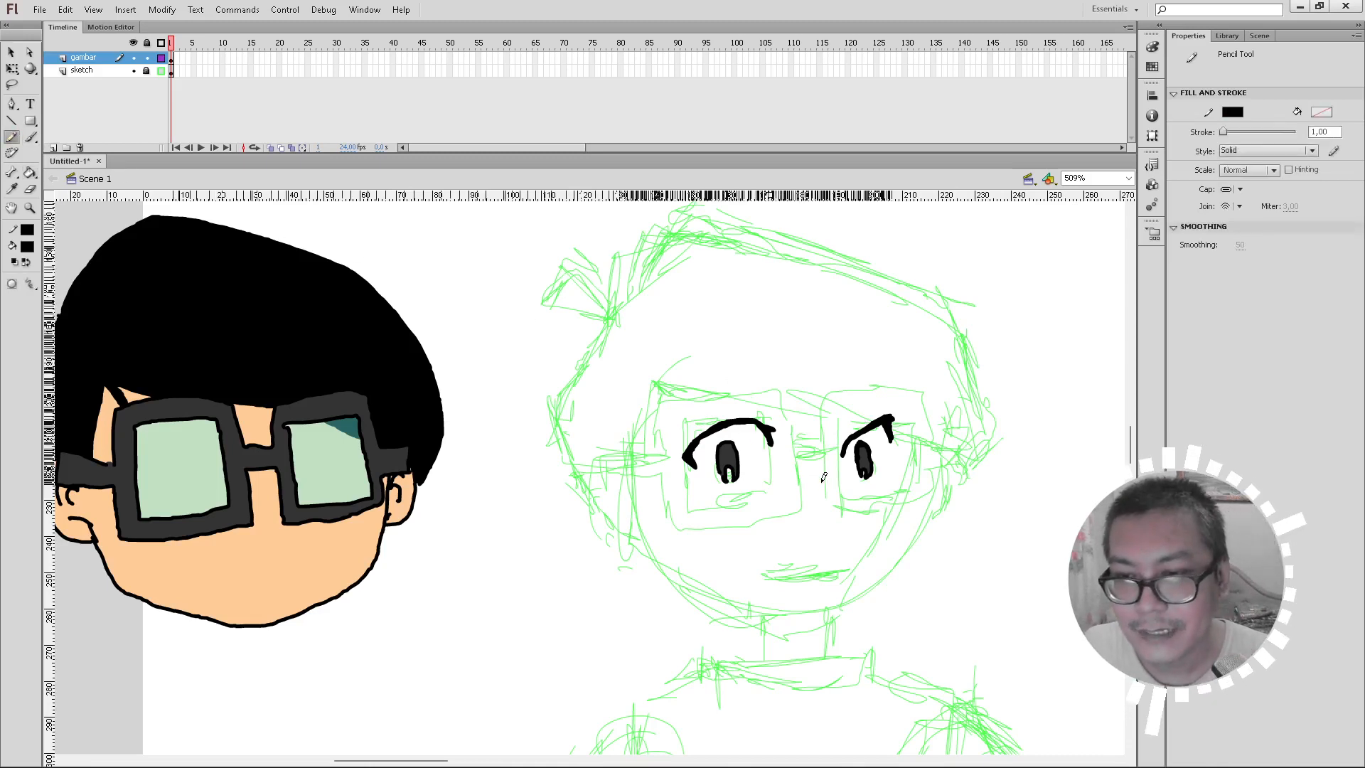
{"action": "left_click", "coordinate": [859, 491]}
{"action": "key", "text": "ctrl+z"}
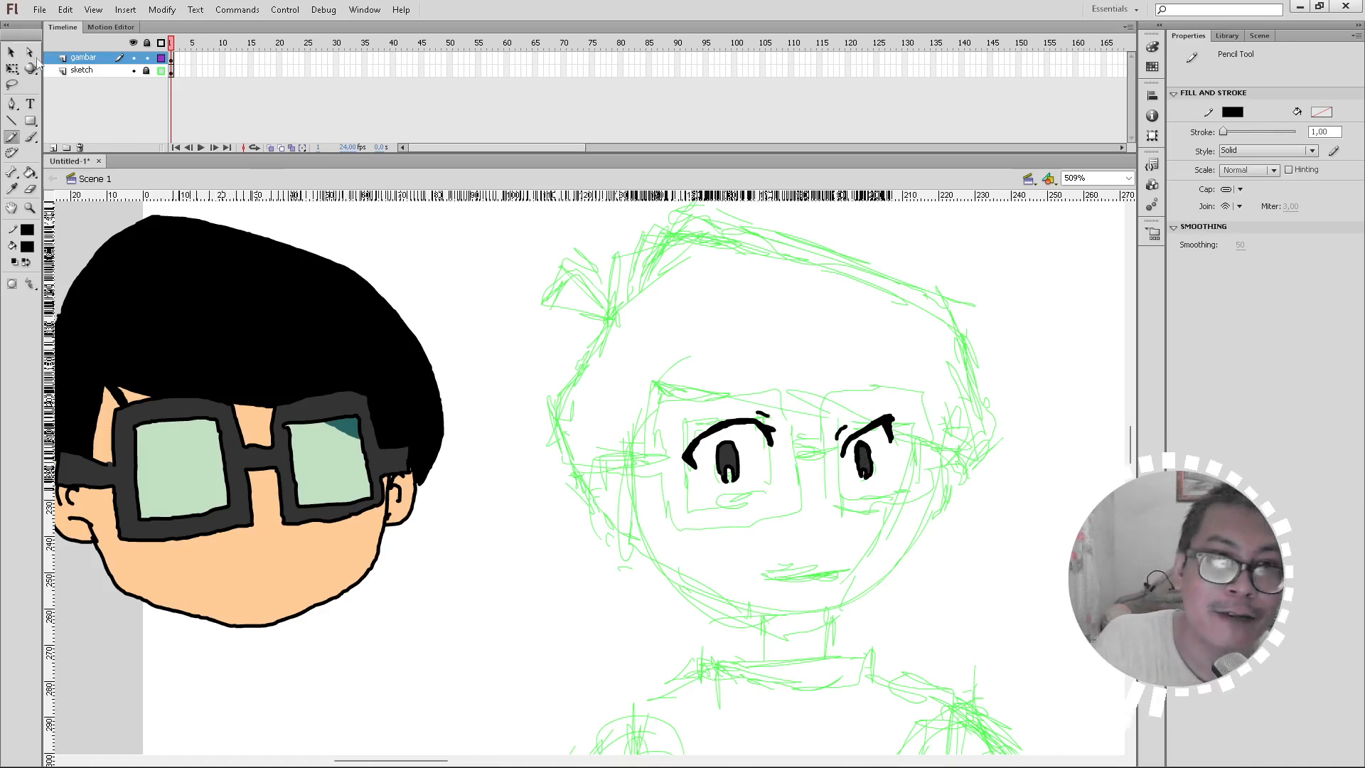
Step: Select both pupils with their eyelids and creases and convert them to a movie clip symbol named "mc mata"
{"action": "left_click", "coordinate": [12, 52]}
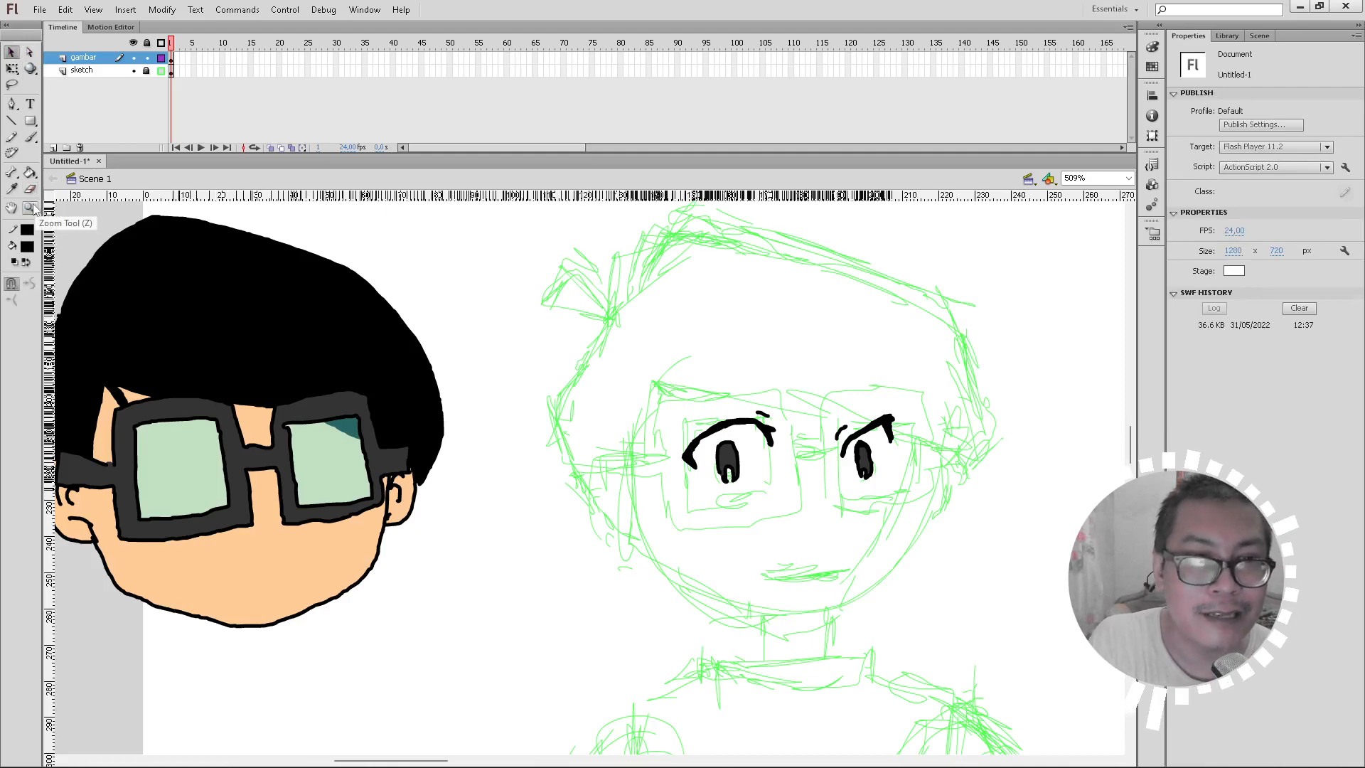
{"action": "left_click", "coordinate": [33, 208]}
{"action": "left_click_drag", "start_coordinate": [587, 357], "coordinate": [972, 579]}
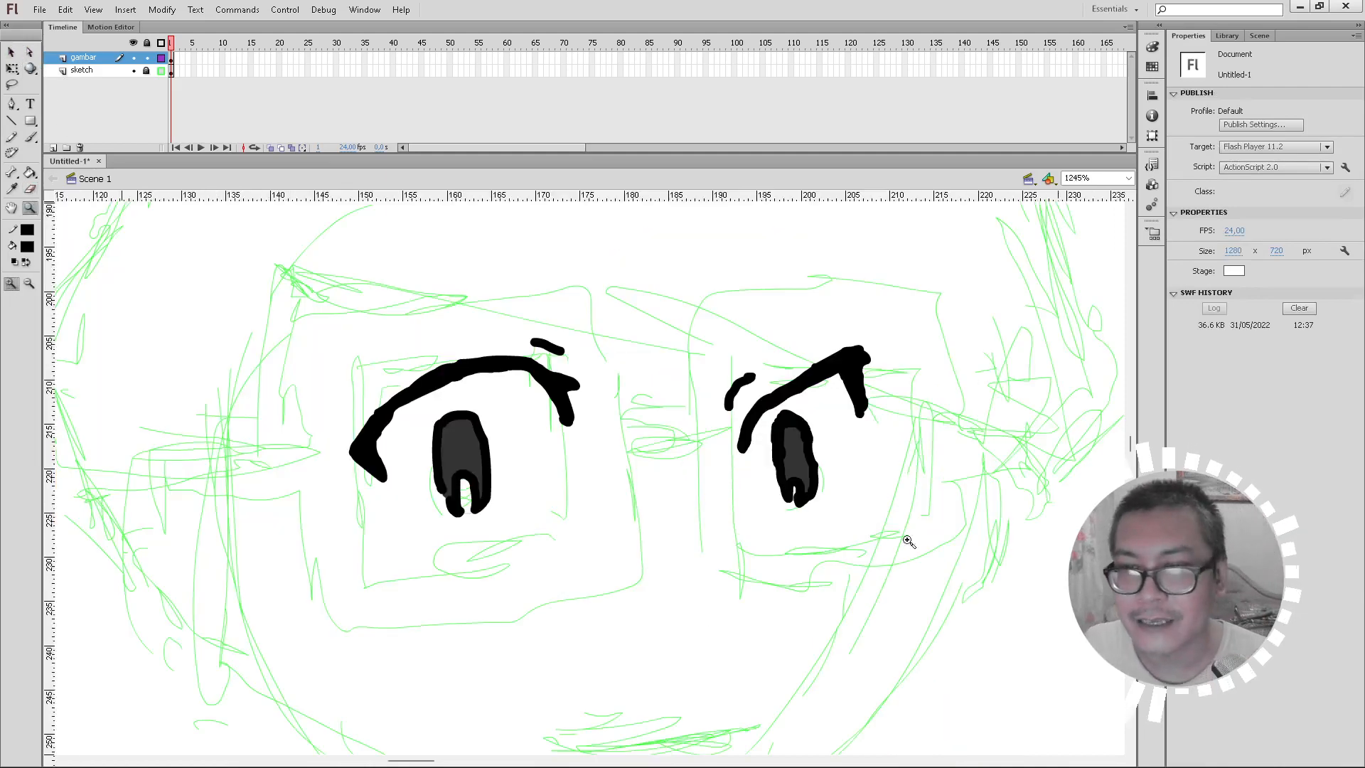
{"action": "left_click", "coordinate": [12, 52]}
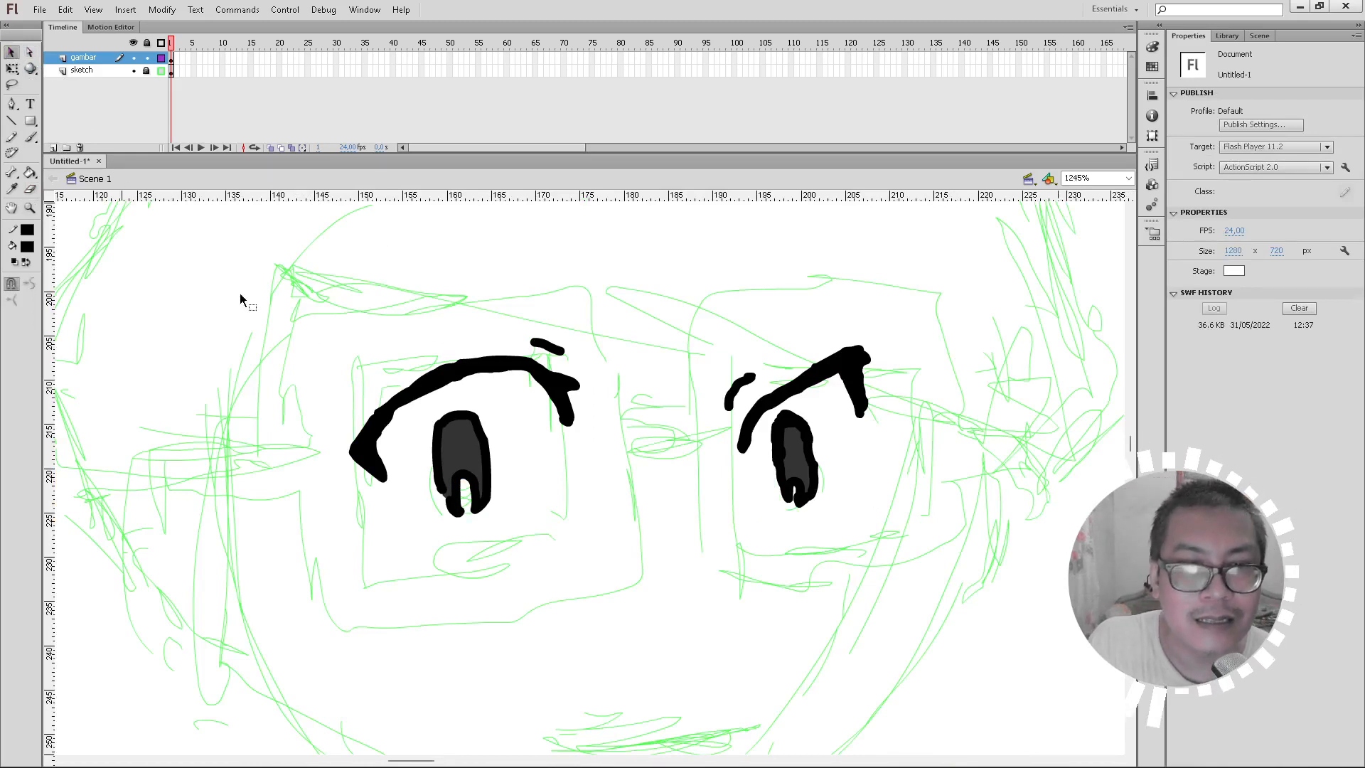
{"action": "mouse_move", "coordinate": [243, 278]}
{"action": "left_mouse_down"}
{"action": "mouse_move", "coordinate": [504, 443]}
{"action": "mouse_move", "coordinate": [899, 565]}
{"action": "left_mouse_up"}
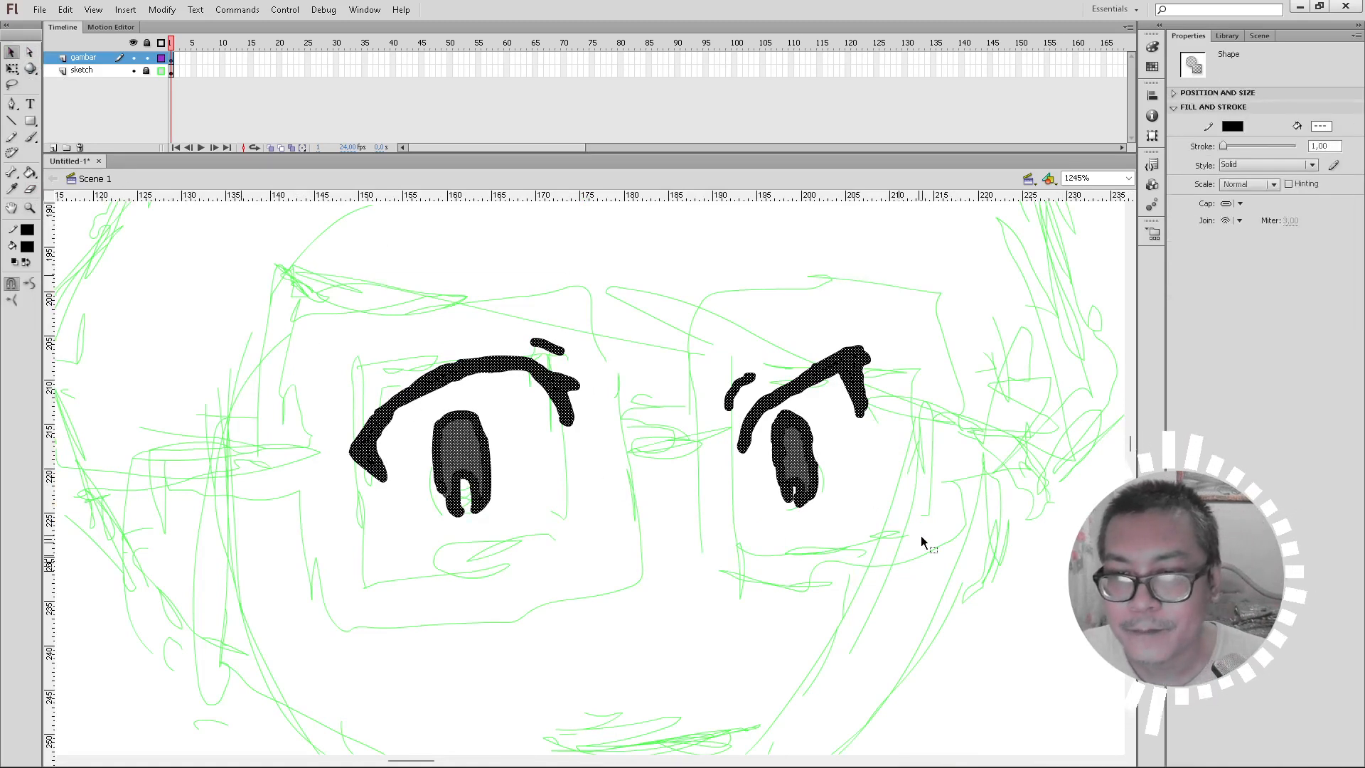
{"action": "right_click", "coordinate": [785, 444]}
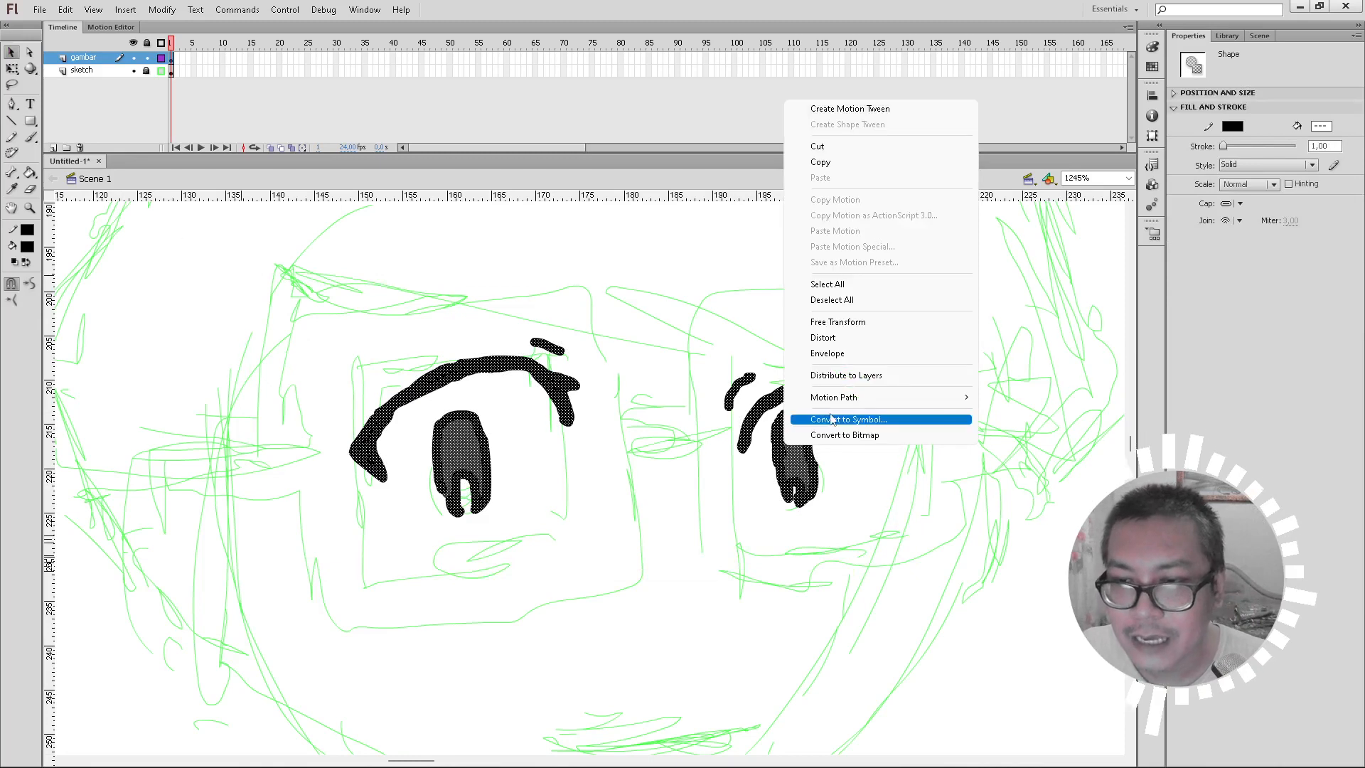
{"action": "left_click", "coordinate": [831, 419]}
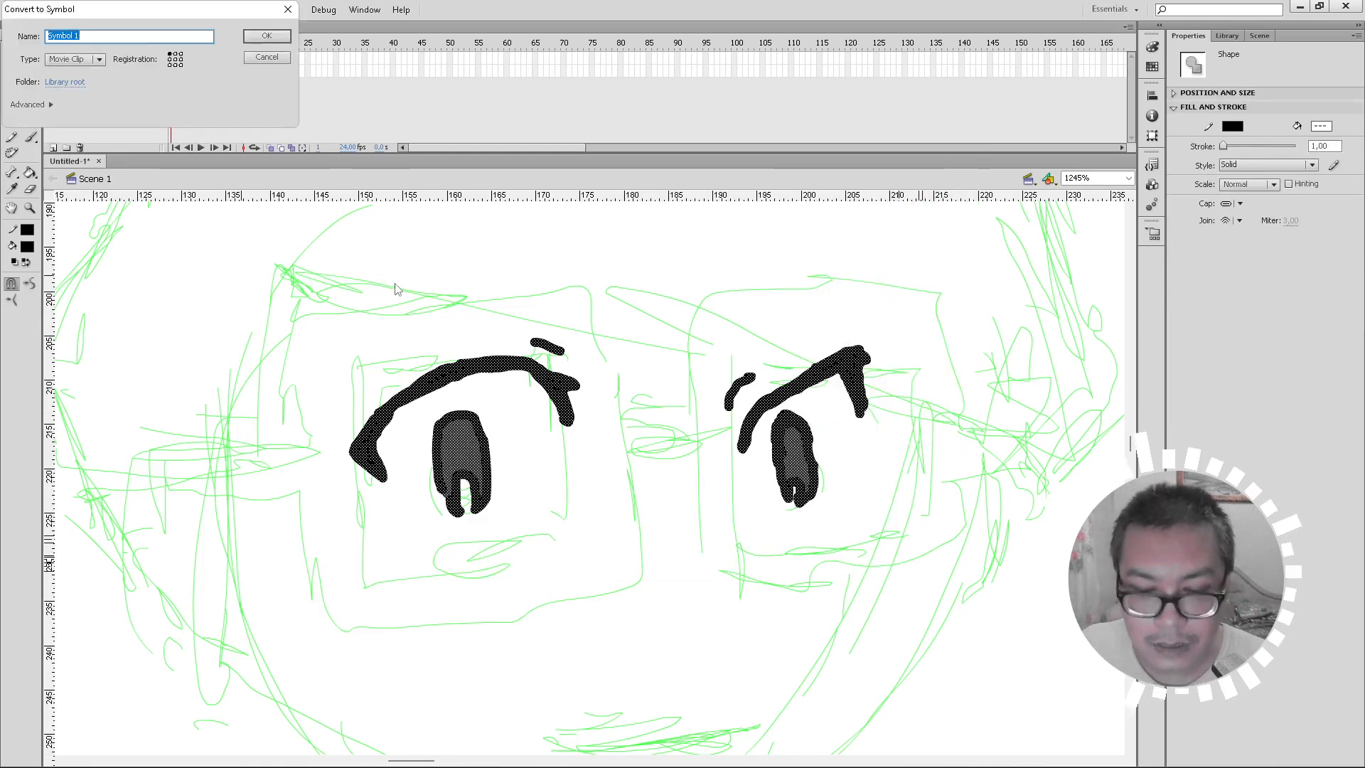
{"action": "type", "text": "mc mata"}
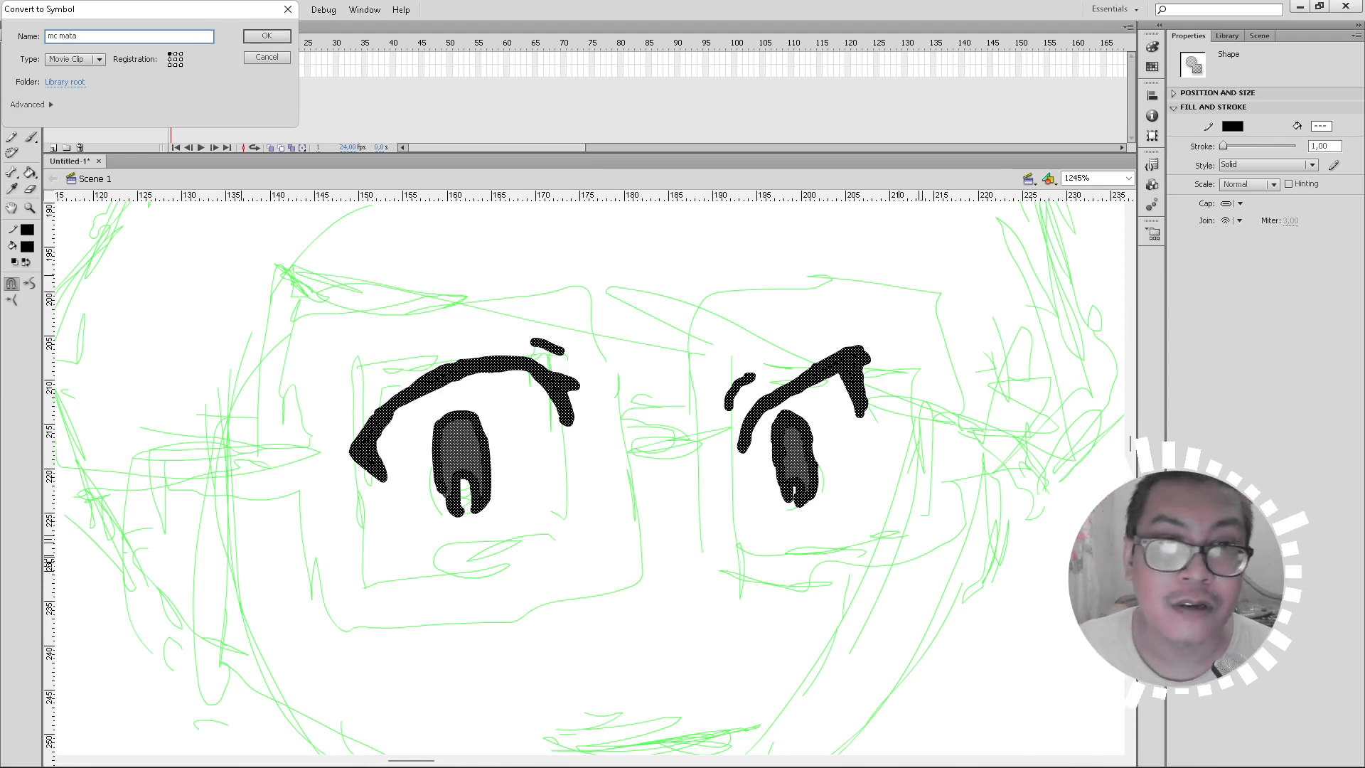
{"action": "left_click", "coordinate": [259, 40]}
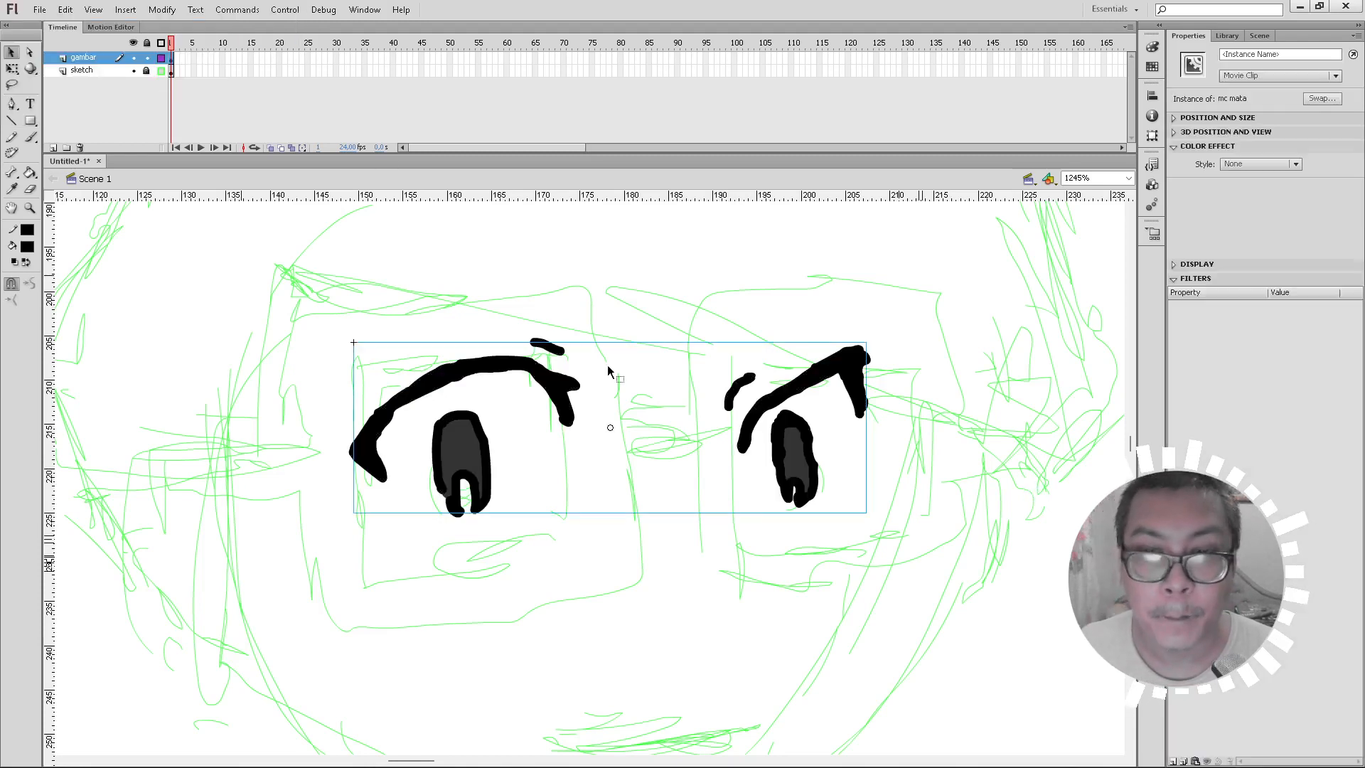
Step: Inside the mc mata movie clip, insert a blank keyframe at frame 10 and turn on onion skinning
{"action": "double_click", "coordinate": [792, 466]}
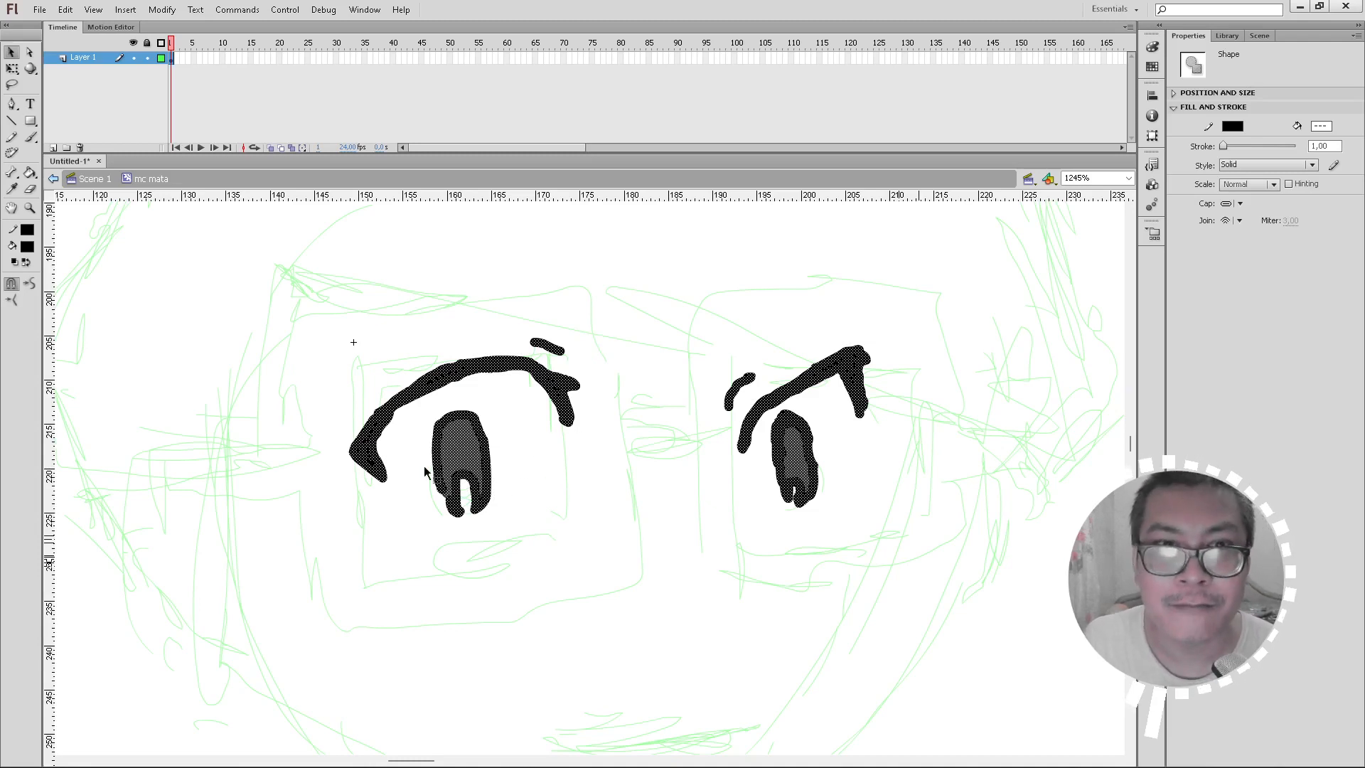
{"action": "left_click", "coordinate": [222, 57]}
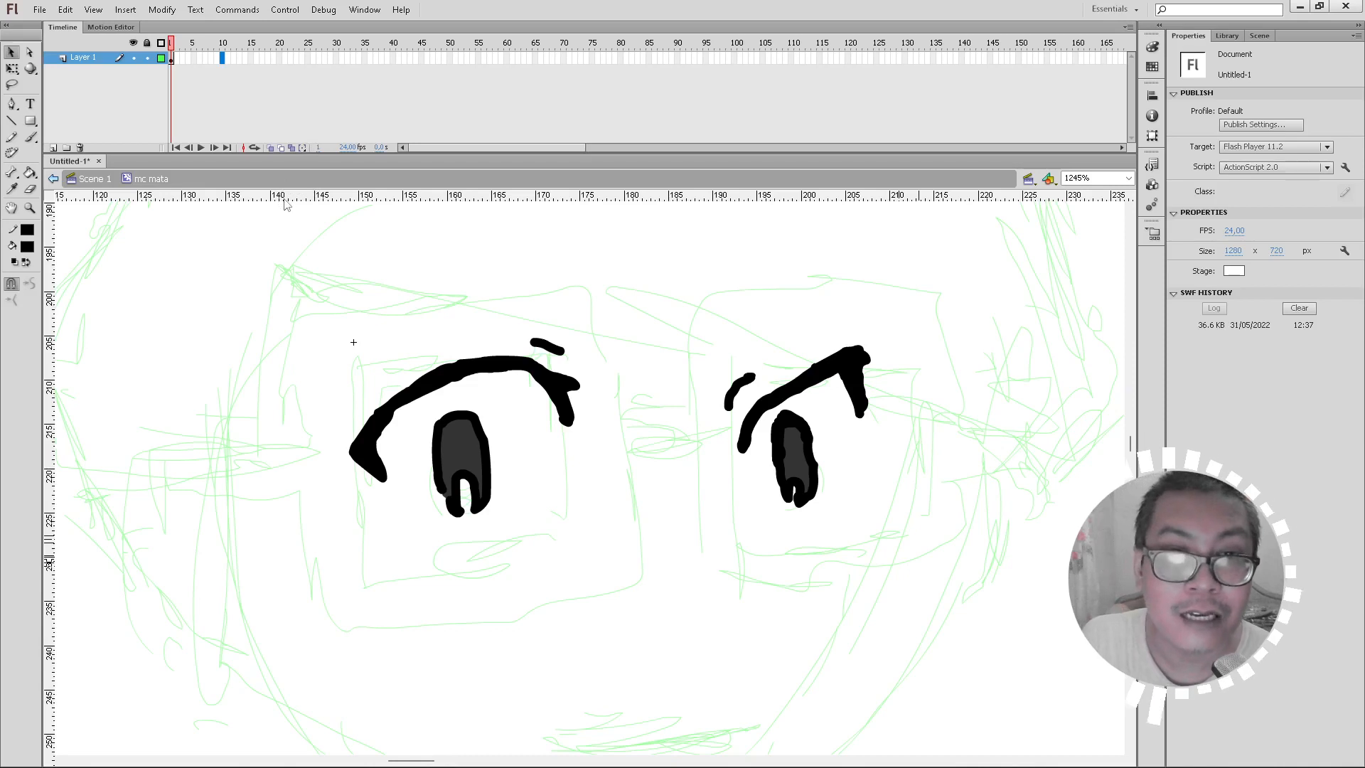
{"action": "key", "text": "F7"}
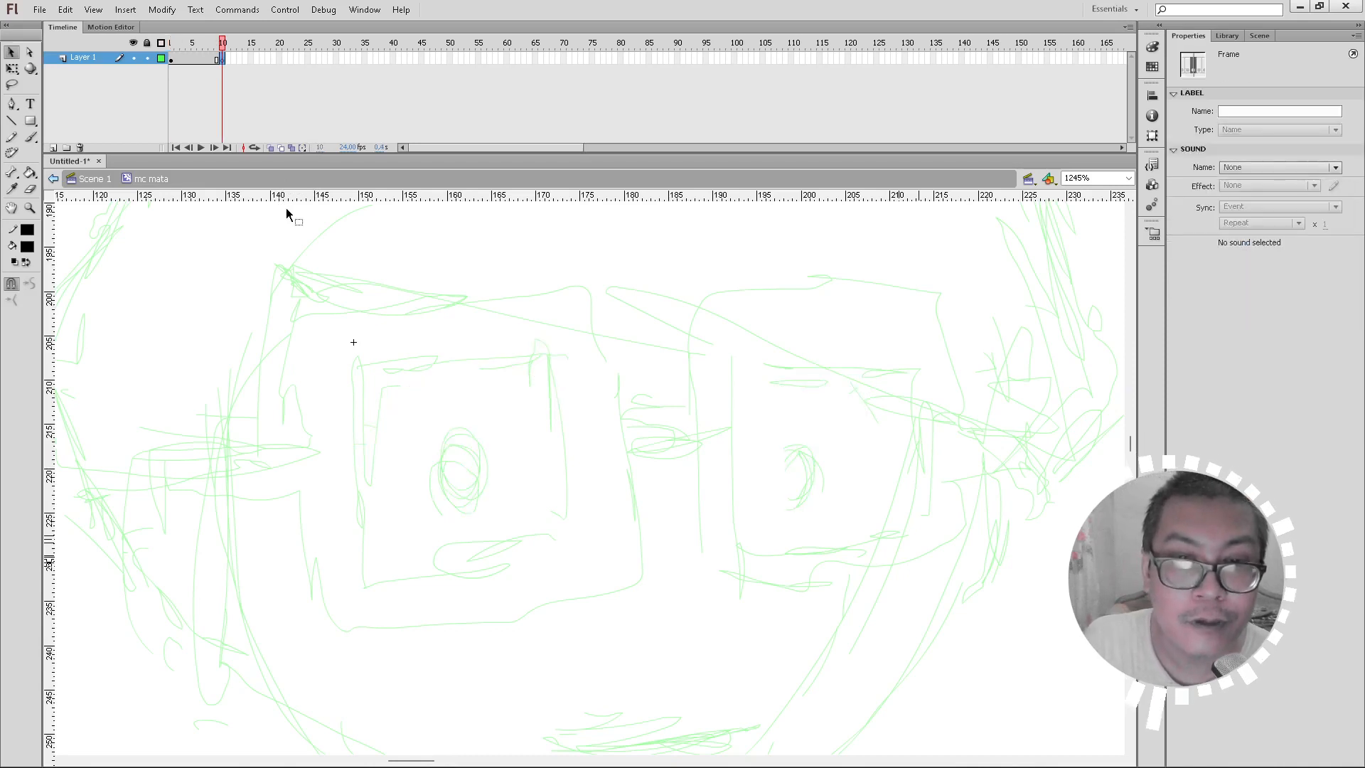
{"action": "left_click", "coordinate": [270, 147]}
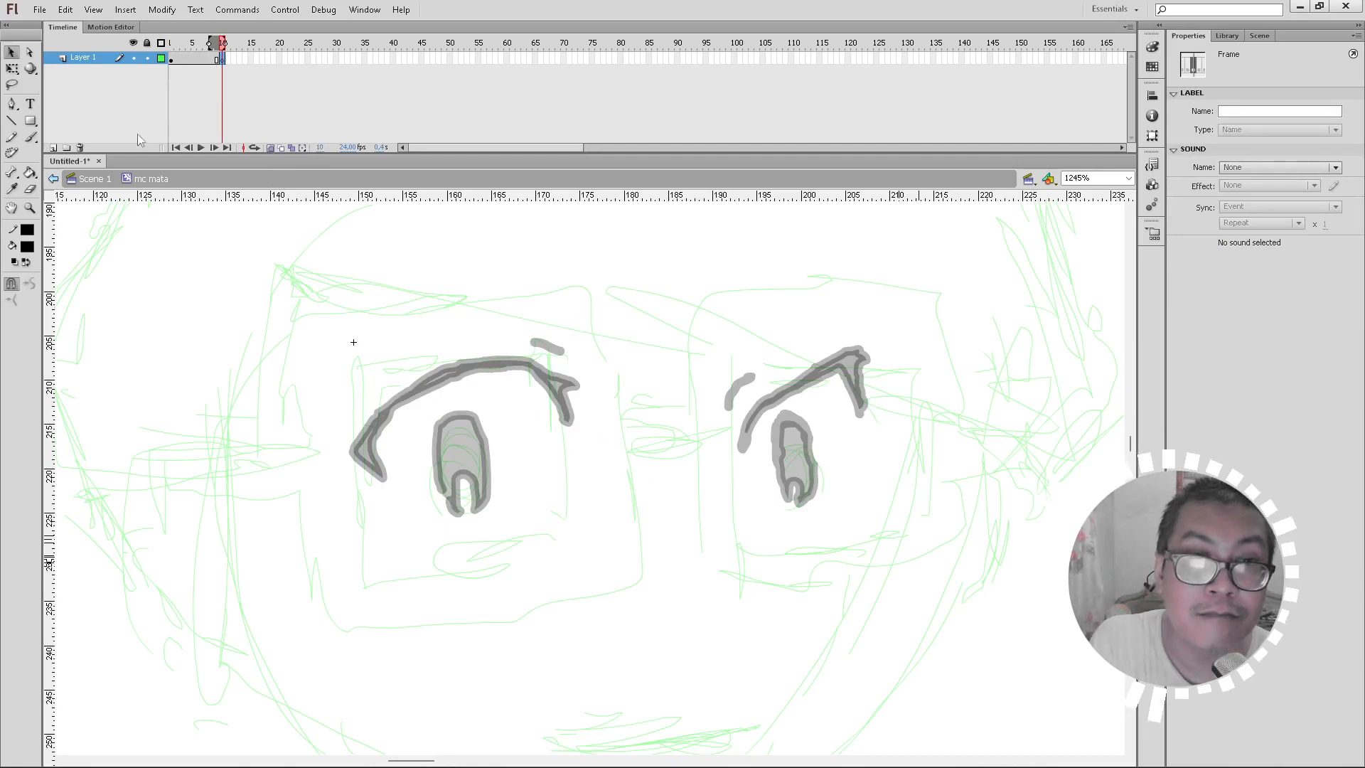
Step: On frame 10, draw curved closed-eyelid outlines below both ghosted pupils and retrace the two short crease strokes
{"action": "left_click", "coordinate": [11, 136]}
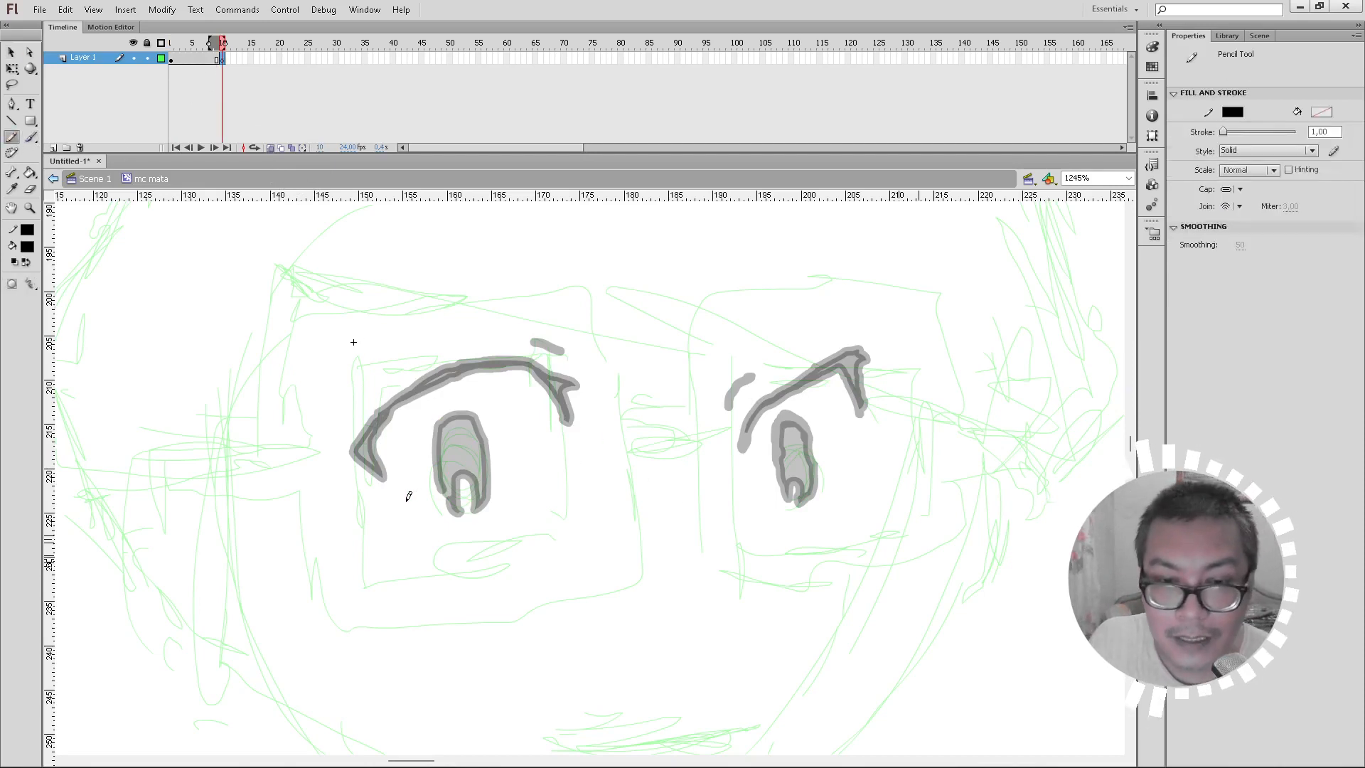
{"action": "mouse_move", "coordinate": [373, 505]}
{"action": "left_mouse_down"}
{"action": "mouse_move", "coordinate": [499, 517]}
{"action": "mouse_move", "coordinate": [559, 495]}
{"action": "mouse_move", "coordinate": [575, 511]}
{"action": "mouse_move", "coordinate": [449, 533]}
{"action": "mouse_move", "coordinate": [372, 506]}
{"action": "left_mouse_up"}
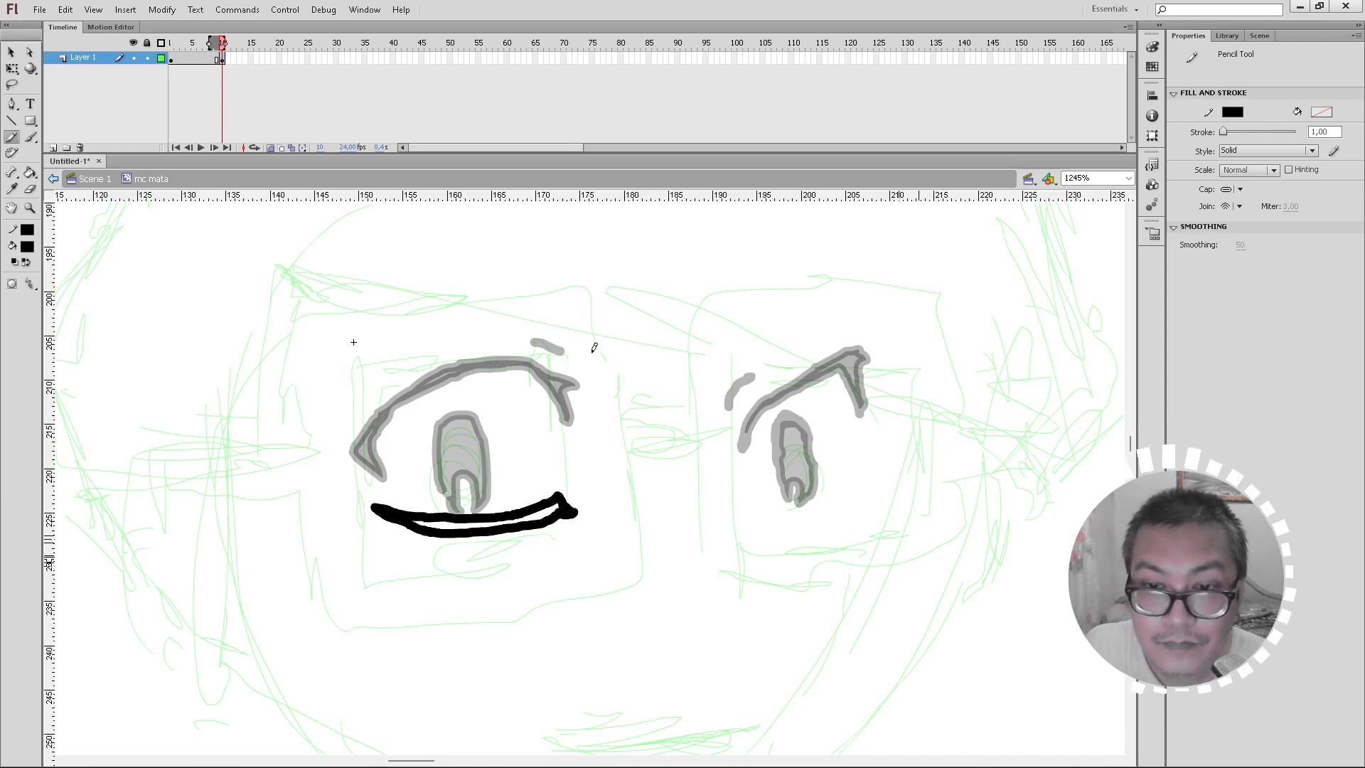
{"action": "mouse_move", "coordinate": [538, 340]}
{"action": "left_mouse_down"}
{"action": "mouse_move", "coordinate": [527, 344]}
{"action": "mouse_move", "coordinate": [565, 353]}
{"action": "left_mouse_up"}
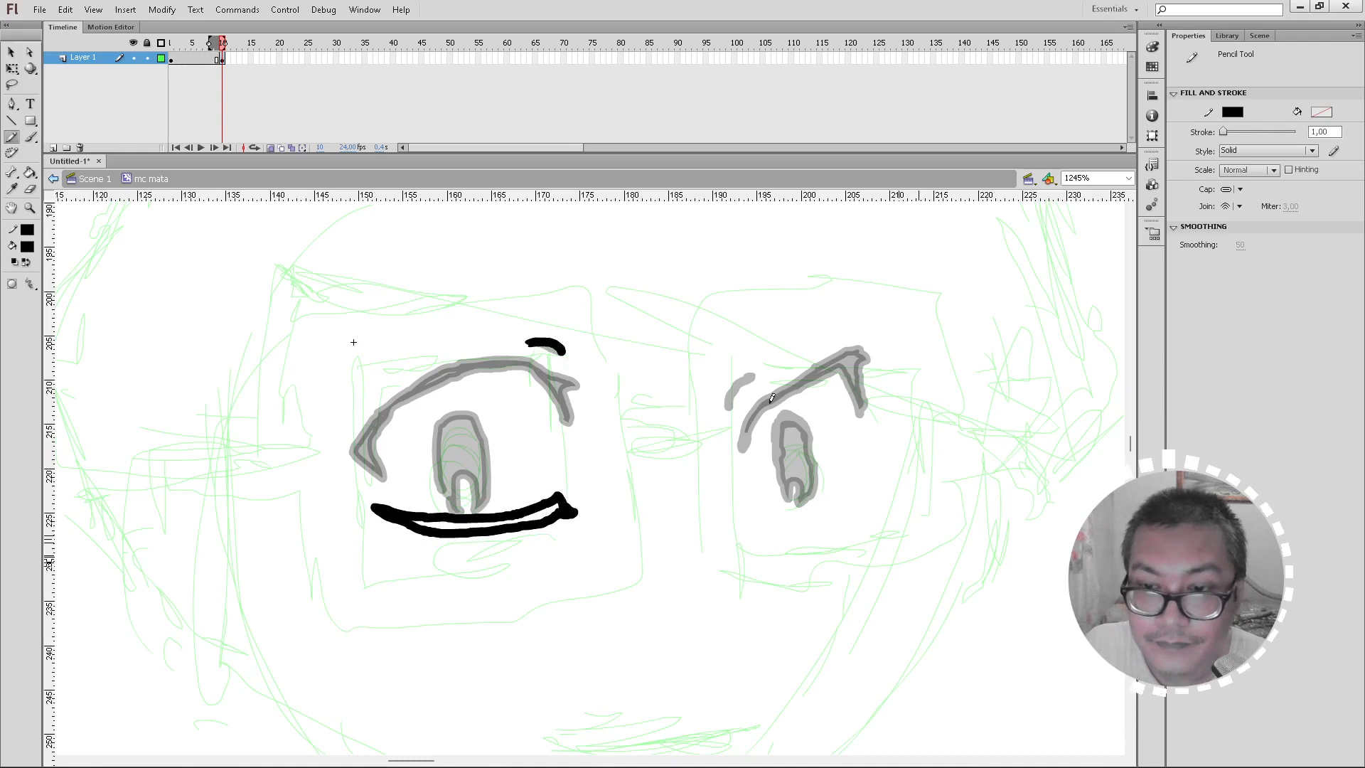
{"action": "left_click_drag", "start_coordinate": [728, 396], "coordinate": [725, 408]}
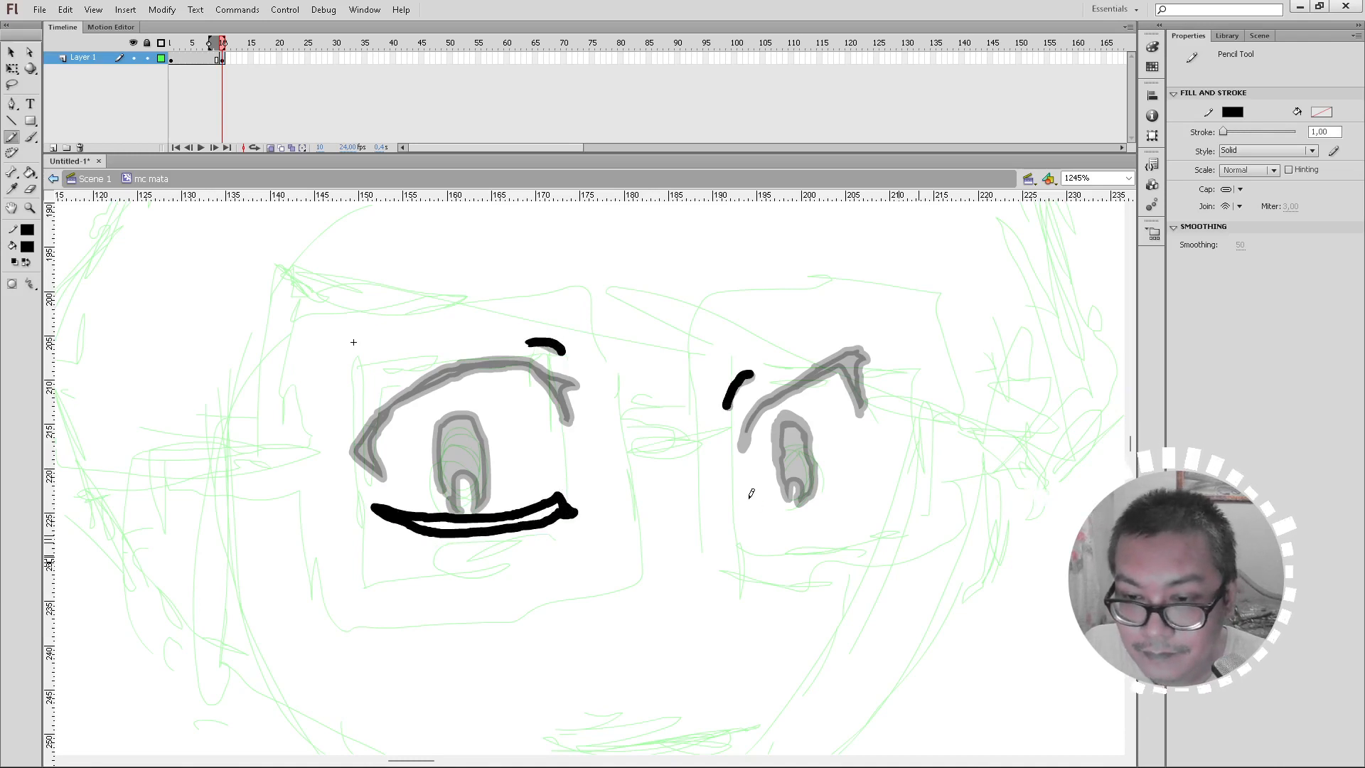
{"action": "mouse_move", "coordinate": [746, 497]}
{"action": "left_mouse_down"}
{"action": "mouse_move", "coordinate": [825, 515]}
{"action": "mouse_move", "coordinate": [859, 514]}
{"action": "mouse_move", "coordinate": [867, 493]}
{"action": "mouse_move", "coordinate": [880, 522]}
{"action": "mouse_move", "coordinate": [764, 502]}
{"action": "left_mouse_up"}
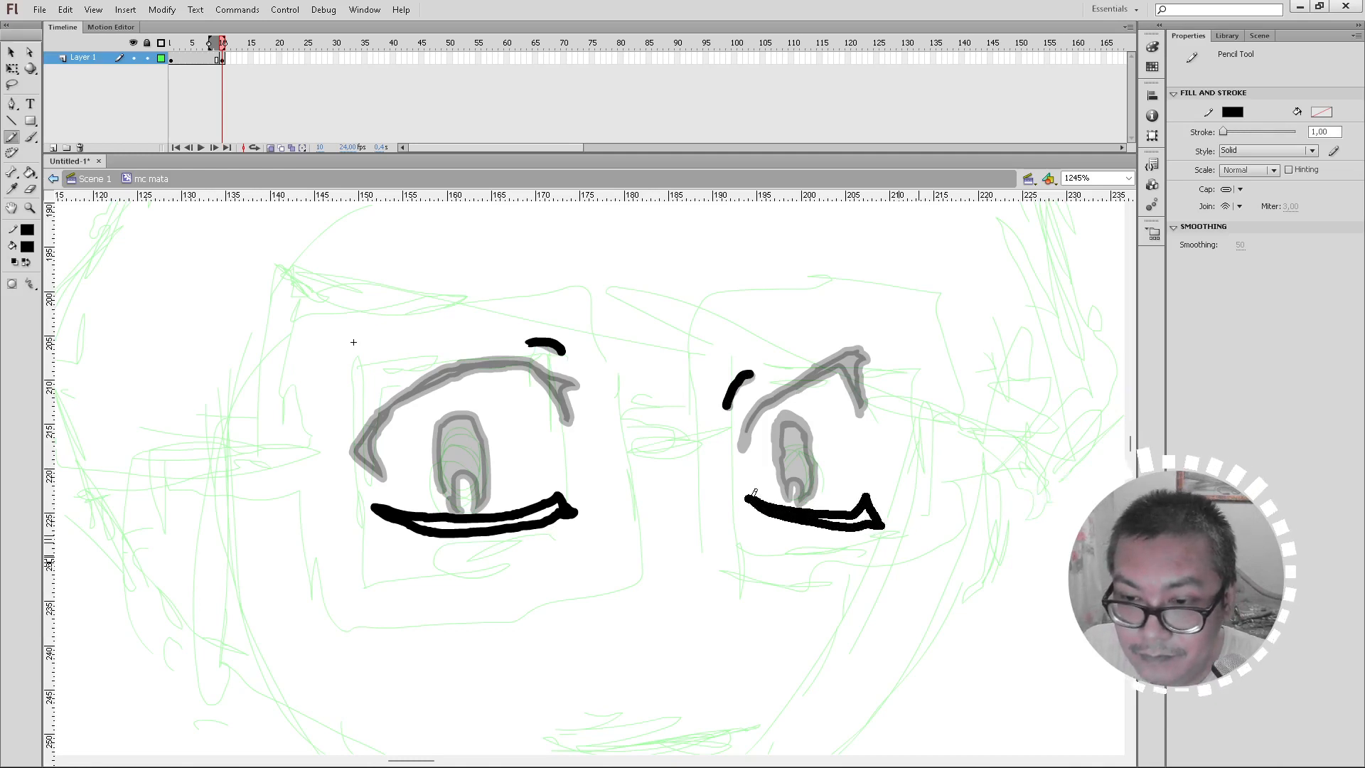
Step: Fill both closed-eyelid outlines on frame 10 with black using the Paint Bucket
{"action": "key", "text": "k"}
{"action": "left_click", "coordinate": [530, 516]}
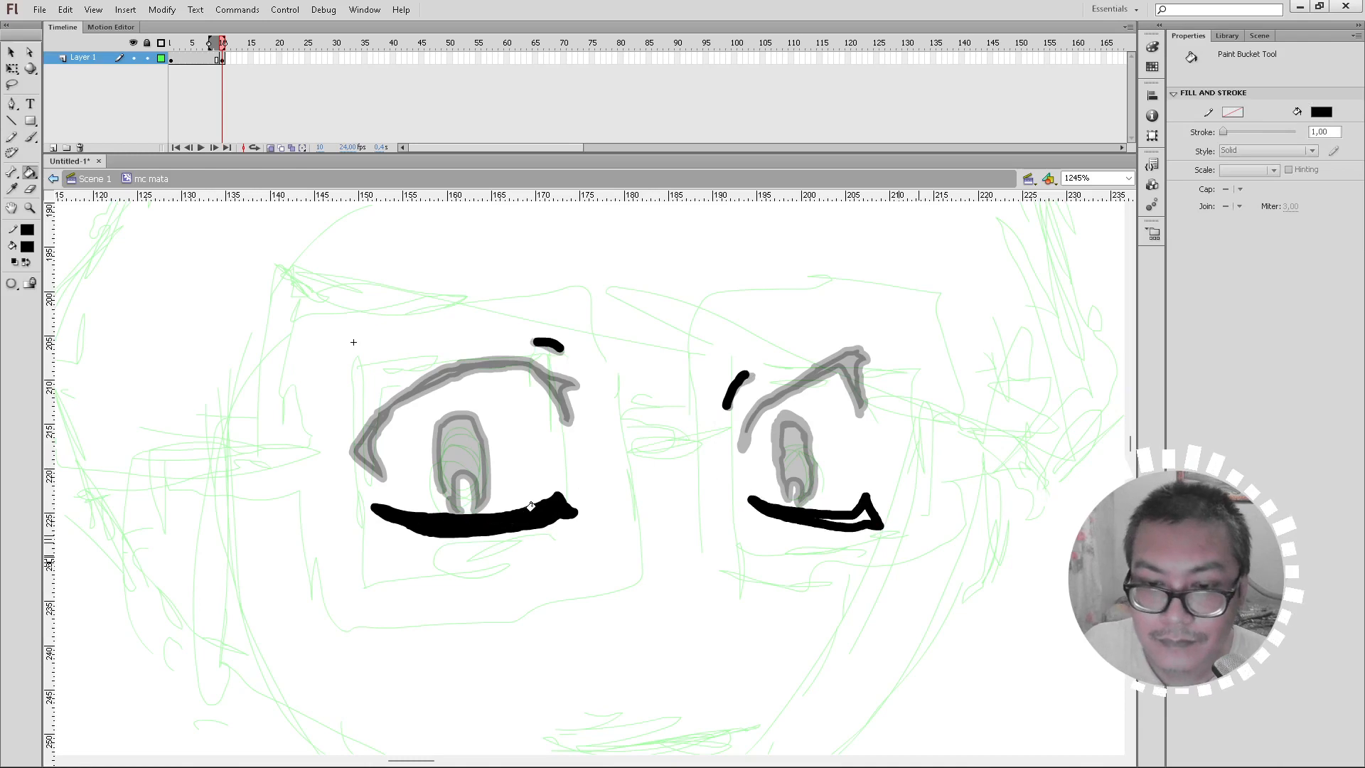
{"action": "left_click", "coordinate": [863, 512]}
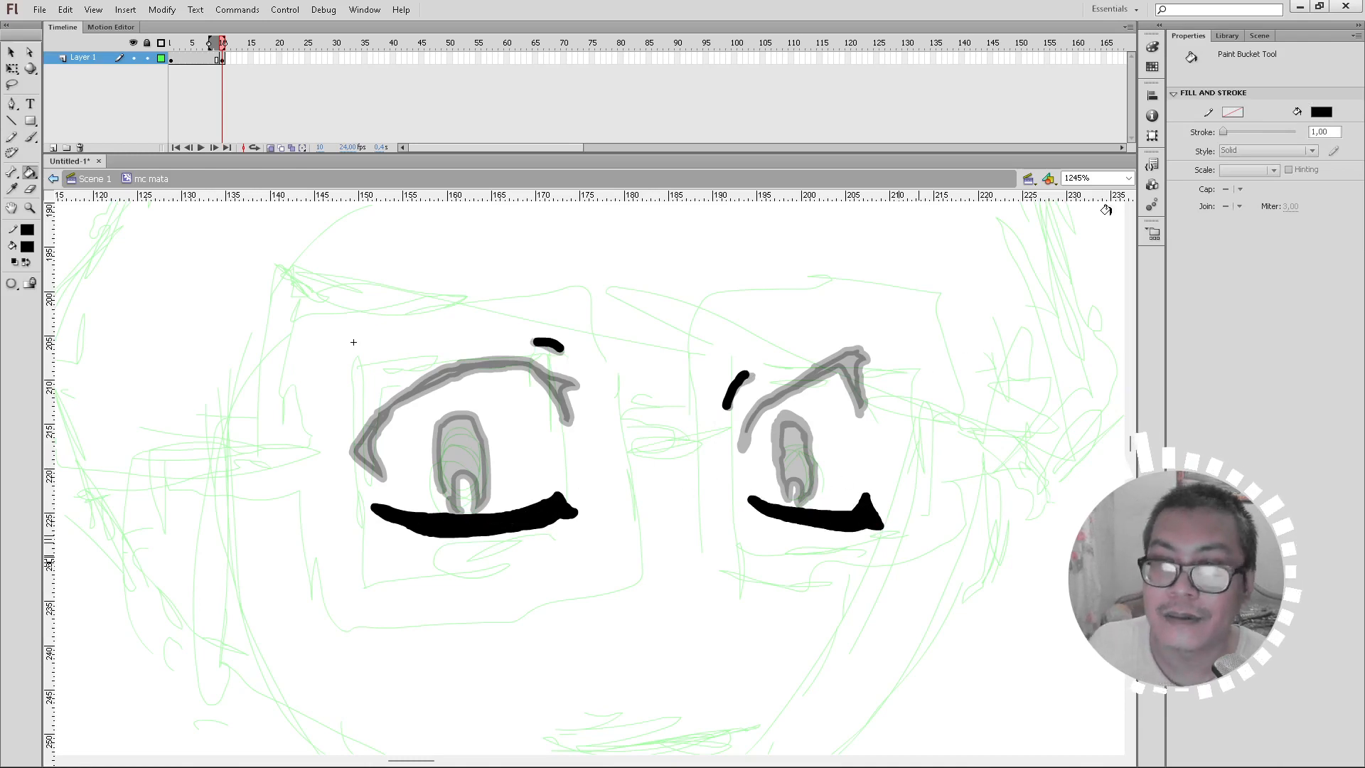
Step: Check the blink frames without onion skinning, insert a blank keyframe at frame 5 and turn onion skinning back on
{"action": "left_click", "coordinate": [271, 148]}
{"action": "mouse_move", "coordinate": [222, 45]}
{"action": "left_mouse_down"}
{"action": "mouse_move", "coordinate": [202, 41]}
{"action": "mouse_move", "coordinate": [219, 43]}
{"action": "mouse_move", "coordinate": [212, 28]}
{"action": "left_mouse_up"}
{"action": "left_click", "coordinate": [208, 63]}
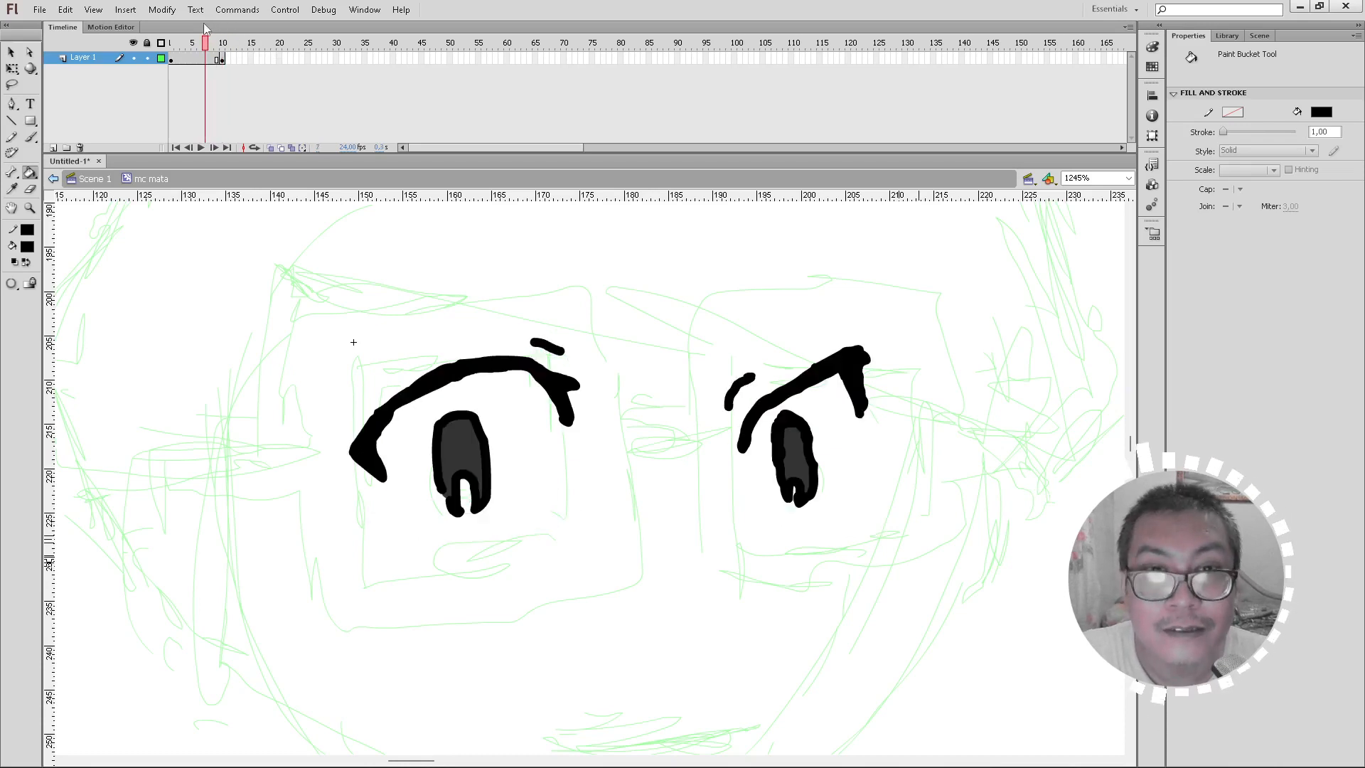
{"action": "left_click", "coordinate": [214, 60]}
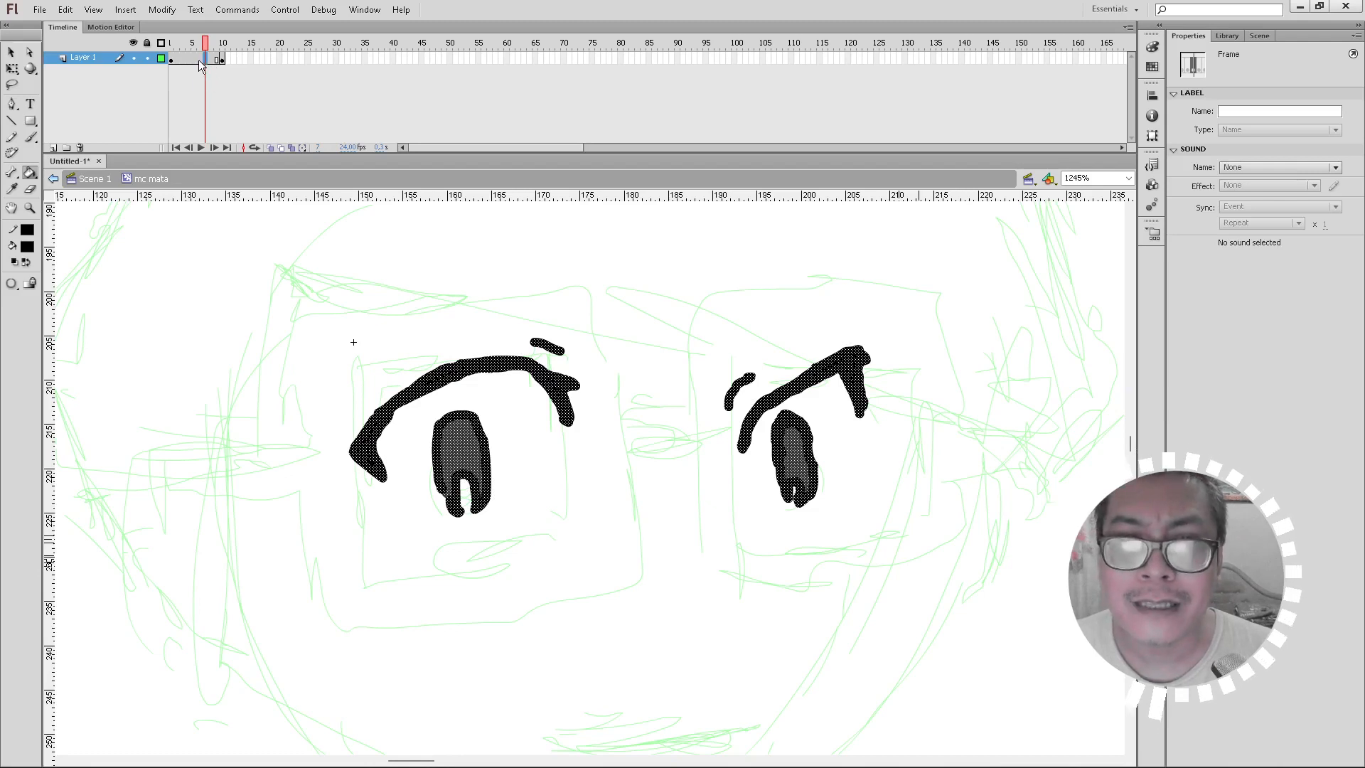
{"action": "left_click", "coordinate": [198, 62]}
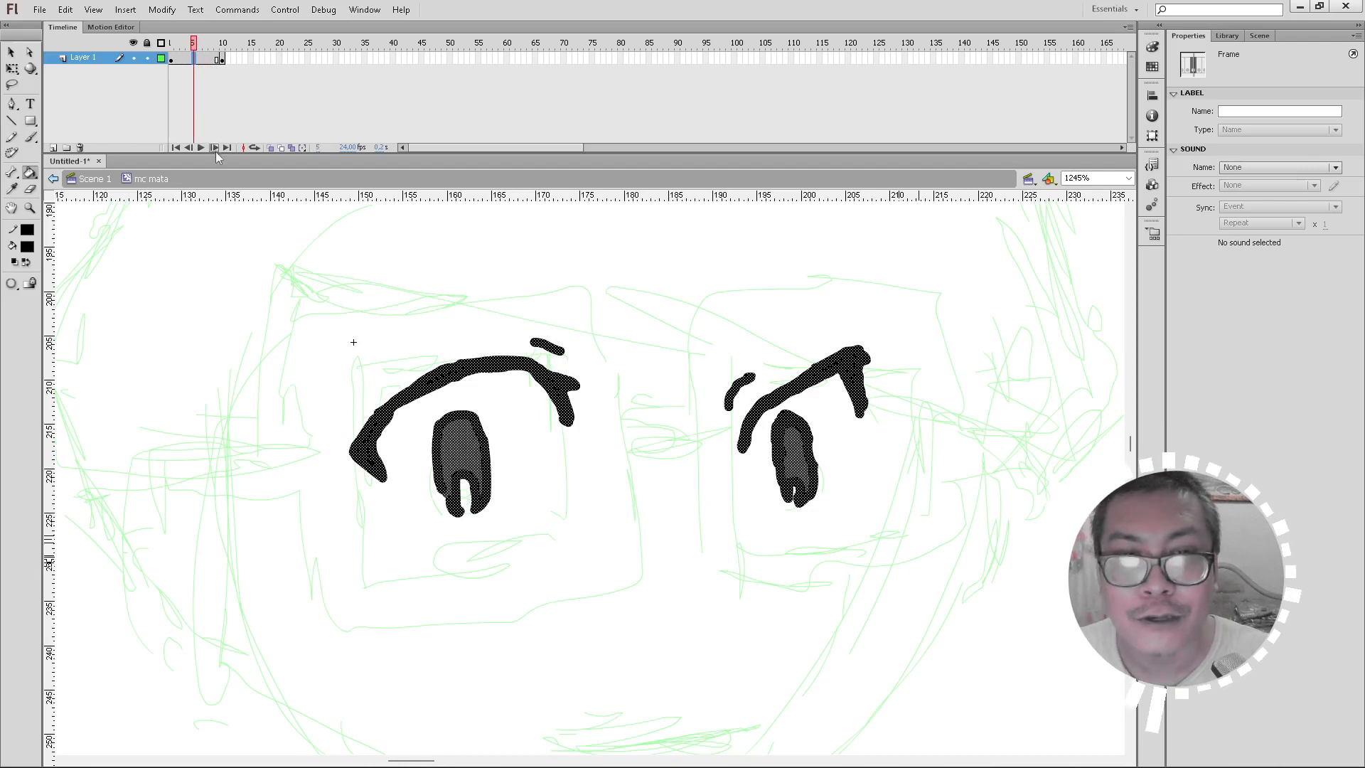
{"action": "key", "text": "F7"}
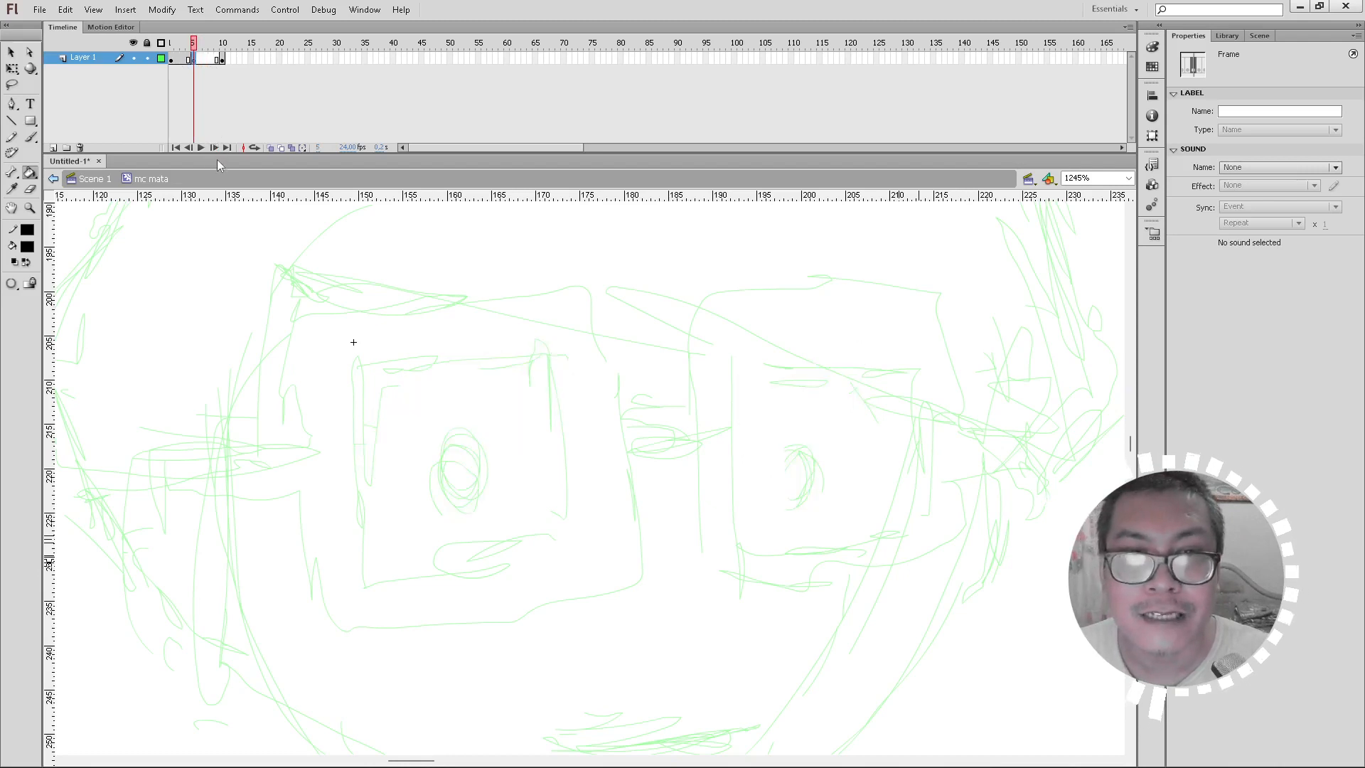
{"action": "left_click", "coordinate": [270, 149]}
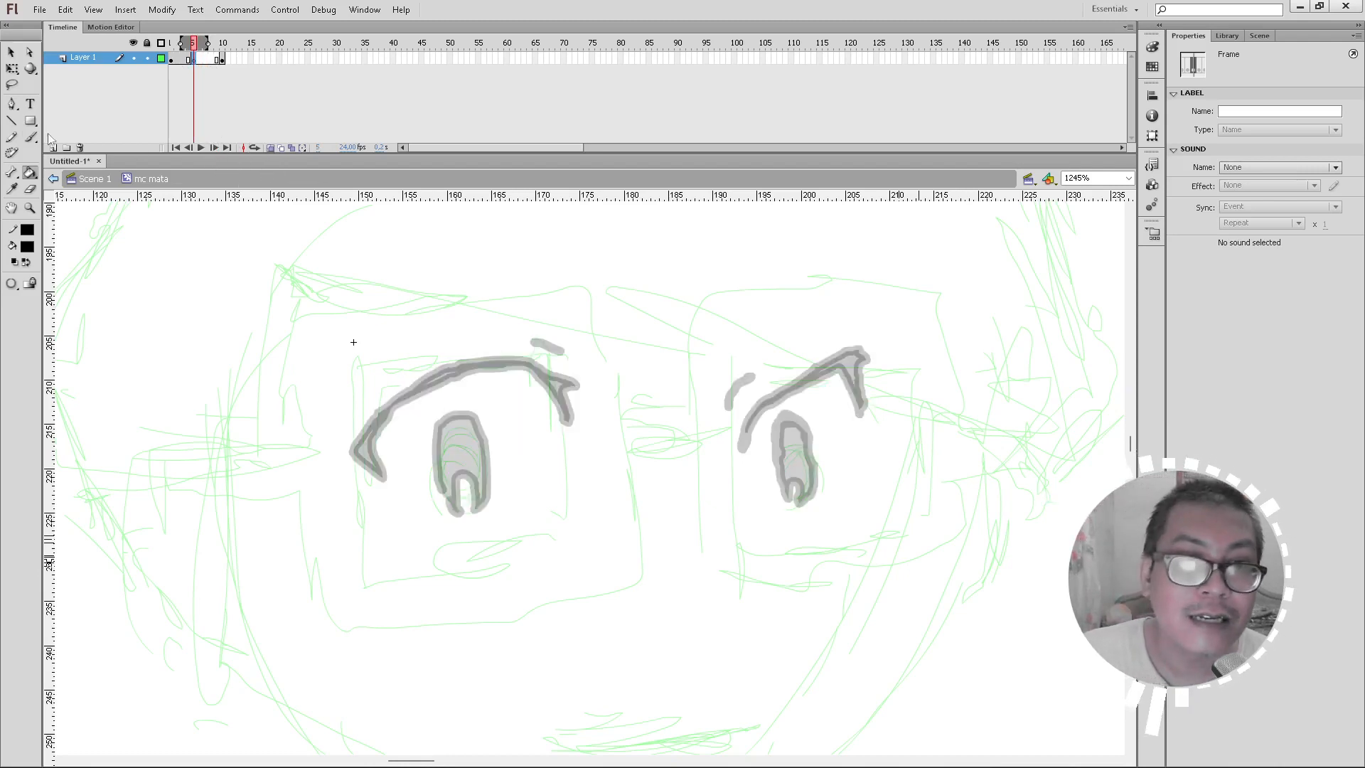
Step: Extend the onion skin range to frame 10 and pencil half-closed eyelid outlines on frame 5, just below both ghosted open eyelids
{"action": "left_click", "coordinate": [12, 137]}
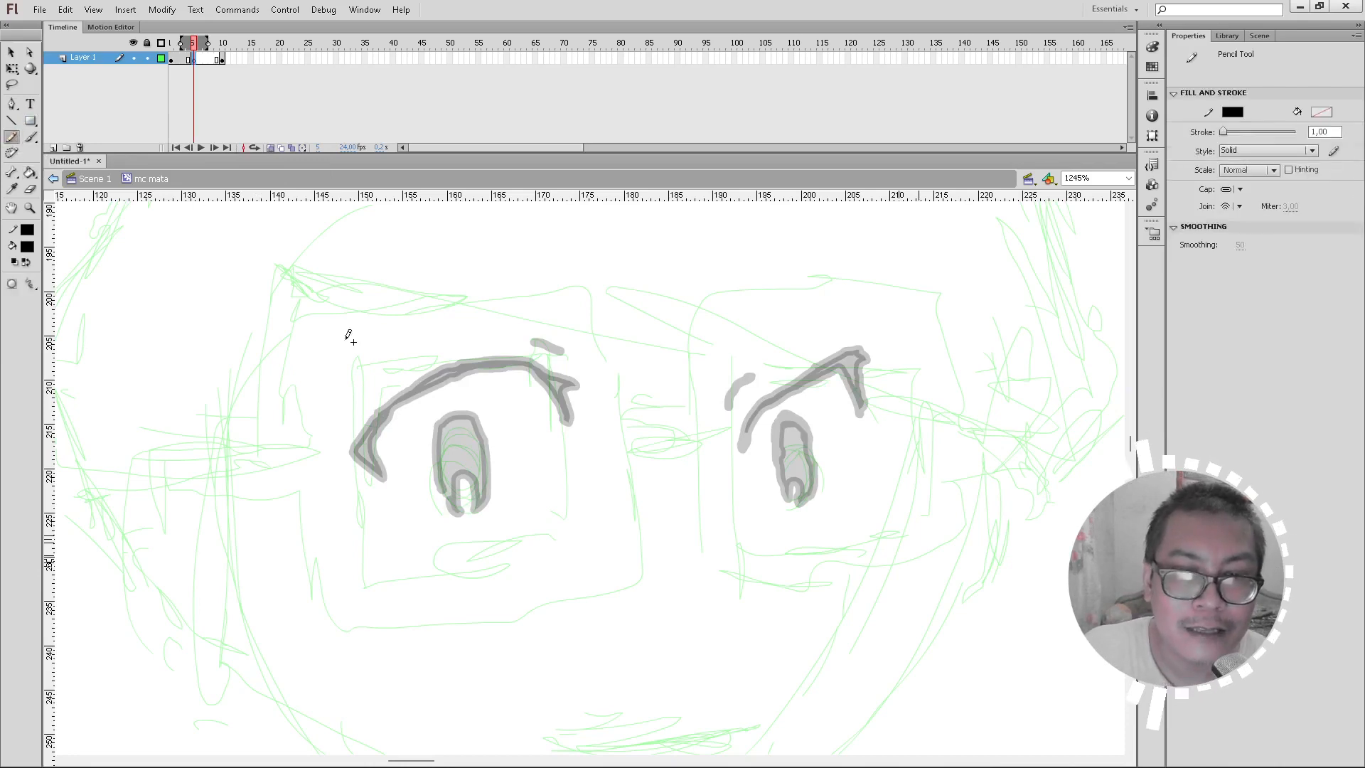
{"action": "left_click", "coordinate": [355, 453]}
{"action": "left_click_drag", "start_coordinate": [208, 43], "coordinate": [227, 44]}
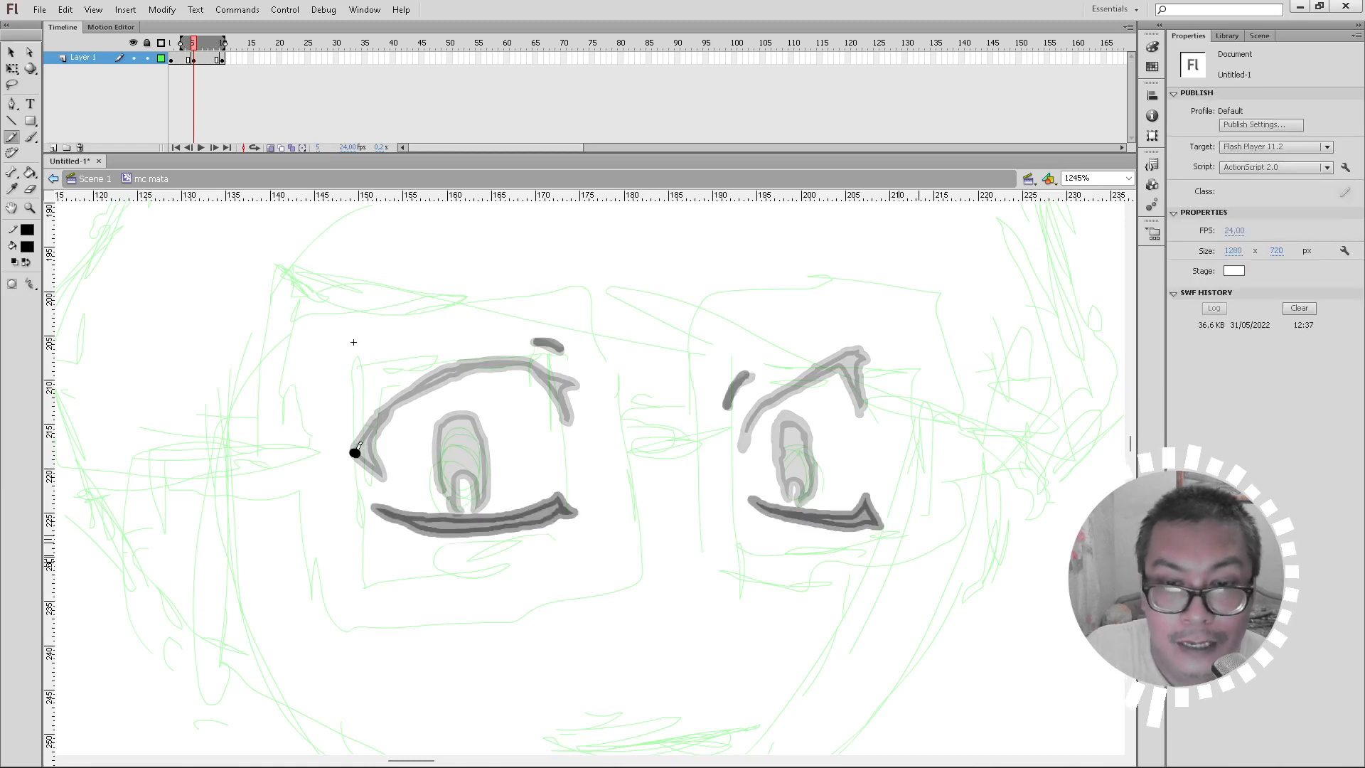
{"action": "mouse_move", "coordinate": [355, 452]}
{"action": "left_mouse_down"}
{"action": "mouse_move", "coordinate": [488, 414]}
{"action": "mouse_move", "coordinate": [583, 423]}
{"action": "mouse_move", "coordinate": [575, 442]}
{"action": "mouse_move", "coordinate": [502, 429]}
{"action": "mouse_move", "coordinate": [372, 450]}
{"action": "mouse_move", "coordinate": [384, 469]}
{"action": "mouse_move", "coordinate": [355, 449]}
{"action": "left_mouse_up"}
{"action": "mouse_move", "coordinate": [745, 436]}
{"action": "left_mouse_down"}
{"action": "mouse_move", "coordinate": [860, 415]}
{"action": "mouse_move", "coordinate": [877, 429]}
{"action": "left_mouse_up"}
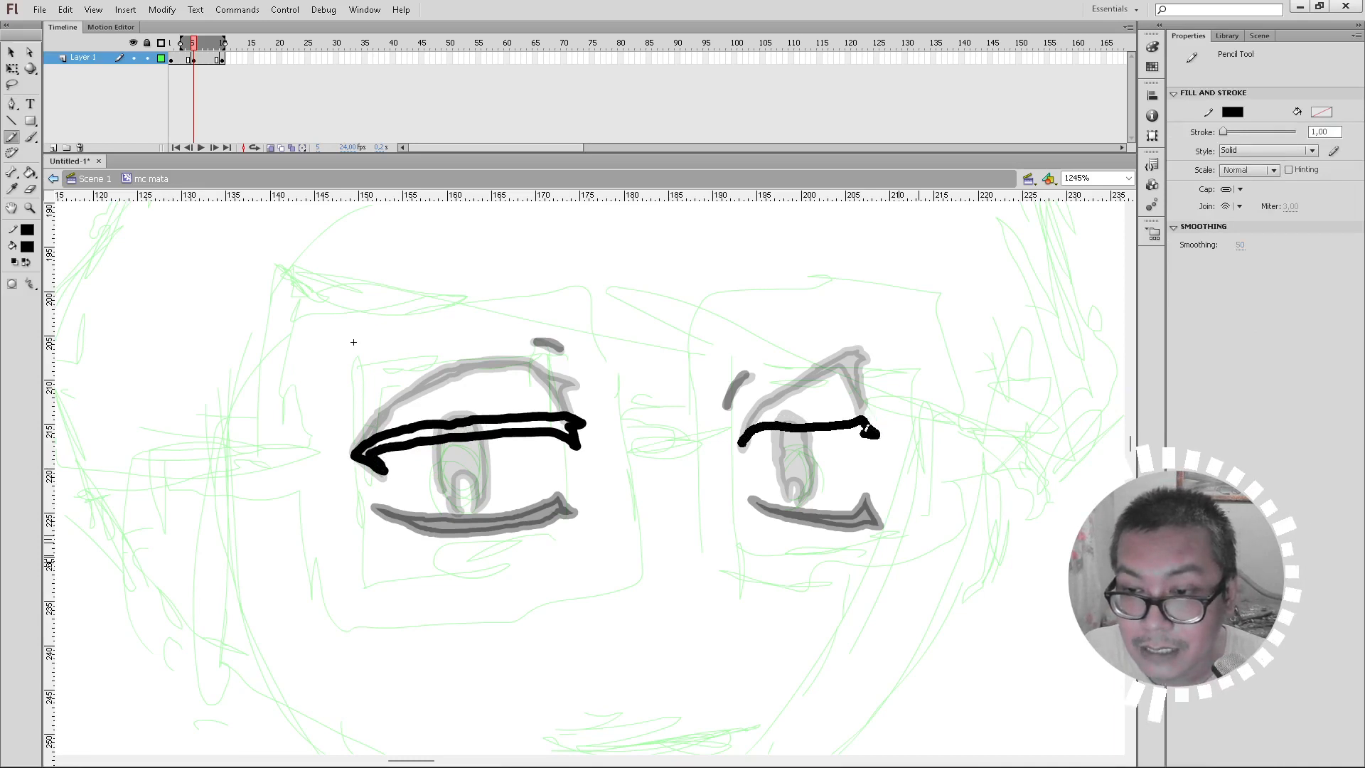
{"action": "mouse_move", "coordinate": [858, 433]}
{"action": "left_mouse_down"}
{"action": "mouse_move", "coordinate": [764, 429]}
{"action": "mouse_move", "coordinate": [737, 446]}
{"action": "left_mouse_up"}
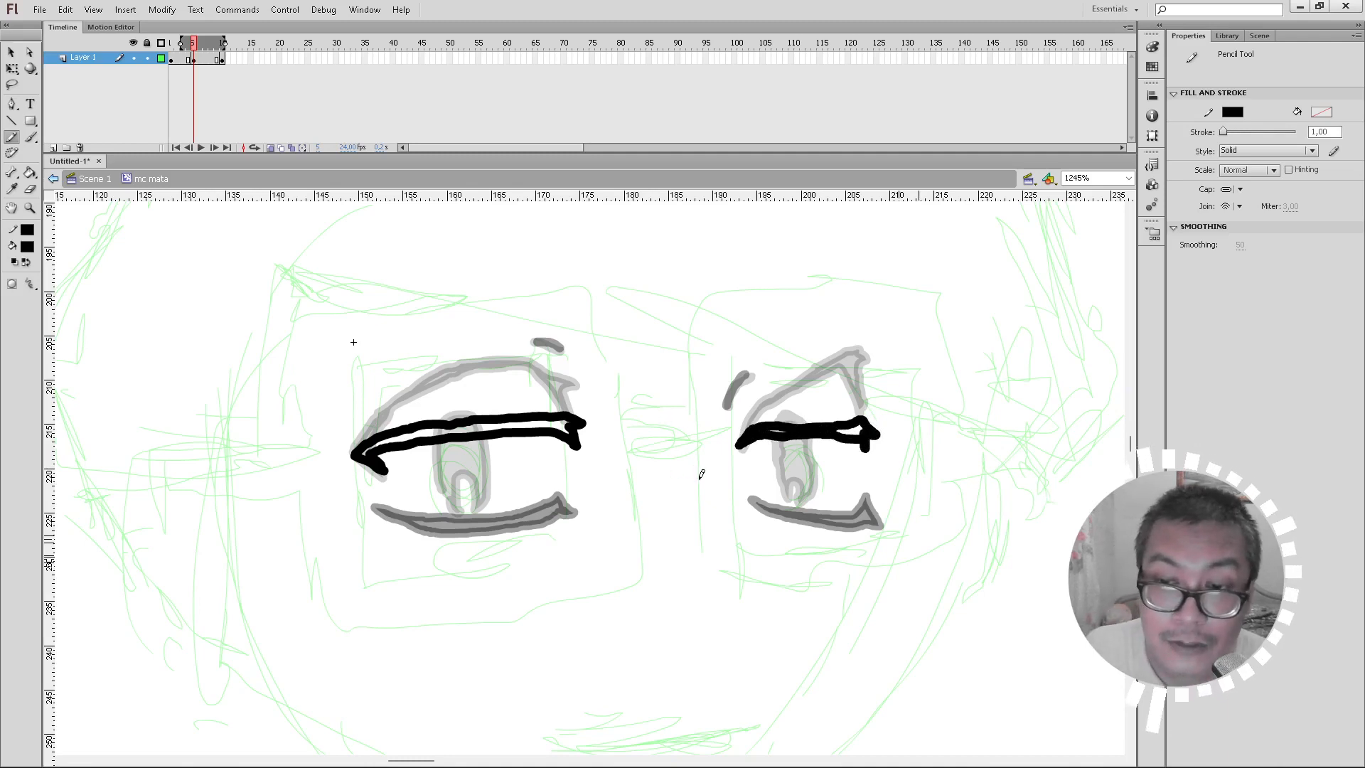
Step: Outline the visible lower part of each pupil beneath the half-closed eyelids, redrawing the second pupil
{"action": "mouse_move", "coordinate": [439, 446]}
{"action": "left_mouse_down"}
{"action": "mouse_move", "coordinate": [447, 494]}
{"action": "mouse_move", "coordinate": [455, 508]}
{"action": "mouse_move", "coordinate": [460, 476]}
{"action": "mouse_move", "coordinate": [477, 479]}
{"action": "mouse_move", "coordinate": [480, 509]}
{"action": "mouse_move", "coordinate": [490, 434]}
{"action": "left_mouse_up"}
{"action": "mouse_move", "coordinate": [780, 435]}
{"action": "left_mouse_down"}
{"action": "mouse_move", "coordinate": [792, 487]}
{"action": "mouse_move", "coordinate": [795, 476]}
{"action": "mouse_move", "coordinate": [807, 490]}
{"action": "mouse_move", "coordinate": [812, 431]}
{"action": "left_mouse_up"}
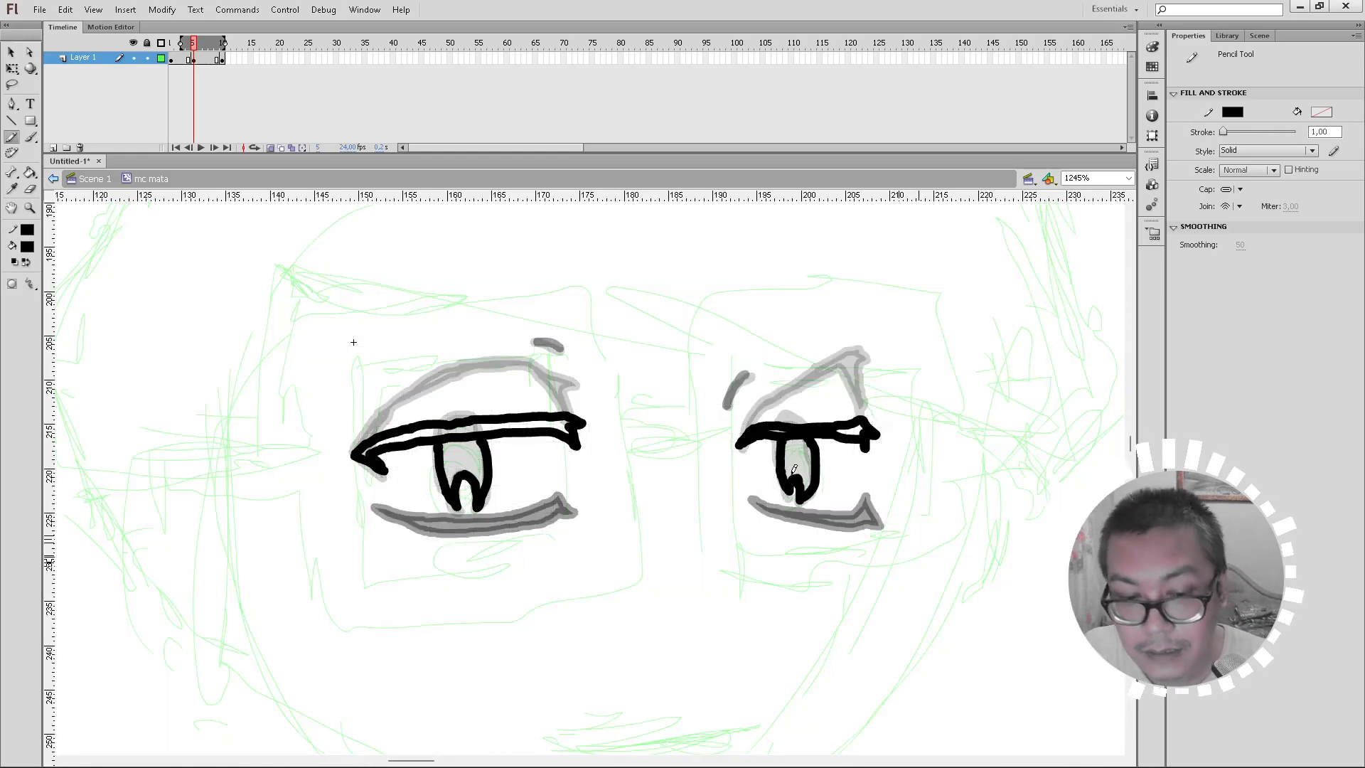
{"action": "key", "text": "ctrl+z"}
{"action": "mouse_move", "coordinate": [780, 435]}
{"action": "left_mouse_down"}
{"action": "mouse_move", "coordinate": [785, 478]}
{"action": "mouse_move", "coordinate": [796, 471]}
{"action": "mouse_move", "coordinate": [803, 491]}
{"action": "mouse_move", "coordinate": [807, 431]}
{"action": "left_mouse_up"}
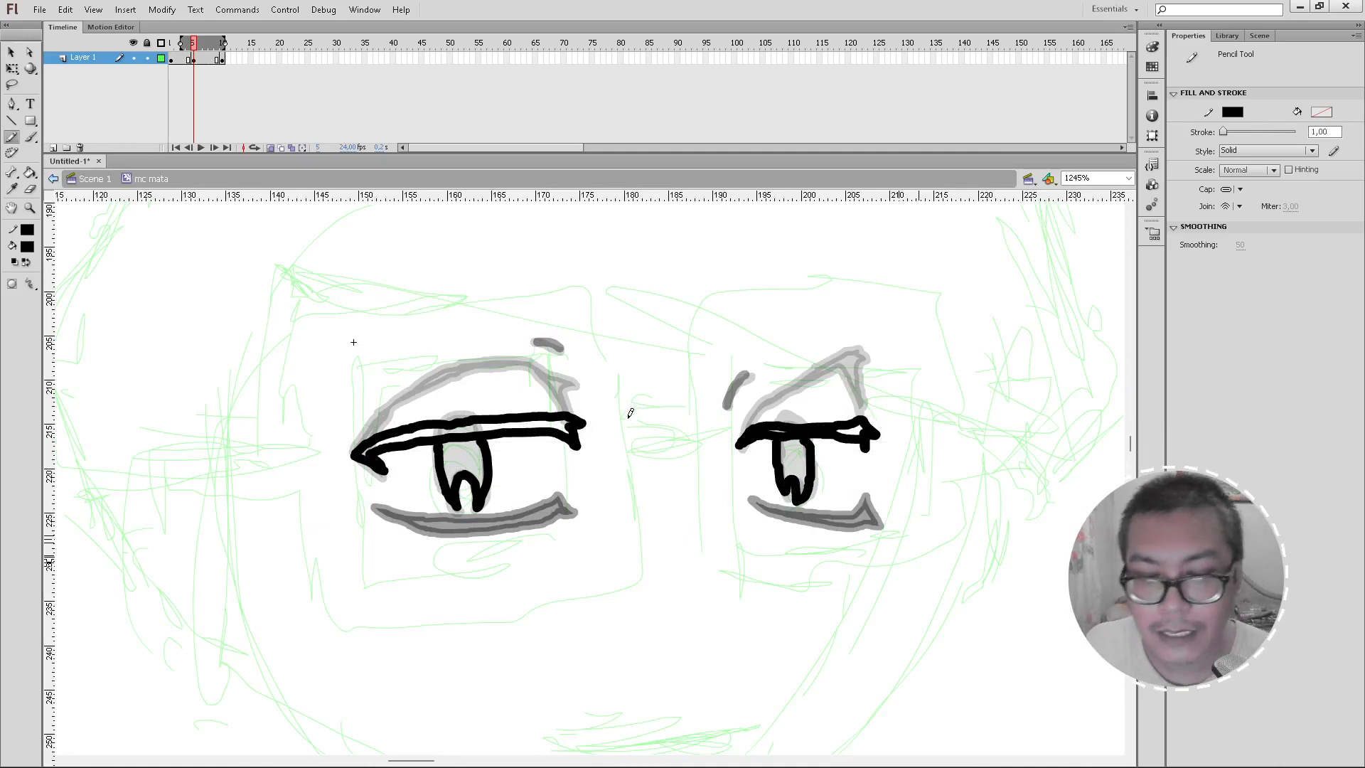
Step: Fill the half-closed eyelids and both pupils on frame 5 with black, closing outline gaps with the Brush tool
{"action": "key", "text": "k"}
{"action": "left_click", "coordinate": [560, 425]}
{"action": "left_click", "coordinate": [855, 423]}
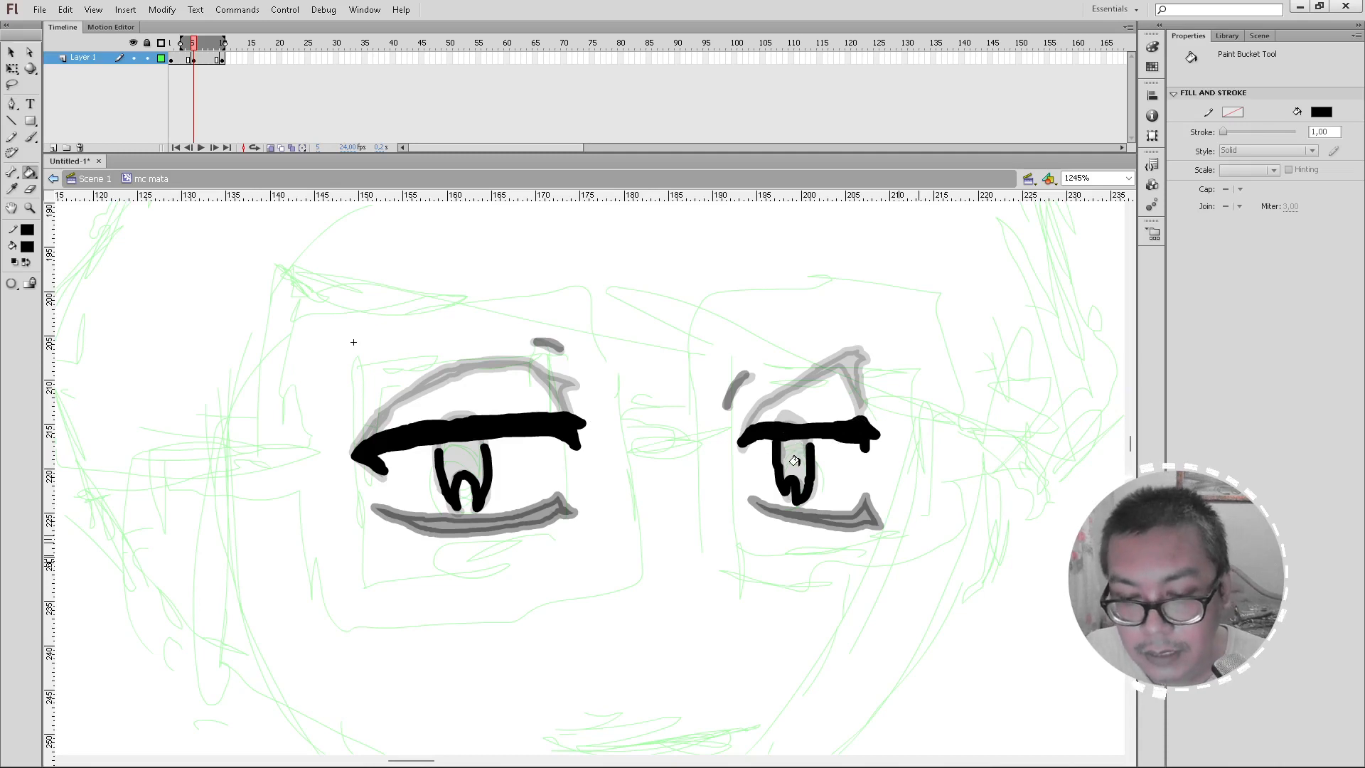
{"action": "key", "text": "b"}
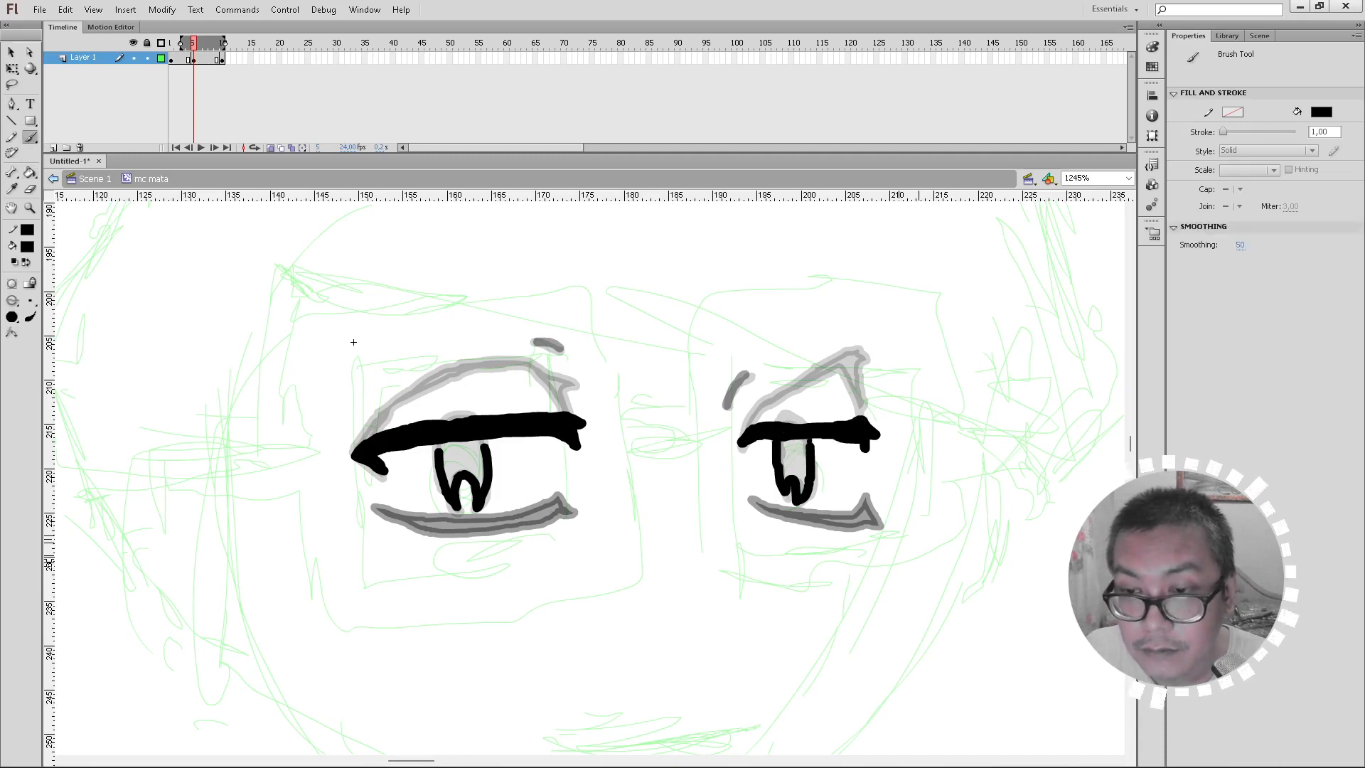
{"action": "key", "text": "k"}
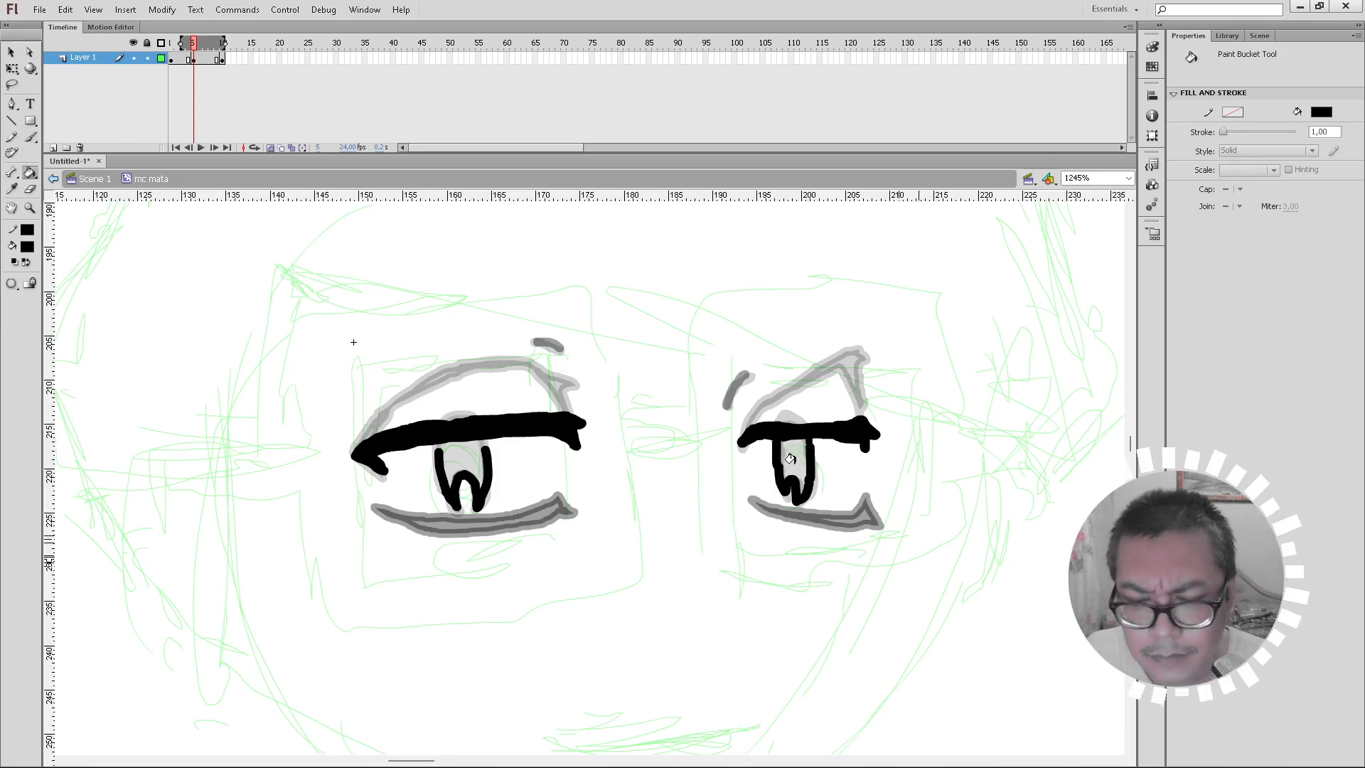
{"action": "key", "text": "b"}
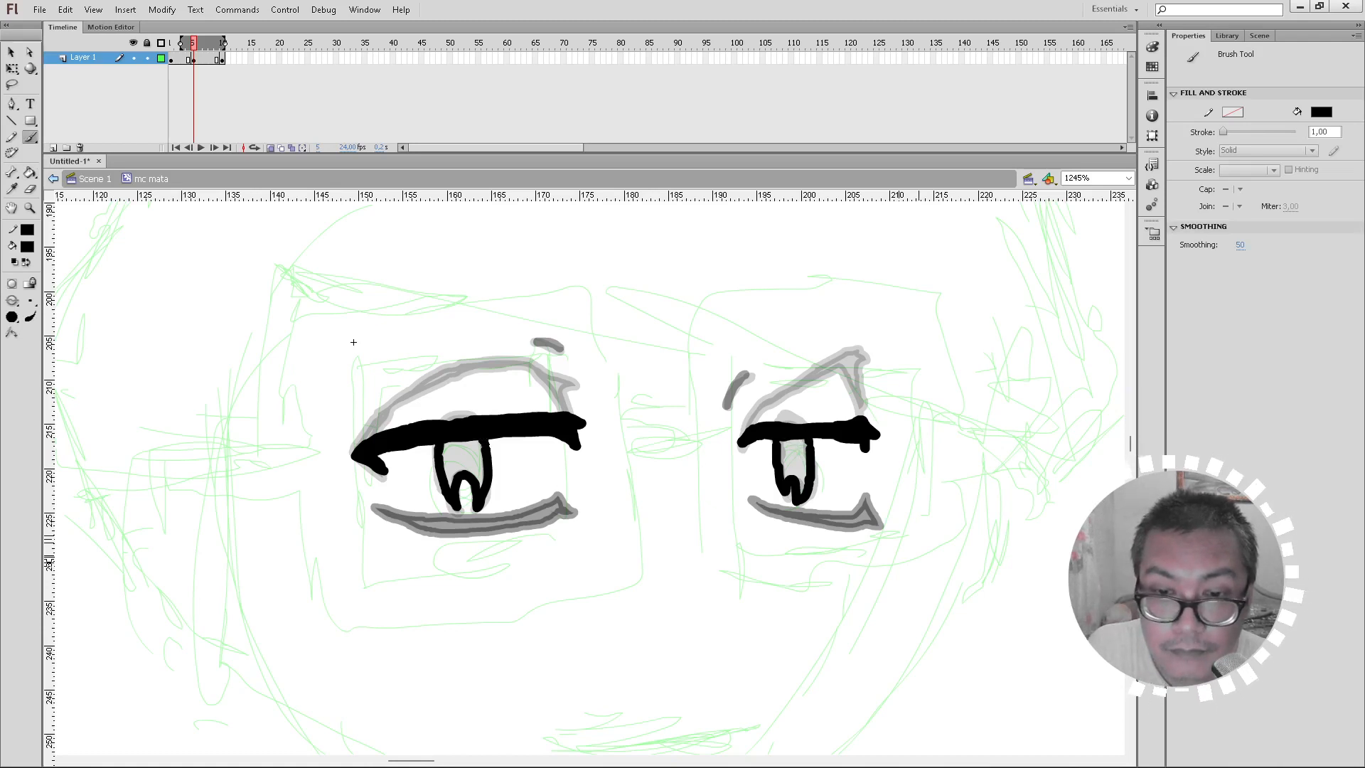
{"action": "key", "text": "k"}
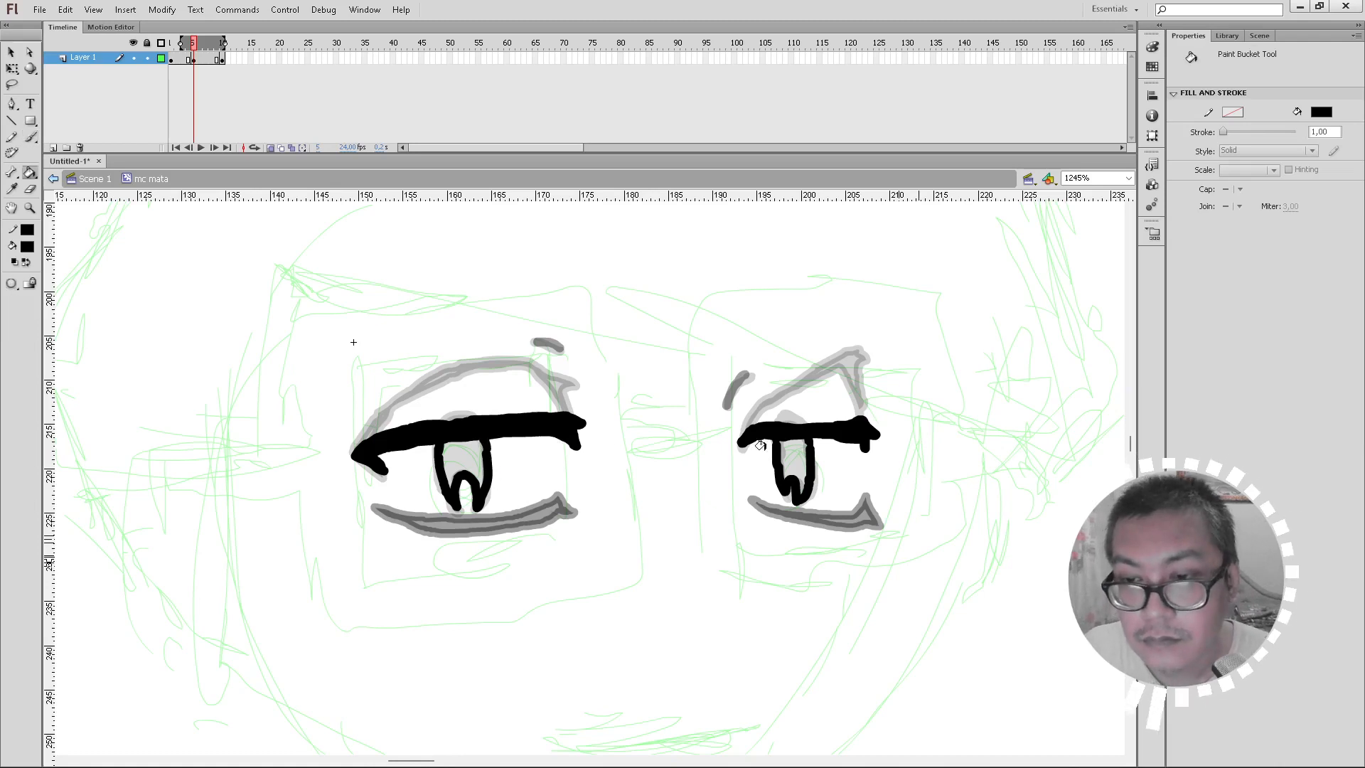
{"action": "left_click", "coordinate": [789, 448]}
{"action": "left_click", "coordinate": [459, 453]}
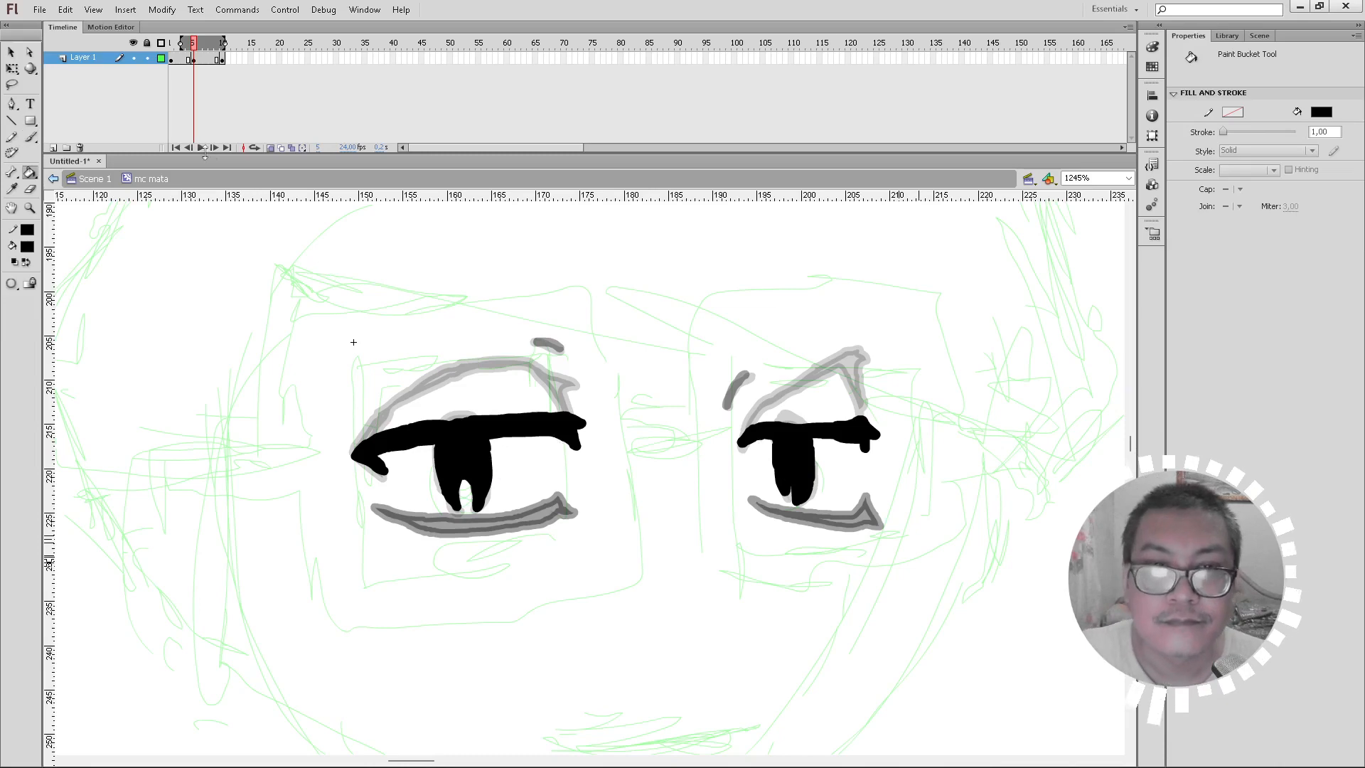
Step: Turn off onion skinning and preview the blink across the opening frames, ending on frame 5
{"action": "left_click", "coordinate": [270, 148]}
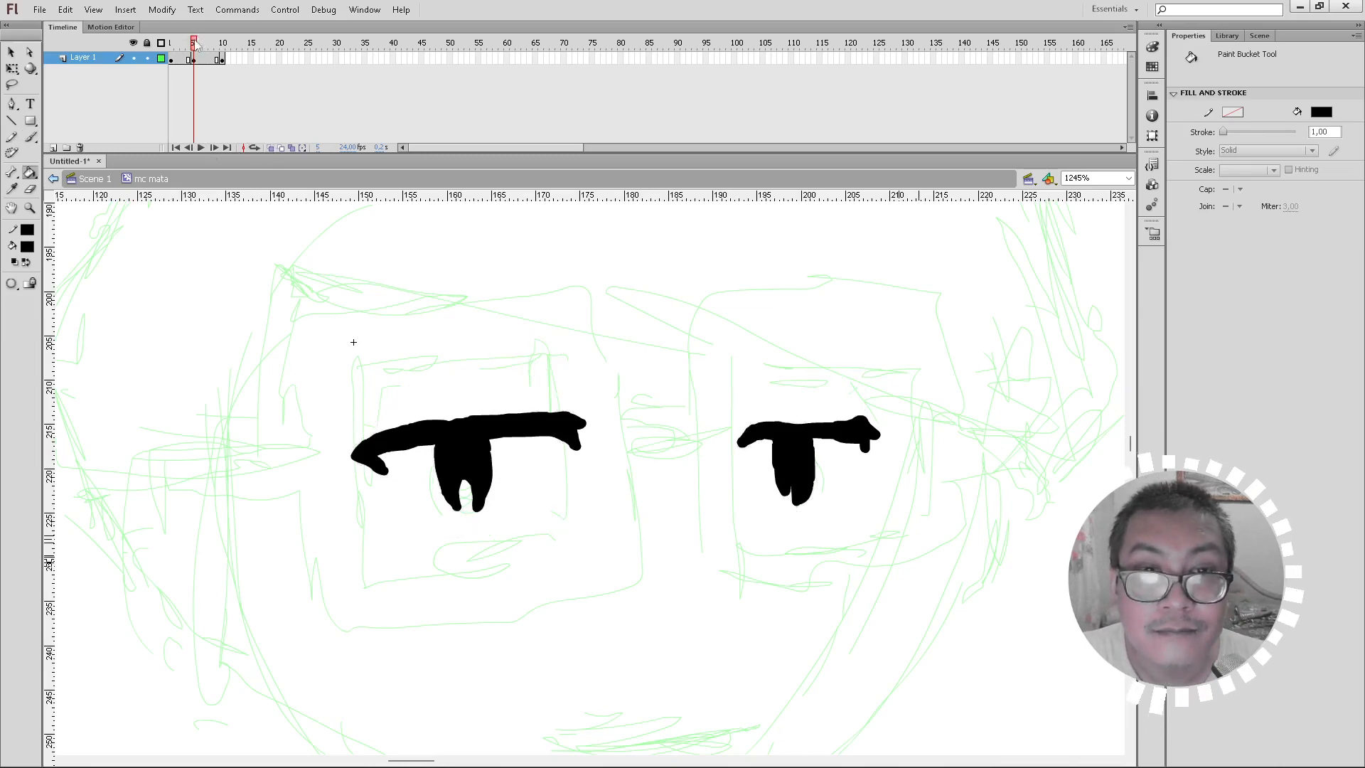
{"action": "left_click", "coordinate": [171, 57]}
{"action": "mouse_move", "coordinate": [180, 48]}
{"action": "left_mouse_down"}
{"action": "mouse_move", "coordinate": [224, 47]}
{"action": "mouse_move", "coordinate": [193, 48]}
{"action": "mouse_move", "coordinate": [217, 47]}
{"action": "mouse_move", "coordinate": [205, 50]}
{"action": "left_mouse_up"}
{"action": "left_click", "coordinate": [193, 58]}
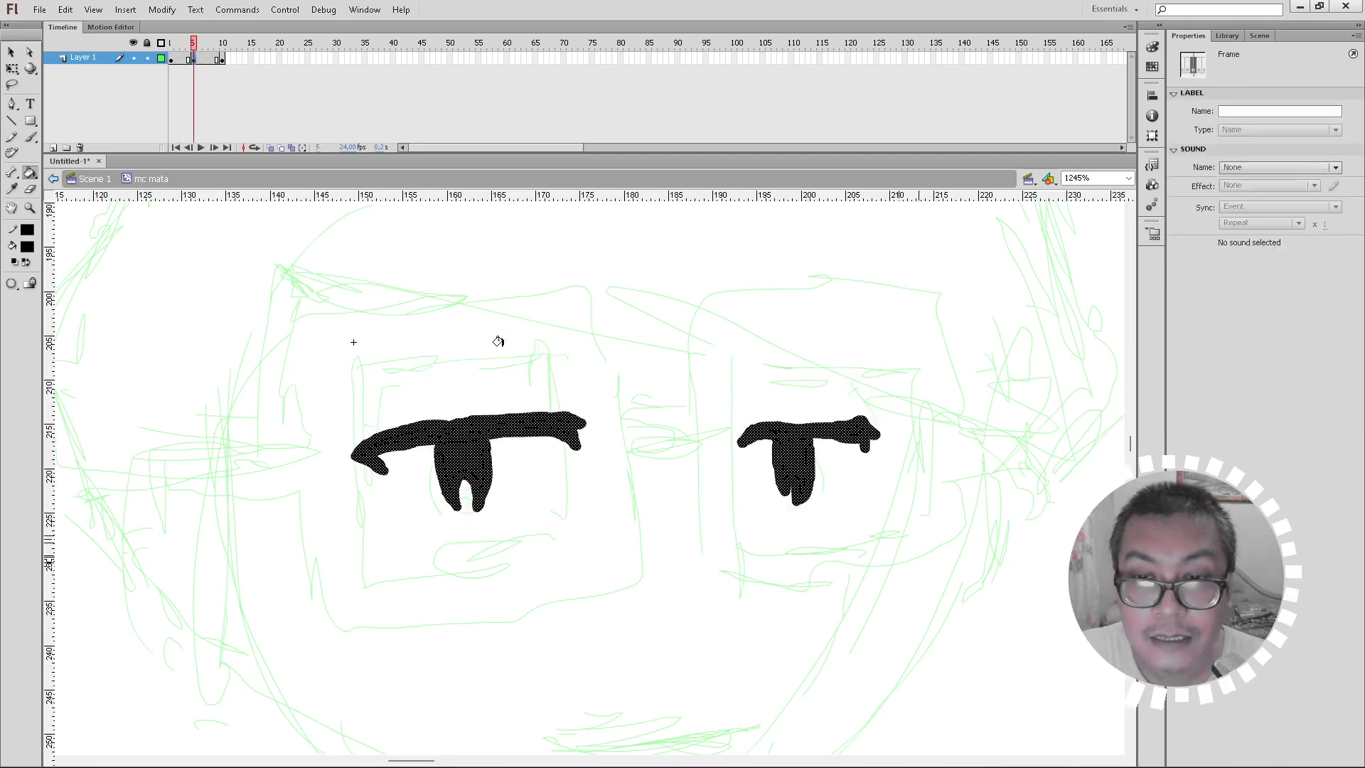
Step: Turn on onion skinning and retrace the two short crease strokes above the eyelids on frame 5 with the Pencil
{"action": "left_click", "coordinate": [270, 147]}
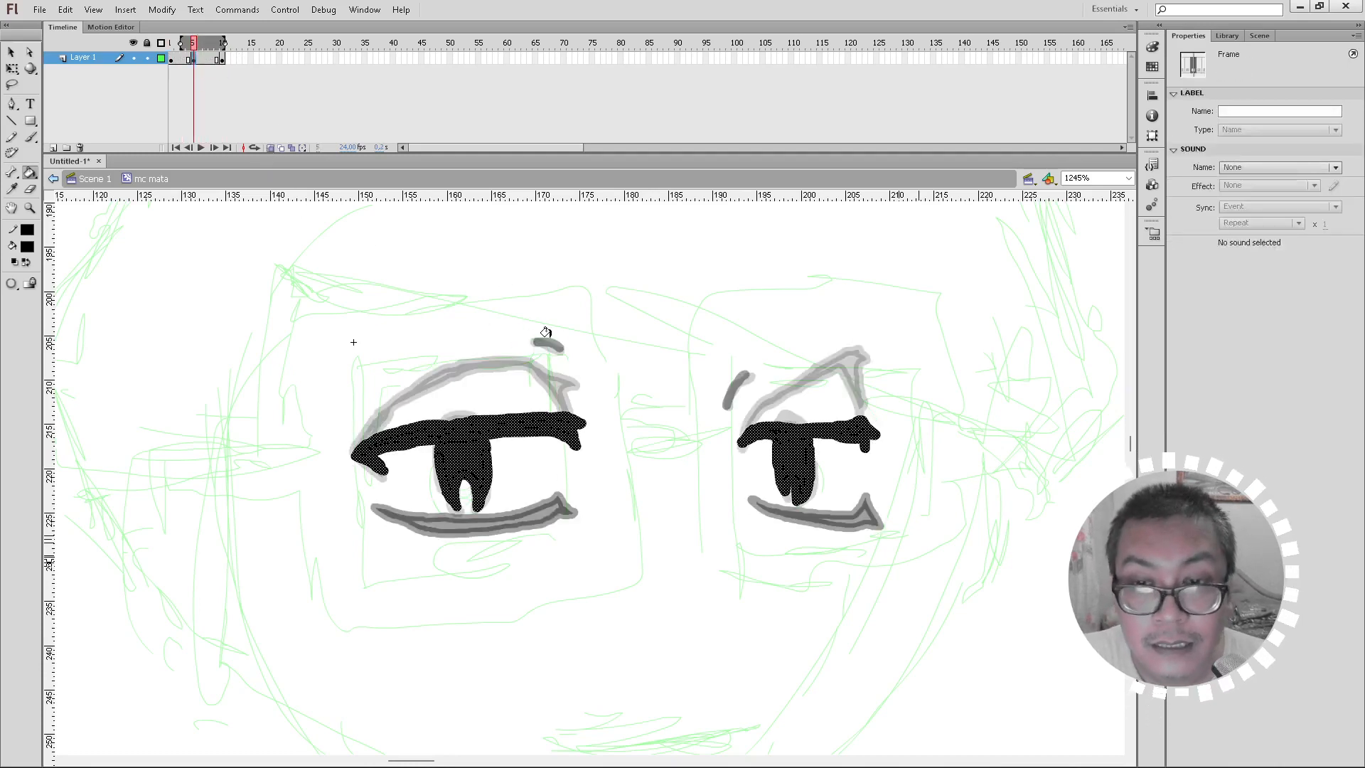
{"action": "key", "text": "l"}
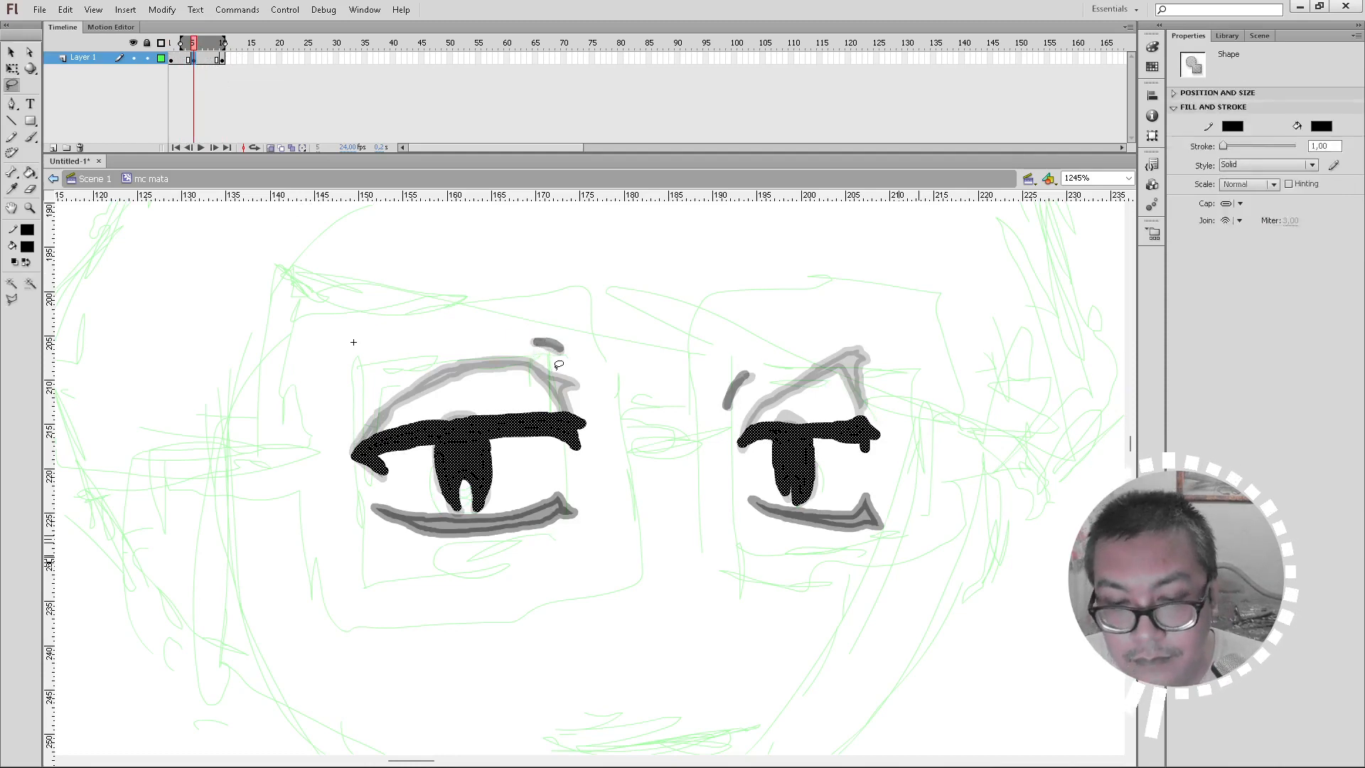
{"action": "key", "text": "y"}
{"action": "left_click_drag", "start_coordinate": [533, 345], "coordinate": [566, 349]}
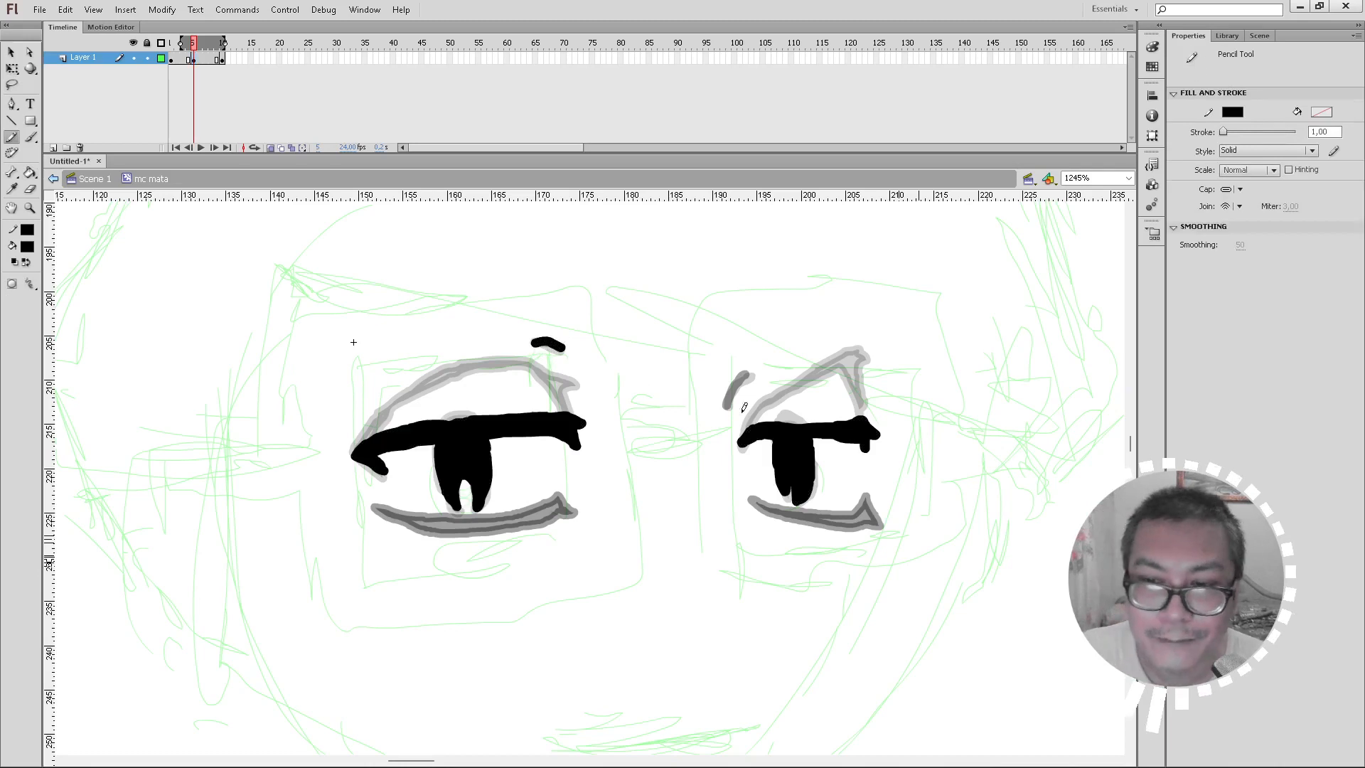
{"action": "left_click_drag", "start_coordinate": [732, 402], "coordinate": [750, 368]}
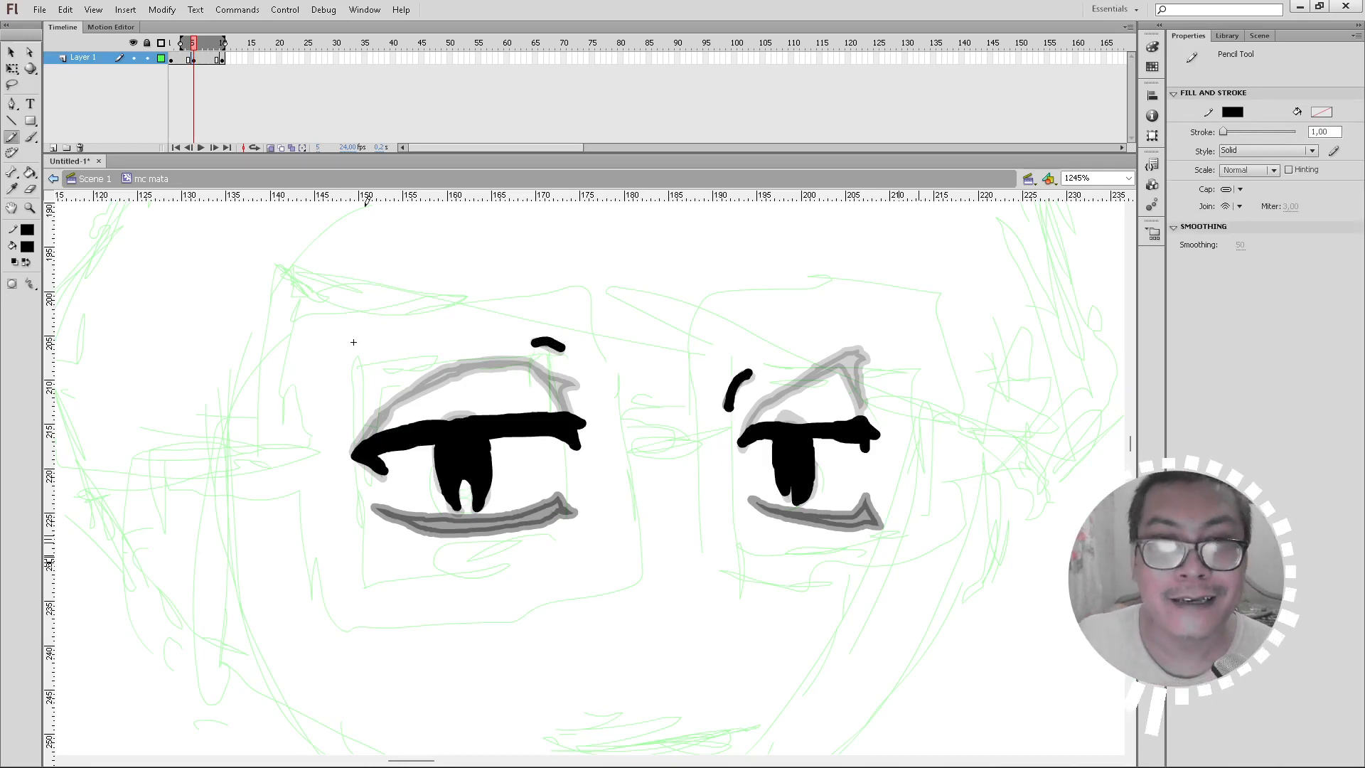
Step: Insert a blank keyframe at frame 7 and pencil nearly closed eyelid outlines with small pupil remnants below them
{"action": "left_click", "coordinate": [206, 59]}
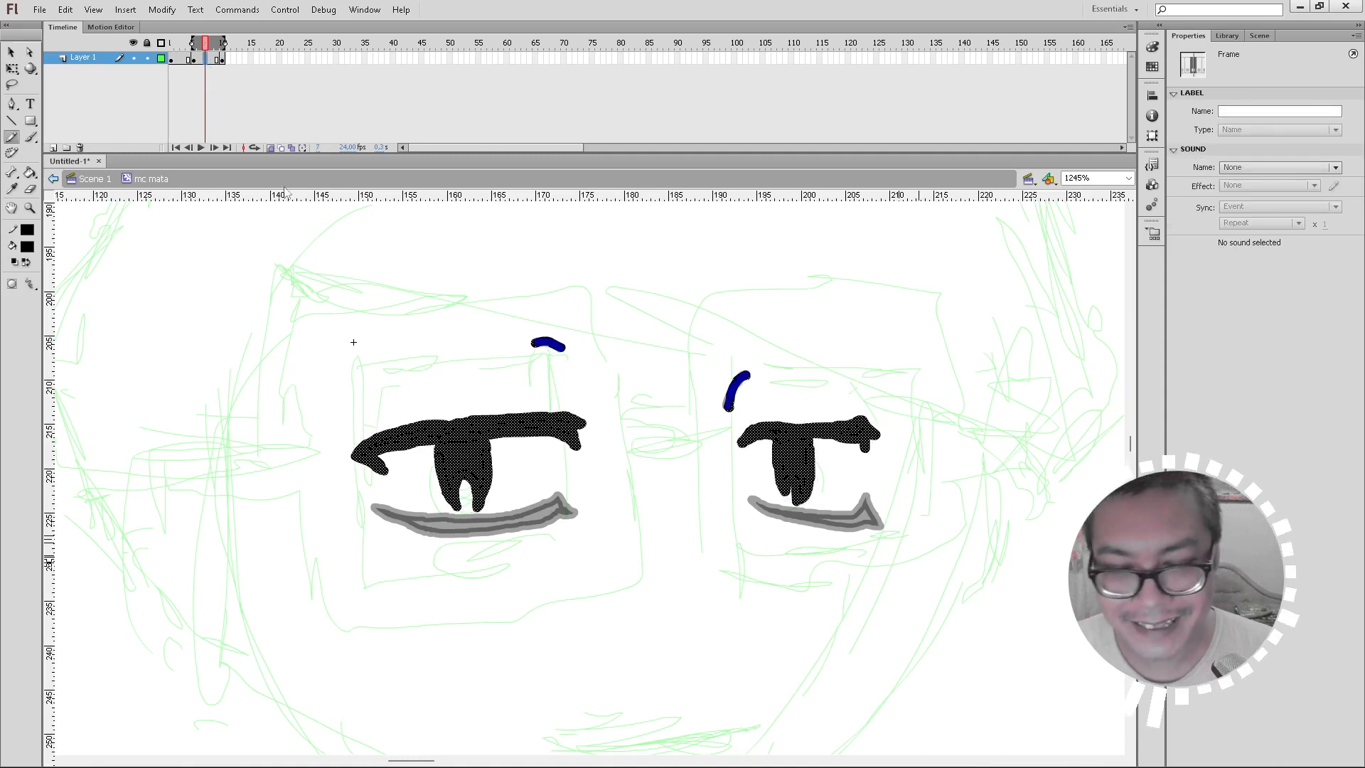
{"action": "key", "text": "Delete"}
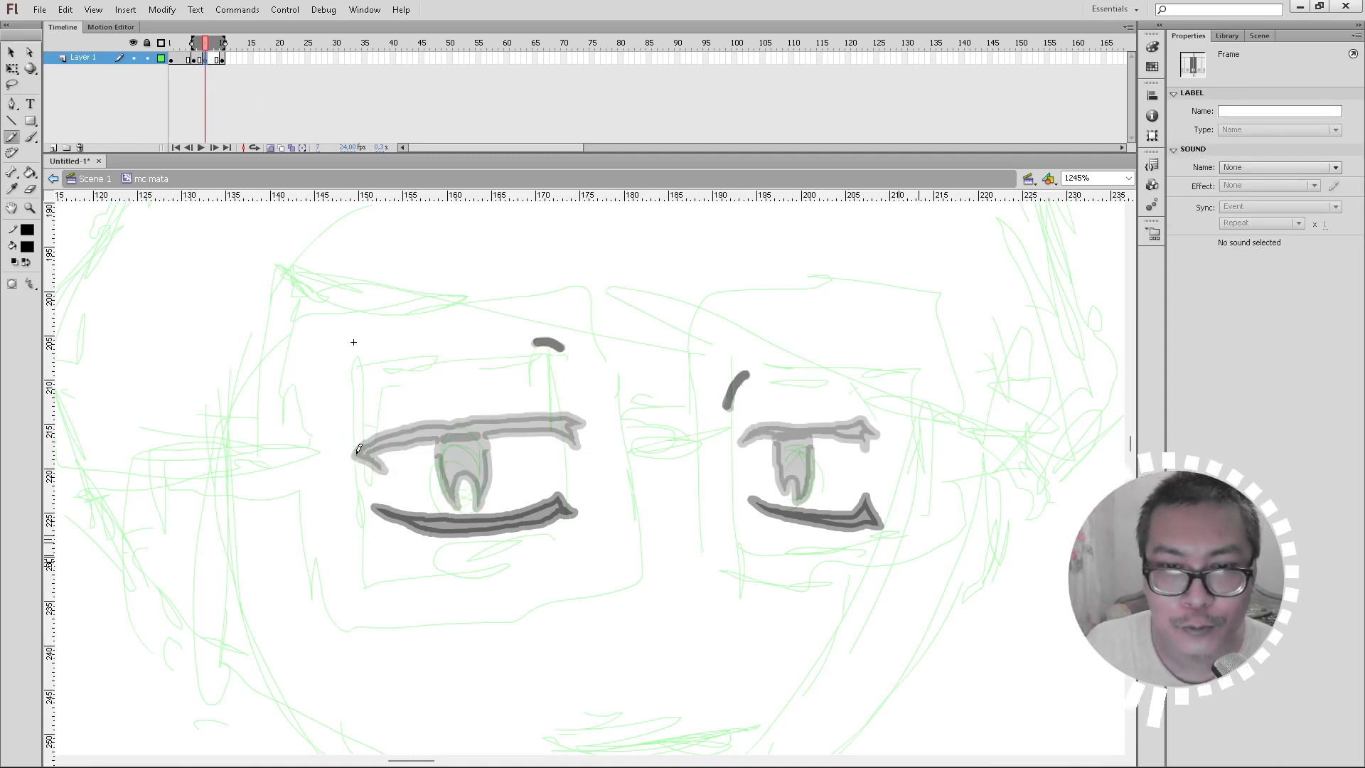
{"action": "mouse_move", "coordinate": [359, 451]}
{"action": "left_mouse_down"}
{"action": "mouse_move", "coordinate": [397, 470]}
{"action": "mouse_move", "coordinate": [562, 461]}
{"action": "mouse_move", "coordinate": [583, 481]}
{"action": "mouse_move", "coordinate": [425, 482]}
{"action": "mouse_move", "coordinate": [352, 453]}
{"action": "left_mouse_up"}
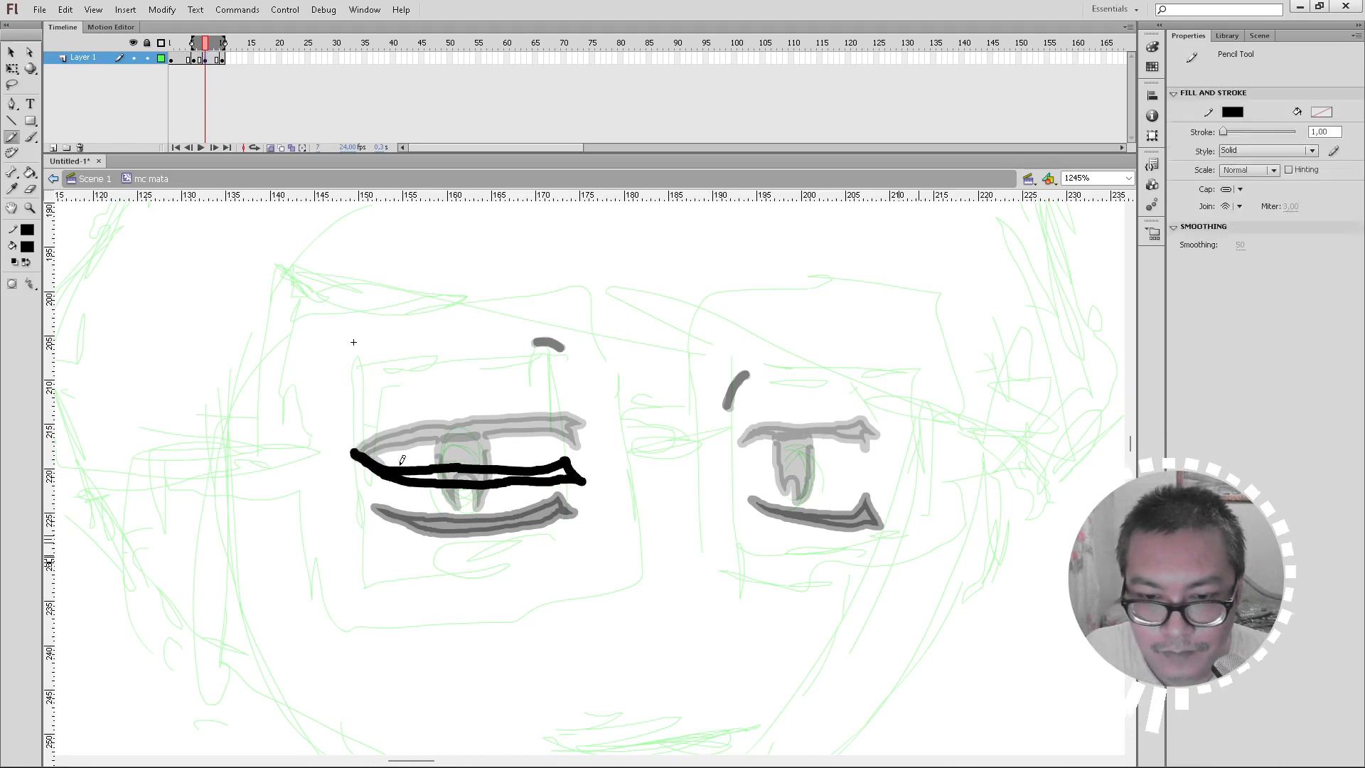
{"action": "mouse_move", "coordinate": [451, 484]}
{"action": "left_mouse_down"}
{"action": "mouse_move", "coordinate": [474, 509]}
{"action": "mouse_move", "coordinate": [488, 480]}
{"action": "left_mouse_up"}
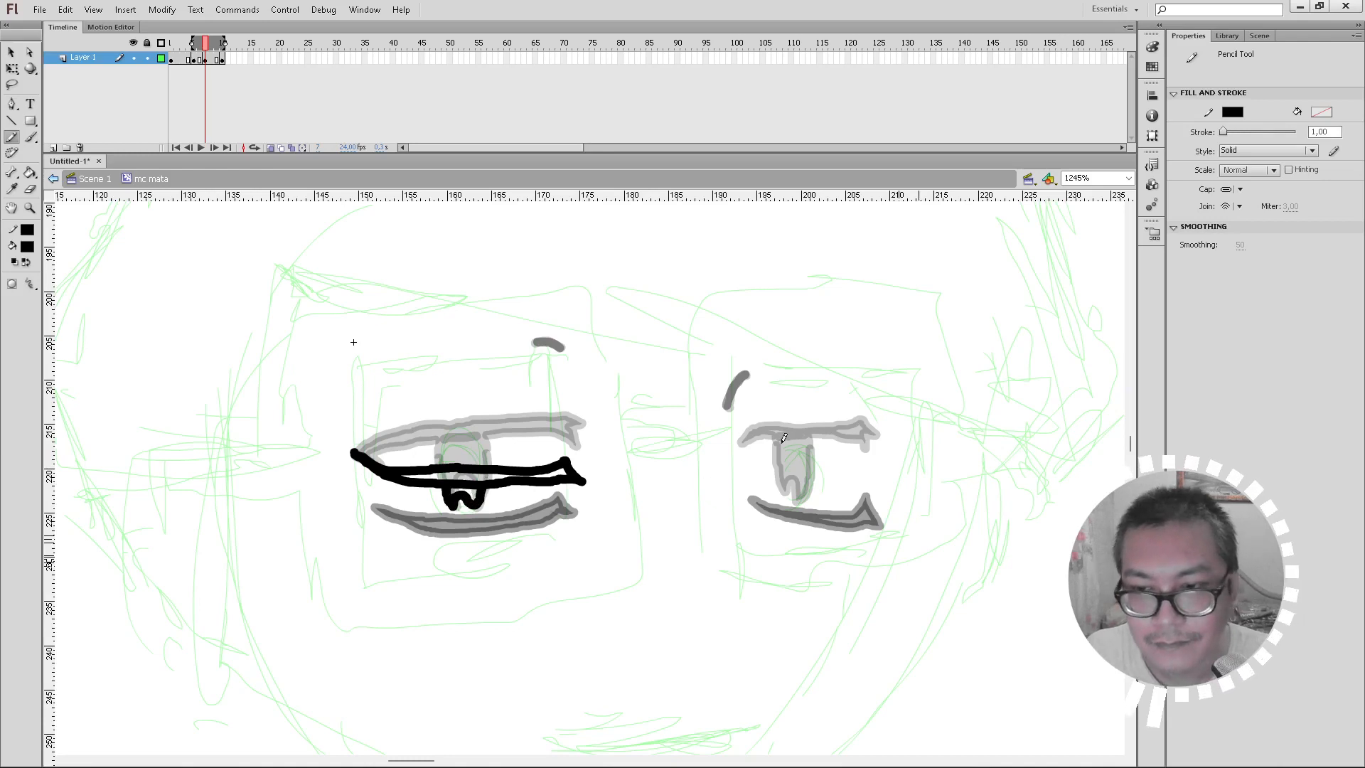
{"action": "mouse_move", "coordinate": [749, 454]}
{"action": "left_mouse_down"}
{"action": "mouse_move", "coordinate": [890, 471]}
{"action": "mouse_move", "coordinate": [865, 485]}
{"action": "mouse_move", "coordinate": [738, 462]}
{"action": "mouse_move", "coordinate": [808, 492]}
{"action": "mouse_move", "coordinate": [806, 471]}
{"action": "left_mouse_up"}
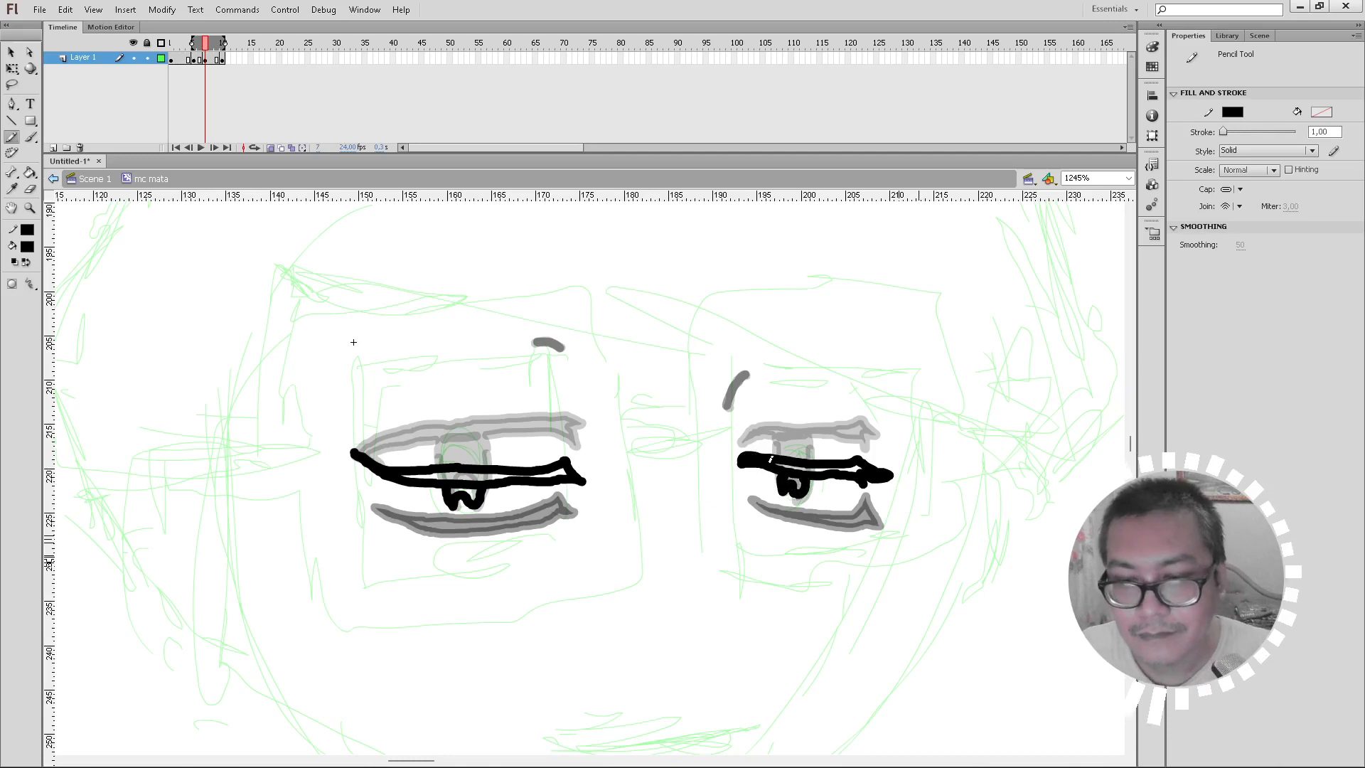
Step: Fill the nearly closed eyelids and small pupil remnants on frame 7 with black, using the Brush for the pupils and the Paint Bucket for the lids
{"action": "key", "text": "k"}
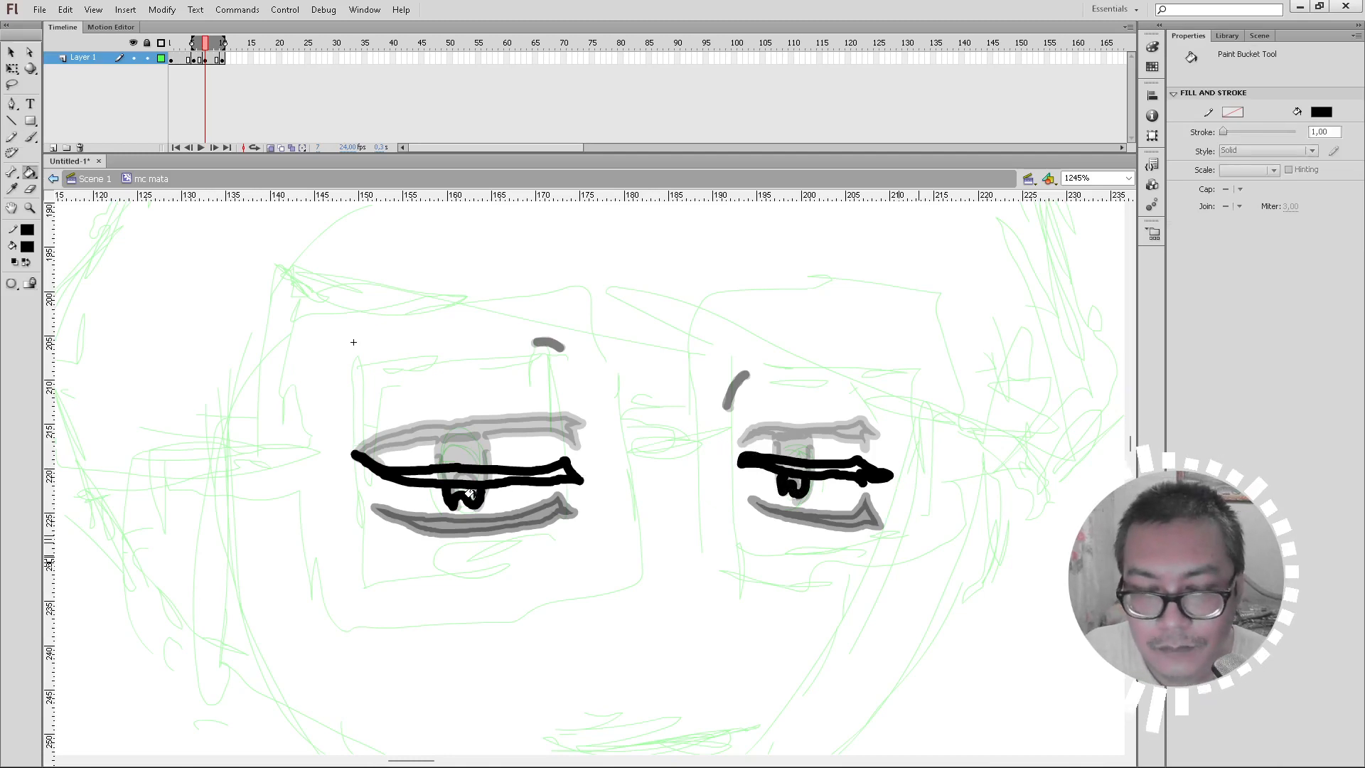
{"action": "left_click", "coordinate": [11, 283]}
{"action": "left_click", "coordinate": [57, 317]}
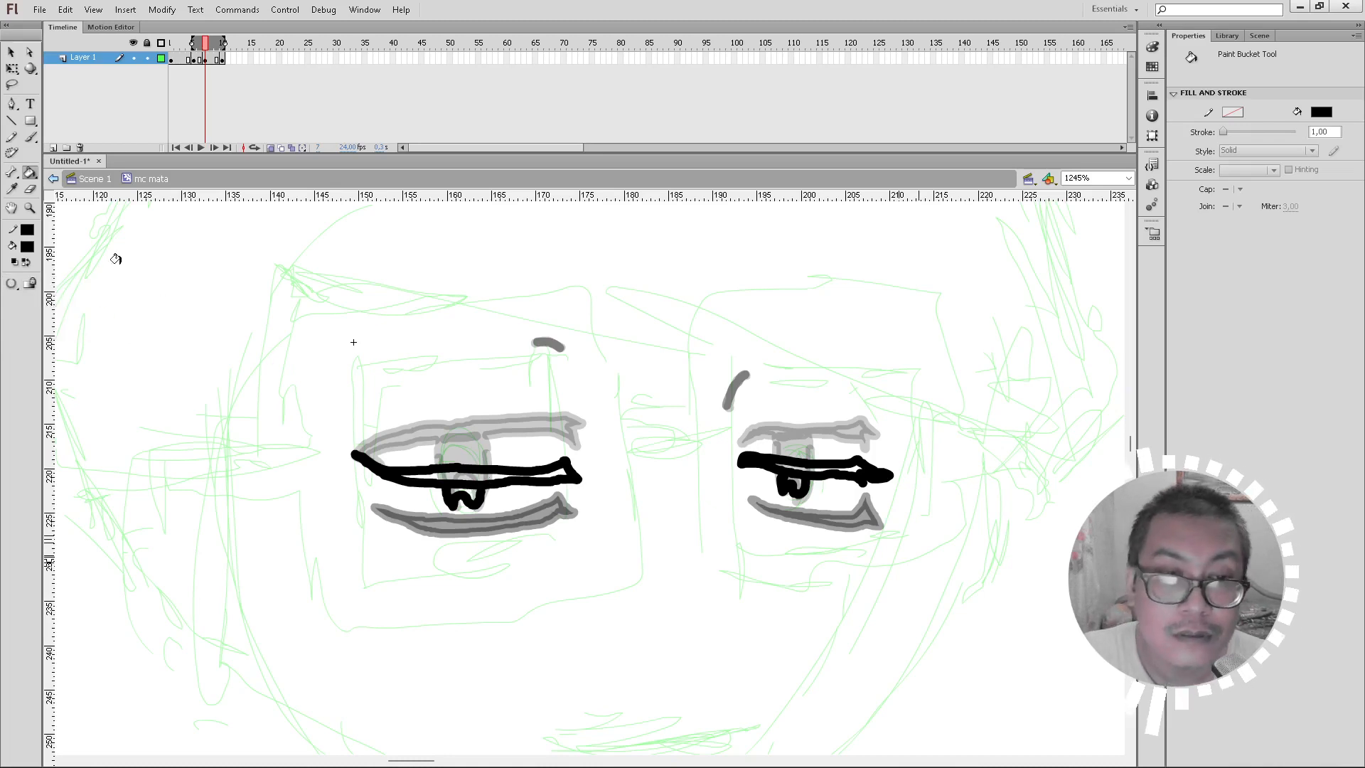
{"action": "left_click", "coordinate": [12, 283]}
{"action": "left_click", "coordinate": [59, 315]}
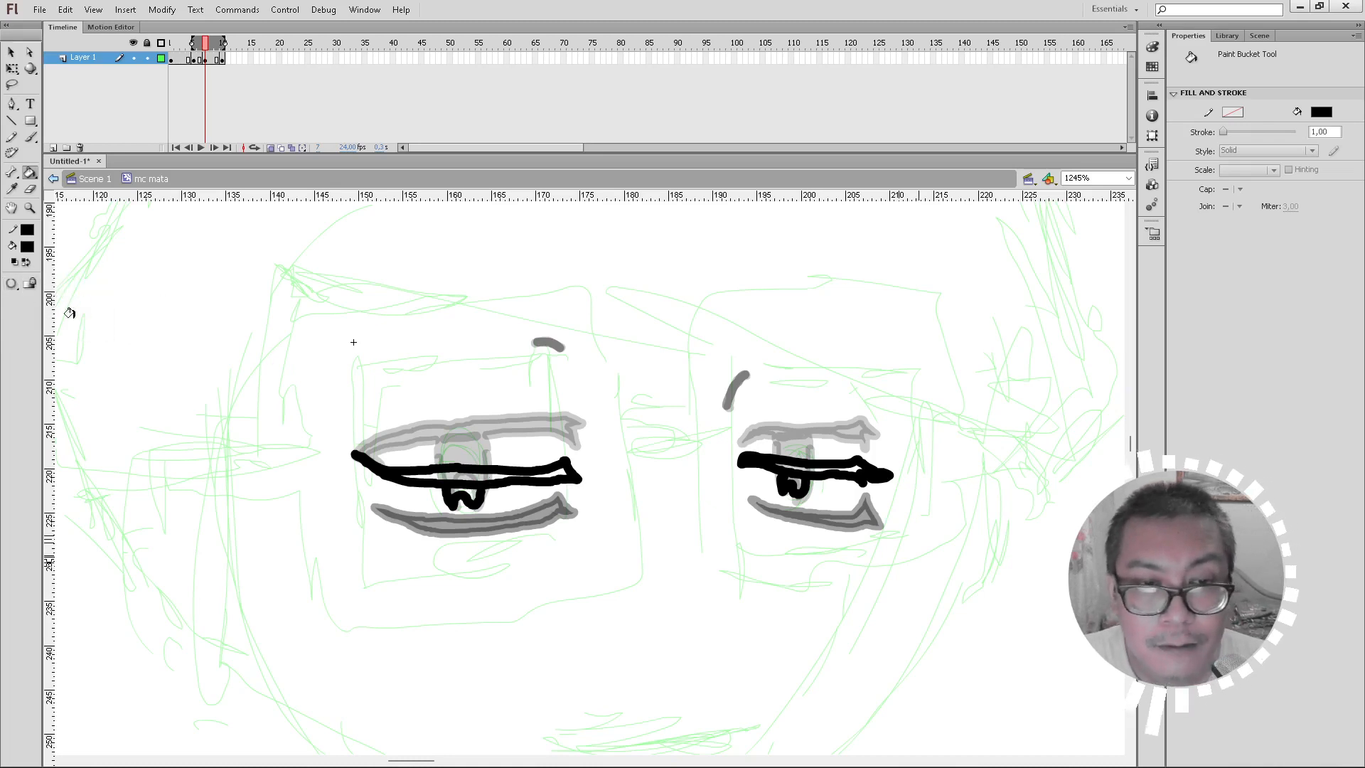
{"action": "left_click", "coordinate": [30, 136]}
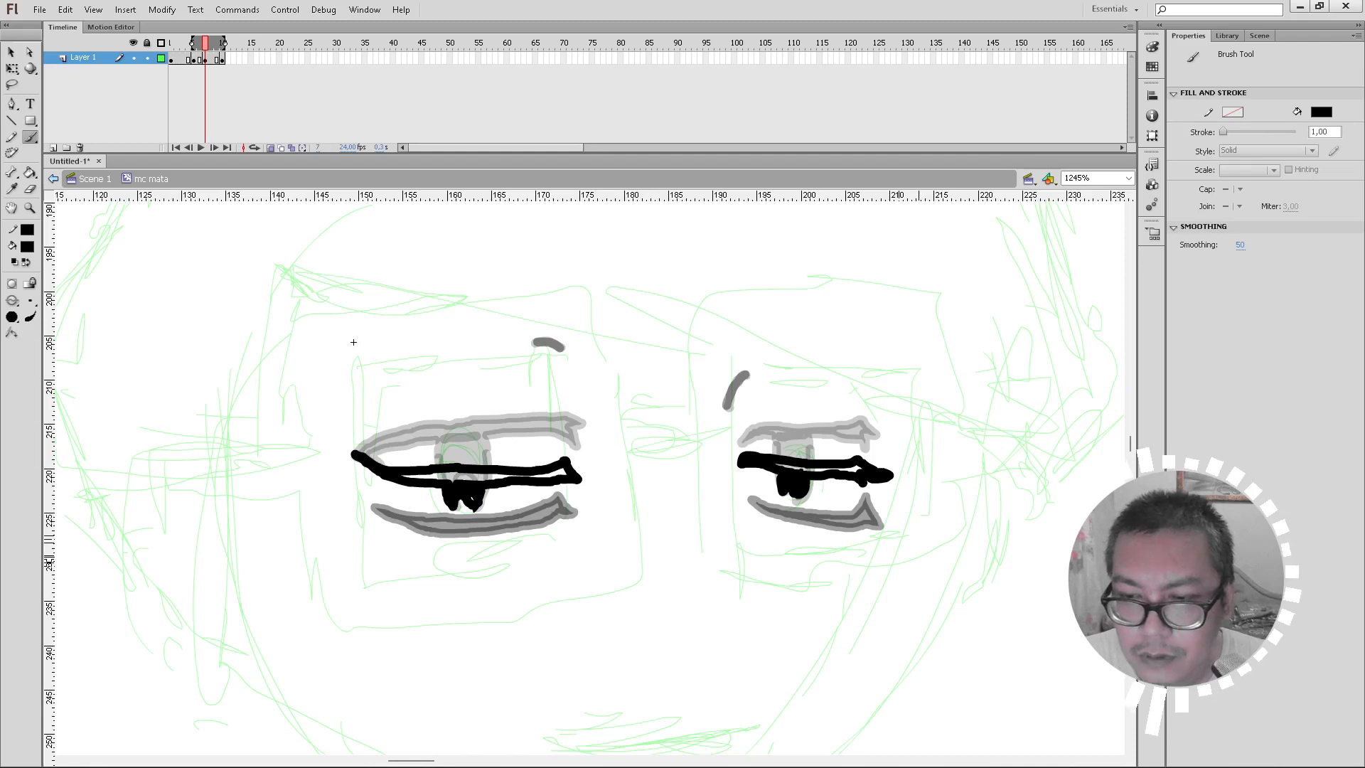
{"action": "key", "text": "k"}
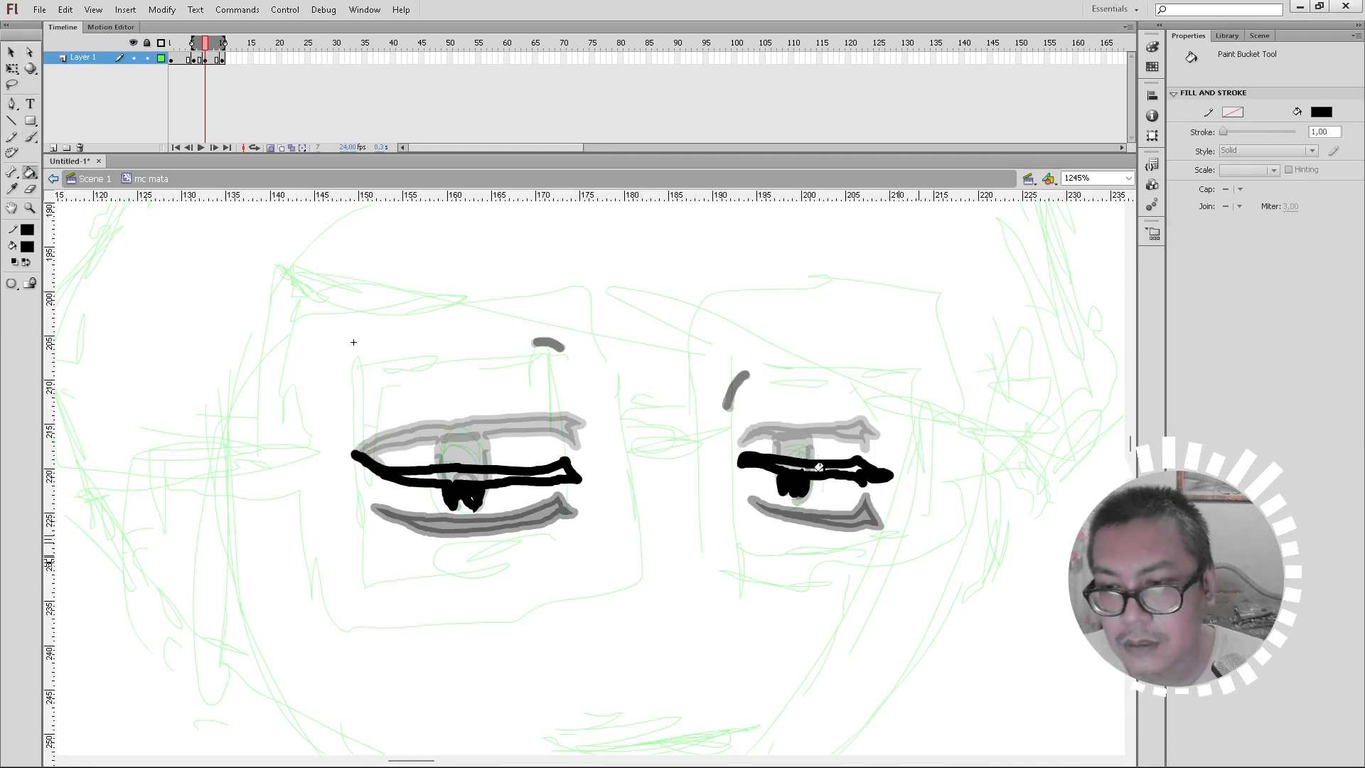
{"action": "left_click", "coordinate": [818, 464]}
{"action": "left_click", "coordinate": [476, 473]}
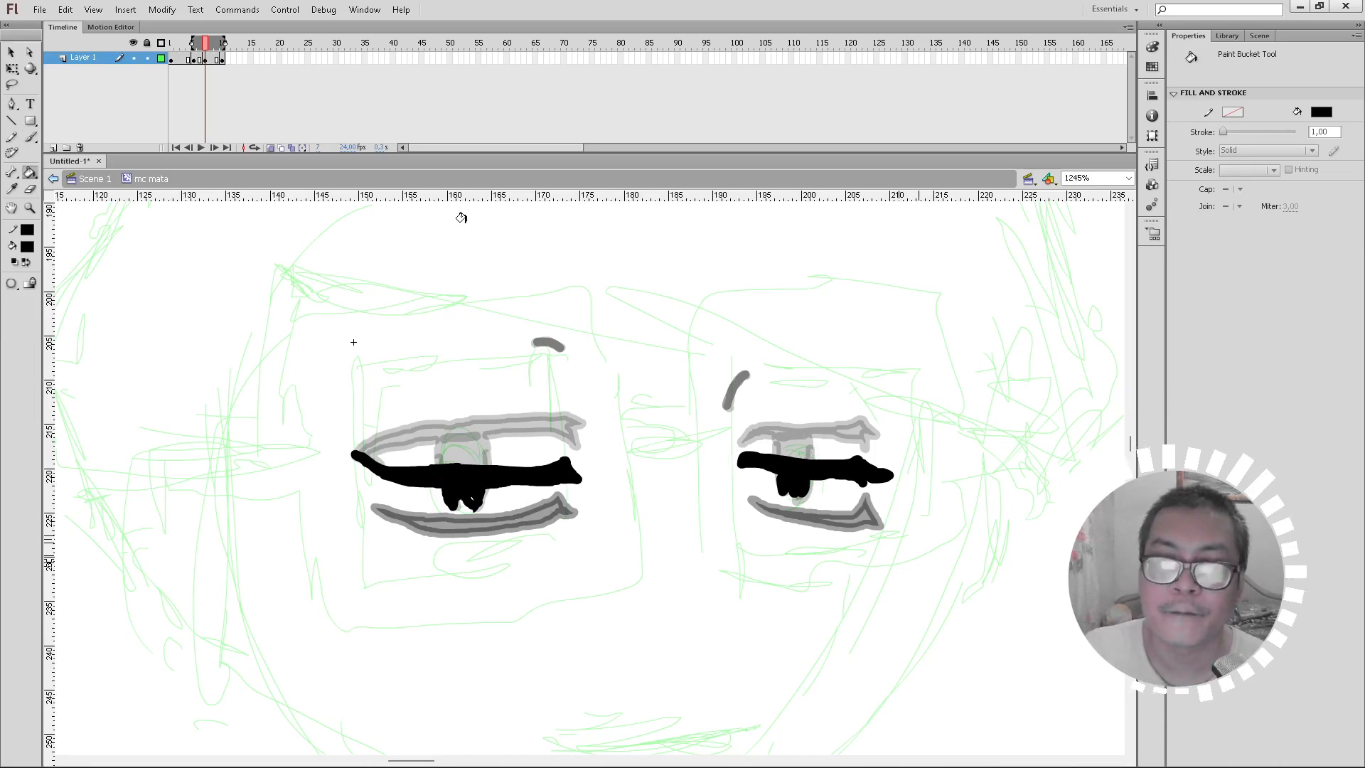
Step: Turn off onion skinning and preview the blink from the opening frames through frame 7
{"action": "mouse_move", "coordinate": [204, 44]}
{"action": "left_mouse_down"}
{"action": "mouse_move", "coordinate": [177, 44]}
{"action": "mouse_move", "coordinate": [221, 55]}
{"action": "mouse_move", "coordinate": [176, 46]}
{"action": "left_mouse_up"}
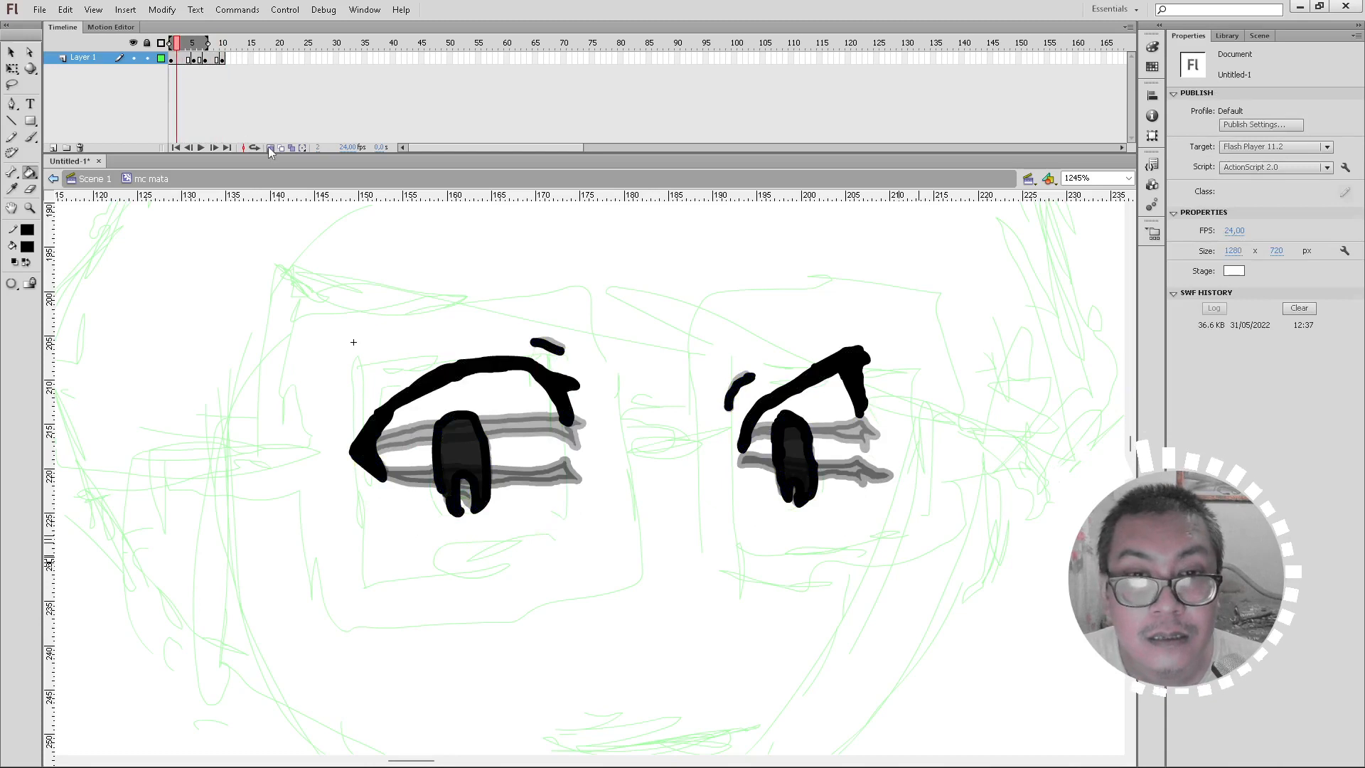
{"action": "left_click", "coordinate": [271, 148]}
{"action": "left_click", "coordinate": [171, 43]}
{"action": "mouse_move", "coordinate": [170, 43]}
{"action": "left_mouse_down"}
{"action": "mouse_move", "coordinate": [229, 53]}
{"action": "mouse_move", "coordinate": [178, 44]}
{"action": "mouse_move", "coordinate": [228, 53]}
{"action": "mouse_move", "coordinate": [189, 45]}
{"action": "mouse_move", "coordinate": [208, 53]}
{"action": "left_mouse_up"}
{"action": "left_click", "coordinate": [223, 60]}
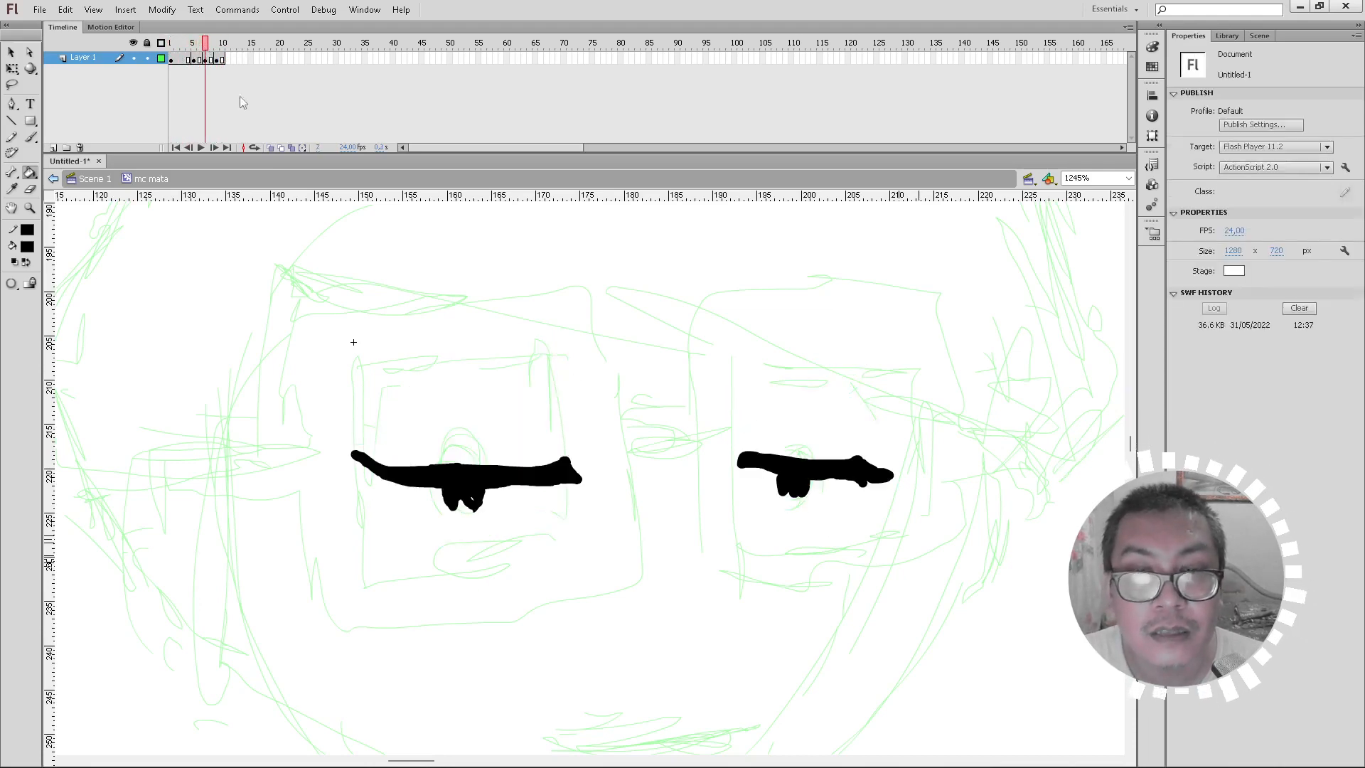
Step: Turn on onion skinning and retrace both short crease strokes above the eyelids on frame 7 with the Pencil
{"action": "left_click", "coordinate": [269, 148]}
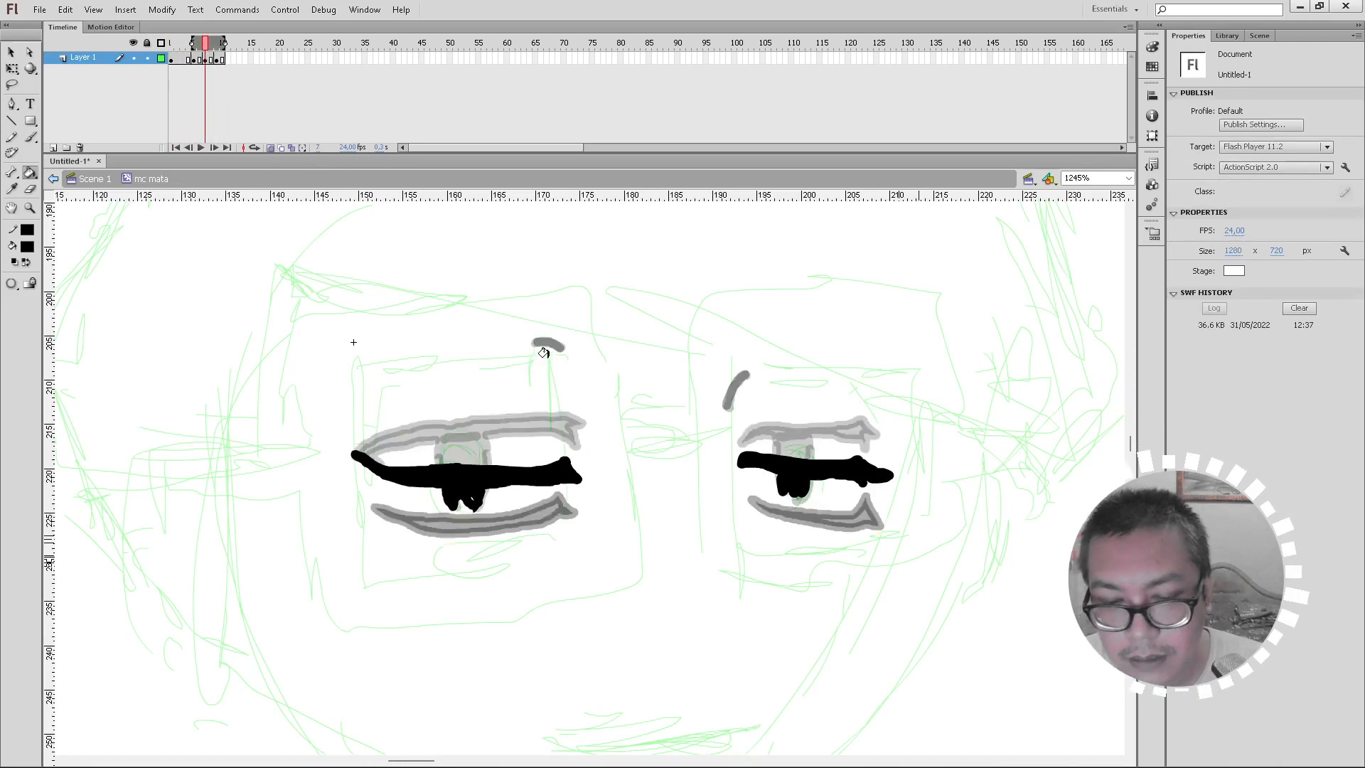
{"action": "key", "text": "y"}
{"action": "left_click_drag", "start_coordinate": [536, 342], "coordinate": [564, 348]}
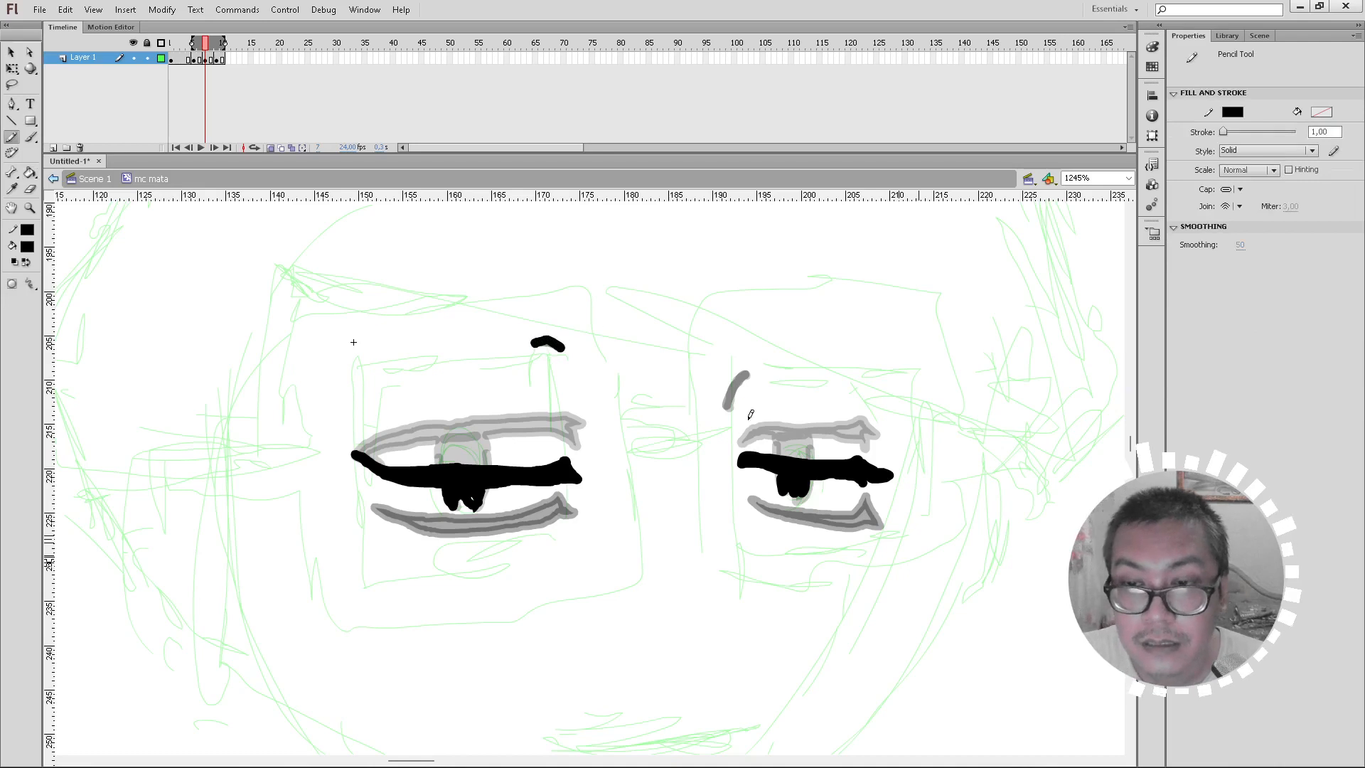
{"action": "left_click_drag", "start_coordinate": [731, 403], "coordinate": [748, 373]}
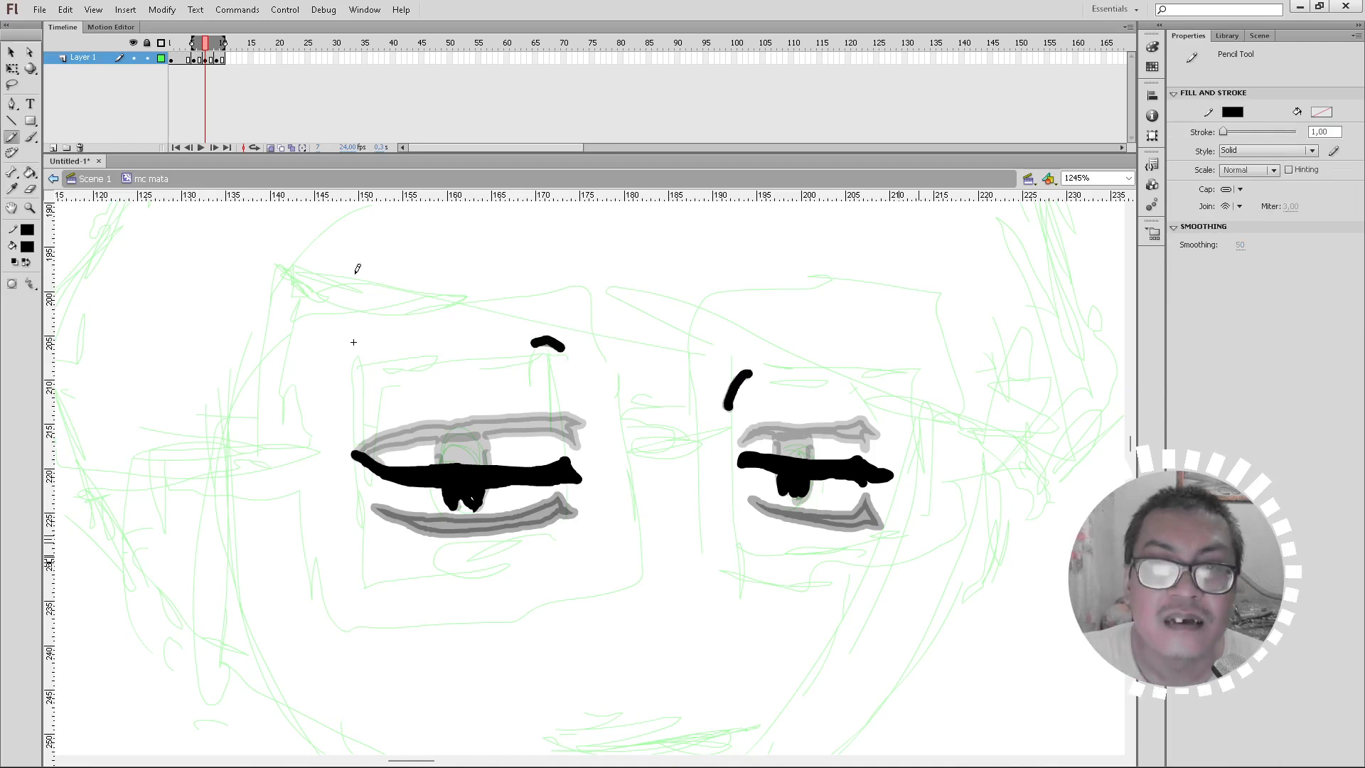
Step: Turn off onion skinning and return to the open eyes on frame 1 with the Brush tool active
{"action": "left_click", "coordinate": [271, 147]}
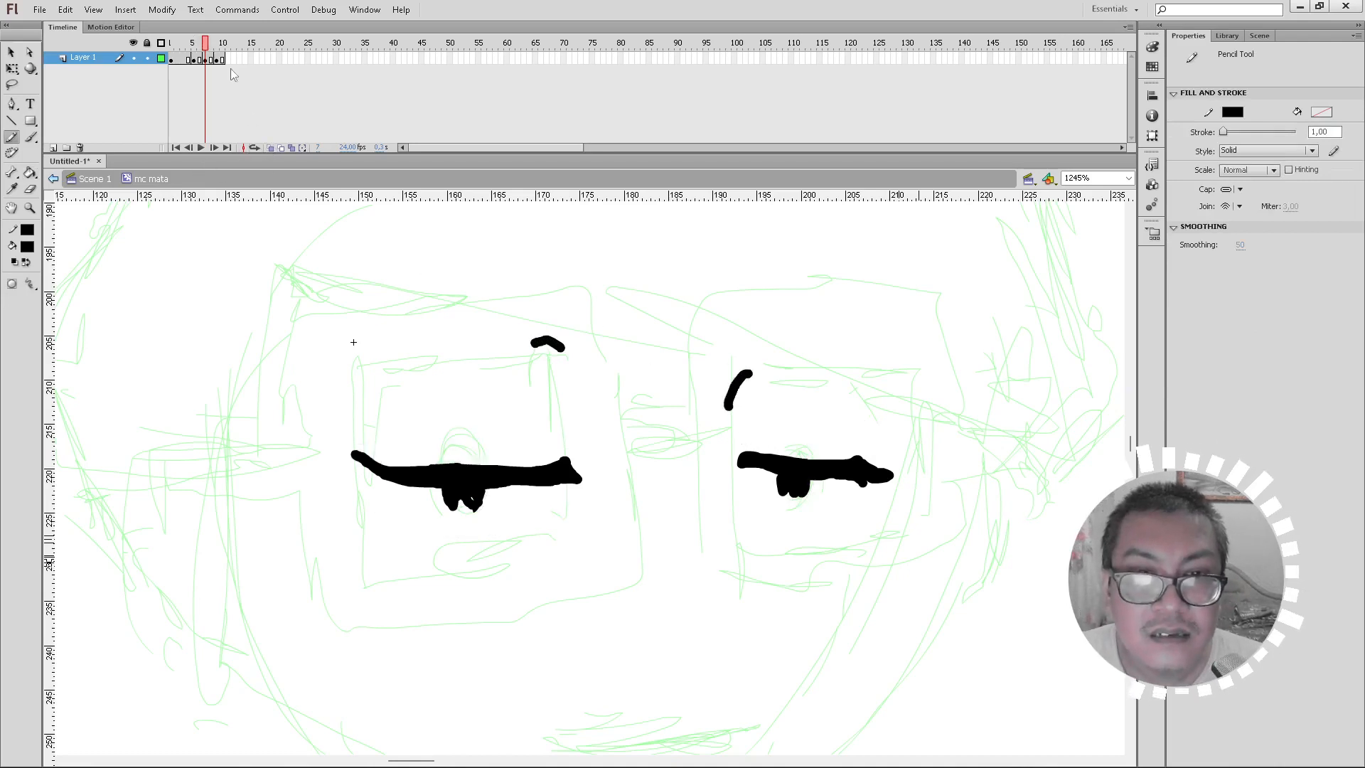
{"action": "mouse_move", "coordinate": [206, 46]}
{"action": "left_mouse_down"}
{"action": "mouse_move", "coordinate": [181, 45]}
{"action": "mouse_move", "coordinate": [224, 47]}
{"action": "mouse_move", "coordinate": [180, 47]}
{"action": "mouse_move", "coordinate": [229, 49]}
{"action": "mouse_move", "coordinate": [184, 47]}
{"action": "left_mouse_up"}
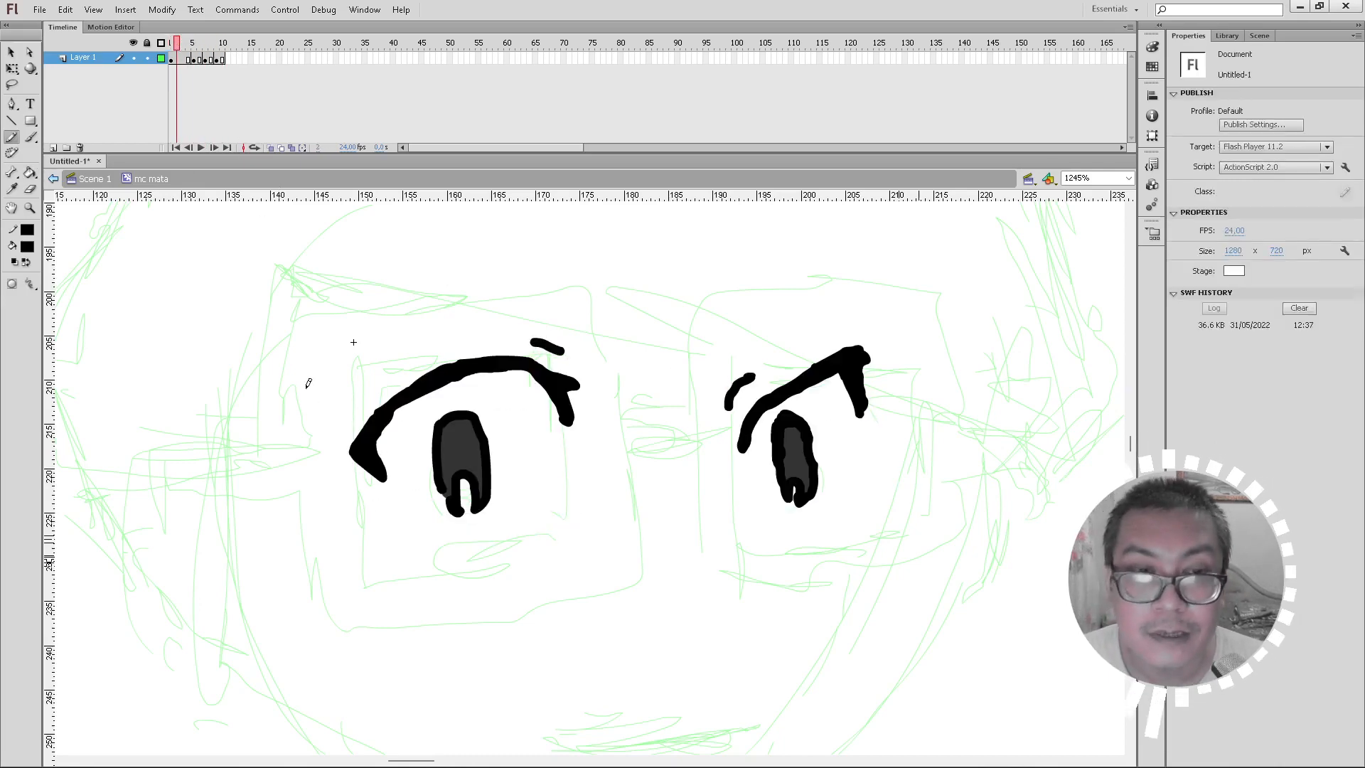
{"action": "left_click", "coordinate": [30, 136]}
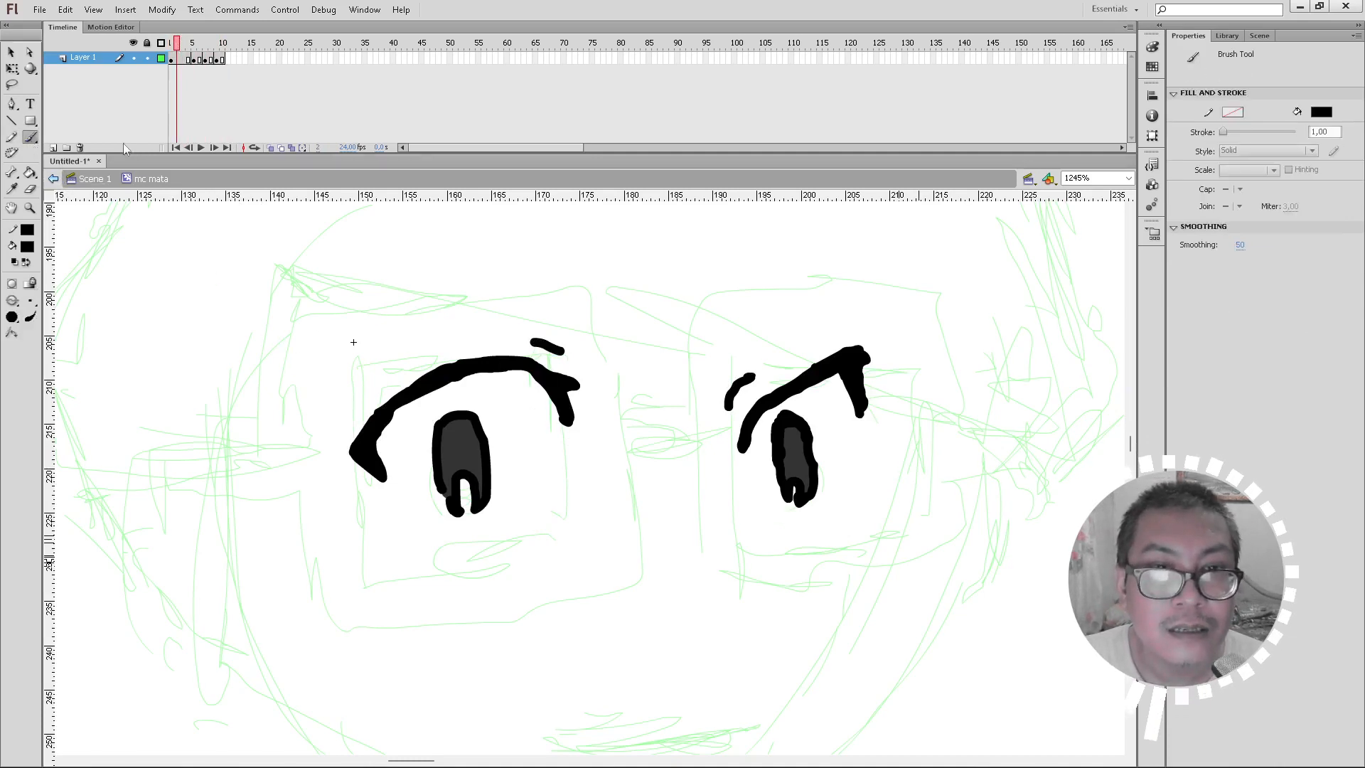
{"action": "left_click", "coordinate": [171, 58]}
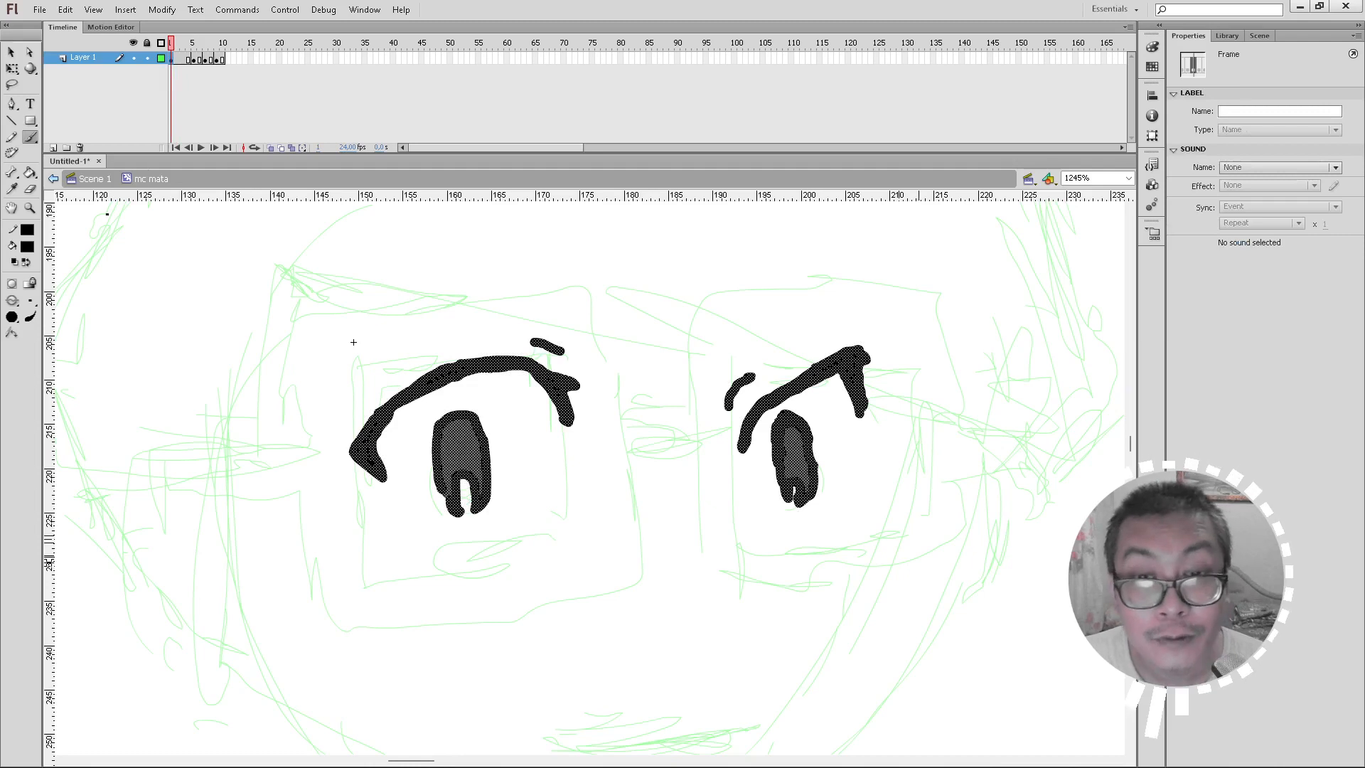
{"action": "left_click", "coordinate": [30, 248]}
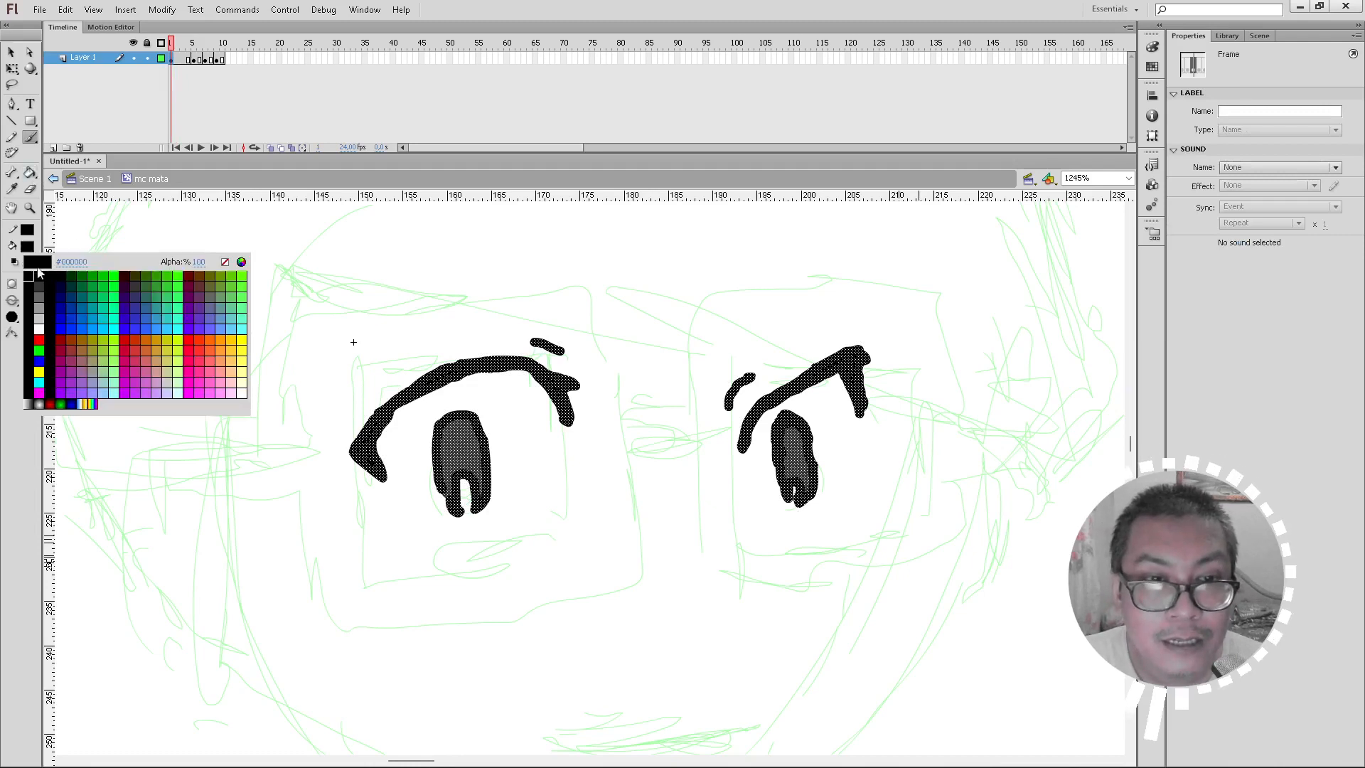
{"action": "left_click", "coordinate": [39, 329]}
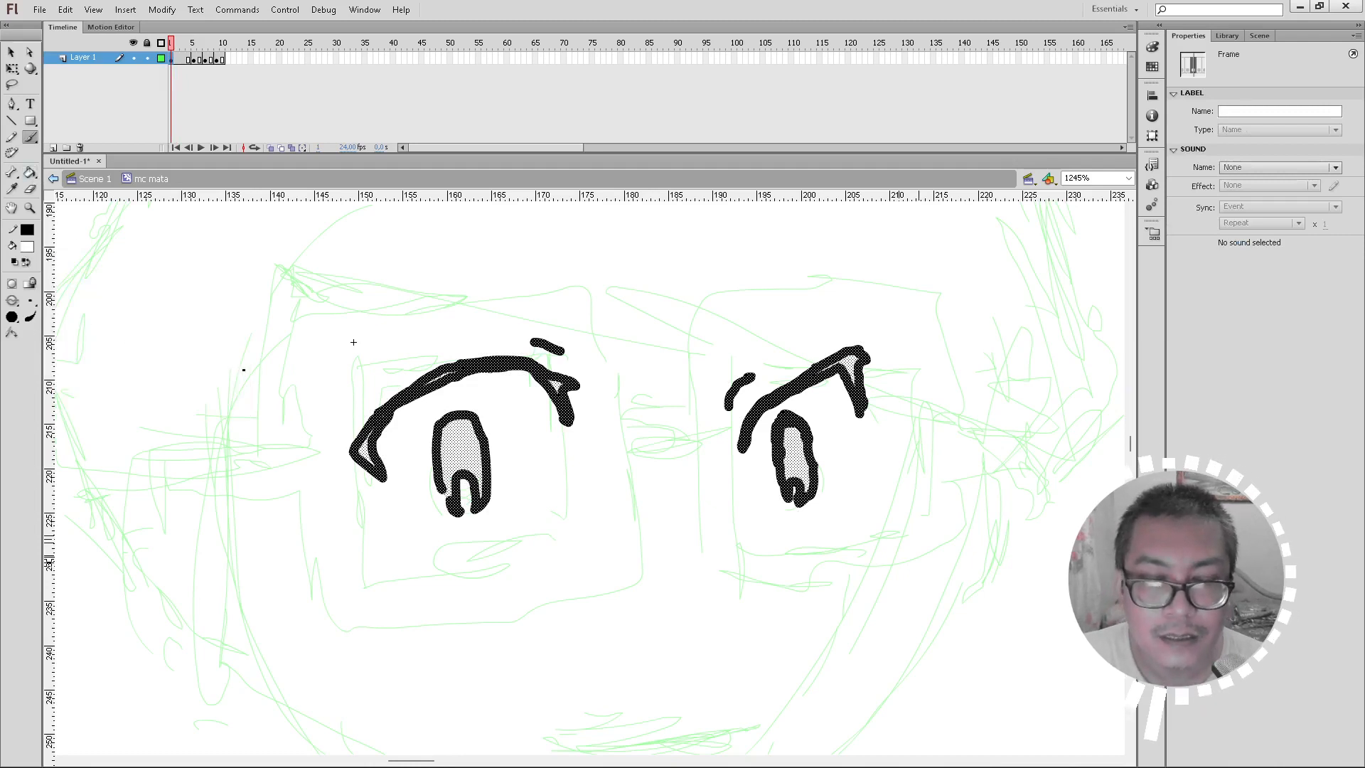
{"action": "key", "text": "ctrl+z"}
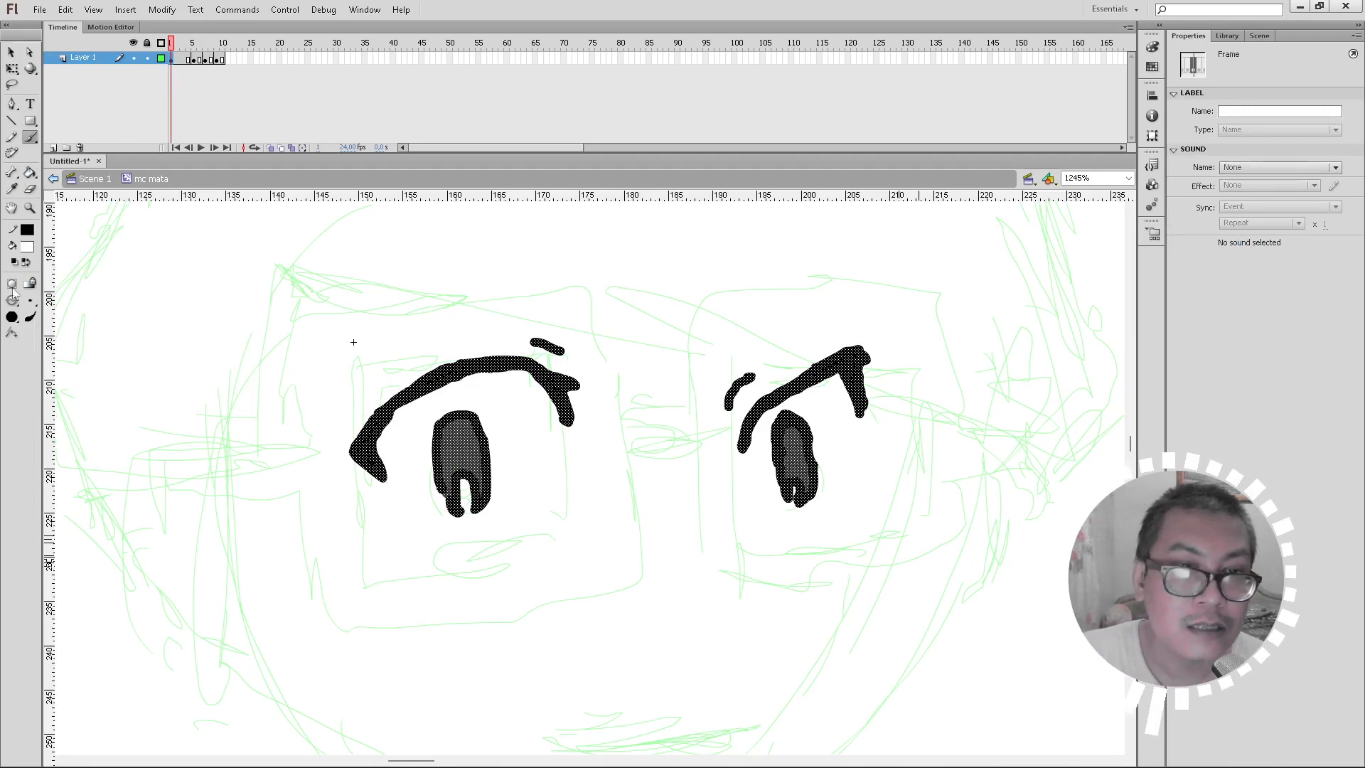
Step: Set the fill colour to bright green, undo the accidental recolouring, and brush the lower contours of both eyes on frame 1
{"action": "left_click", "coordinate": [27, 247]}
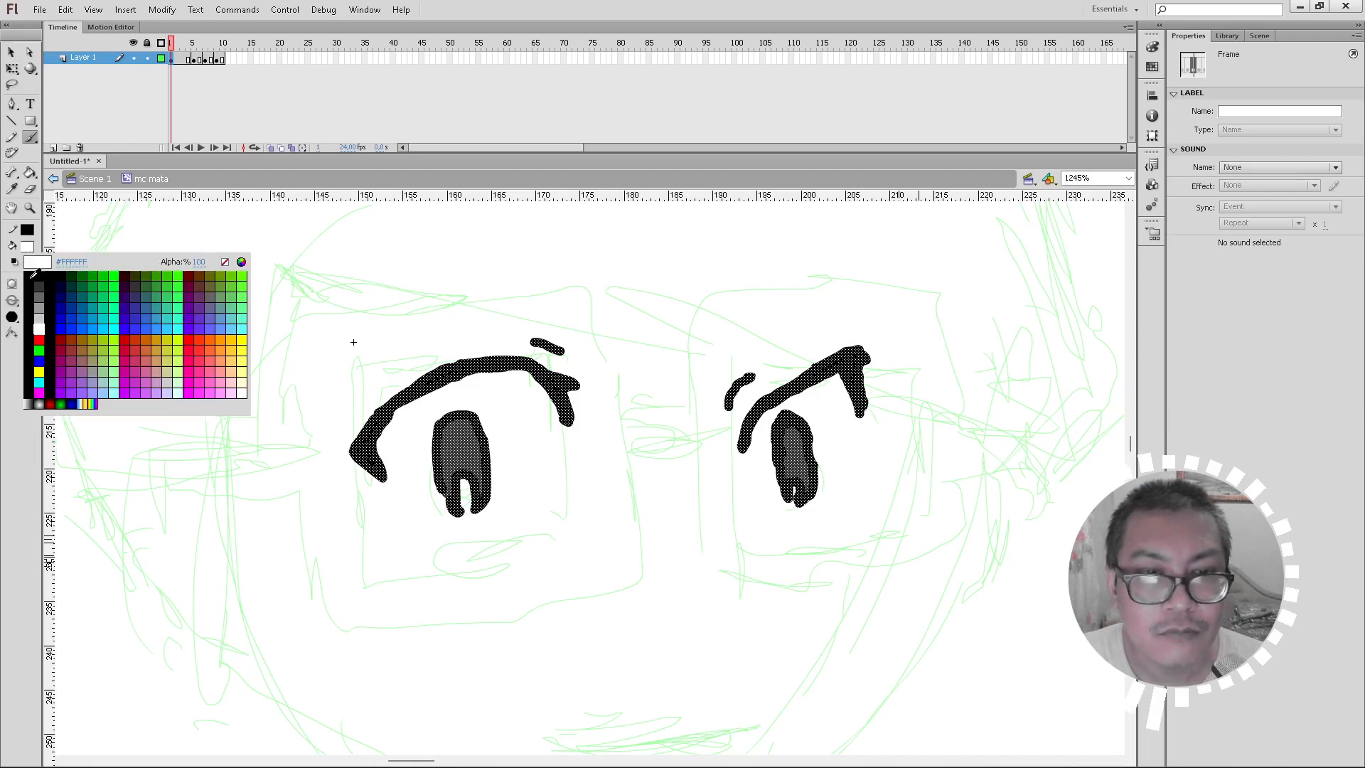
{"action": "left_click", "coordinate": [114, 277]}
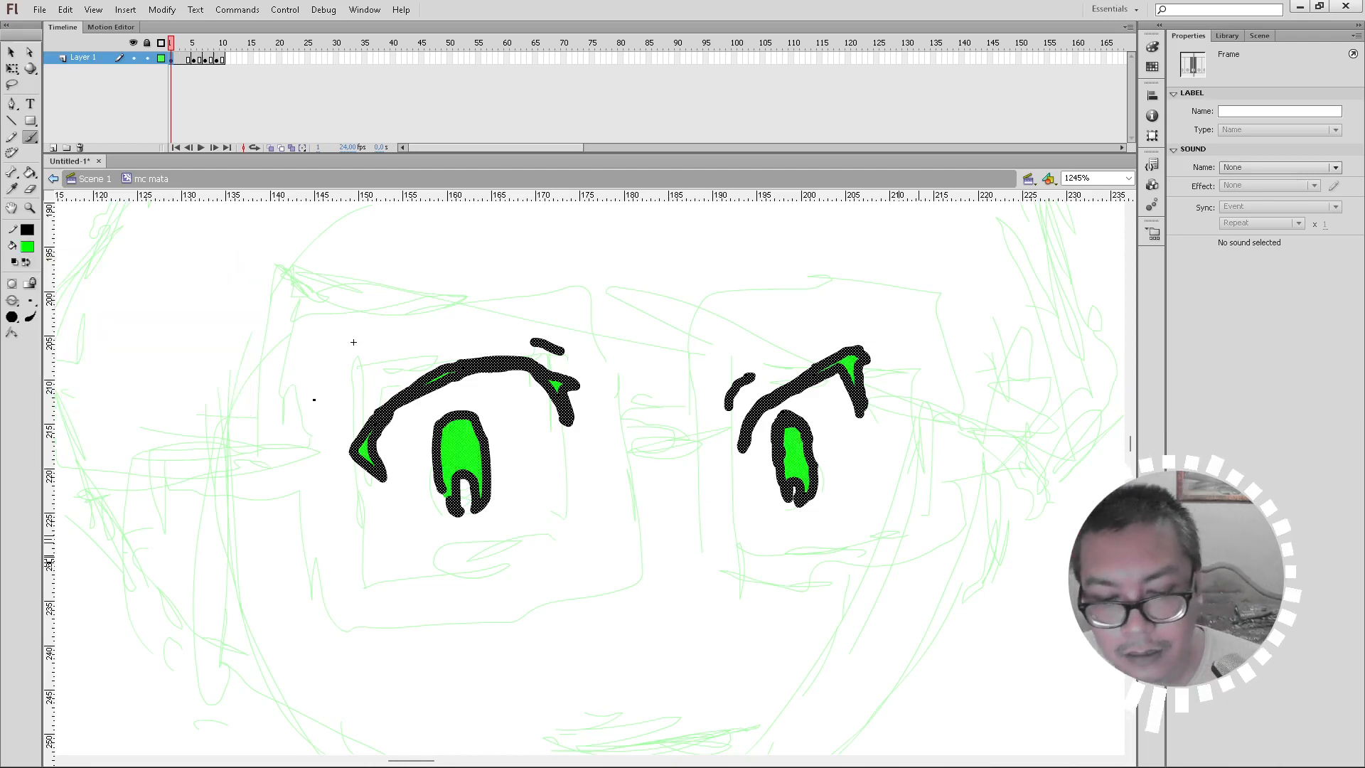
{"action": "key", "text": "ctrl+z"}
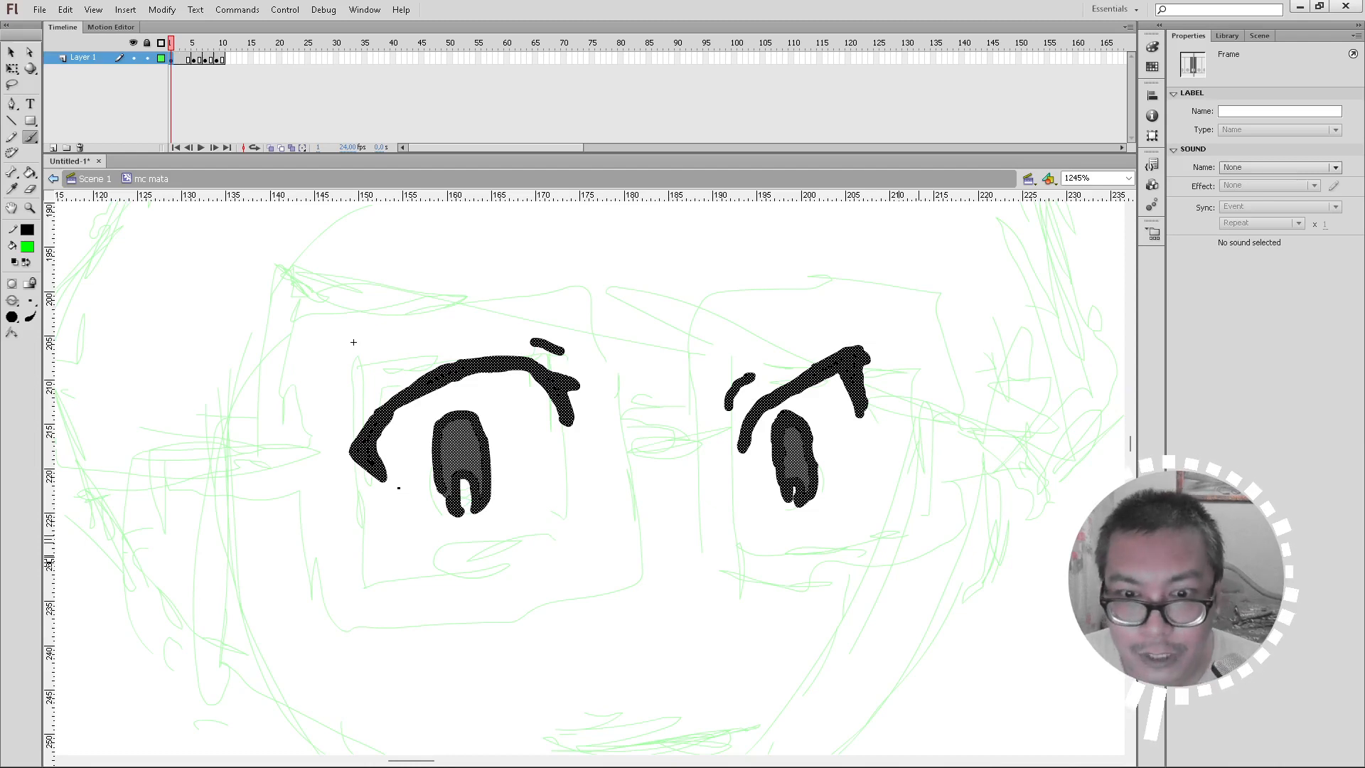
{"action": "key", "text": "ctrl+z"}
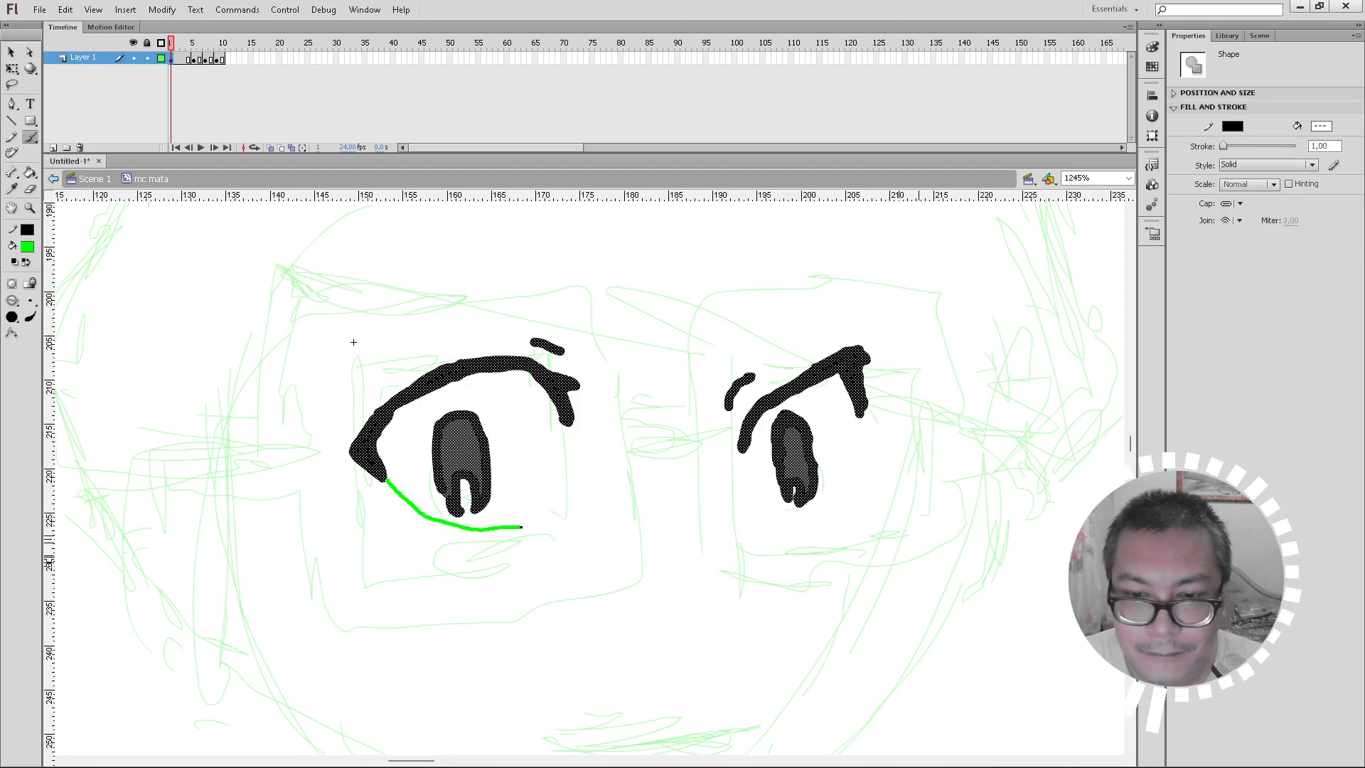
{"action": "left_click_drag", "start_coordinate": [547, 513], "coordinate": [565, 480]}
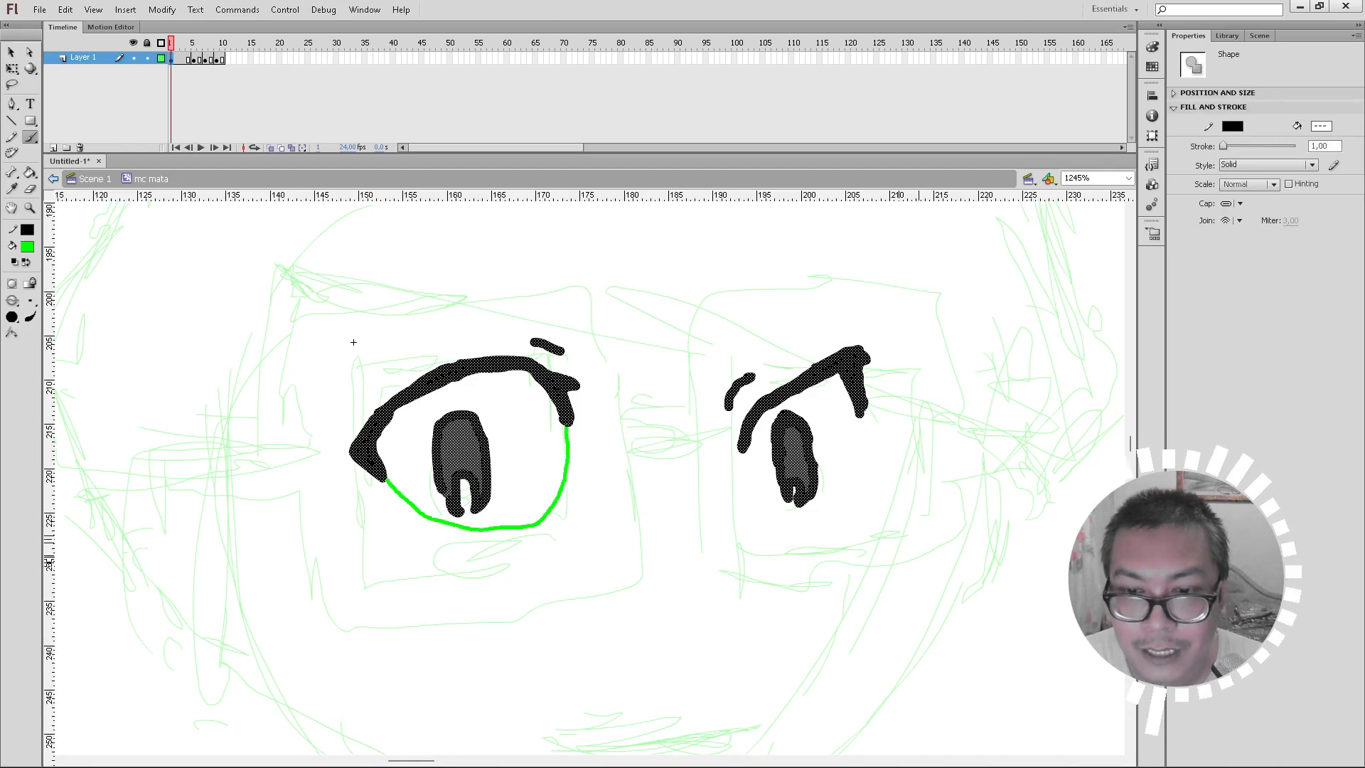
{"action": "key", "text": "ctrl+shift+a"}
{"action": "mouse_move", "coordinate": [749, 469]}
{"action": "left_mouse_down"}
{"action": "mouse_move", "coordinate": [783, 514]}
{"action": "mouse_move", "coordinate": [819, 515]}
{"action": "mouse_move", "coordinate": [850, 500]}
{"action": "mouse_move", "coordinate": [862, 418]}
{"action": "left_mouse_up"}
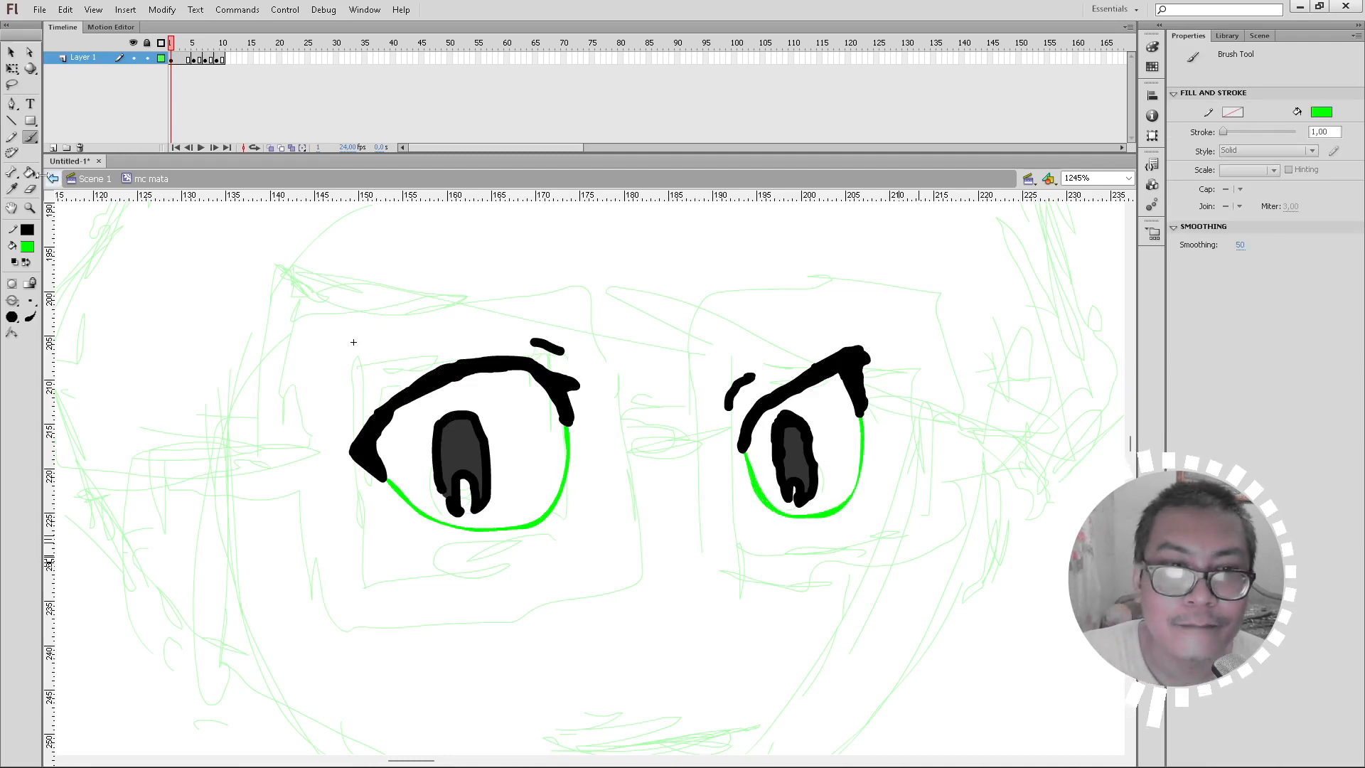
Step: Set the Brush to Paint Behind and close the gap between the right eye's green contour and its eyelid
{"action": "left_click", "coordinate": [29, 172]}
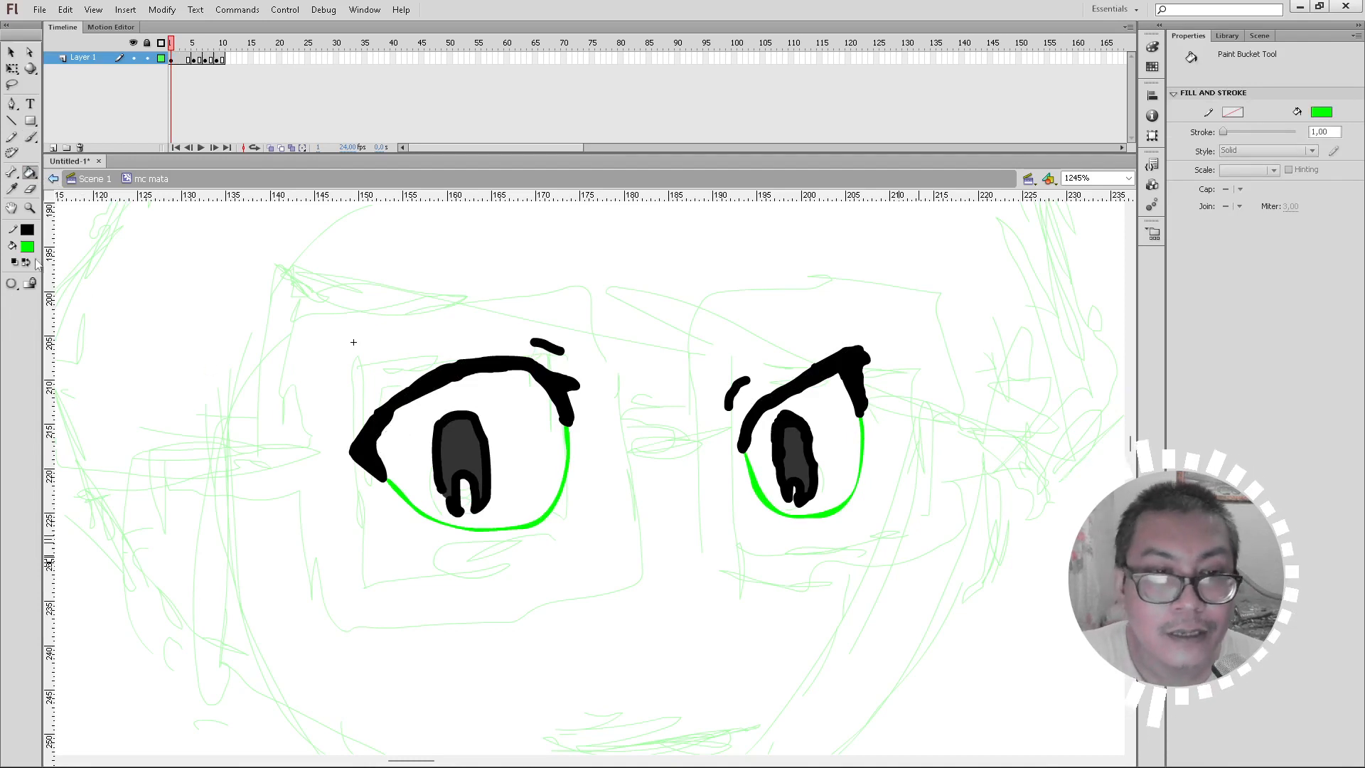
{"action": "left_click", "coordinate": [30, 137]}
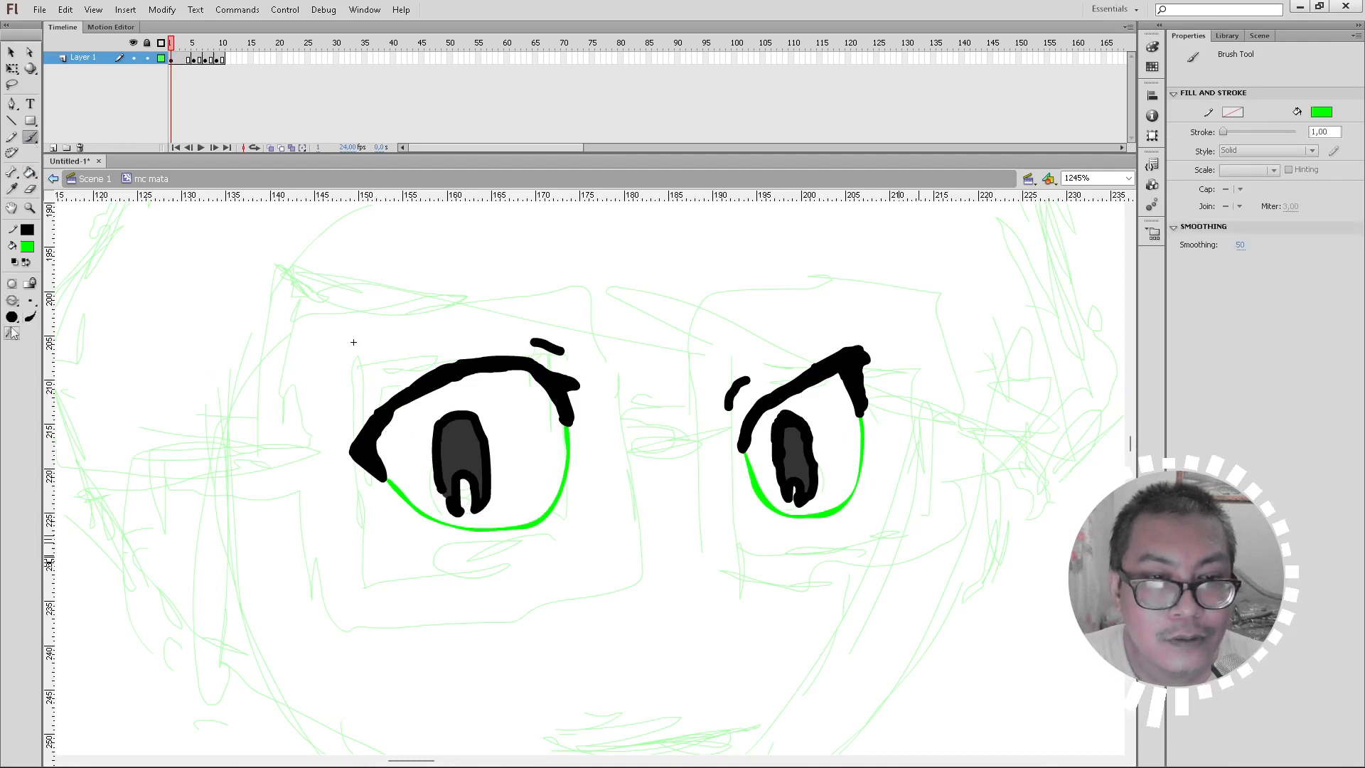
{"action": "left_click", "coordinate": [12, 300]}
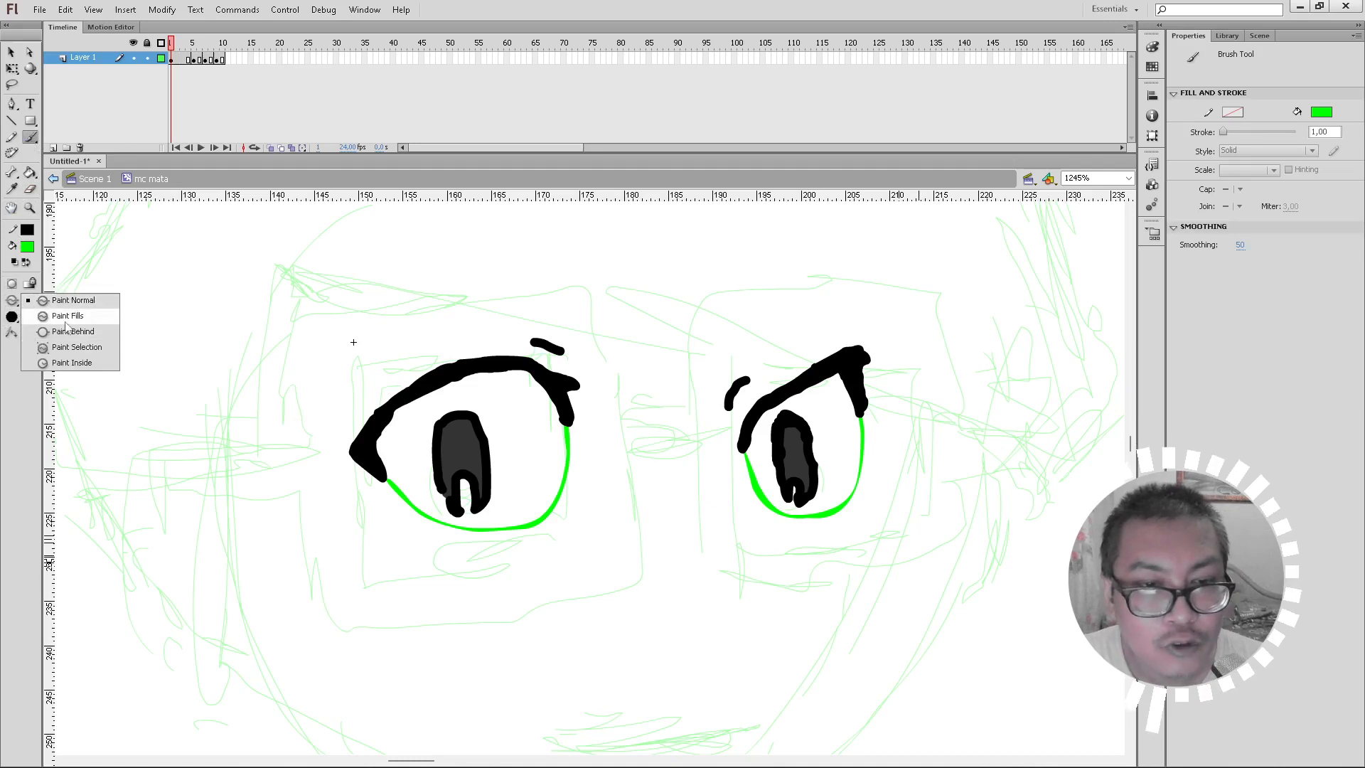
{"action": "left_click", "coordinate": [57, 332]}
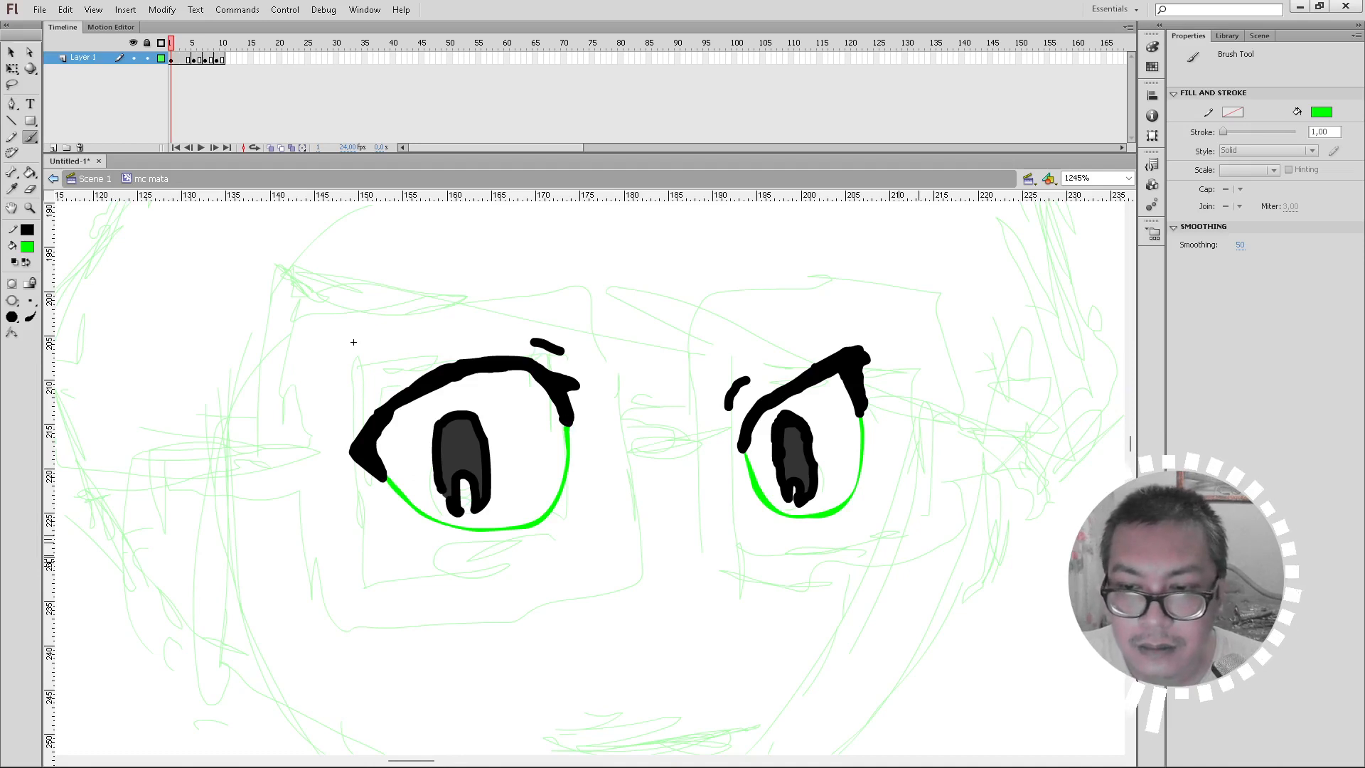
{"action": "left_click_drag", "start_coordinate": [744, 447], "coordinate": [747, 465]}
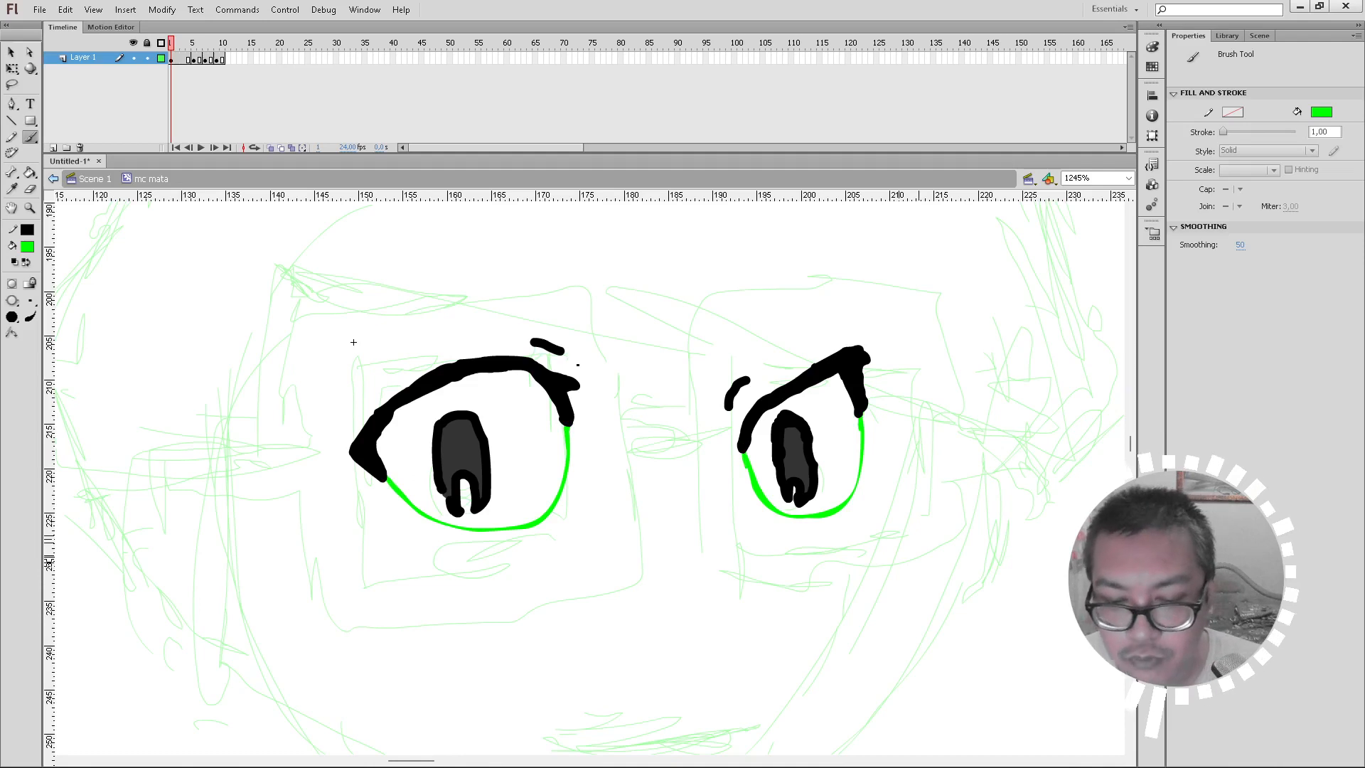
Step: Fill the eyeball areas around both pupils on frame 1 with green using the Paint Bucket
{"action": "key", "text": "k"}
{"action": "left_click", "coordinate": [530, 420]}
{"action": "left_click", "coordinate": [747, 463]}
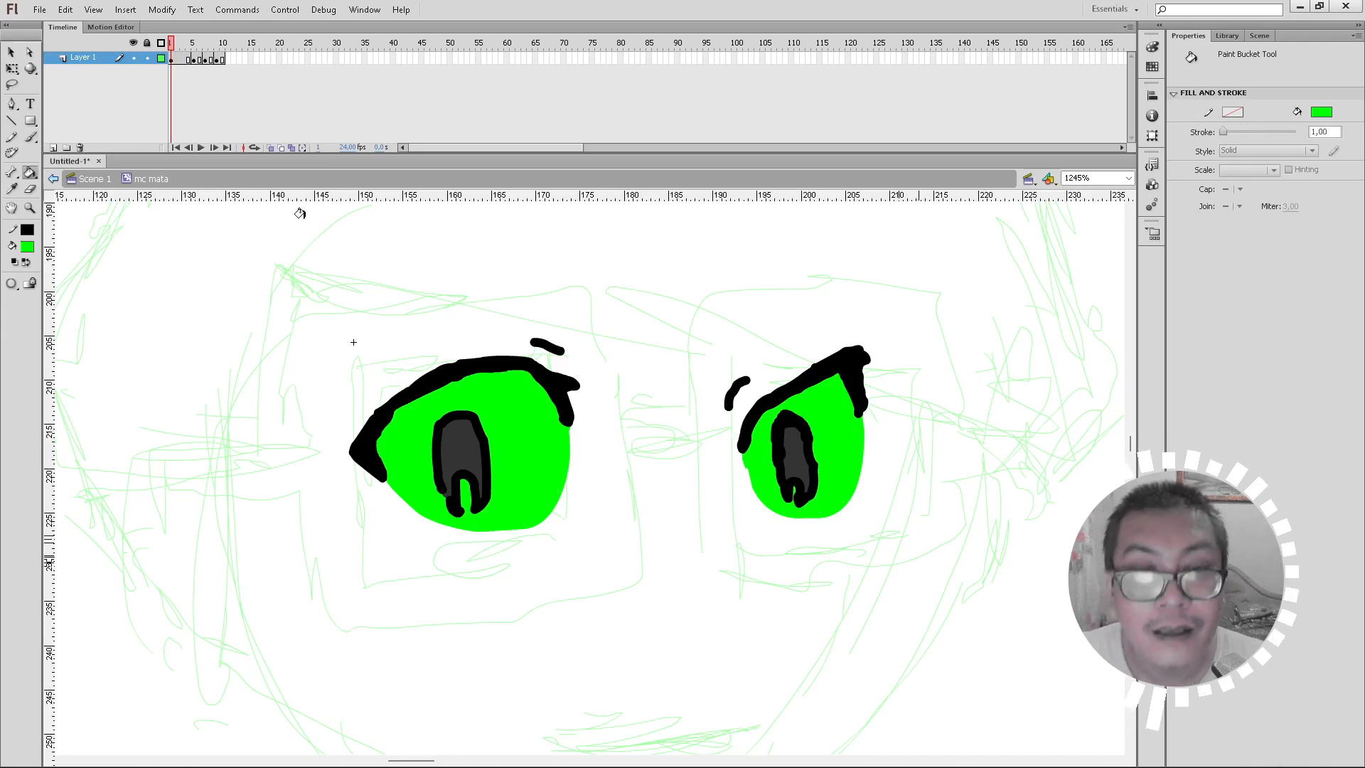
Step: Go to frame 5, turn on onion skinning and limit its range so no frames after frame 5 are ghosted
{"action": "left_click", "coordinate": [193, 58]}
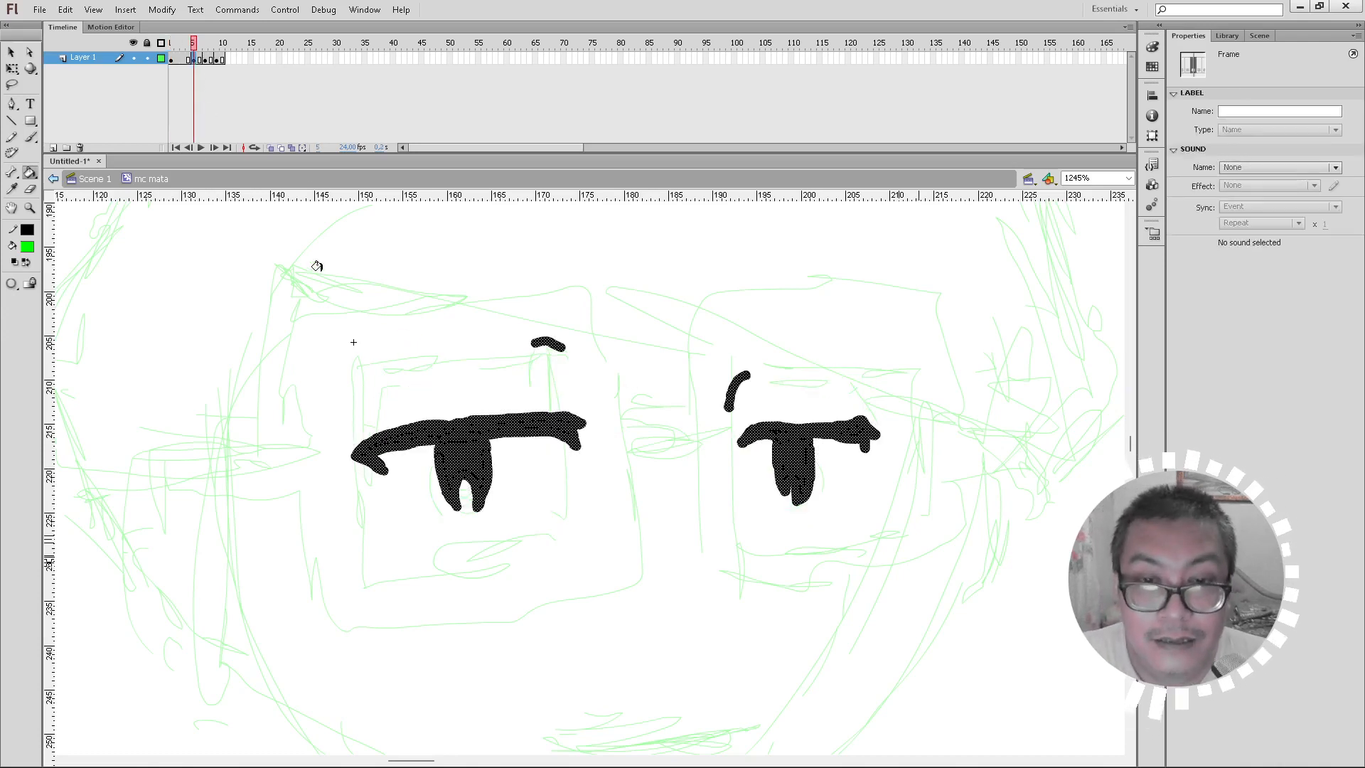
{"action": "left_click", "coordinate": [270, 147]}
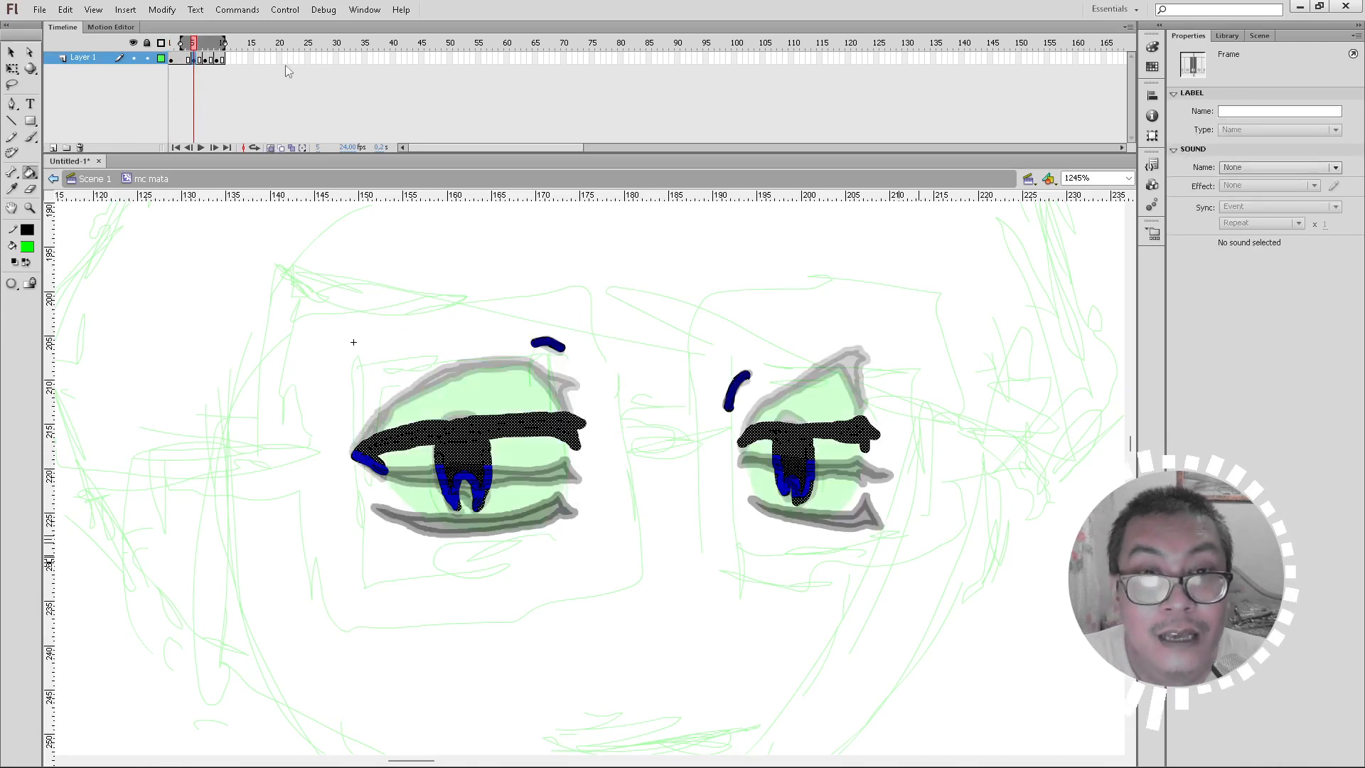
{"action": "left_click_drag", "start_coordinate": [224, 43], "coordinate": [193, 46]}
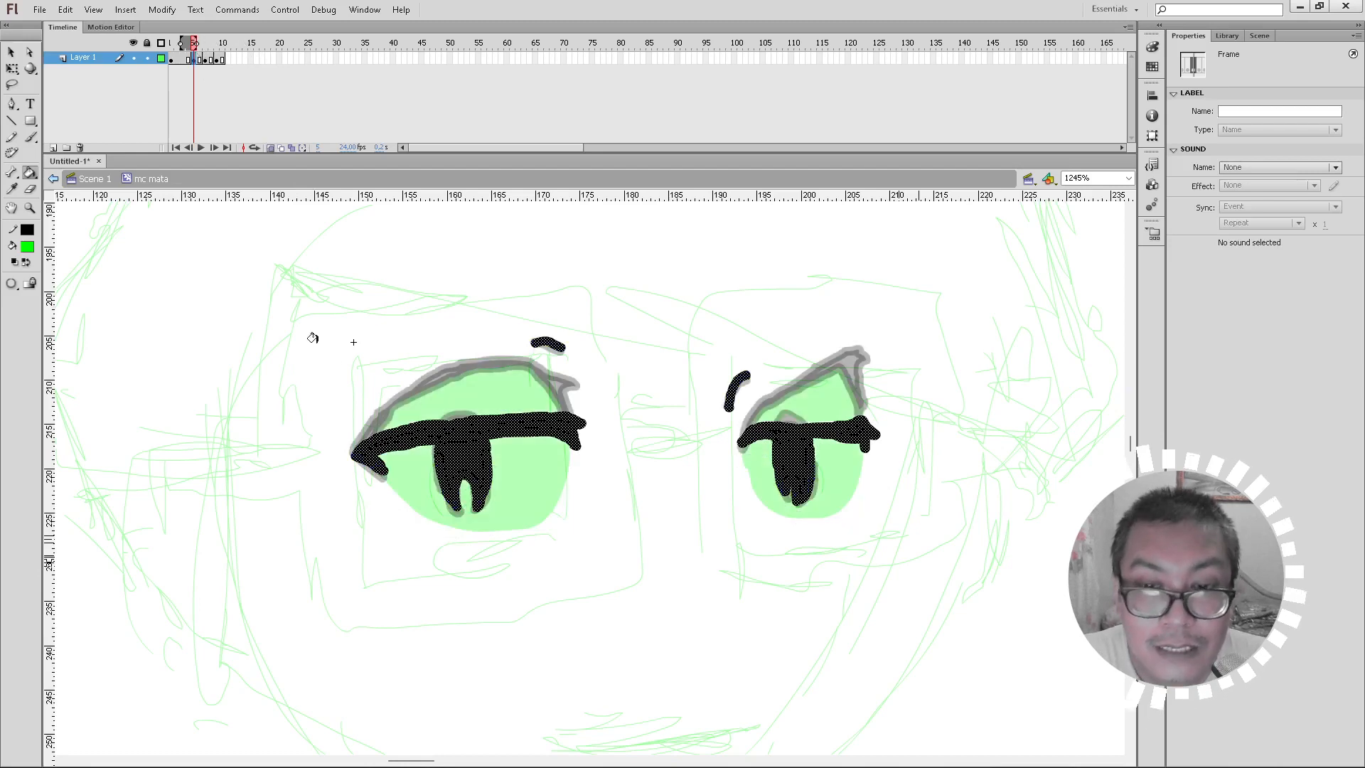
Step: Brush green lower contours for both half-closed eyes on frame 5, following the onion-skinned eyeballs and undoing the faulty first stroke
{"action": "left_click", "coordinate": [29, 138]}
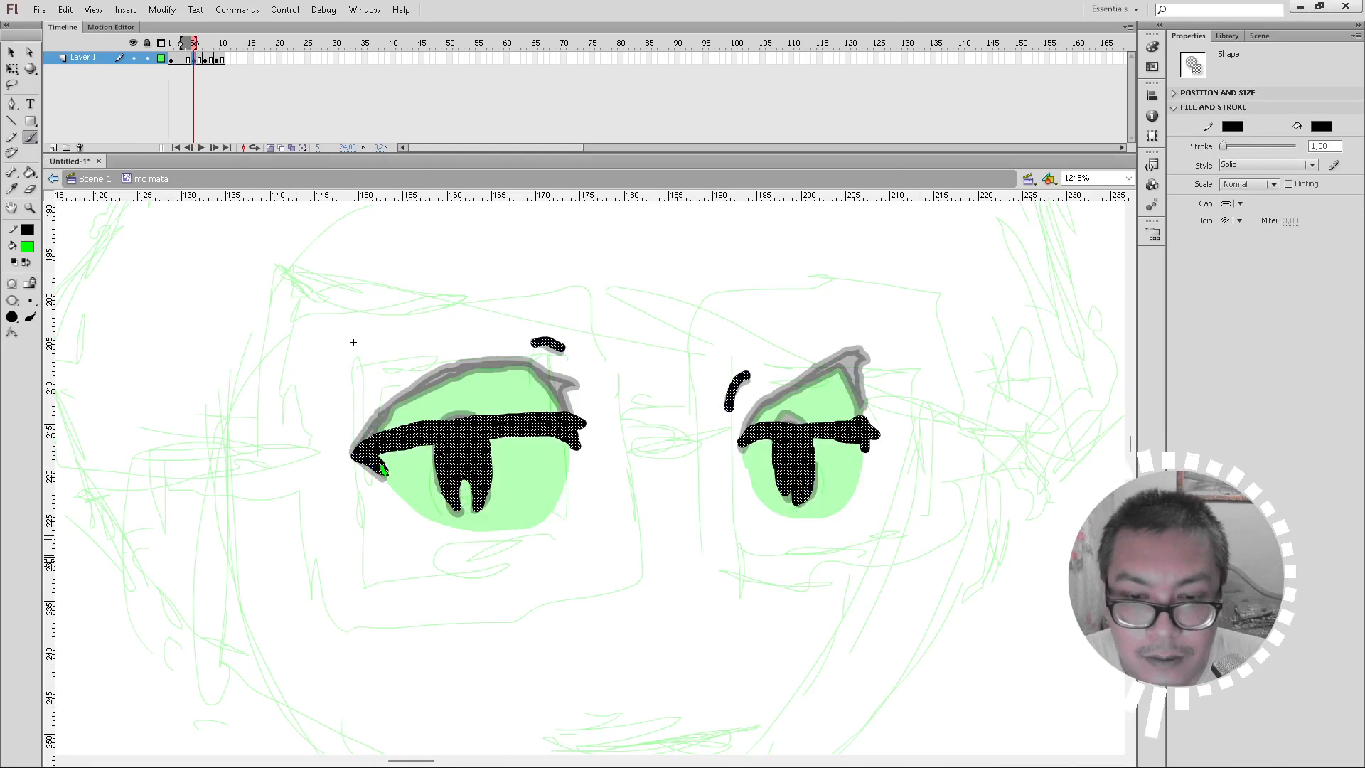
{"action": "left_click_drag", "start_coordinate": [408, 498], "coordinate": [461, 523]}
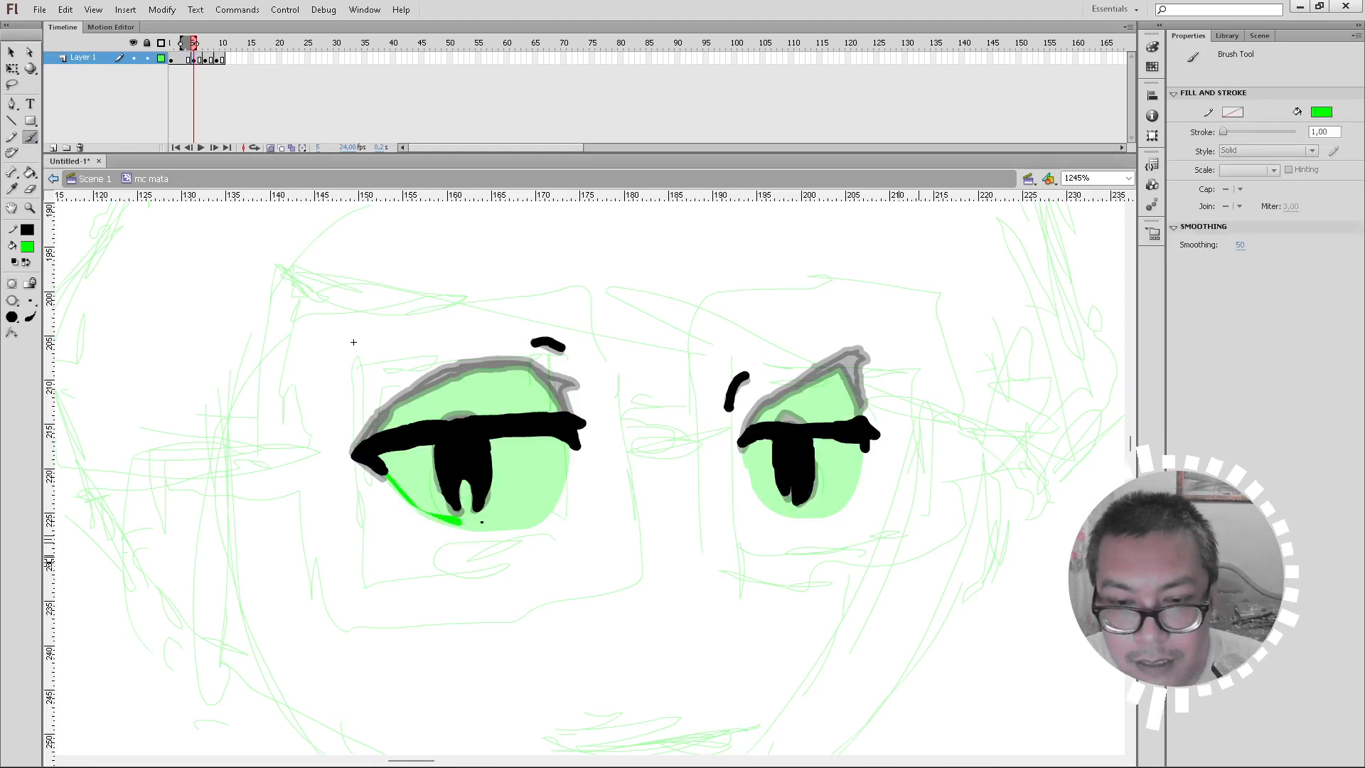
{"action": "key", "text": "ctrl+z"}
{"action": "left_click_drag", "start_coordinate": [379, 467], "coordinate": [398, 489]}
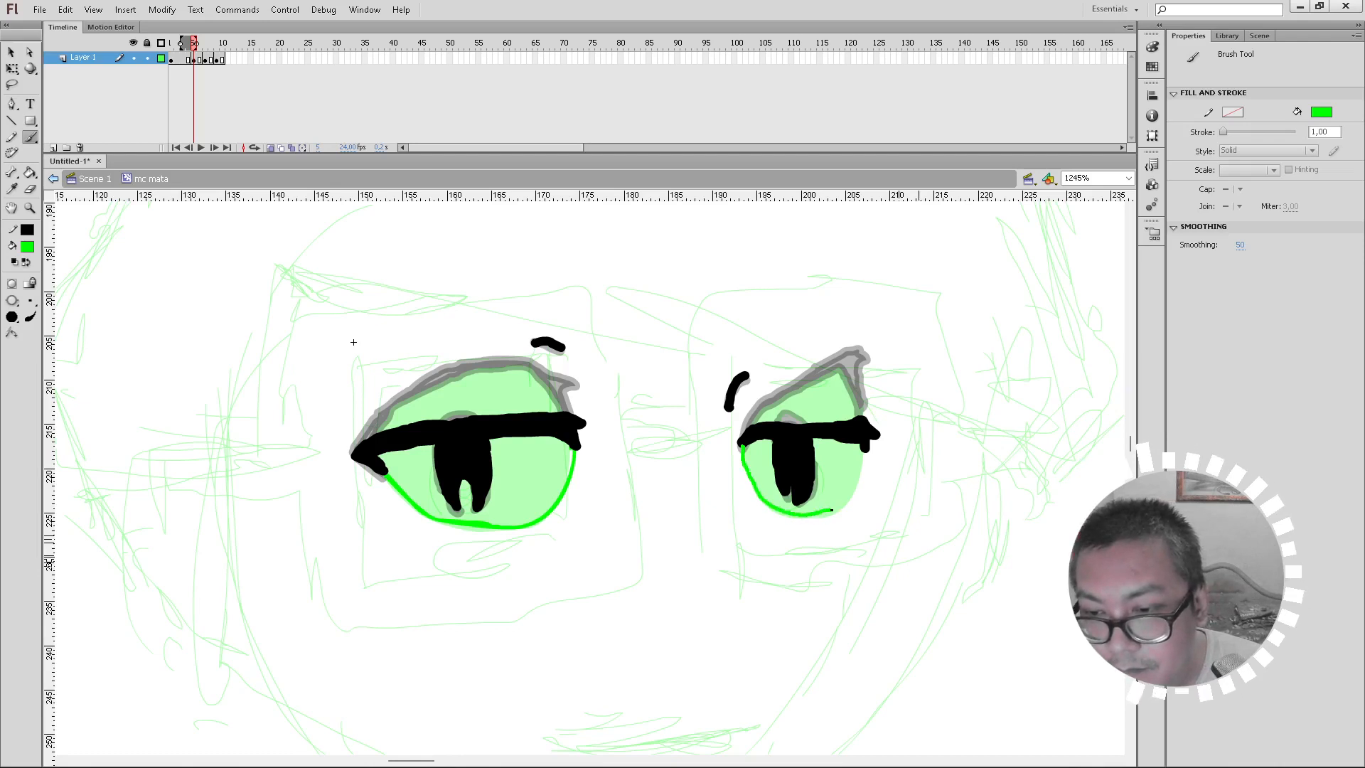
{"action": "left_click_drag", "start_coordinate": [865, 445], "coordinate": [866, 442]}
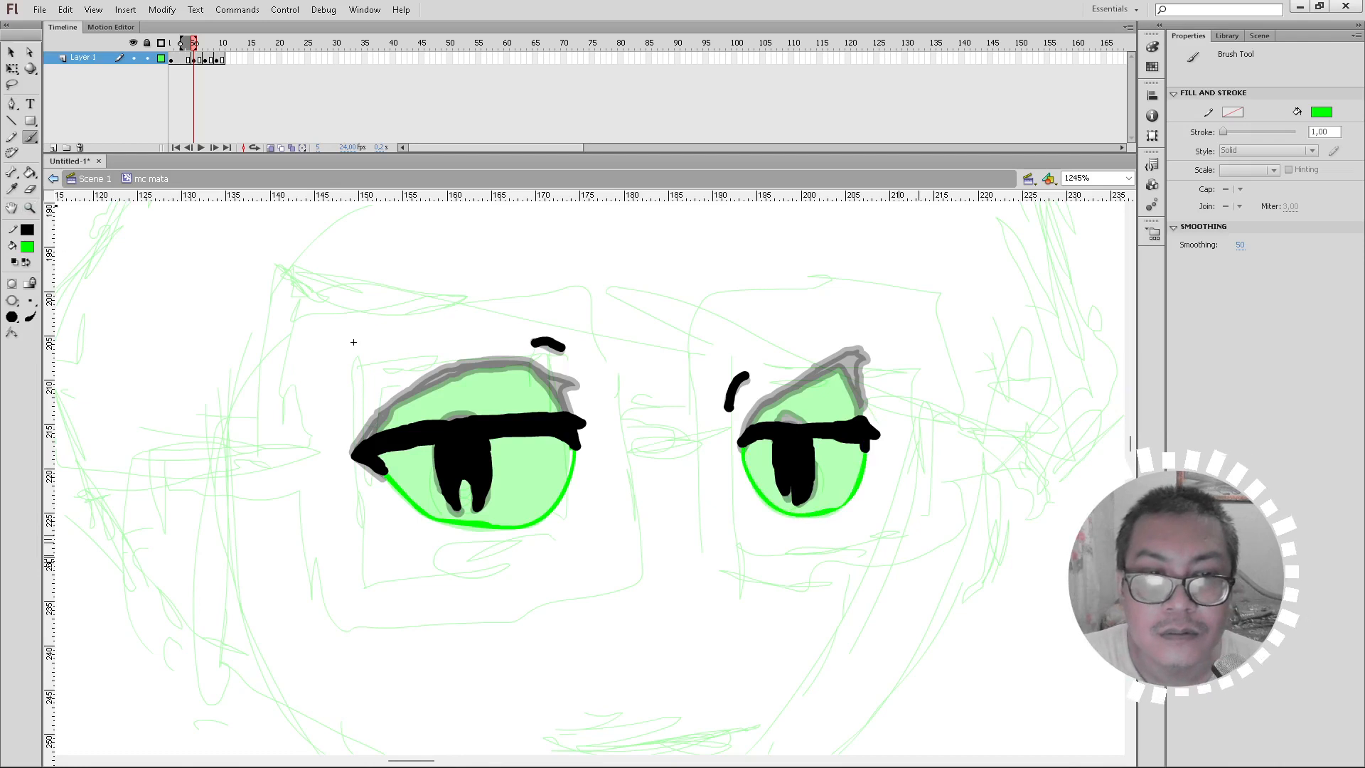
Step: Fill the eyeball areas of both eyes on frame 5 with green using the Paint Bucket
{"action": "left_click", "coordinate": [29, 172]}
{"action": "left_click", "coordinate": [415, 470]}
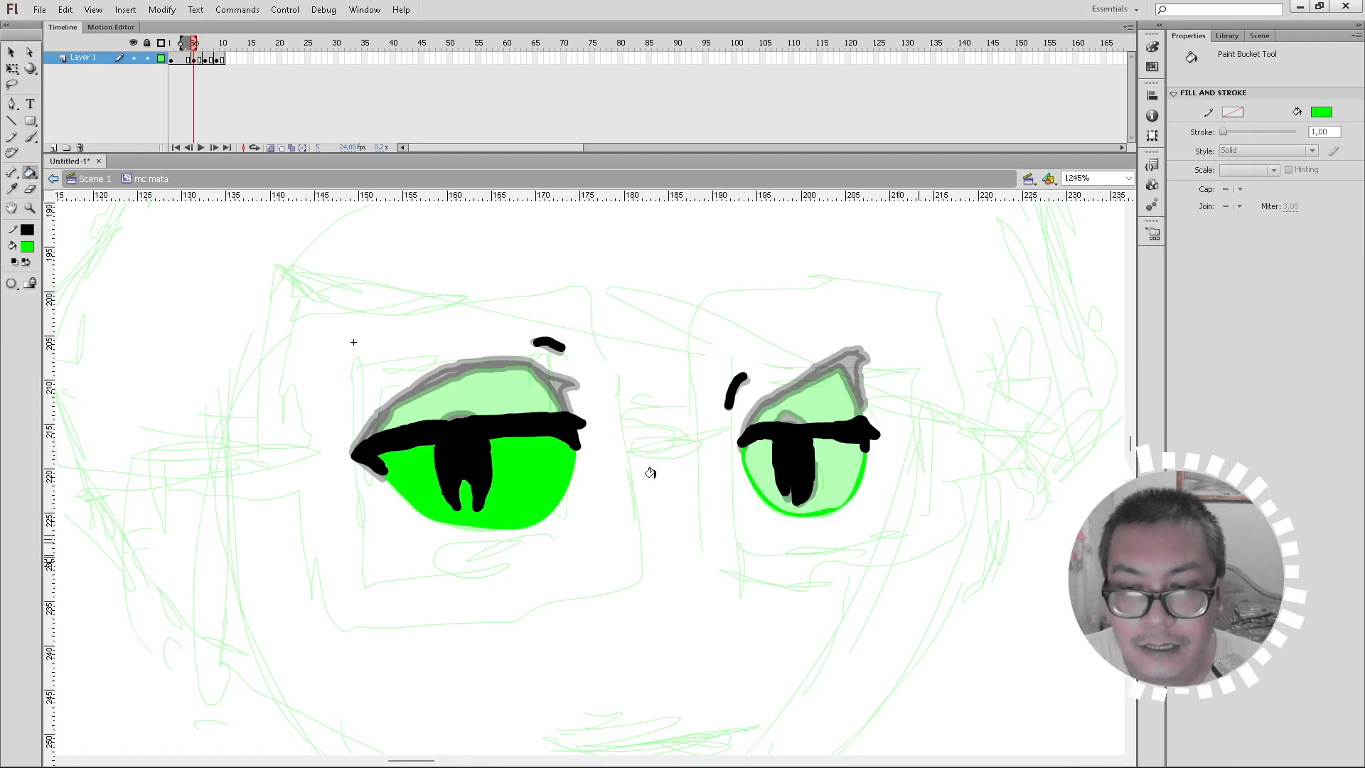
{"action": "left_click", "coordinate": [766, 480]}
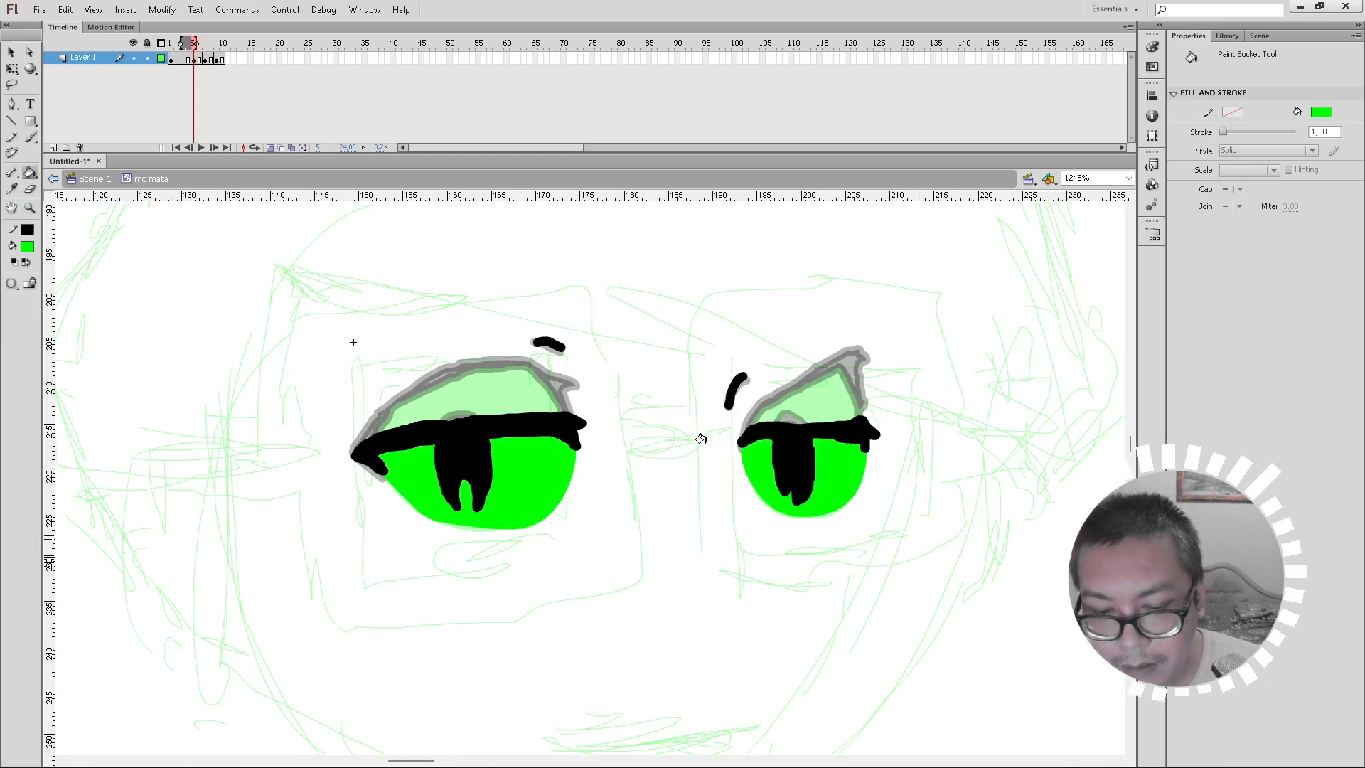
Step: Brush green lower contours under the nearly closed lids of both eyes on frame 7
{"action": "key", "text": "b"}
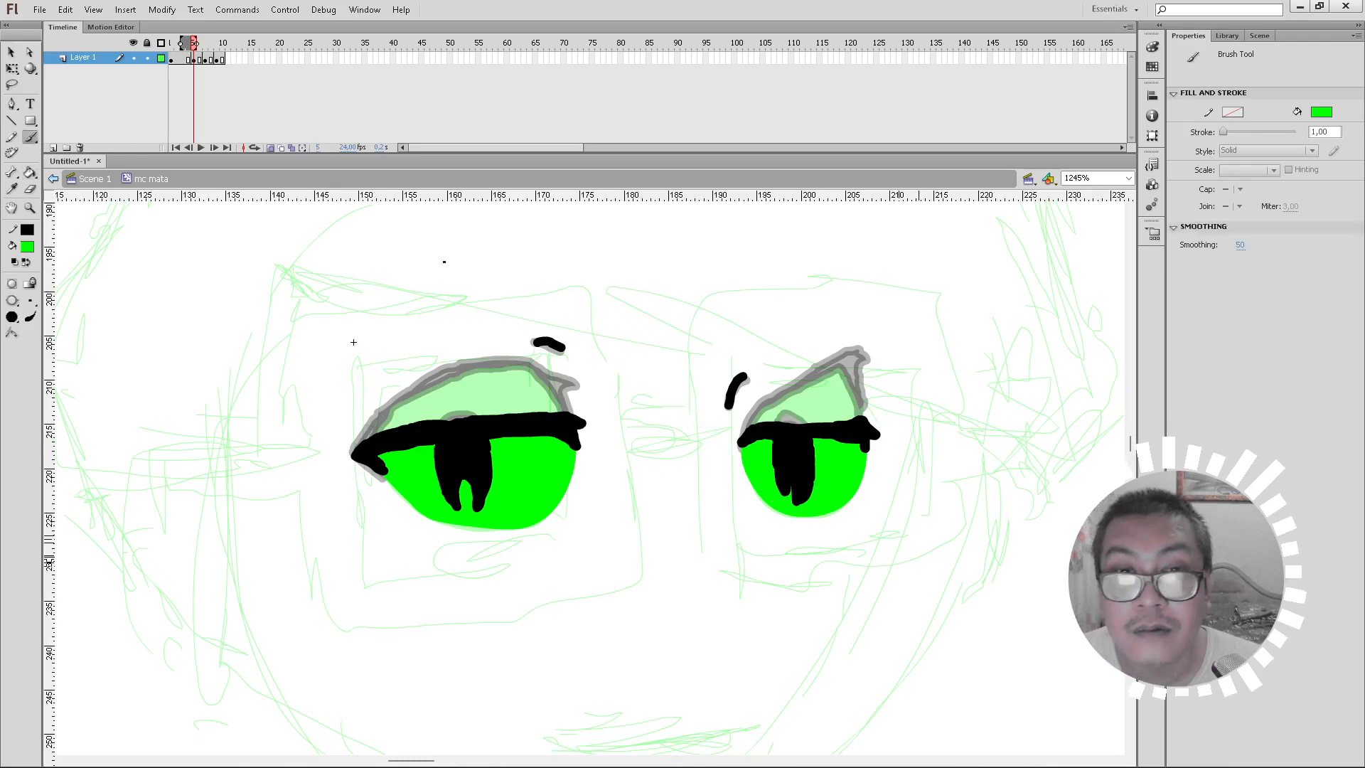
{"action": "left_click", "coordinate": [206, 60]}
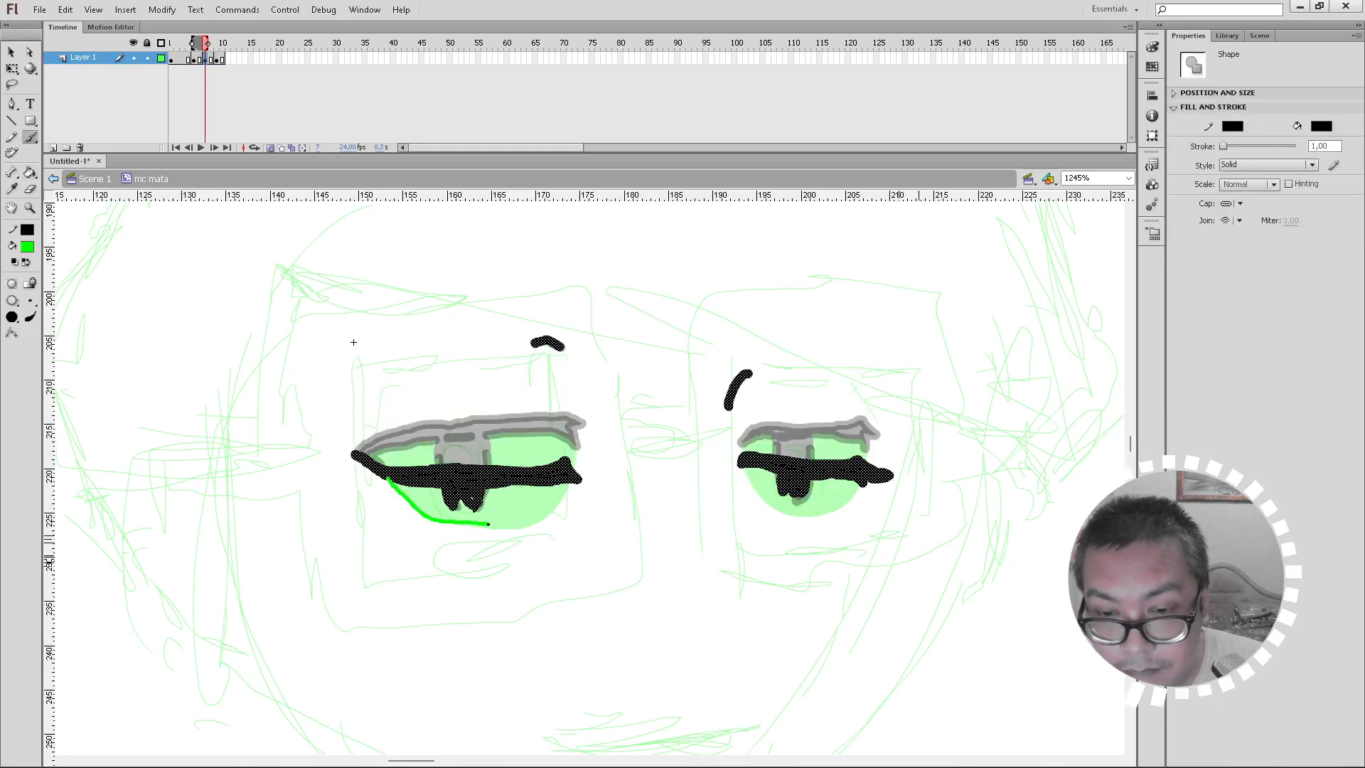
{"action": "key", "text": "Escape"}
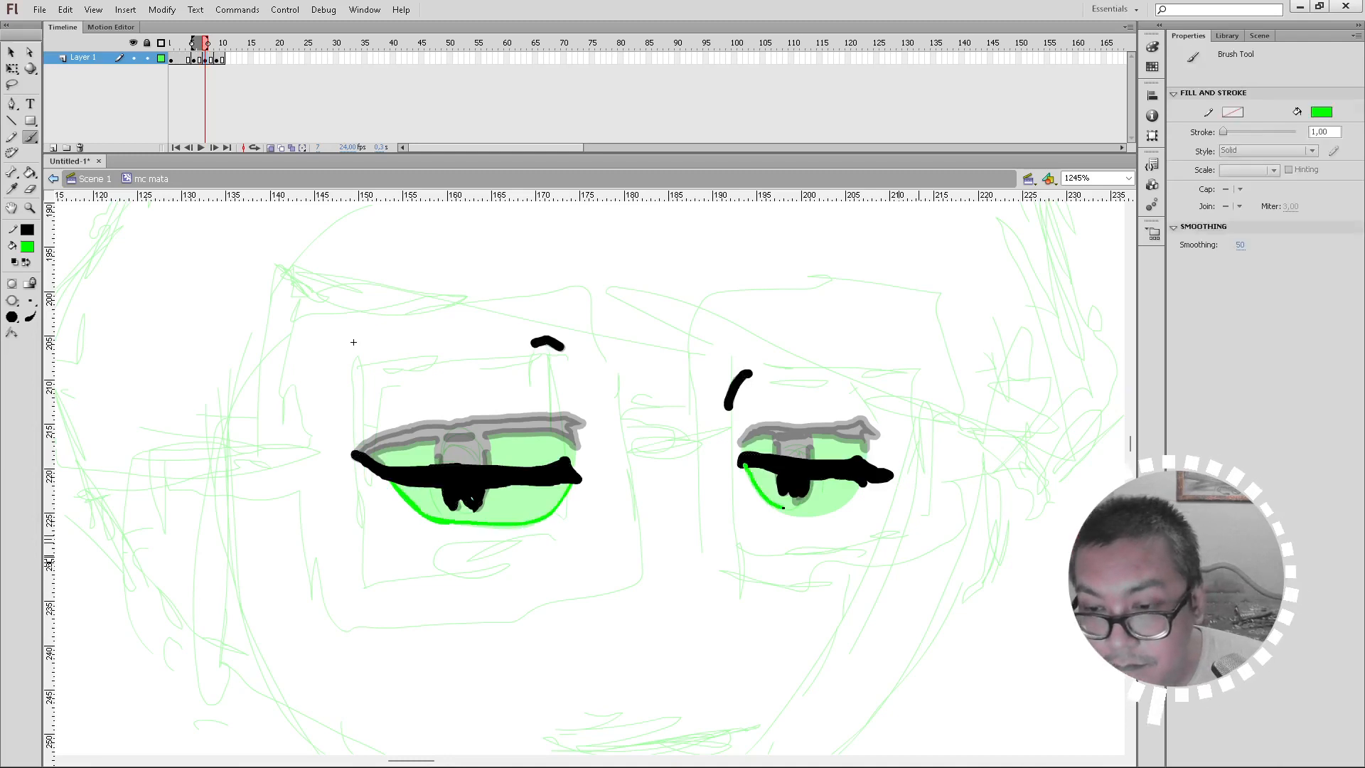
{"action": "left_click_drag", "start_coordinate": [854, 489], "coordinate": [862, 484]}
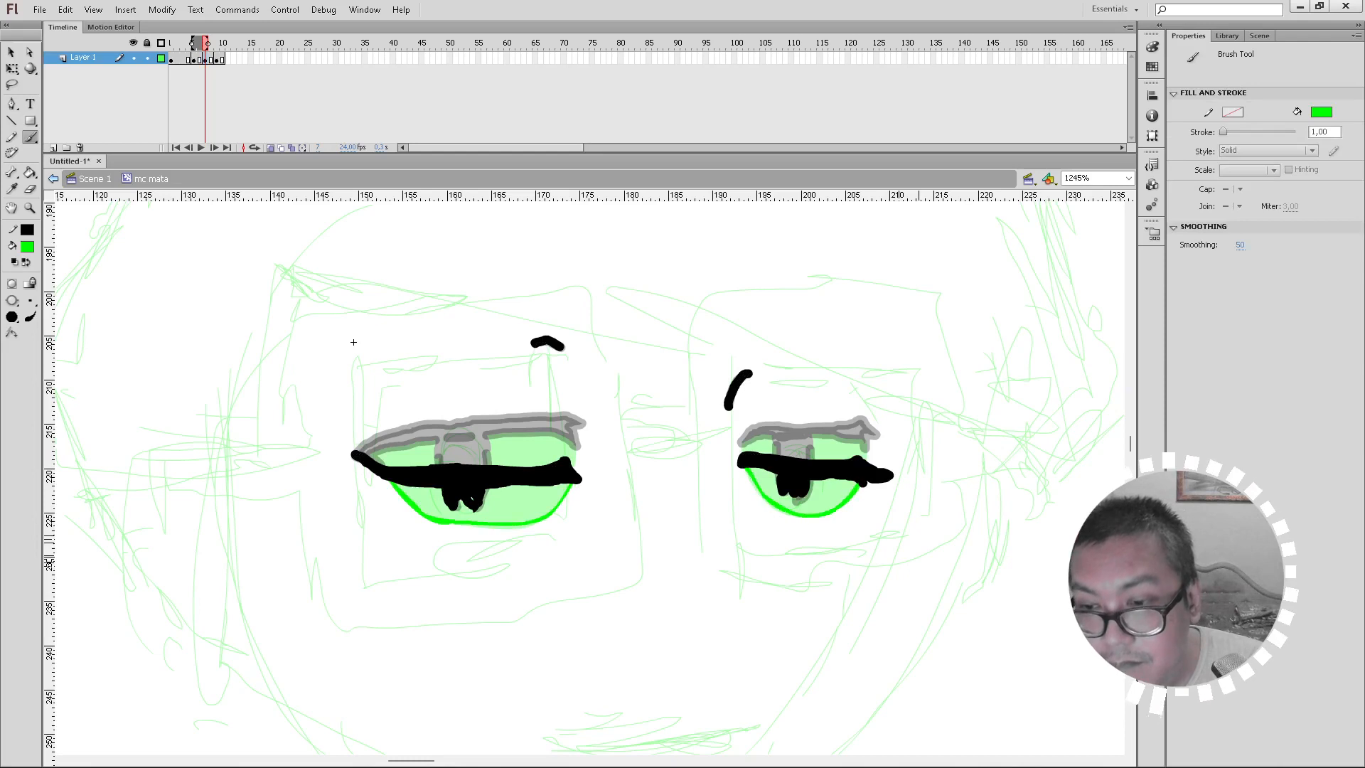
Step: Fill the enclosed eyeball areas of both eyes on frame 7 with green using the Paint Bucket
{"action": "key", "text": "k"}
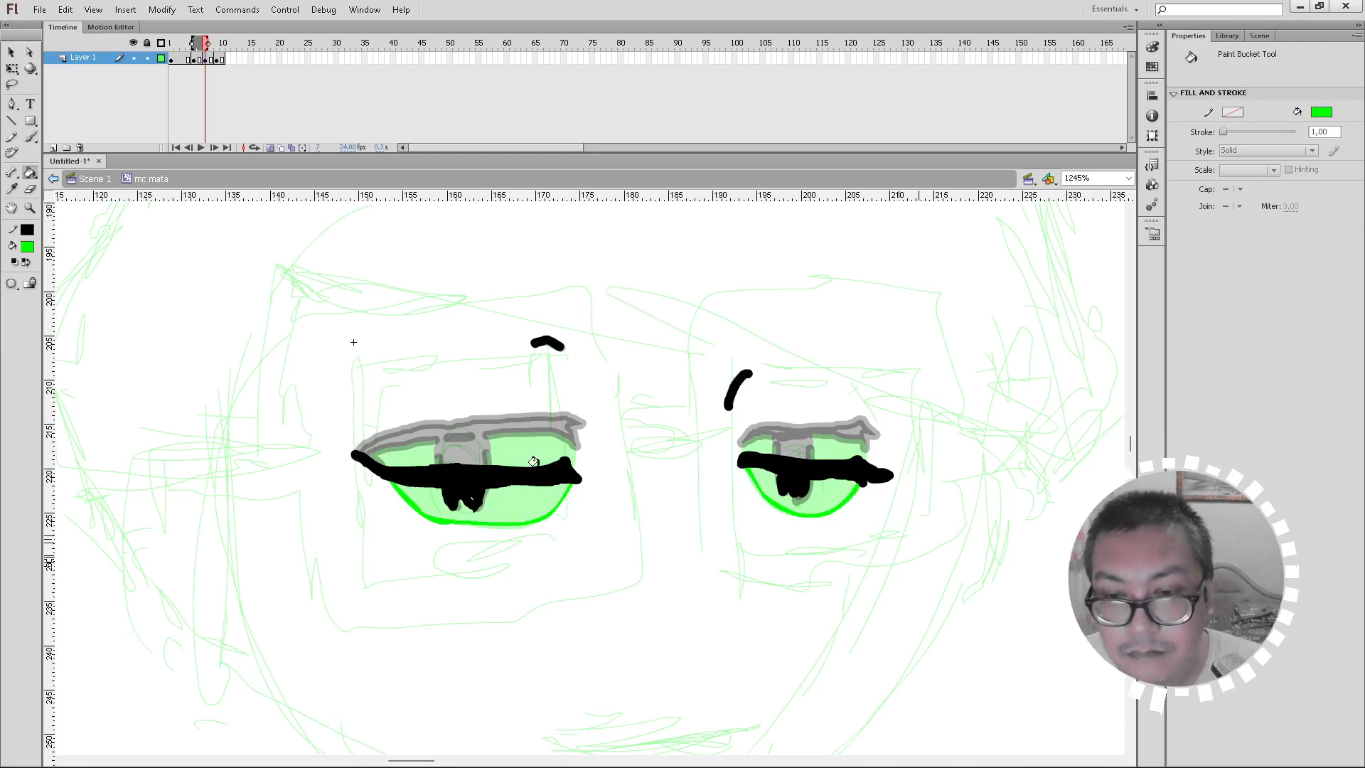
{"action": "left_click", "coordinate": [532, 500]}
{"action": "left_click", "coordinate": [762, 488]}
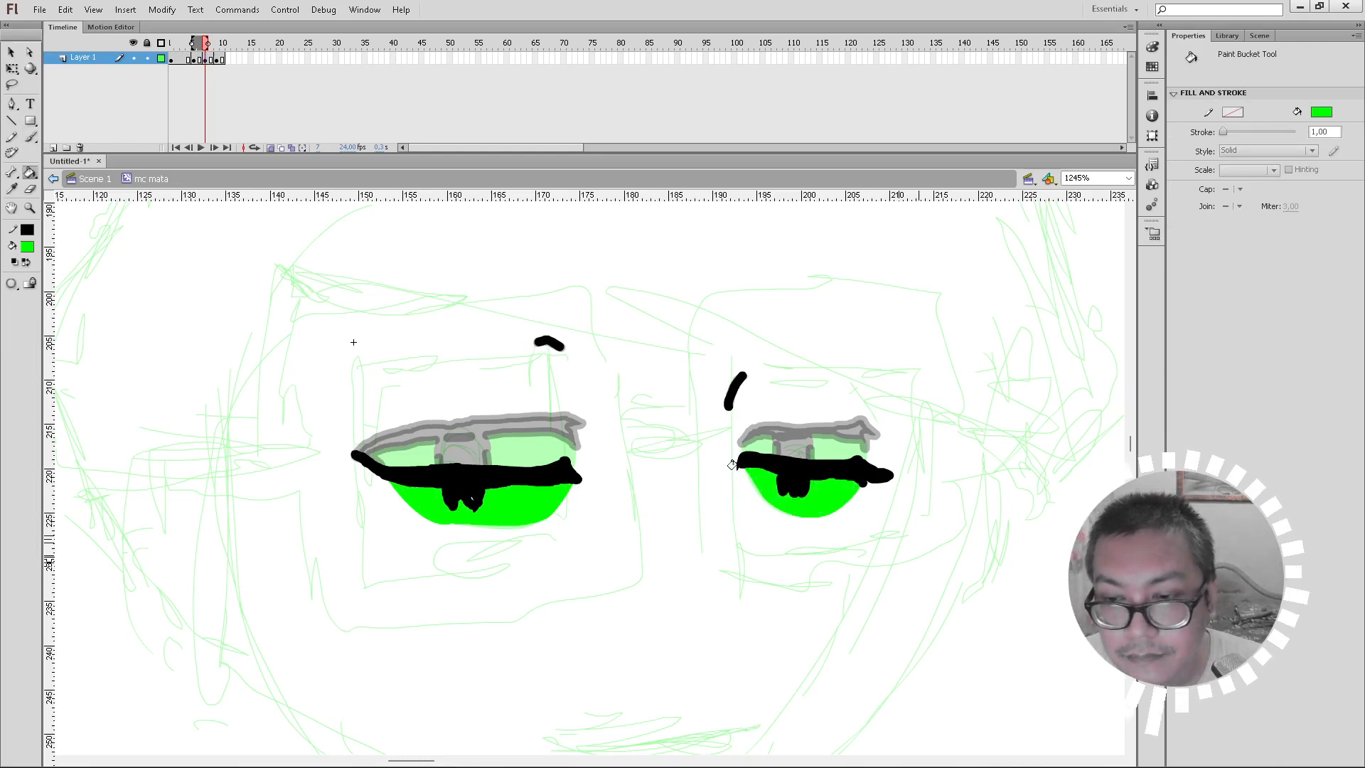
Step: Check the closed eyes on frame 9, turn off onion skinning and return to the open-eye frames
{"action": "left_click", "coordinate": [217, 59]}
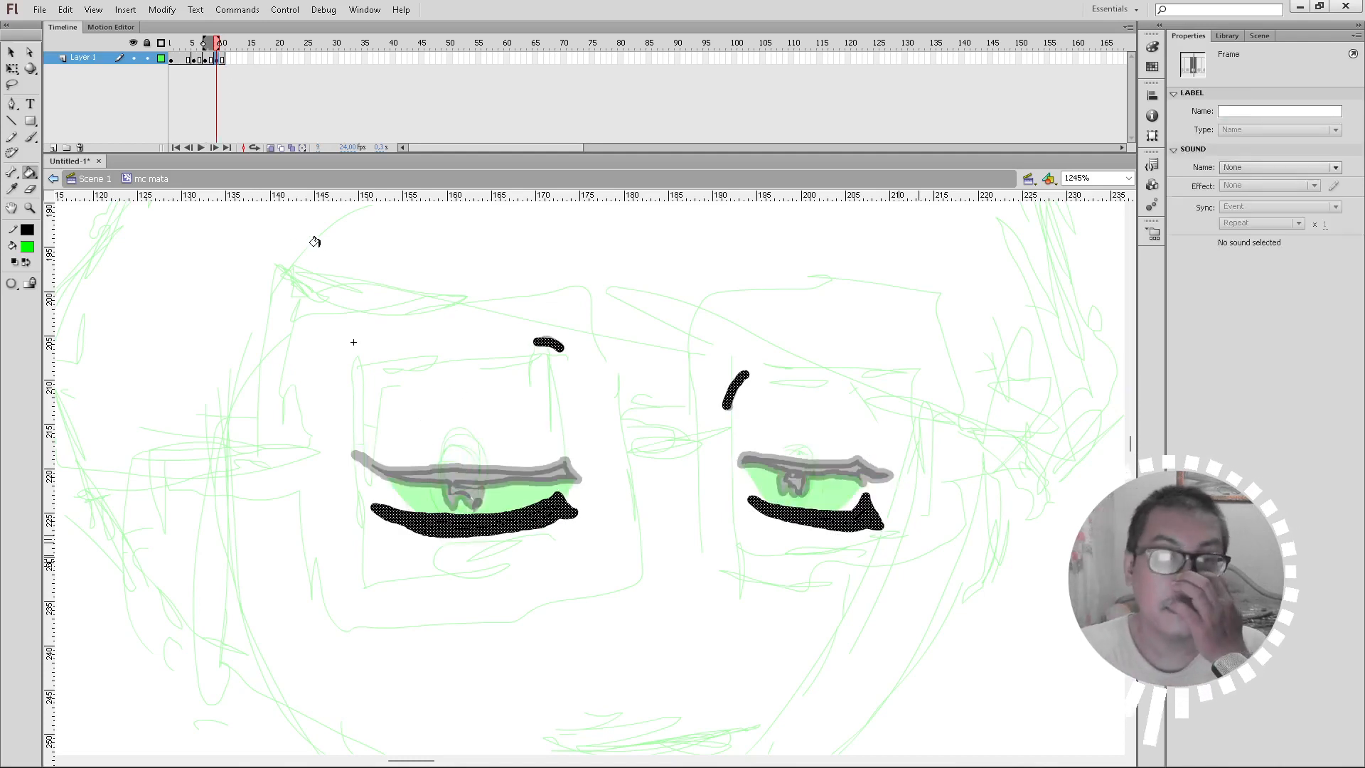
{"action": "left_click", "coordinate": [270, 148]}
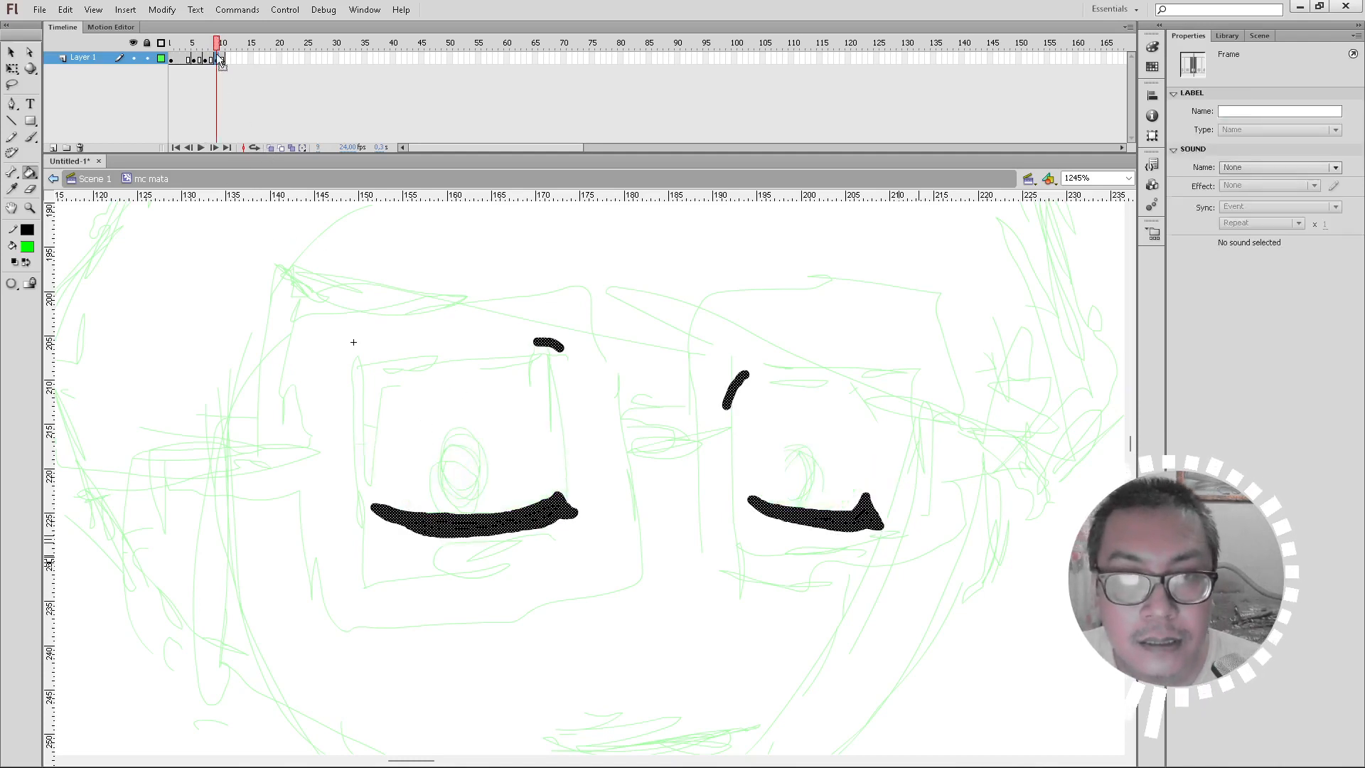
{"action": "left_click_drag", "start_coordinate": [218, 43], "coordinate": [182, 44]}
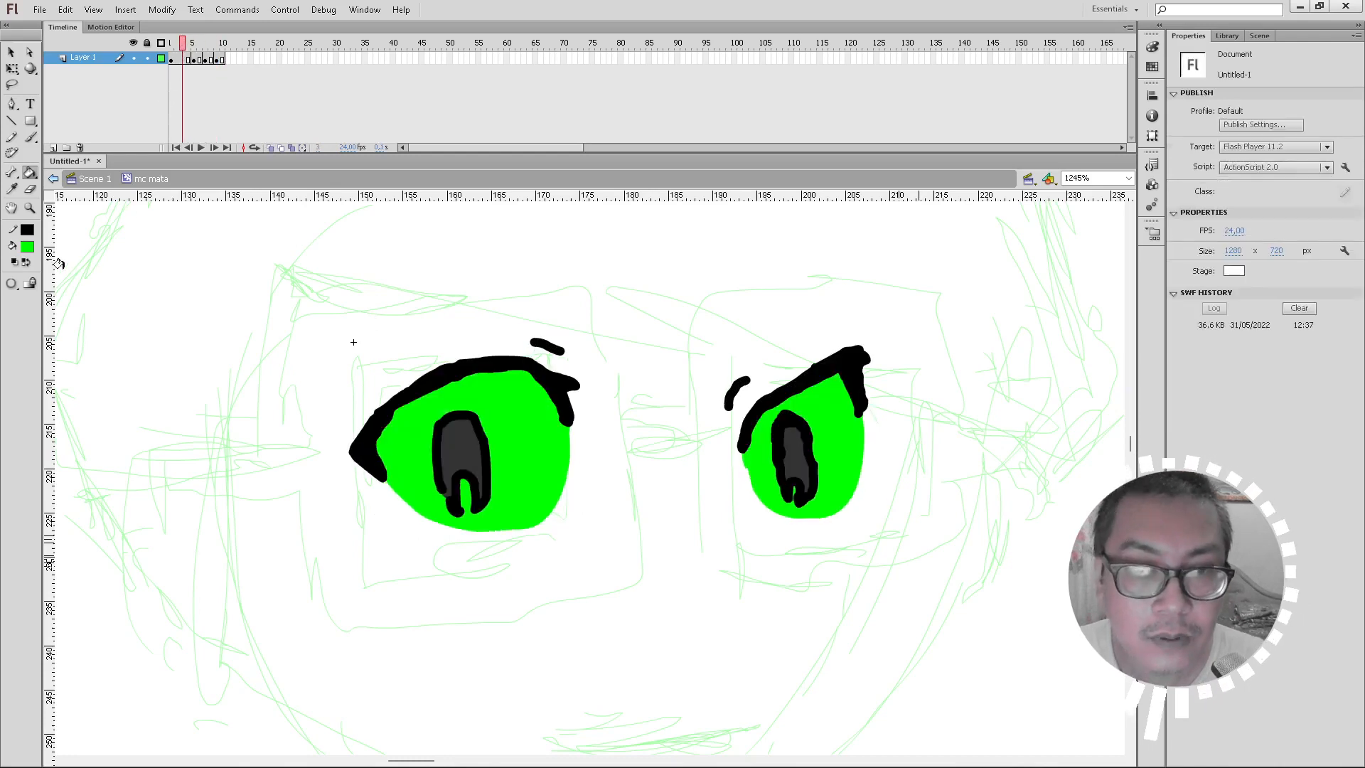
Step: Set the fill colour to white and recolour both green eyeballs of the open eyes with the Paint Bucket
{"action": "left_click", "coordinate": [29, 246]}
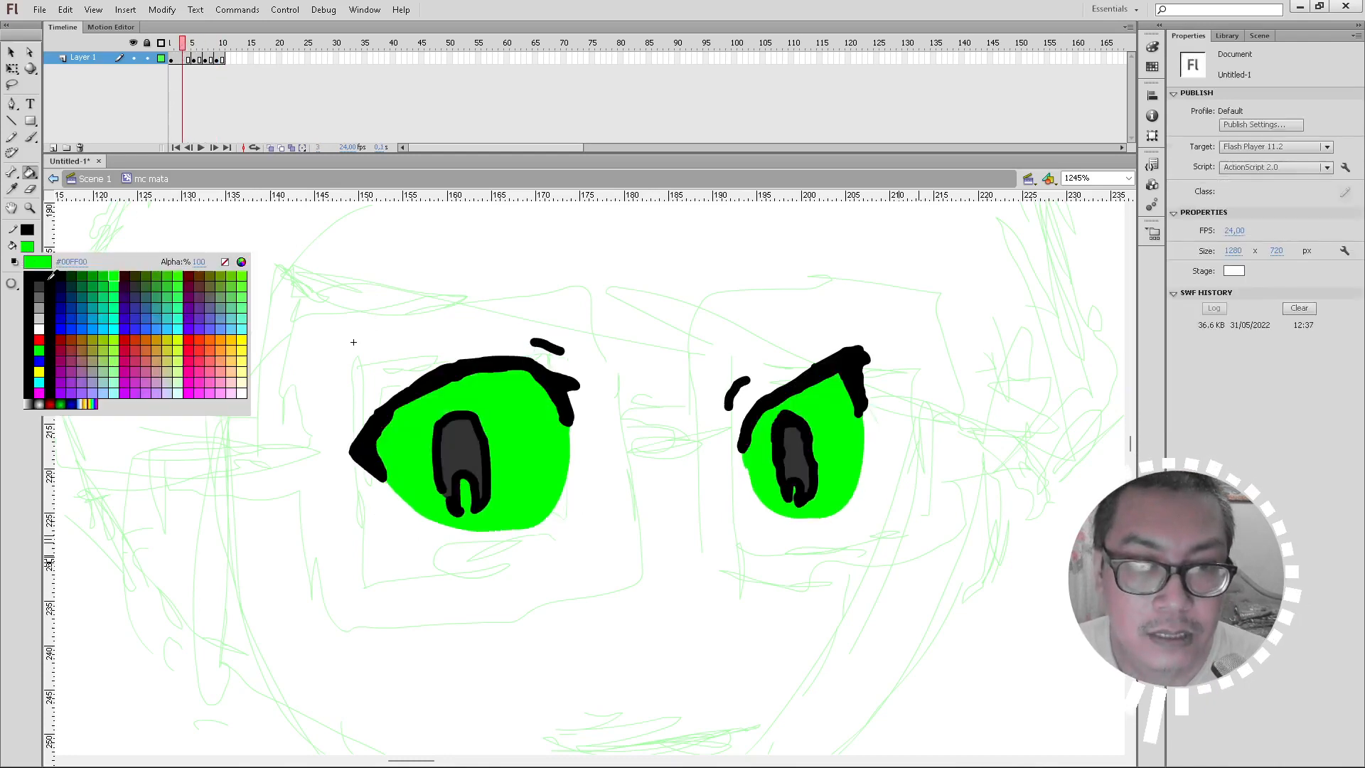
{"action": "left_click", "coordinate": [41, 327]}
{"action": "left_click", "coordinate": [412, 418]}
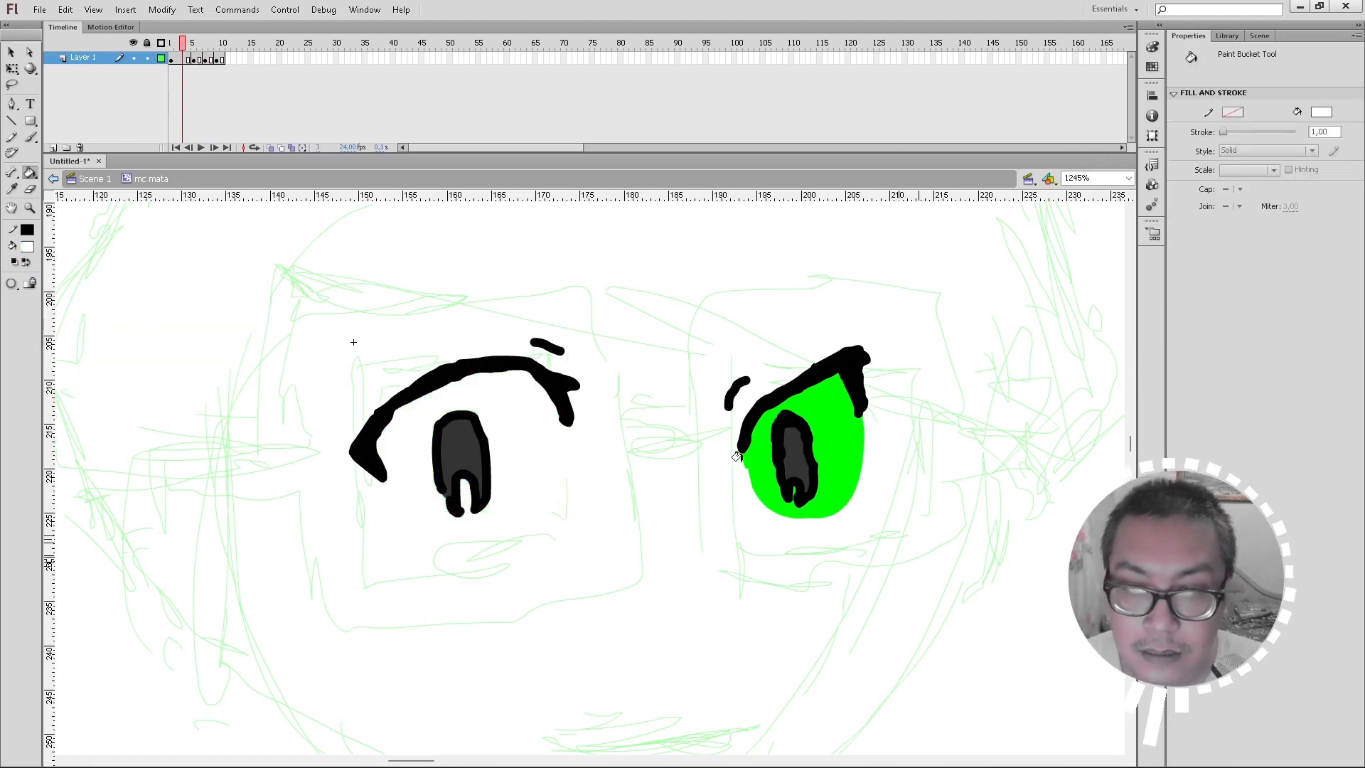
{"action": "left_click", "coordinate": [759, 470]}
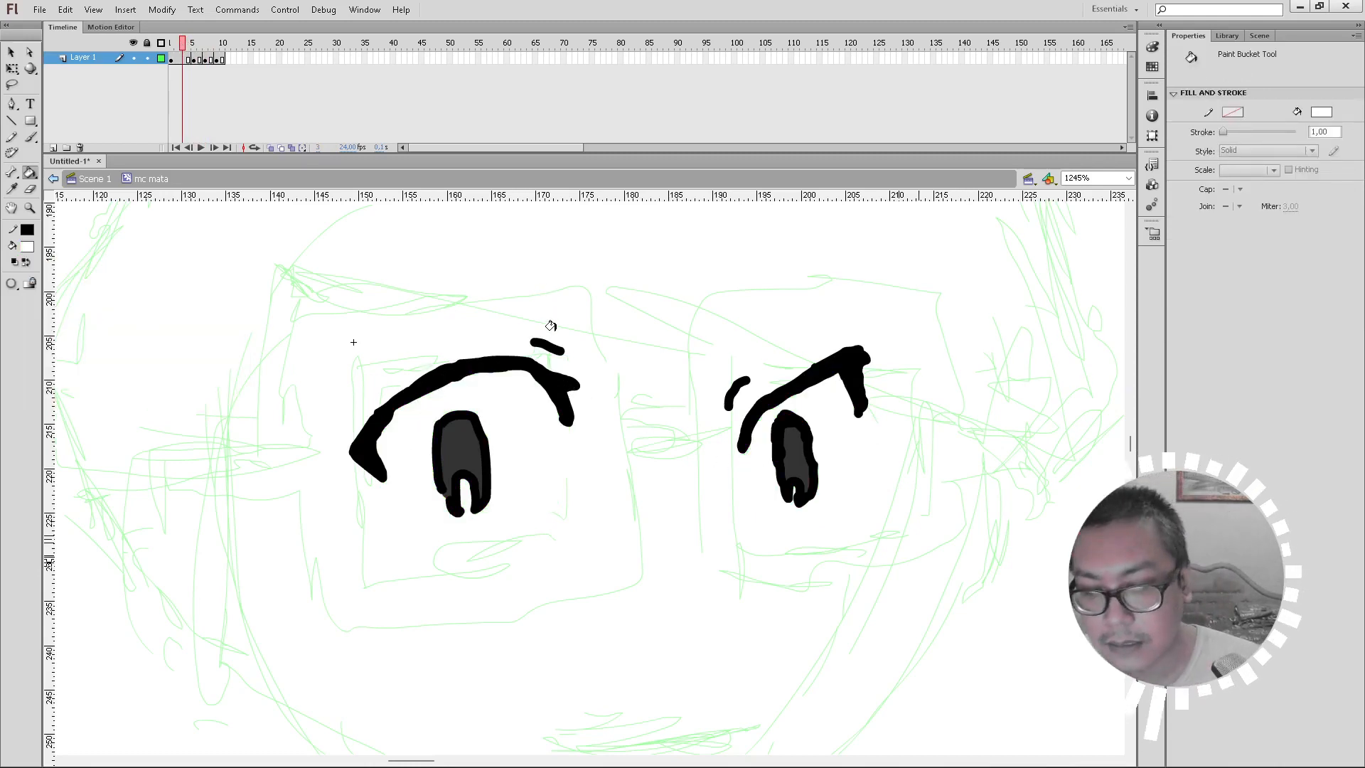
Step: Advance to frame 5 and recolour both green eyeballs of the half-closed eyes white
{"action": "key", "text": "period"}
{"action": "key", "text": "period"}
{"action": "left_click", "coordinate": [467, 496]}
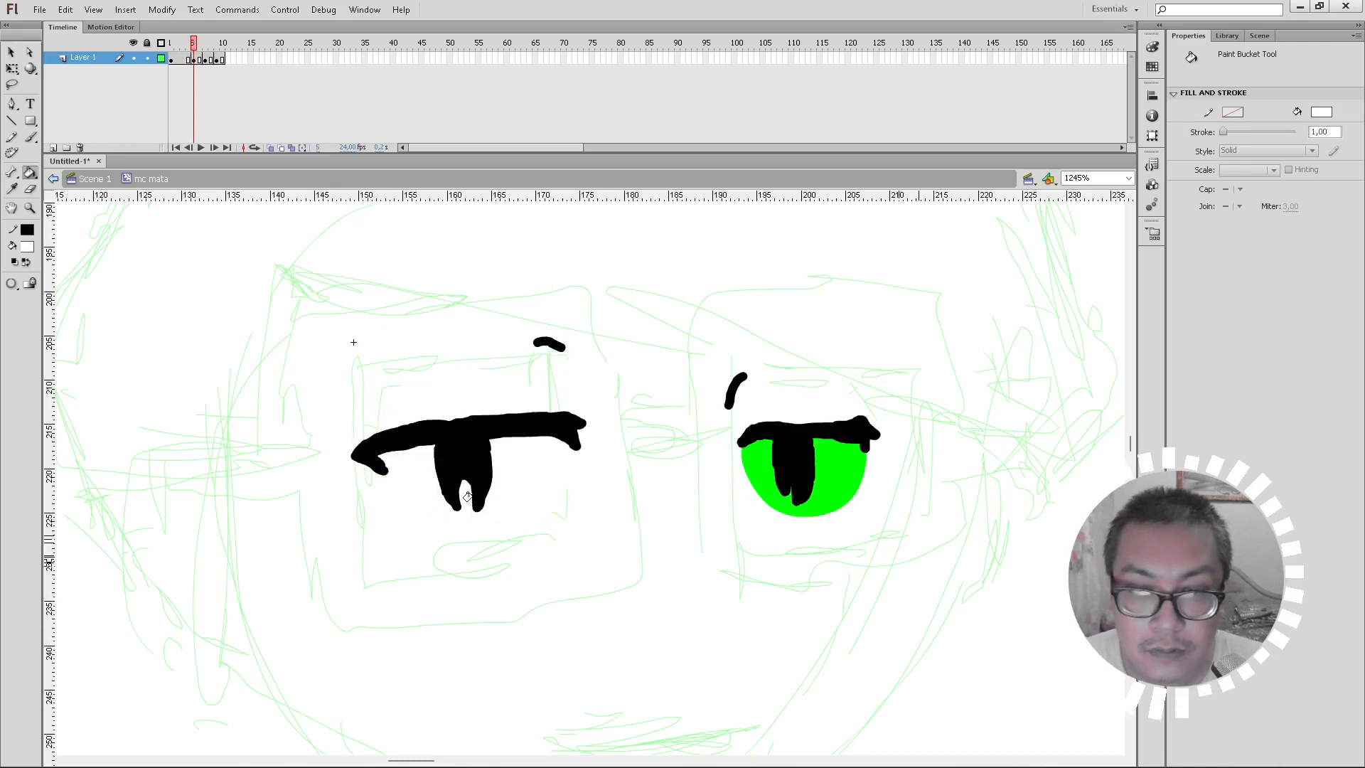
{"action": "left_click", "coordinate": [753, 480]}
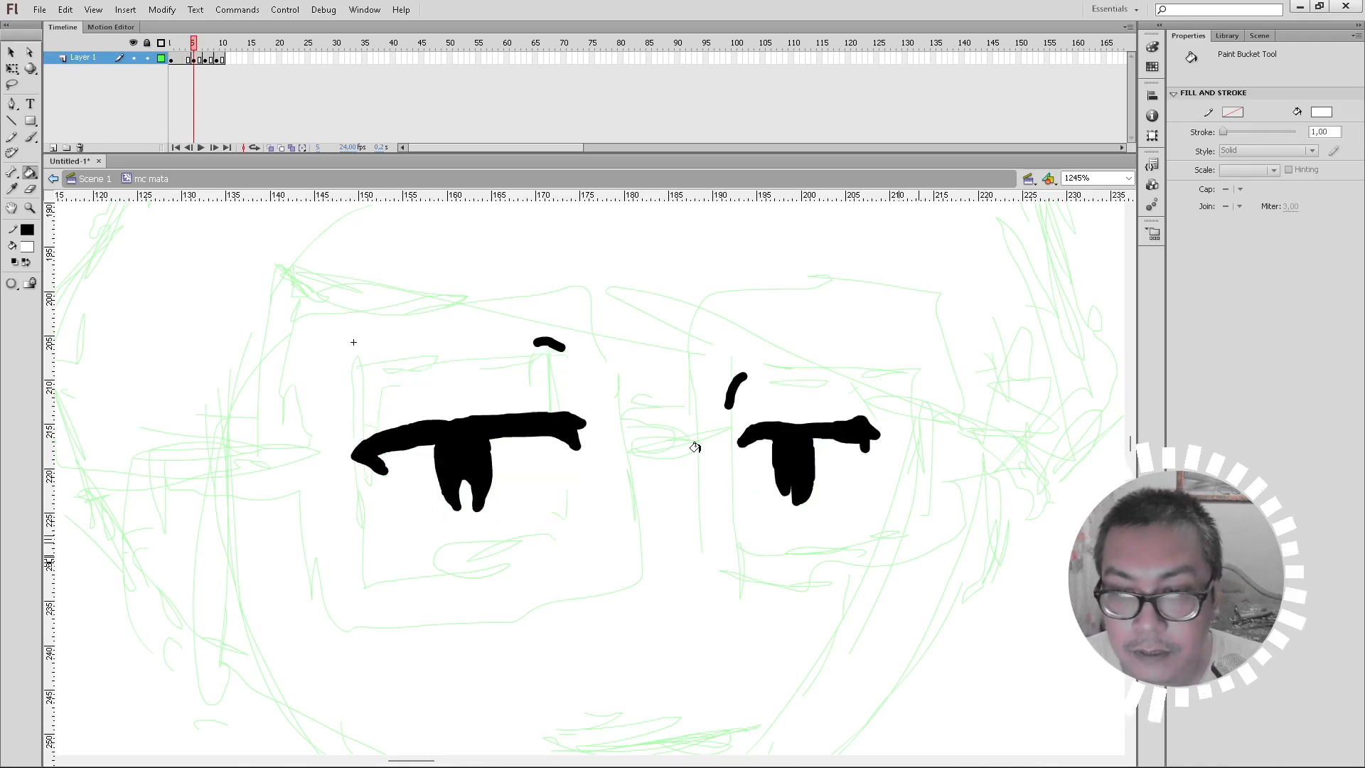
Step: Recolour both green eyeballs on frame 7 white, undoing the accidental recolouring and clearing the selection first
{"action": "left_click", "coordinate": [206, 63]}
{"action": "left_click", "coordinate": [420, 489]}
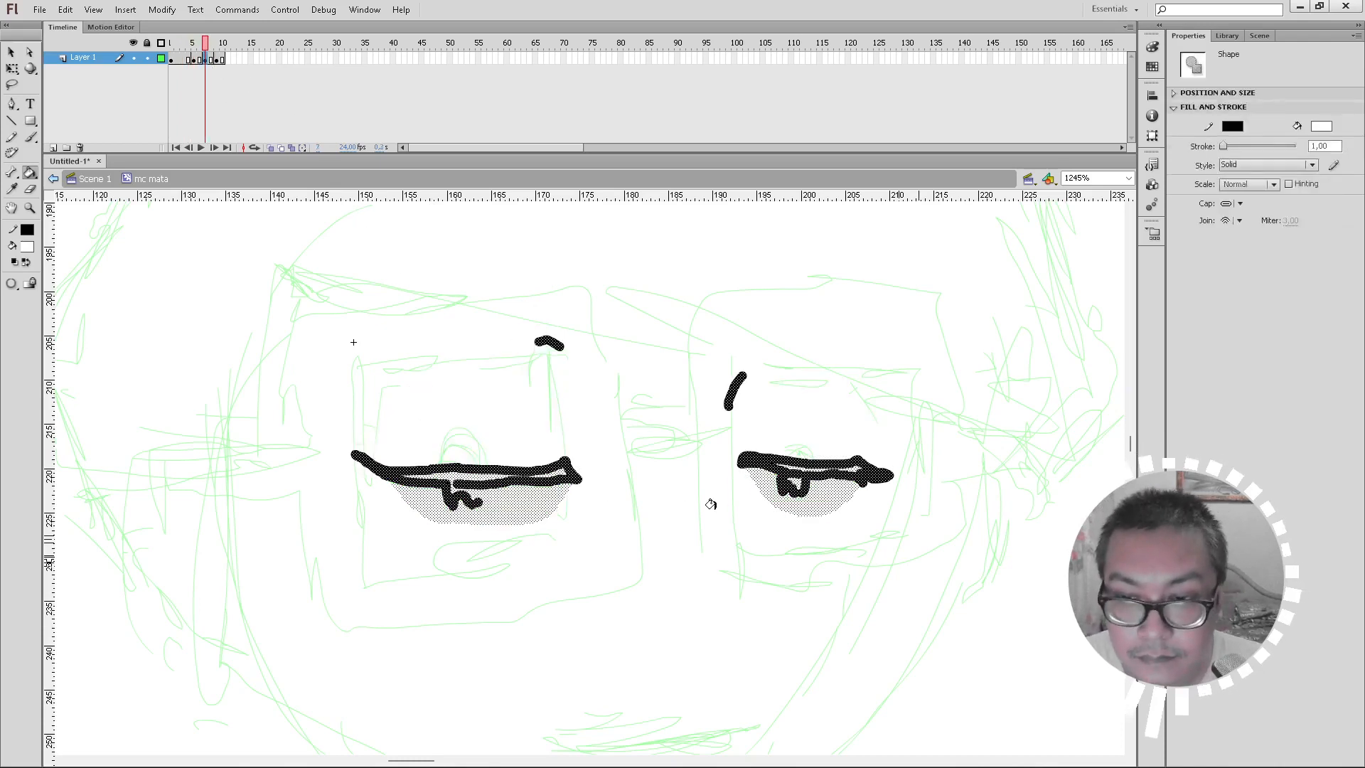
{"action": "key", "text": "ctrl+z"}
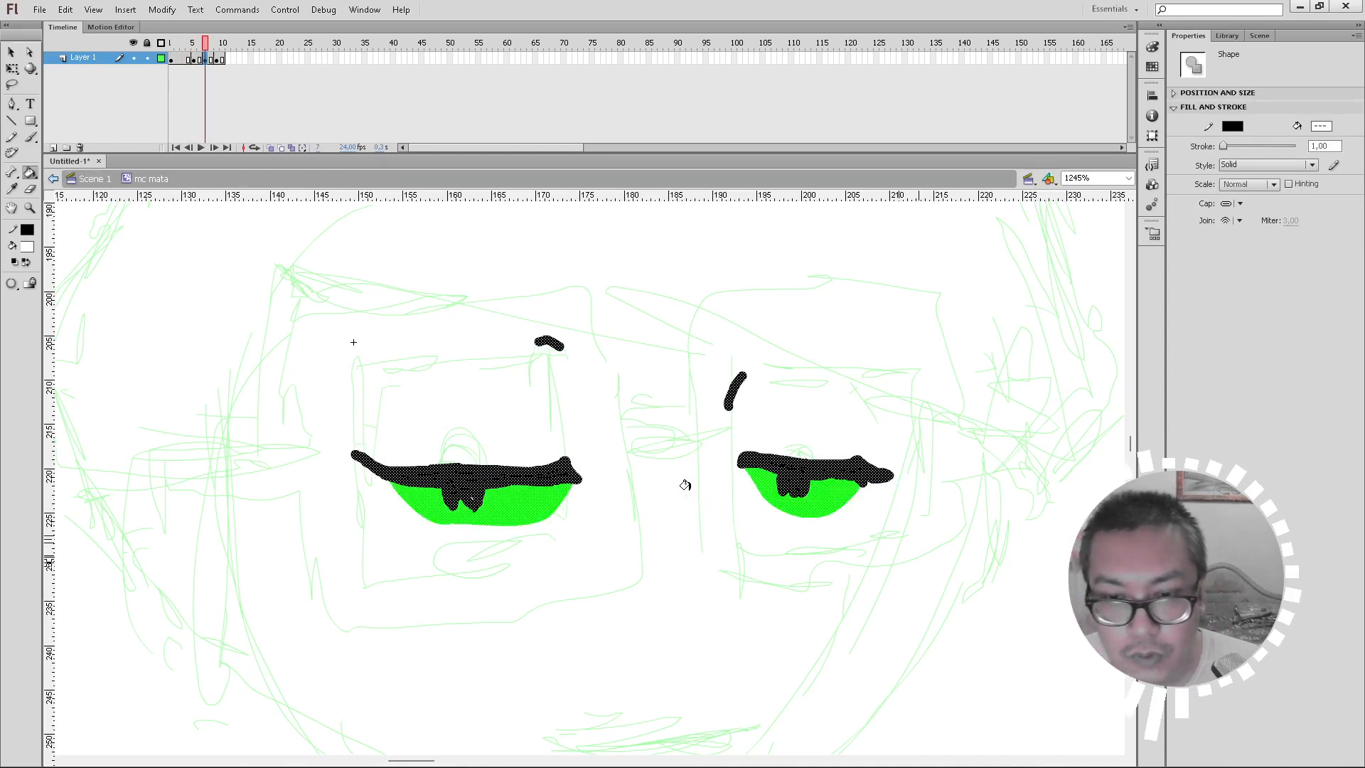
{"action": "left_click", "coordinate": [670, 501]}
{"action": "left_click", "coordinate": [558, 512]}
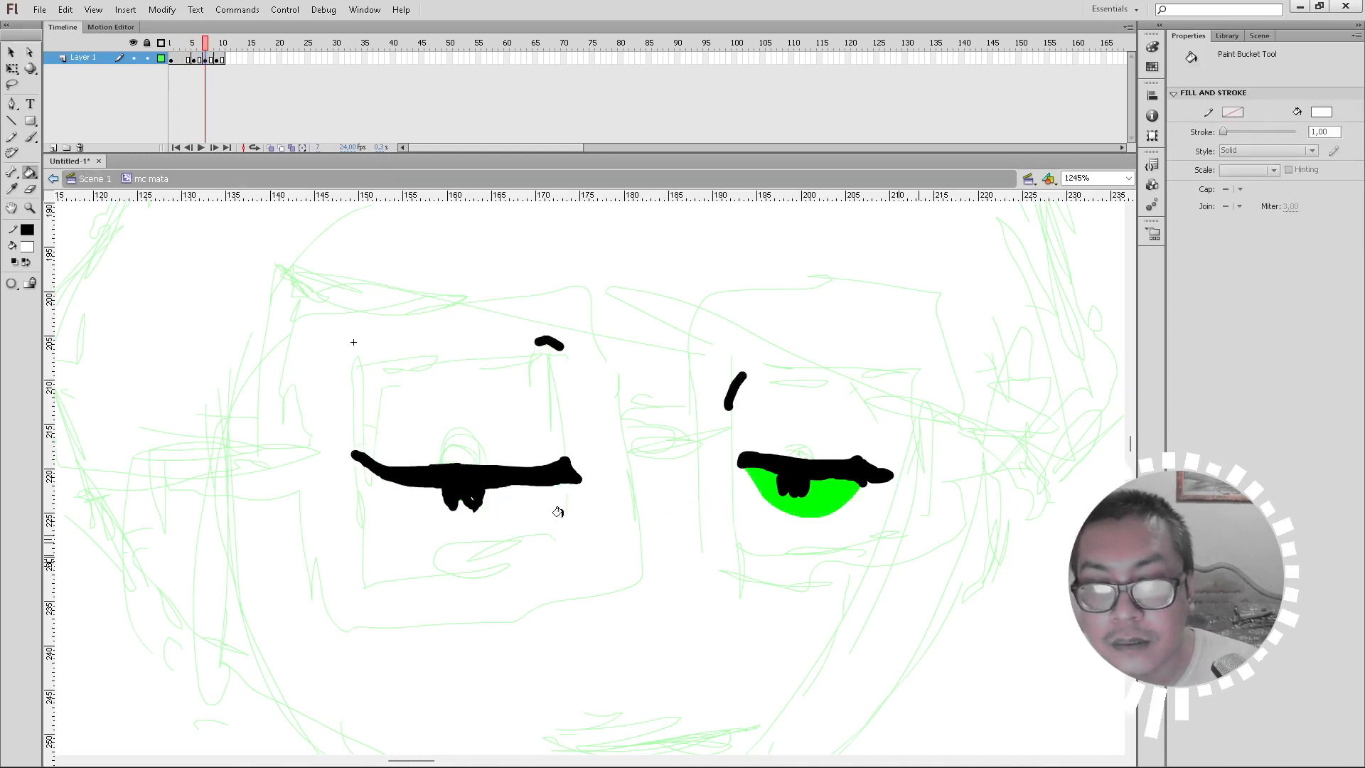
{"action": "left_click", "coordinate": [762, 485]}
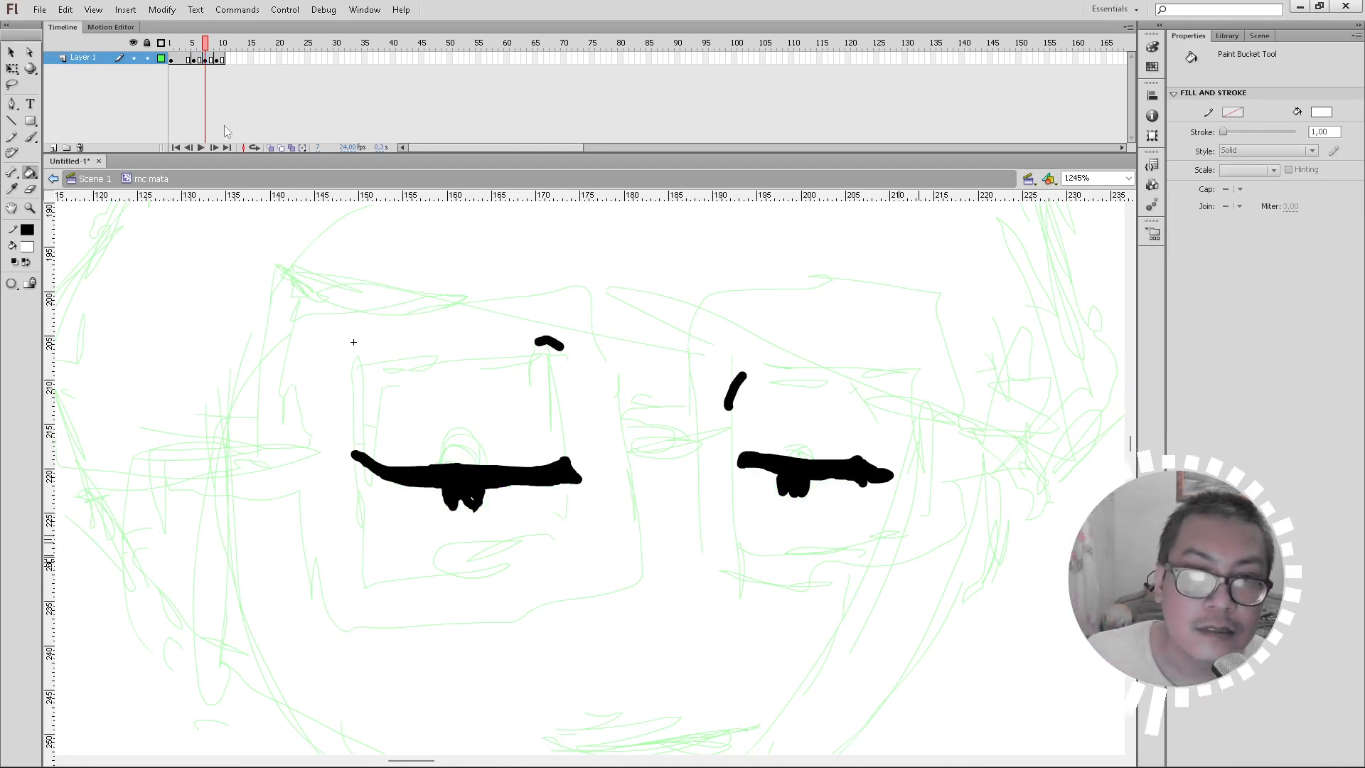
Step: Copy frames 1 to 10 of Layer 1 and paste them starting at frame 11
{"action": "mouse_move", "coordinate": [206, 44]}
{"action": "left_mouse_down"}
{"action": "mouse_move", "coordinate": [176, 44]}
{"action": "mouse_move", "coordinate": [223, 60]}
{"action": "mouse_move", "coordinate": [158, 60]}
{"action": "mouse_move", "coordinate": [242, 73]}
{"action": "mouse_move", "coordinate": [175, 71]}
{"action": "mouse_move", "coordinate": [175, 57]}
{"action": "mouse_move", "coordinate": [223, 58]}
{"action": "left_mouse_up"}
{"action": "right_click", "coordinate": [223, 57]}
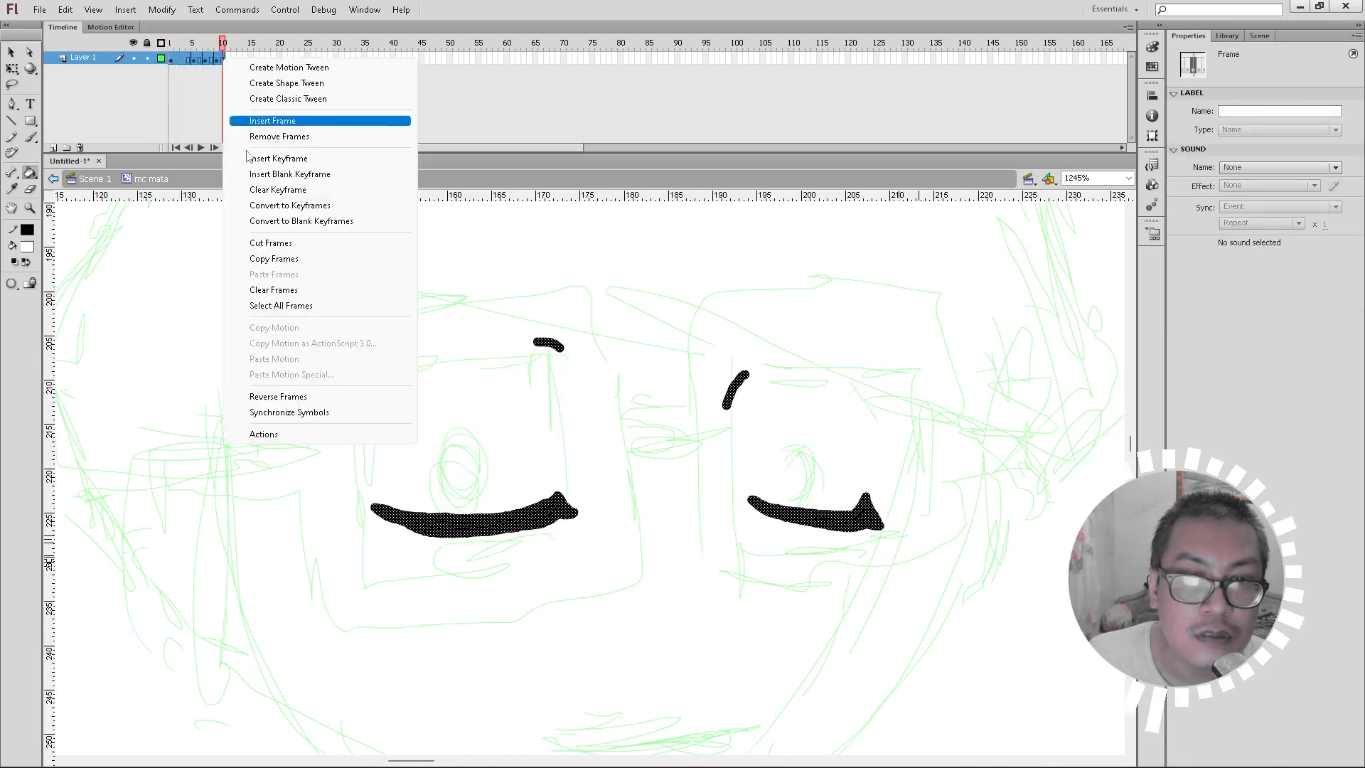
{"action": "left_click", "coordinate": [277, 259]}
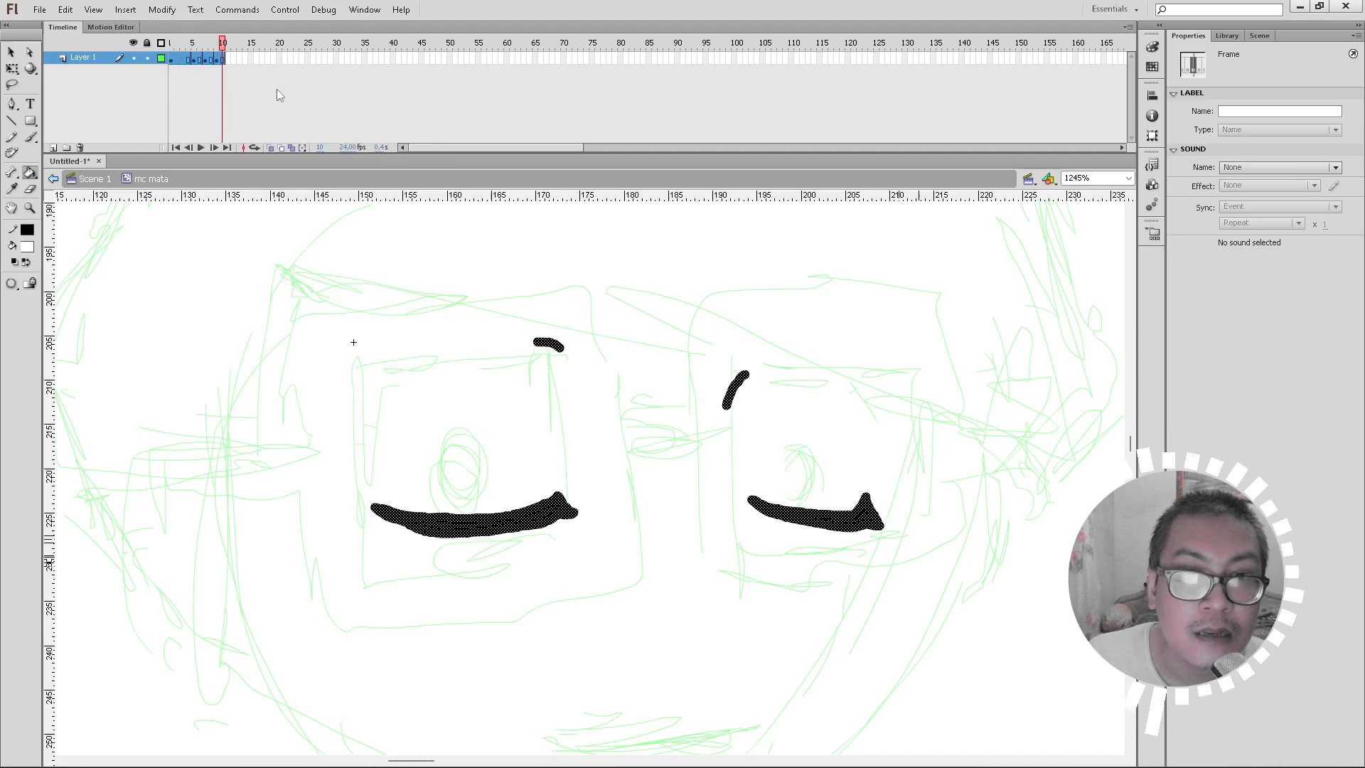
{"action": "left_click", "coordinate": [229, 58]}
{"action": "right_click", "coordinate": [229, 58]}
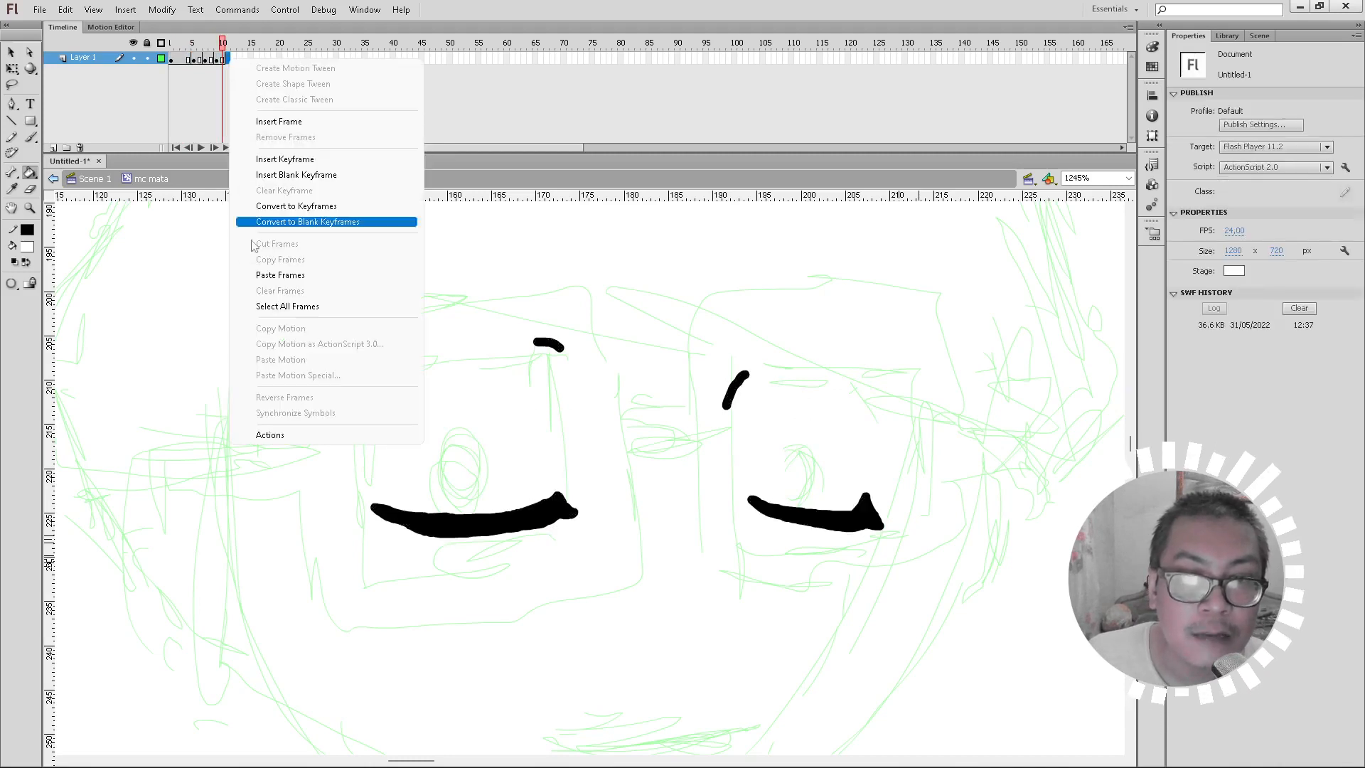
{"action": "left_click", "coordinate": [265, 275]}
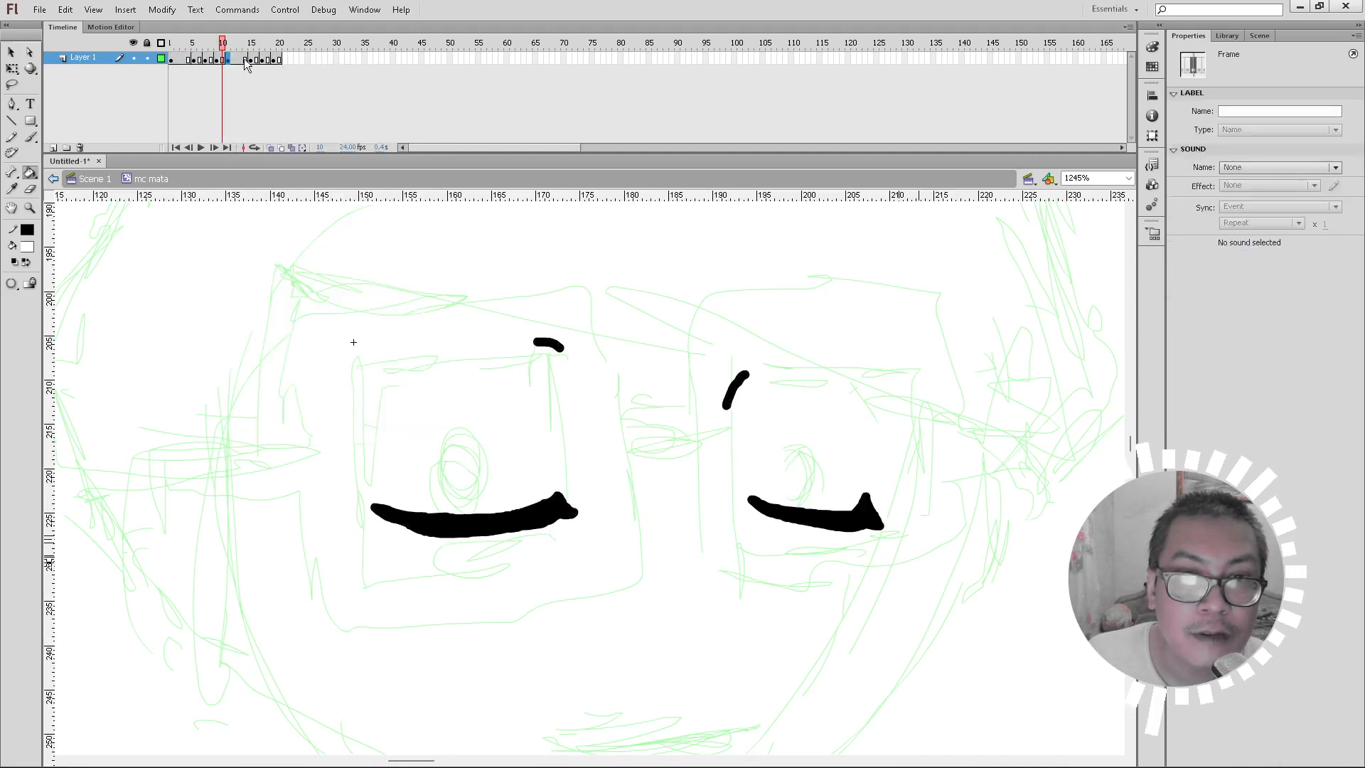
Step: Reverse the pasted frames 11 to 20 and play the blink animation from frame 1
{"action": "left_click_drag", "start_coordinate": [229, 57], "coordinate": [279, 58]}
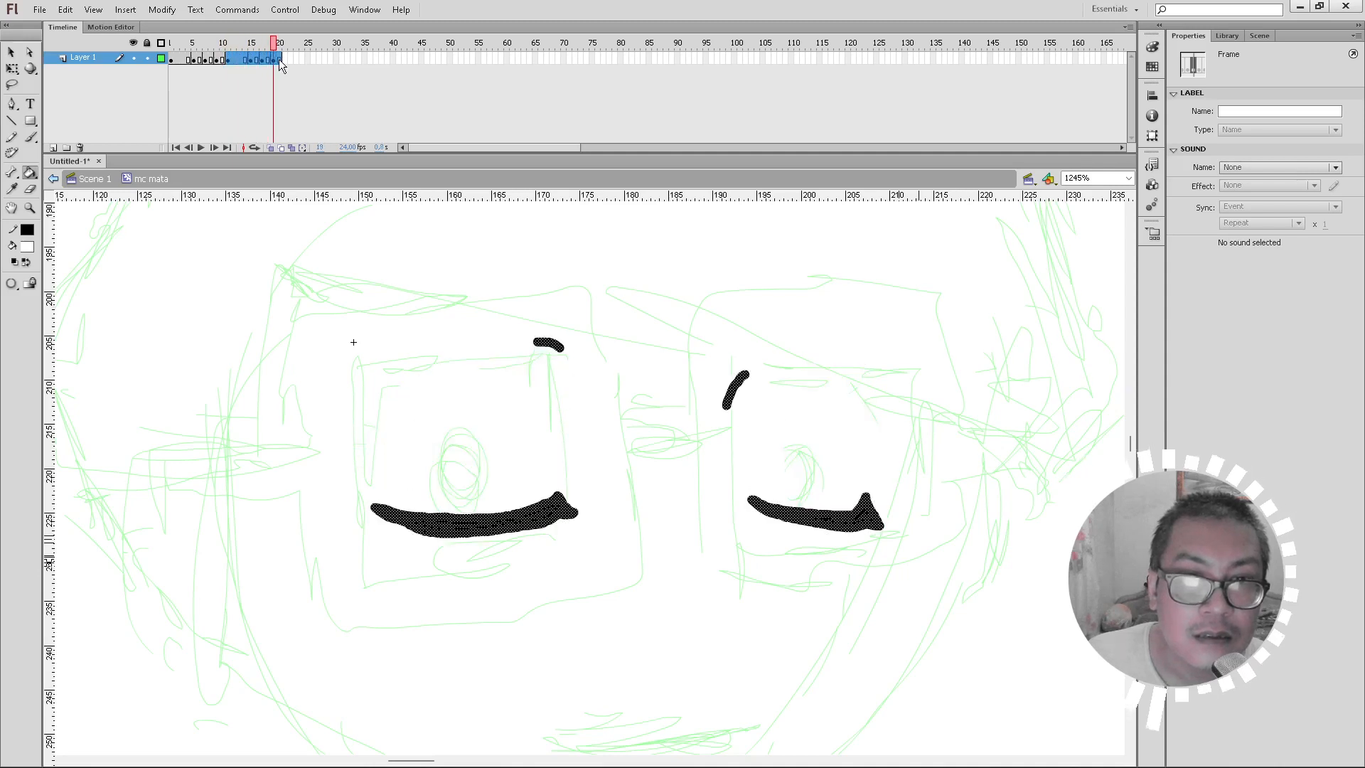
{"action": "right_click", "coordinate": [278, 61]}
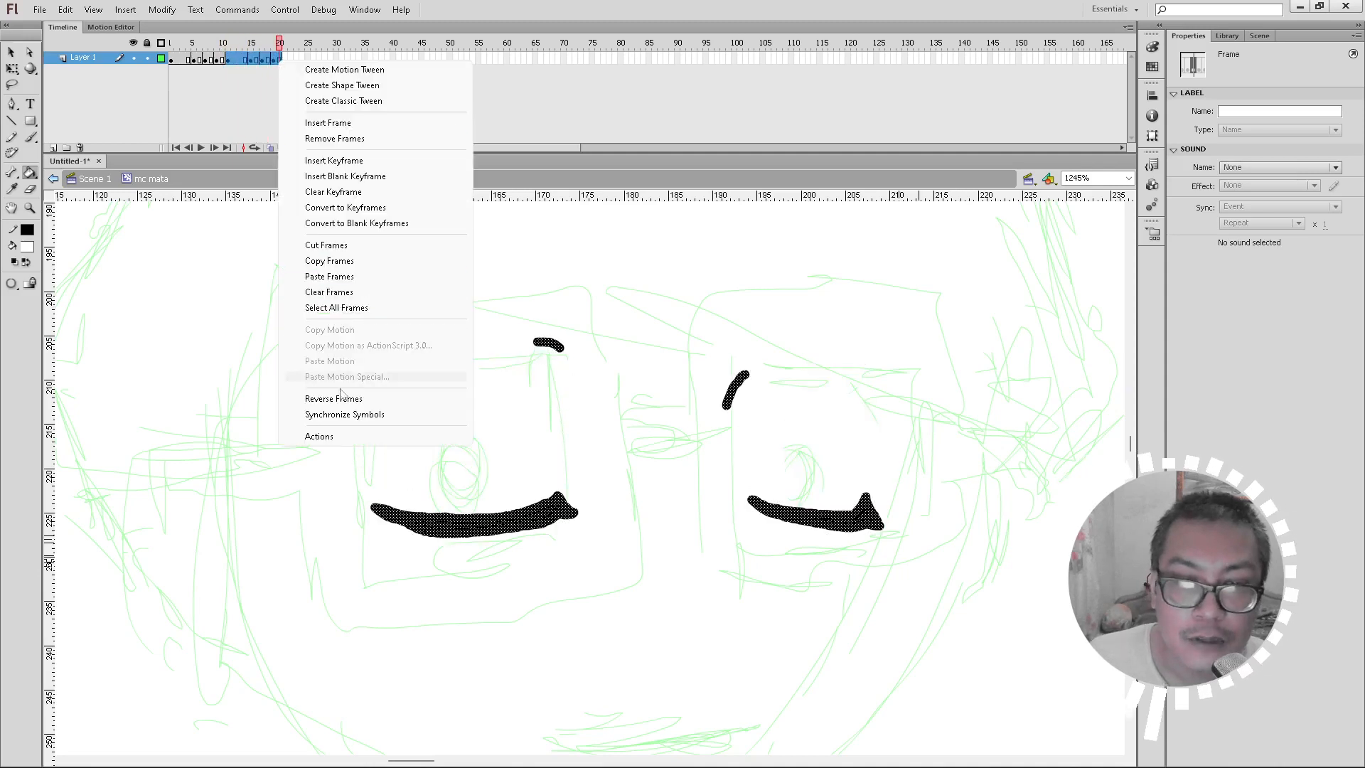
{"action": "left_click", "coordinate": [340, 398]}
{"action": "left_click_drag", "start_coordinate": [279, 43], "coordinate": [161, 44]}
{"action": "key", "text": "Return"}
Step: Extend Layer 1 of the eye clip to frame 55 and scrub back through the blink animation
{"action": "left_click", "coordinate": [447, 68]}
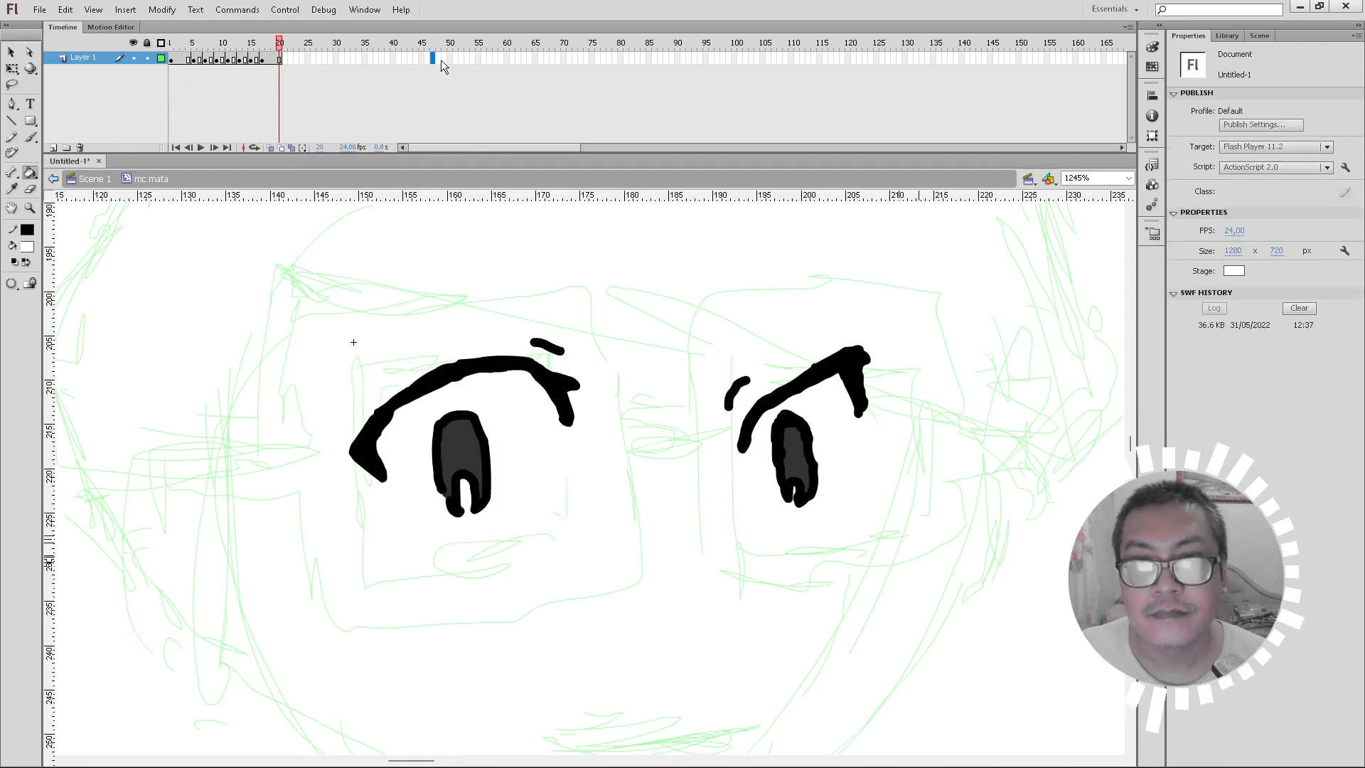
{"action": "left_click", "coordinate": [478, 57]}
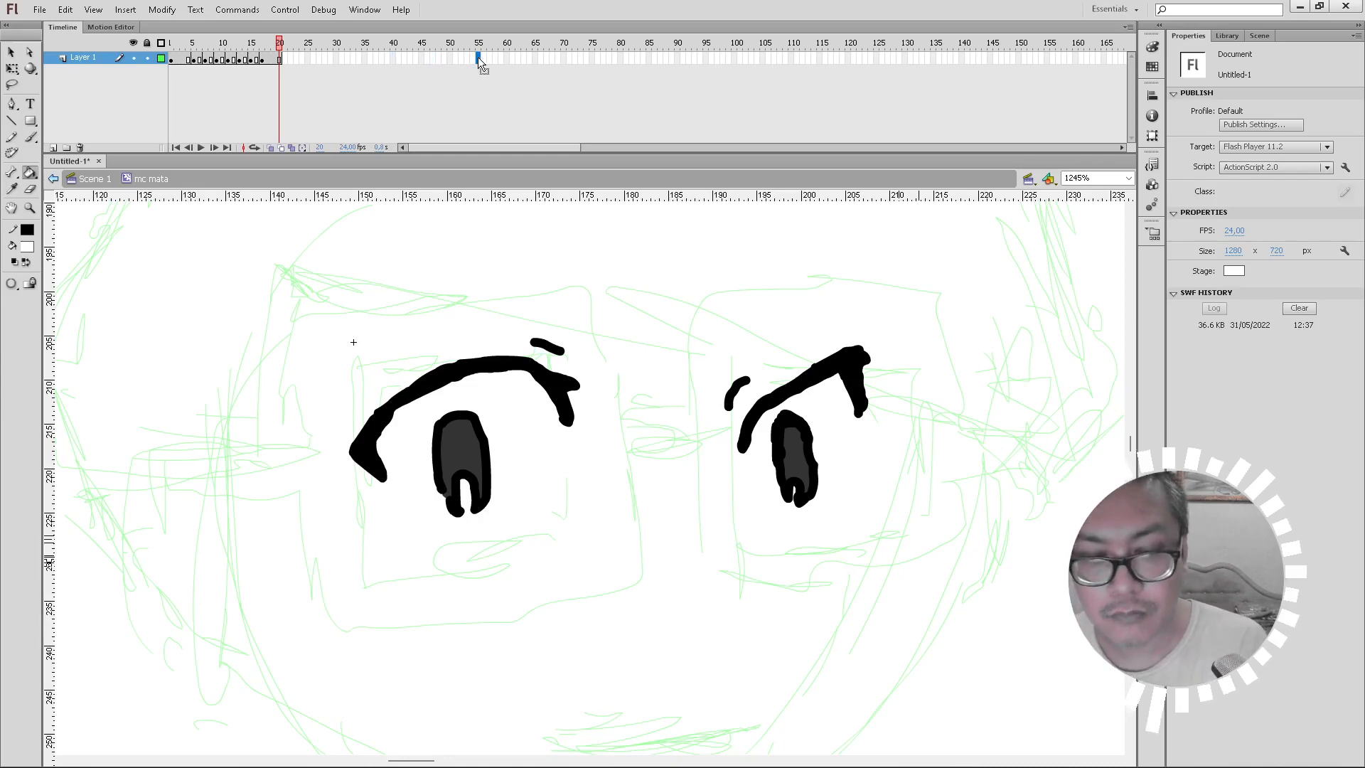
{"action": "key", "text": "F5"}
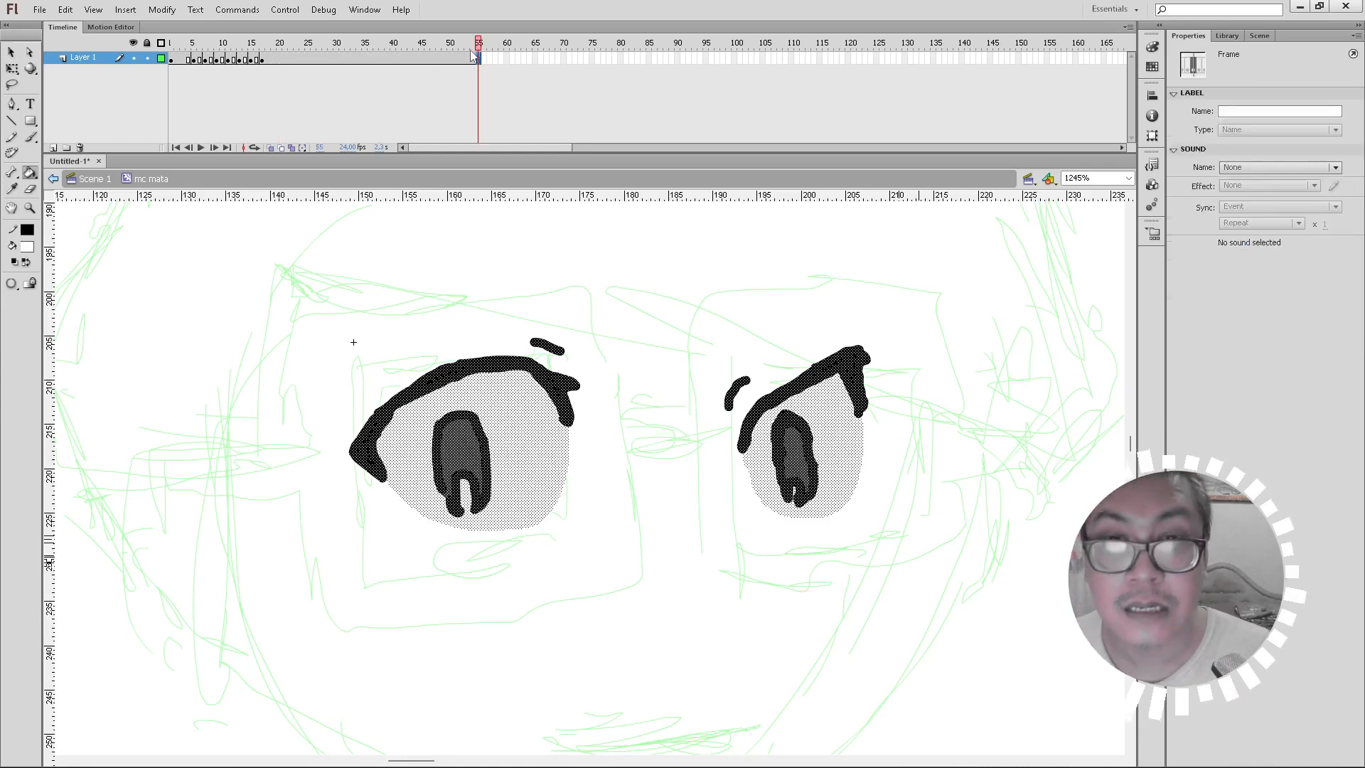
{"action": "left_click", "coordinate": [450, 44]}
{"action": "left_click_drag", "start_coordinate": [409, 54], "coordinate": [313, 64]}
{"action": "left_click_drag", "start_coordinate": [209, 50], "coordinate": [118, 58]}
Step: Return to Scene 1 and move the coloured head mc template wajah 01 onto the head of the front-view sketch, aligned with the eyes
{"action": "left_click", "coordinate": [92, 179]}
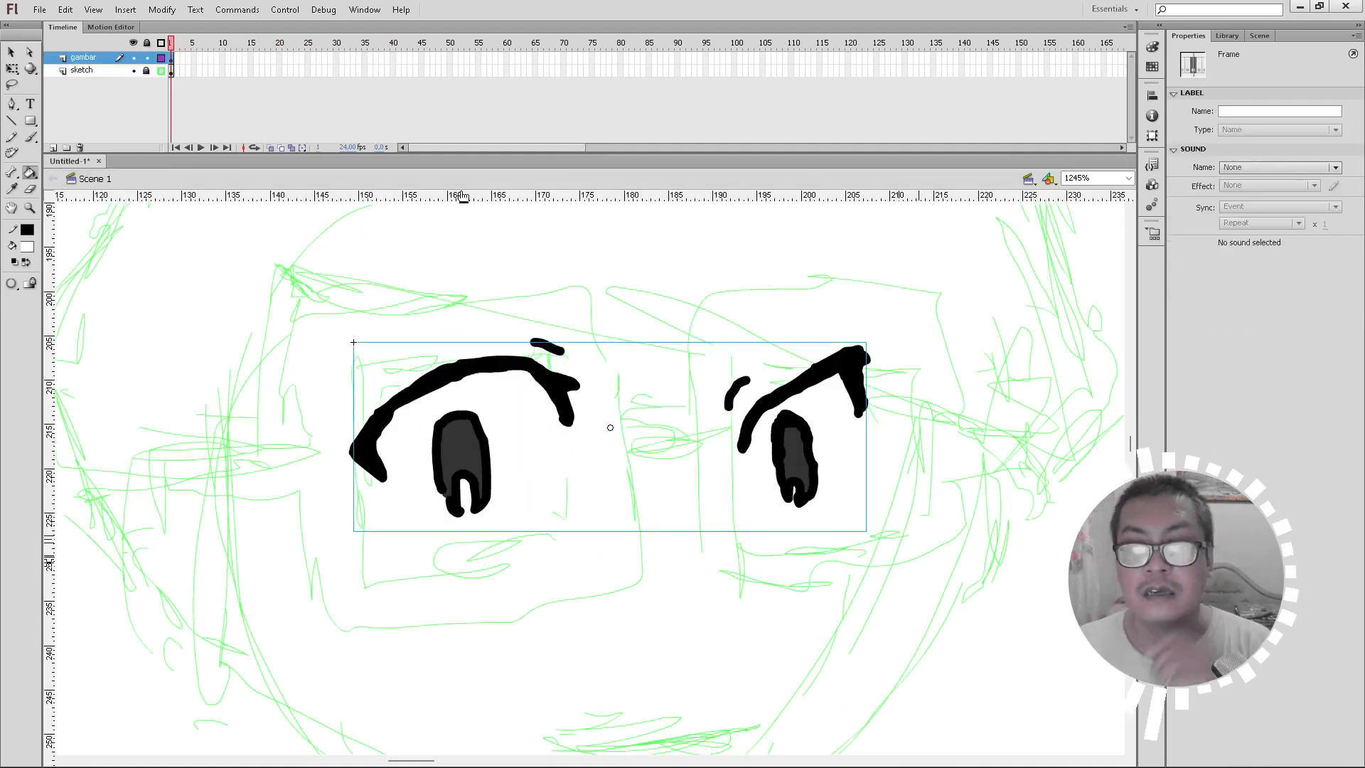
{"action": "left_click", "coordinate": [1129, 178]}
{"action": "left_click", "coordinate": [1088, 200]}
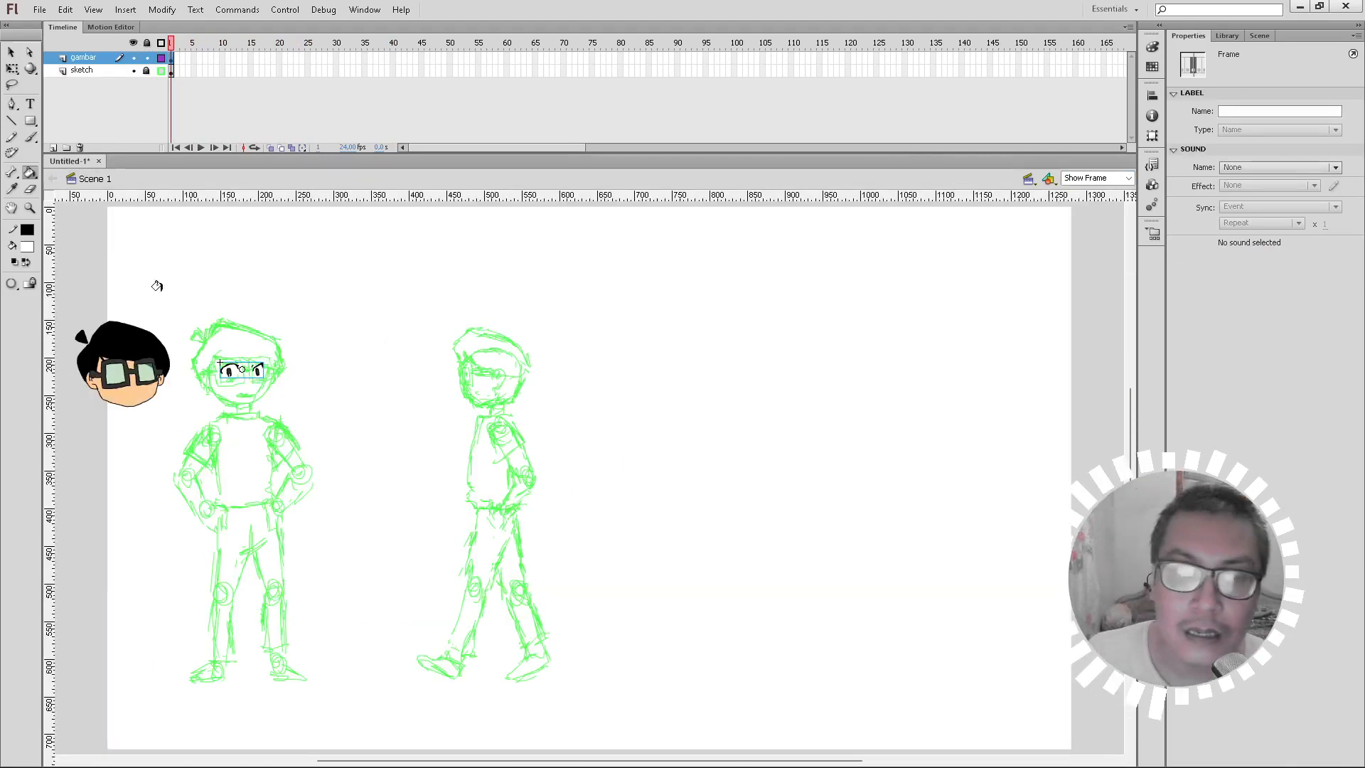
{"action": "left_click", "coordinate": [11, 51]}
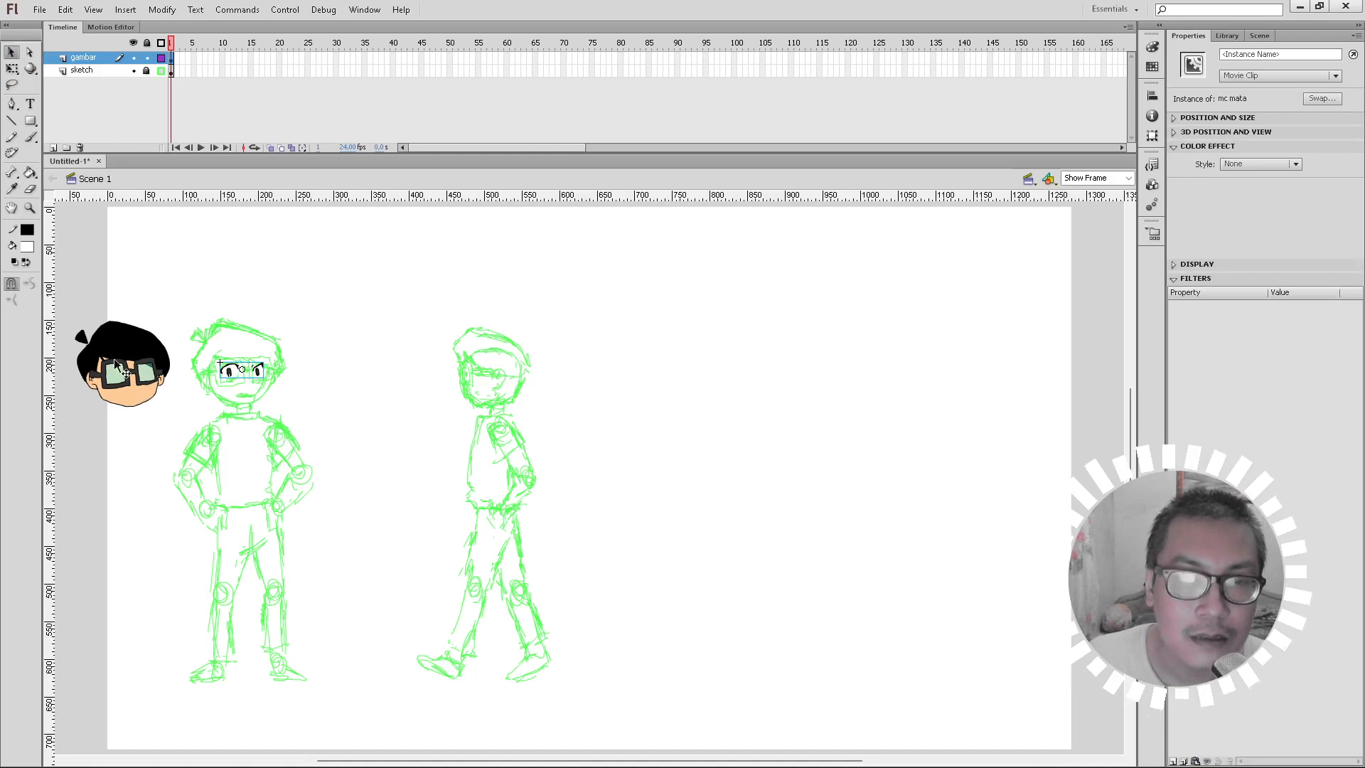
{"action": "left_click", "coordinate": [29, 208]}
{"action": "left_click_drag", "start_coordinate": [93, 290], "coordinate": [341, 464]}
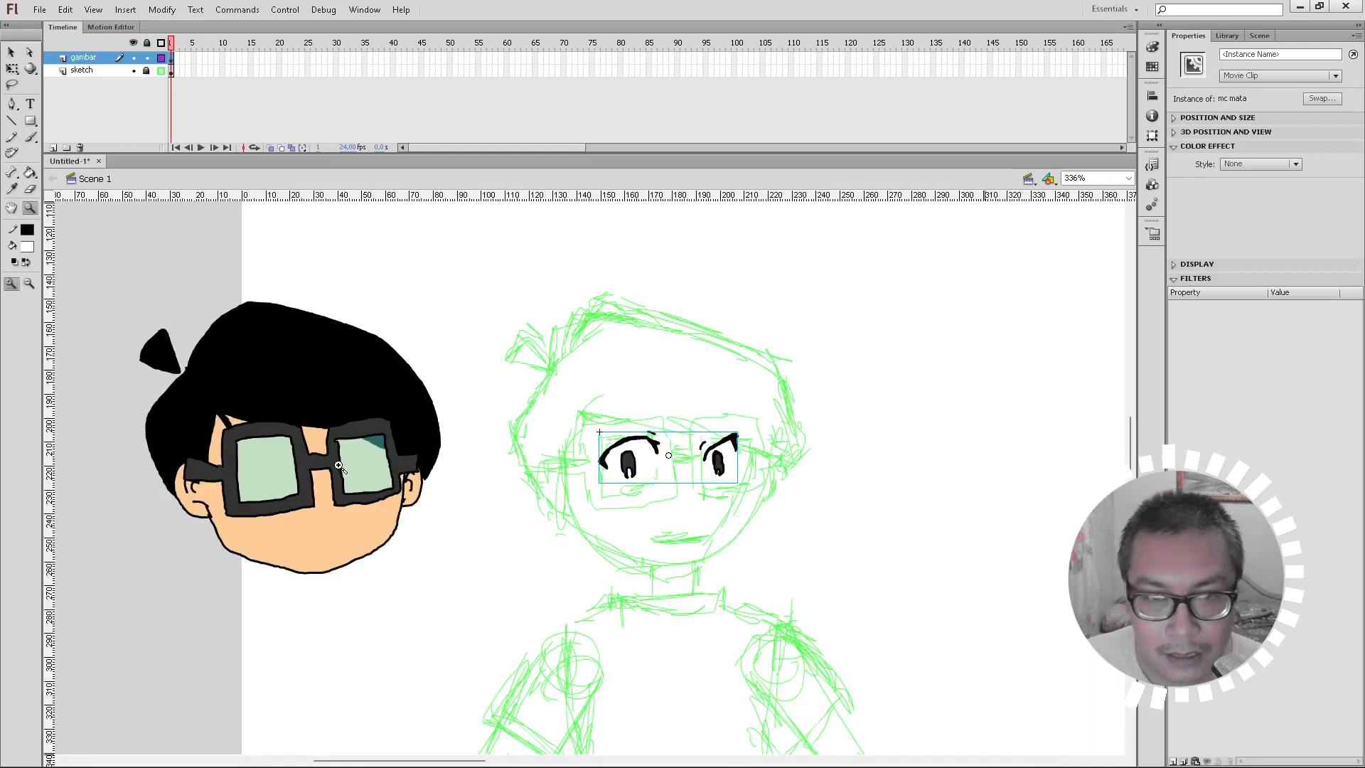
{"action": "left_click", "coordinate": [12, 52]}
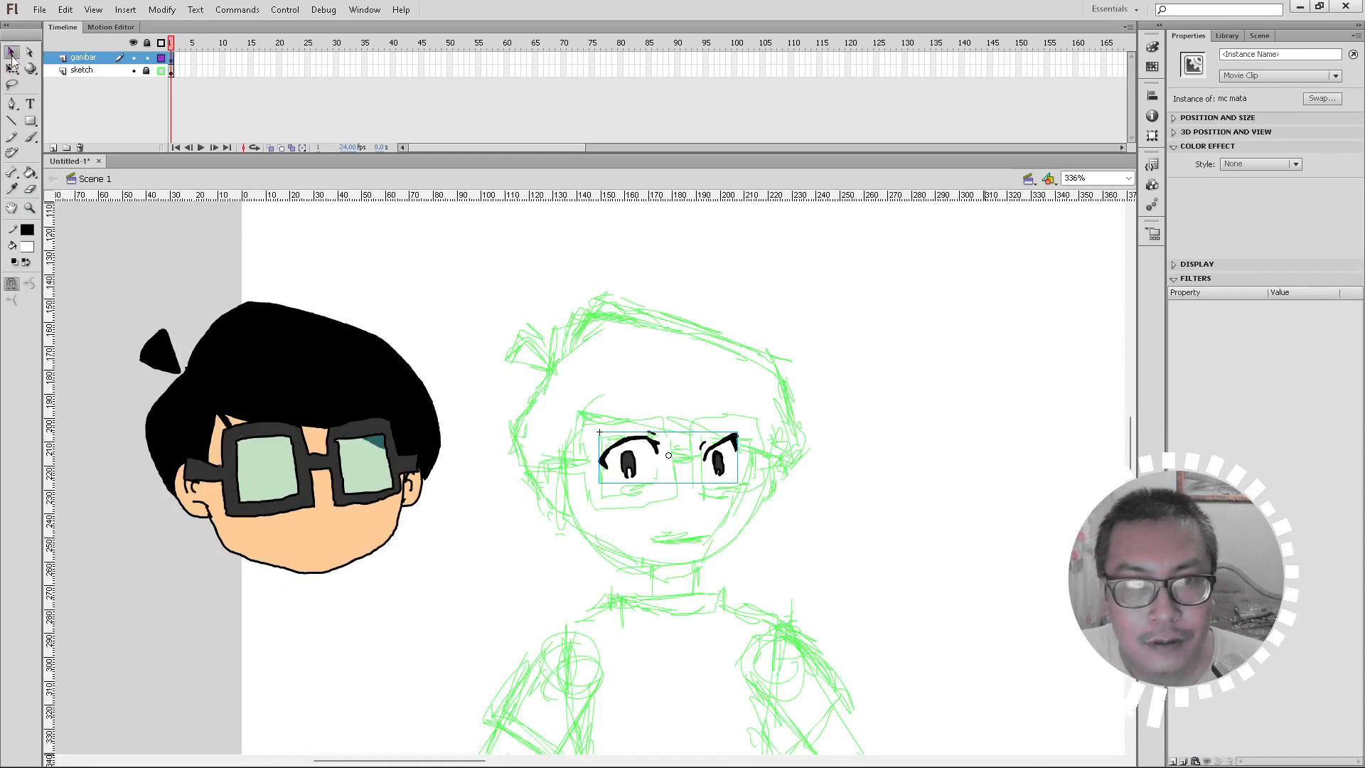
{"action": "left_click_drag", "start_coordinate": [300, 538], "coordinate": [688, 548]}
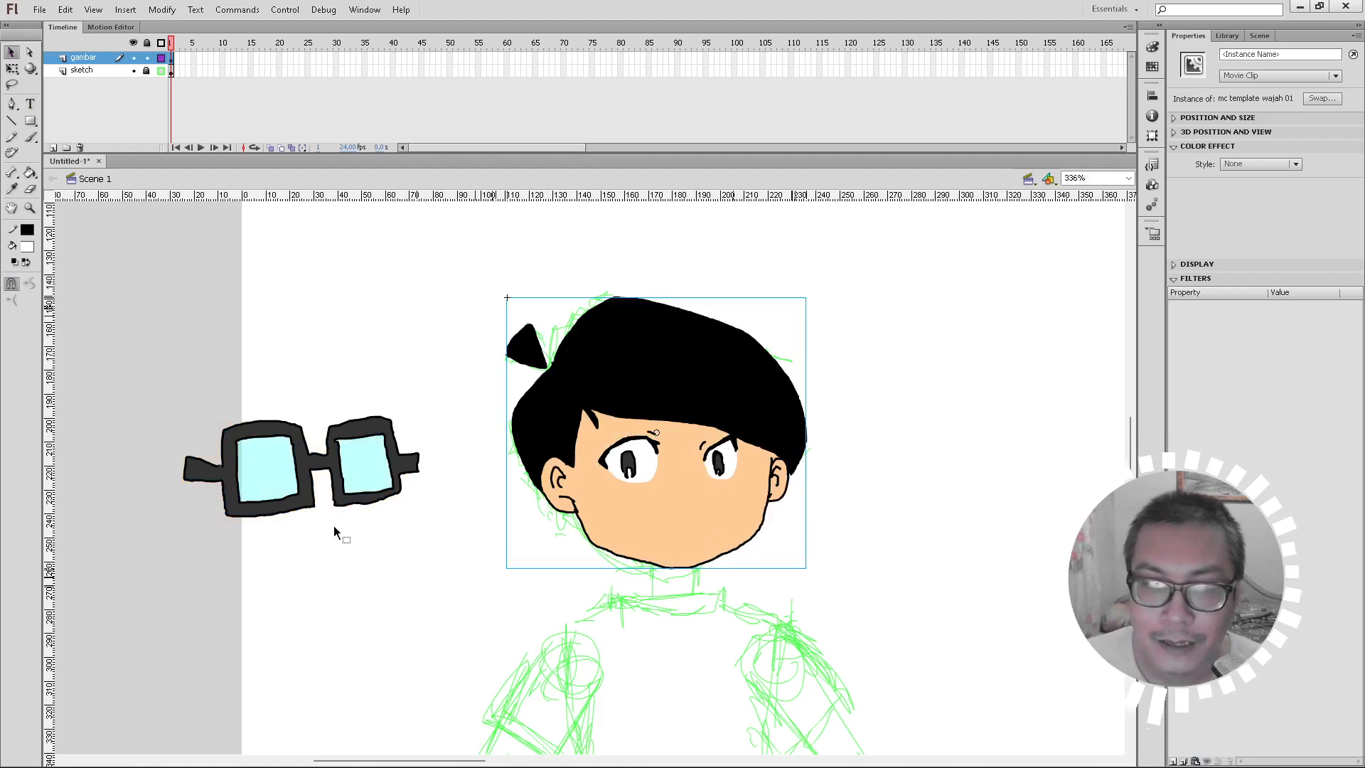
Step: Move the glasses mc kaca mata over the character's eyes and bring them to the front of the stacking order
{"action": "left_click_drag", "start_coordinate": [388, 484], "coordinate": [751, 484]}
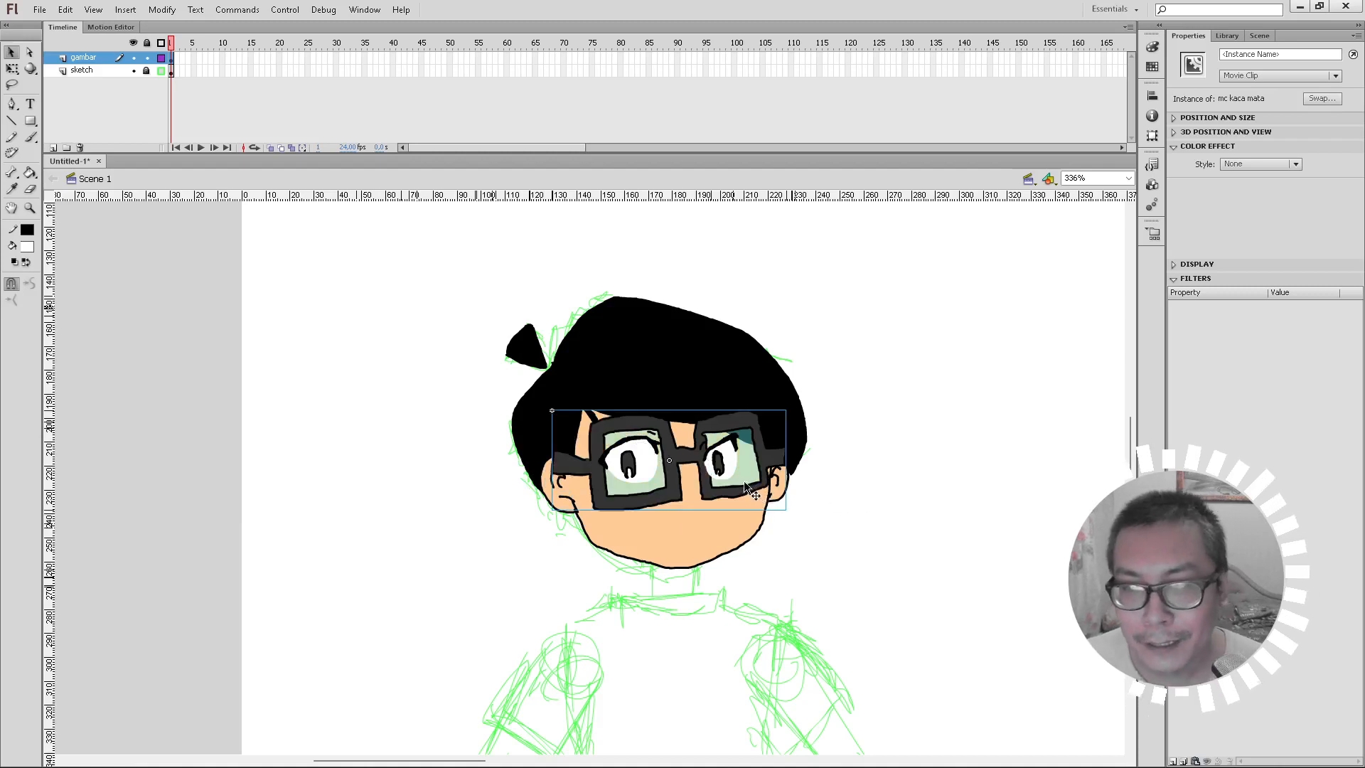
{"action": "left_click", "coordinate": [733, 460]}
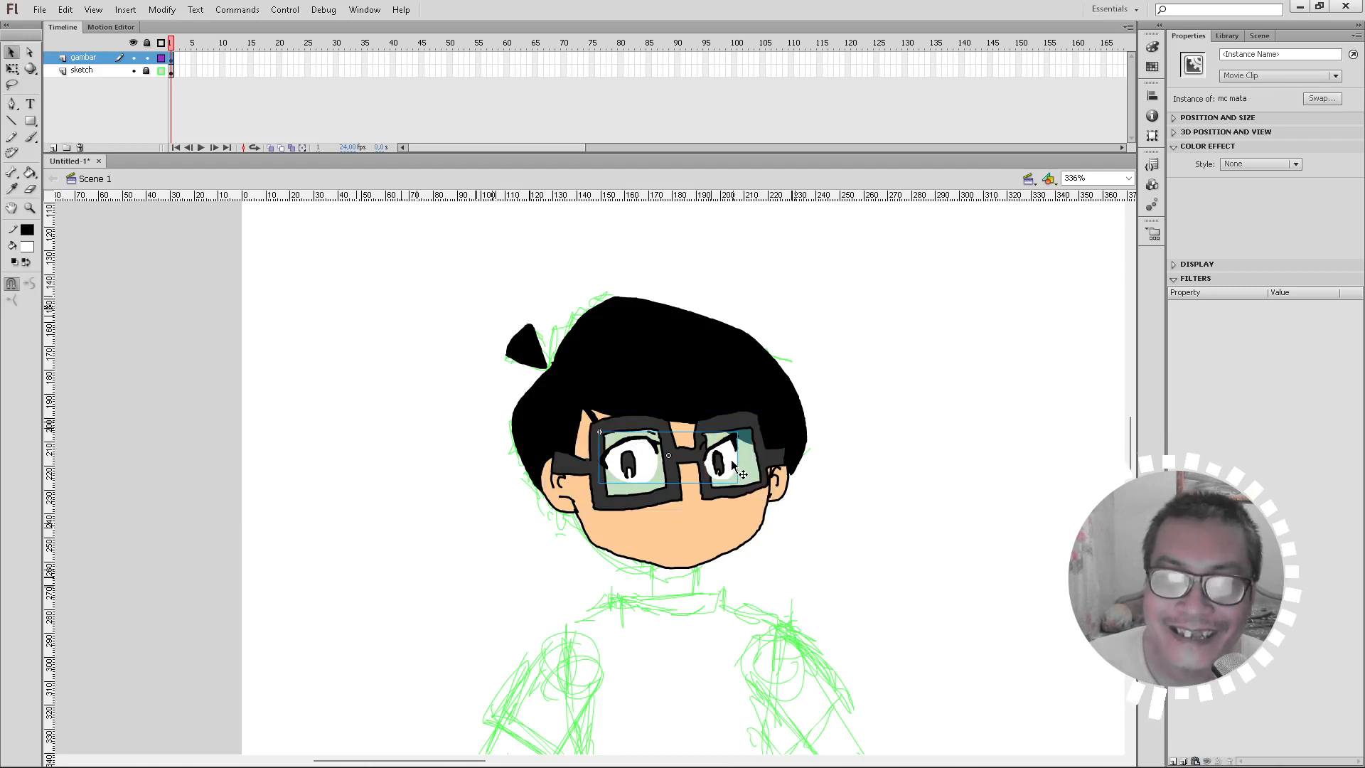
{"action": "left_click", "coordinate": [751, 482]}
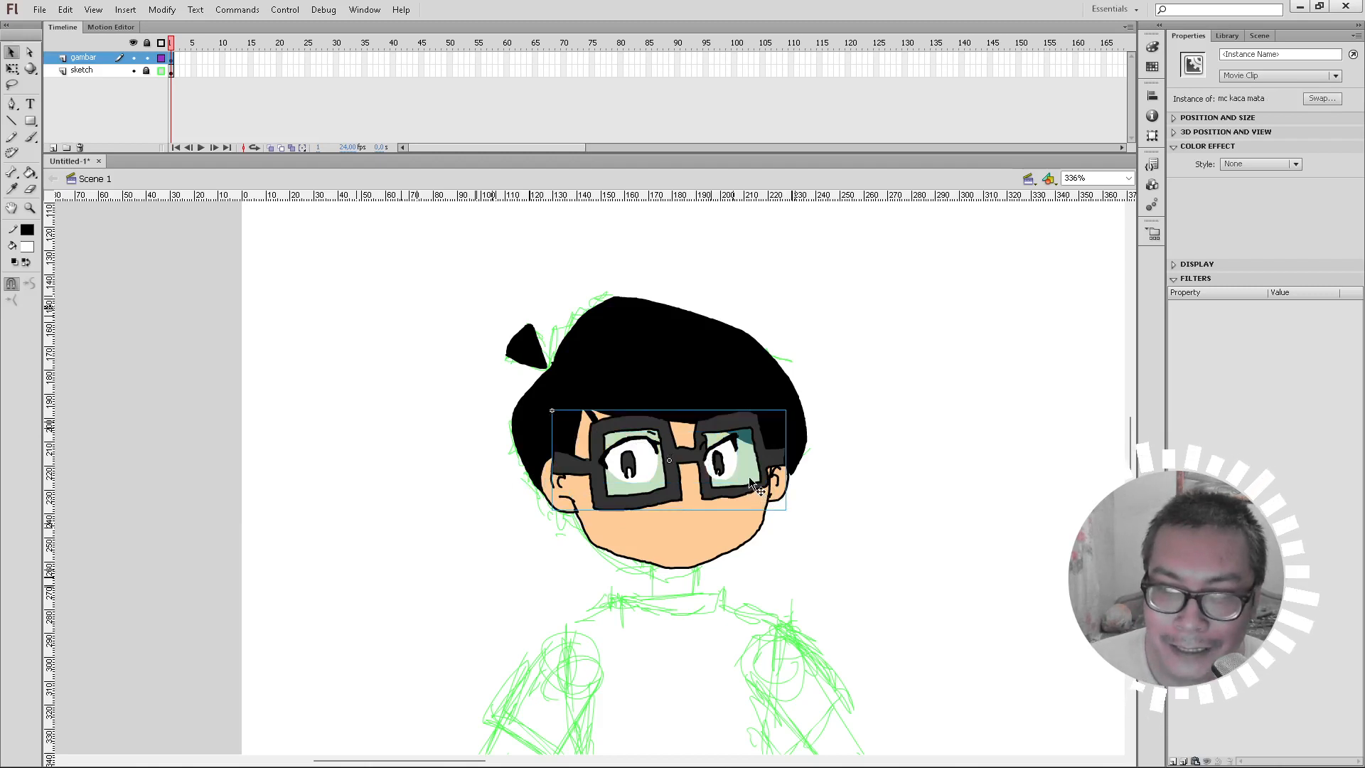
{"action": "right_click", "coordinate": [751, 483]}
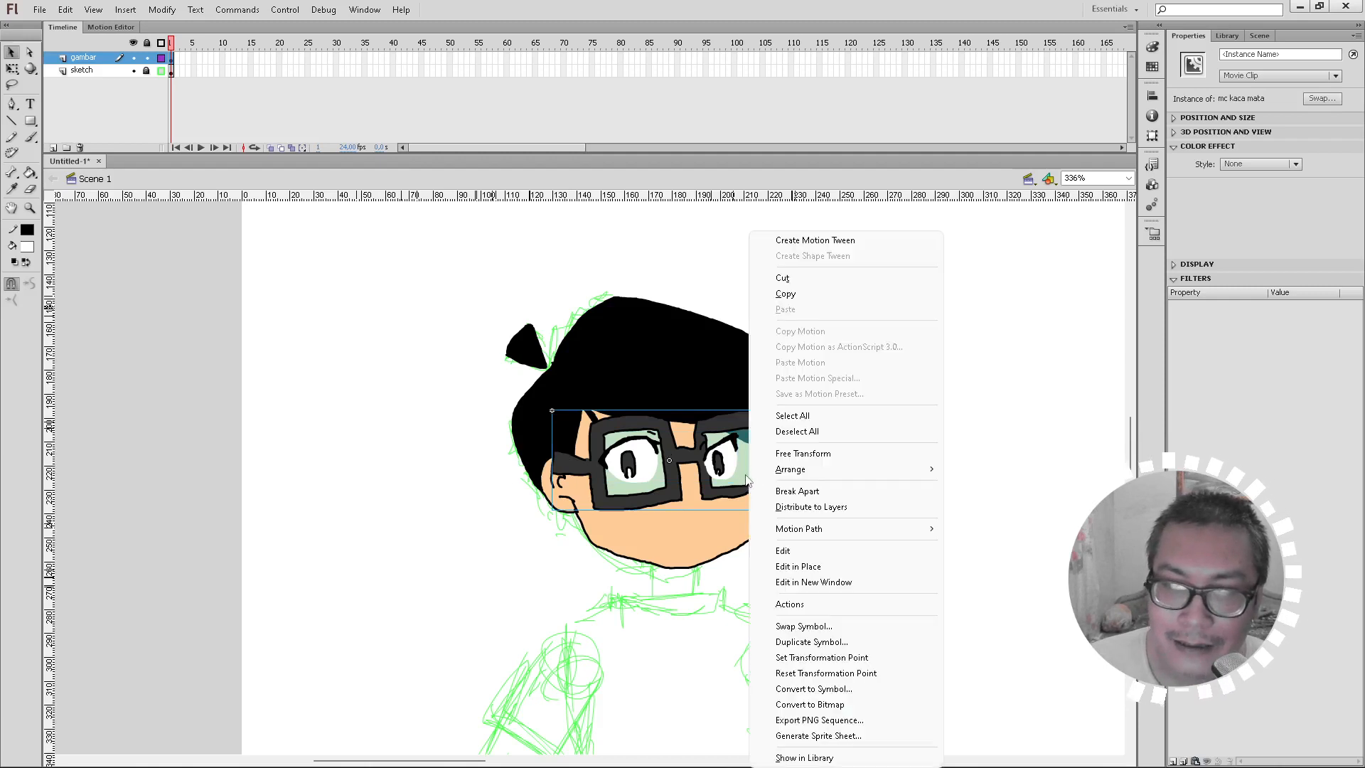
{"action": "mouse_move", "coordinate": [796, 471]}
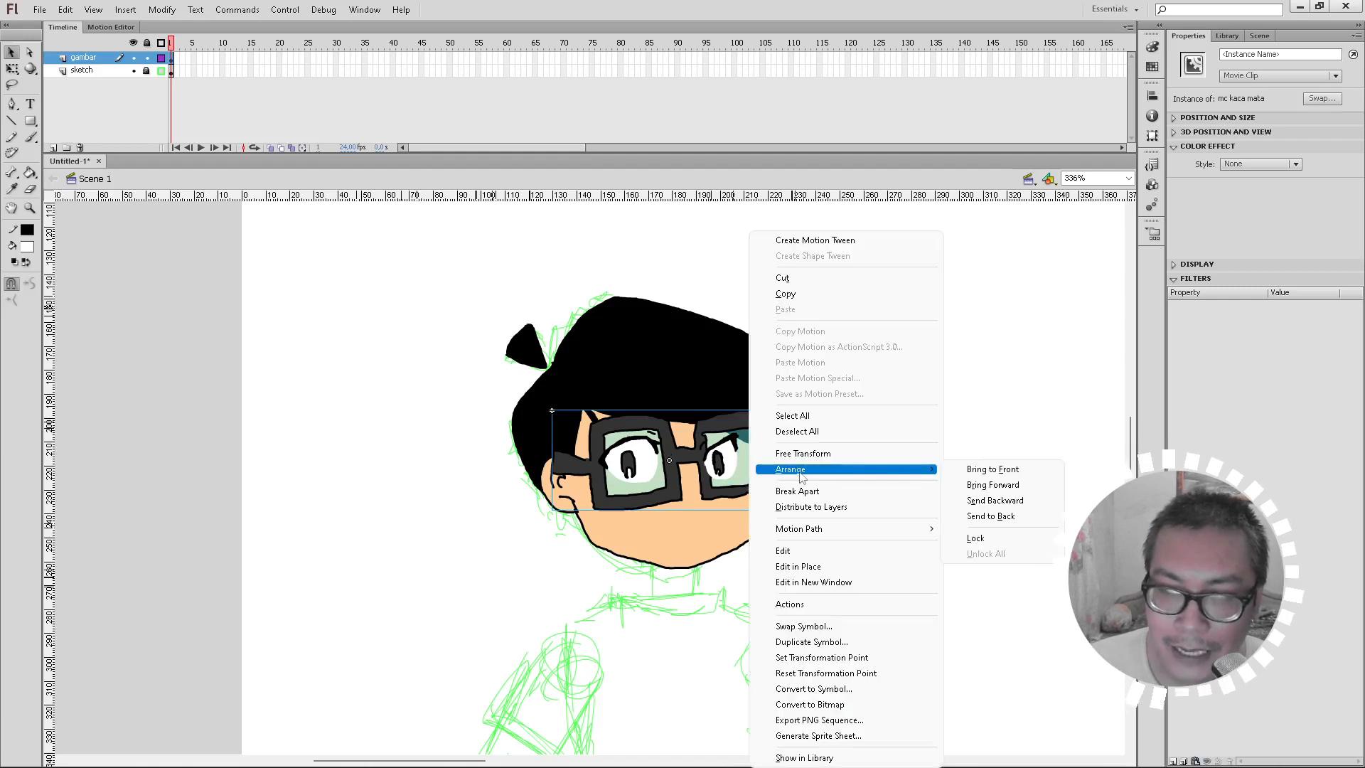
{"action": "left_click", "coordinate": [963, 469]}
{"action": "left_click", "coordinate": [961, 468]}
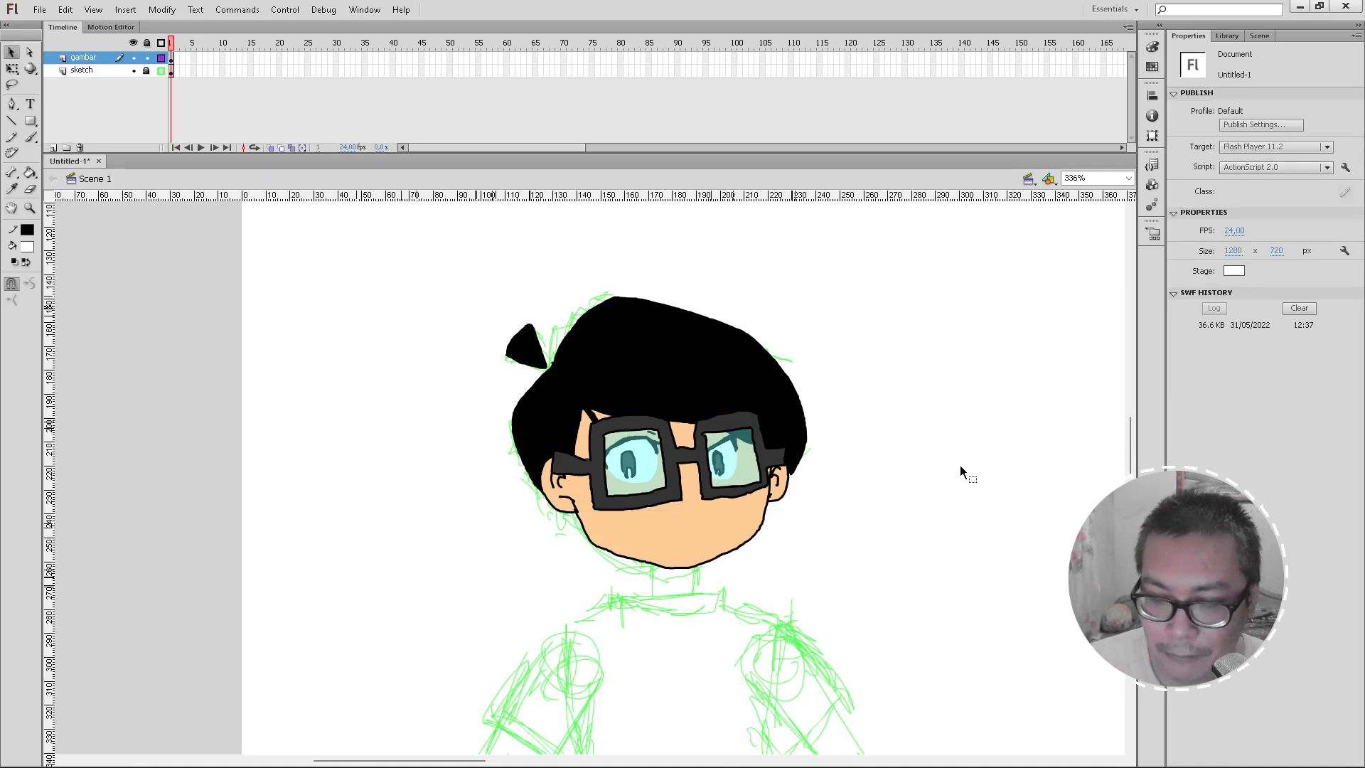
Step: Test the movie, closing and rerunning the preview, and zoom in on the head to examine the blink behind the glasses
{"action": "key", "text": "ctrl+Return"}
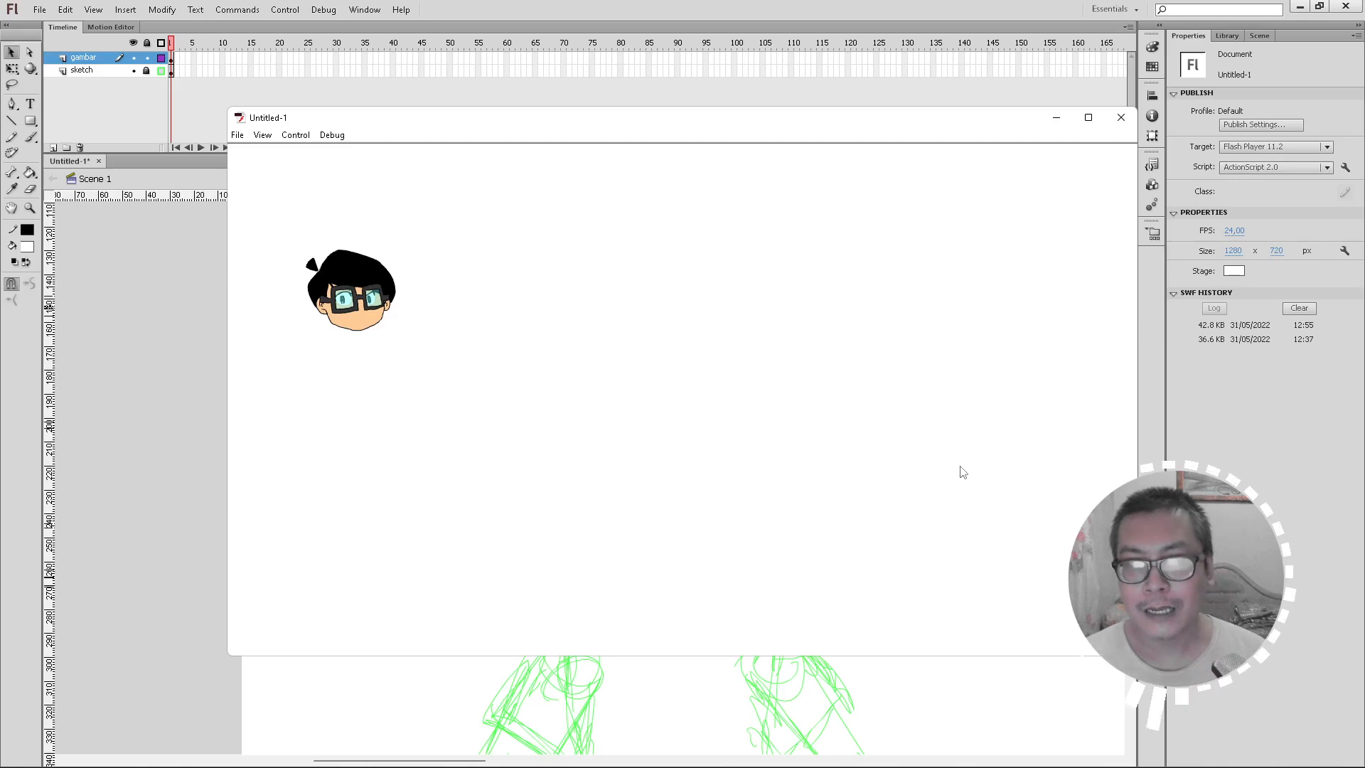
{"action": "left_click", "coordinate": [1116, 121]}
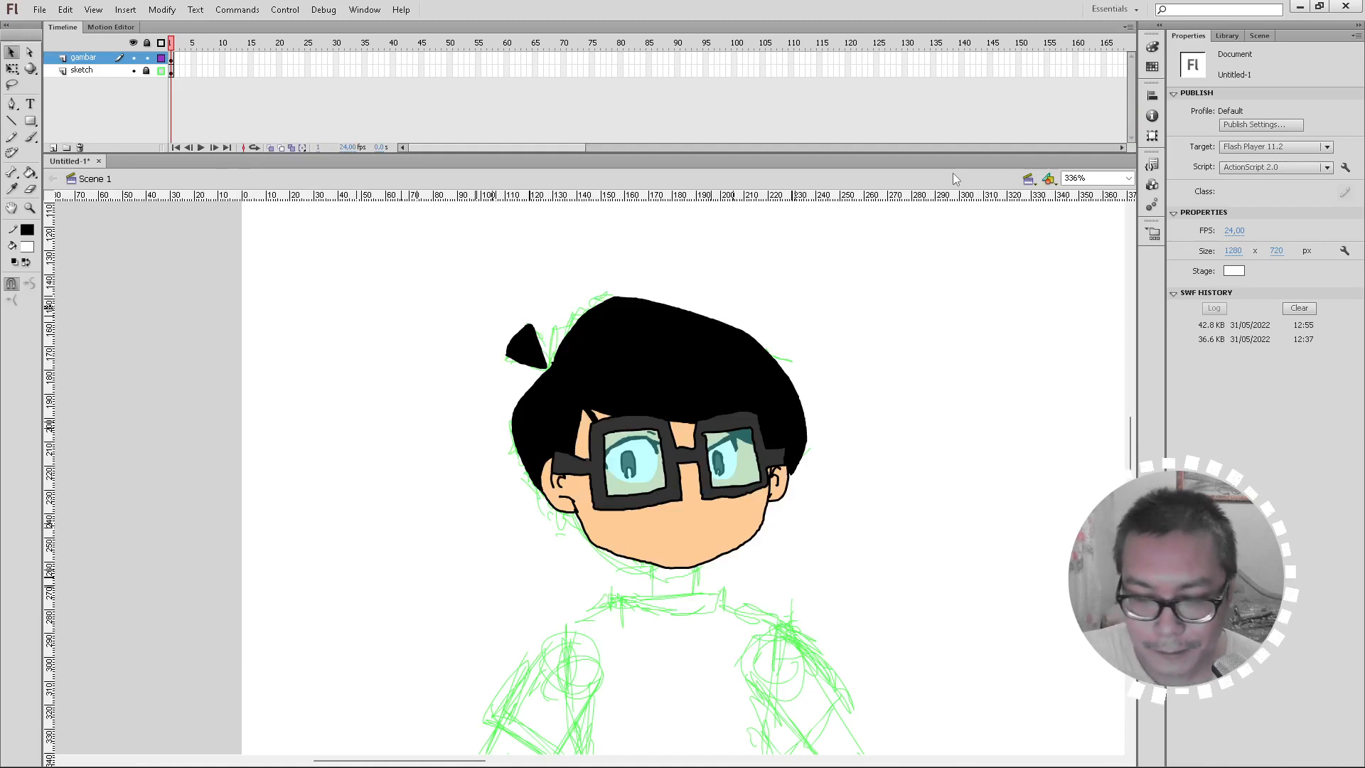
{"action": "key", "text": "ctrl+Return"}
{"action": "right_click", "coordinate": [377, 331]}
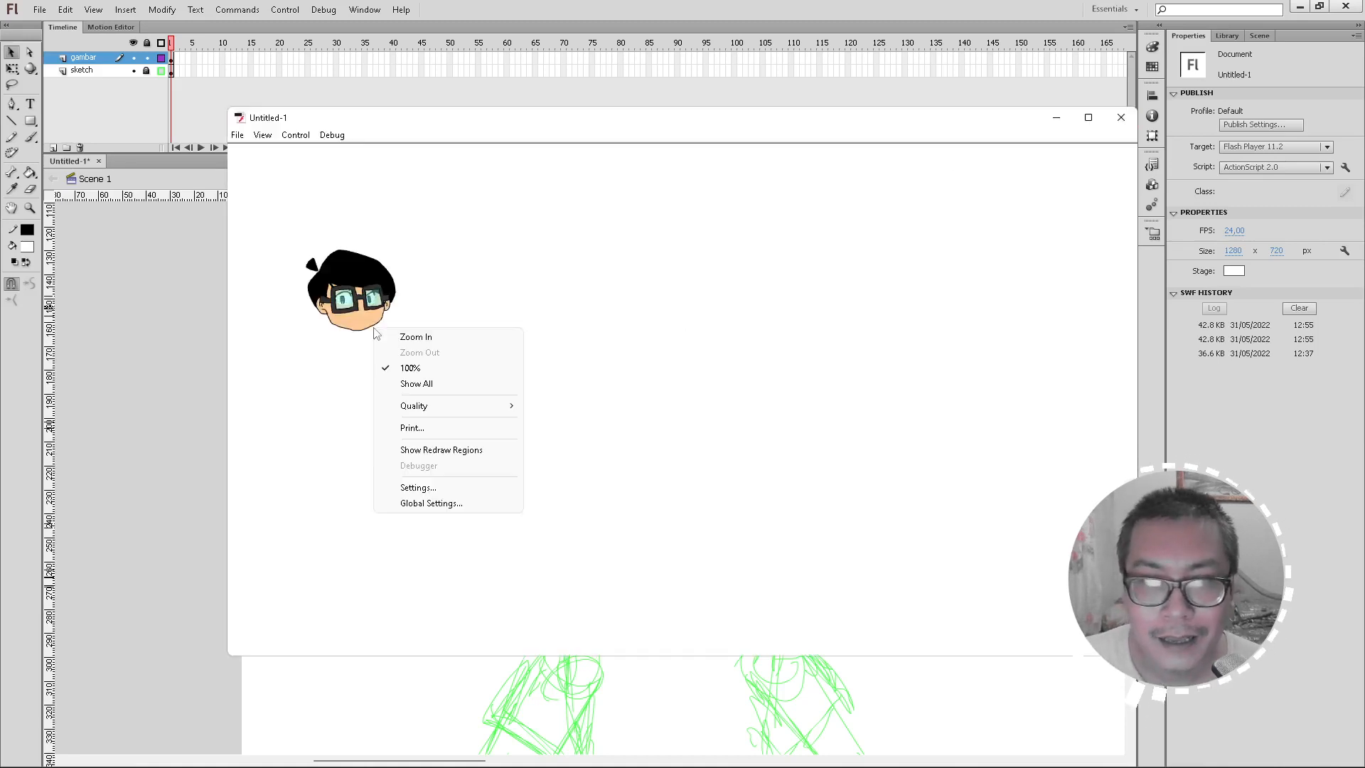
{"action": "left_click", "coordinate": [412, 338]}
{"action": "right_click", "coordinate": [451, 330]}
{"action": "left_click", "coordinate": [483, 337]}
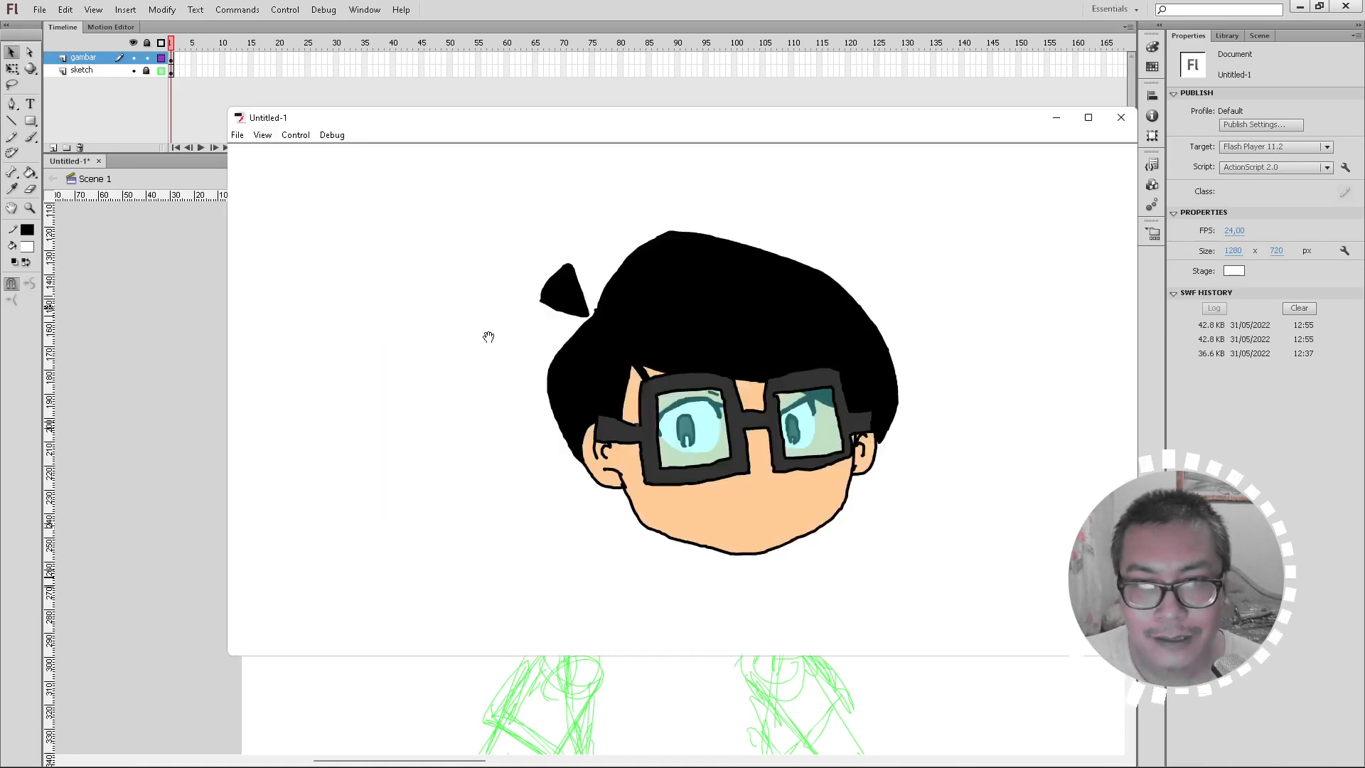
{"action": "left_click_drag", "start_coordinate": [671, 393], "coordinate": [450, 402]}
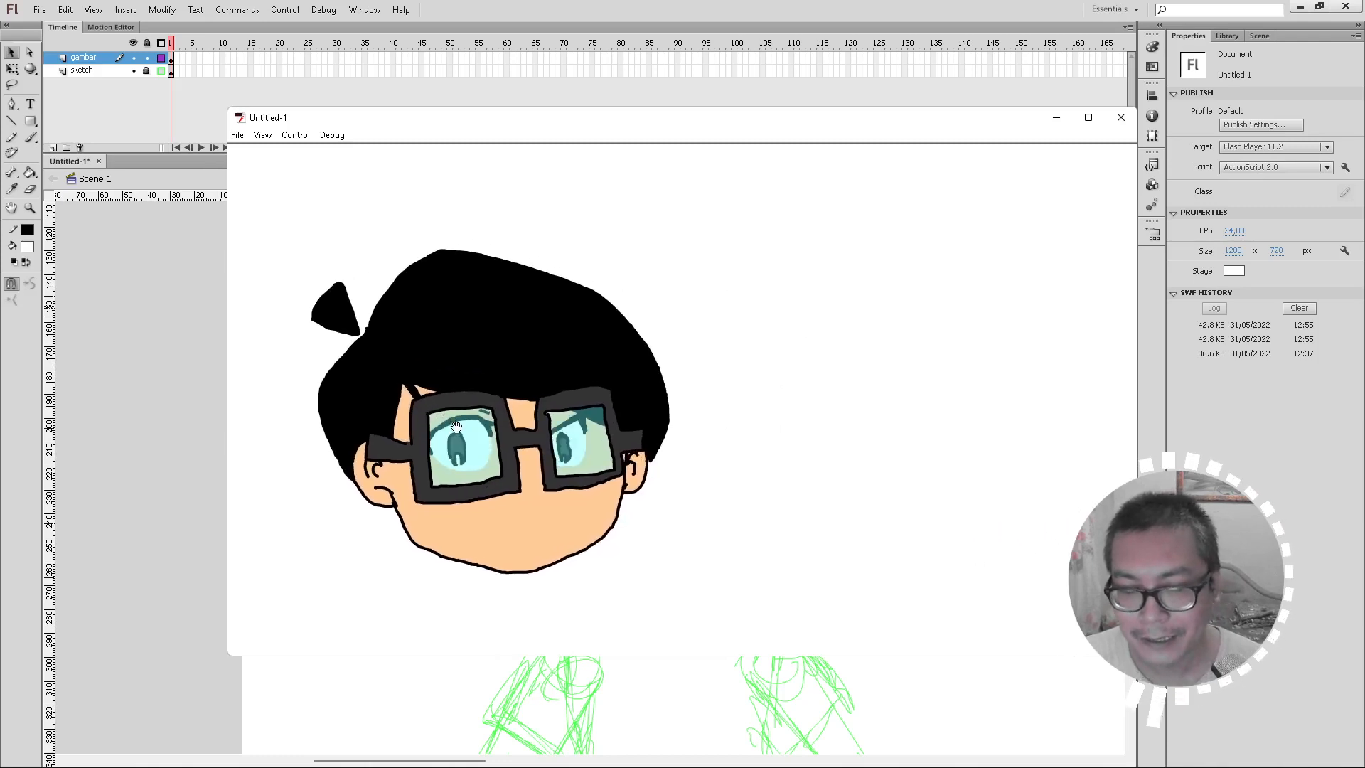